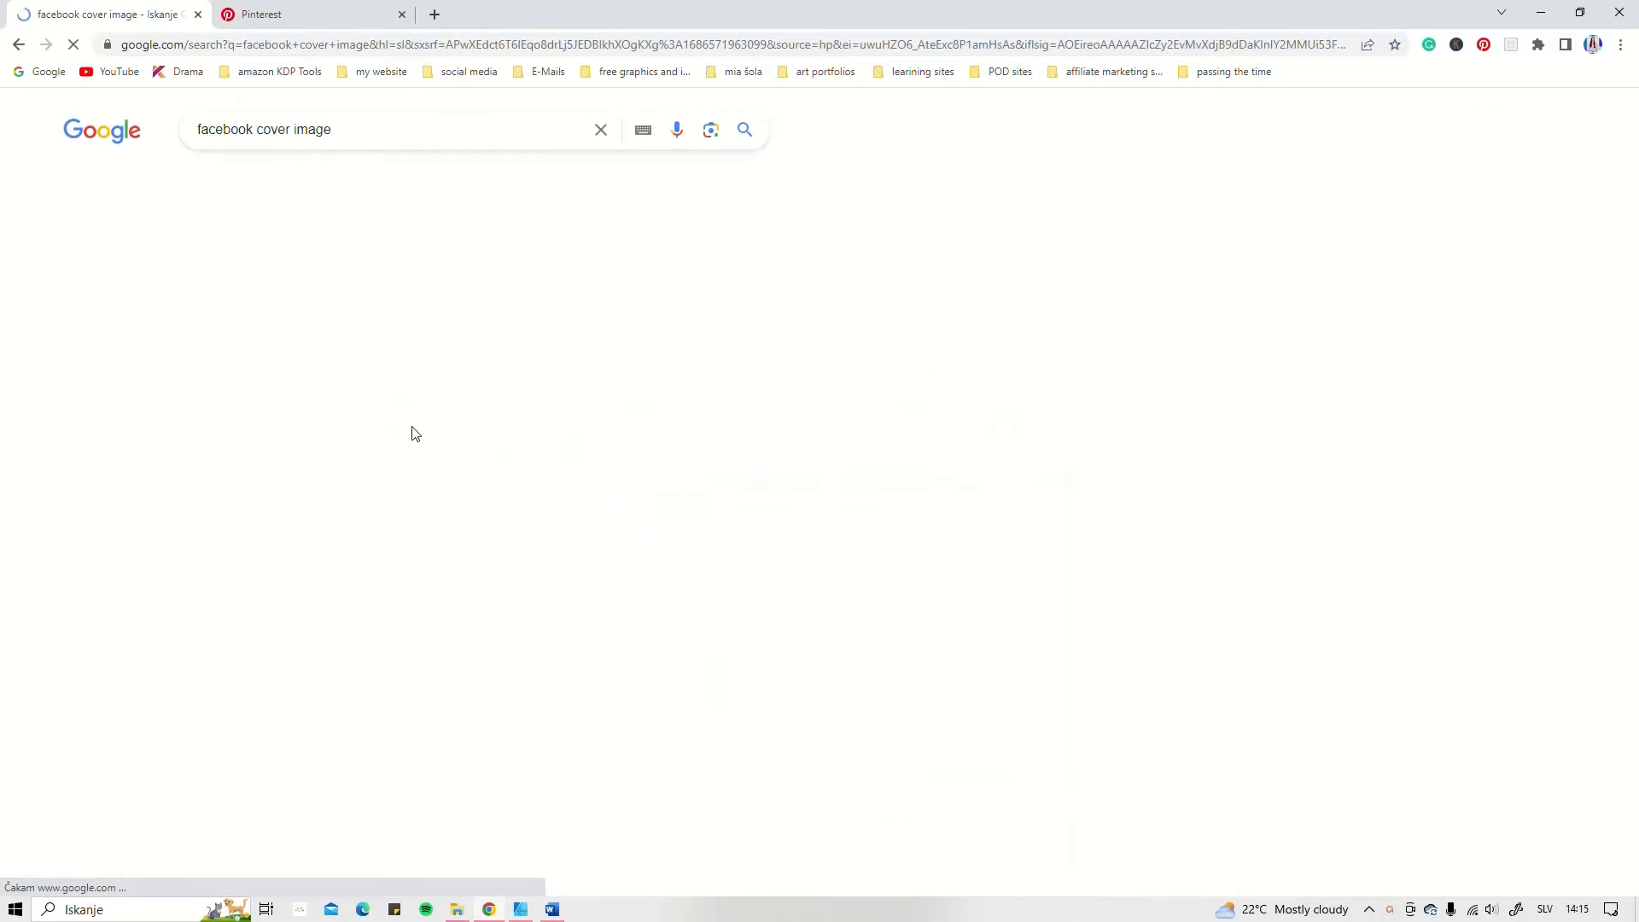
Step: Look through the Google image results for "facebook cover image" to compare cover designs and layouts
{"action": "scroll", "coordinate": [680, 476], "scroll_direction": "down", "scroll_amount": 3}
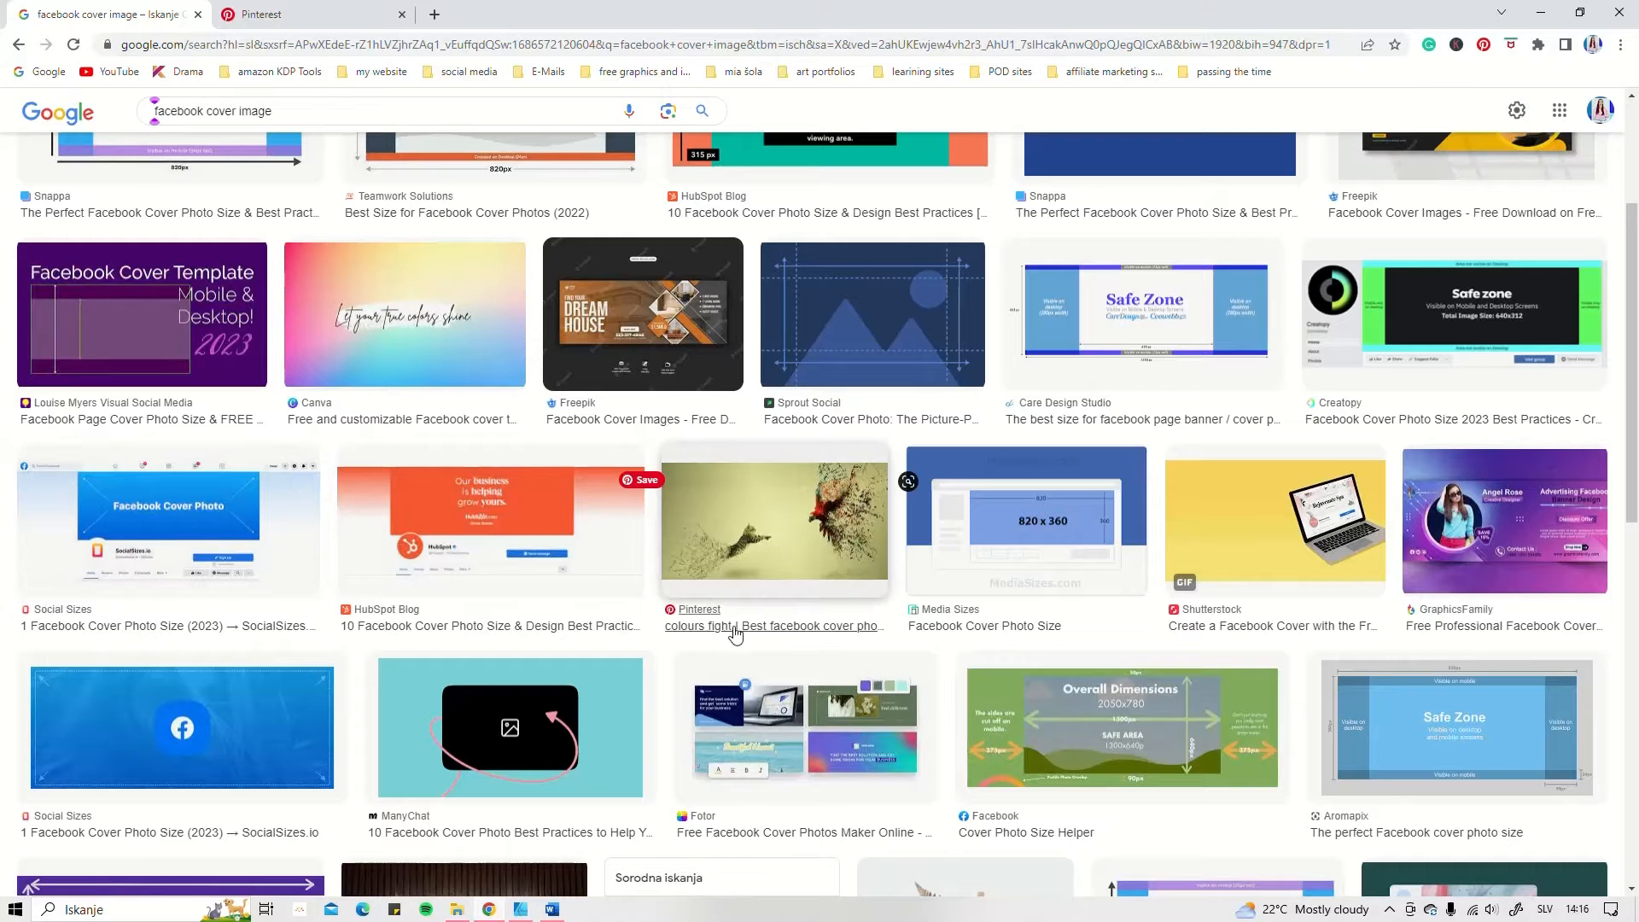
{"action": "scroll", "coordinate": [739, 493], "scroll_direction": "down", "scroll_amount": 3}
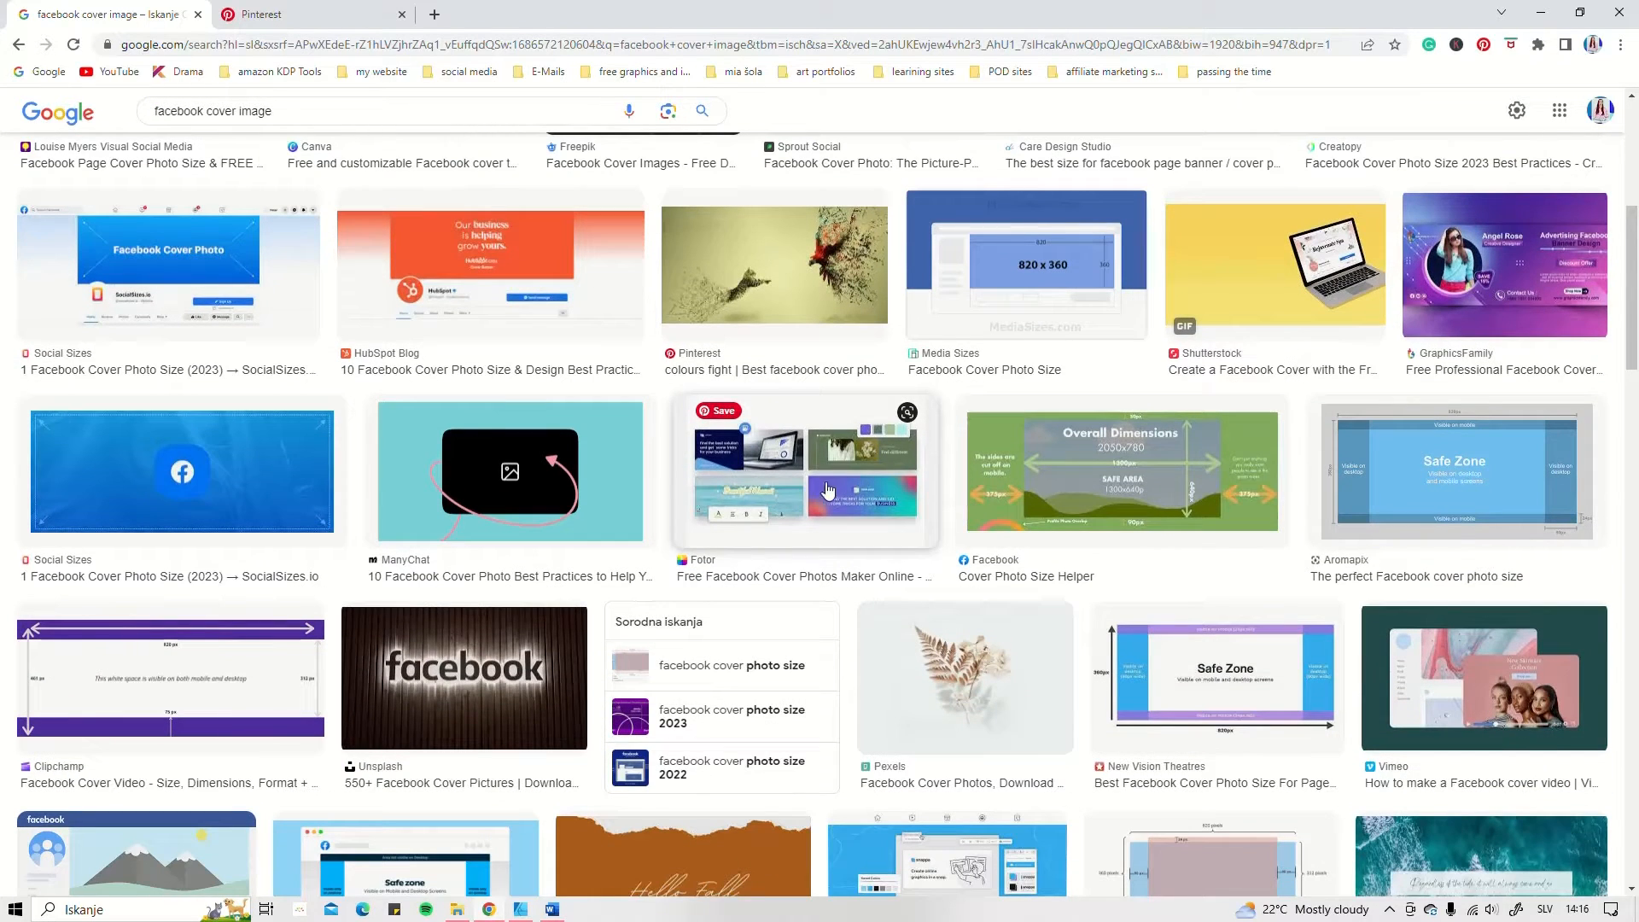
{"action": "mouse_move", "coordinate": [717, 421]}
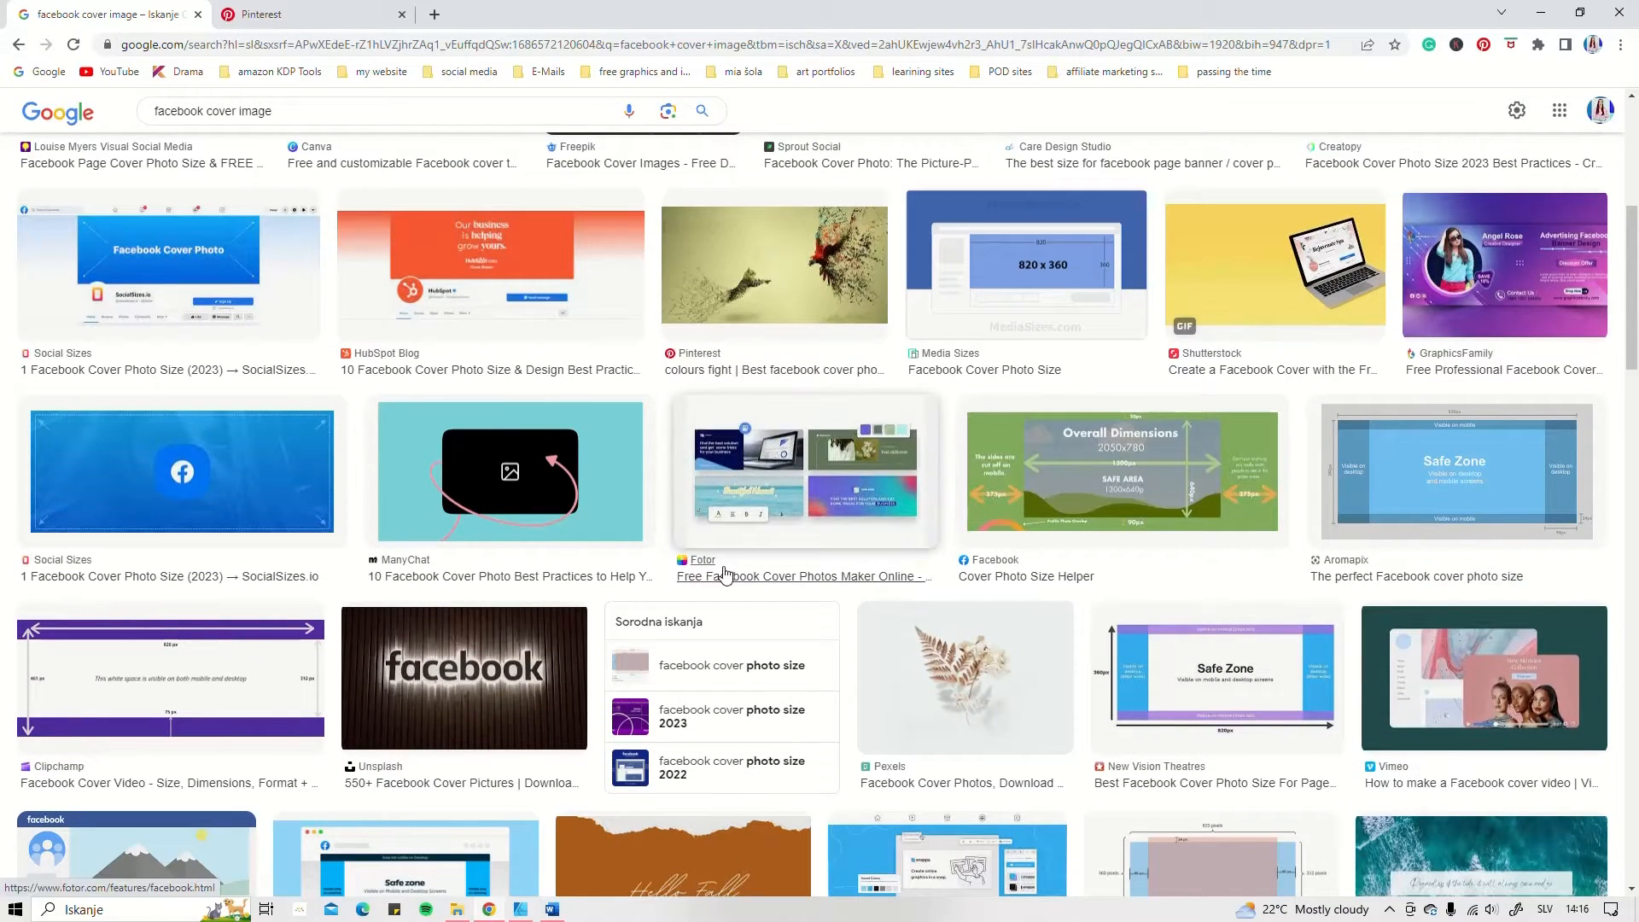
{"action": "scroll", "coordinate": [1486, 478], "scroll_direction": "down", "scroll_amount": 3}
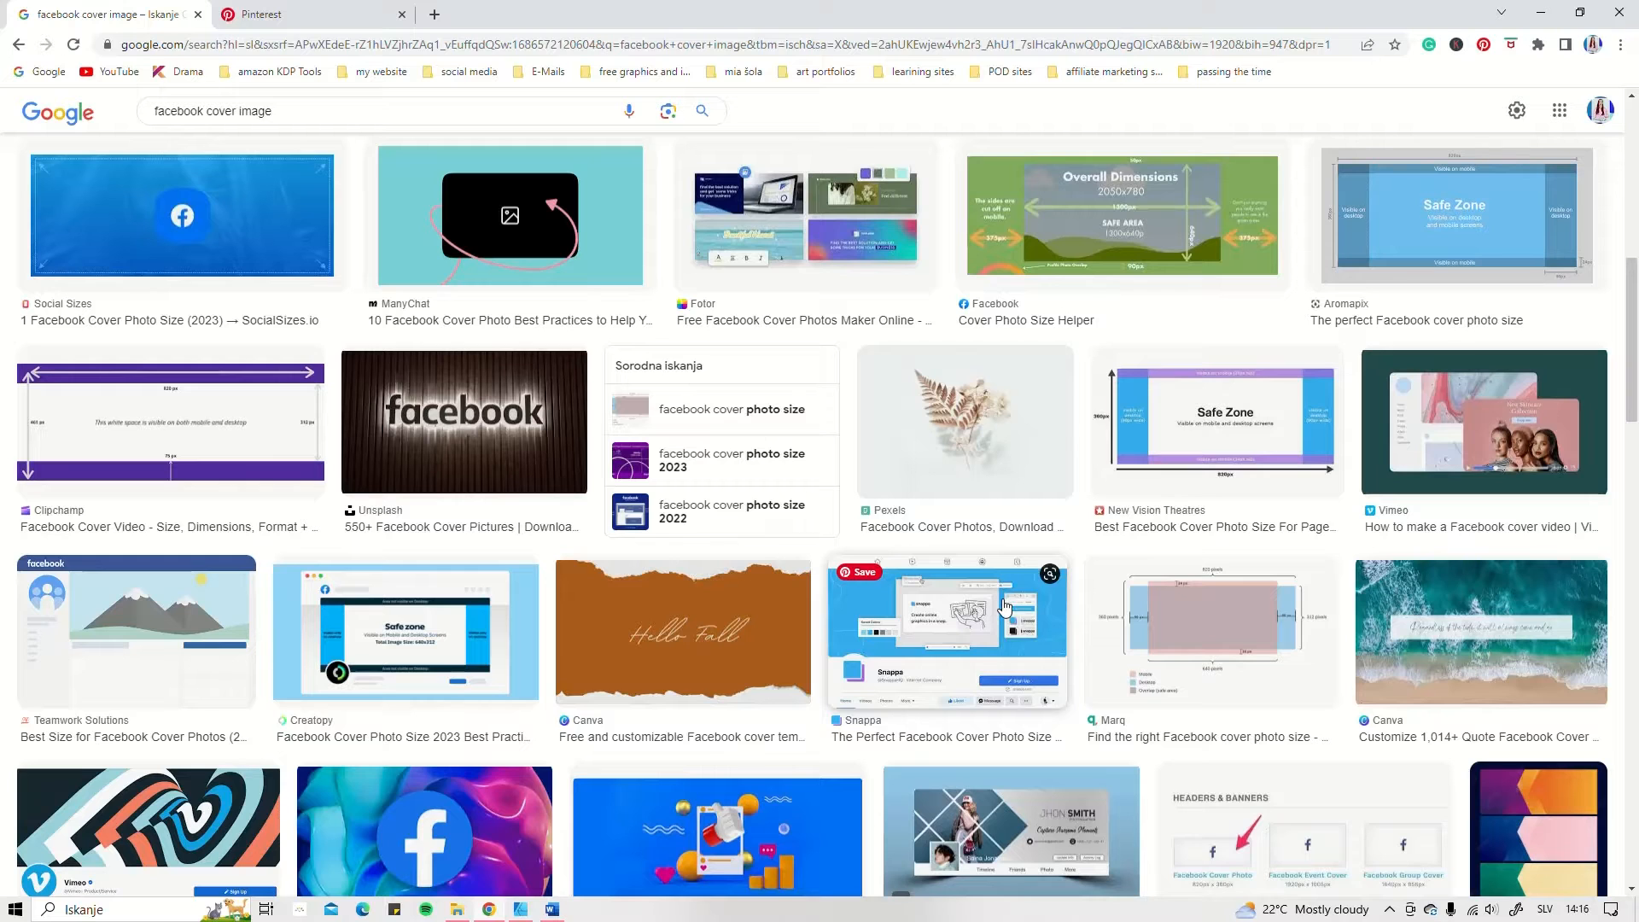
{"action": "scroll", "coordinate": [1004, 607], "scroll_direction": "down", "scroll_amount": 2}
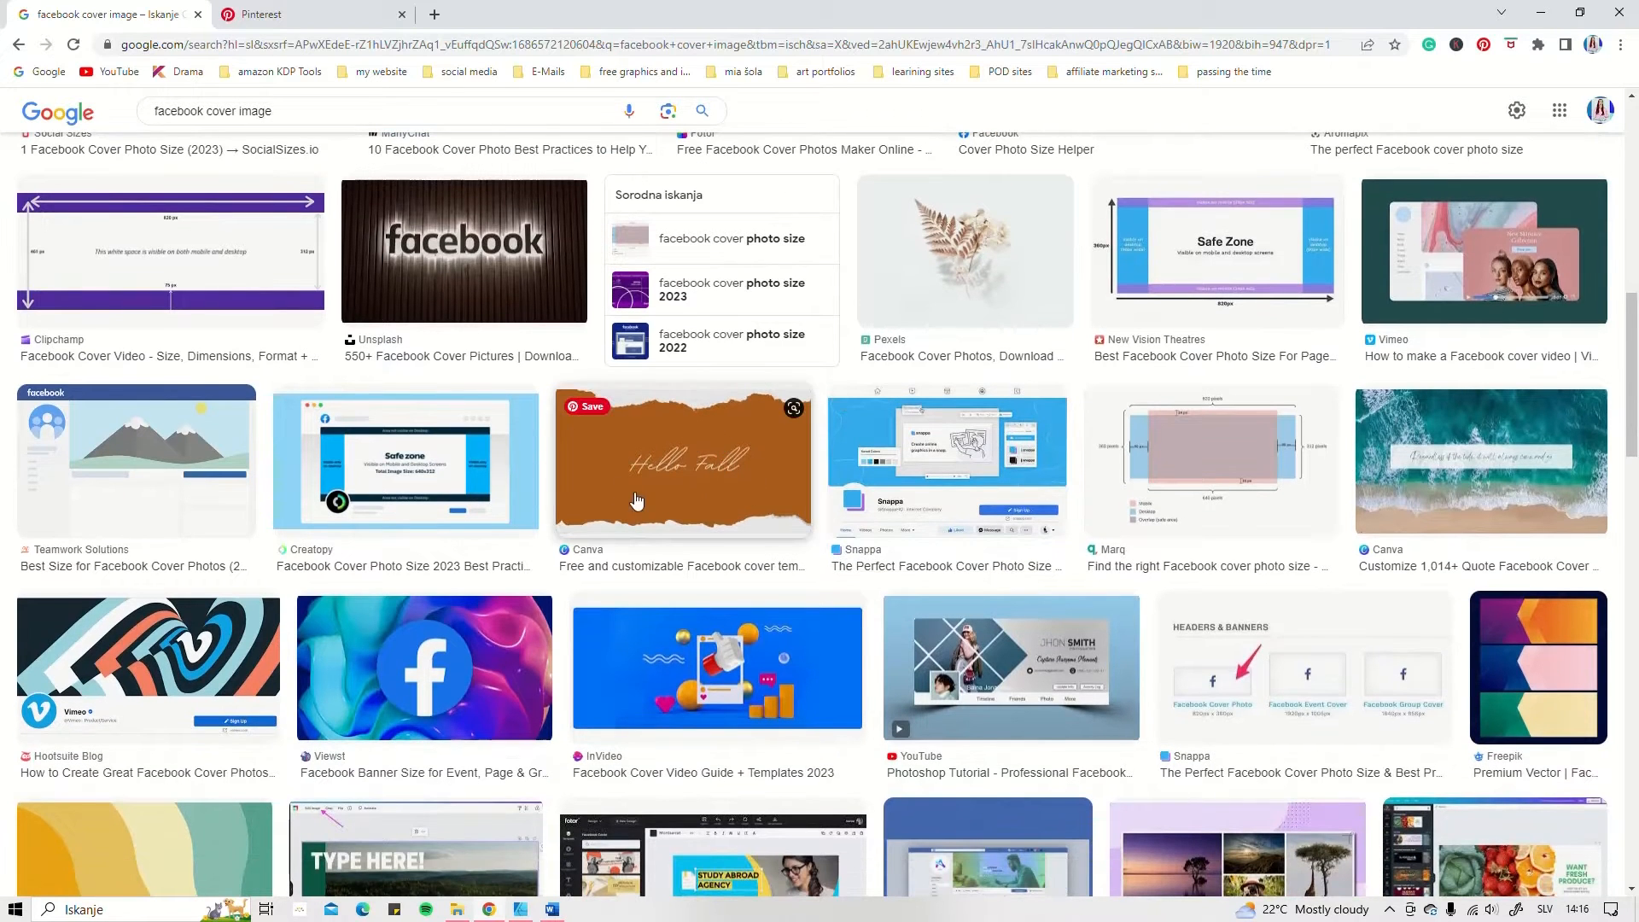
{"action": "scroll", "coordinate": [907, 544], "scroll_direction": "down", "scroll_amount": 2}
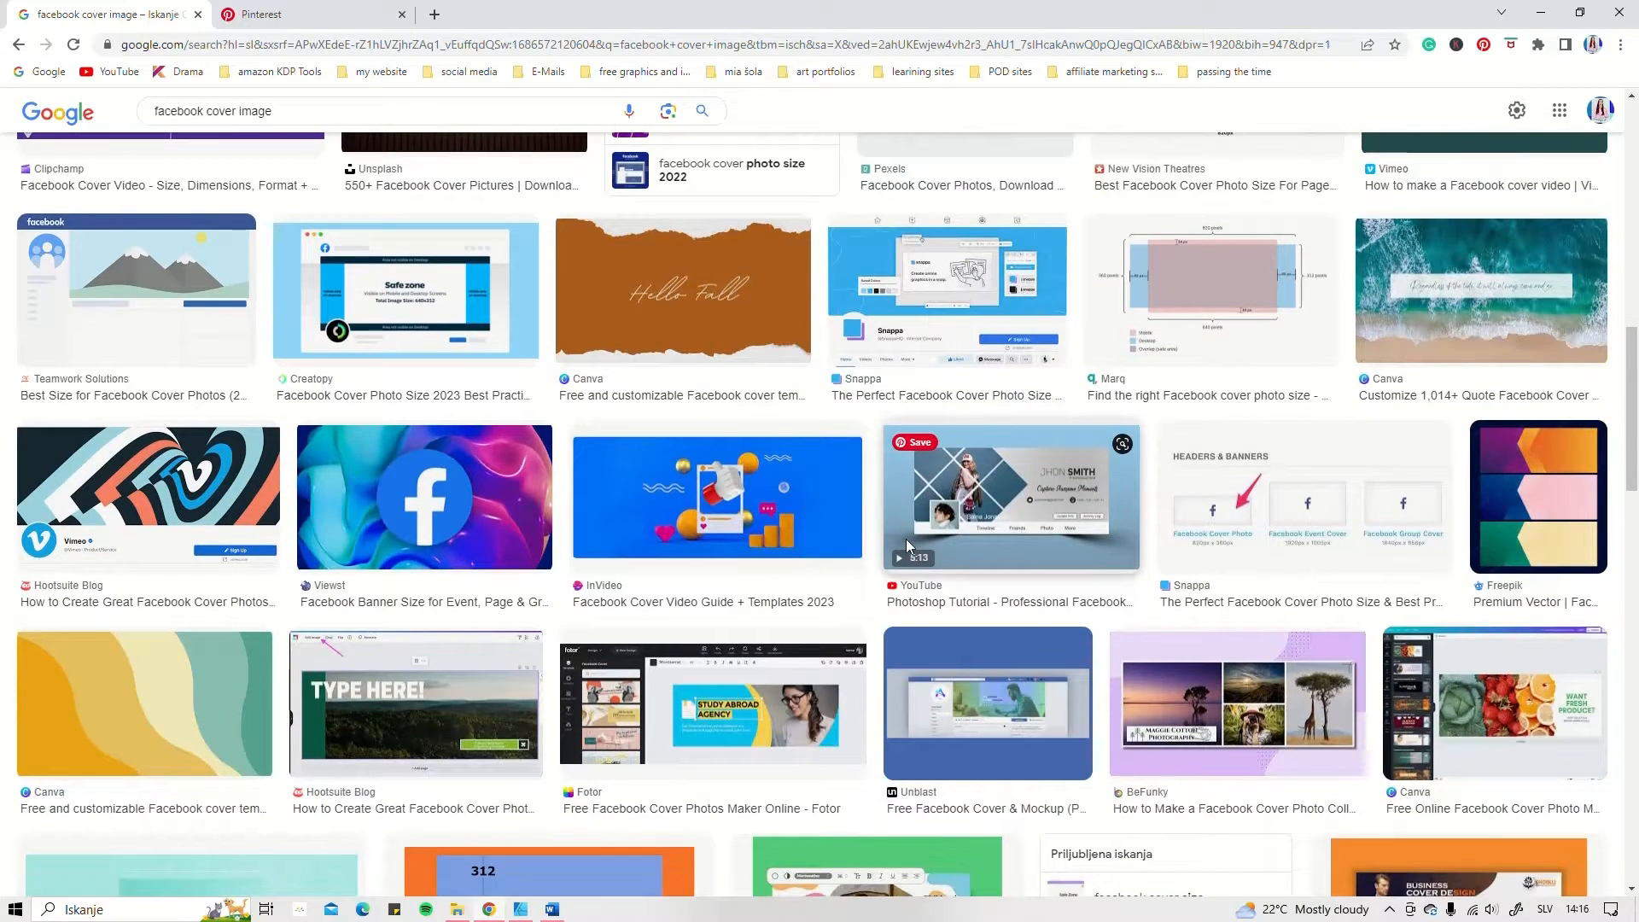
{"action": "scroll", "coordinate": [905, 540], "scroll_direction": "down", "scroll_amount": 1}
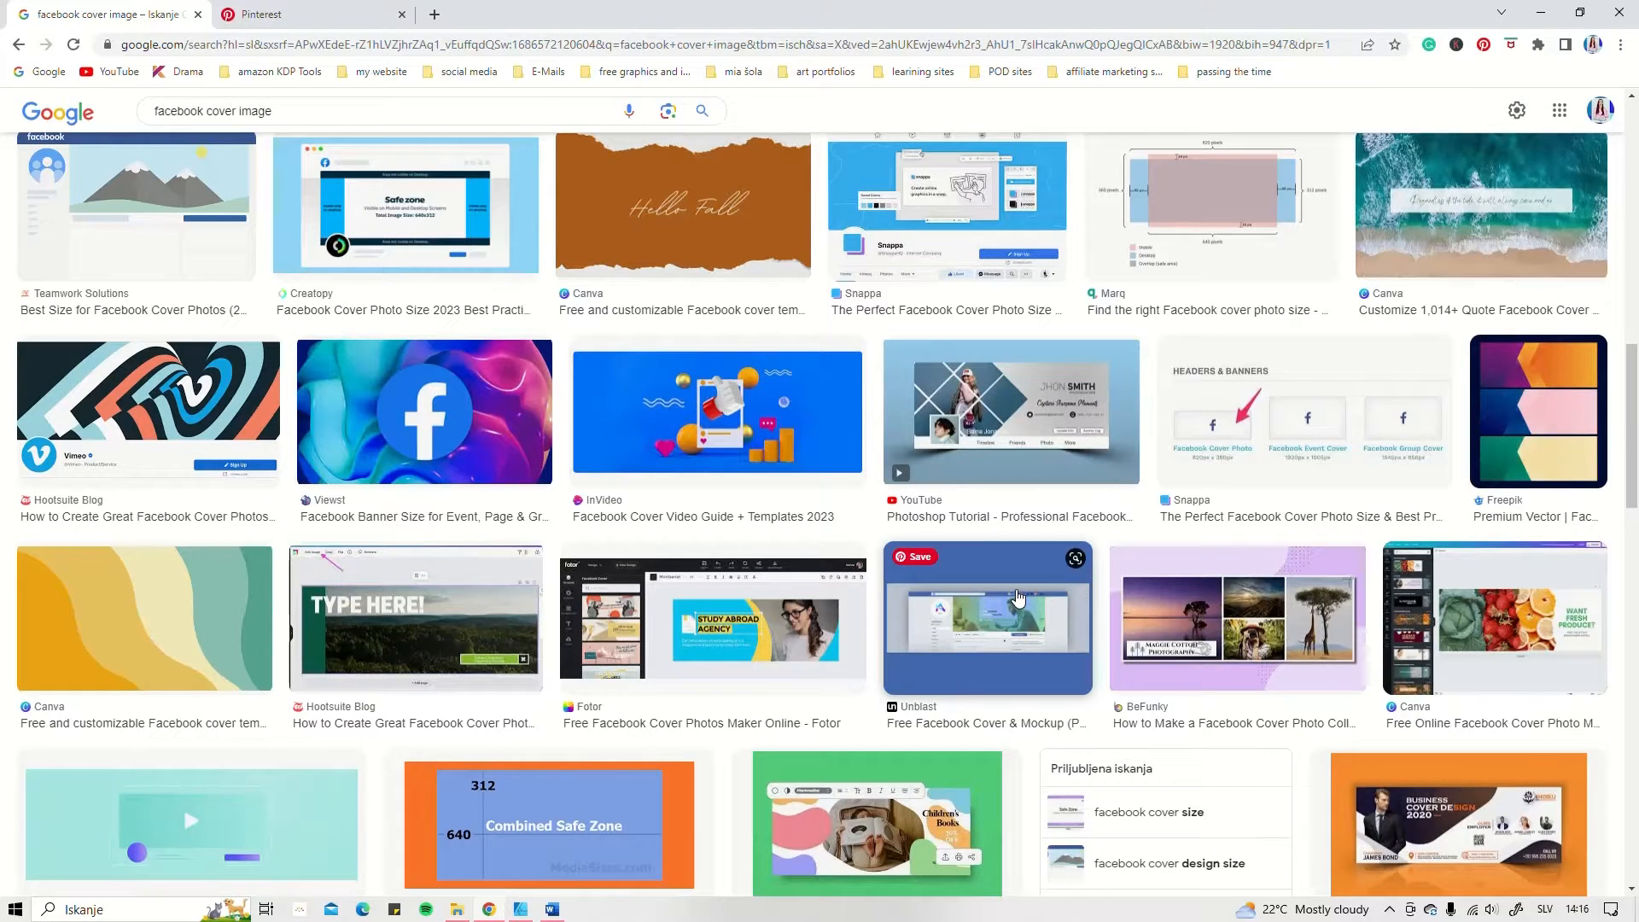
{"action": "scroll", "coordinate": [1018, 600], "scroll_direction": "down", "scroll_amount": 1}
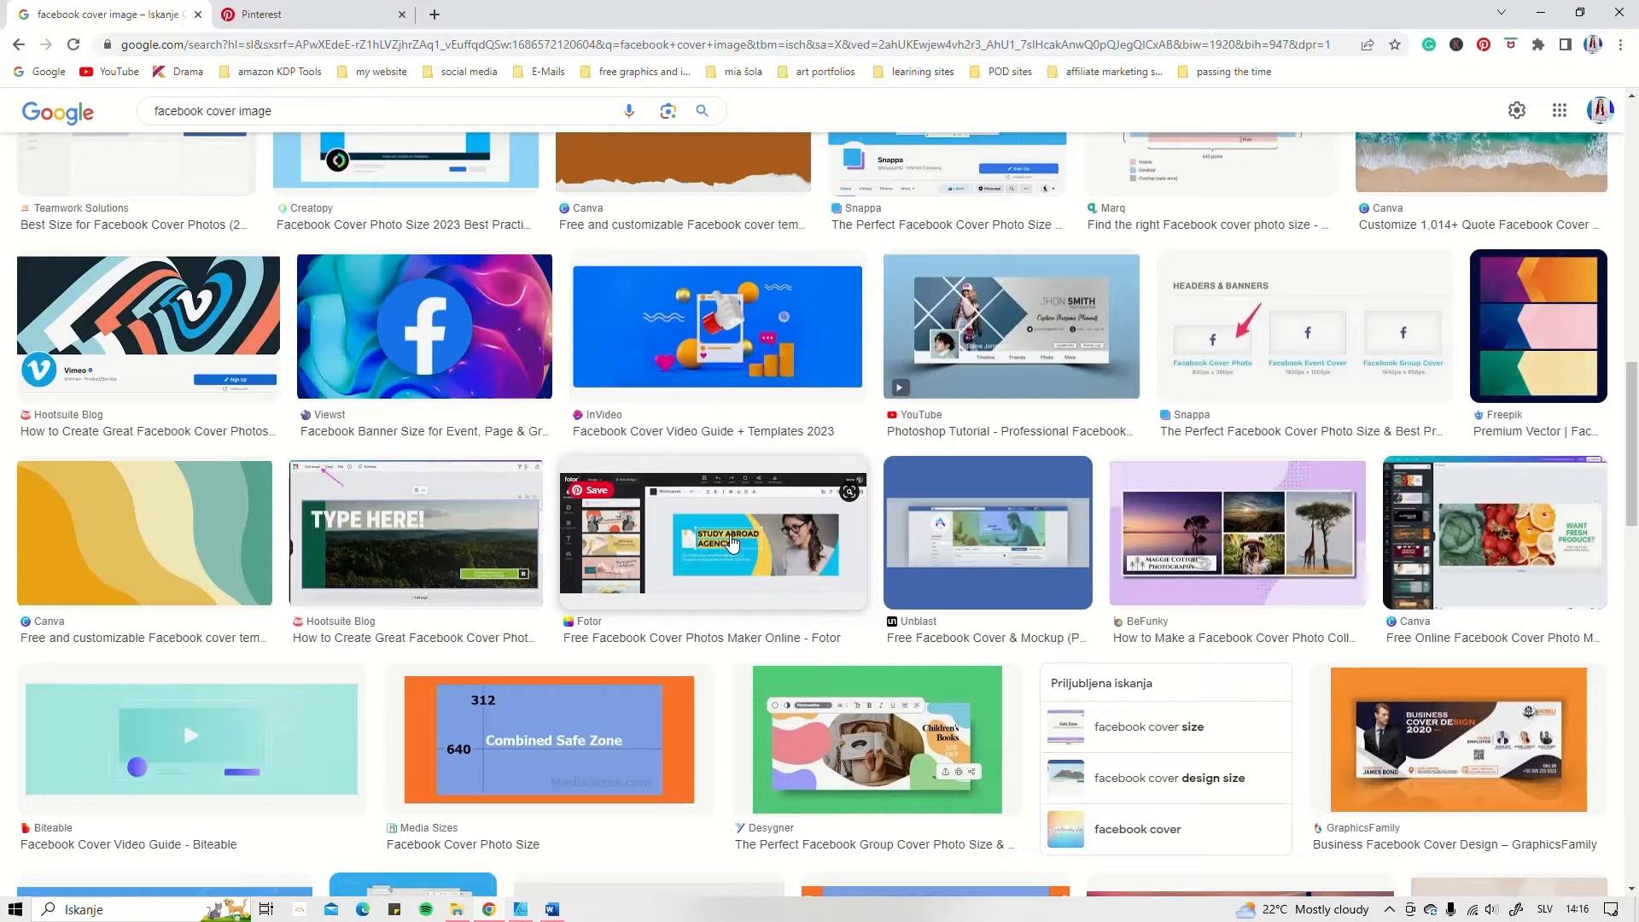
{"action": "scroll", "coordinate": [1411, 373], "scroll_direction": "down", "scroll_amount": 3}
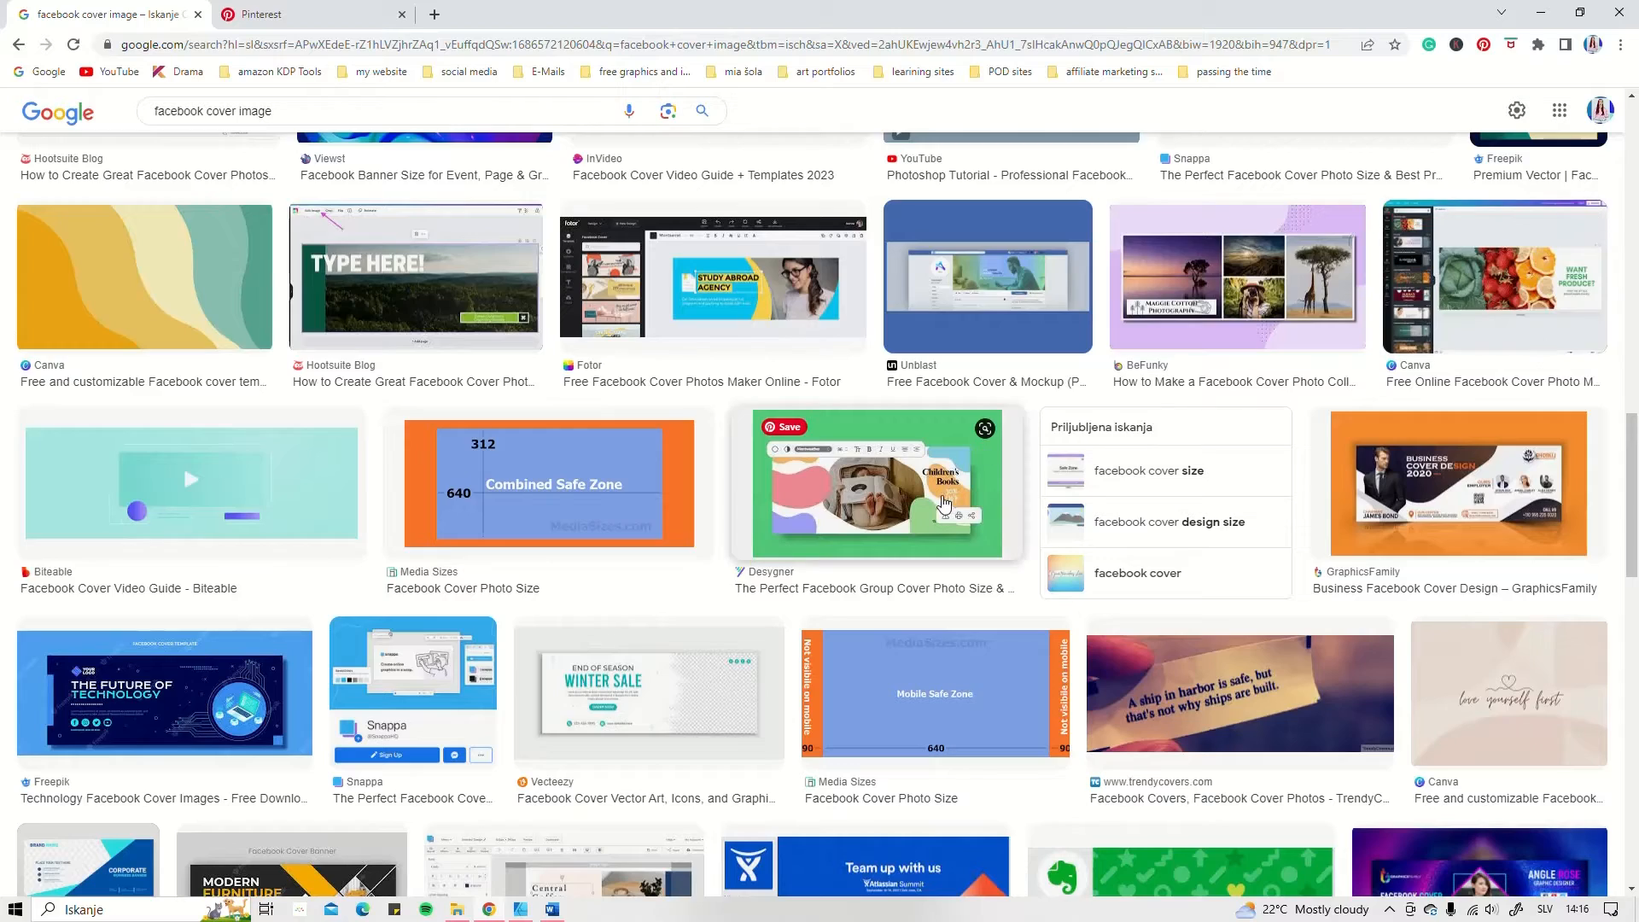
{"action": "scroll", "coordinate": [943, 504], "scroll_direction": "down", "scroll_amount": 4}
{"action": "scroll", "coordinate": [939, 508], "scroll_direction": "up", "scroll_amount": 10}
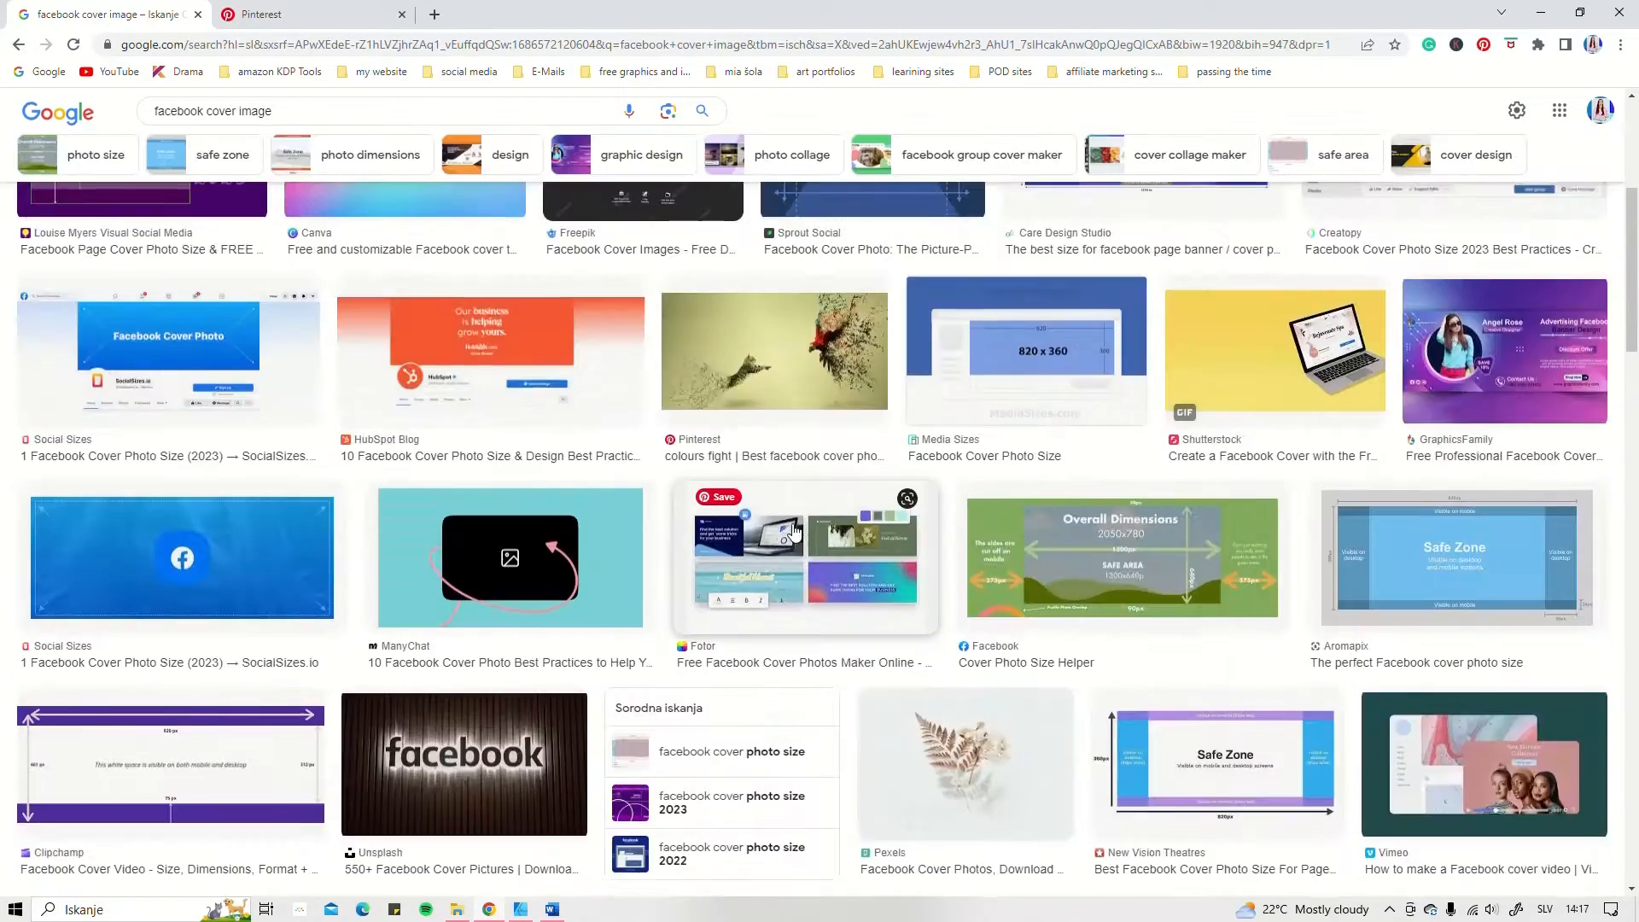
Step: Switch to Pinterest and look through the "facebook cover ideas" pins for design inspiration
{"action": "left_click", "coordinate": [329, 15]}
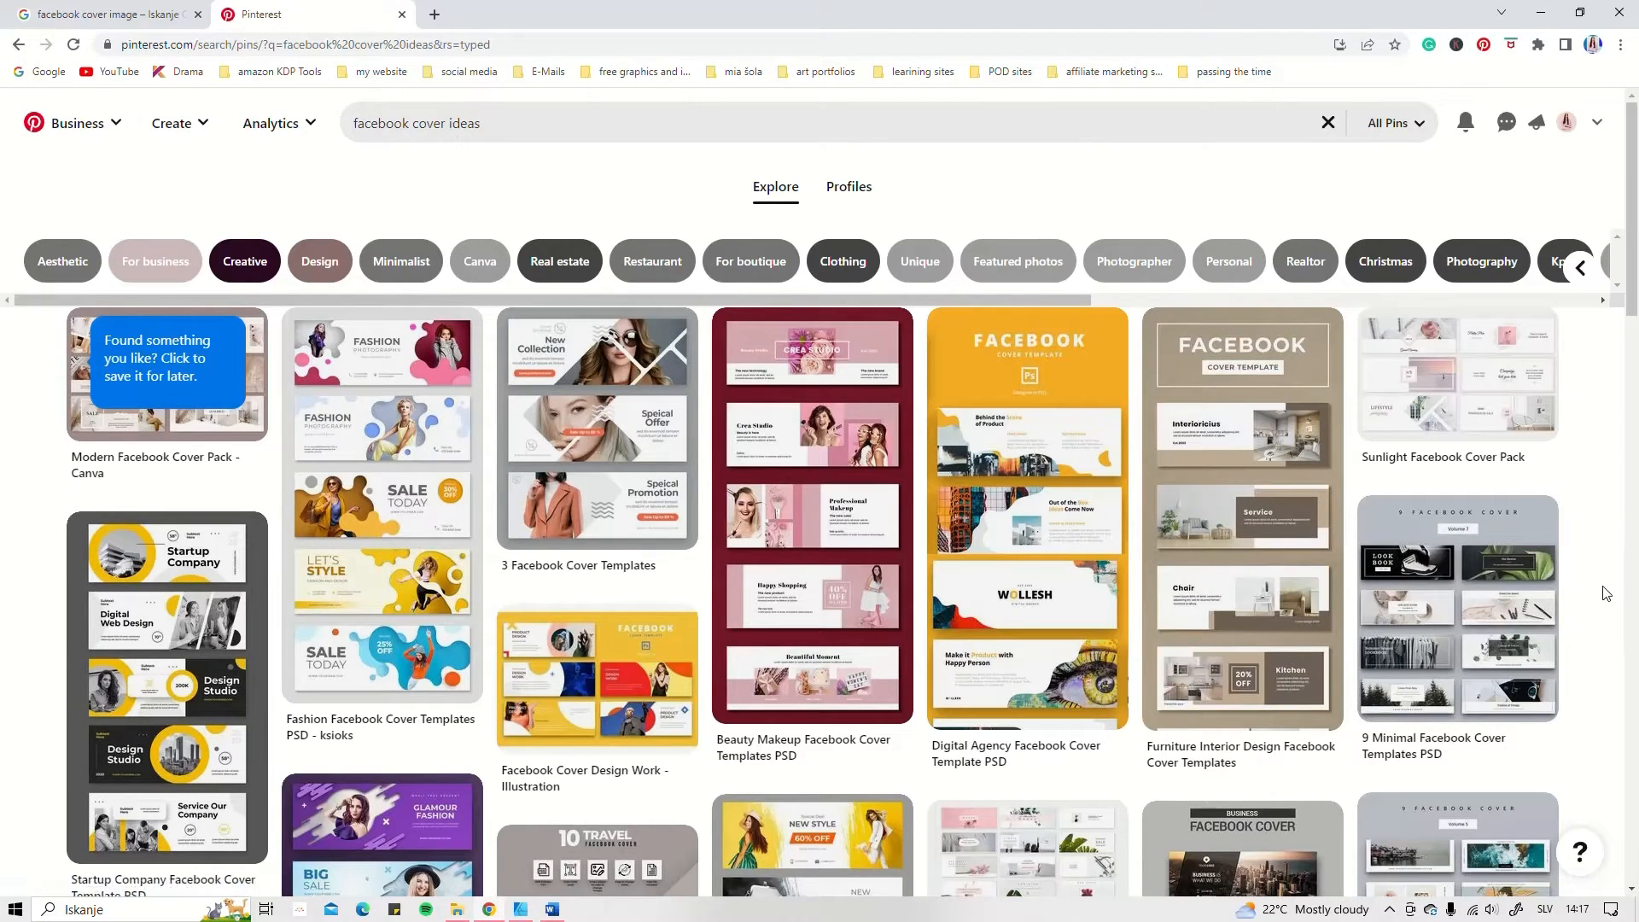
{"action": "scroll", "coordinate": [1605, 595], "scroll_direction": "down", "scroll_amount": 5}
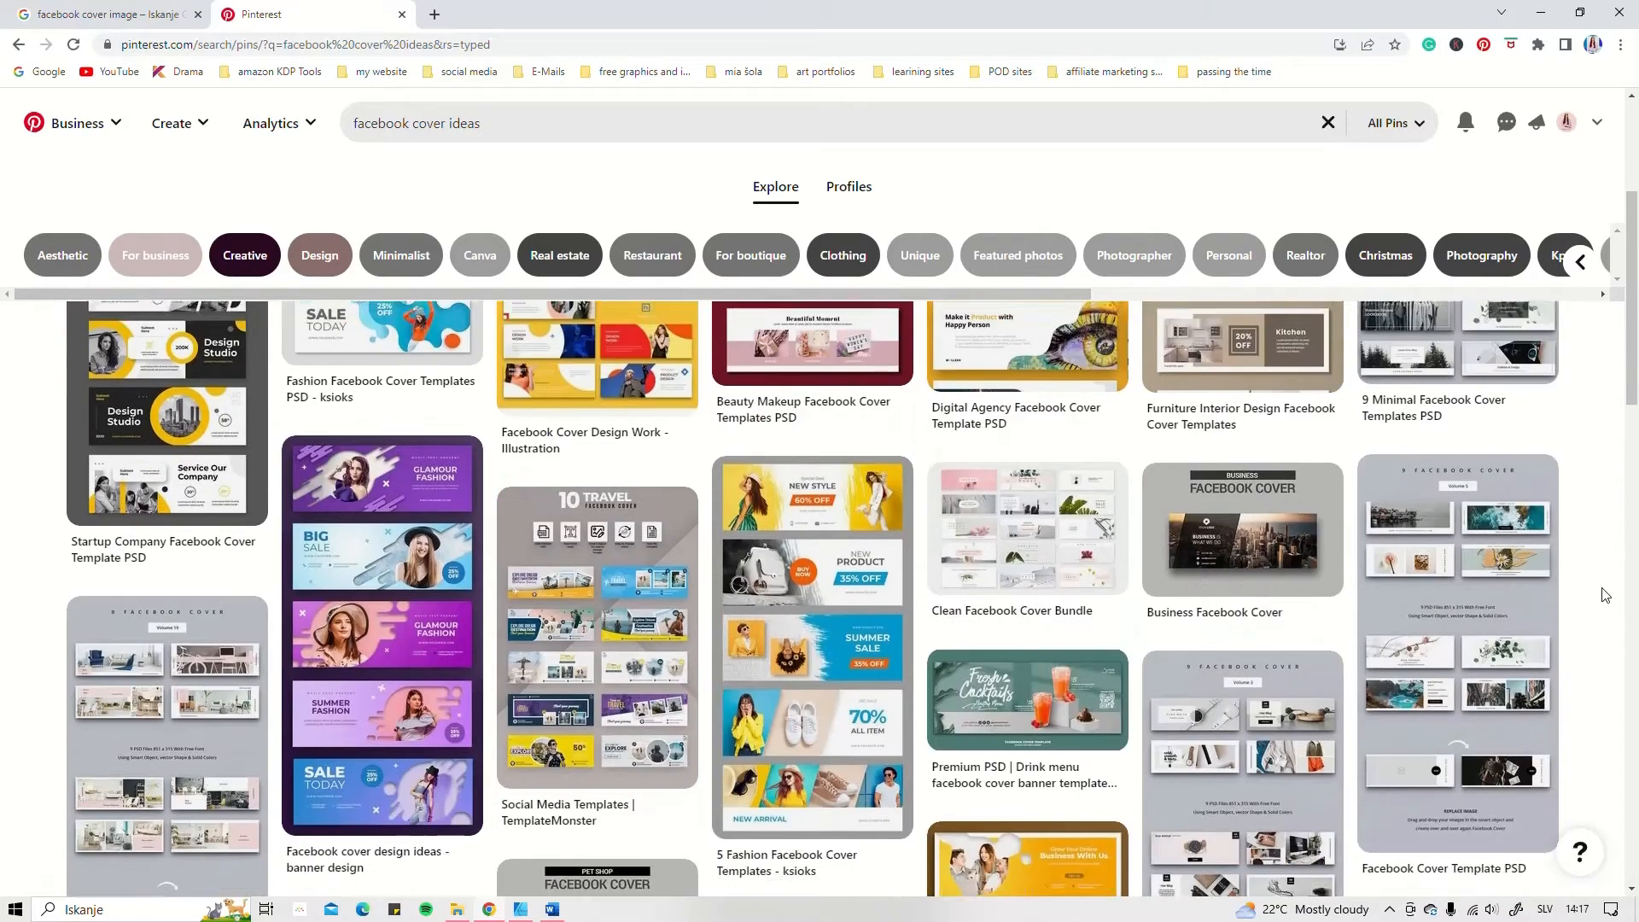
{"action": "scroll", "coordinate": [1605, 595], "scroll_direction": "down", "scroll_amount": 1}
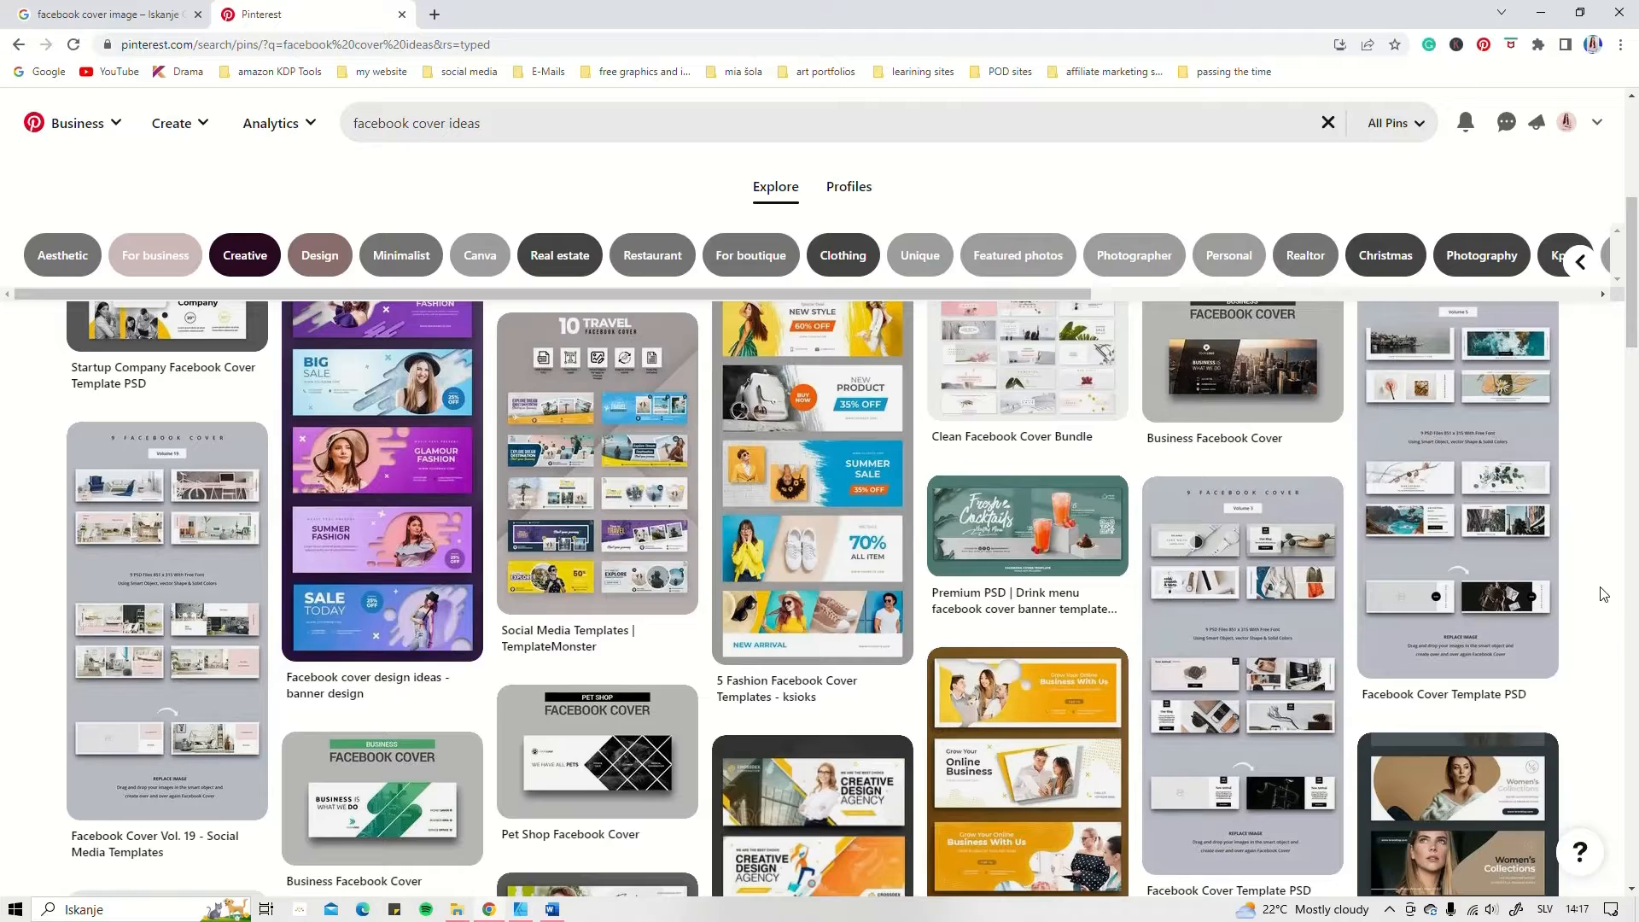
{"action": "scroll", "coordinate": [171, 597], "scroll_direction": "up", "scroll_amount": 1}
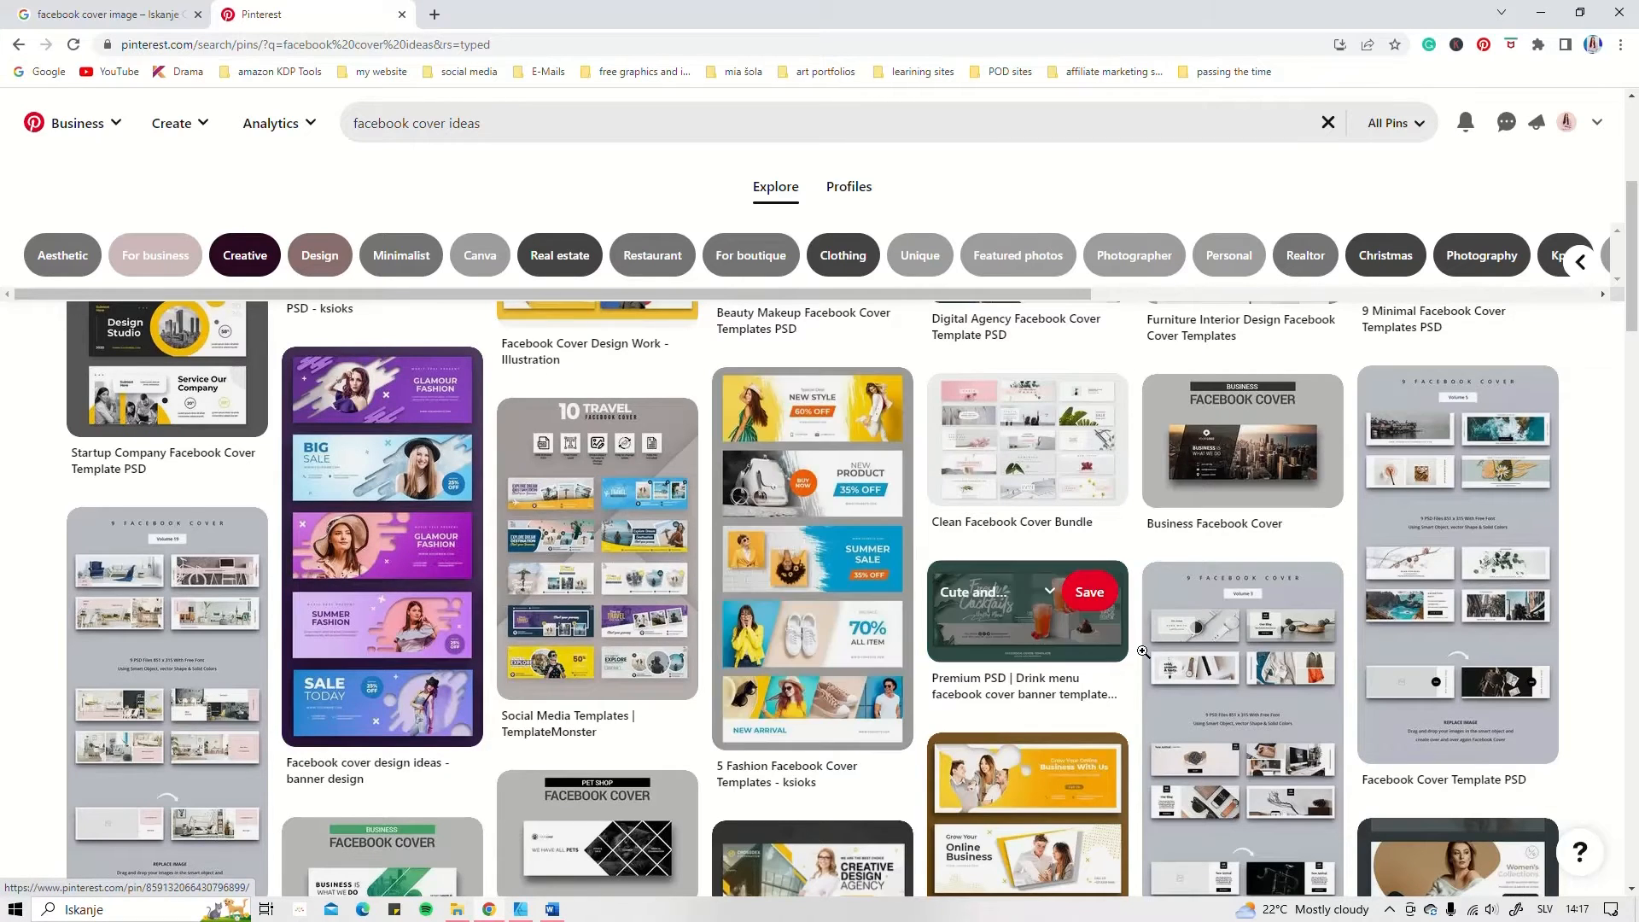
{"action": "scroll", "coordinate": [1016, 384], "scroll_direction": "up", "scroll_amount": 4}
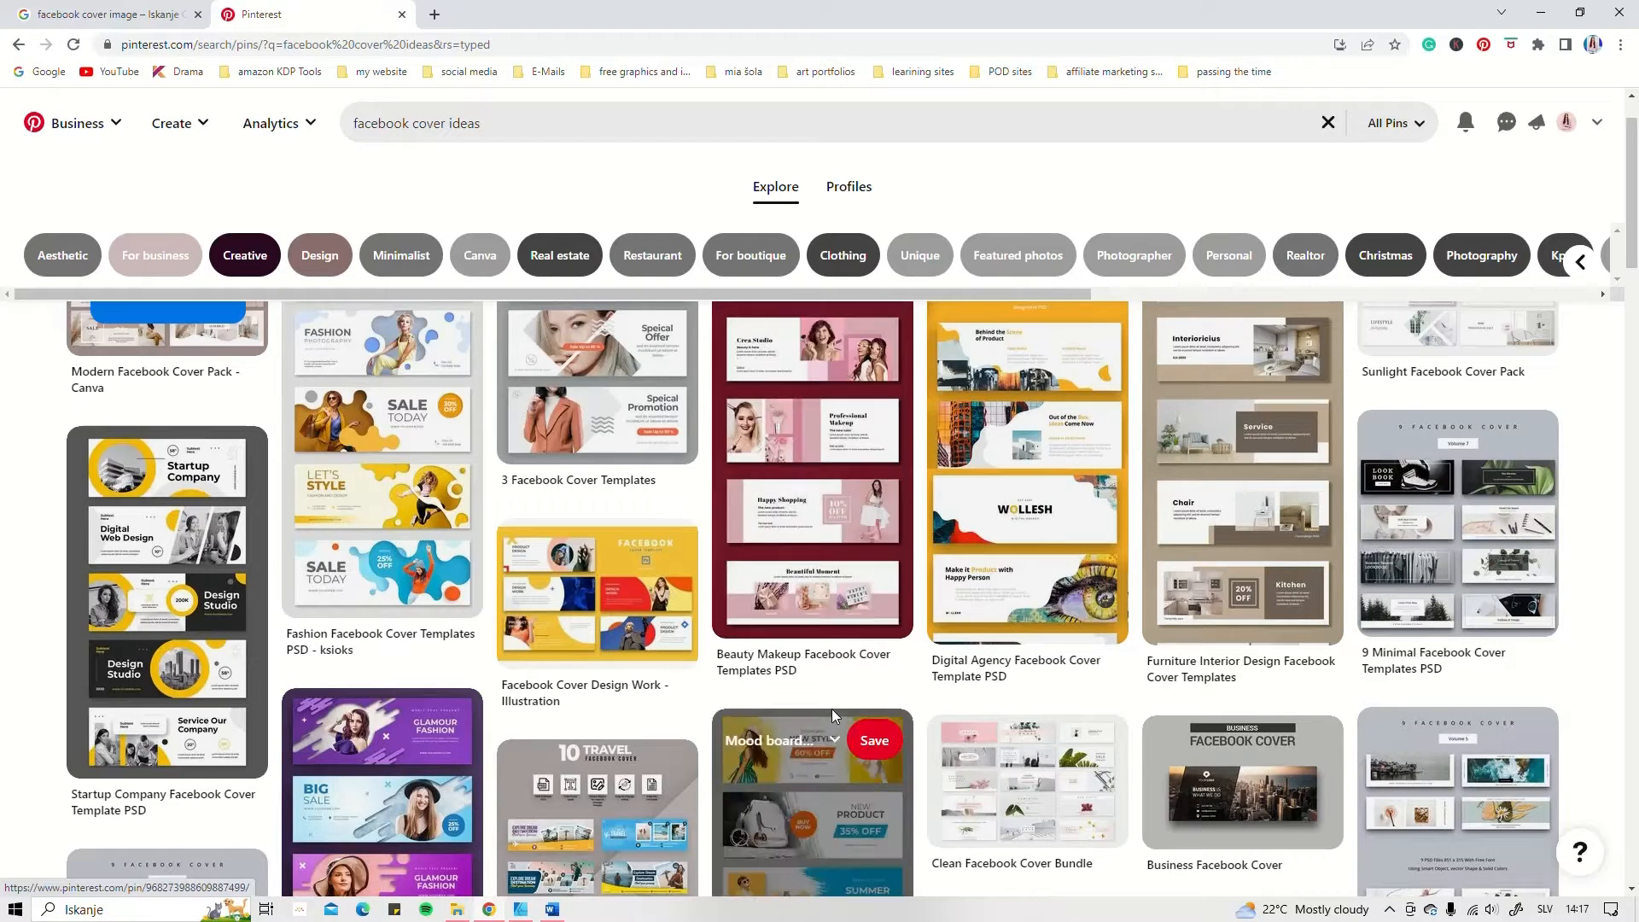
{"action": "scroll", "coordinate": [1074, 599], "scroll_direction": "down", "scroll_amount": 1}
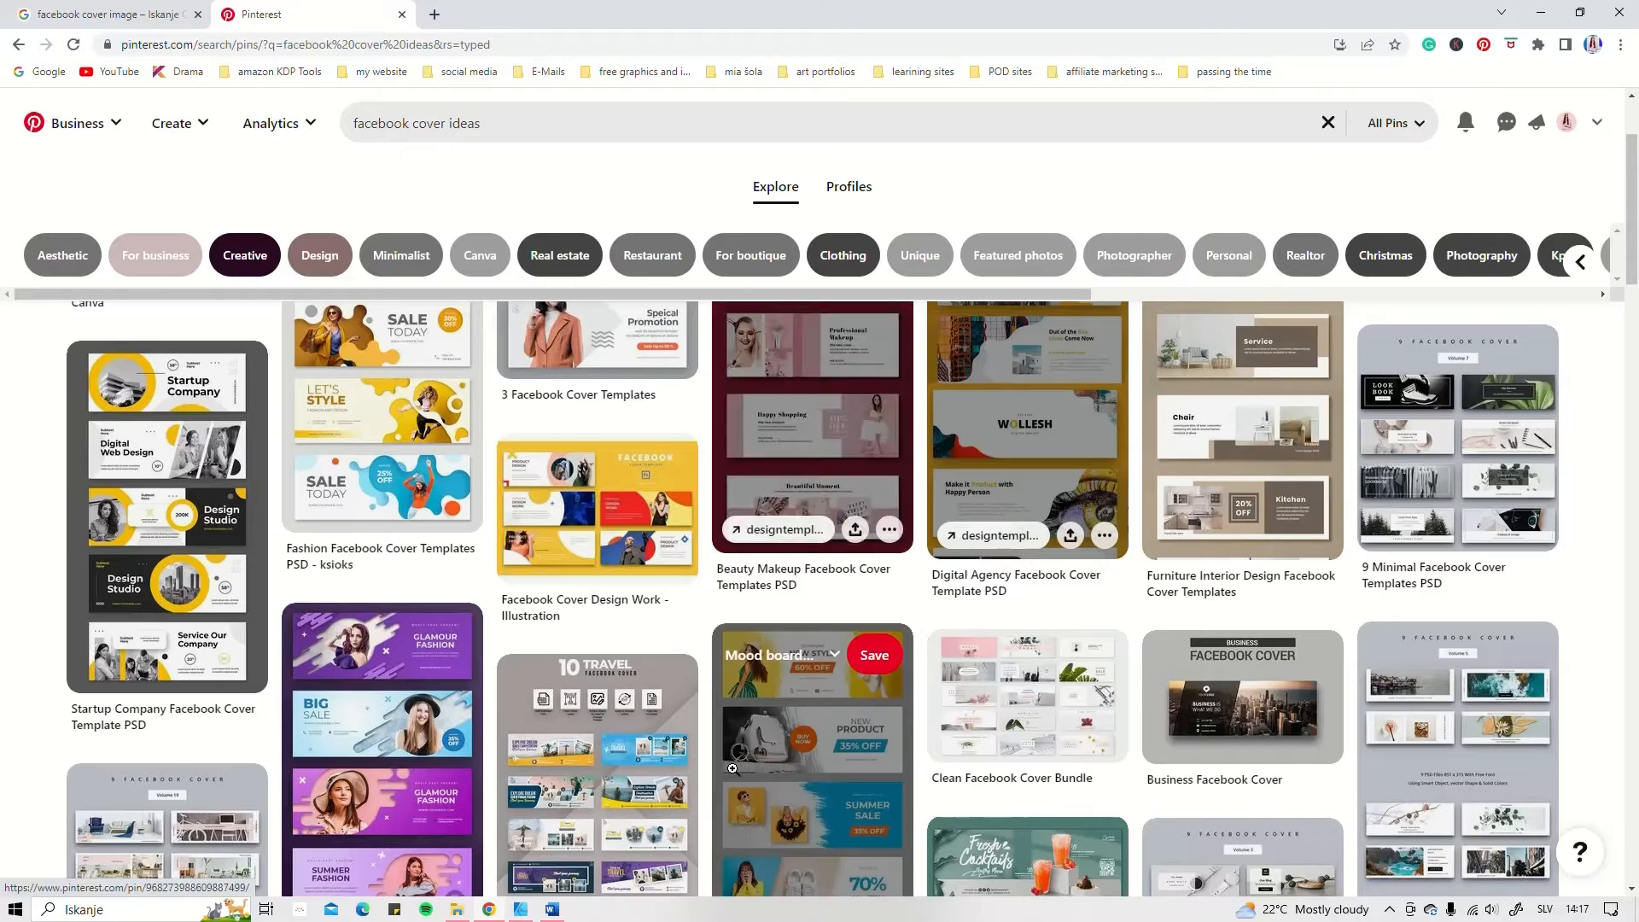
{"action": "scroll", "coordinate": [597, 444], "scroll_direction": "down", "scroll_amount": 3}
{"action": "scroll", "coordinate": [187, 495], "scroll_direction": "up", "scroll_amount": 4}
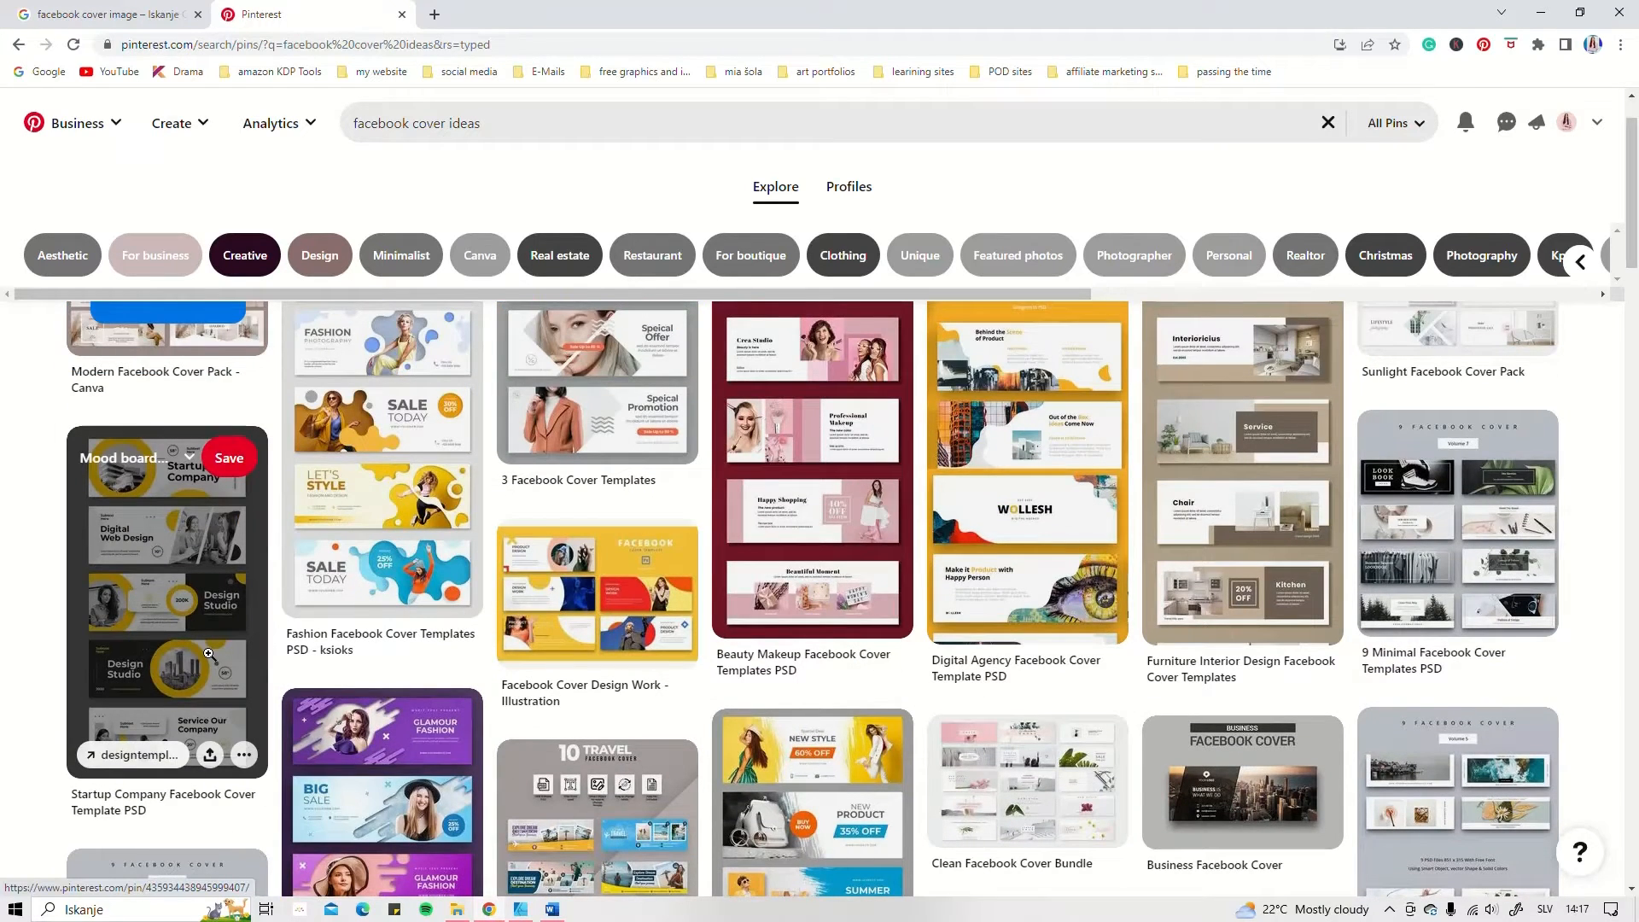
Step: Download the image of the purple and blue "Facebook cover design ideas - banner design" pin and save it
{"action": "scroll", "coordinate": [208, 655], "scroll_direction": "down", "scroll_amount": 4}
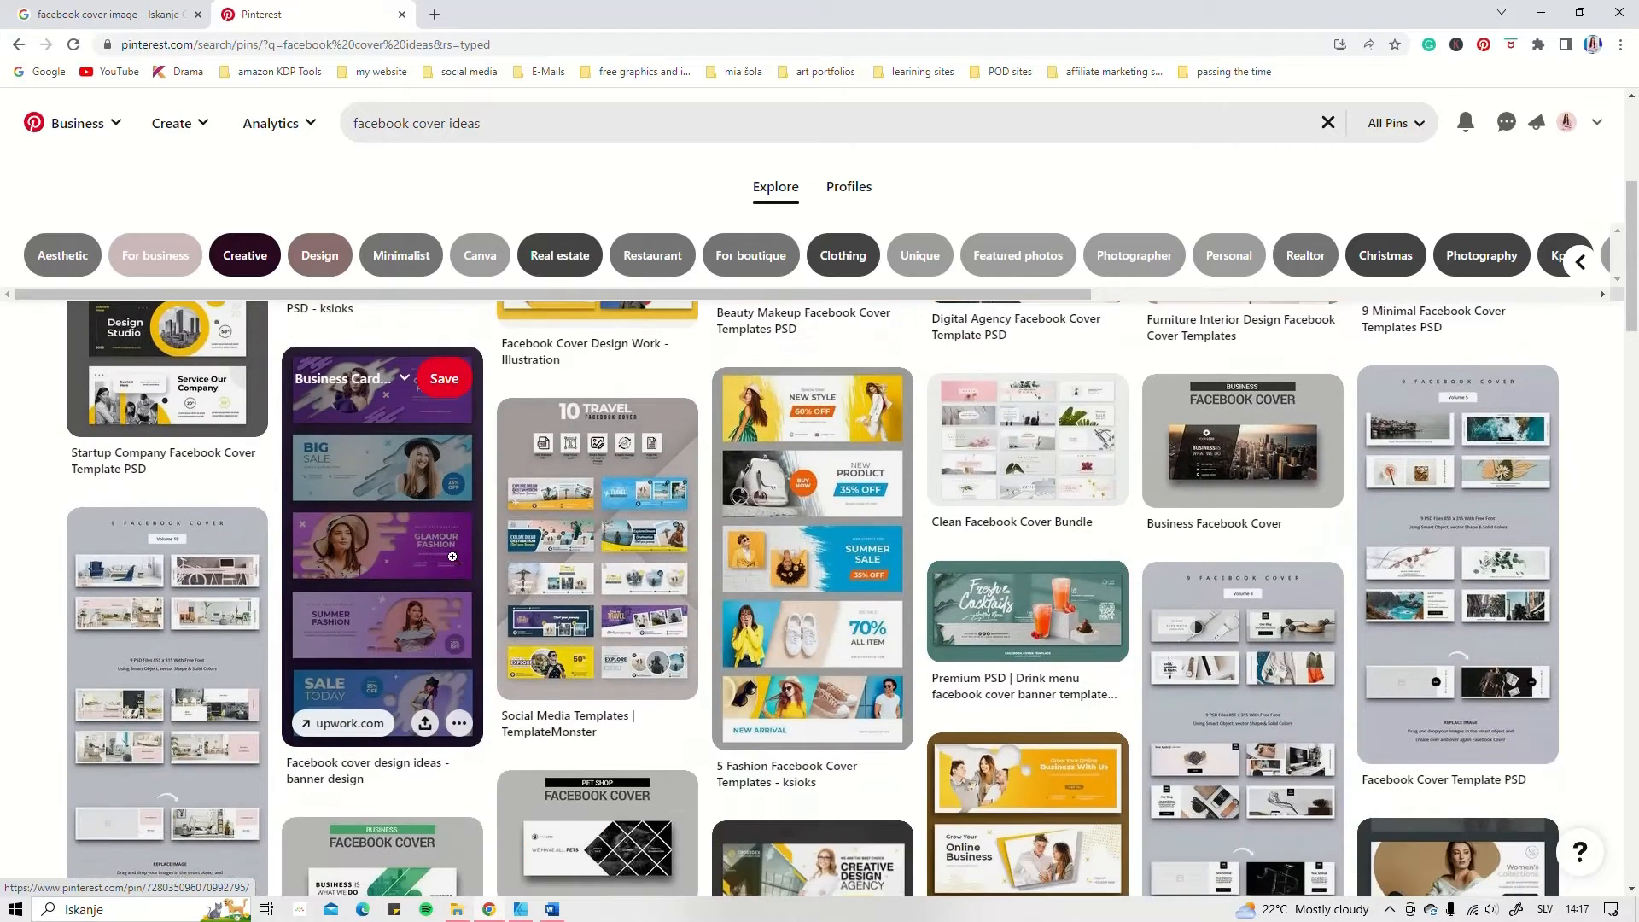
{"action": "left_click", "coordinate": [460, 724]}
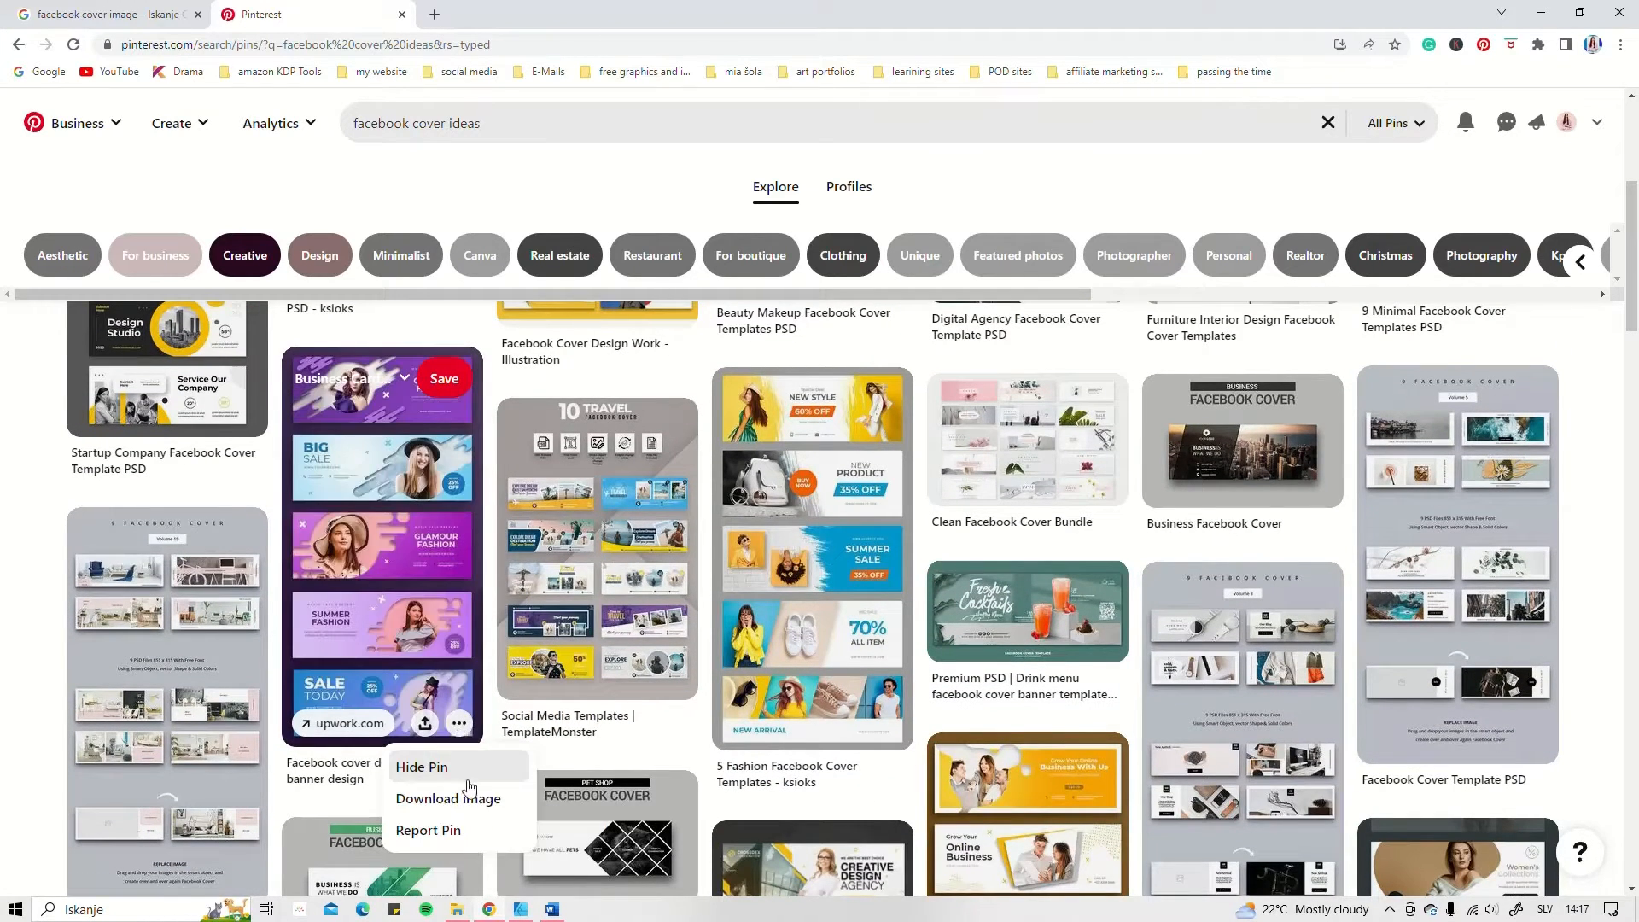
{"action": "left_click", "coordinate": [443, 799]}
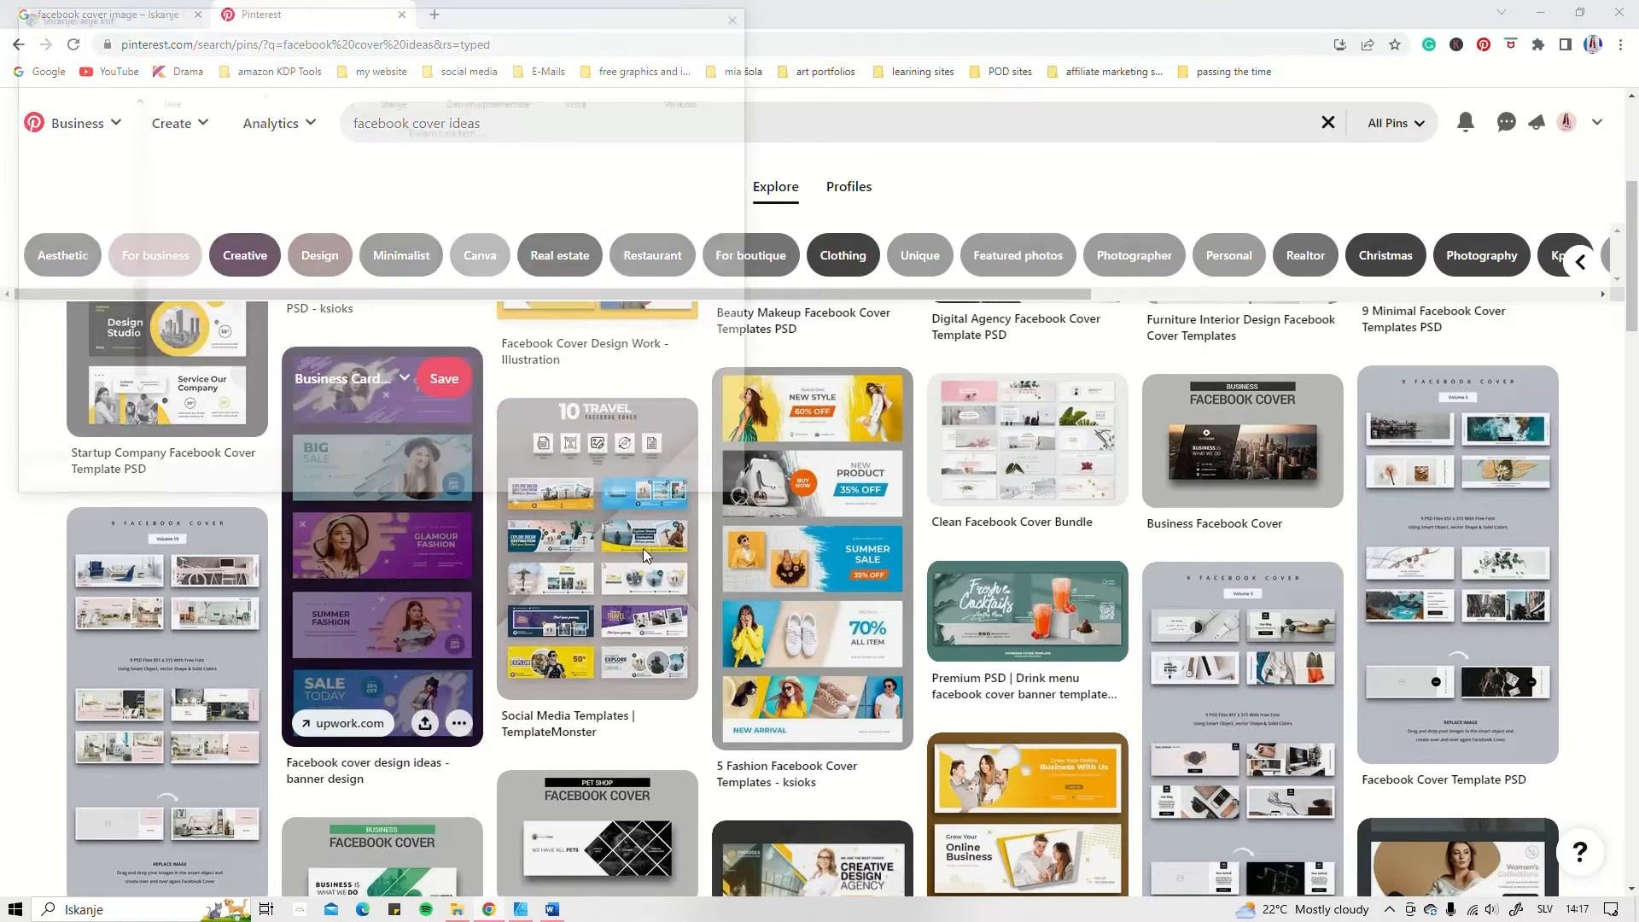
{"action": "key", "text": "Return"}
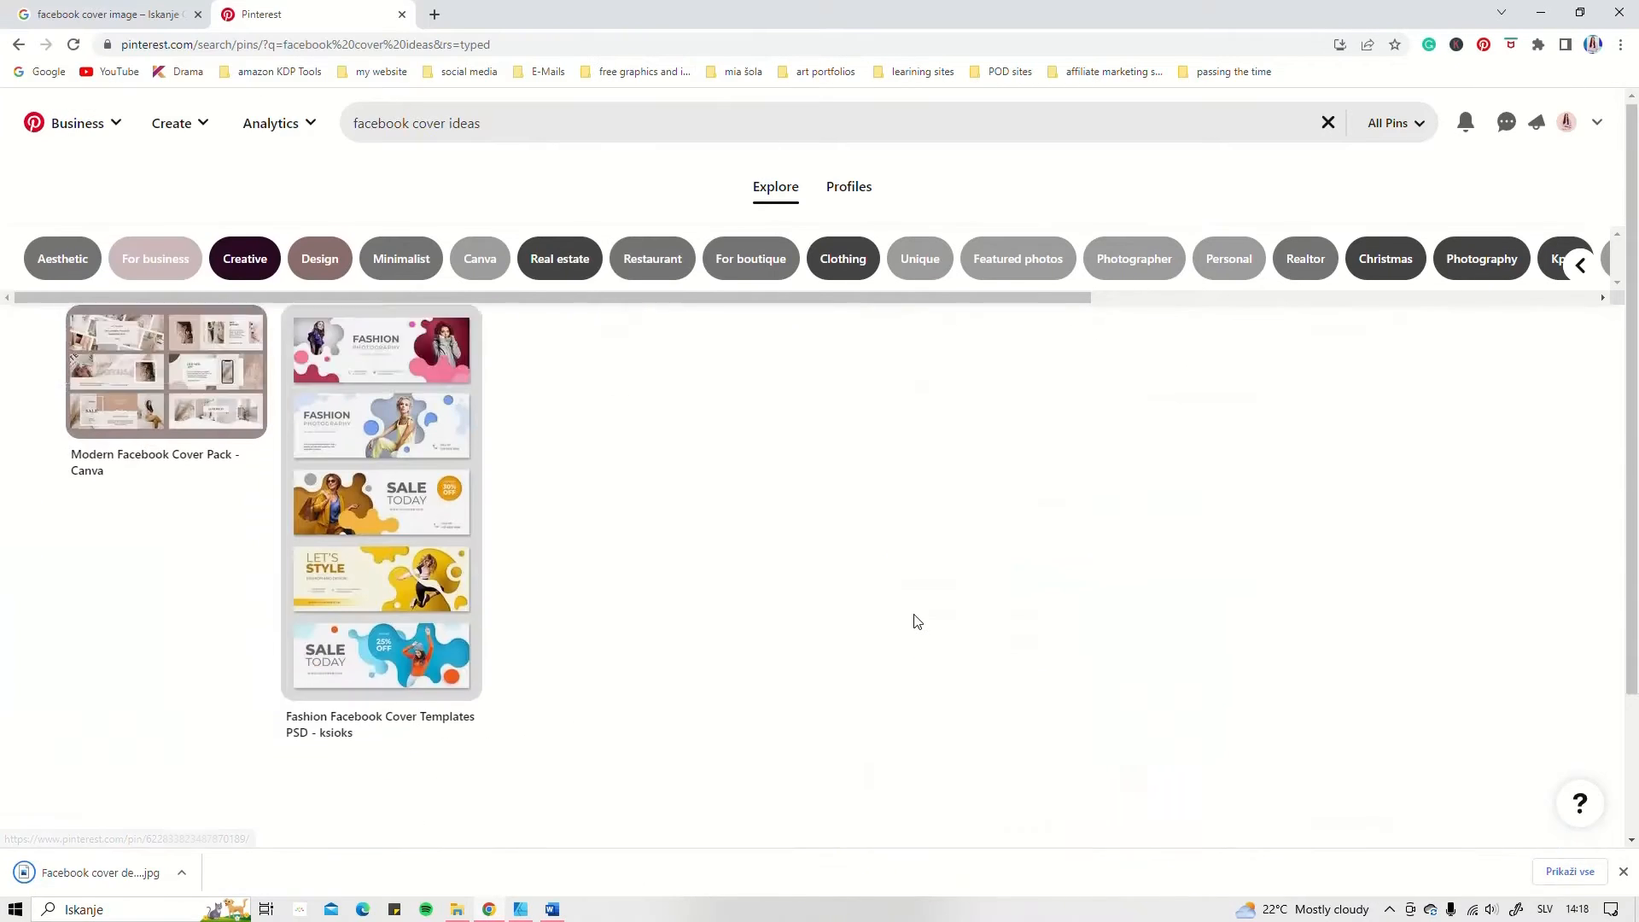
Step: Download the "5 Fashion Facebook Cover Templates - ksioks" pin image as a JPEG into the FB Cover in Affinity D folder
{"action": "scroll", "coordinate": [915, 620], "scroll_direction": "down", "scroll_amount": 5}
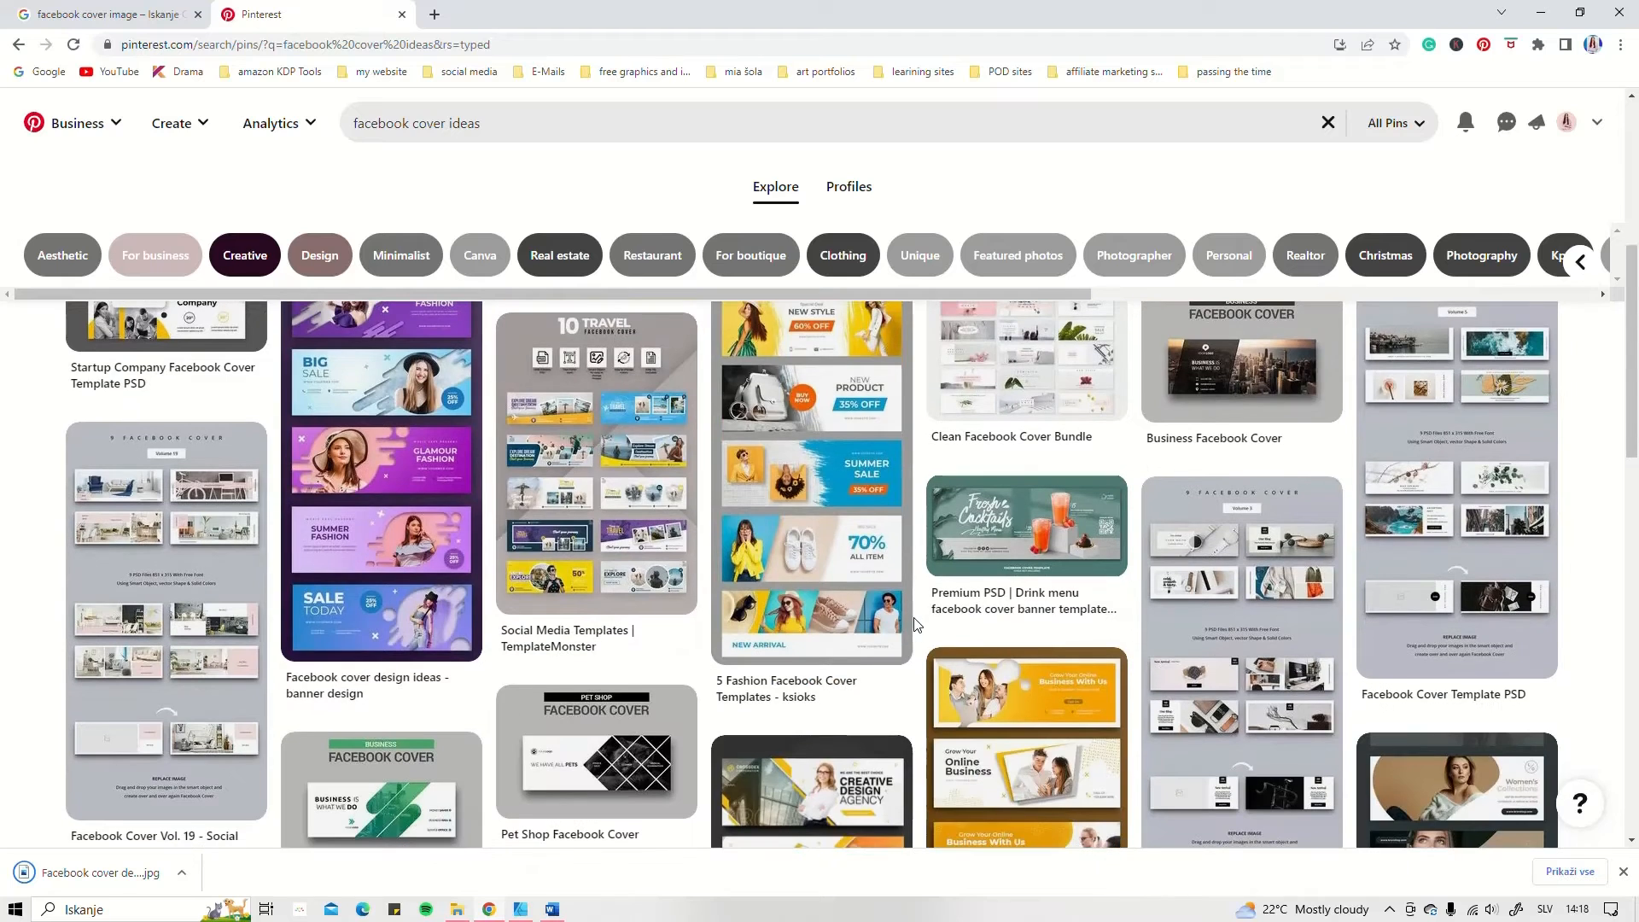
{"action": "scroll", "coordinate": [841, 449], "scroll_direction": "up", "scroll_amount": 1}
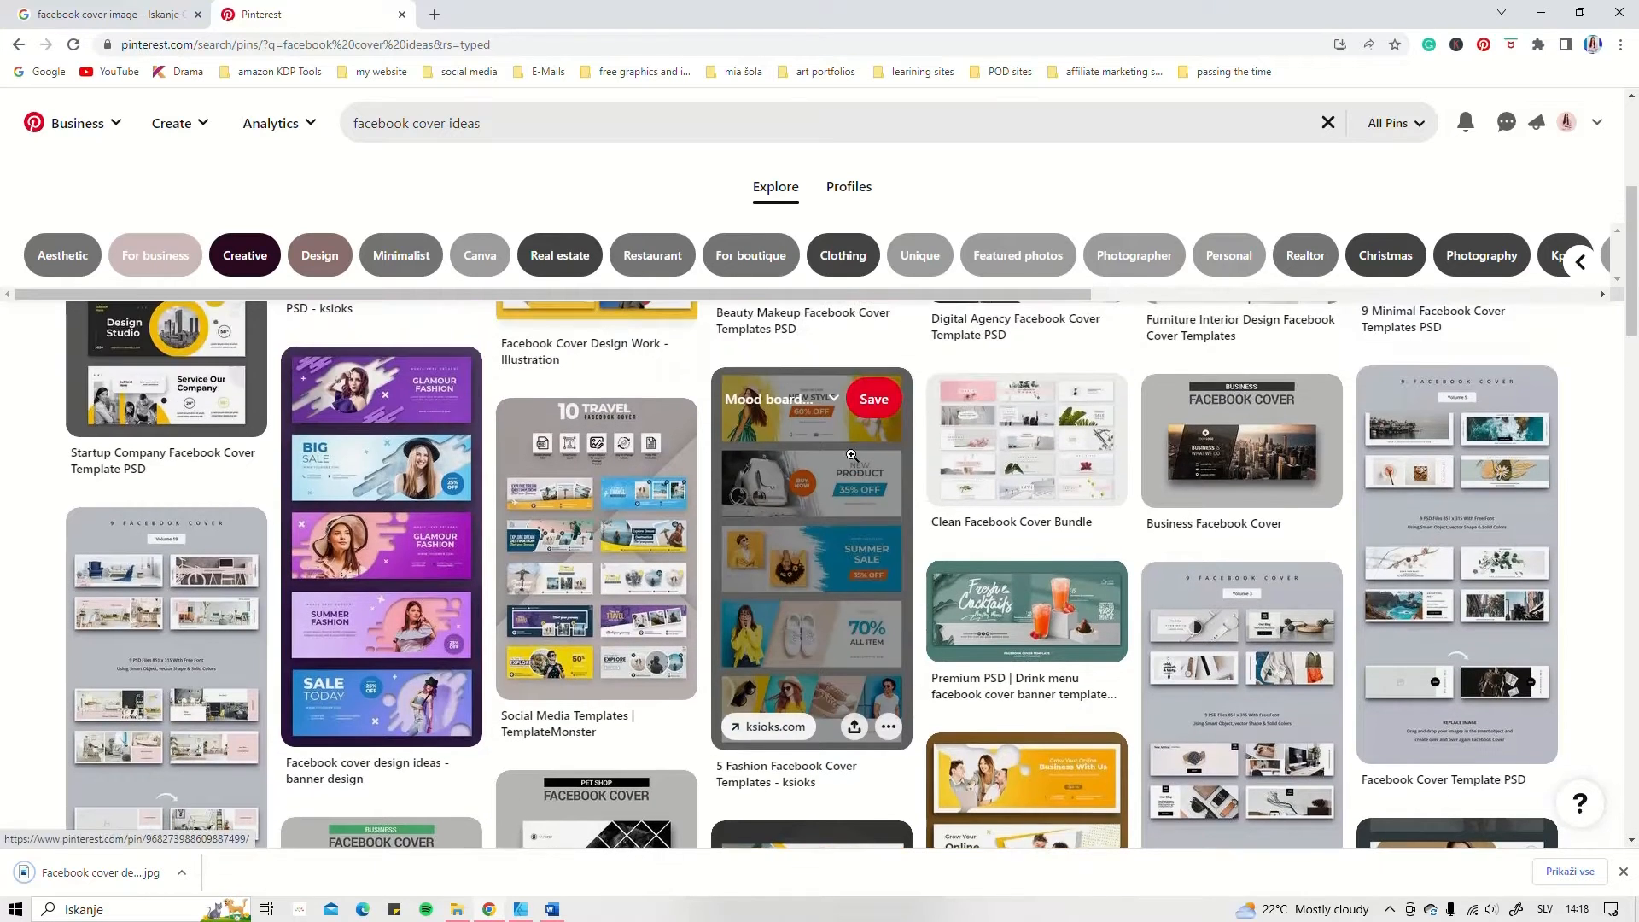
{"action": "scroll", "coordinate": [878, 706], "scroll_direction": "down", "scroll_amount": 2}
{"action": "left_click", "coordinate": [889, 556]}
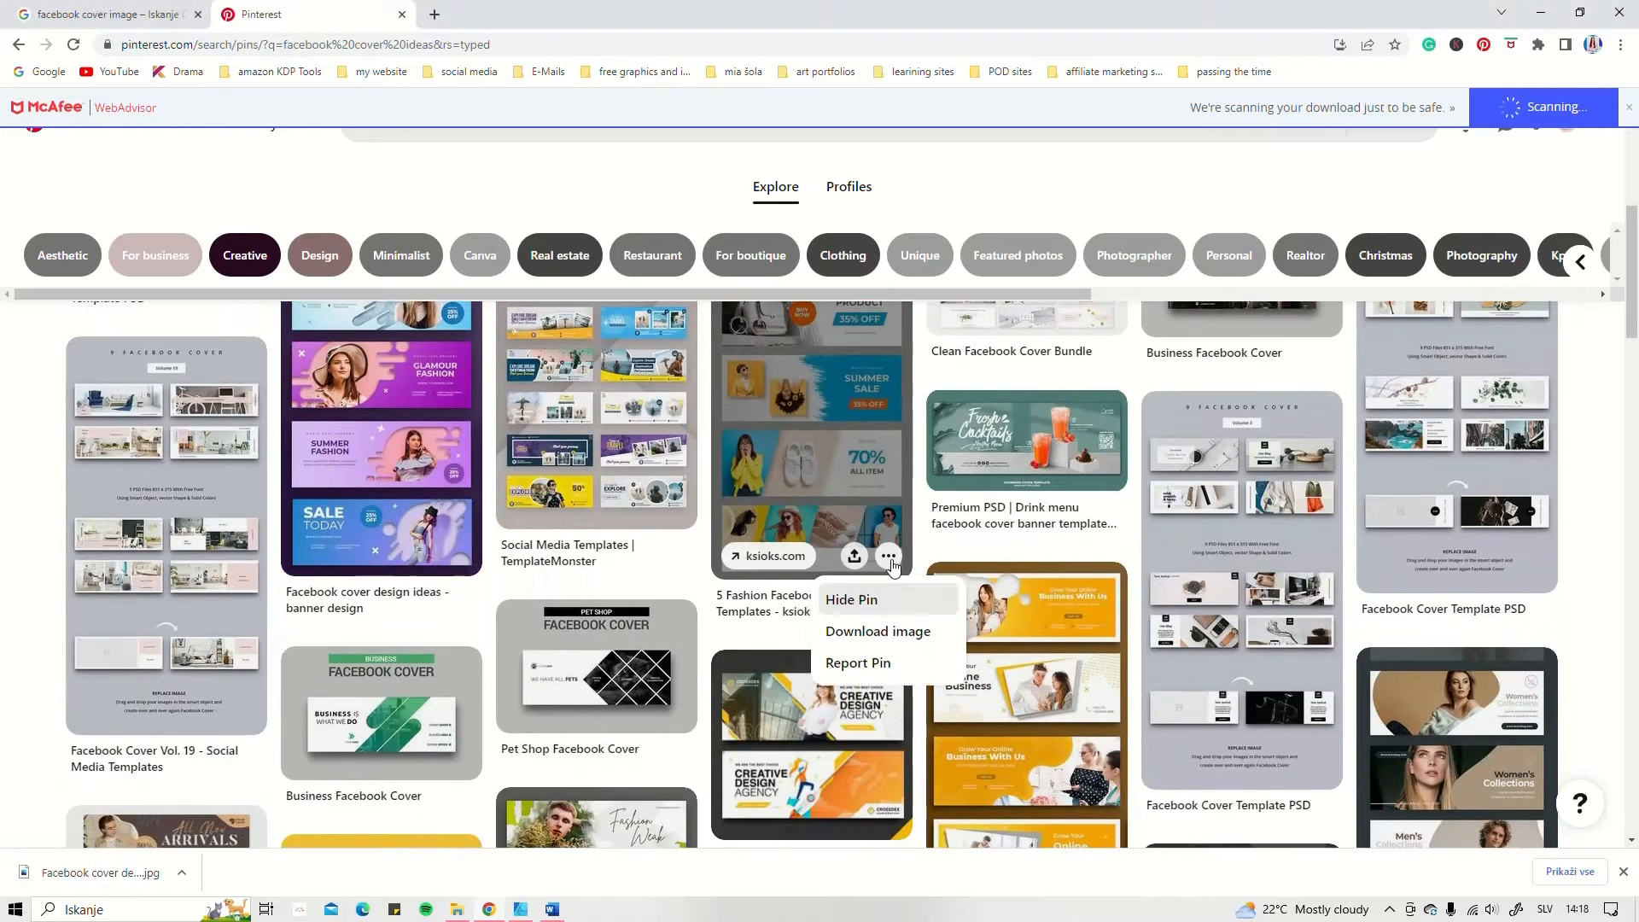
{"action": "left_click", "coordinate": [879, 633]}
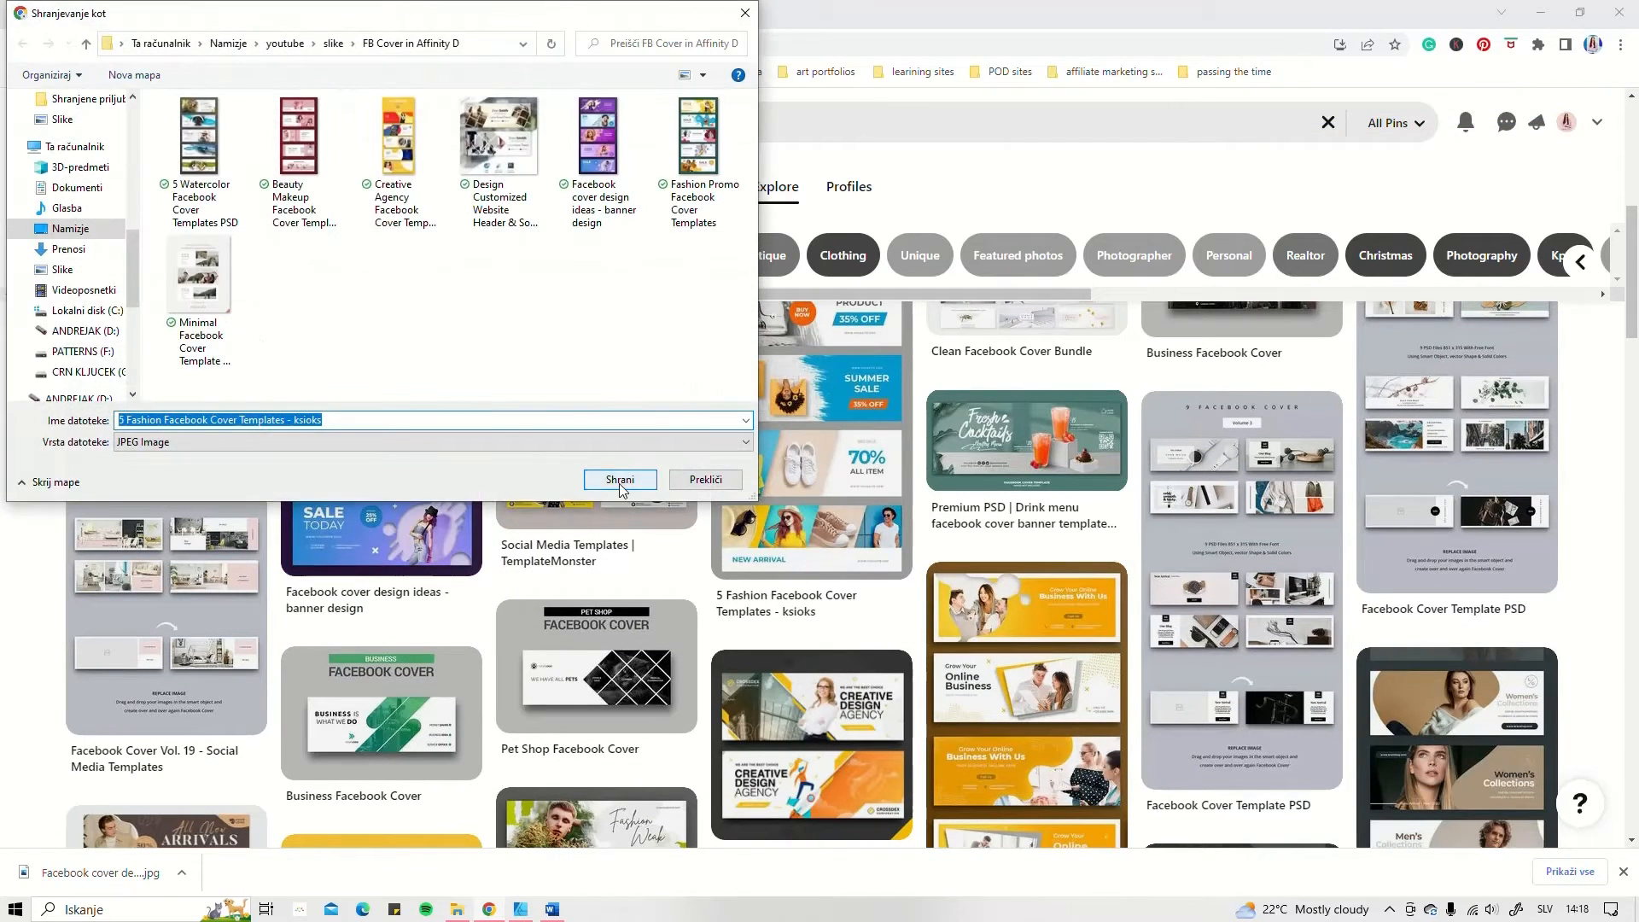
{"action": "left_click", "coordinate": [618, 478]}
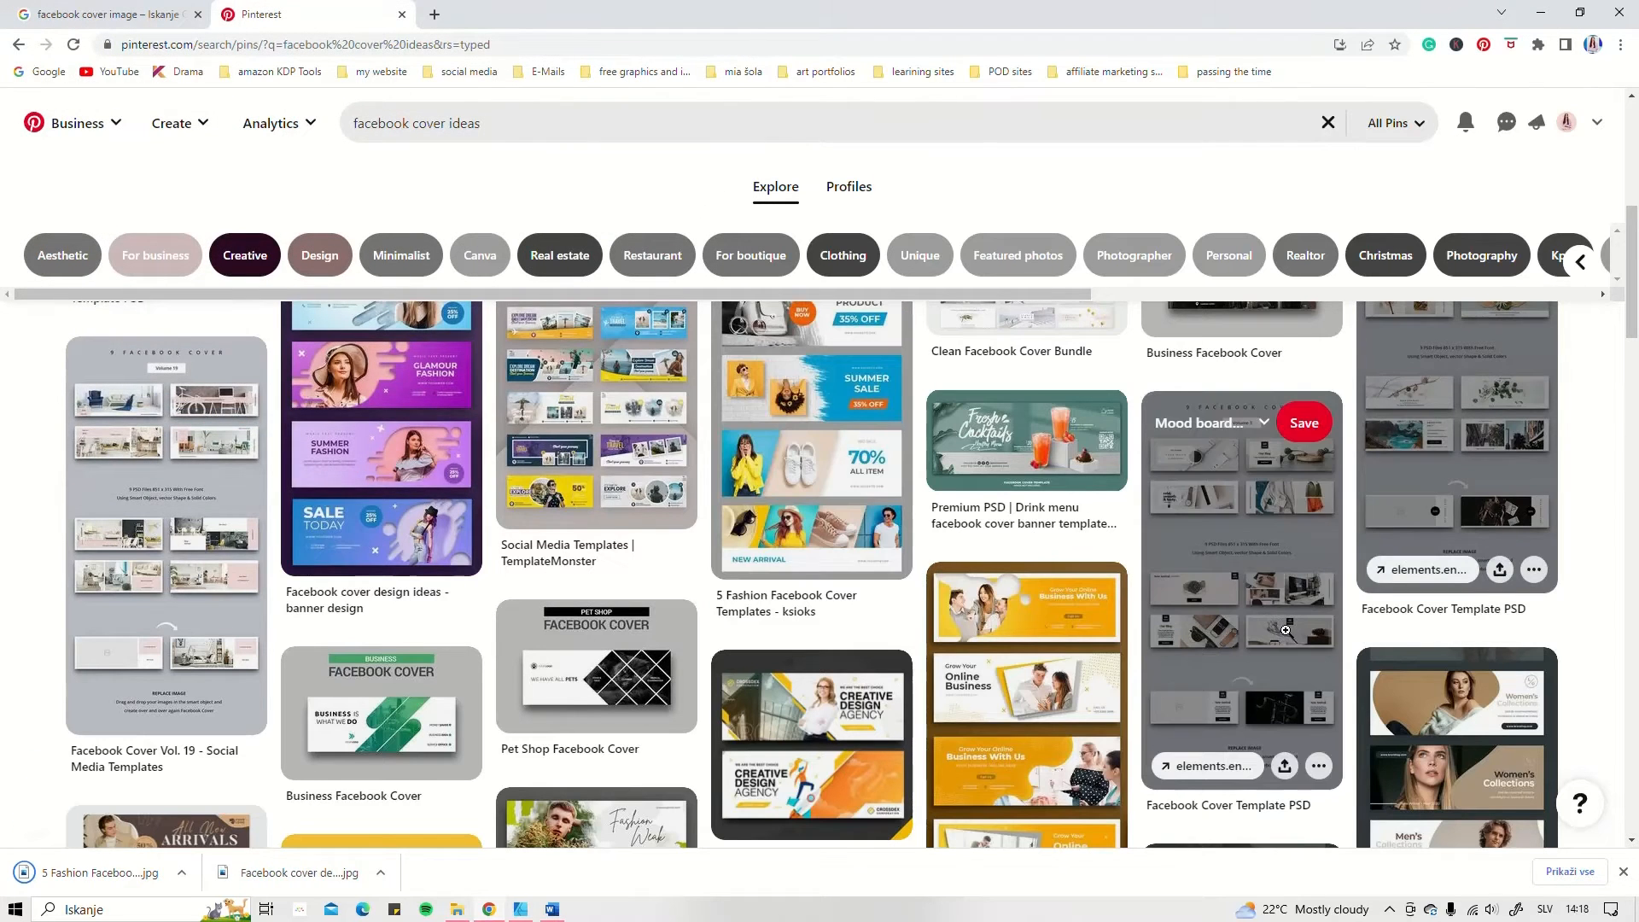
Step: Narrow the "facebook cover ideas" search with the Aesthetic filter
{"action": "scroll", "coordinate": [1456, 636], "scroll_direction": "down", "scroll_amount": 3}
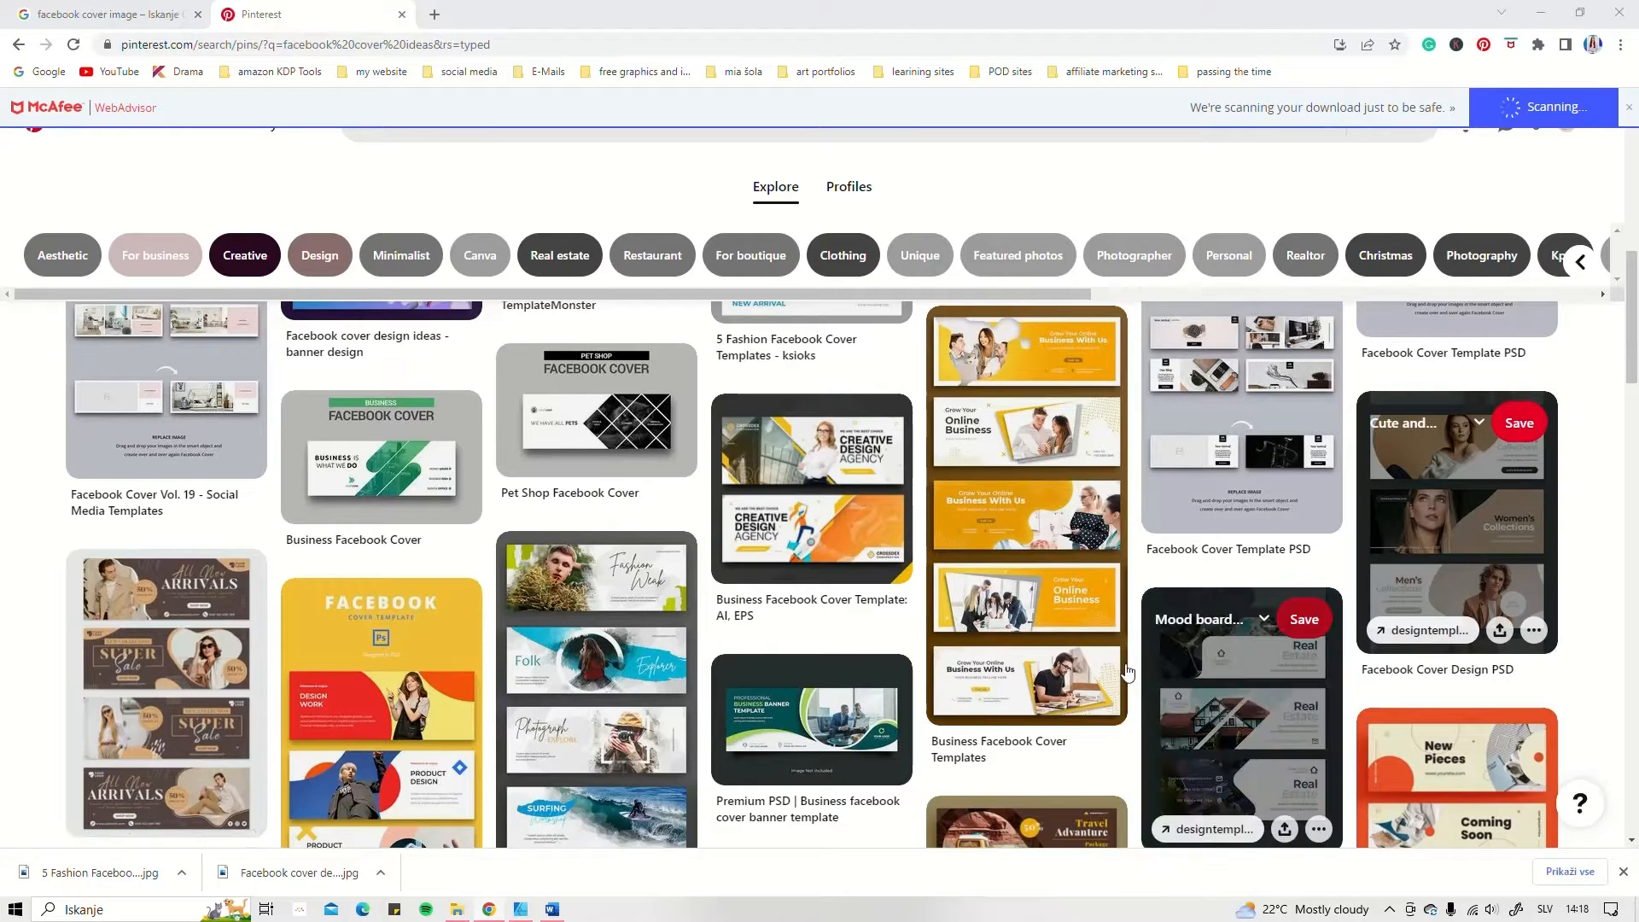
{"action": "scroll", "coordinate": [757, 662], "scroll_direction": "down", "scroll_amount": 4}
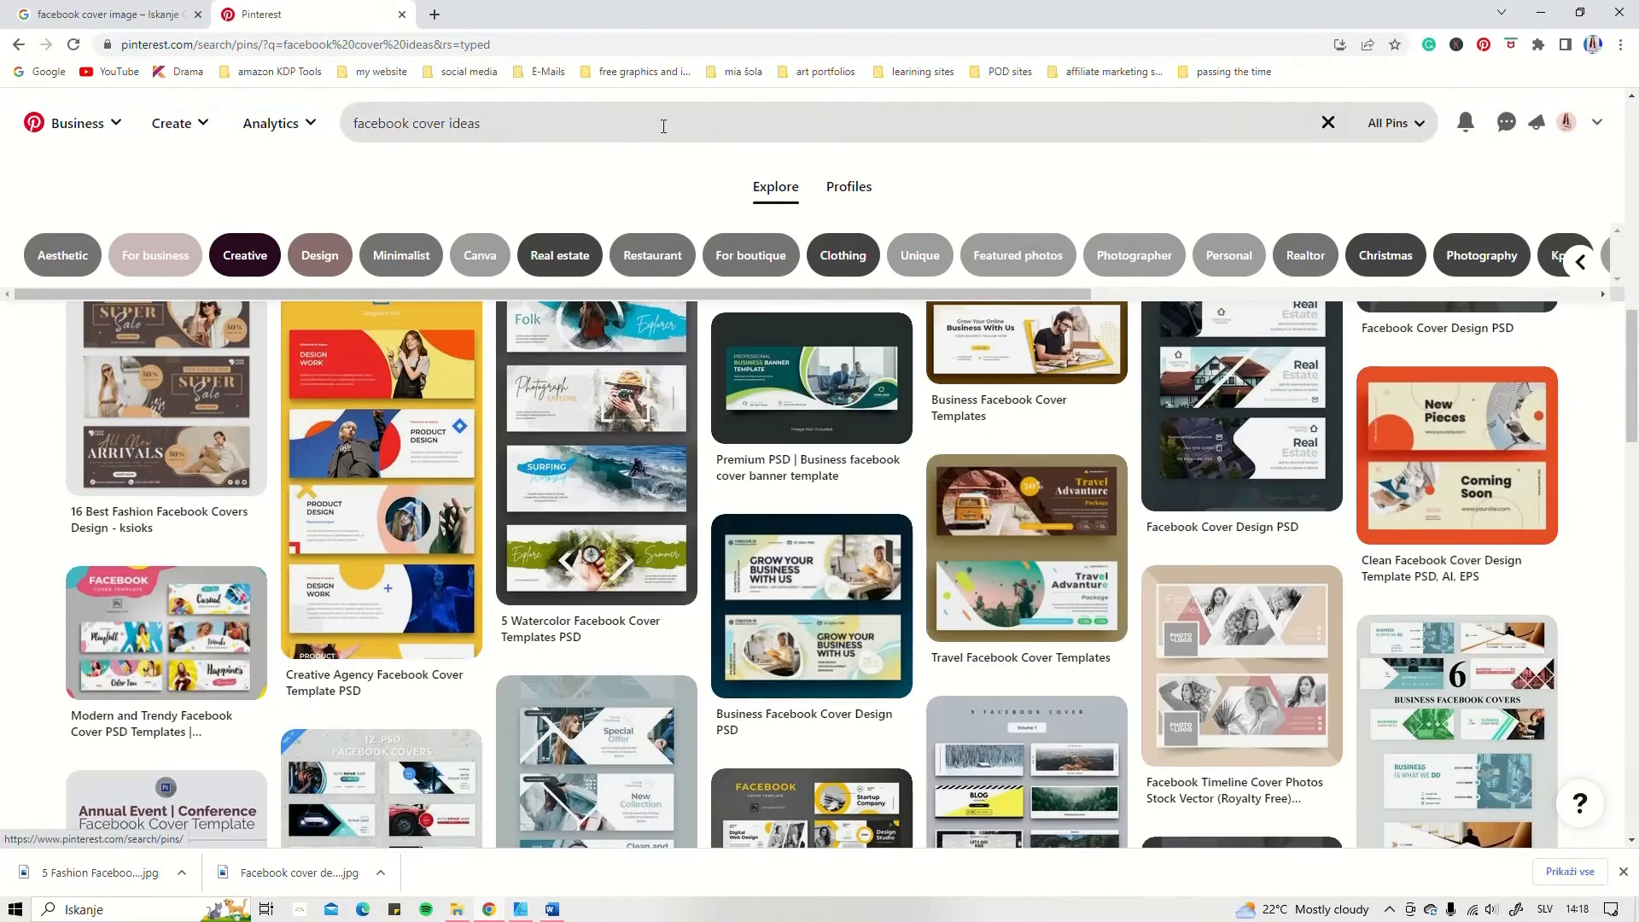
{"action": "left_click", "coordinate": [56, 257]}
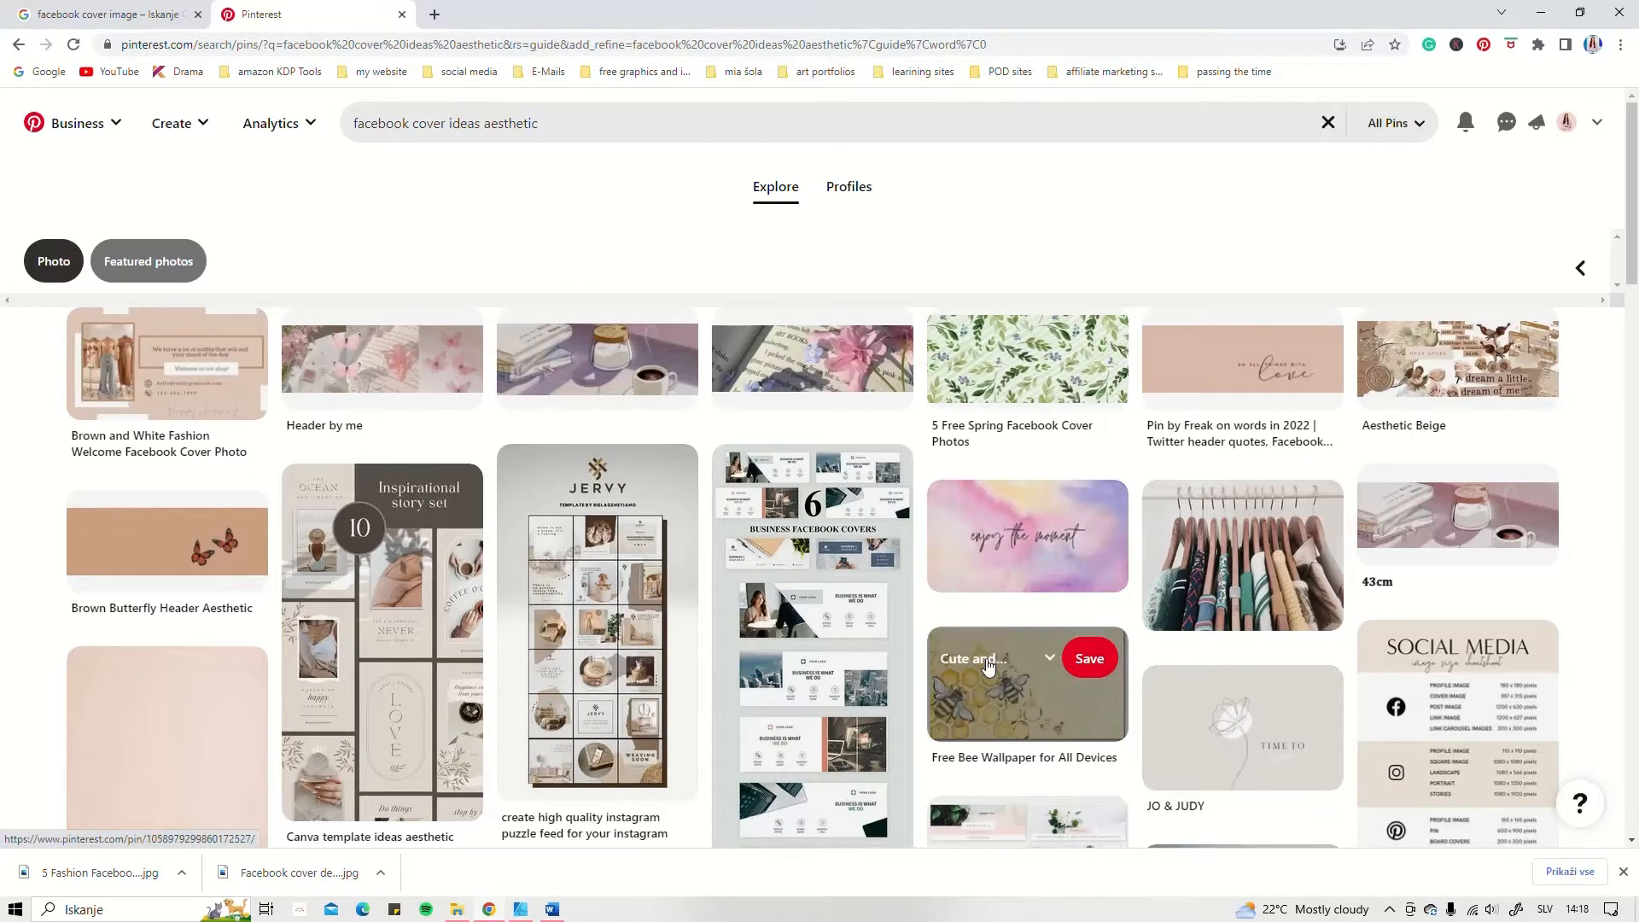
Step: Examine the aesthetic Facebook cover pins for styles, colours and typography to draw on
{"action": "scroll", "coordinate": [1280, 664], "scroll_direction": "down", "scroll_amount": 3}
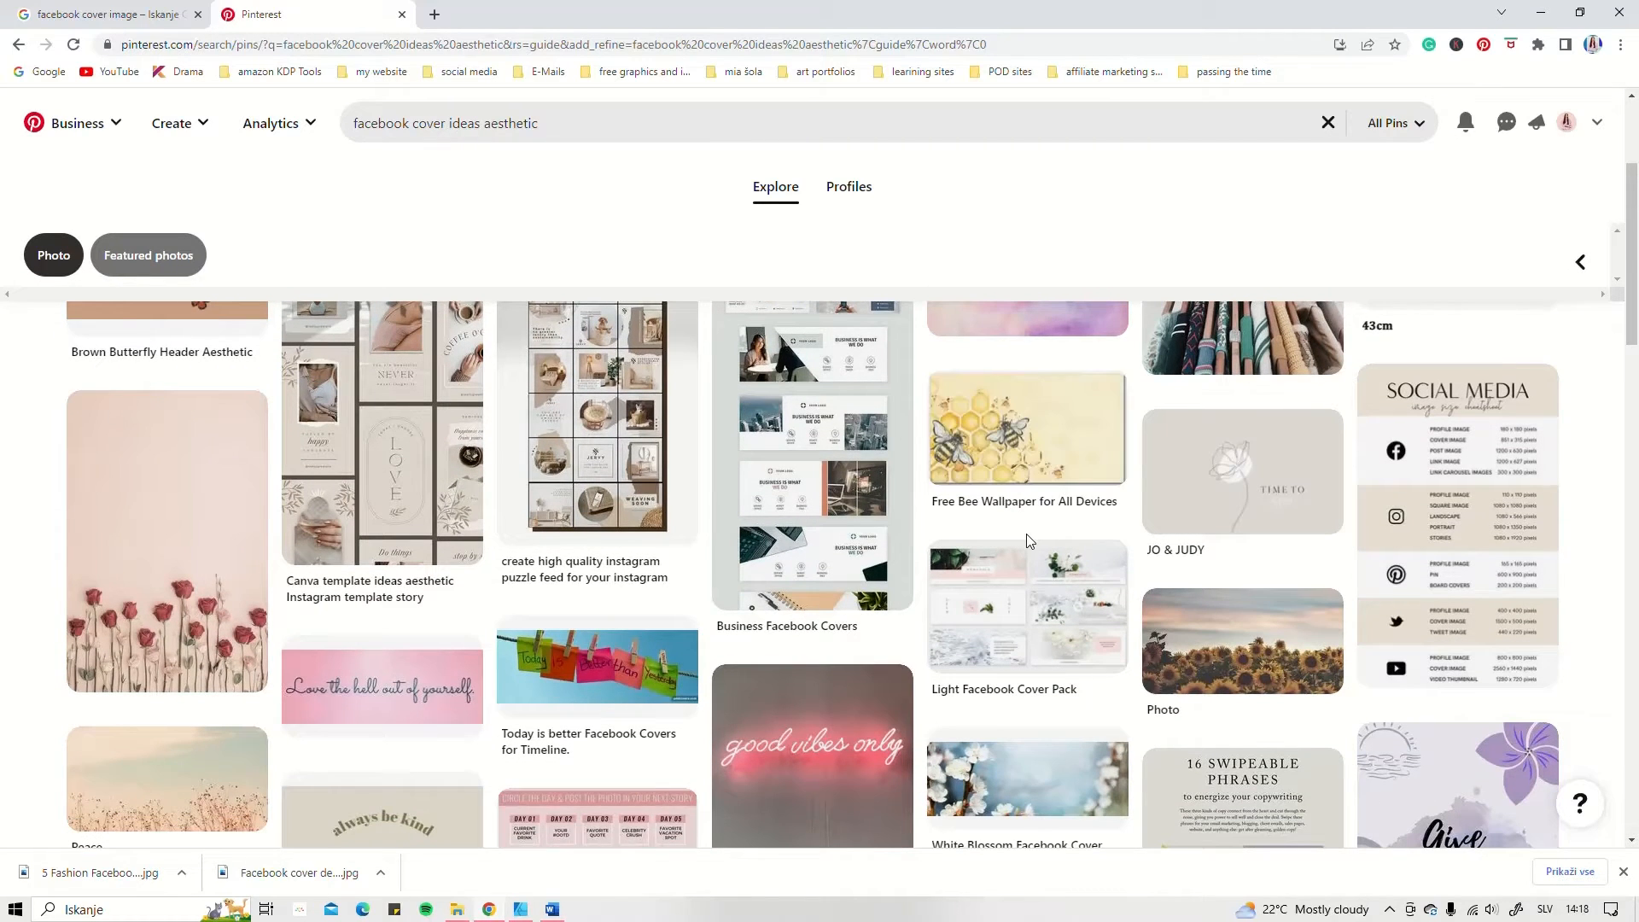
{"action": "scroll", "coordinate": [644, 632], "scroll_direction": "down", "scroll_amount": 3}
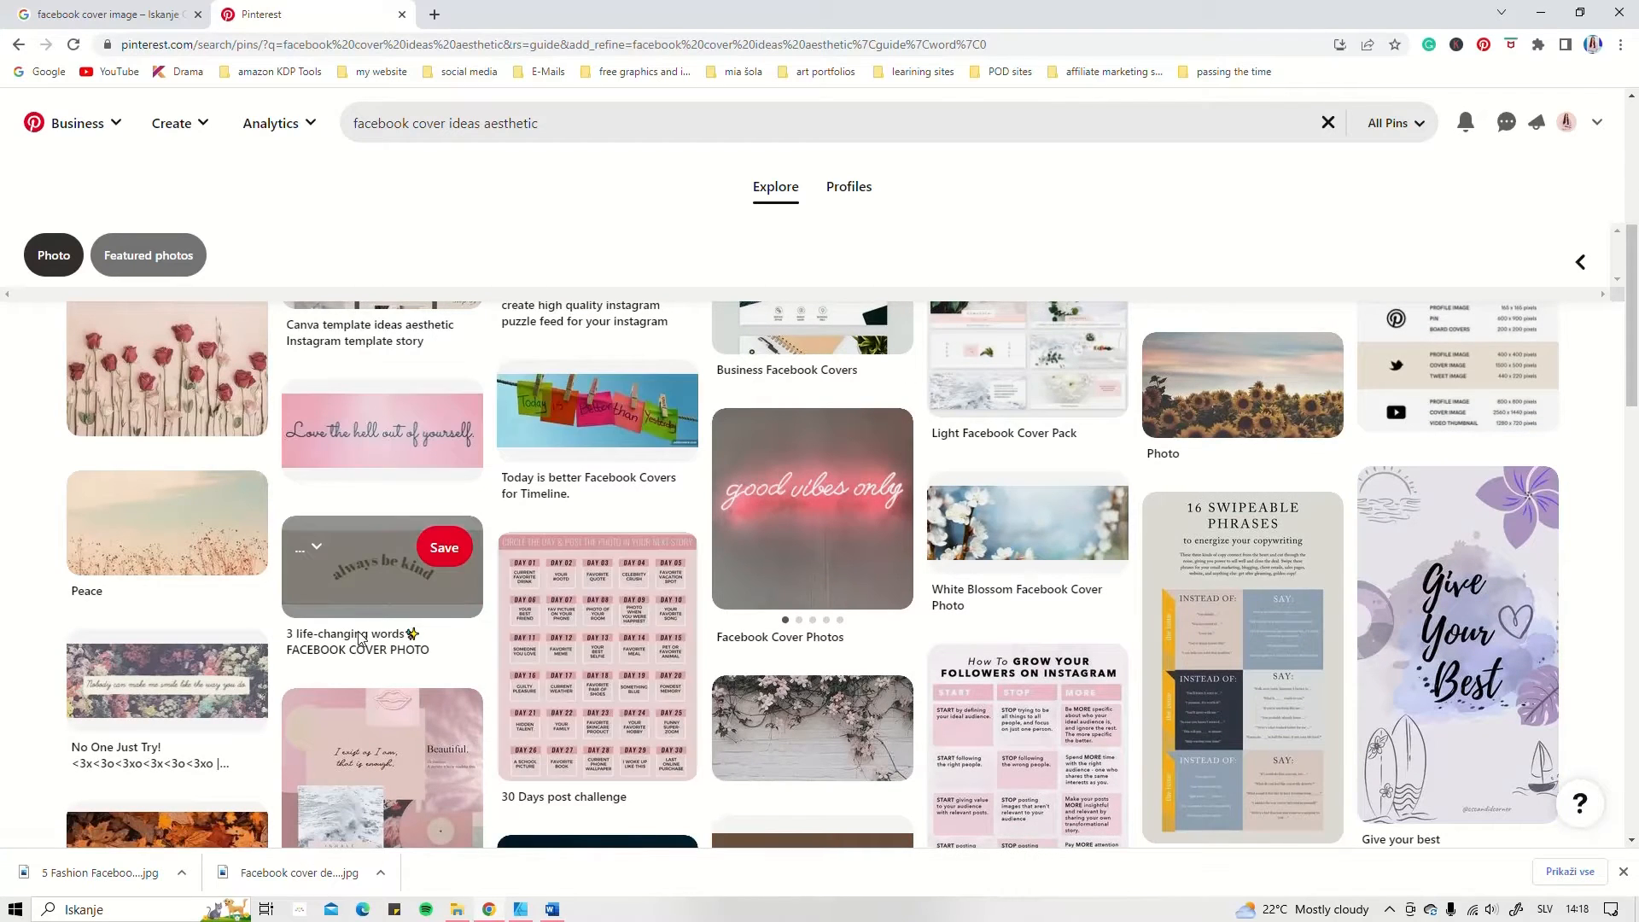
{"action": "scroll", "coordinate": [780, 625], "scroll_direction": "down", "scroll_amount": 1}
{"action": "scroll", "coordinate": [820, 619], "scroll_direction": "down", "scroll_amount": 3}
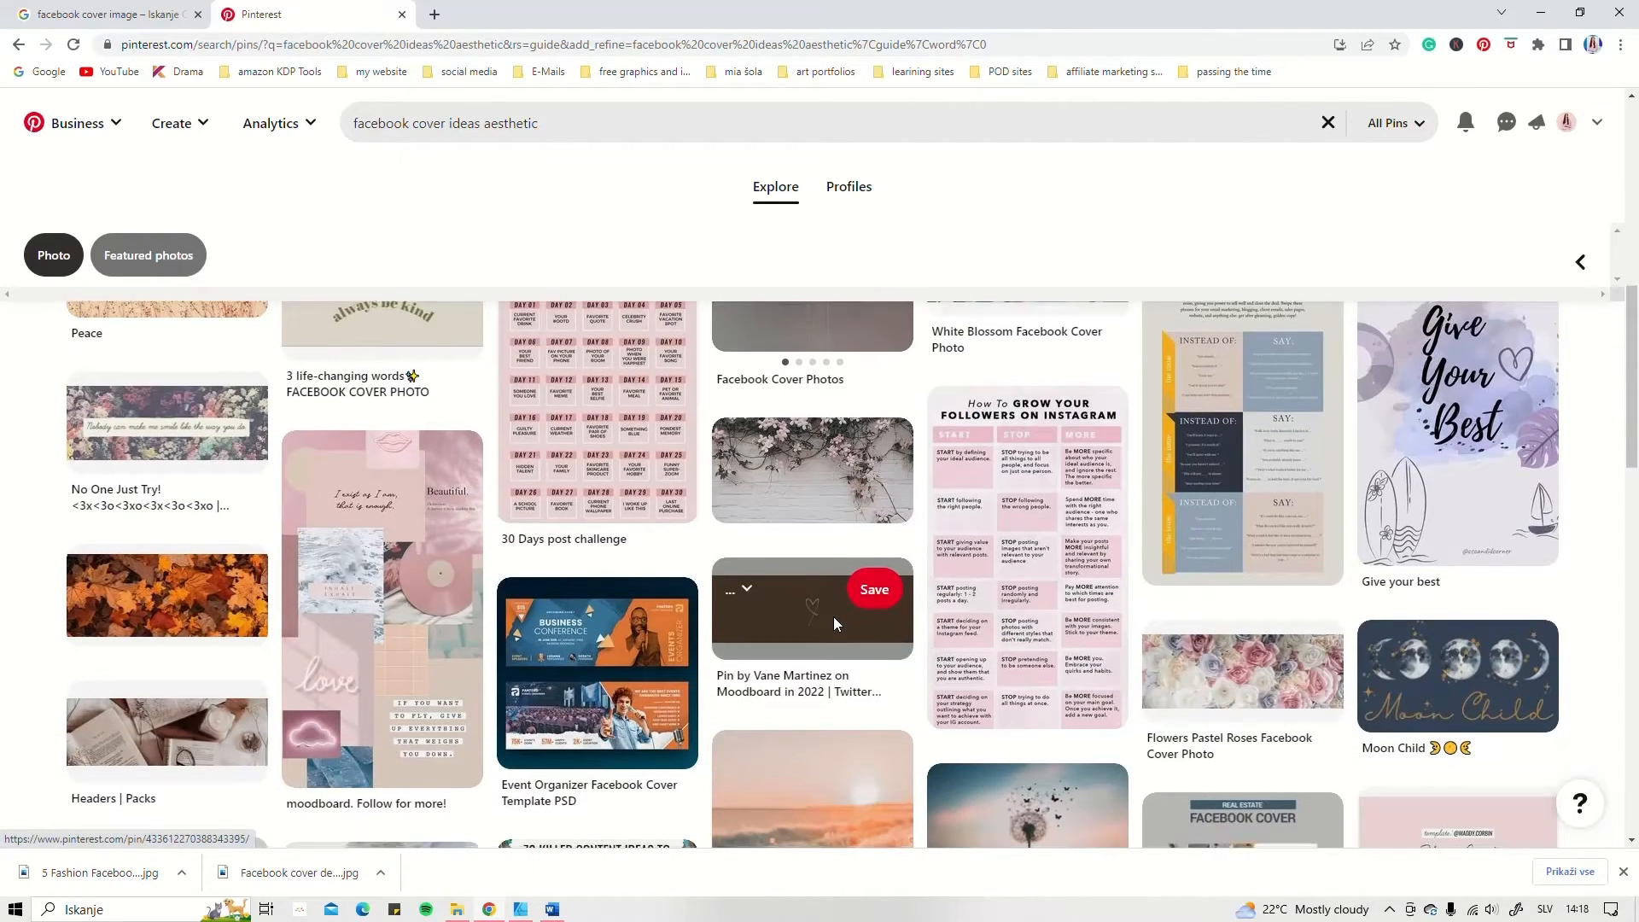
{"action": "scroll", "coordinate": [833, 617], "scroll_direction": "down", "scroll_amount": 3}
{"action": "scroll", "coordinate": [833, 616], "scroll_direction": "down", "scroll_amount": 3}
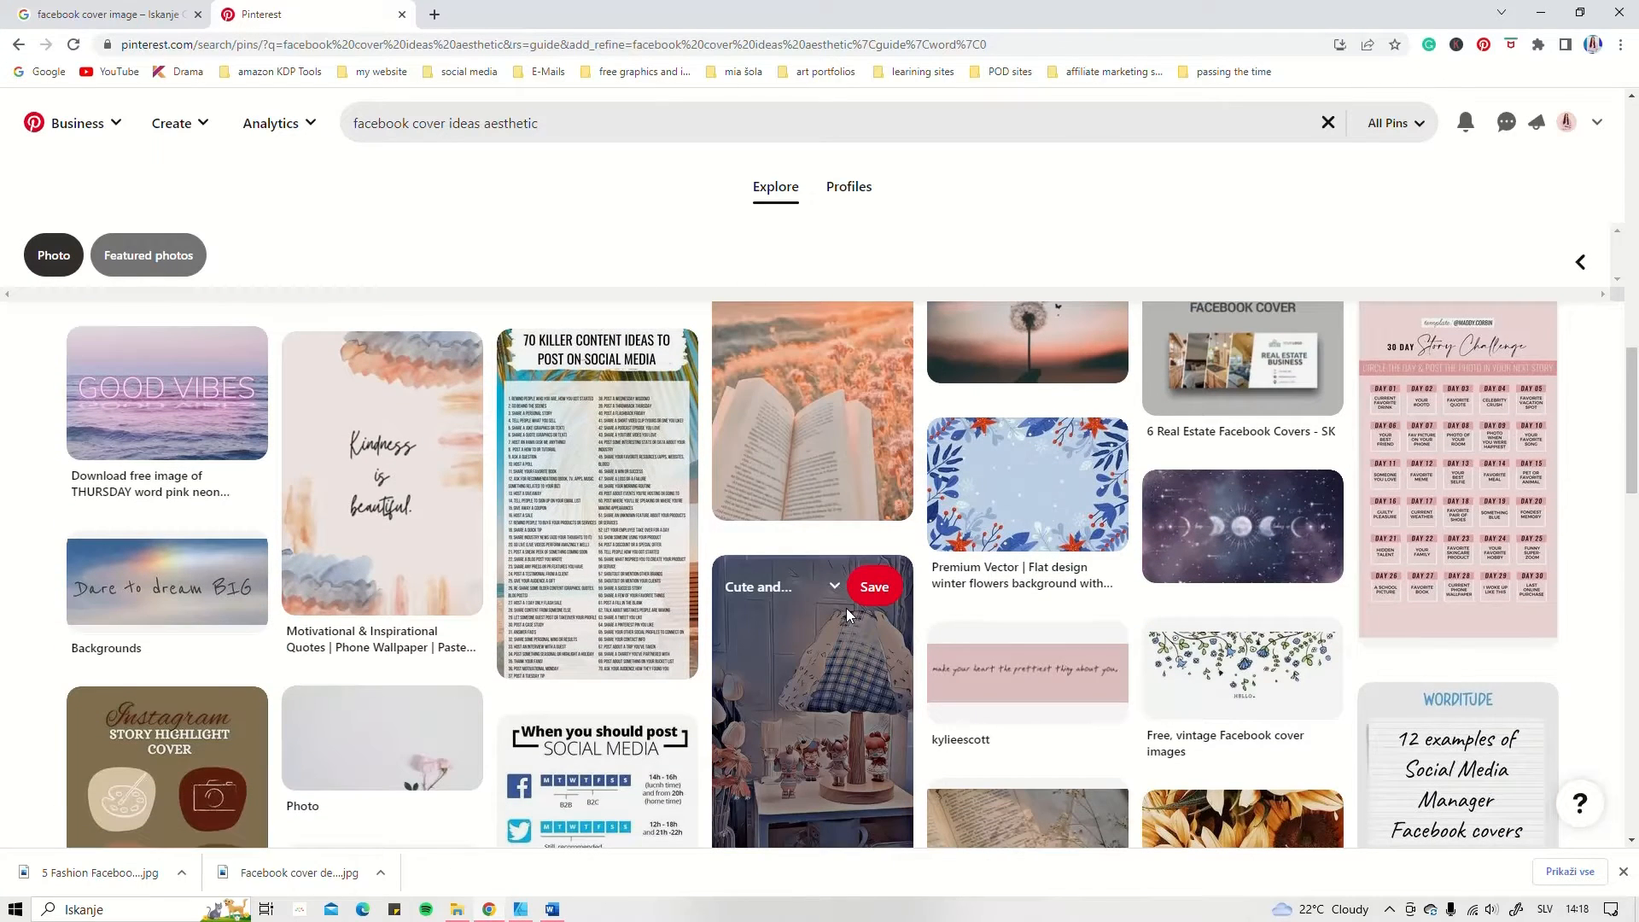
{"action": "scroll", "coordinate": [845, 610], "scroll_direction": "up", "scroll_amount": 1}
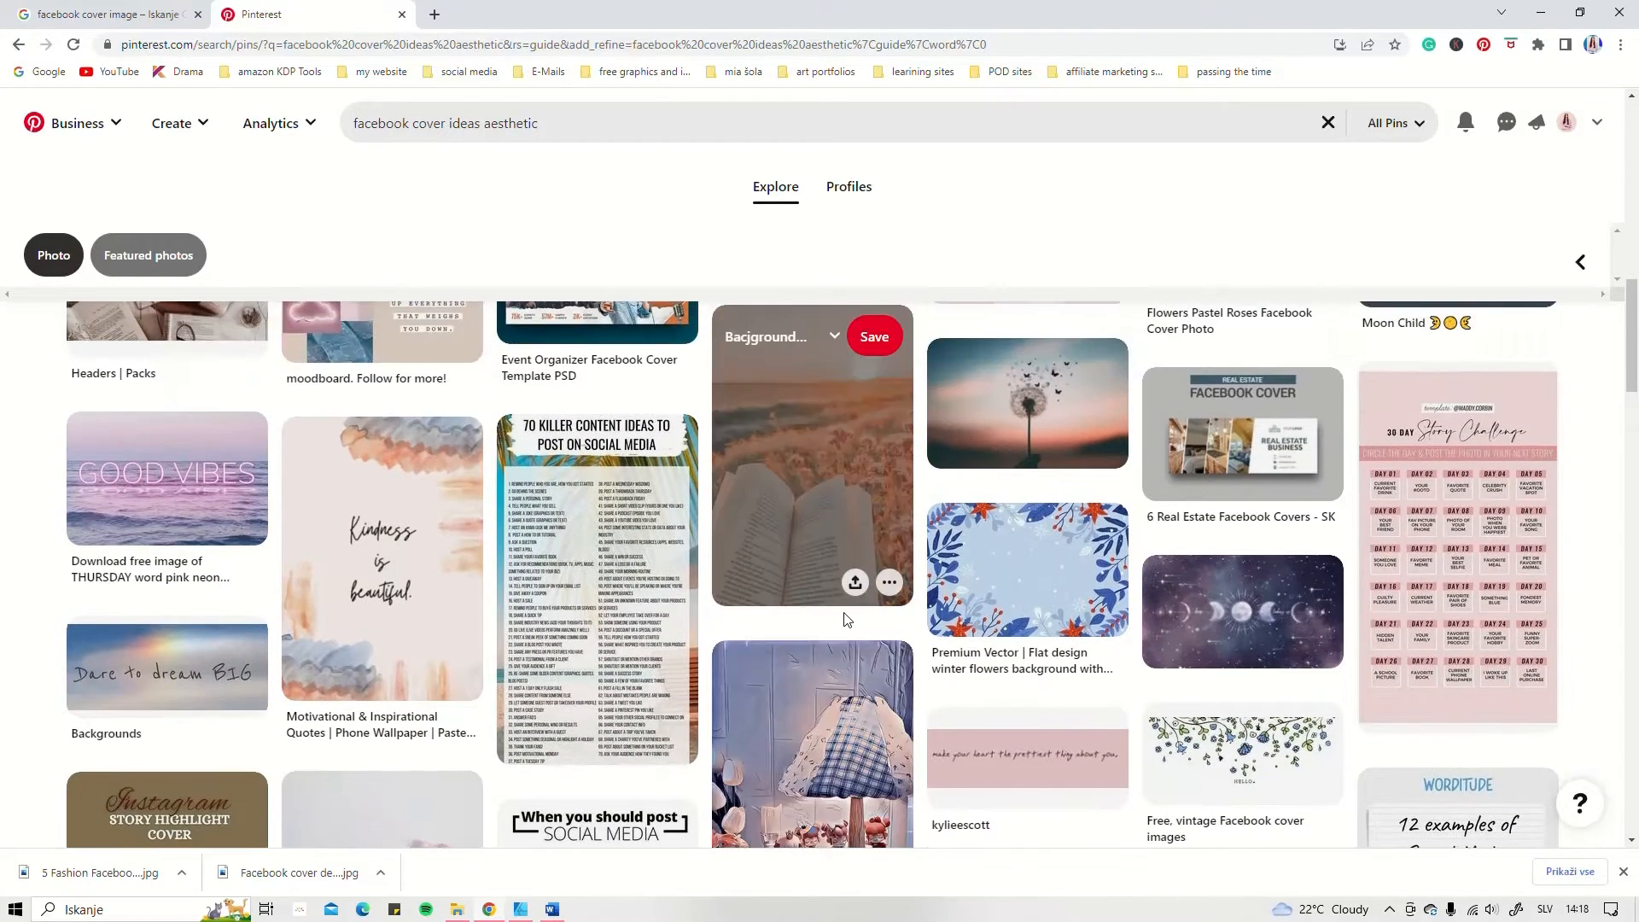
{"action": "scroll", "coordinate": [844, 619], "scroll_direction": "up", "scroll_amount": 2}
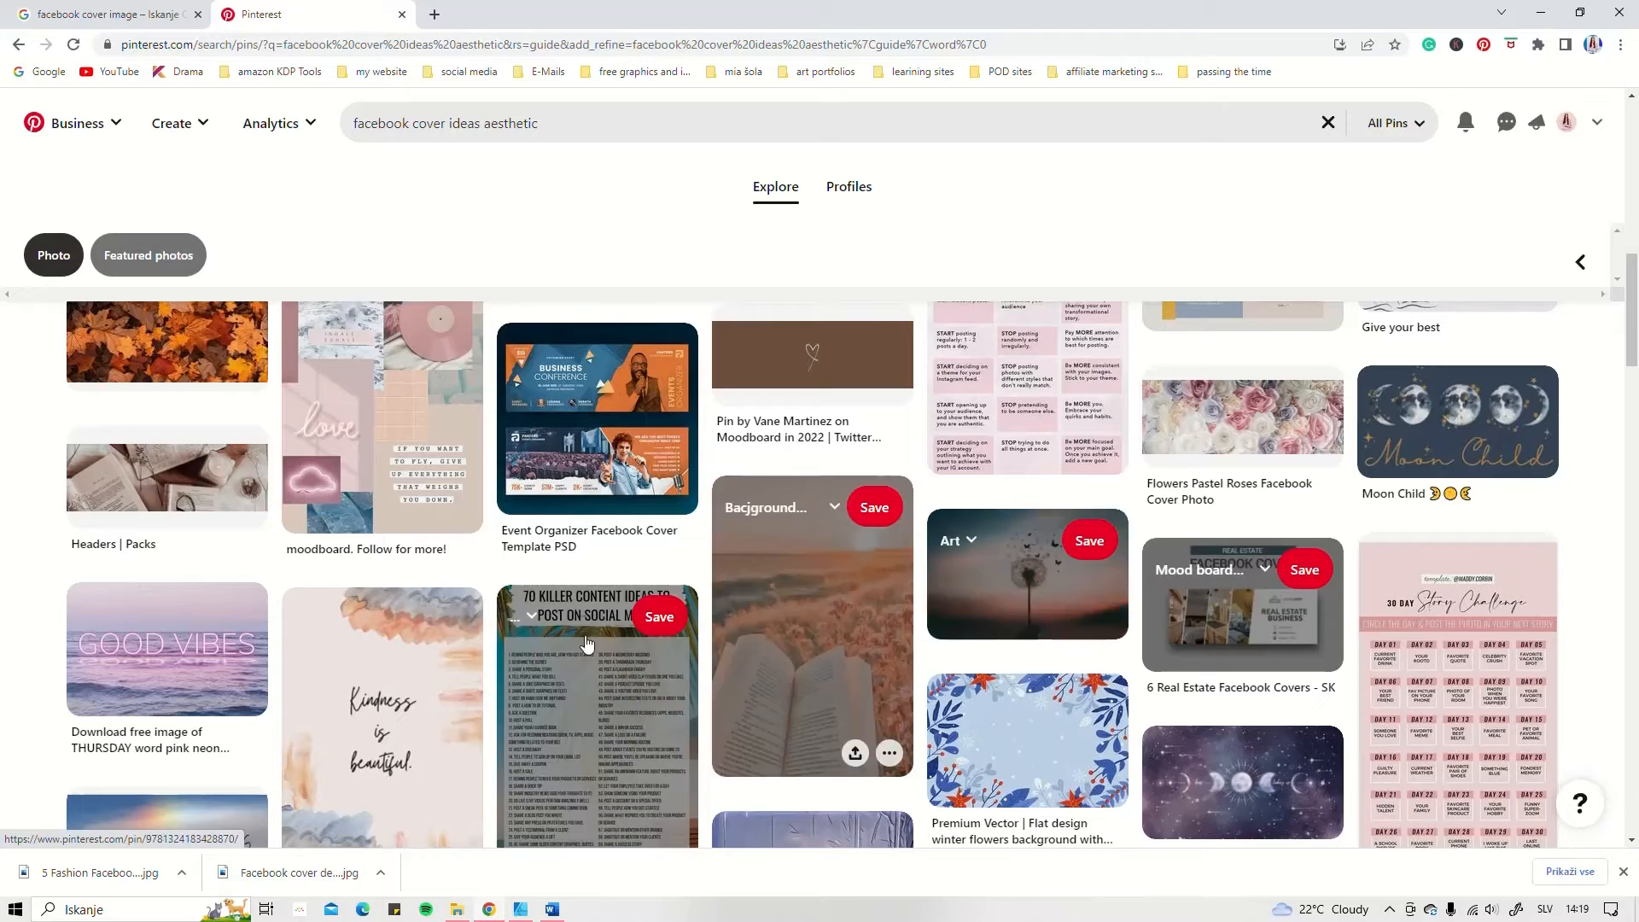
Step: Browse more of the aesthetic cover pins, comparing quote, floral, business and moon-themed layouts for ideas
{"action": "scroll", "coordinate": [811, 674], "scroll_direction": "up", "scroll_amount": 5}
{"action": "scroll", "coordinate": [811, 547], "scroll_direction": "up", "scroll_amount": 2}
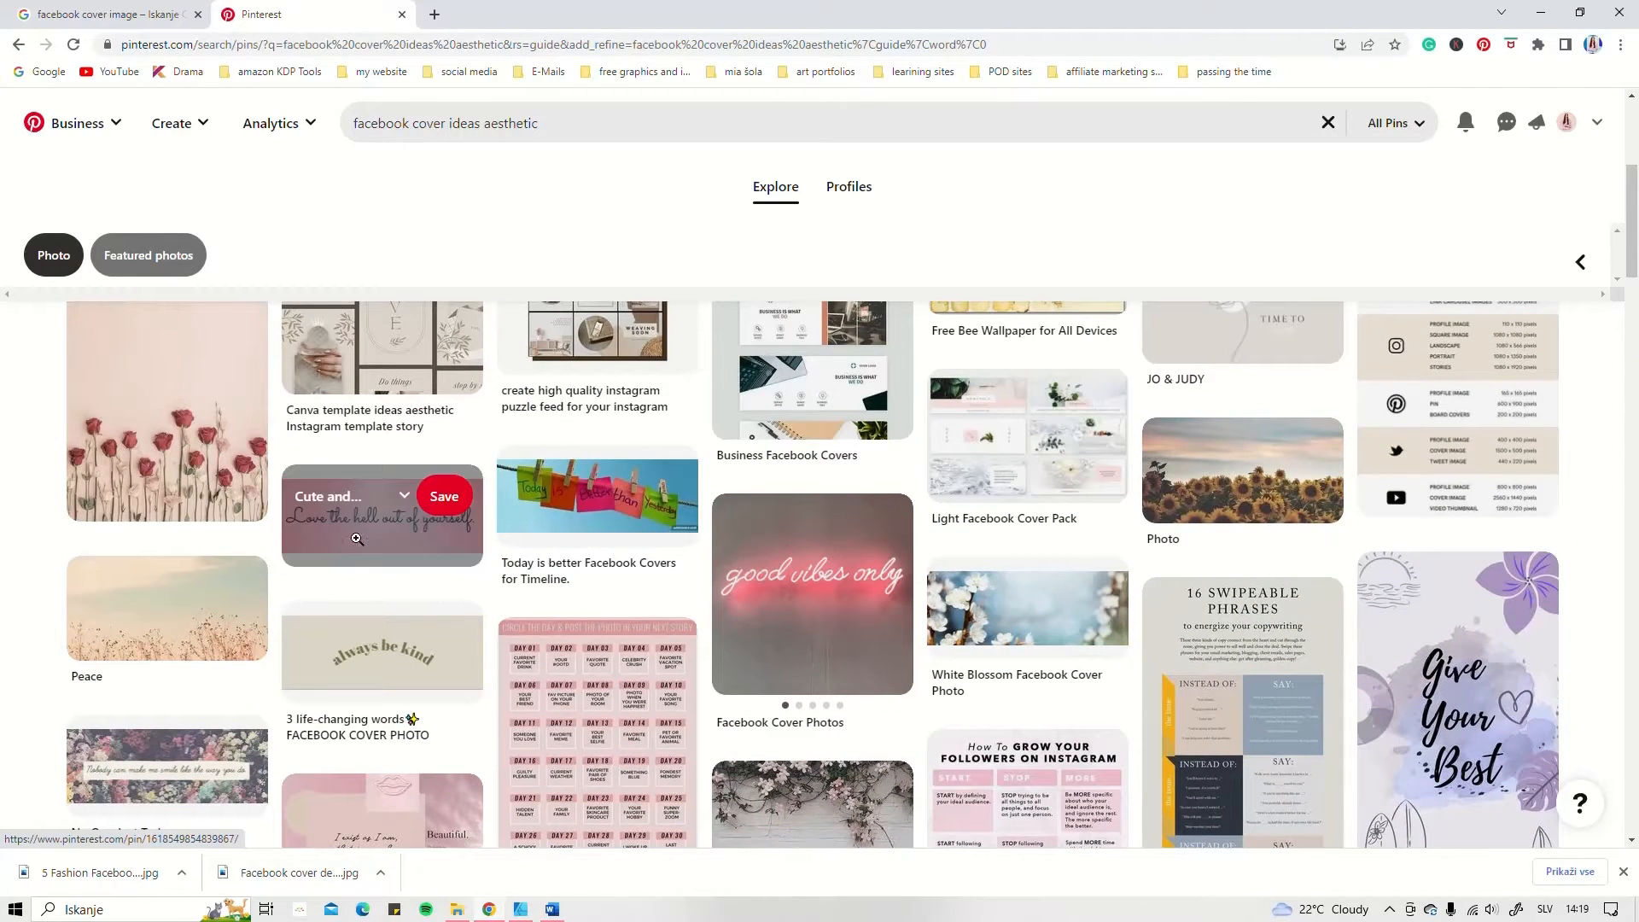
{"action": "scroll", "coordinate": [1304, 565], "scroll_direction": "up", "scroll_amount": 2}
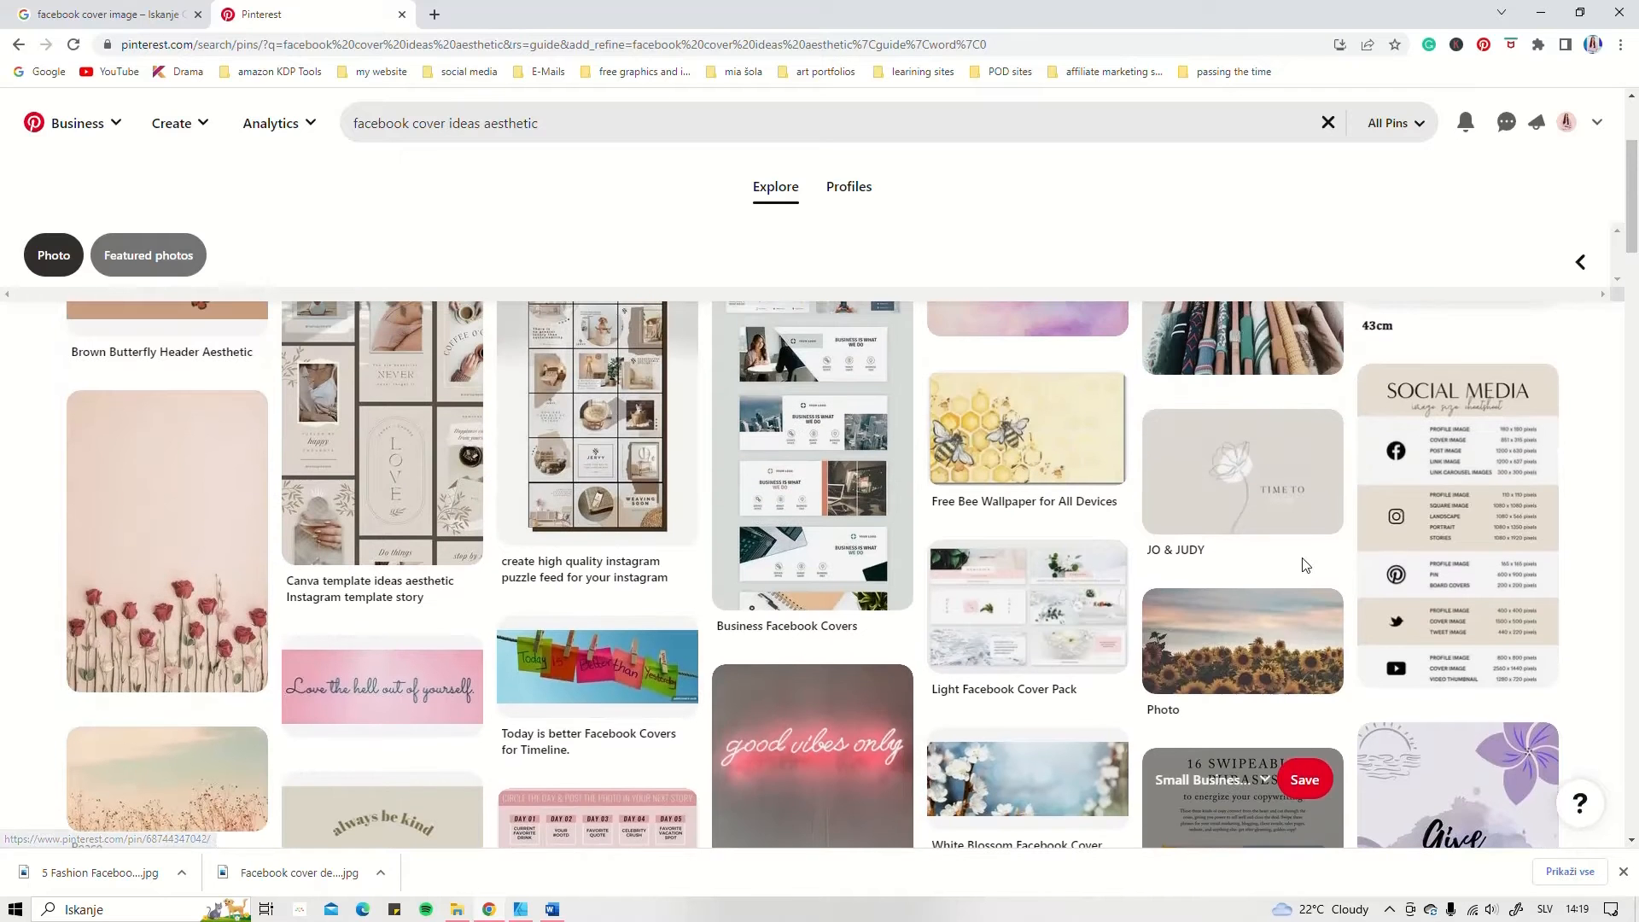
{"action": "scroll", "coordinate": [1331, 615], "scroll_direction": "up", "scroll_amount": 3}
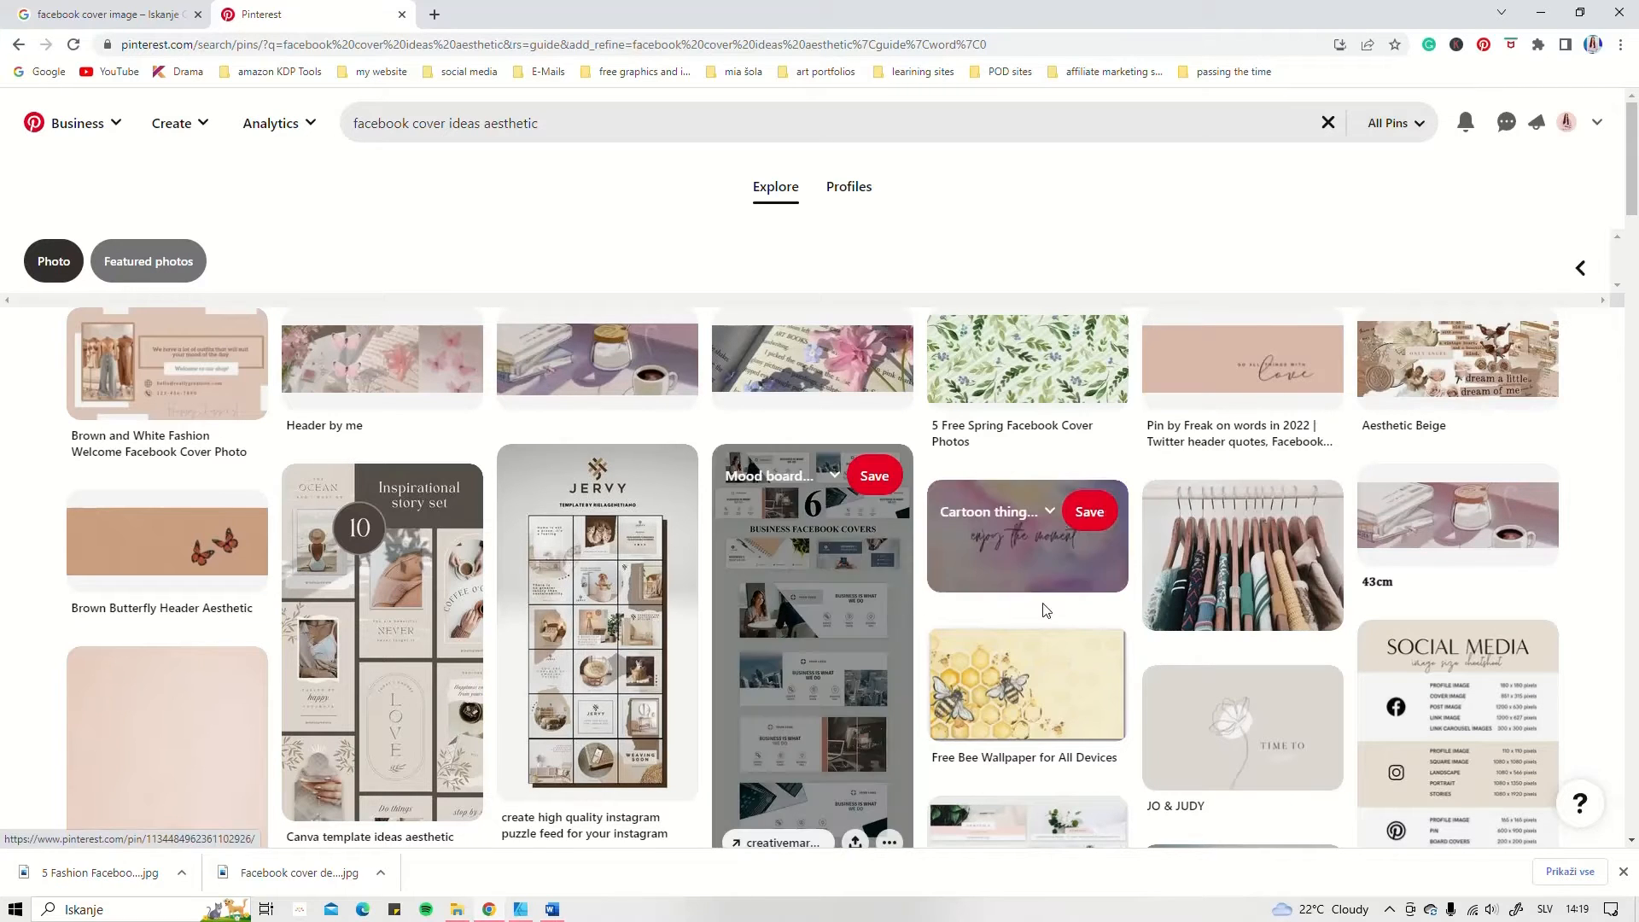
{"action": "scroll", "coordinate": [1172, 615], "scroll_direction": "down", "scroll_amount": 4}
{"action": "scroll", "coordinate": [1172, 615], "scroll_direction": "down", "scroll_amount": 5}
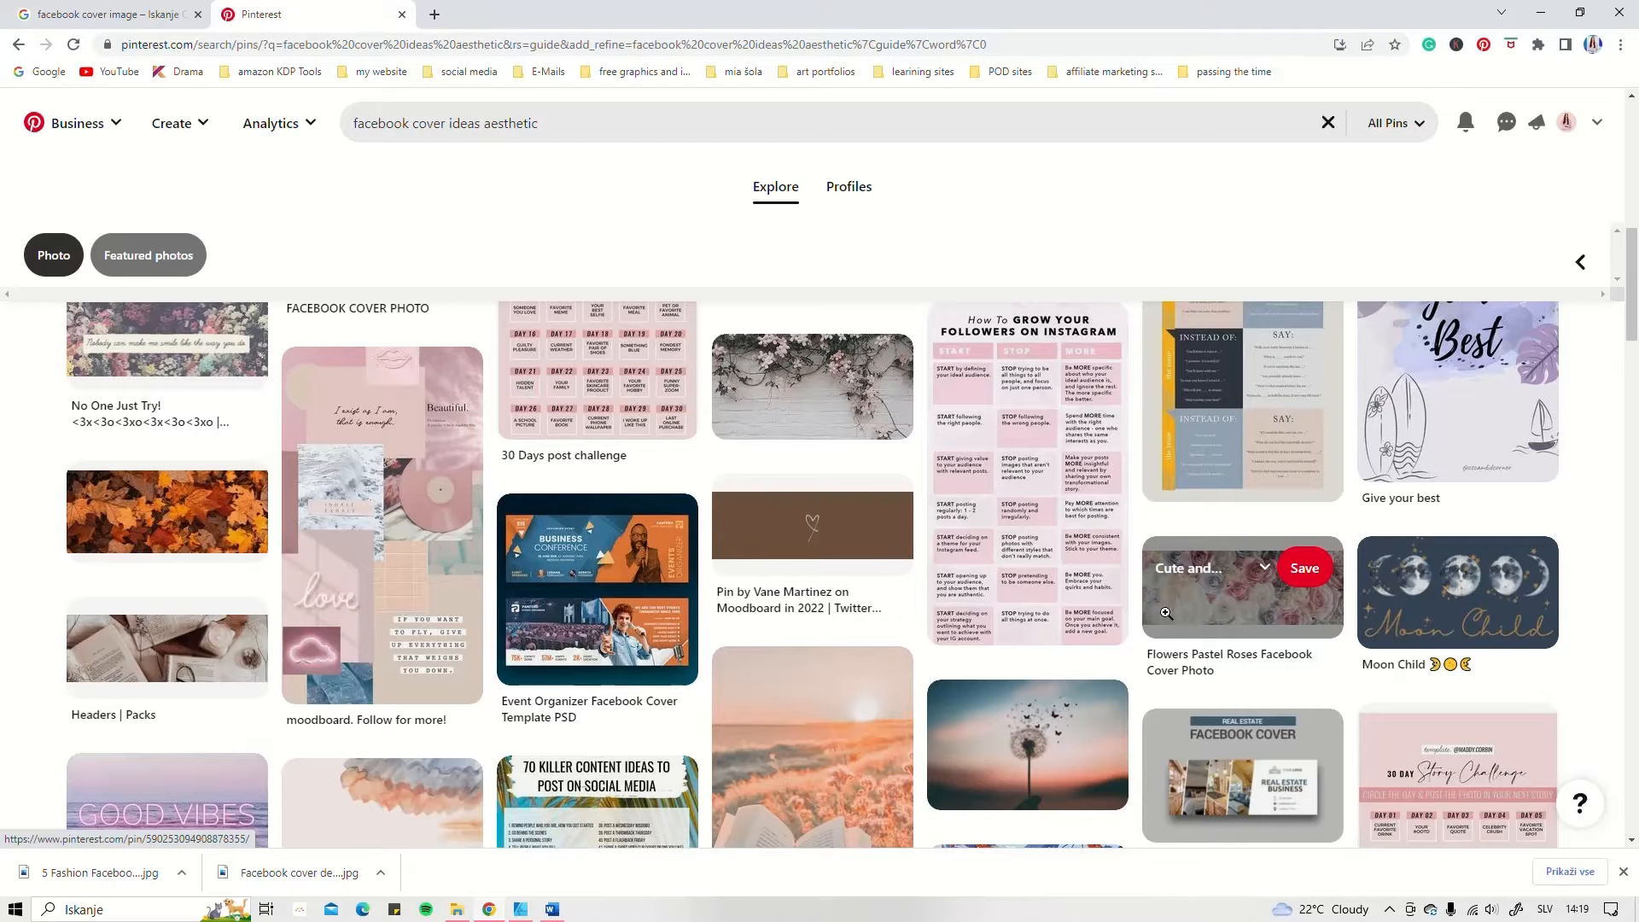
{"action": "scroll", "coordinate": [646, 523], "scroll_direction": "down", "scroll_amount": 1}
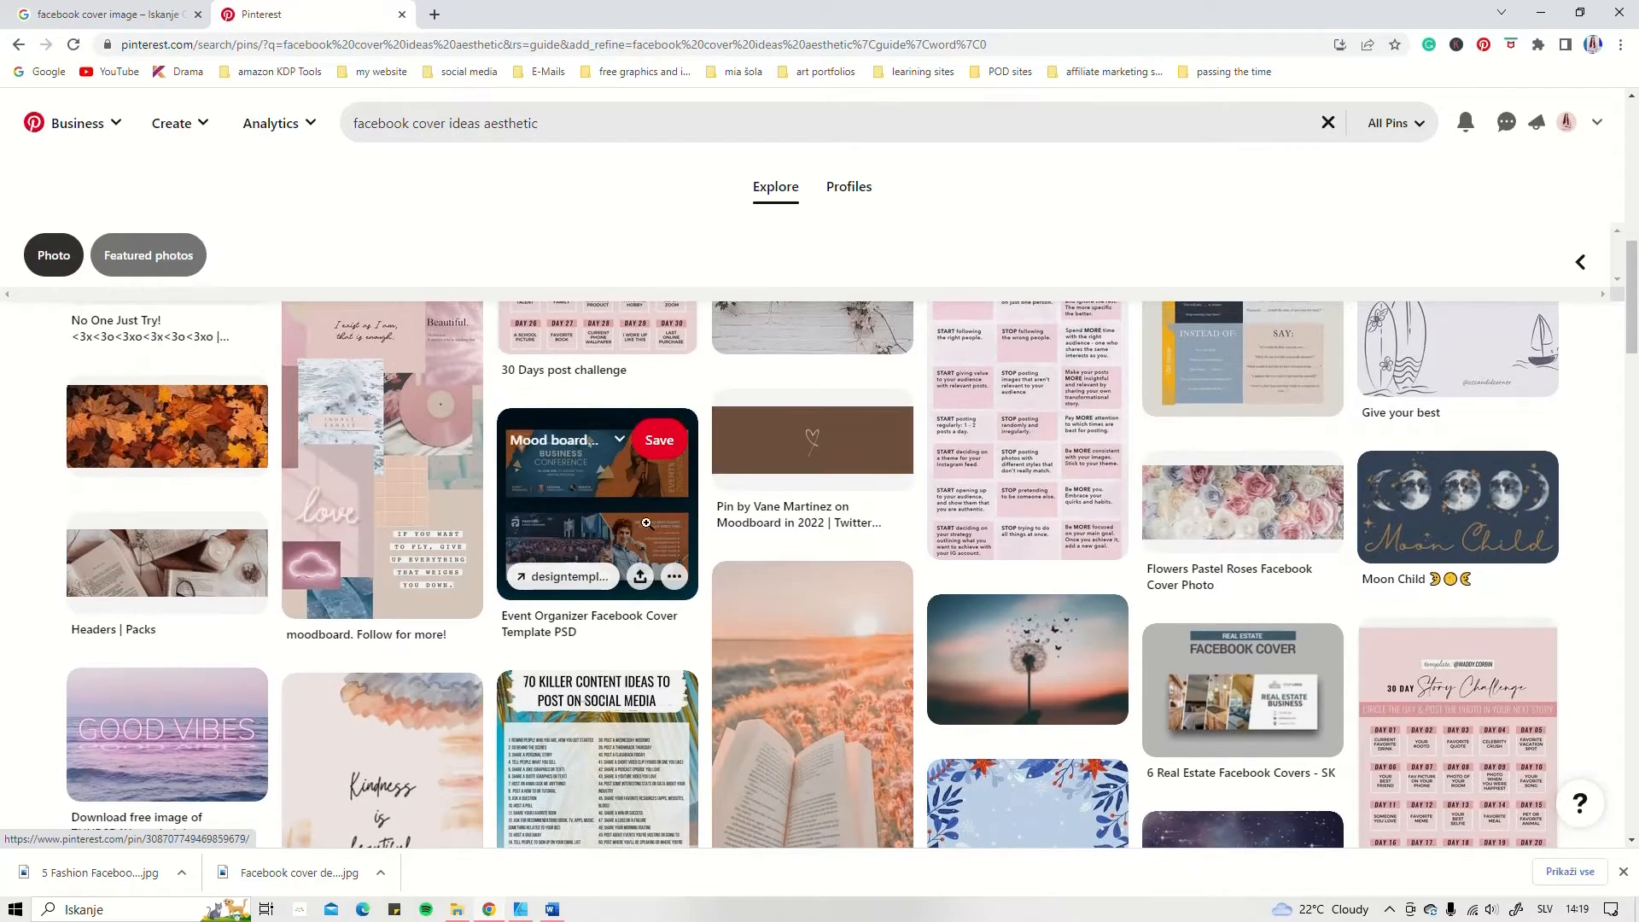
{"action": "scroll", "coordinate": [1080, 623], "scroll_direction": "down", "scroll_amount": 3}
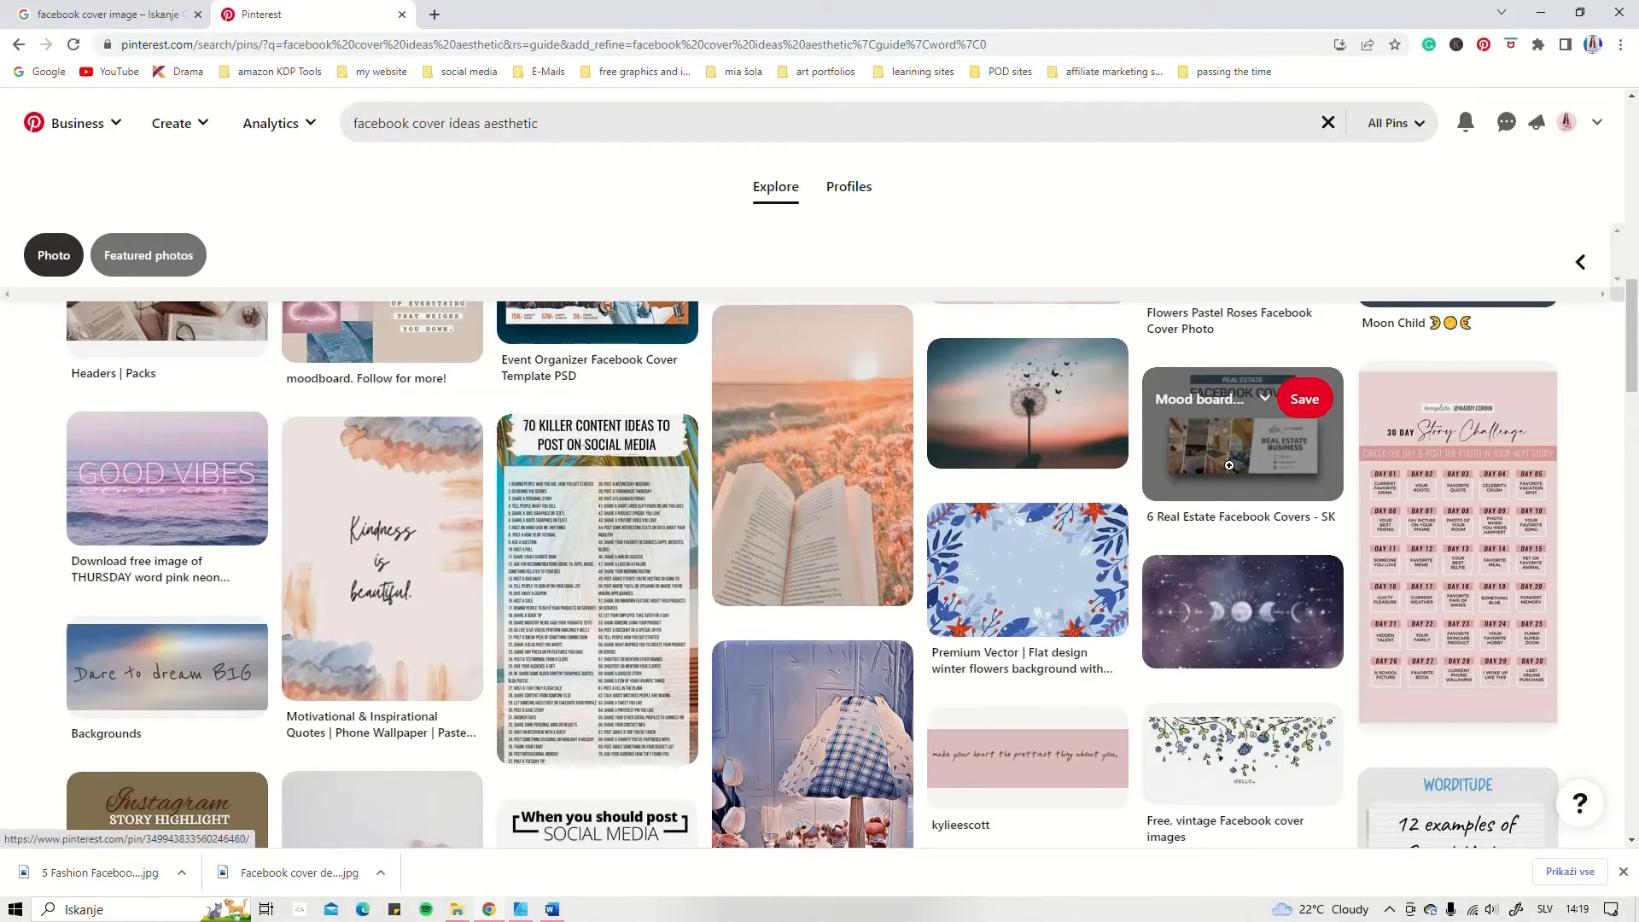
{"action": "scroll", "coordinate": [705, 527], "scroll_direction": "down", "scroll_amount": 2}
{"action": "scroll", "coordinate": [705, 528], "scroll_direction": "down", "scroll_amount": 3}
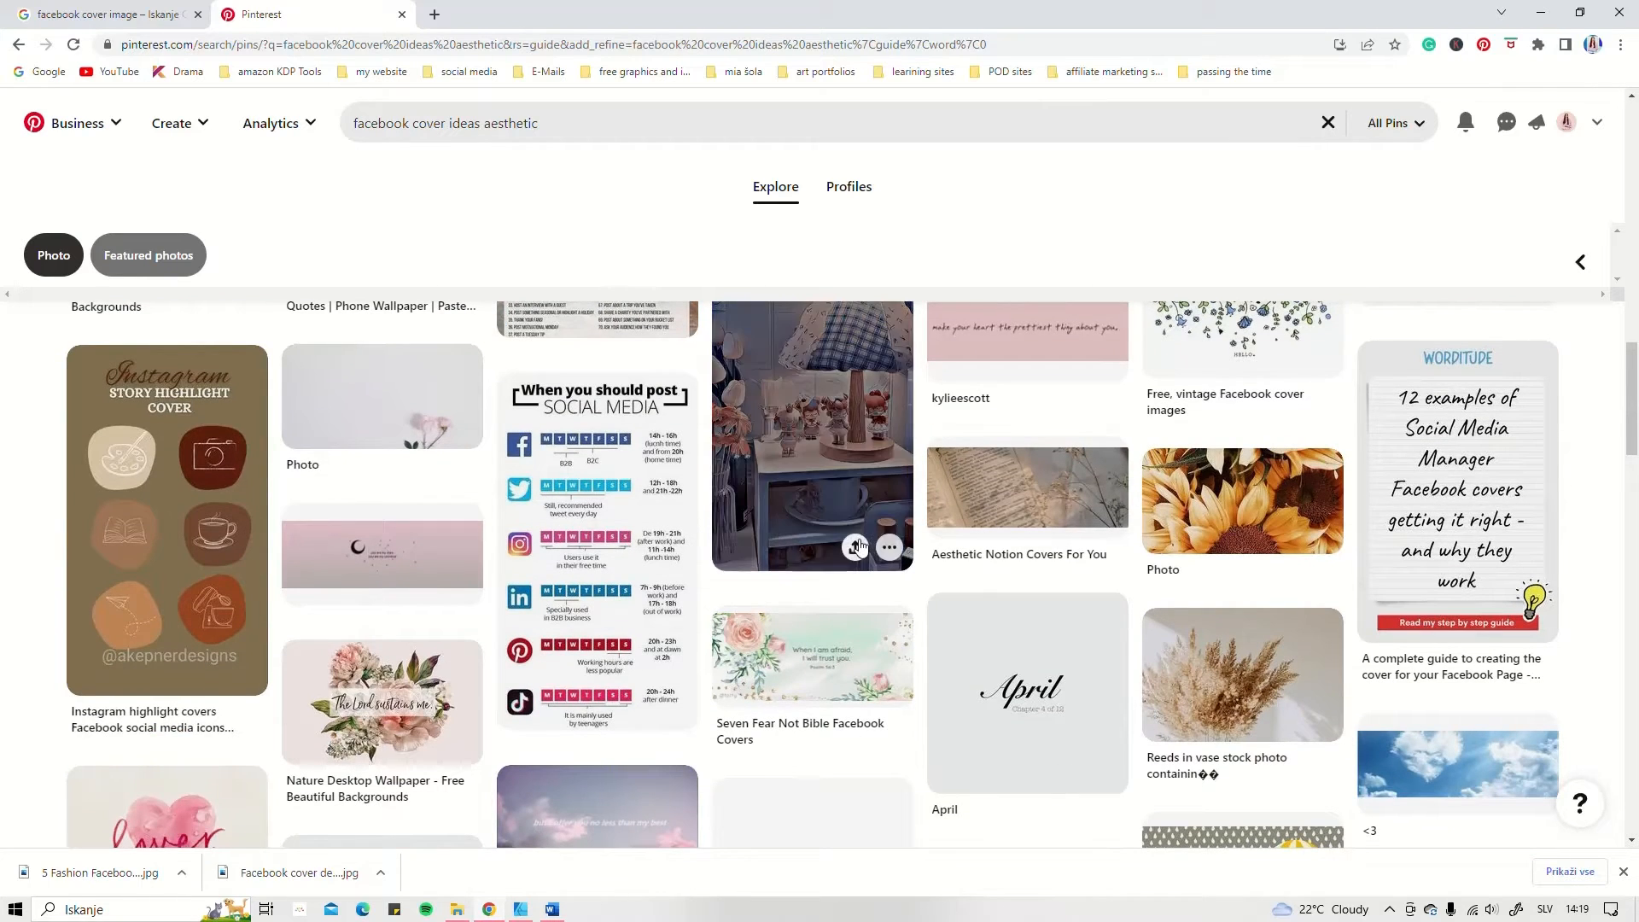
{"action": "scroll", "coordinate": [861, 541], "scroll_direction": "down", "scroll_amount": 5}
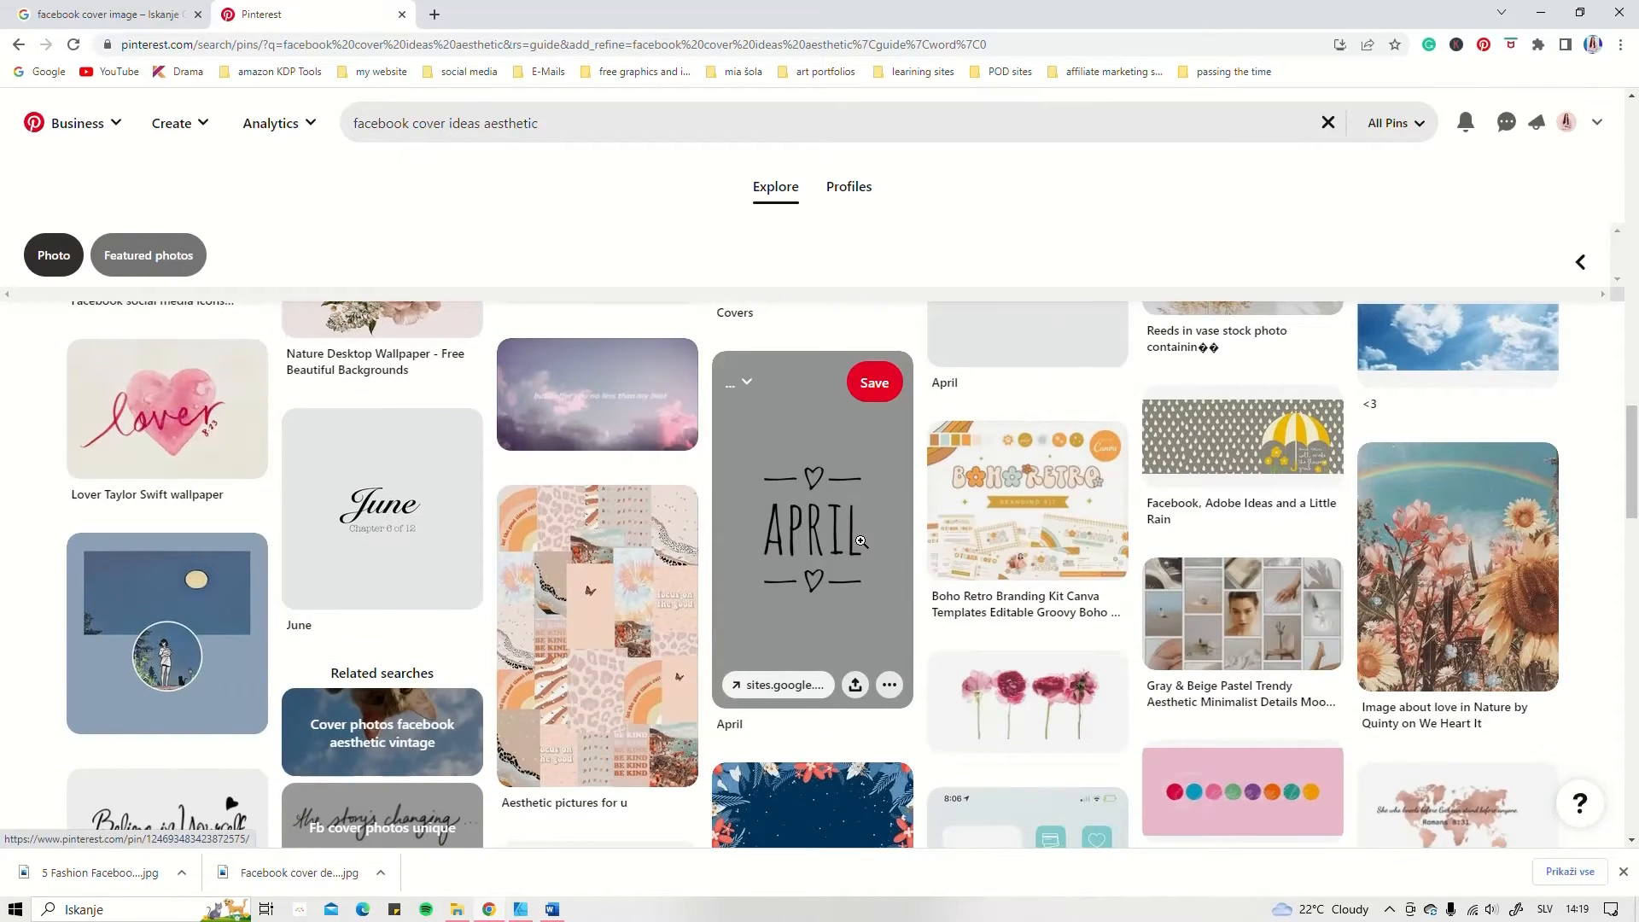
{"action": "scroll", "coordinate": [861, 541], "scroll_direction": "down", "scroll_amount": 10}
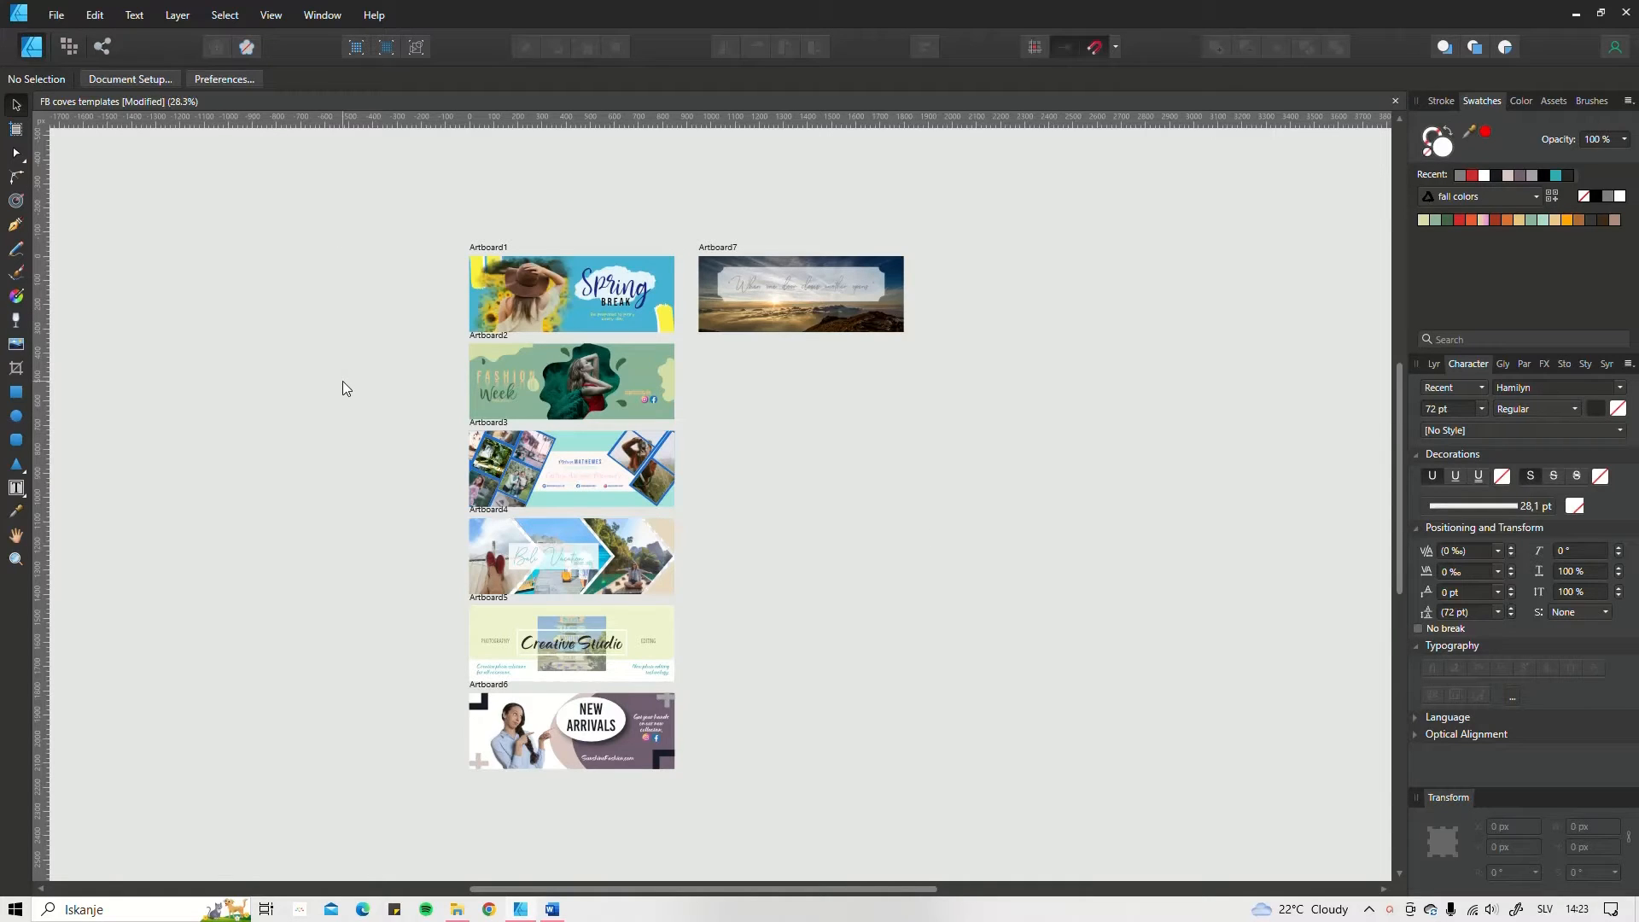
Step: In Affinity Designer, create a new 851 × 315 px document at 72 DPI in pixels, with an artboard and transparent background
{"action": "left_click", "coordinate": [55, 16]}
{"action": "left_click", "coordinate": [65, 54]}
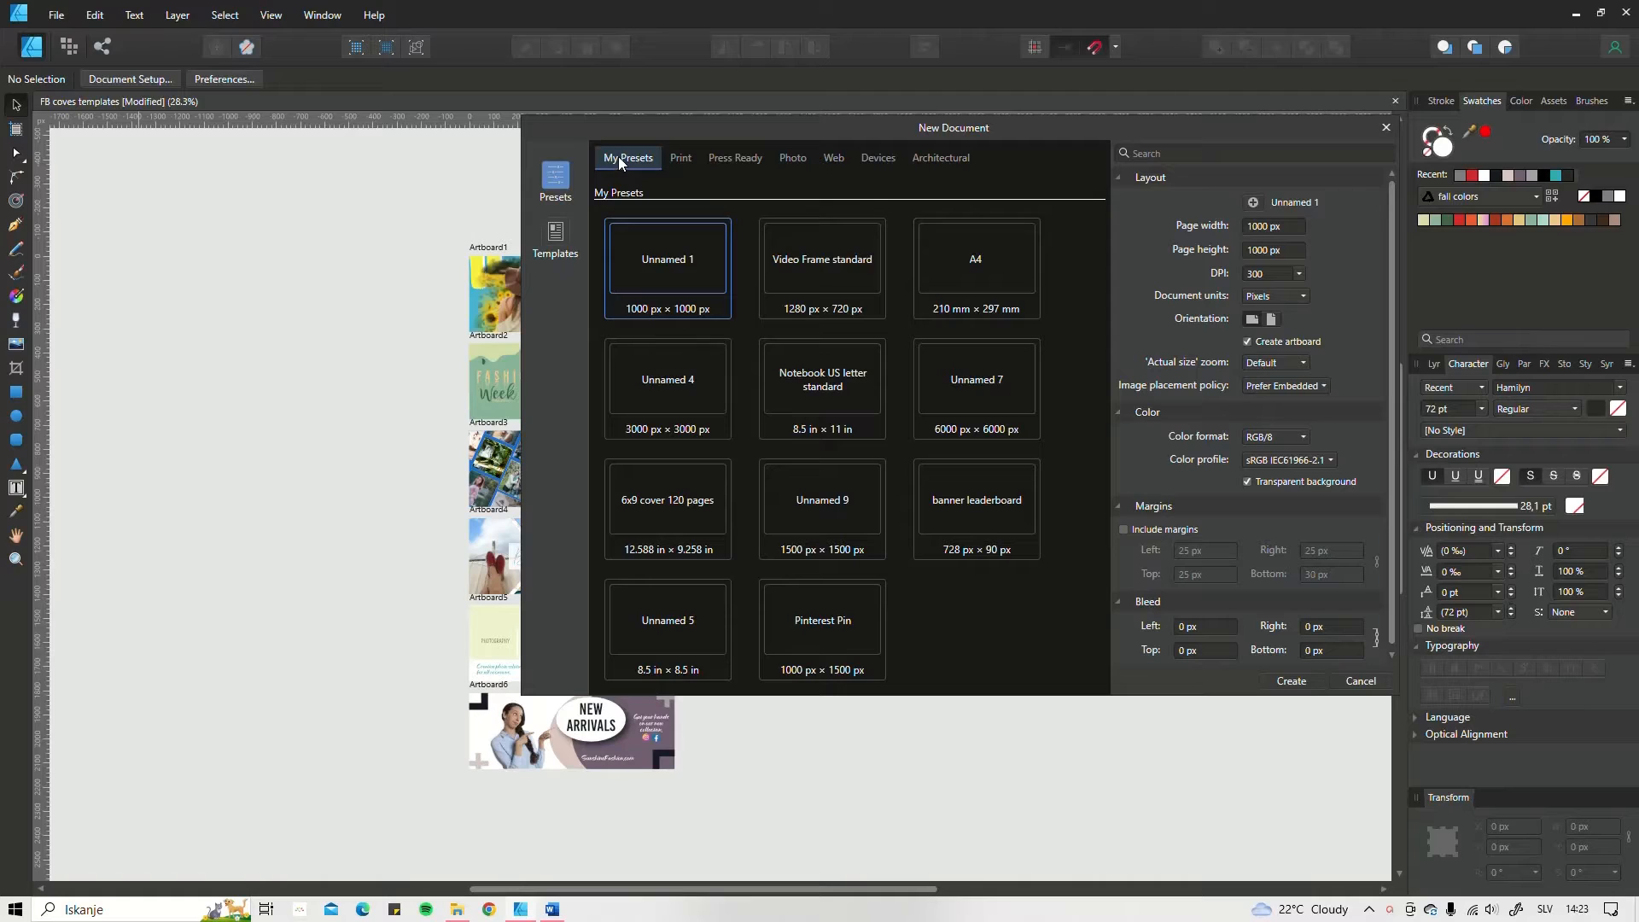
{"action": "left_click", "coordinate": [1250, 226]}
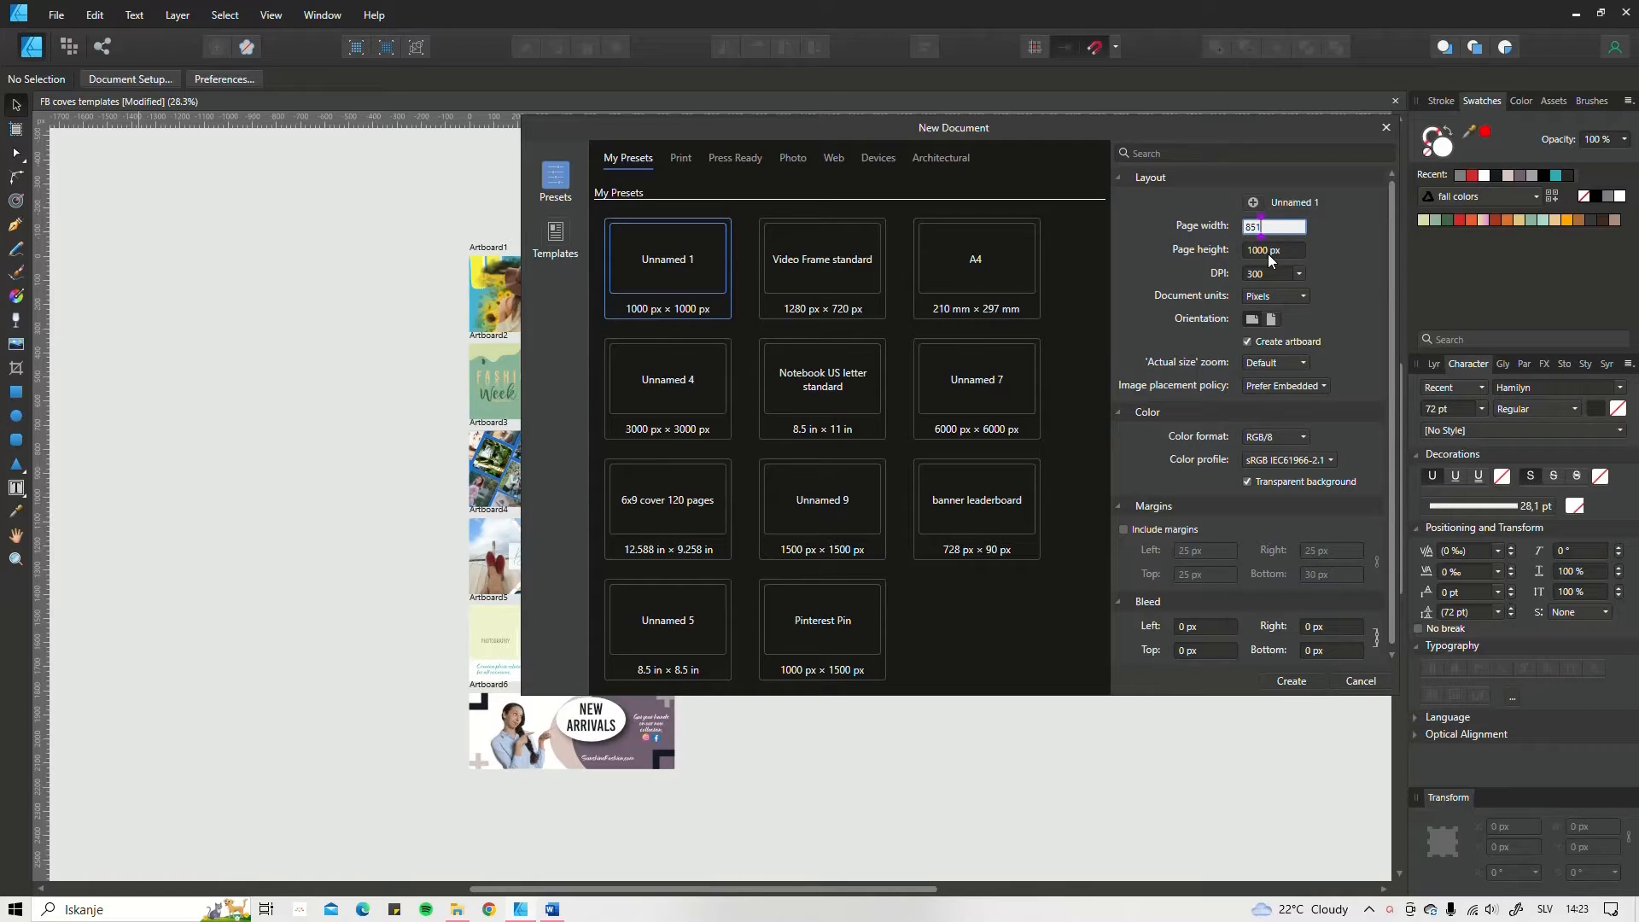
{"action": "left_click", "coordinate": [1268, 250]}
{"action": "type", "text": "315"}
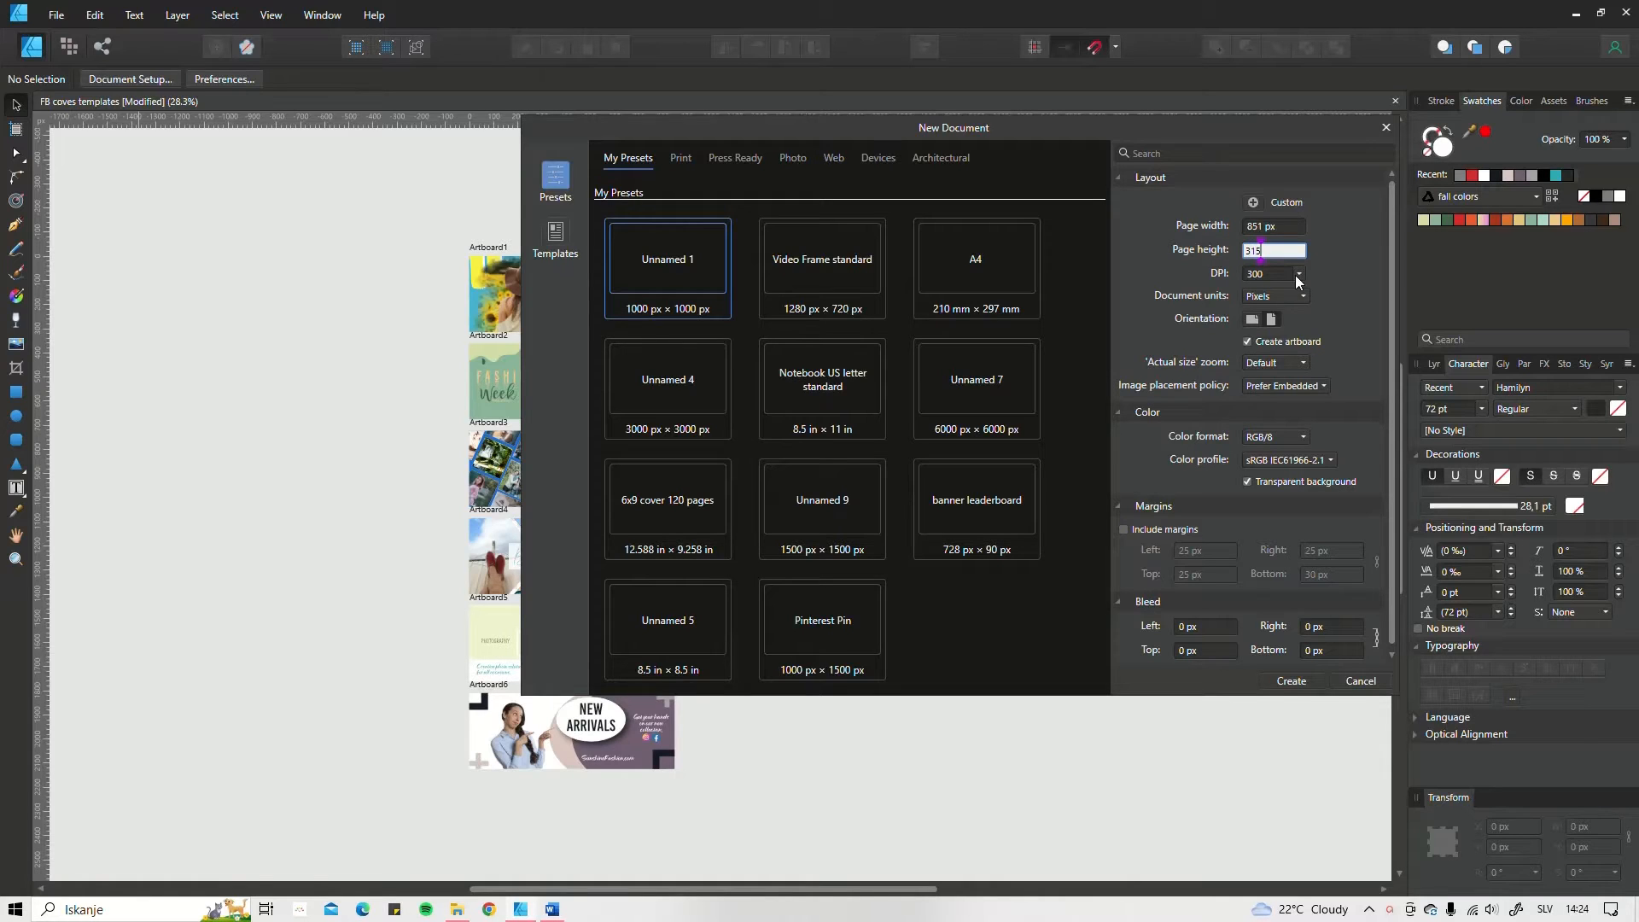
{"action": "left_click", "coordinate": [1296, 275]}
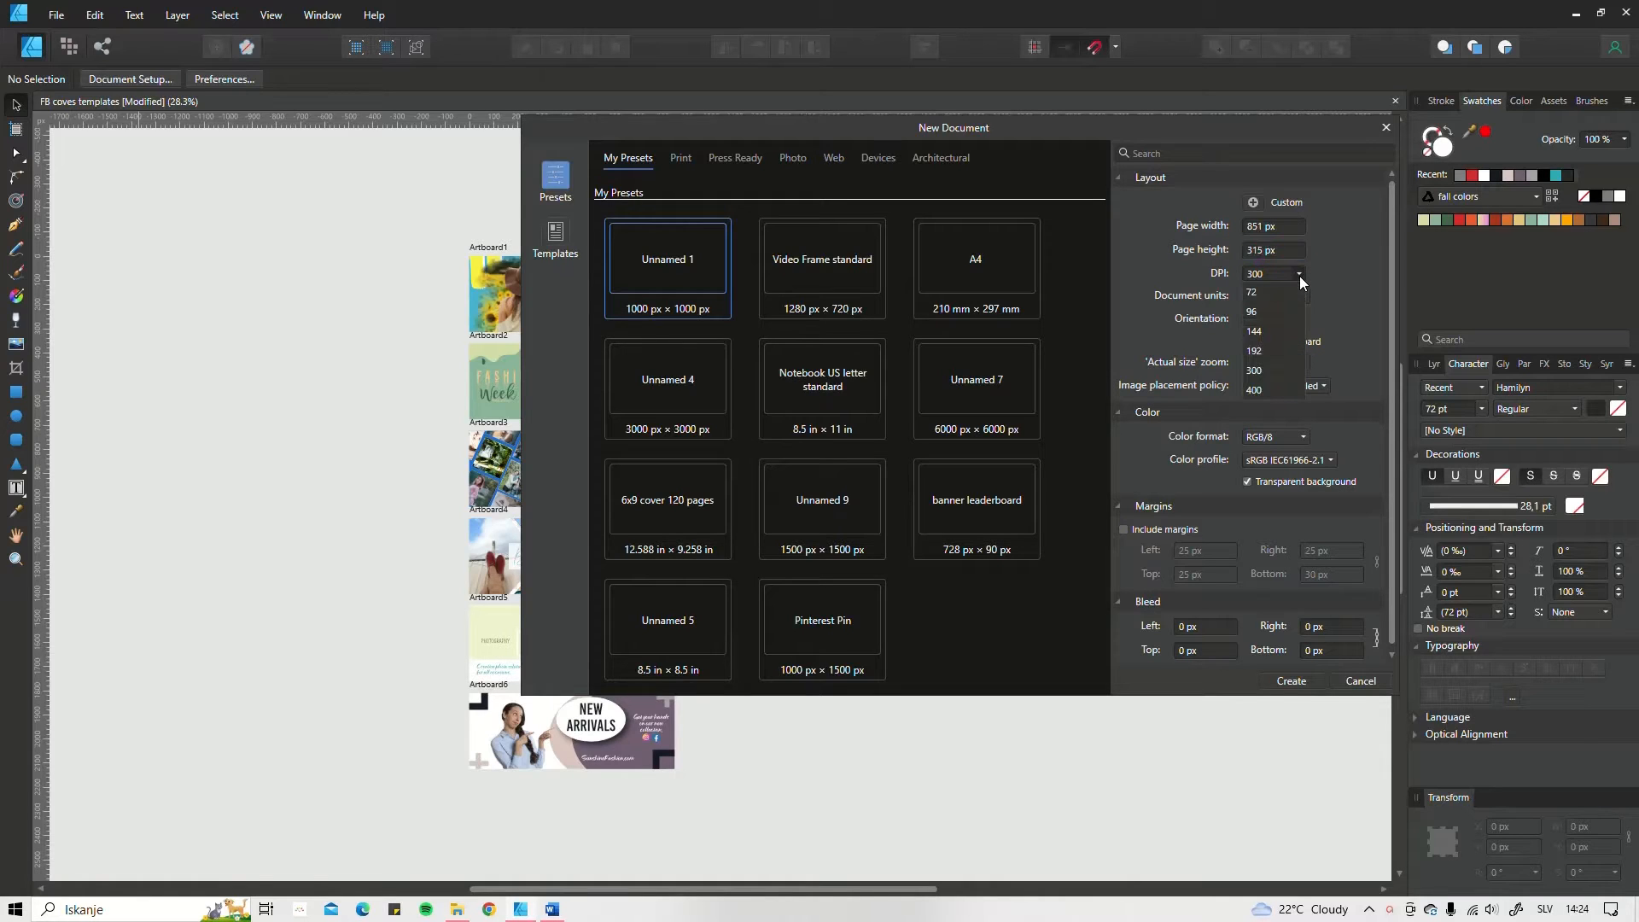
{"action": "left_click", "coordinate": [1252, 292]}
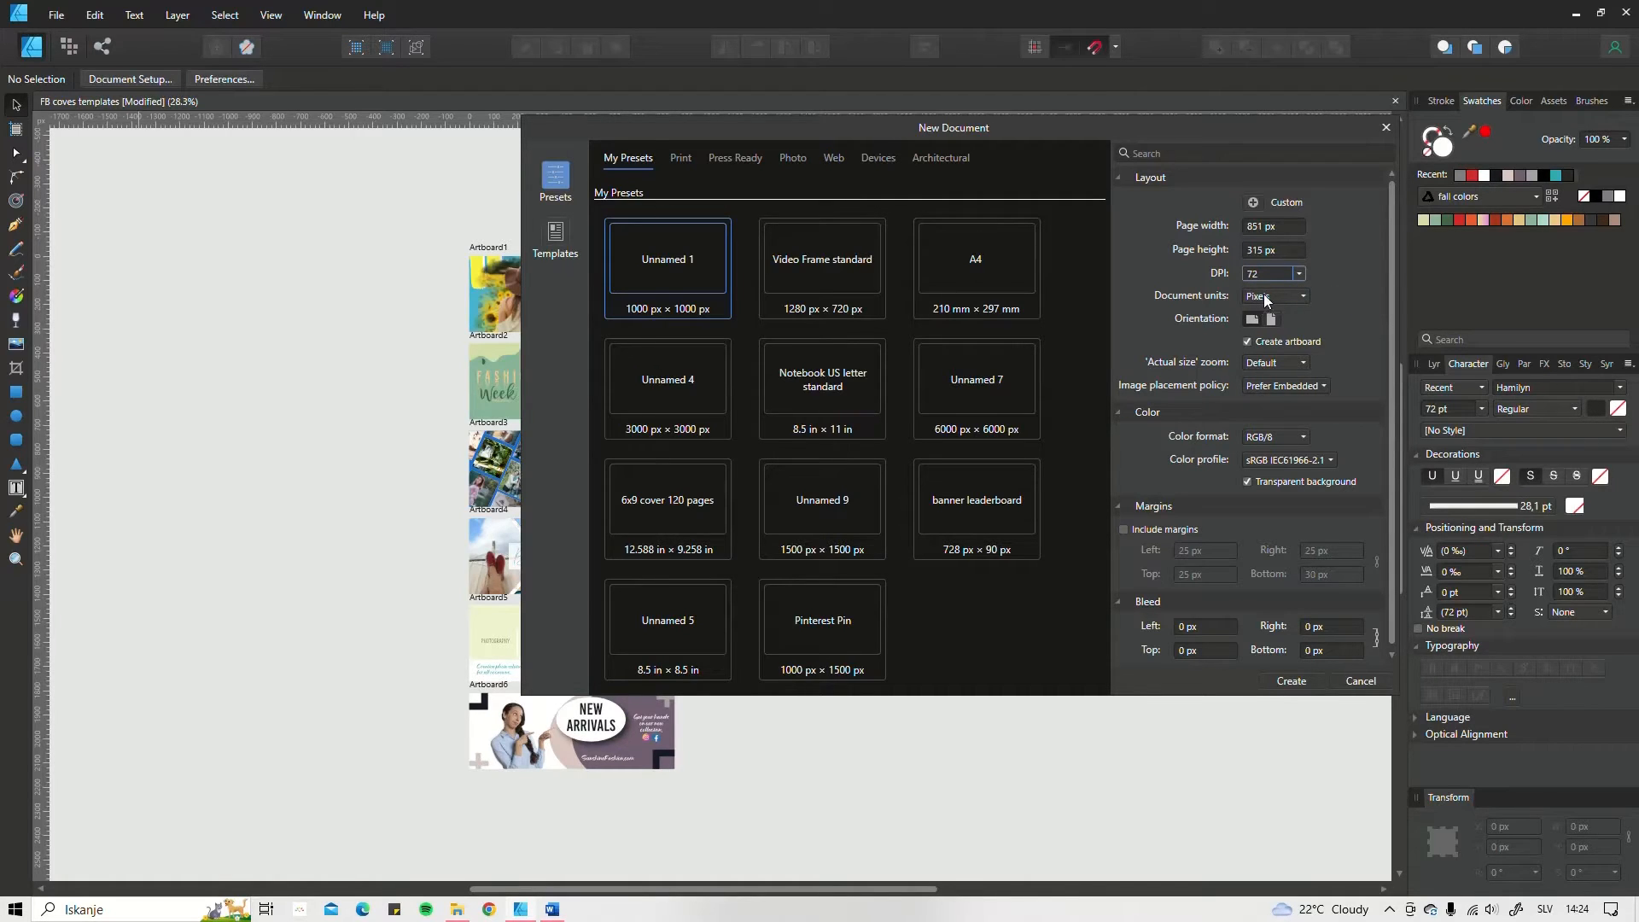
{"action": "left_click", "coordinate": [1264, 296]}
{"action": "left_click", "coordinate": [1293, 294]}
{"action": "left_click", "coordinate": [1247, 483]}
{"action": "left_click", "coordinate": [1296, 686]}
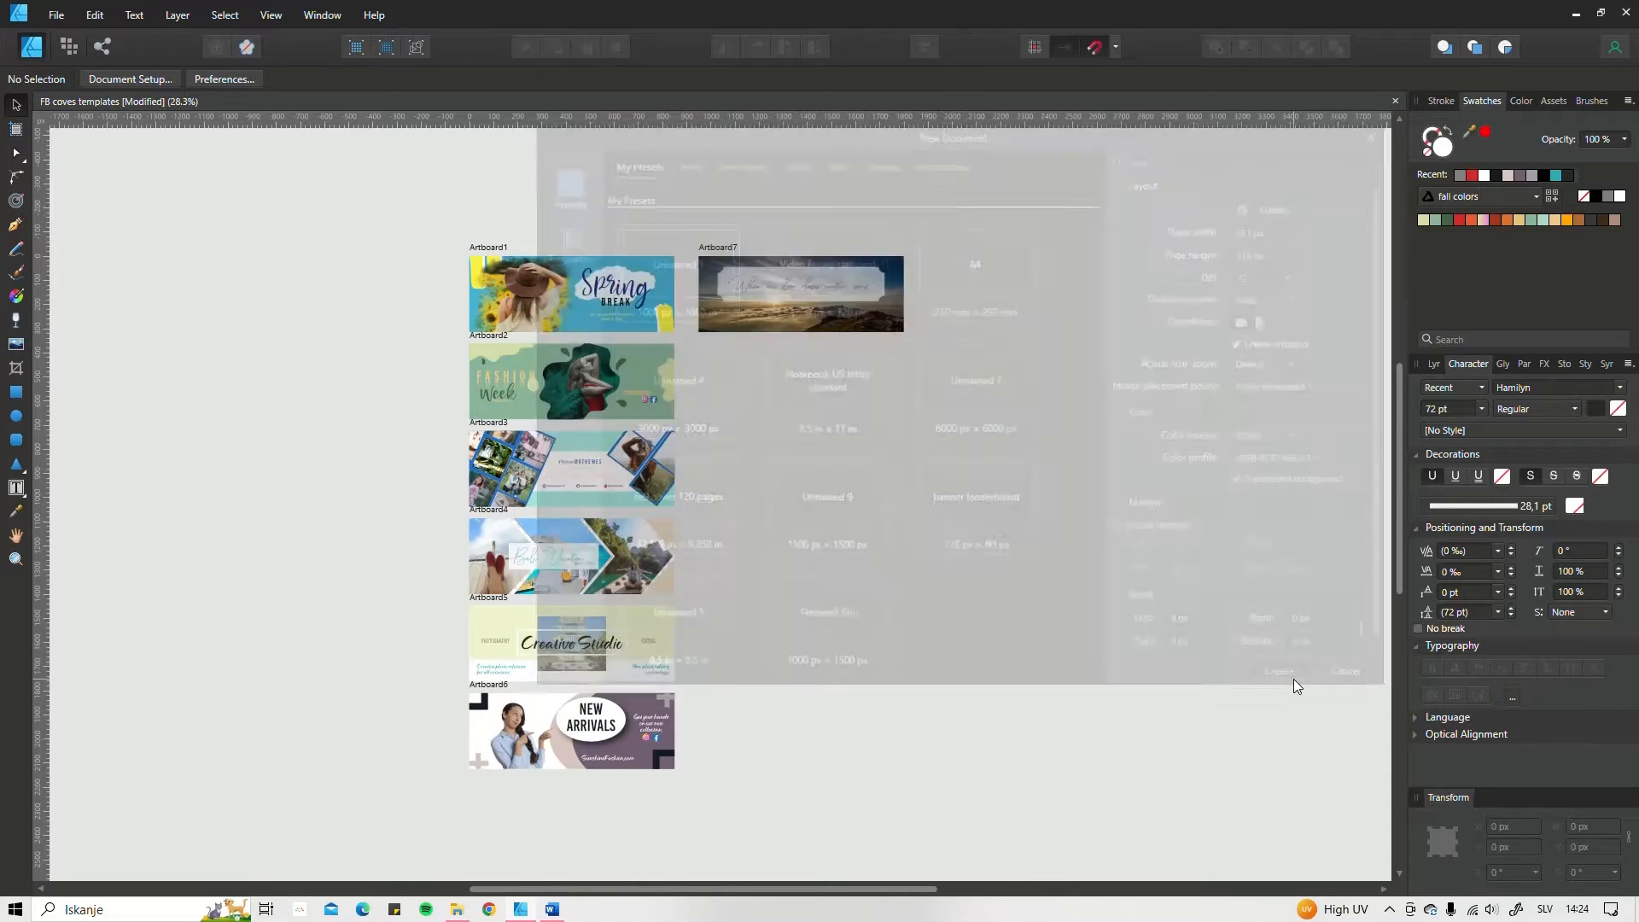
Step: Try placing the "Fashion Promo Facebook Cover Templates" image from the FB Cover in Affinity D folder beside the artboard
{"action": "scroll", "coordinate": [911, 444], "scroll_direction": "down", "scroll_amount": 1}
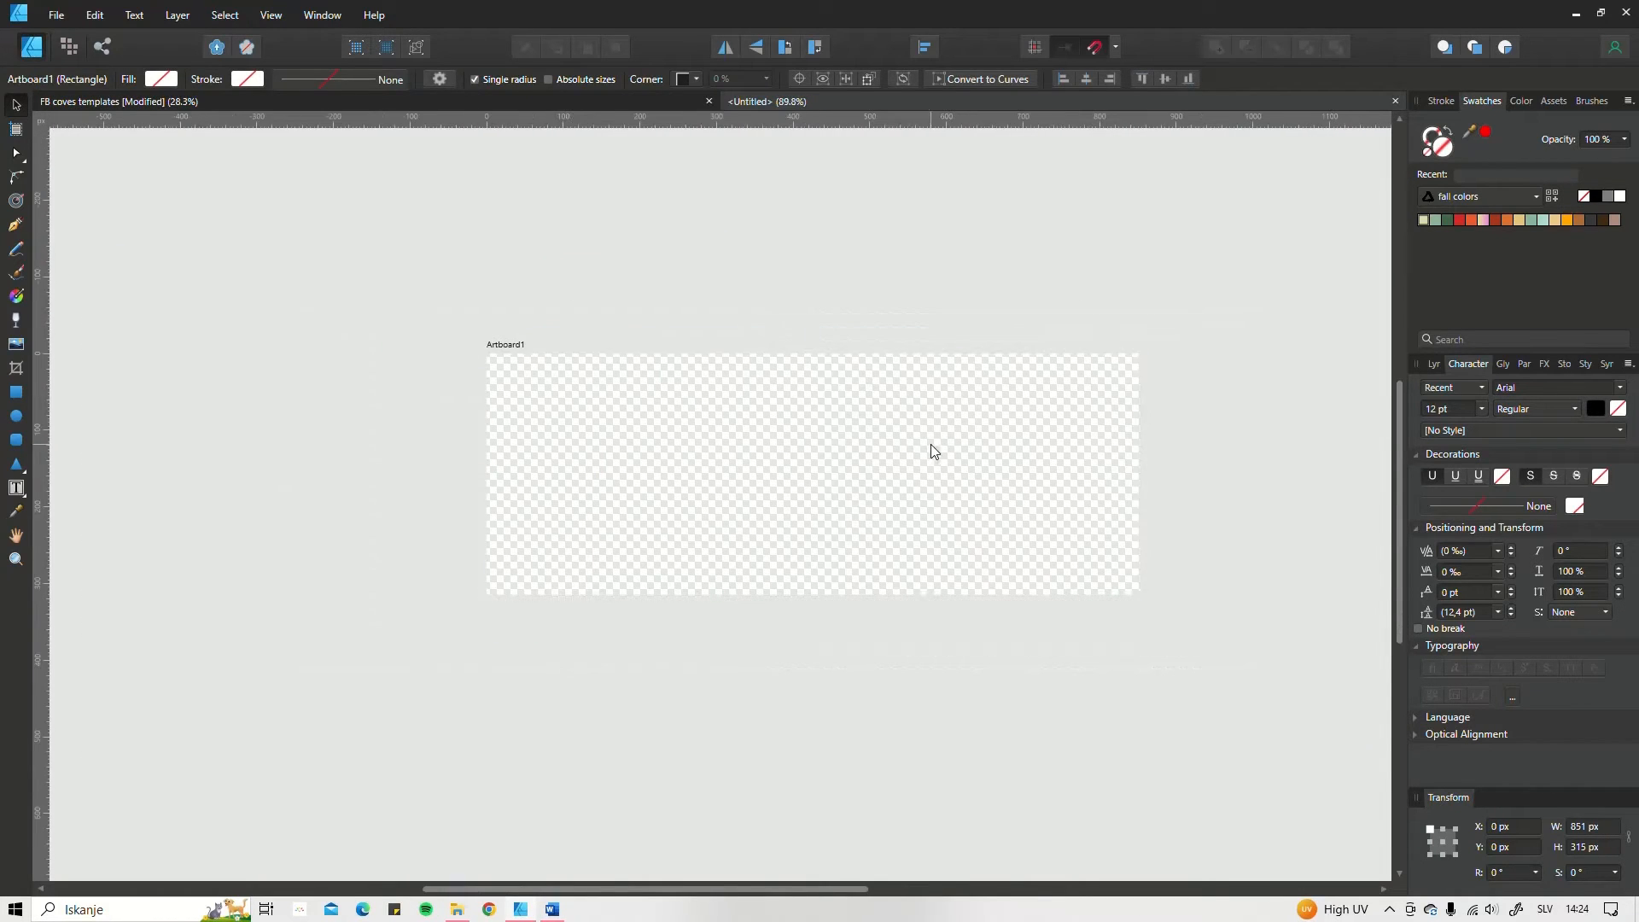
{"action": "left_click_drag", "start_coordinate": [930, 443], "coordinate": [911, 473]}
{"action": "left_click", "coordinate": [914, 478]}
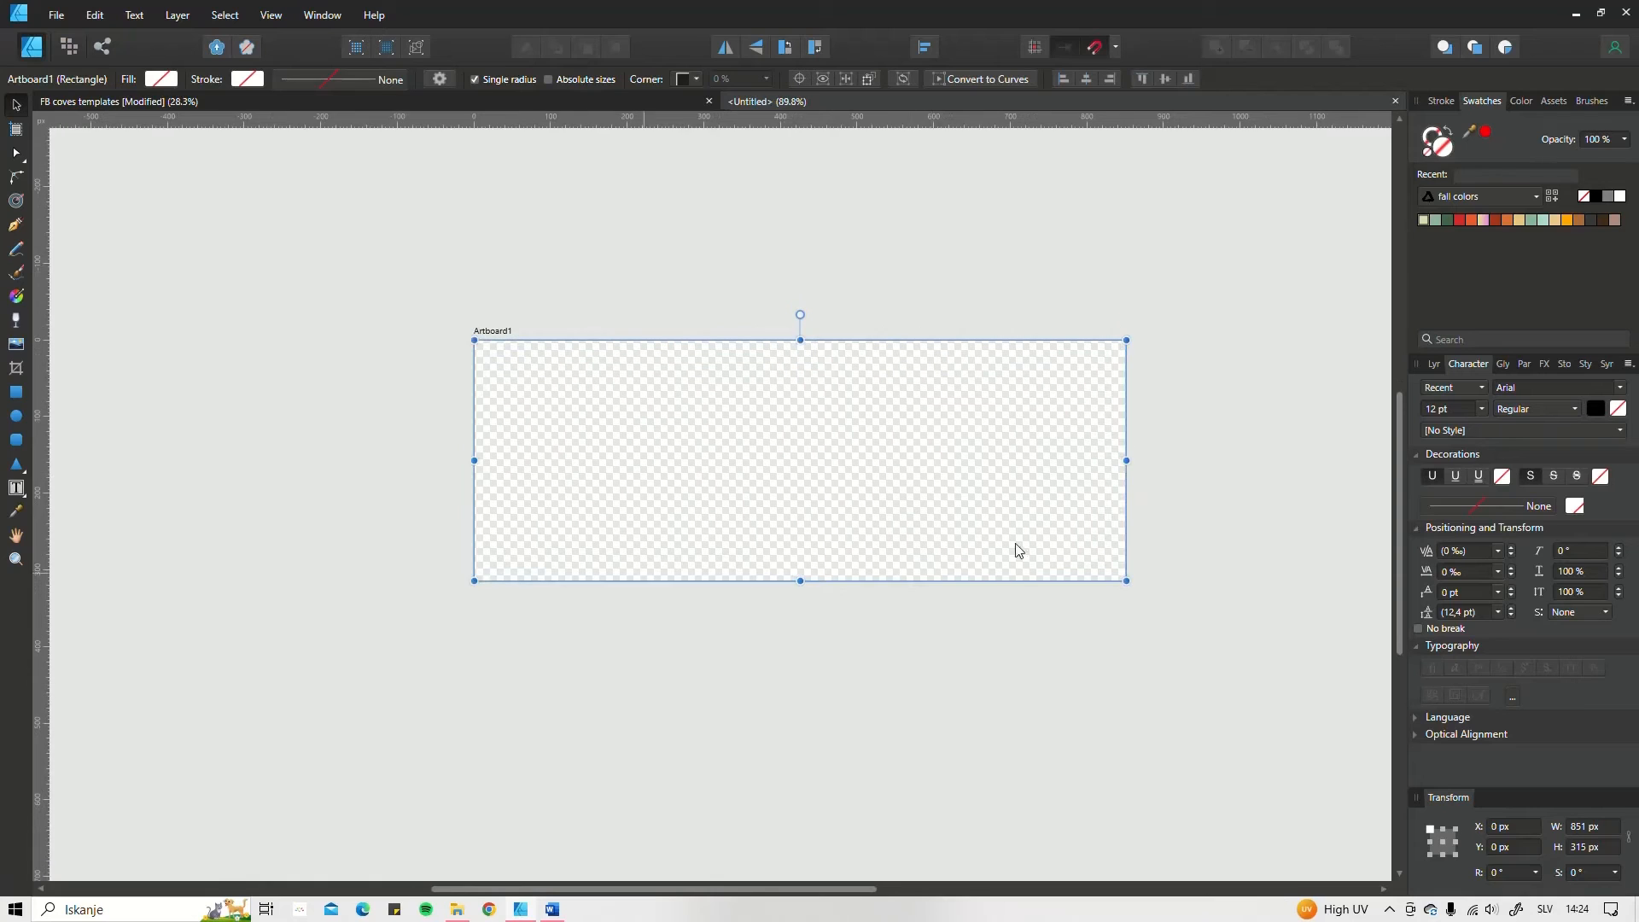
{"action": "scroll", "coordinate": [811, 388], "scroll_direction": "down", "scroll_amount": 2}
{"action": "scroll", "coordinate": [789, 391], "scroll_direction": "right", "scroll_amount": 3}
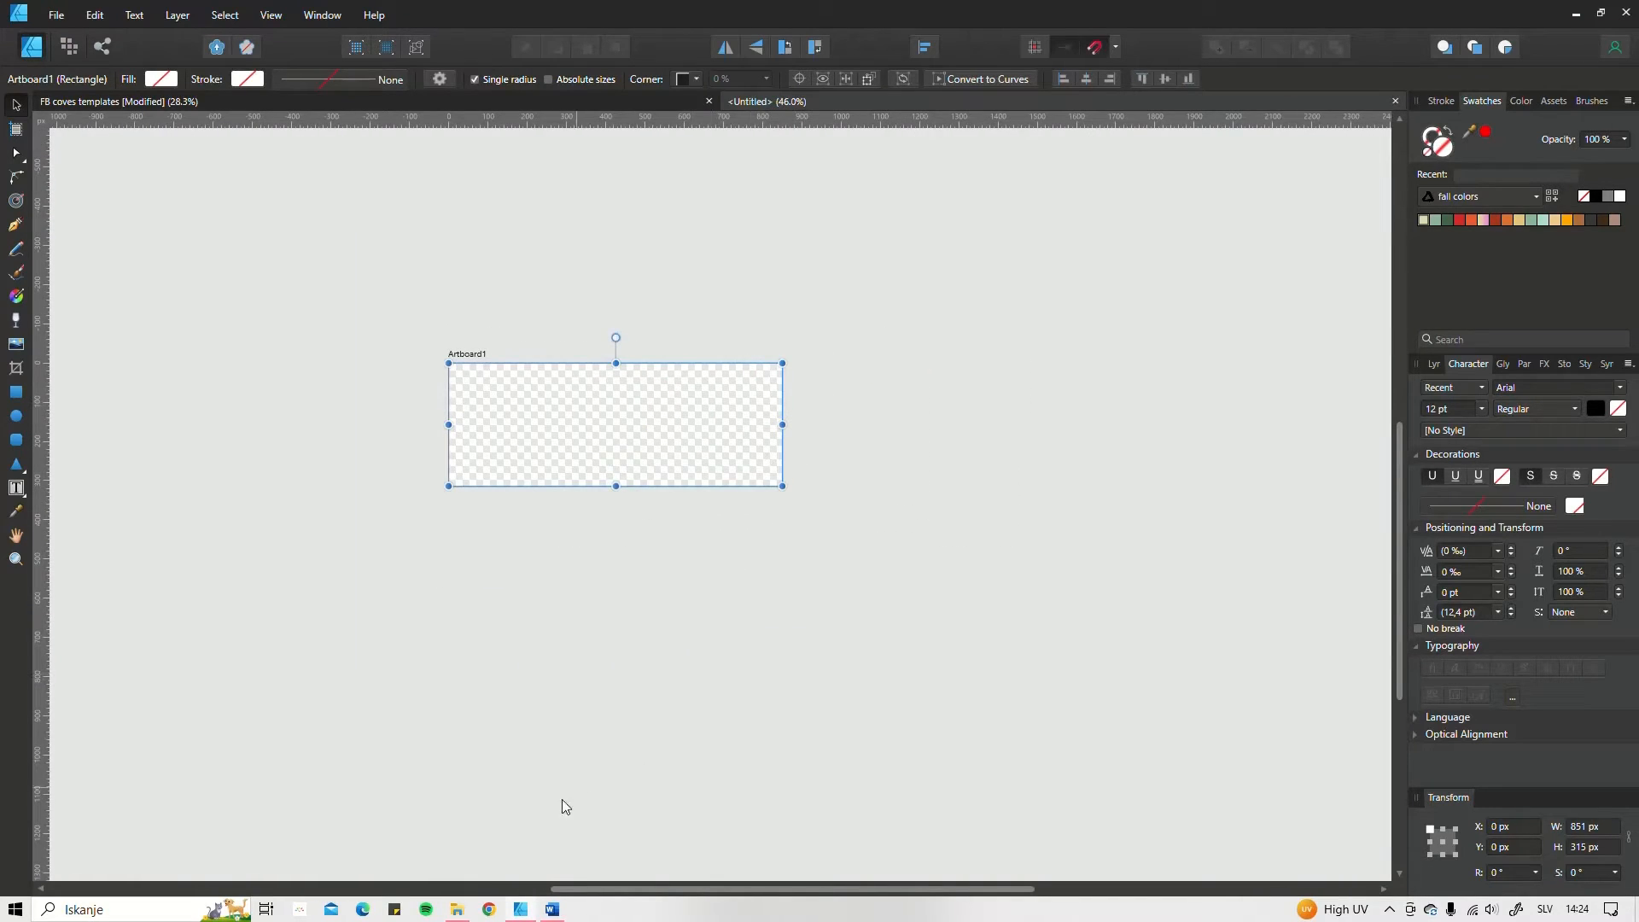
{"action": "left_click", "coordinate": [456, 909]}
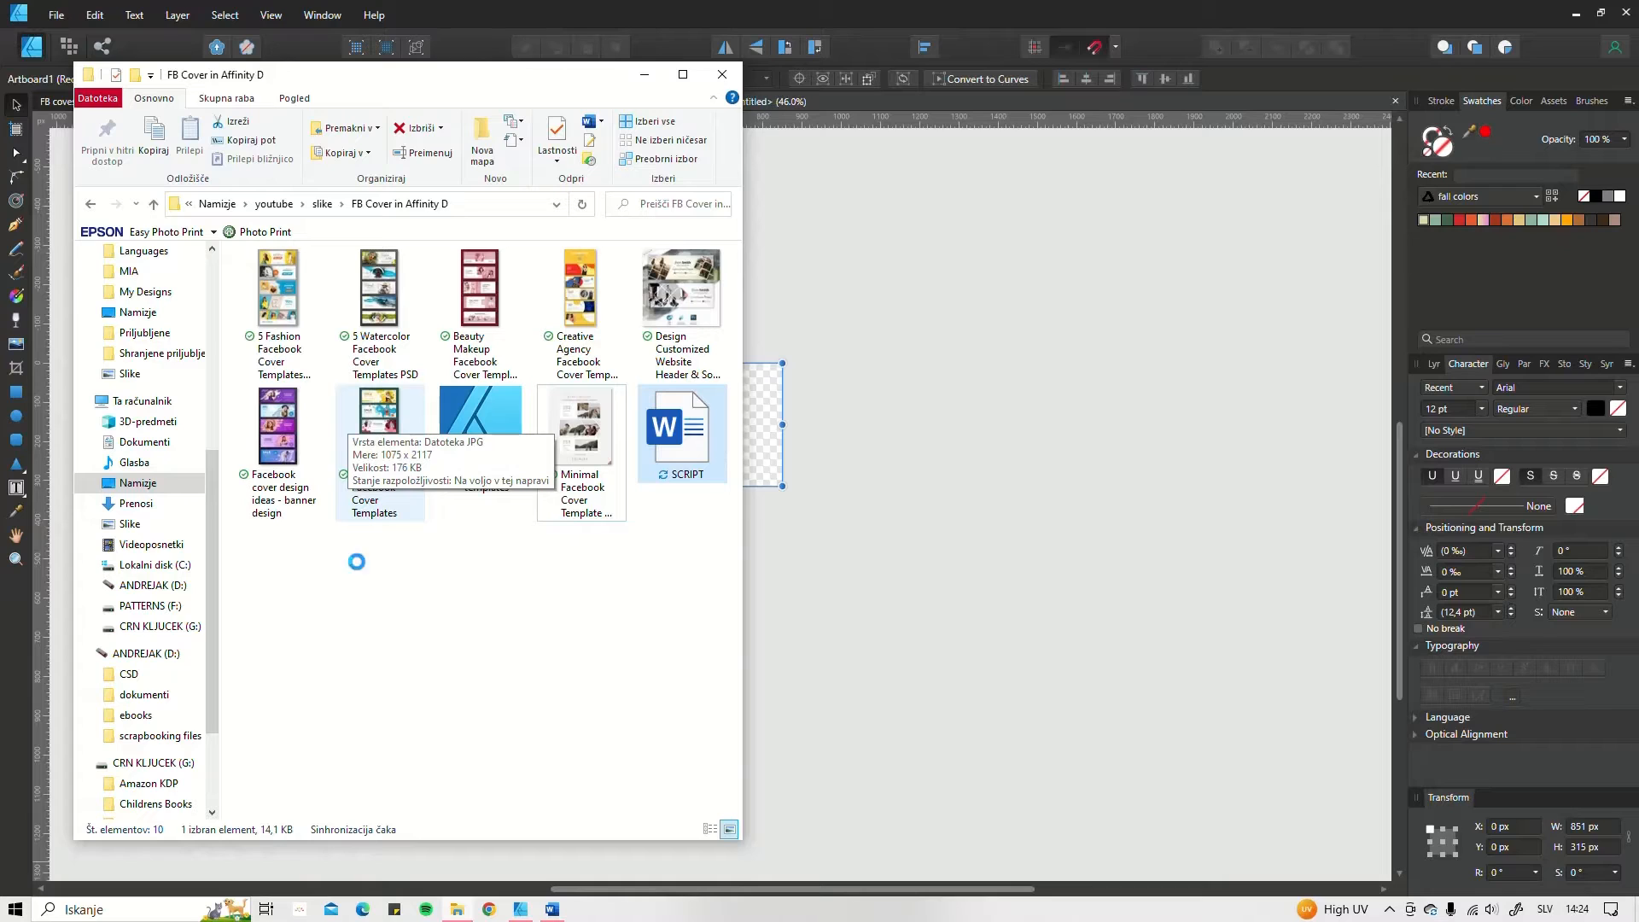
{"action": "left_click_drag", "start_coordinate": [467, 94], "coordinate": [454, 76]}
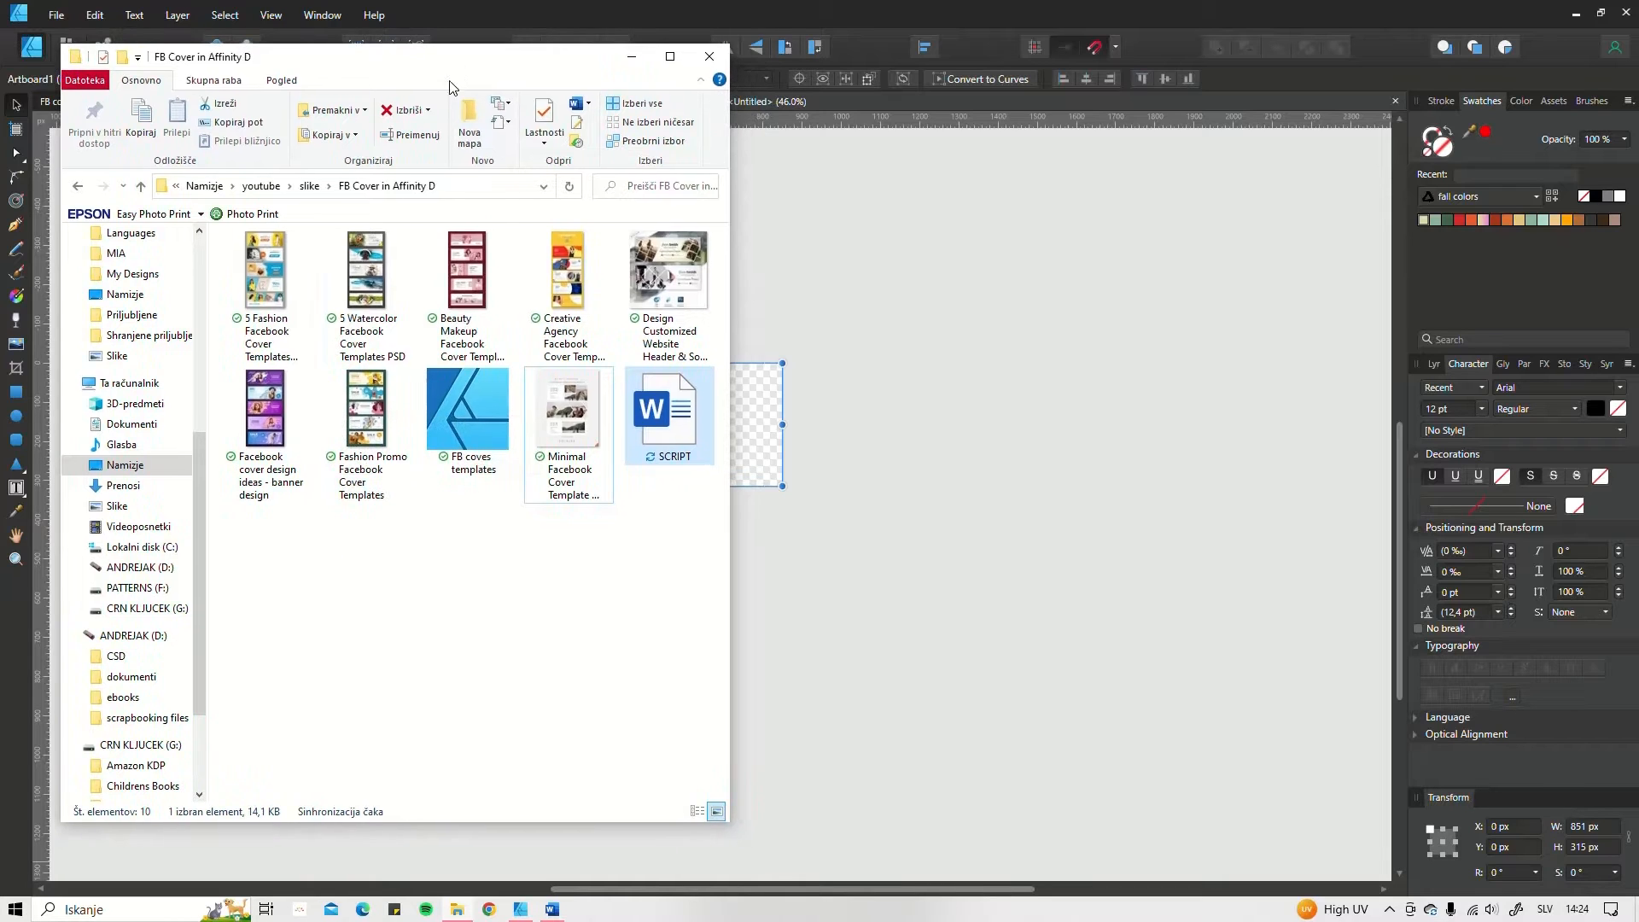
{"action": "left_click", "coordinate": [361, 409]}
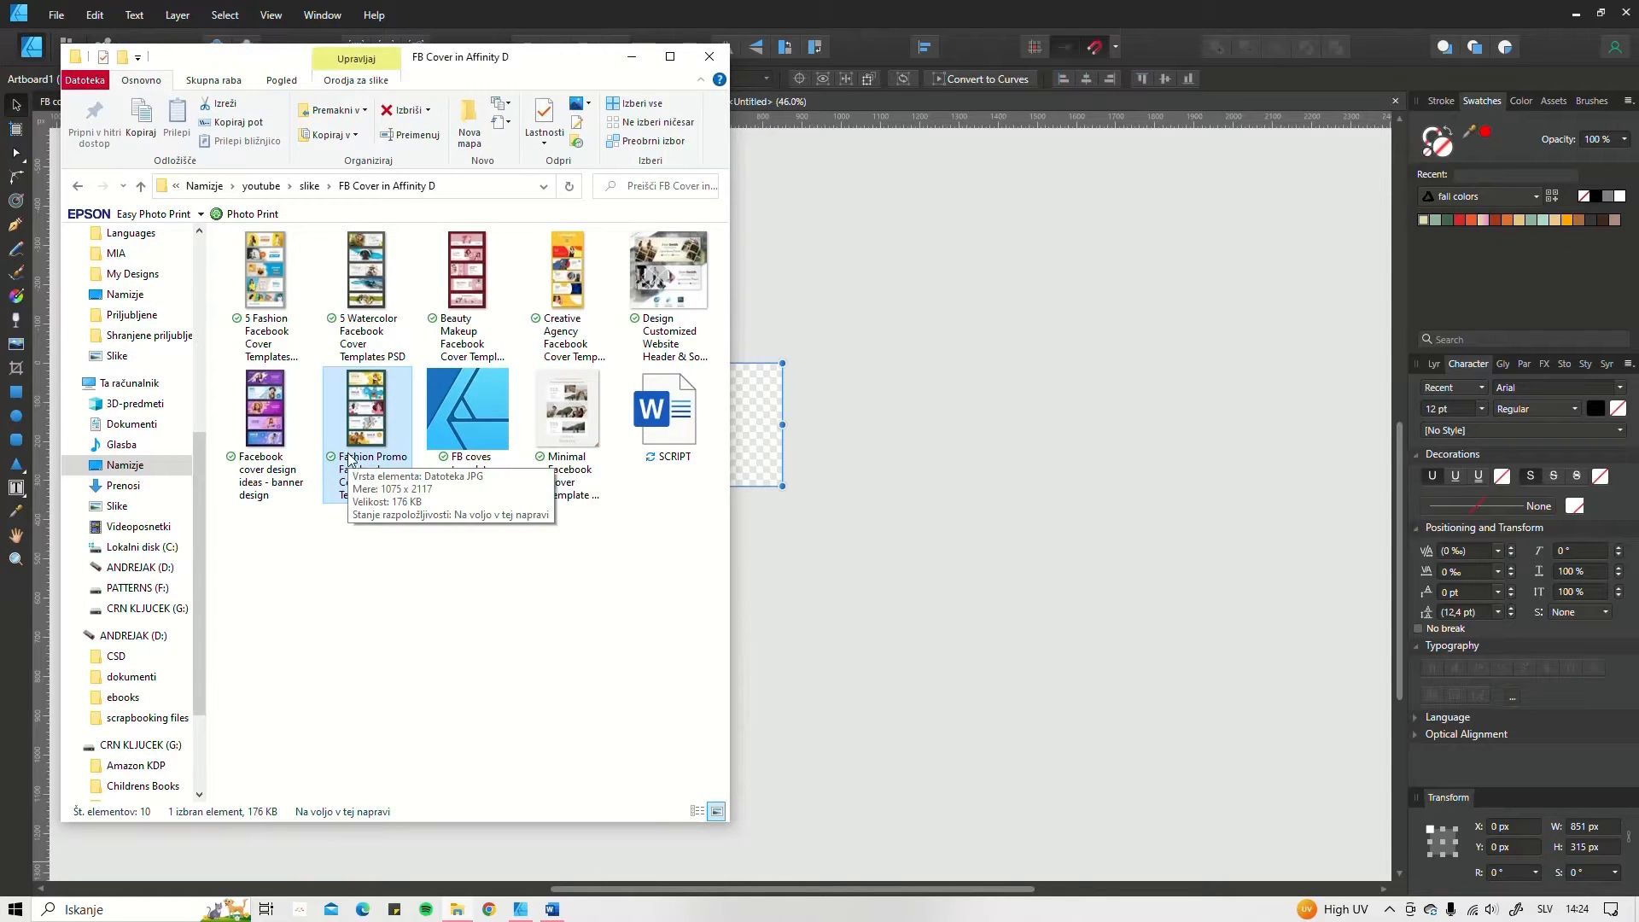
{"action": "left_click_drag", "start_coordinate": [354, 410], "coordinate": [911, 339]}
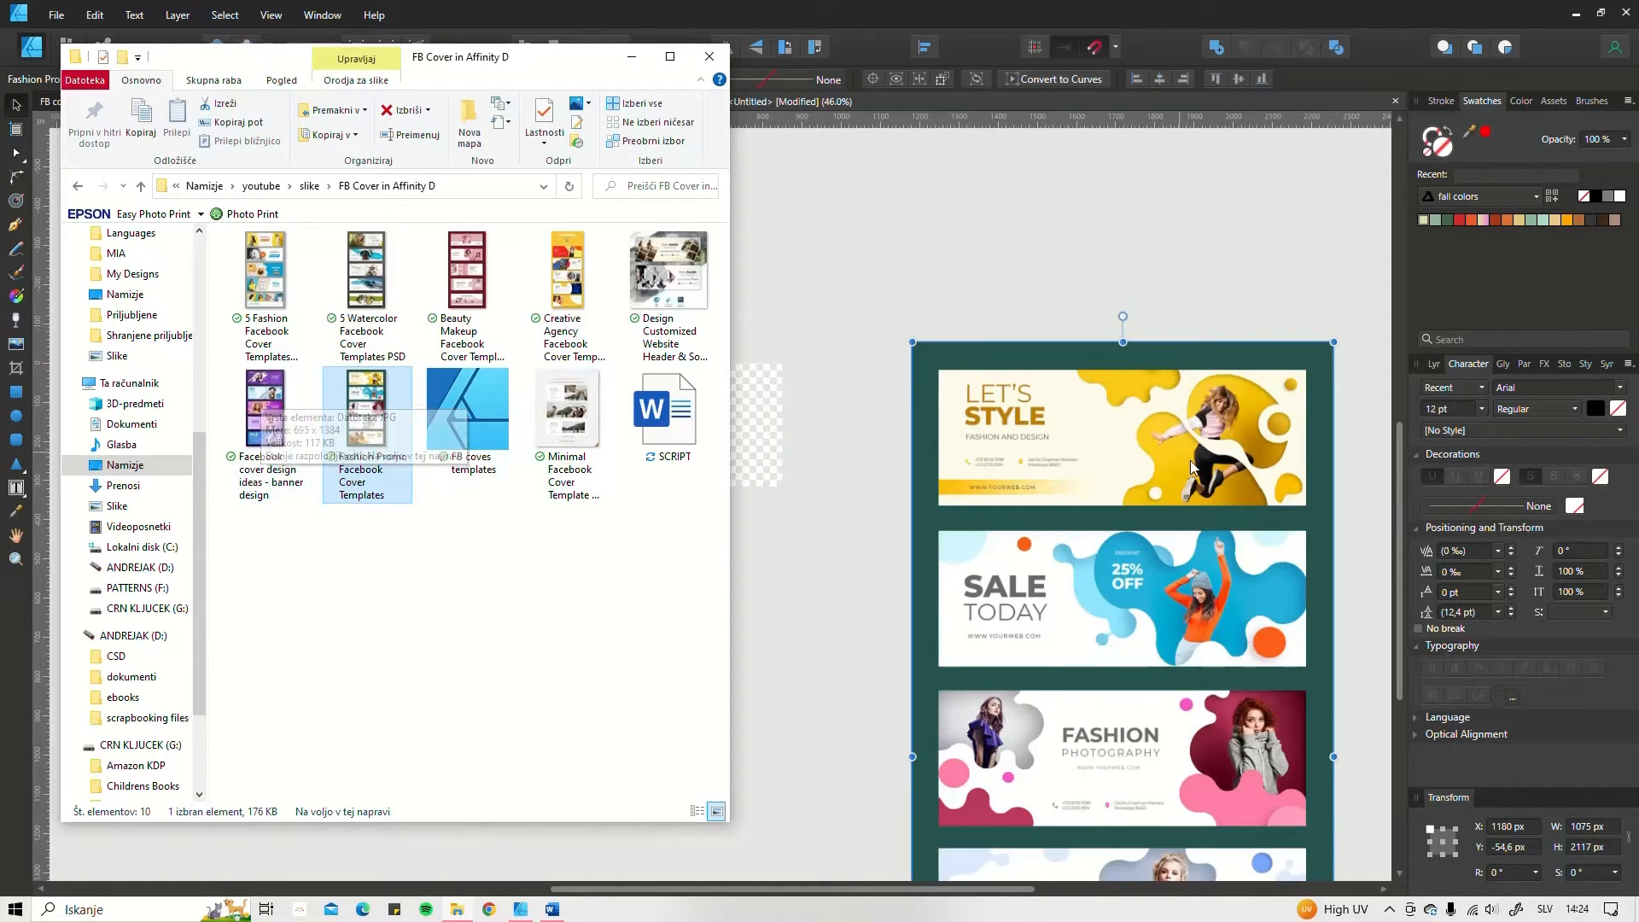
{"action": "left_click", "coordinate": [1244, 331]}
{"action": "key", "text": "ctrl+z"}
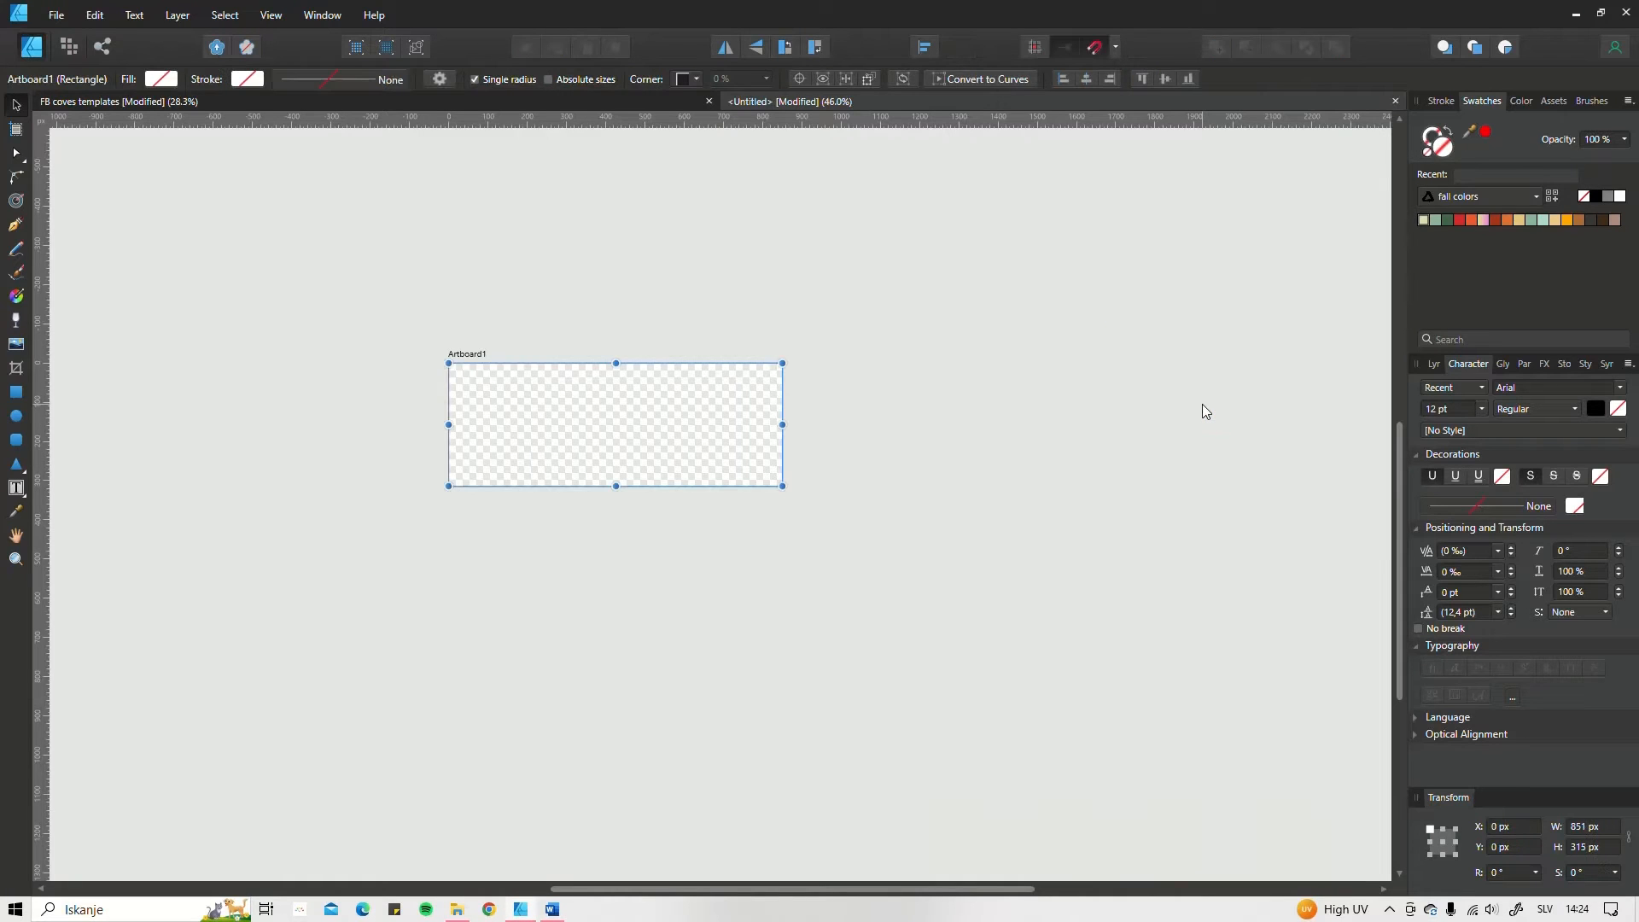
Step: Place the "Facebook cover design ideas - banner design" and "5 Fashion Facebook Cover Templates" images from the folder beside the artboard
{"action": "left_click", "coordinate": [458, 909]}
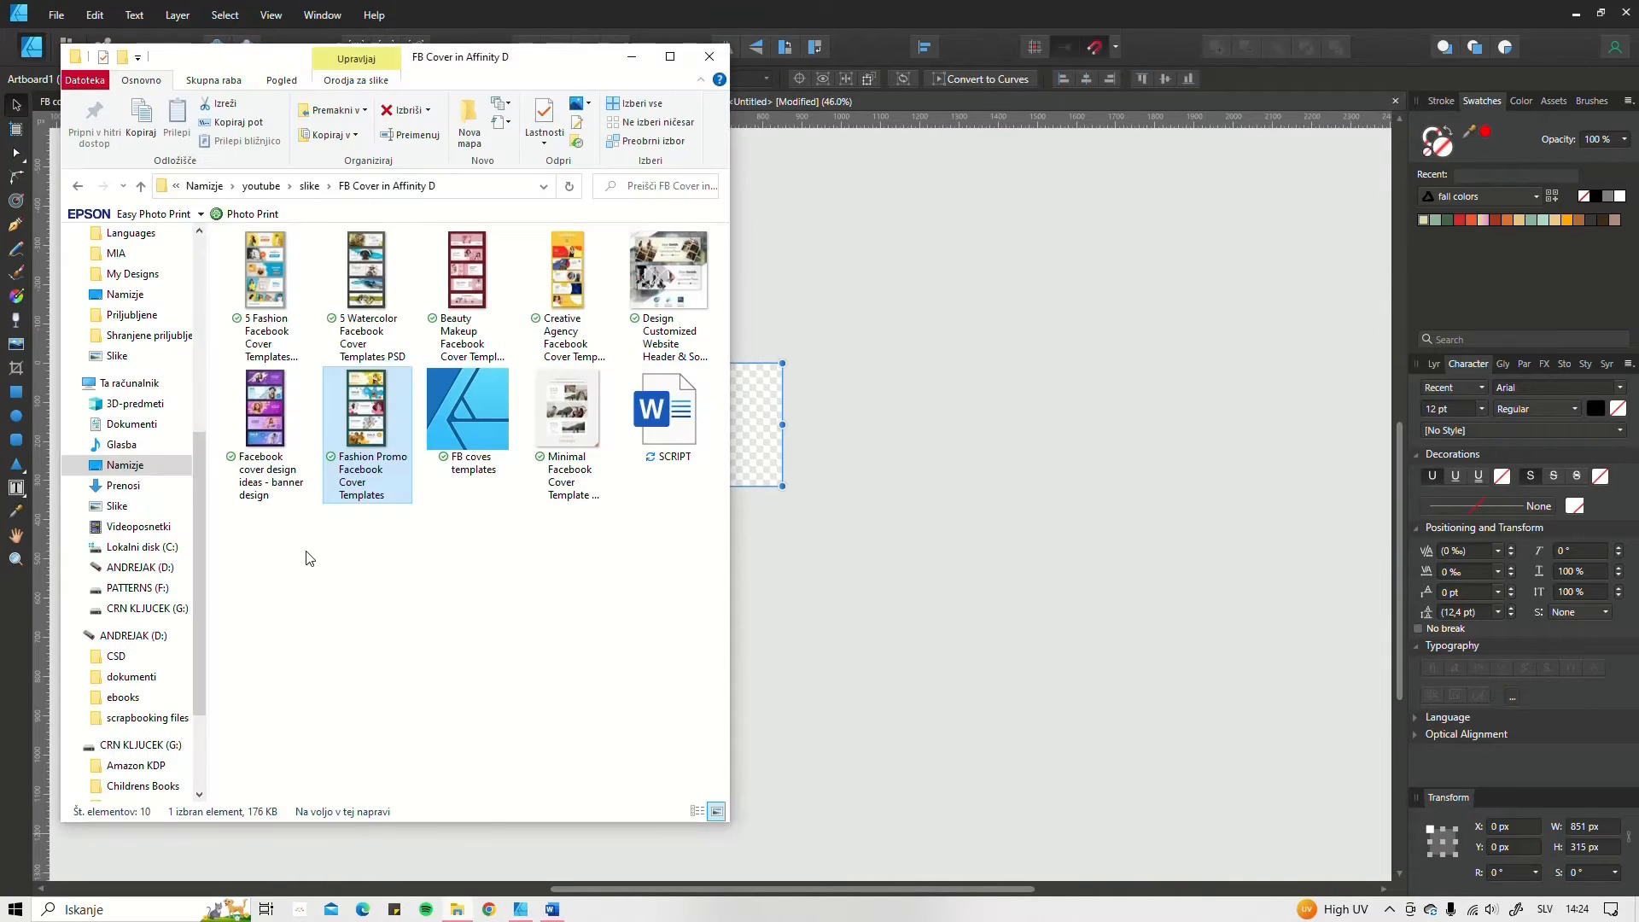
{"action": "left_click", "coordinate": [269, 422]}
{"action": "left_click_drag", "start_coordinate": [269, 418], "coordinate": [1077, 335]}
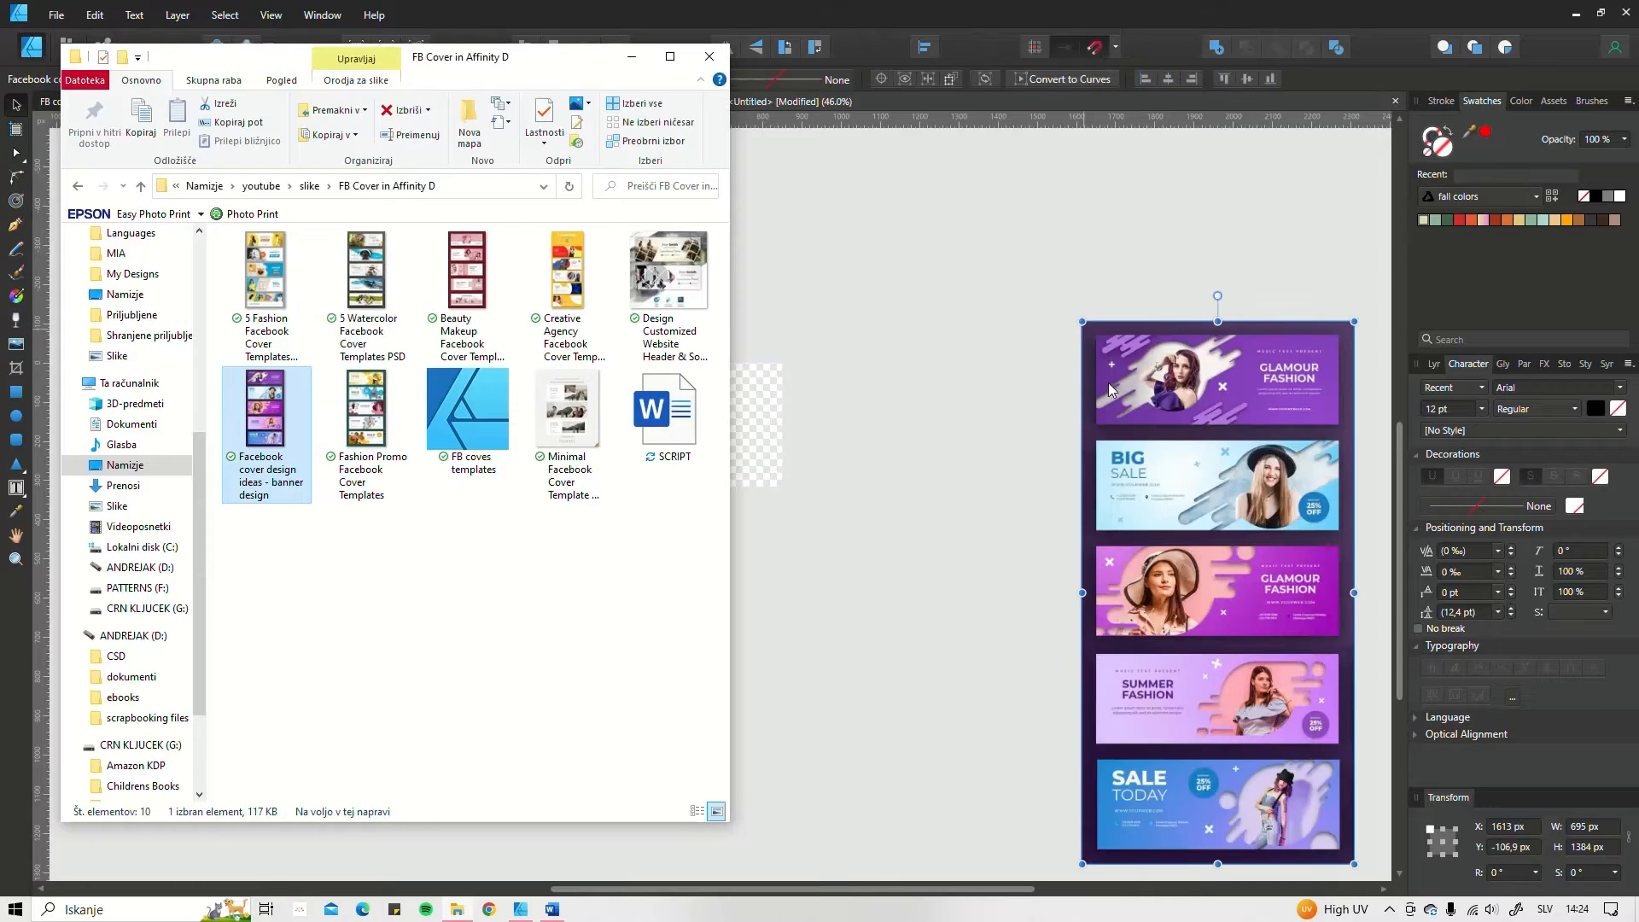
{"action": "left_click", "coordinate": [459, 907]}
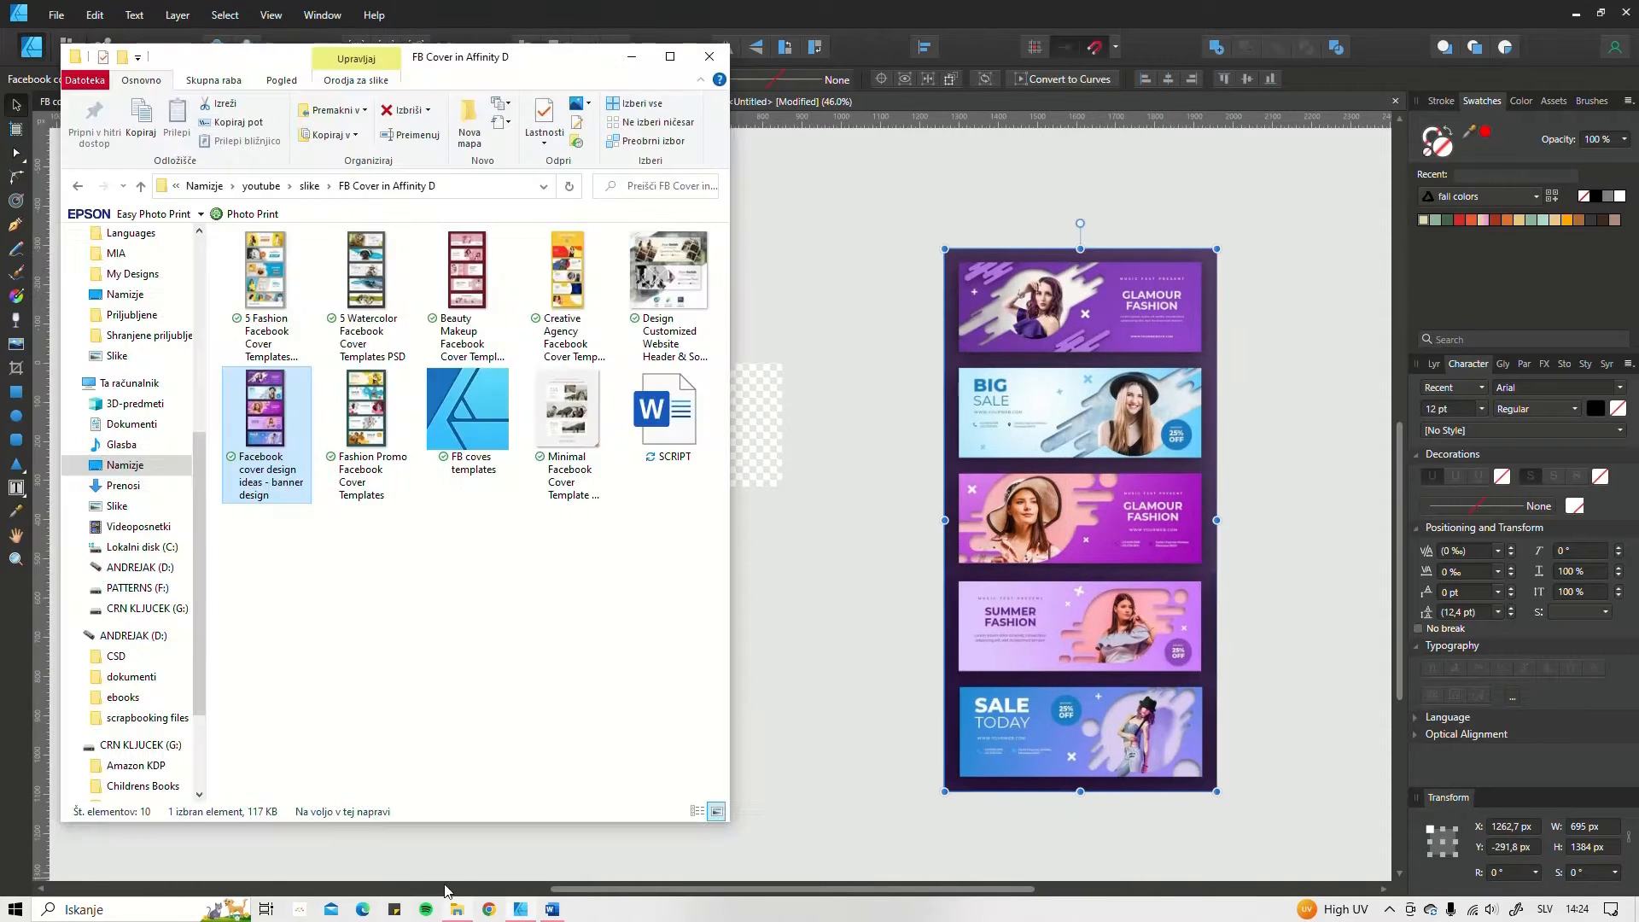
{"action": "left_click_drag", "start_coordinate": [272, 250], "coordinate": [1072, 333]}
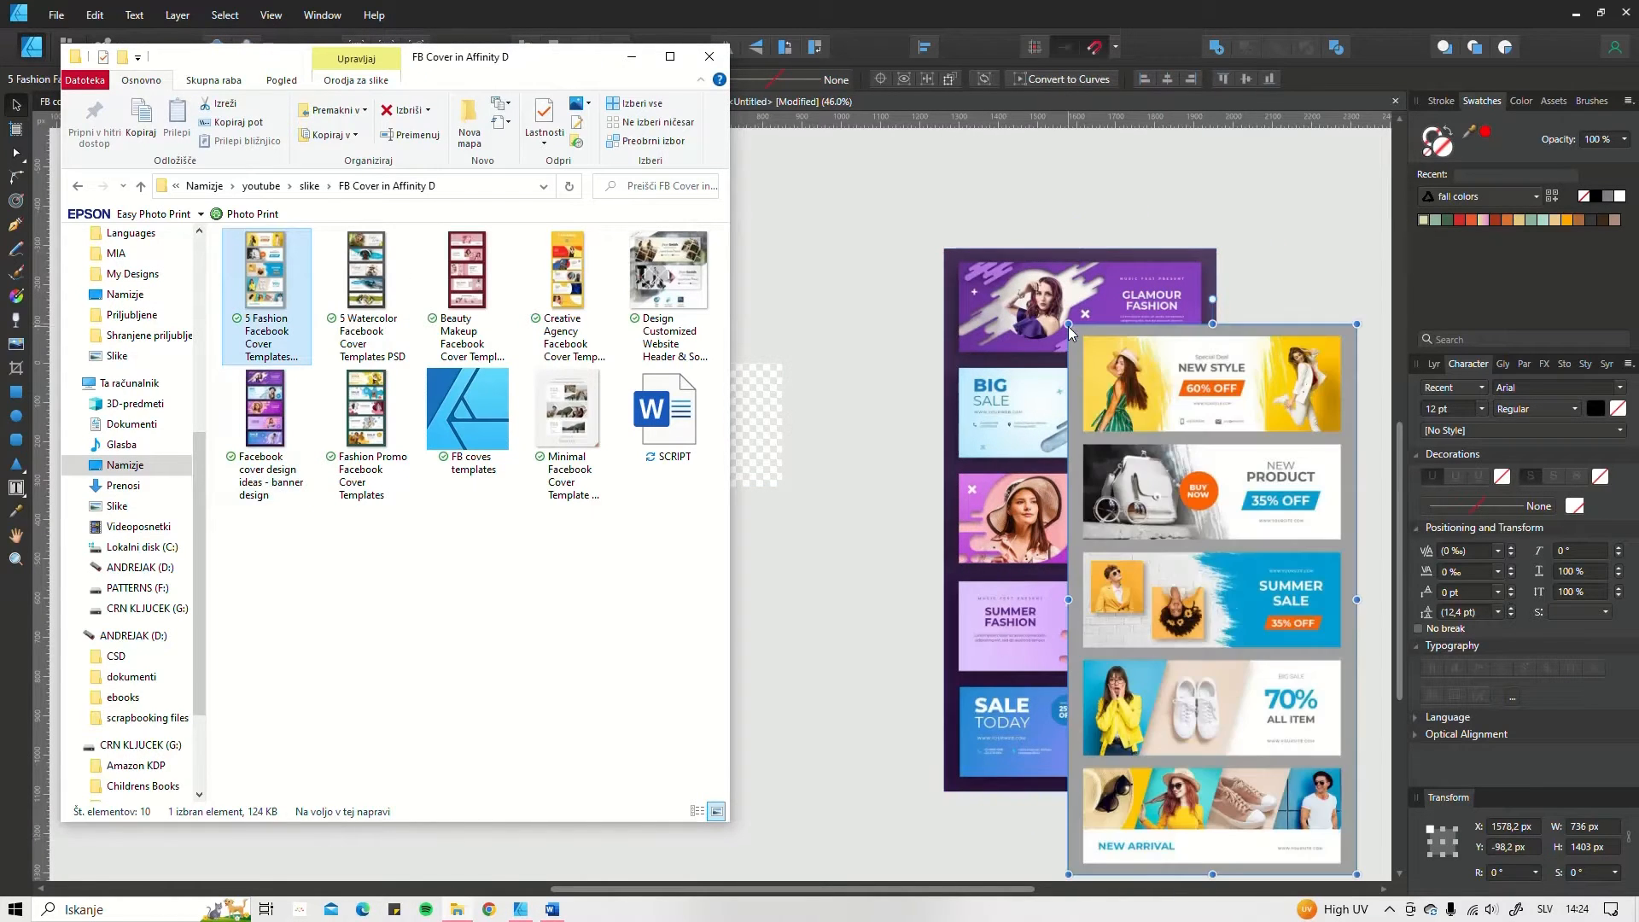
{"action": "left_click", "coordinate": [632, 56]}
Step: Arrange the two reference images side by side, with the purple one nearer the artboard and their top edges aligned
{"action": "scroll", "coordinate": [1156, 453], "scroll_direction": "down", "scroll_amount": 1}
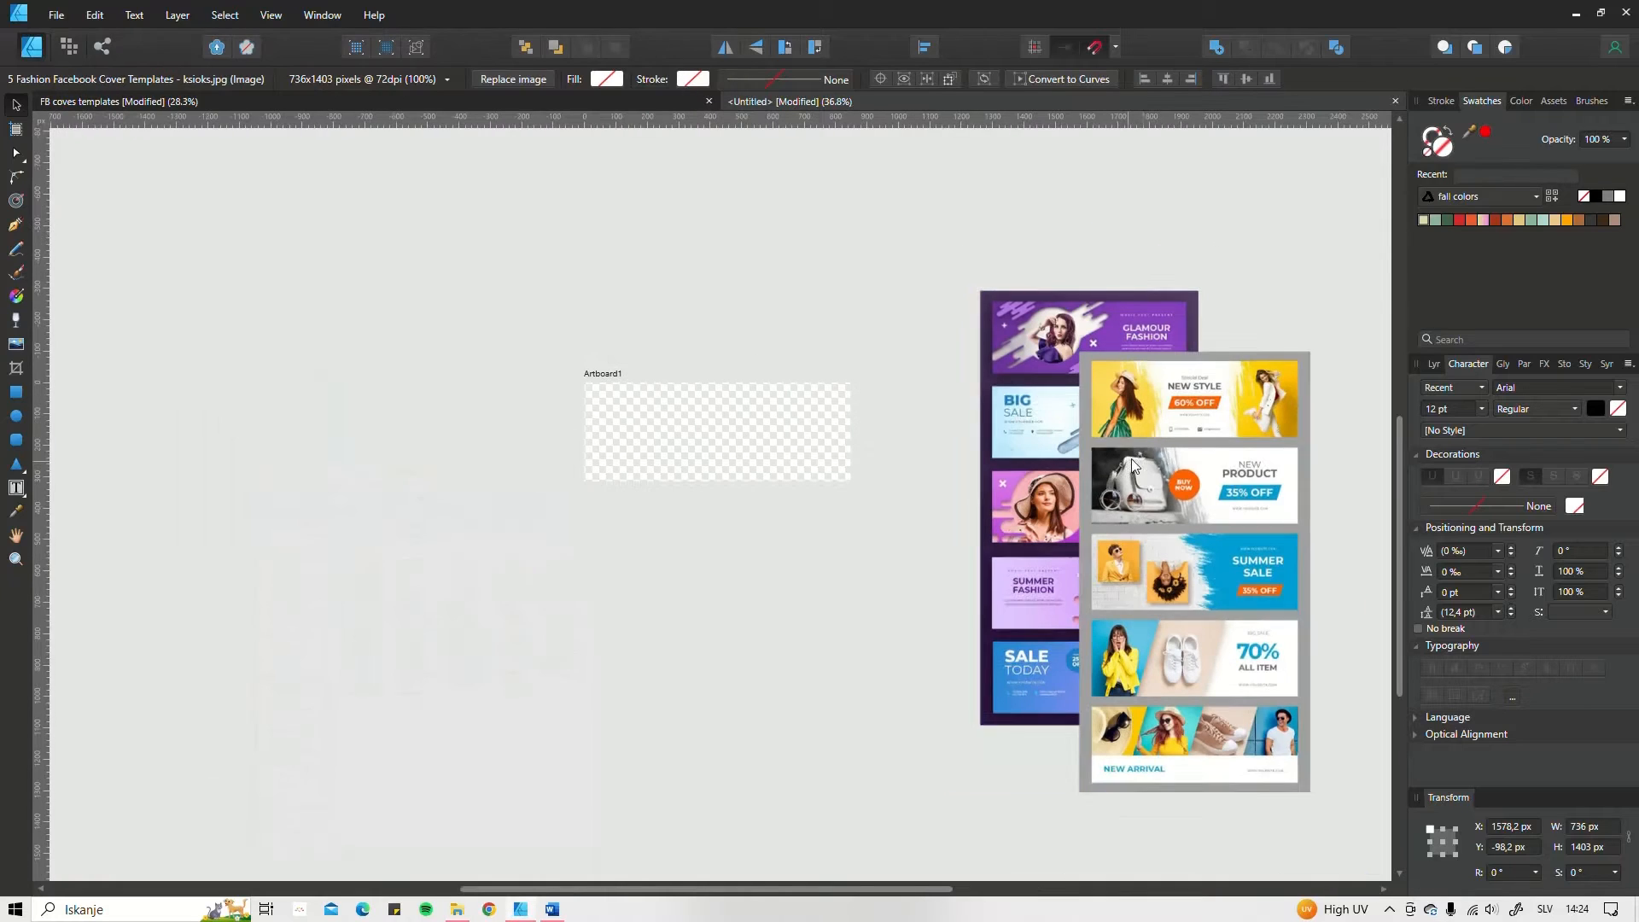
{"action": "left_click_drag", "start_coordinate": [1156, 452], "coordinate": [1301, 393]}
{"action": "left_click_drag", "start_coordinate": [1205, 379], "coordinate": [982, 386]}
Step: Scale both reference images together and set them just beside the artboard, slightly taller than it and level with its top edge
{"action": "left_click_drag", "start_coordinate": [837, 232], "coordinate": [1068, 466]}
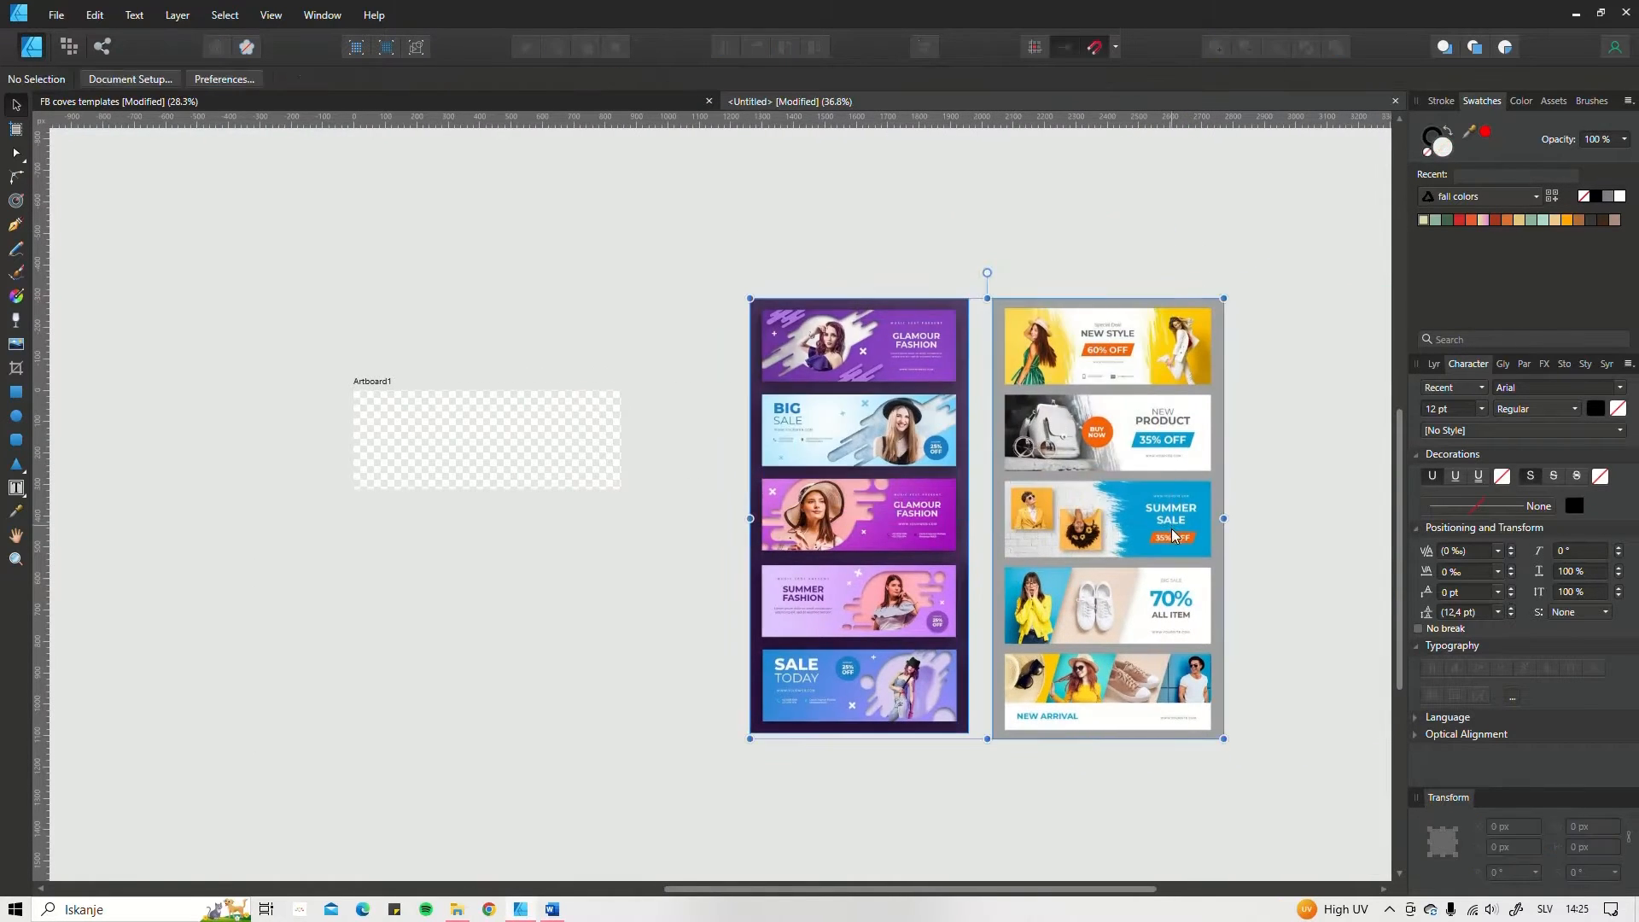
{"action": "left_click_drag", "start_coordinate": [1230, 299], "coordinate": [672, 413]}
{"action": "scroll", "coordinate": [475, 416], "scroll_direction": "up", "scroll_amount": 4}
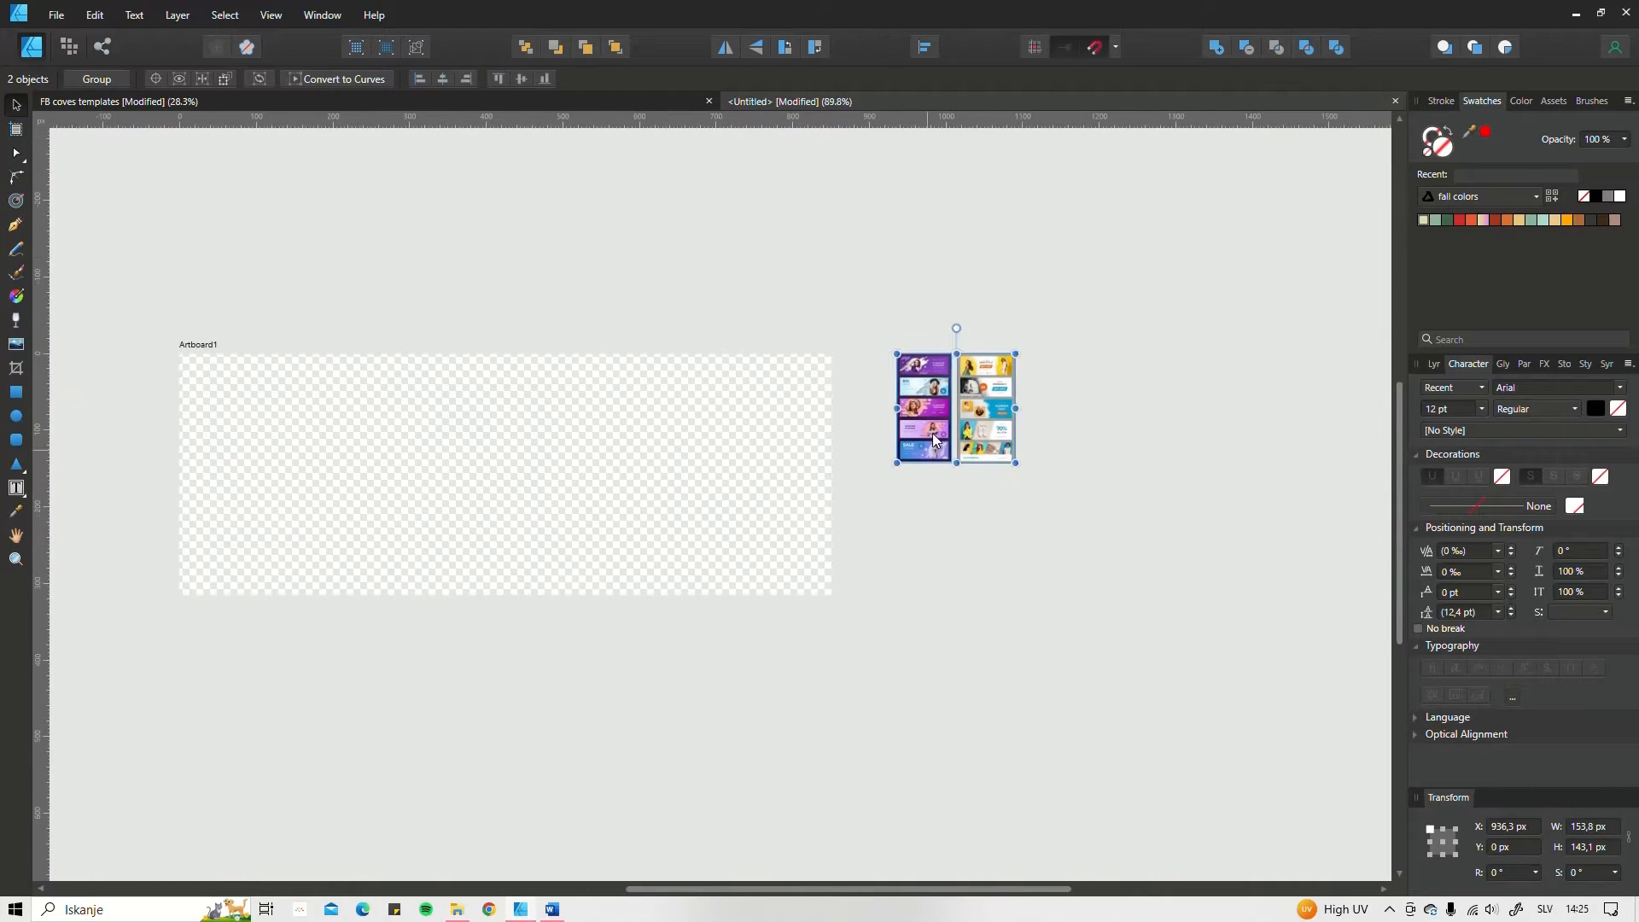
{"action": "left_click_drag", "start_coordinate": [1017, 461], "coordinate": [1225, 657]}
{"action": "left_click_drag", "start_coordinate": [724, 641], "coordinate": [757, 622]}
{"action": "left_click", "coordinate": [758, 622]}
Step: Draw an 851 × 315 px rectangle covering the whole artboard and remove its stroke
{"action": "scroll", "coordinate": [1009, 478], "scroll_direction": "up", "scroll_amount": 2}
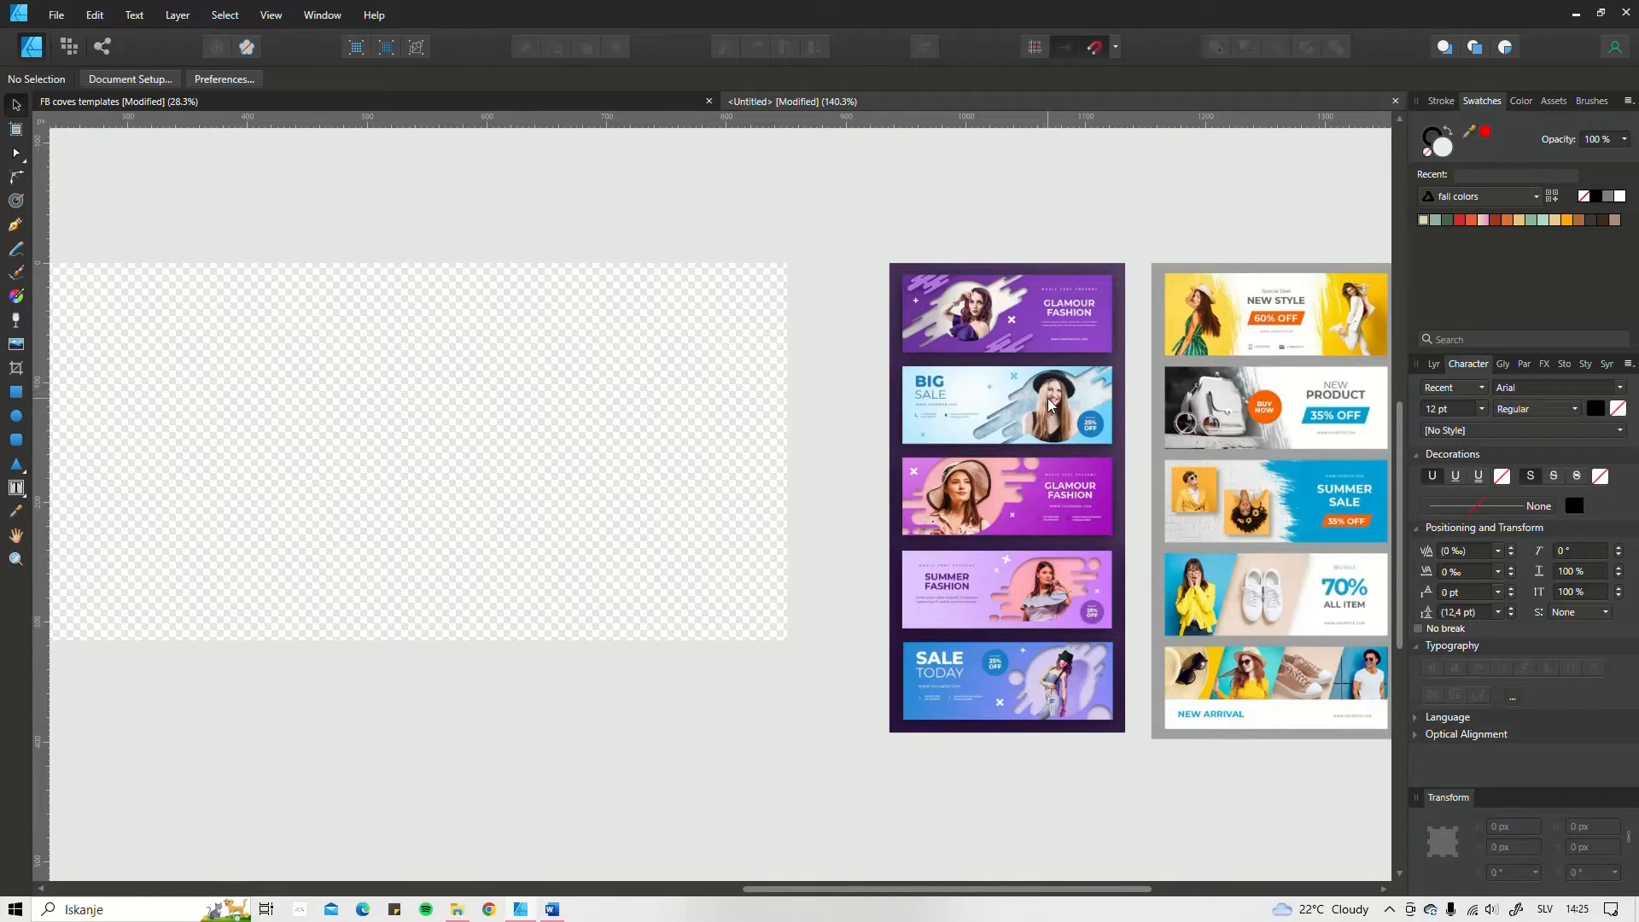
{"action": "left_click_drag", "start_coordinate": [793, 496], "coordinate": [990, 469]}
{"action": "scroll", "coordinate": [990, 469], "scroll_direction": "down", "scroll_amount": 2}
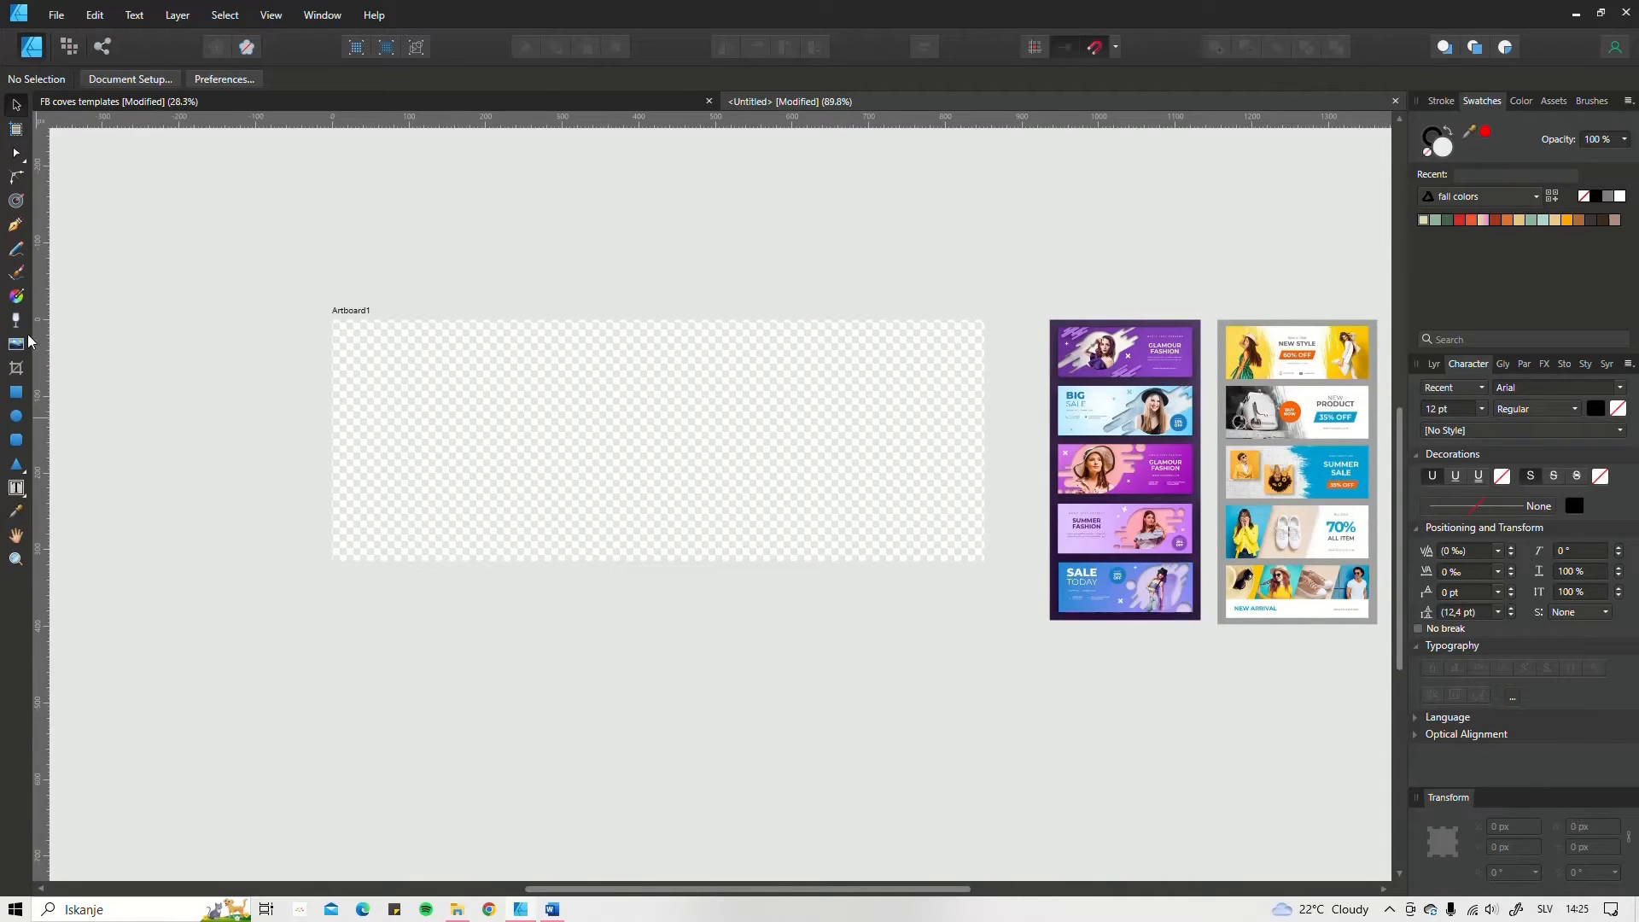
{"action": "left_click", "coordinate": [16, 393]}
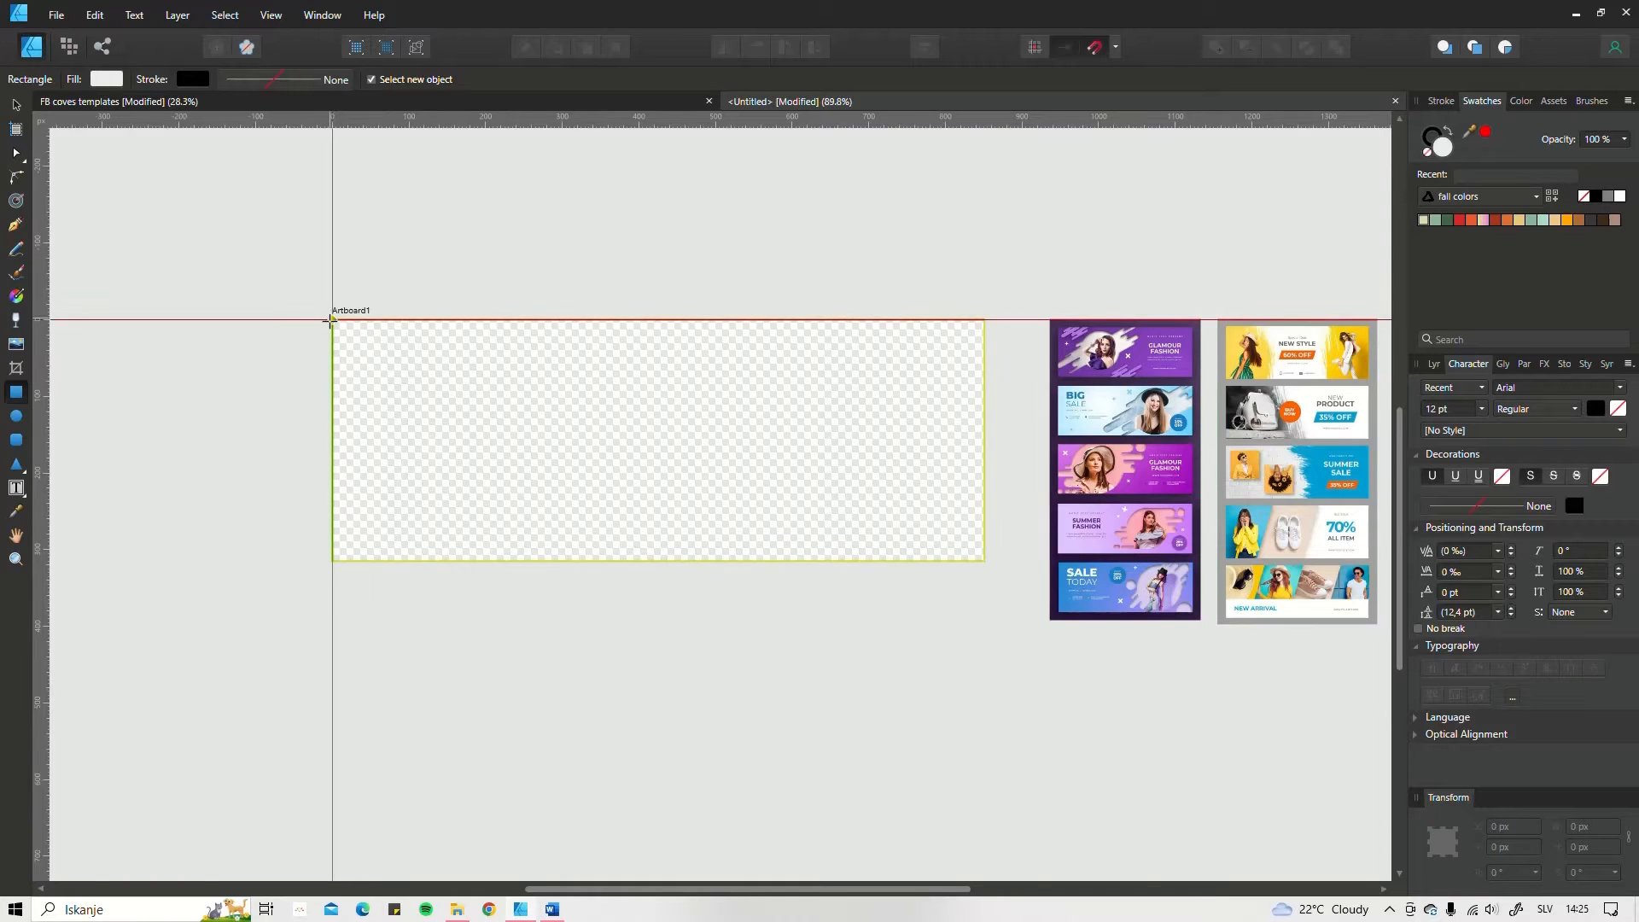
{"action": "left_click_drag", "start_coordinate": [331, 320], "coordinate": [984, 560]}
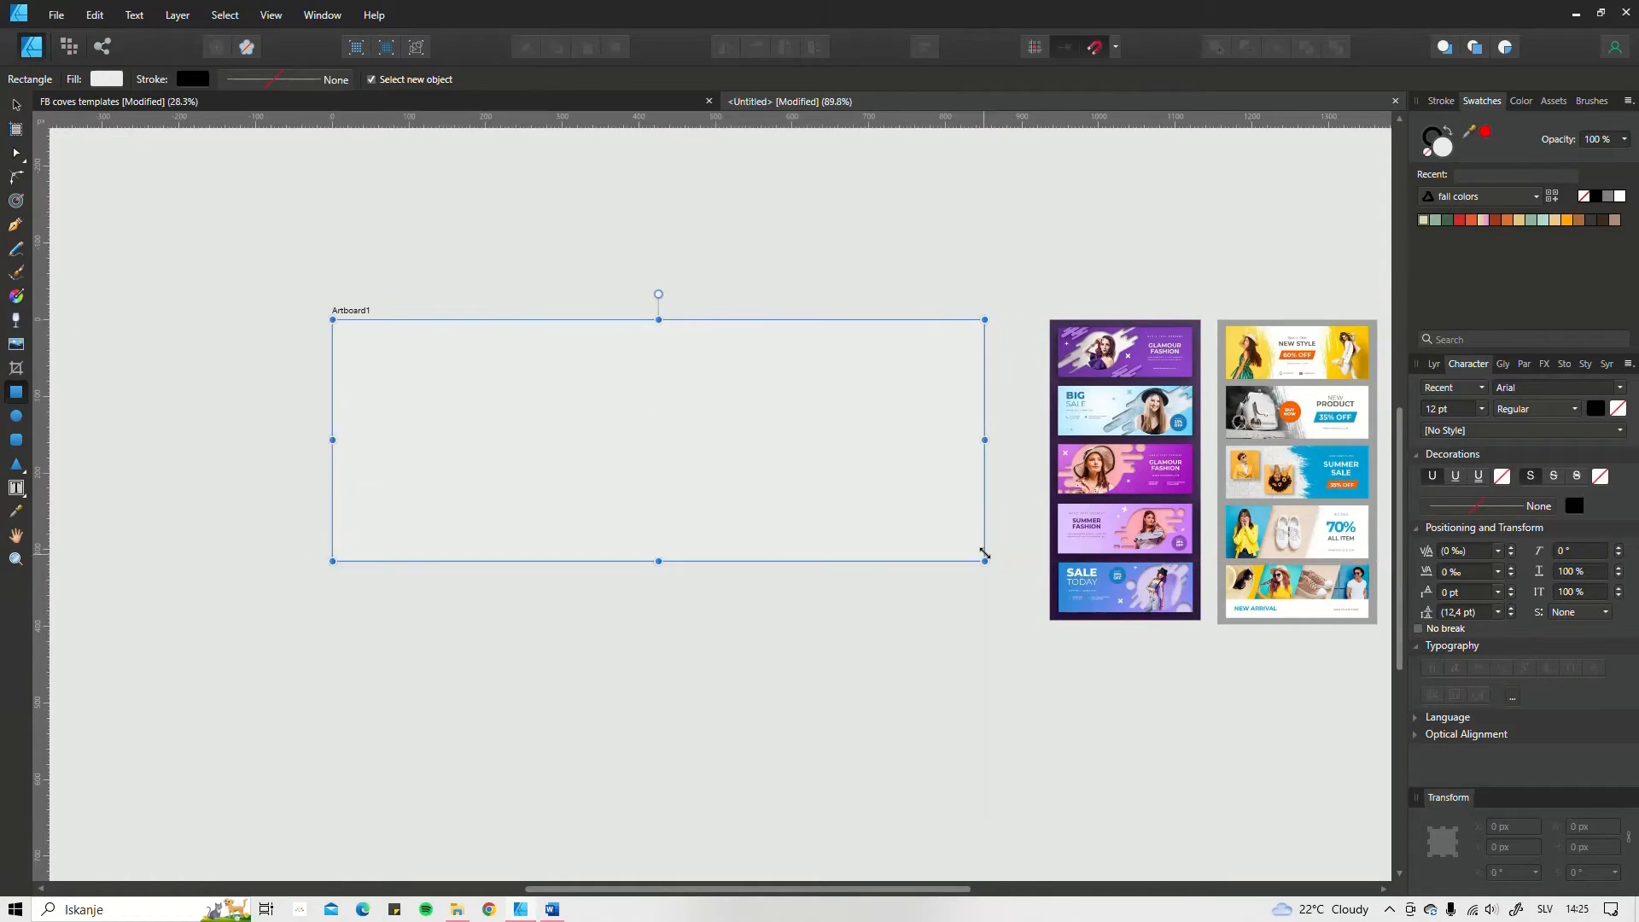
{"action": "left_click", "coordinate": [1428, 153]}
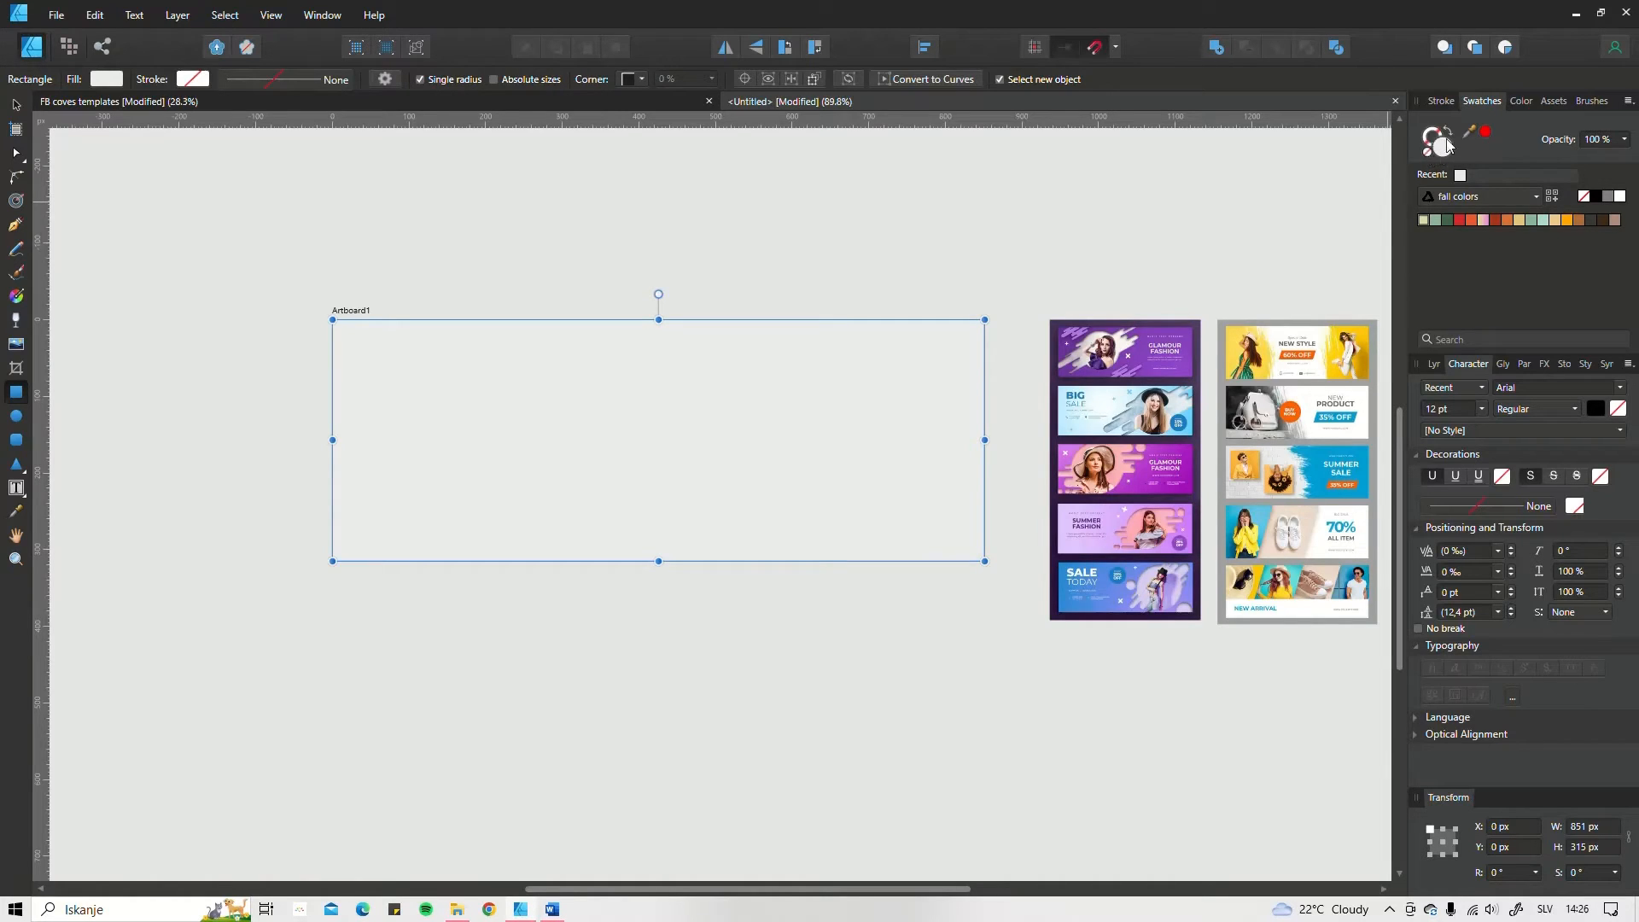
Step: Fill the background rectangle with the light pink swatch from the pastels palette
{"action": "left_click", "coordinate": [1525, 195]}
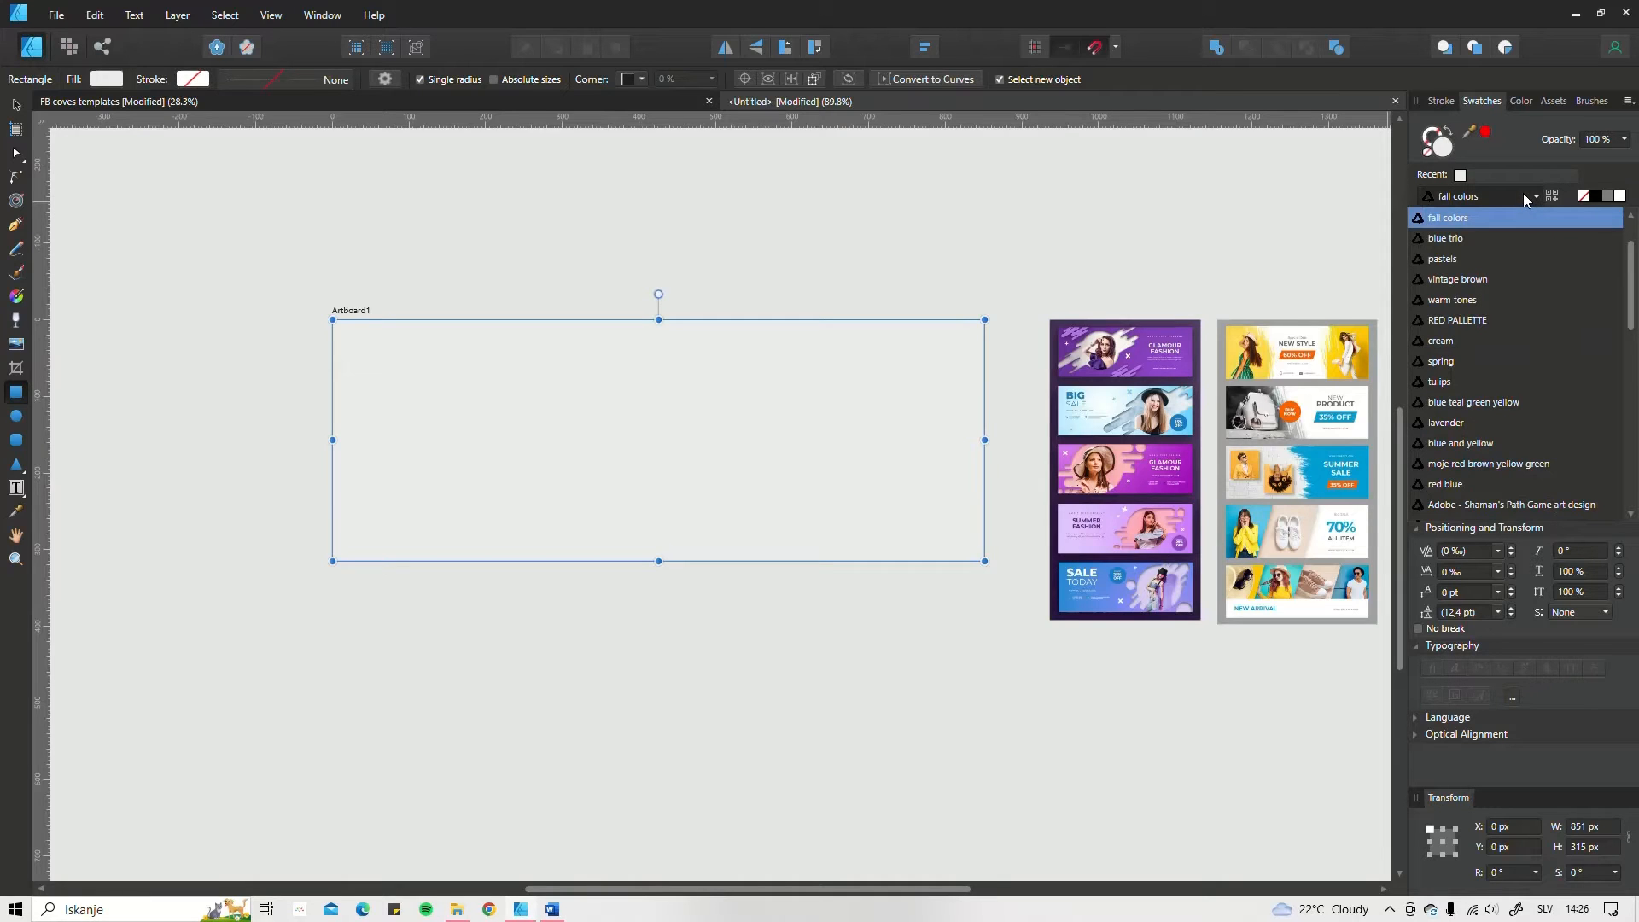
{"action": "left_click", "coordinate": [1496, 258]}
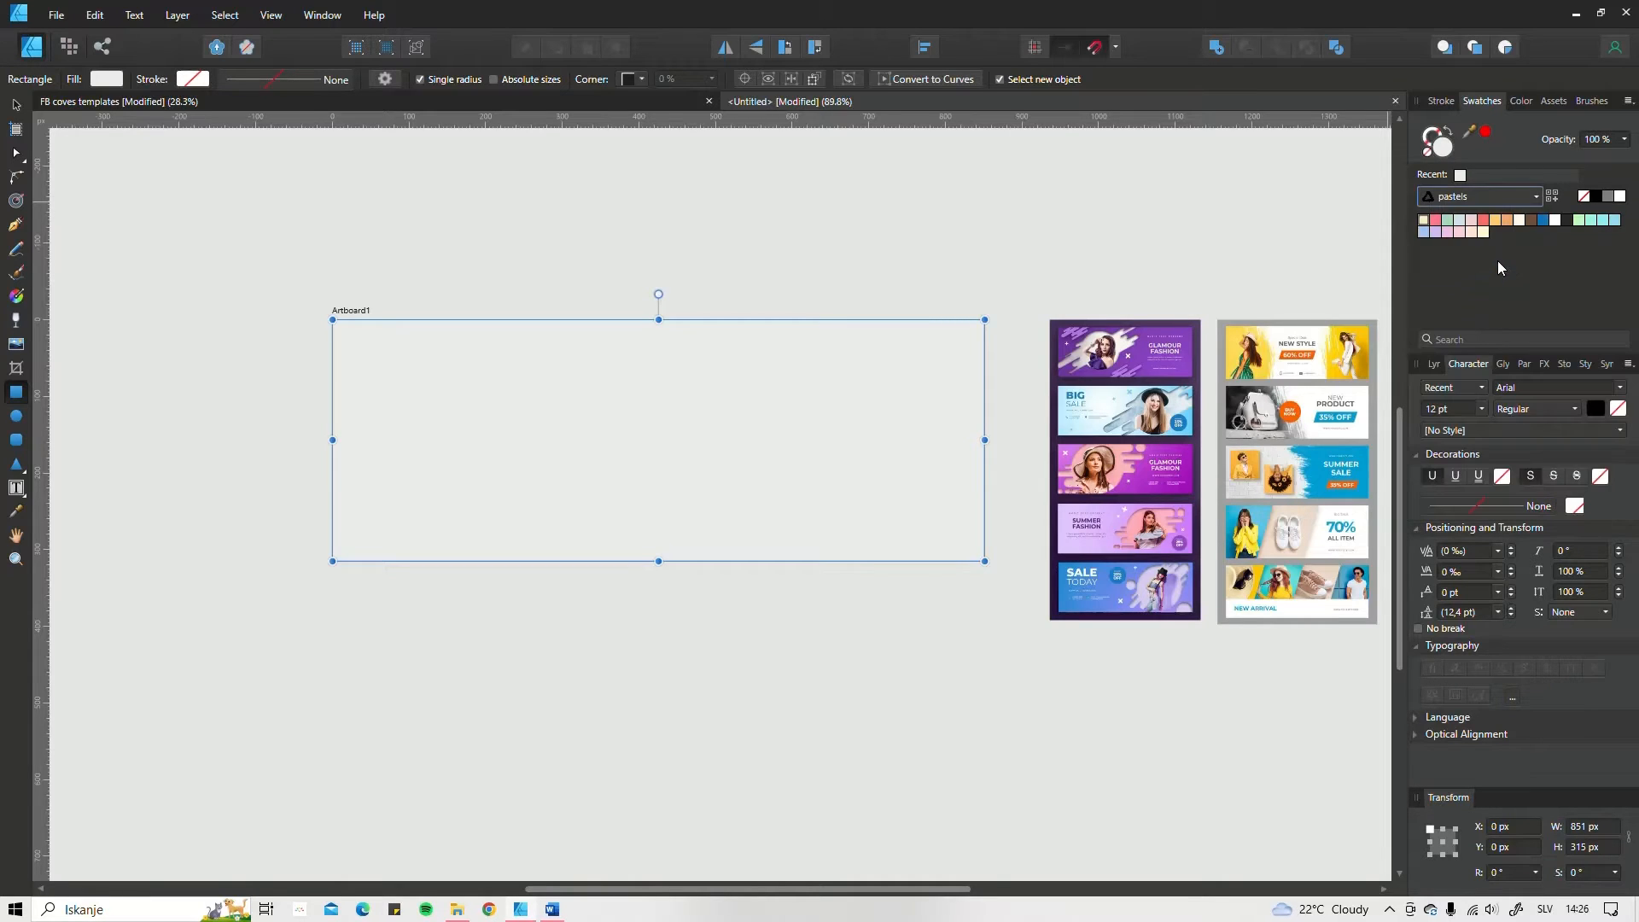
{"action": "left_click", "coordinate": [1451, 232]}
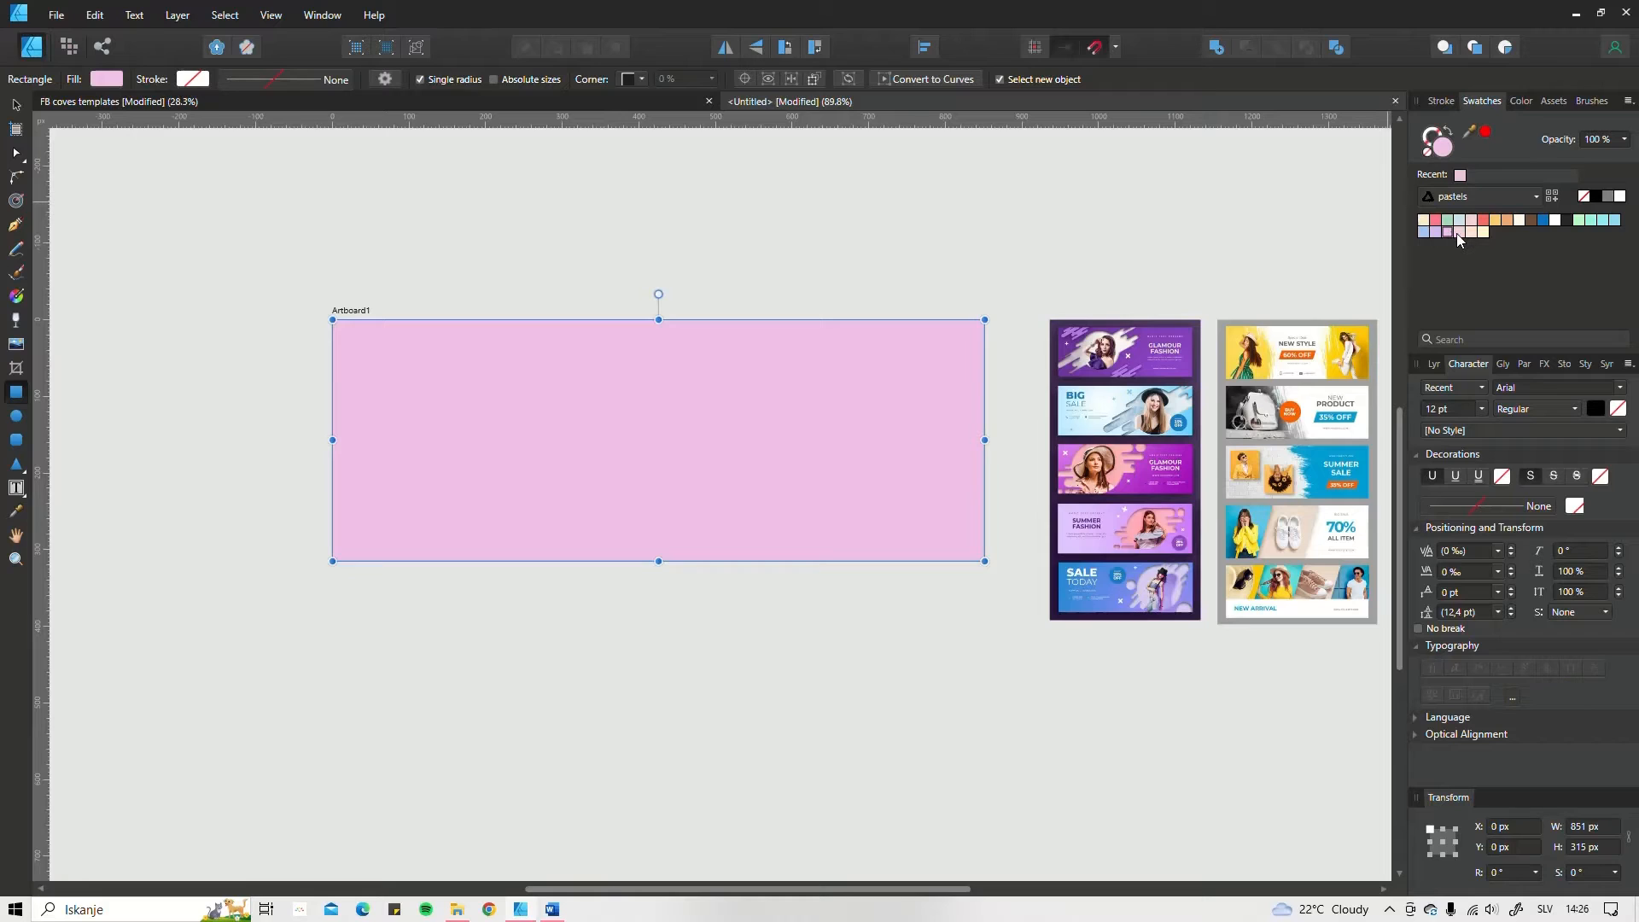
{"action": "left_click", "coordinate": [1458, 233]}
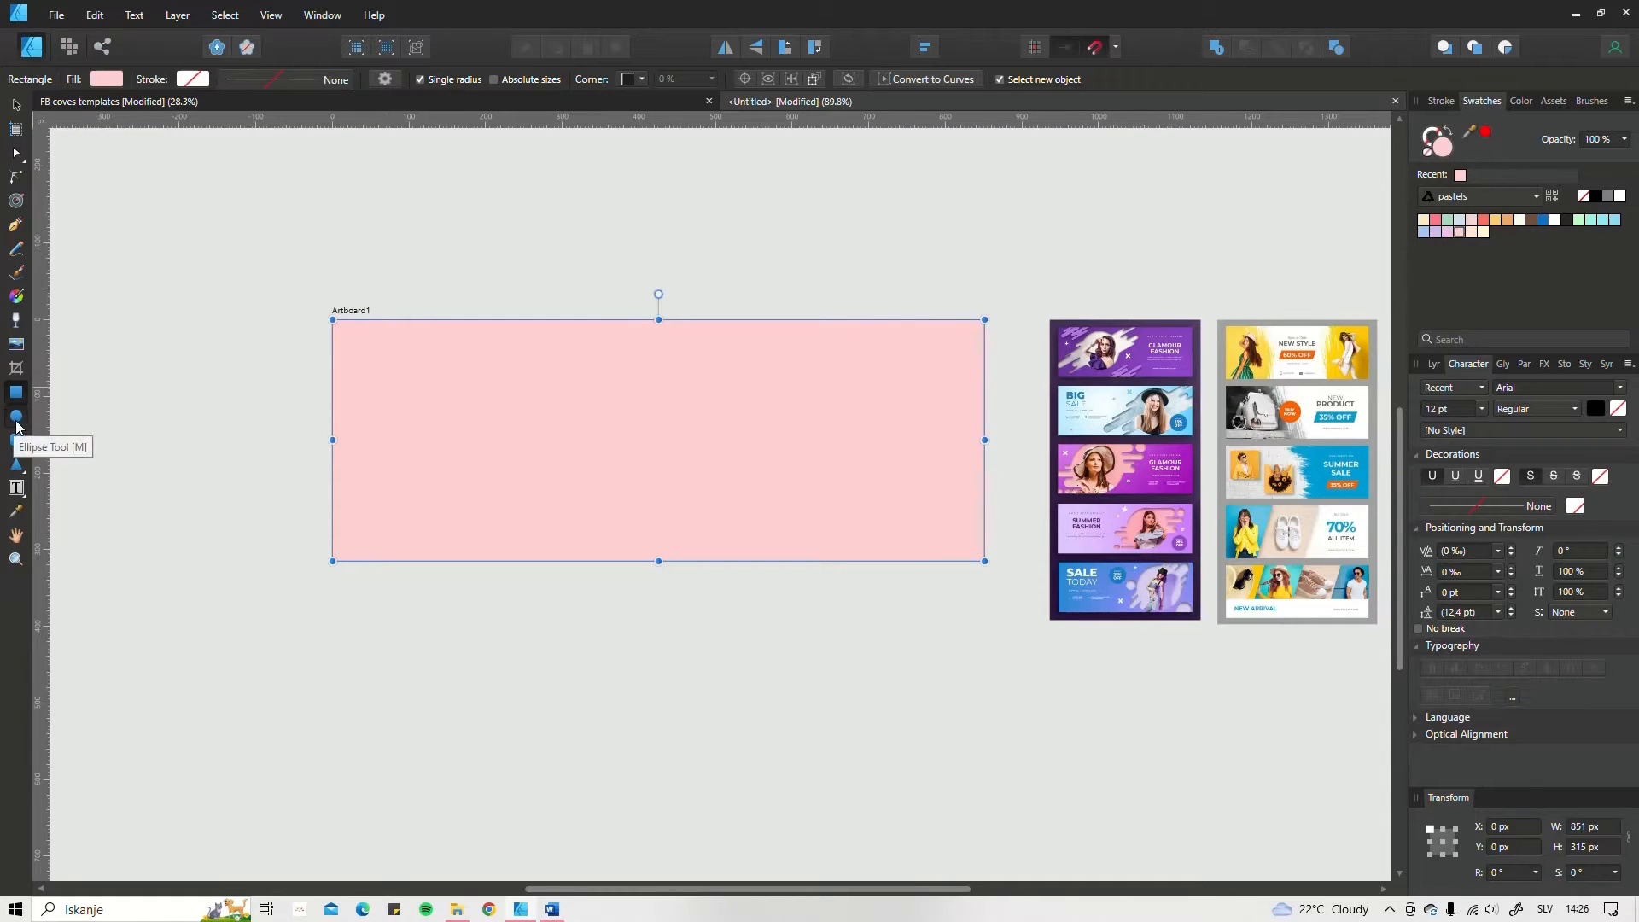
Step: Below the artboard, draw a circle about 302 × 290 px and a rounded rectangle about 164 px wide across its left edge
{"action": "scroll", "coordinate": [641, 549], "scroll_direction": "down", "scroll_amount": 5}
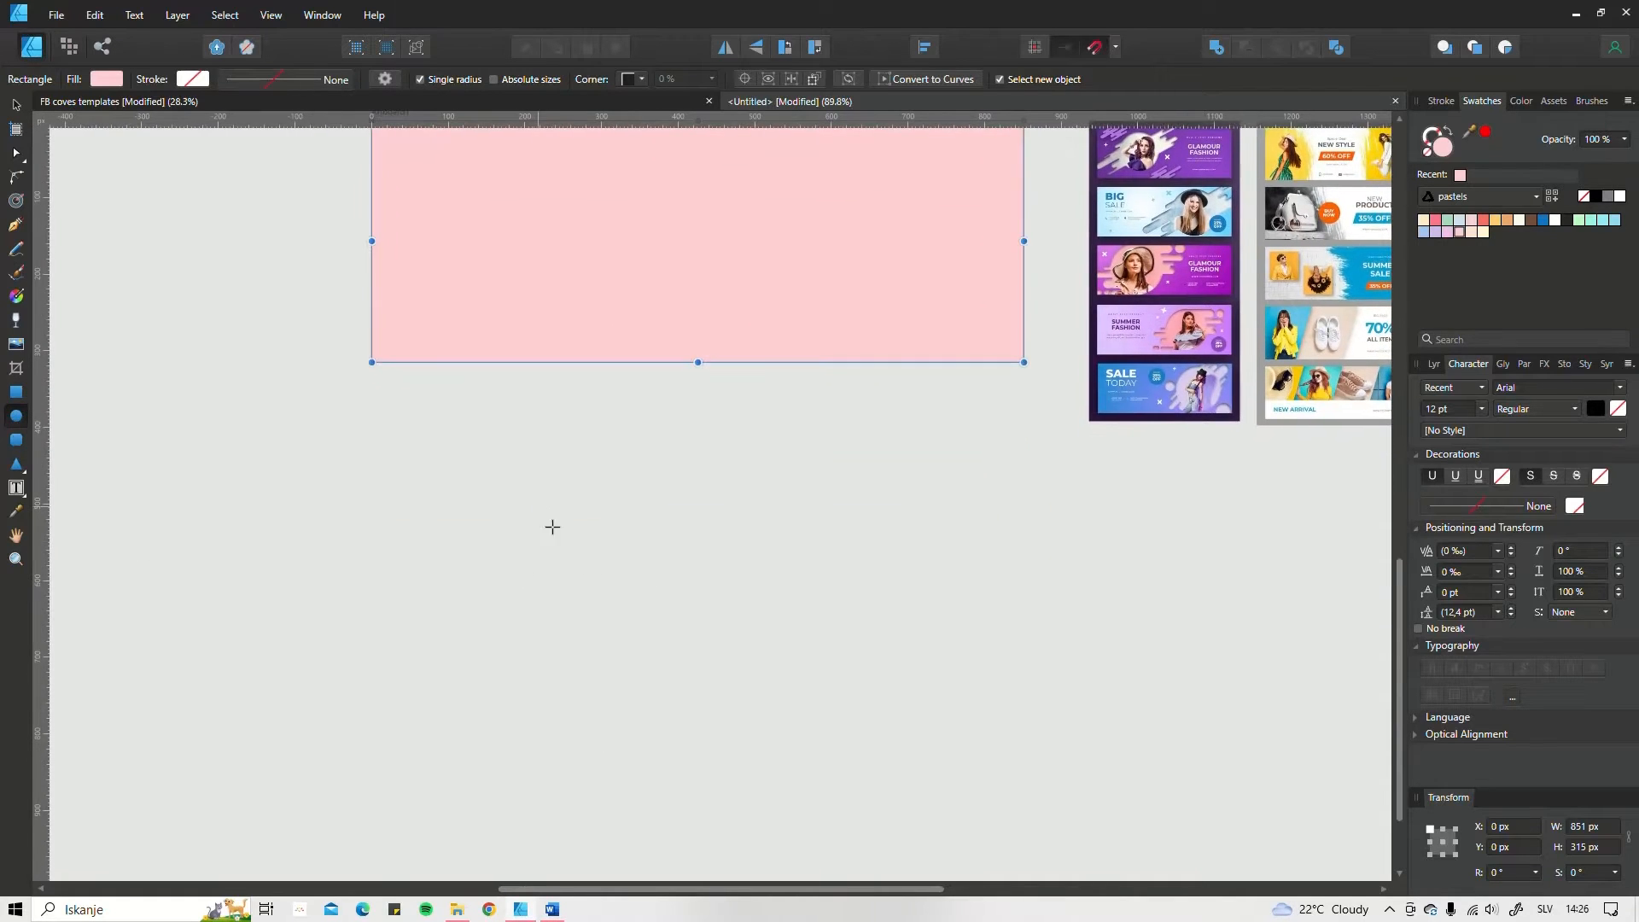
{"action": "left_click_drag", "start_coordinate": [538, 508], "coordinate": [769, 729]}
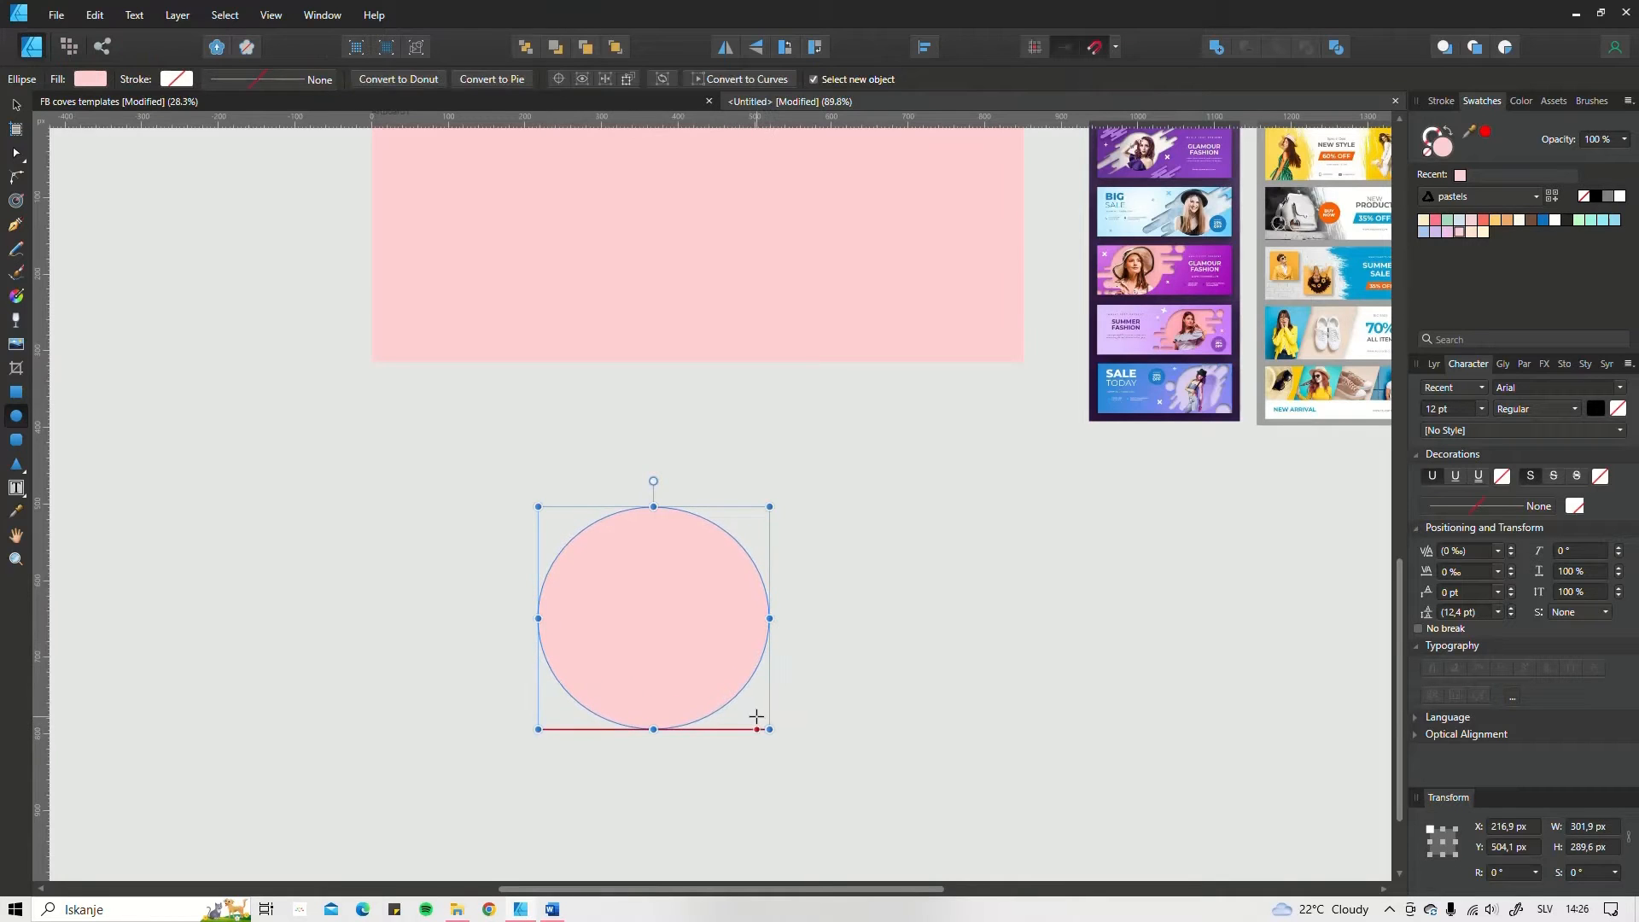
{"action": "left_click", "coordinate": [18, 443]}
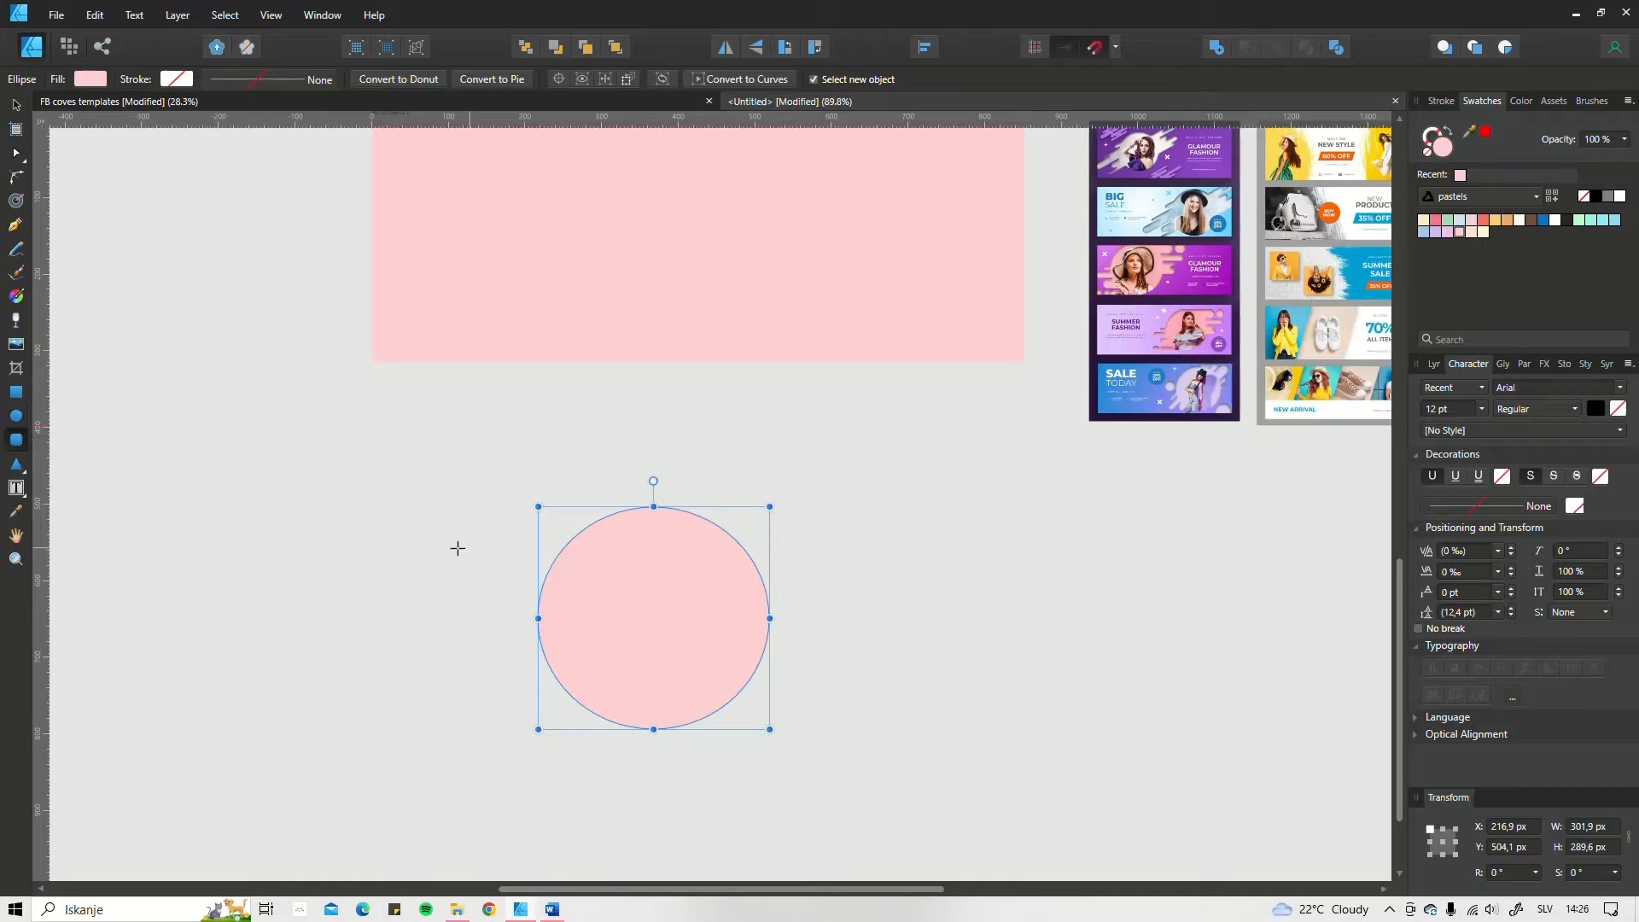
{"action": "left_click_drag", "start_coordinate": [482, 618], "coordinate": [607, 645]}
Step: Round the small bar's corners to 50% and reduce it to about 164 × 21 px across the circle's left edge
{"action": "scroll", "coordinate": [513, 632], "scroll_direction": "up", "scroll_amount": 5}
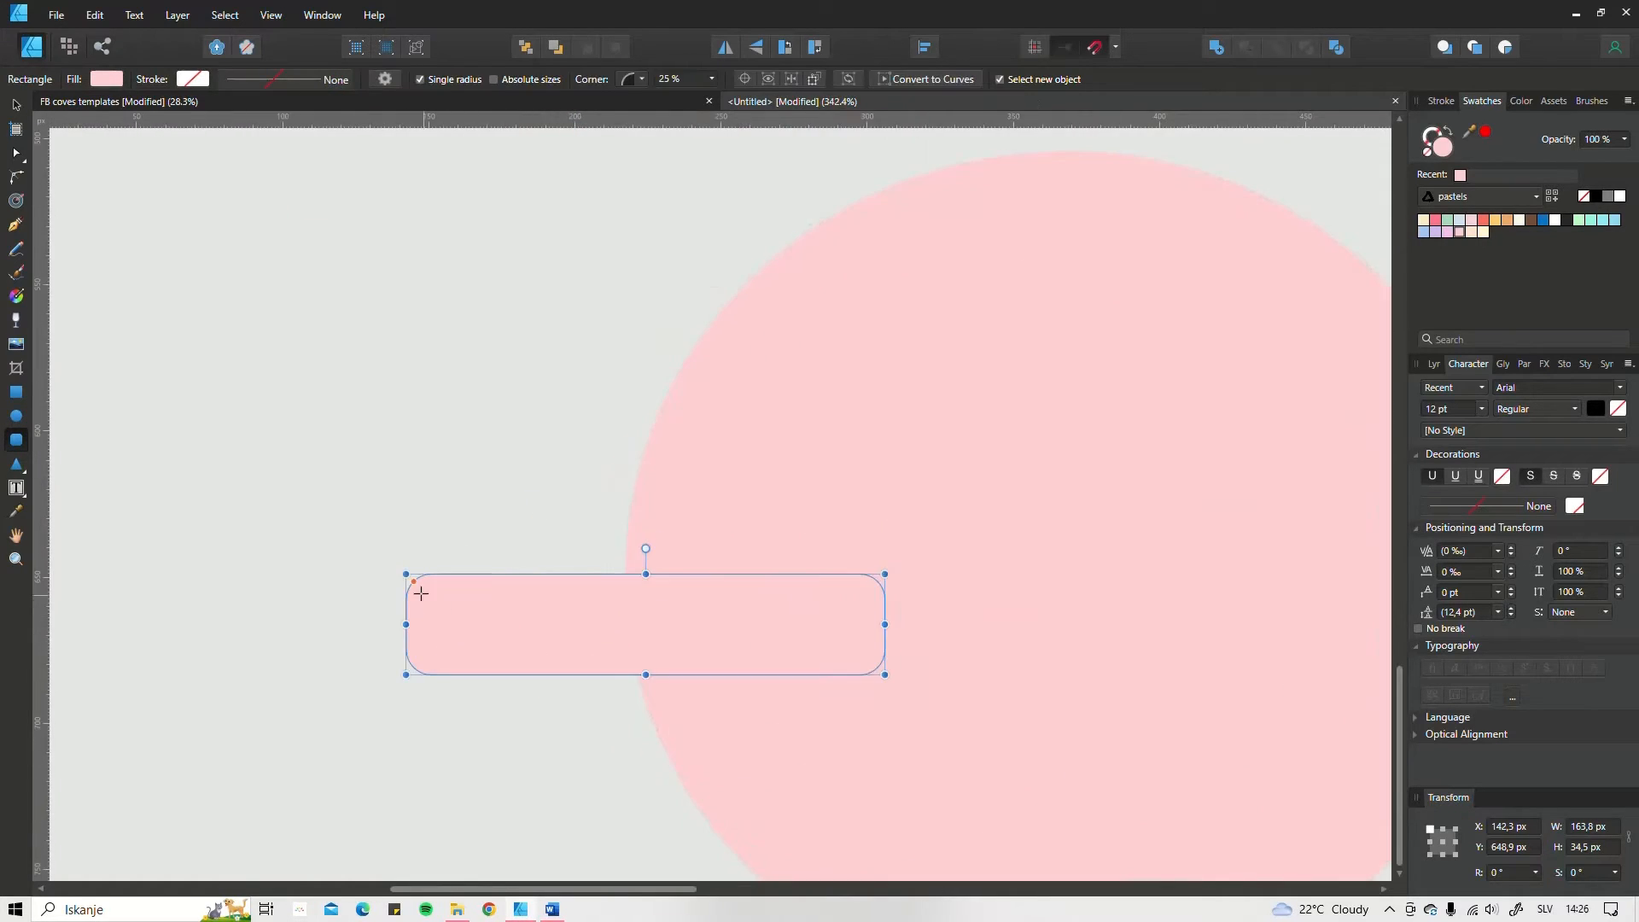
{"action": "left_click_drag", "start_coordinate": [410, 577], "coordinate": [448, 610]}
{"action": "scroll", "coordinate": [643, 669], "scroll_direction": "down", "scroll_amount": 3}
{"action": "left_click_drag", "start_coordinate": [649, 658], "coordinate": [691, 648]}
{"action": "scroll", "coordinate": [648, 648], "scroll_direction": "down", "scroll_amount": 3}
{"action": "scroll", "coordinate": [656, 646], "scroll_direction": "up", "scroll_amount": 1}
{"action": "key", "text": "v"}
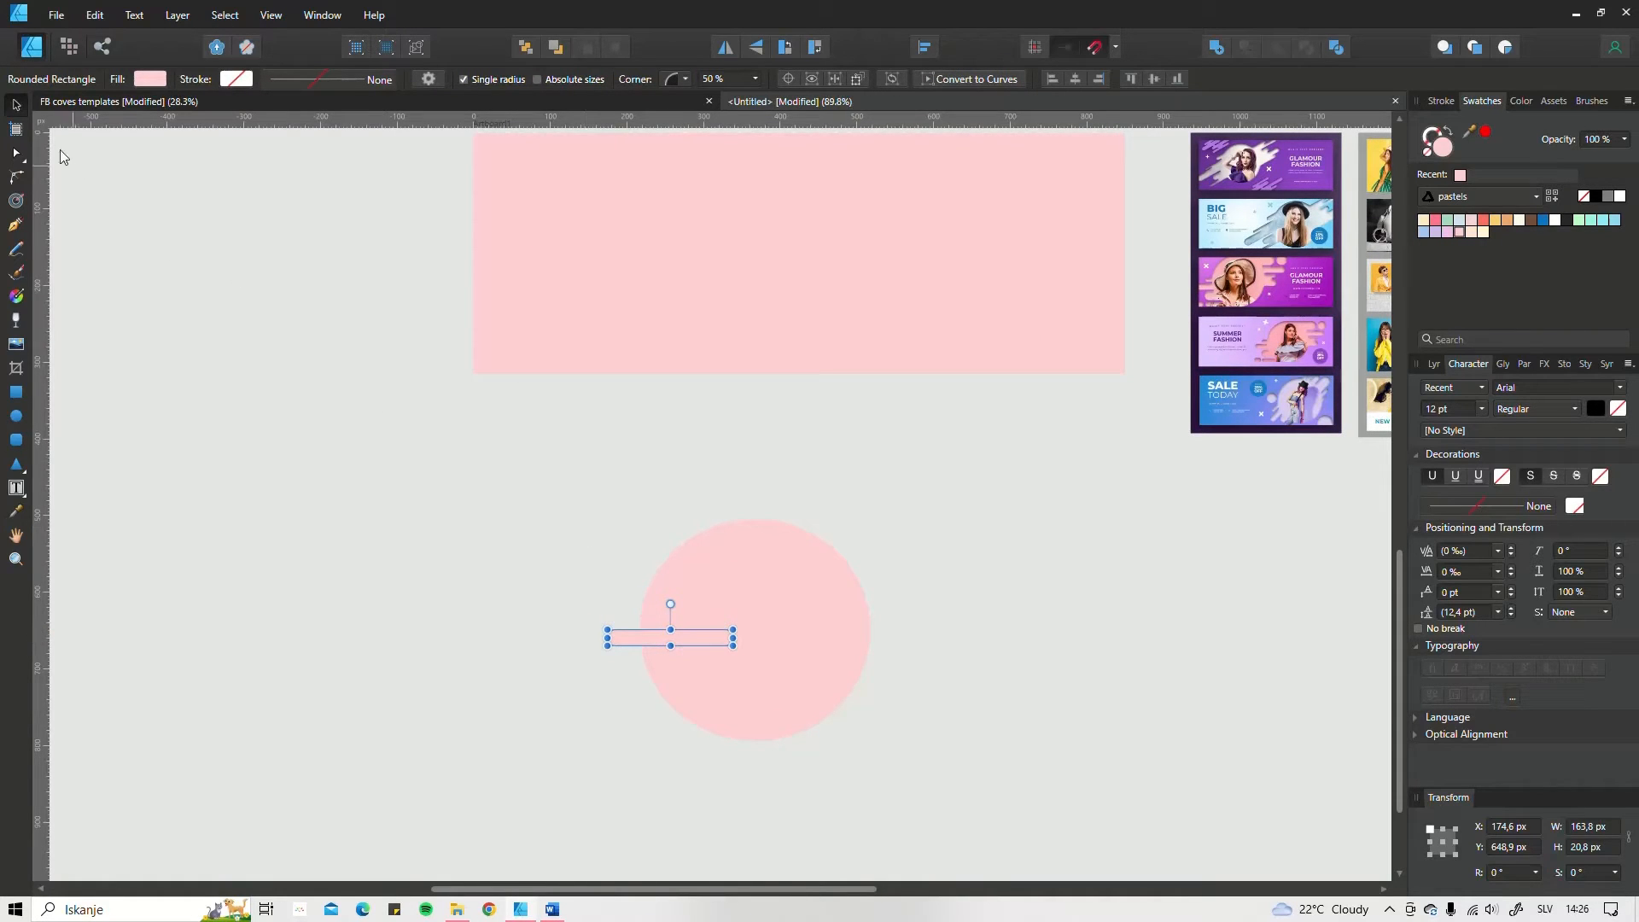
Step: Draw a second bar about 232 × 48 px just below the first and give it rounded corners of 50%
{"action": "left_click", "coordinate": [15, 105]}
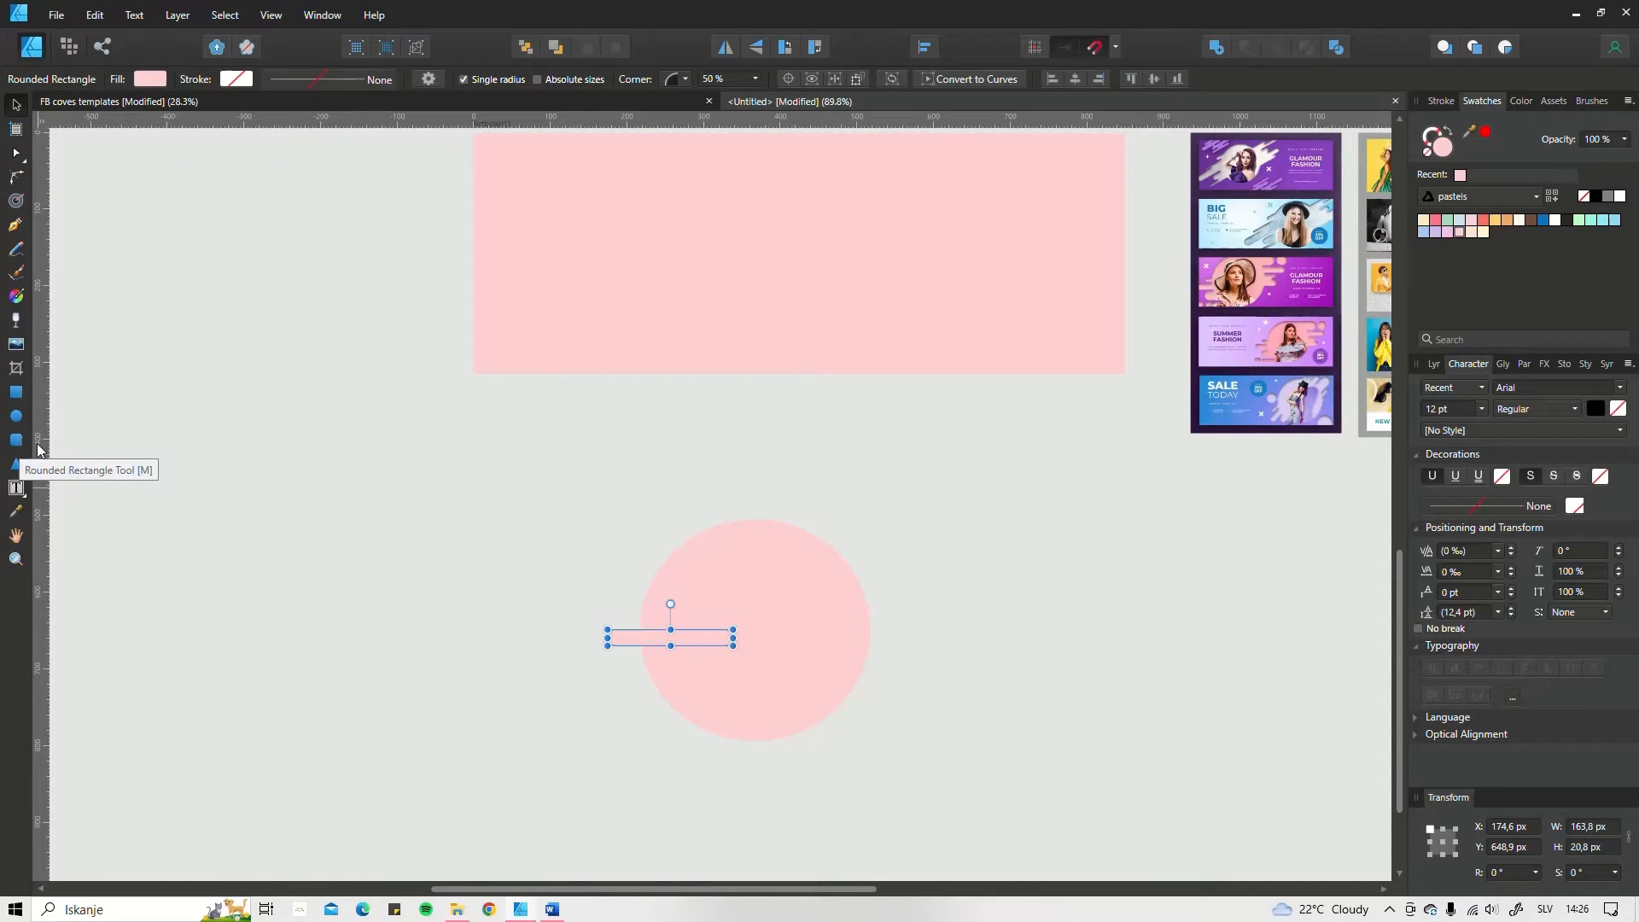
{"action": "key", "text": "m"}
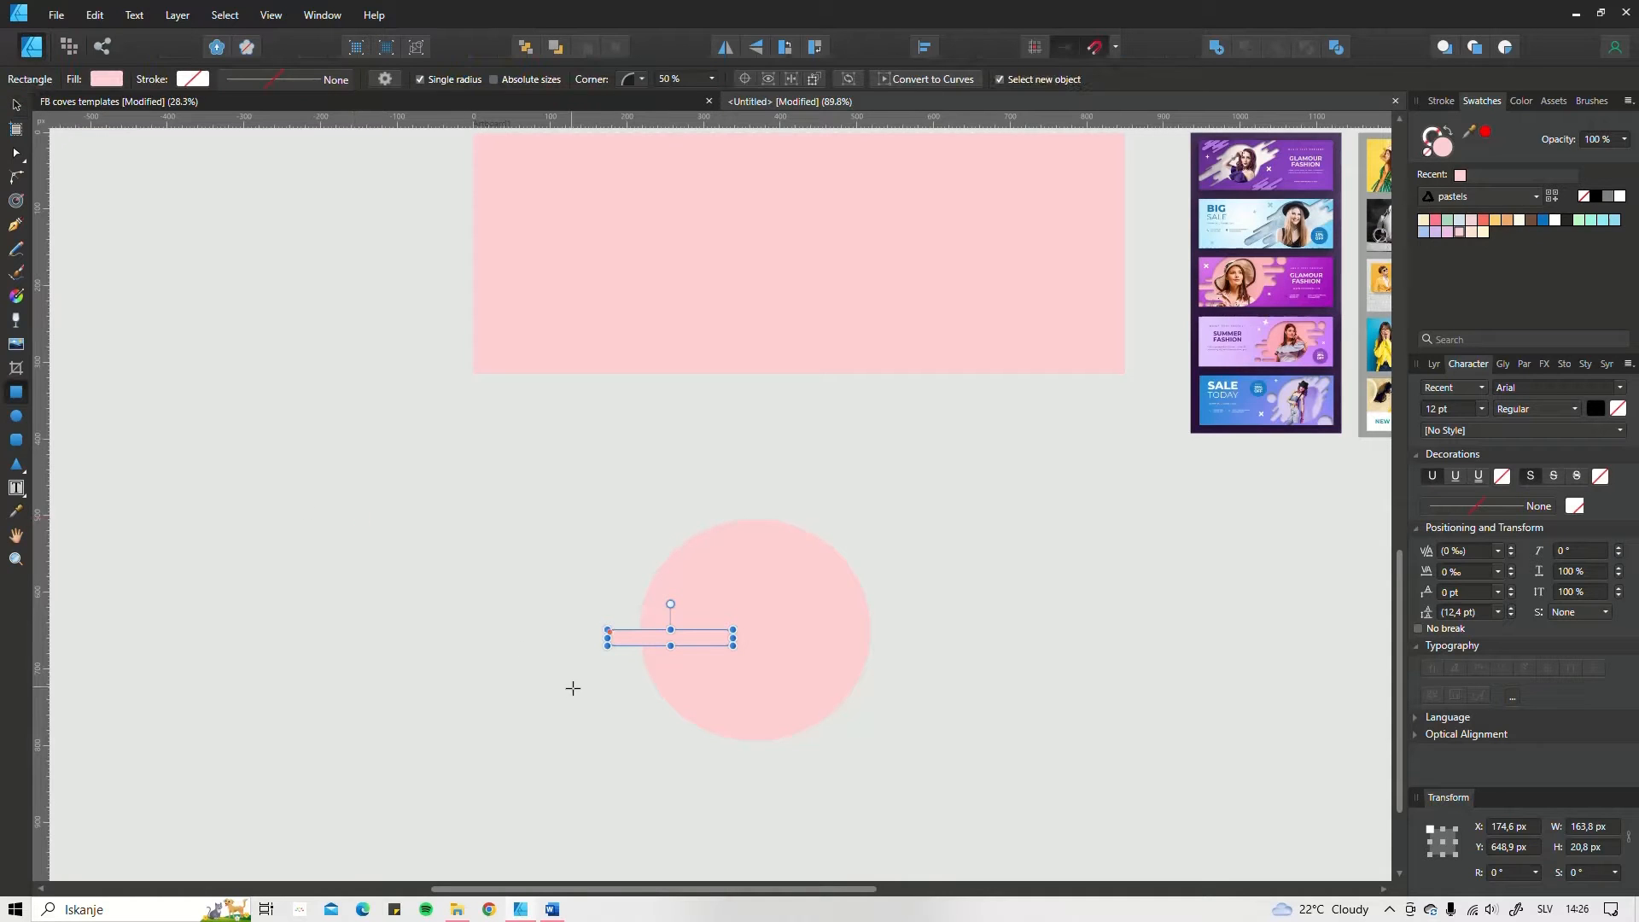
{"action": "left_click_drag", "start_coordinate": [579, 646], "coordinate": [757, 680]}
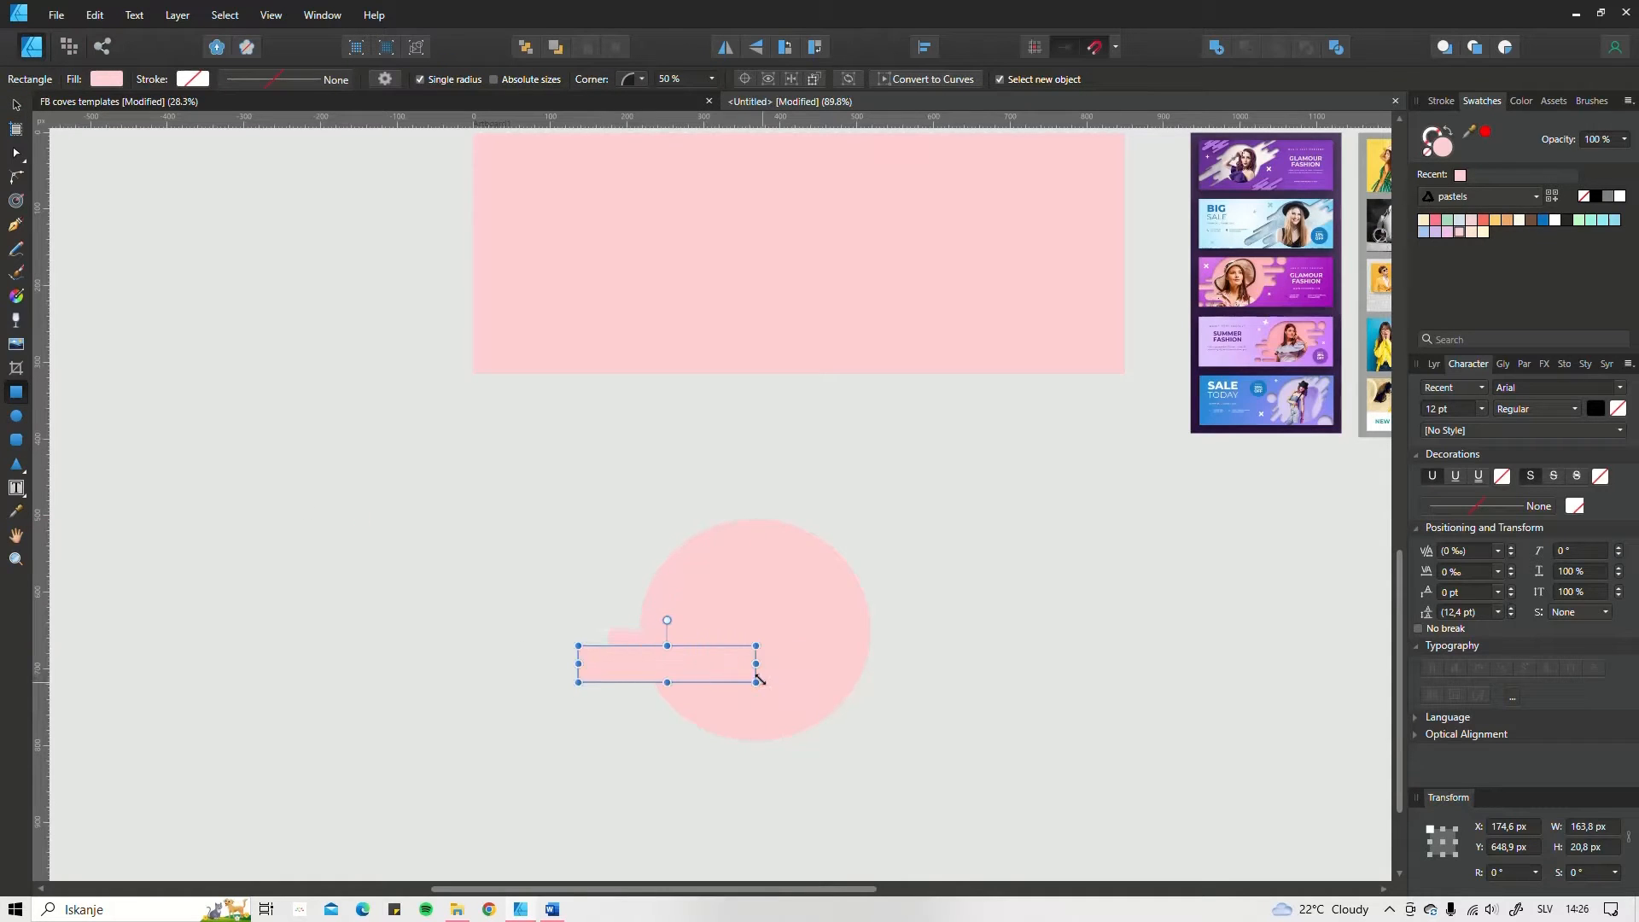
{"action": "scroll", "coordinate": [583, 659], "scroll_direction": "up", "scroll_amount": 6}
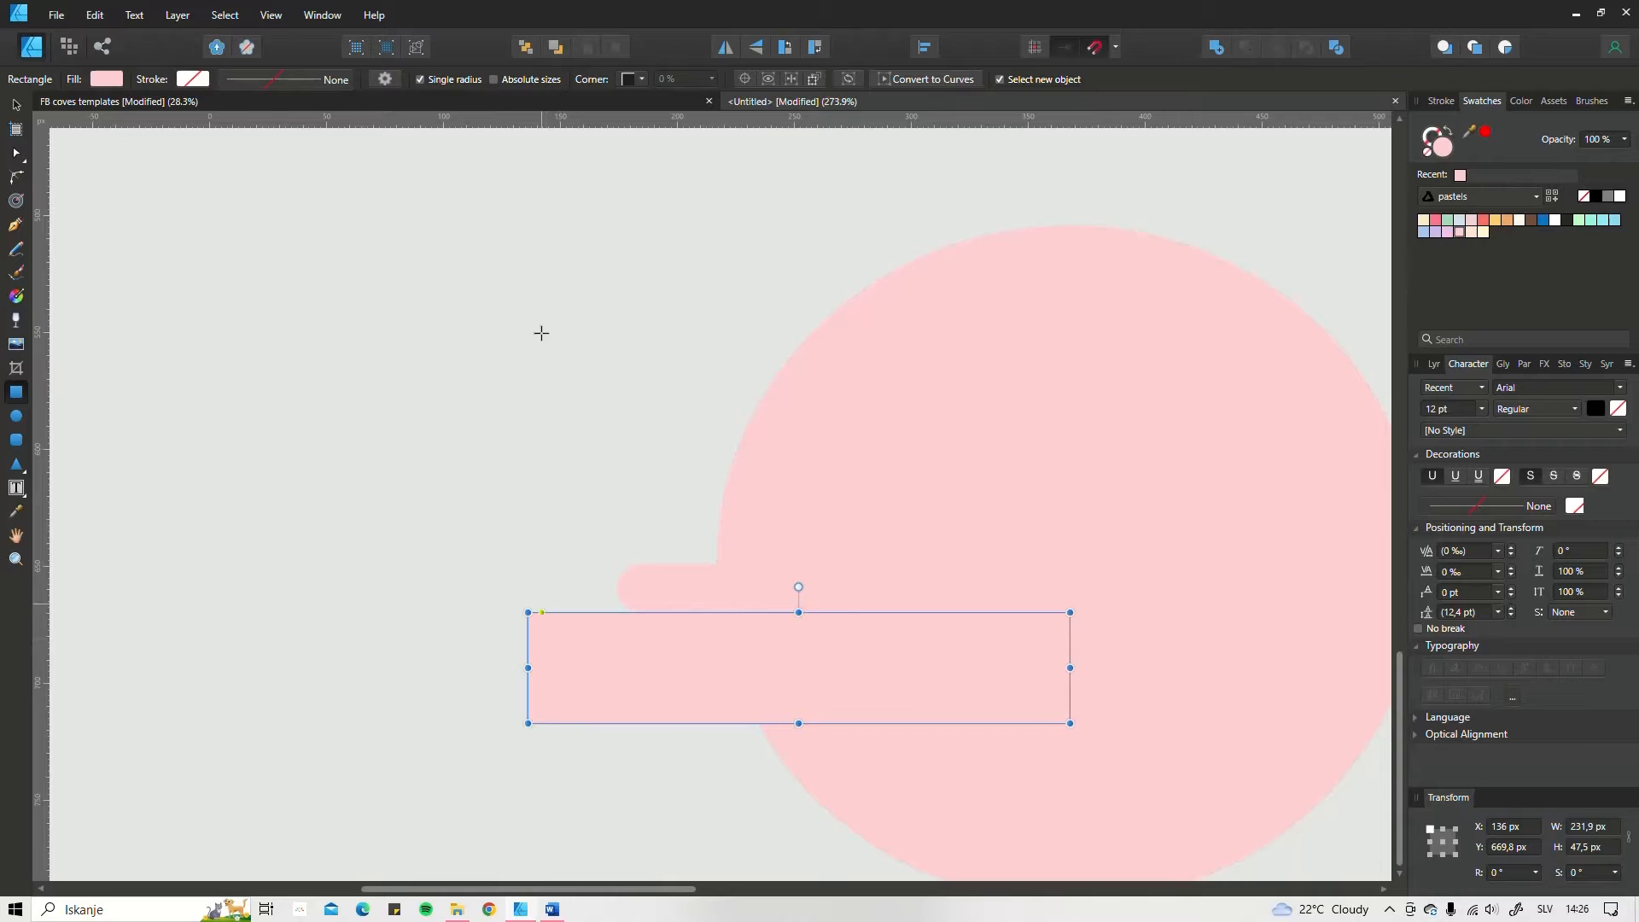
{"action": "left_click", "coordinate": [629, 78]}
{"action": "left_click", "coordinate": [642, 117]}
{"action": "left_click", "coordinate": [713, 80]}
{"action": "left_click_drag", "start_coordinate": [703, 97], "coordinate": [832, 135]}
{"action": "scroll", "coordinate": [741, 615], "scroll_direction": "down", "scroll_amount": 2}
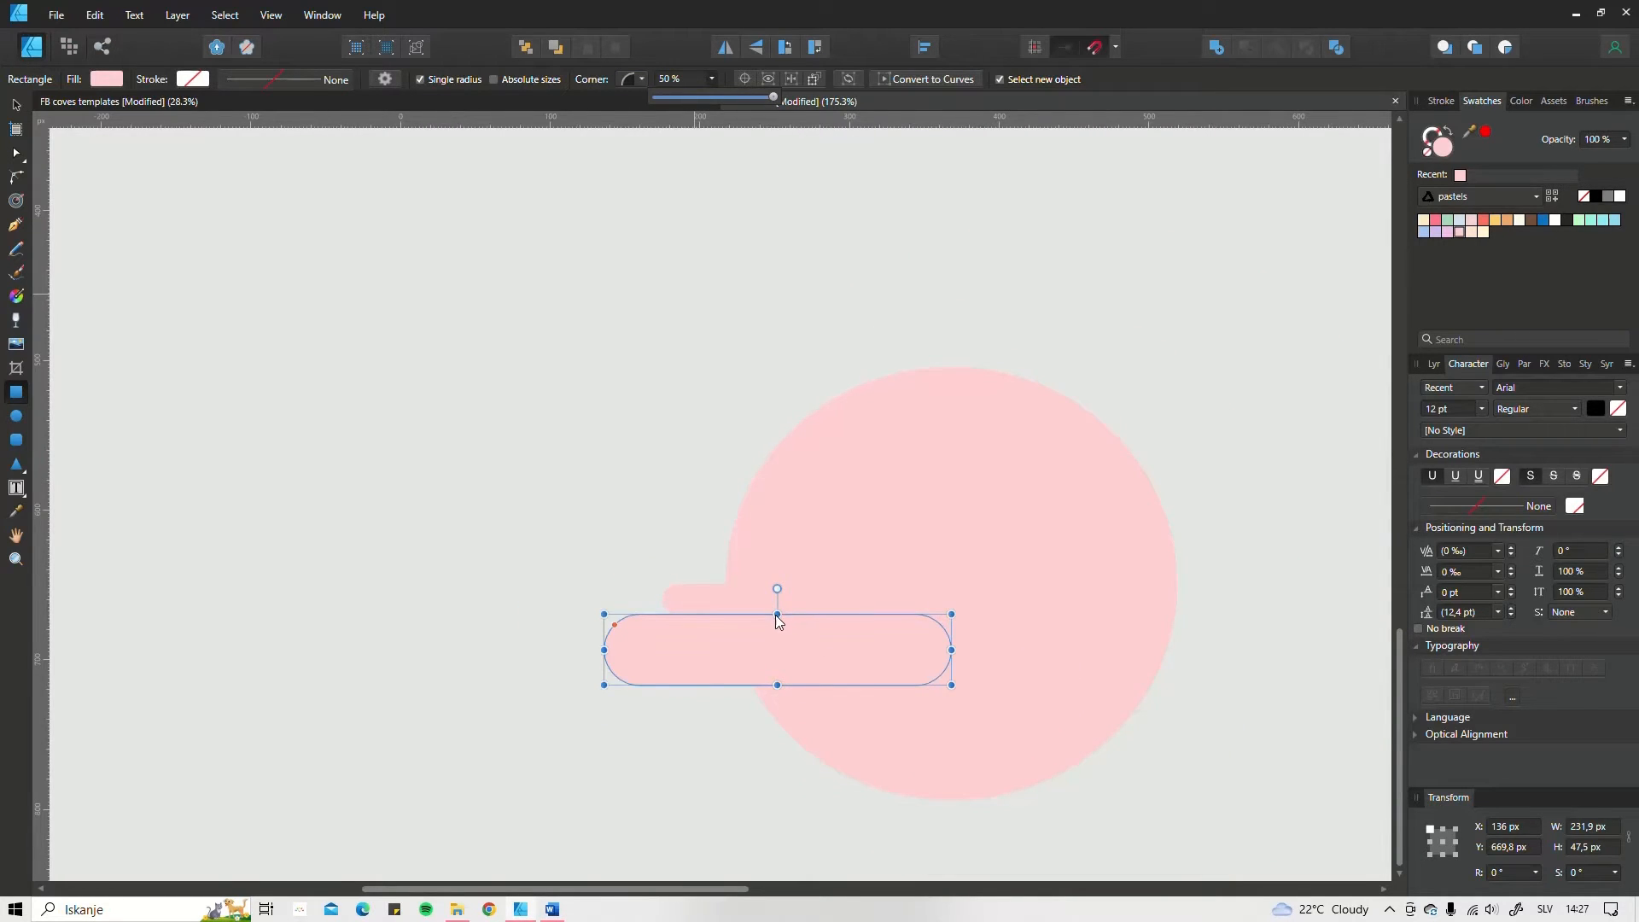
Step: Thin the second bar to about 34 px high and, with snapping off, place it at about X 112, Y 675 px
{"action": "key", "text": "v"}
{"action": "left_click_drag", "start_coordinate": [777, 614], "coordinate": [795, 648]}
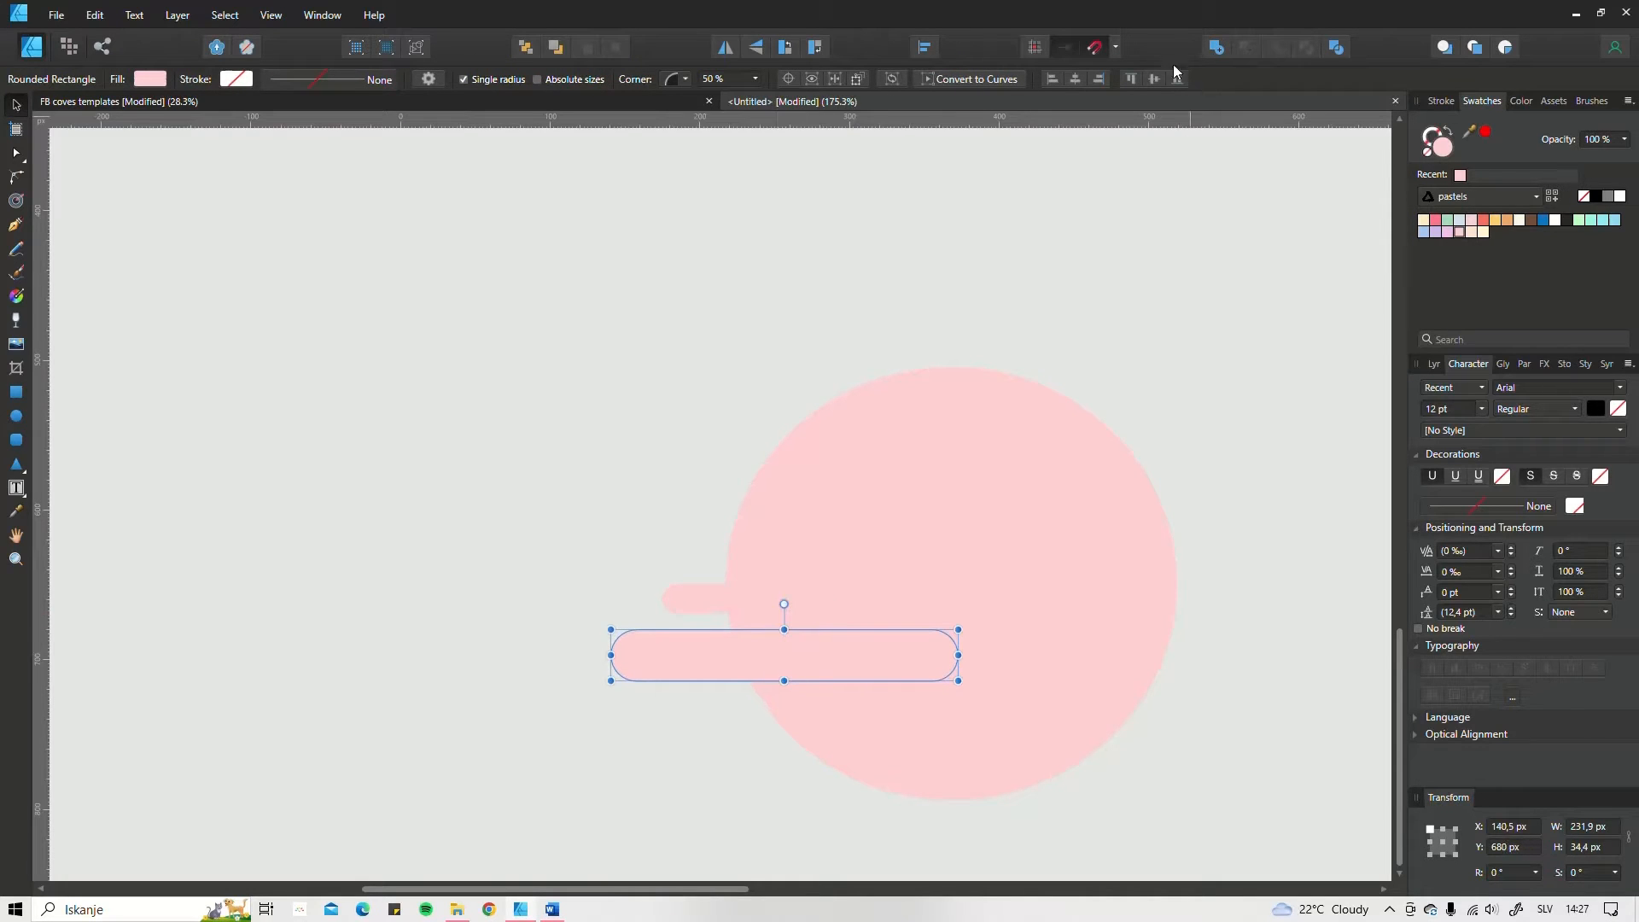
{"action": "left_click", "coordinate": [1098, 46]}
{"action": "scroll", "coordinate": [894, 515], "scroll_direction": "down", "scroll_amount": 1}
{"action": "left_click_drag", "start_coordinate": [895, 515], "coordinate": [793, 409]}
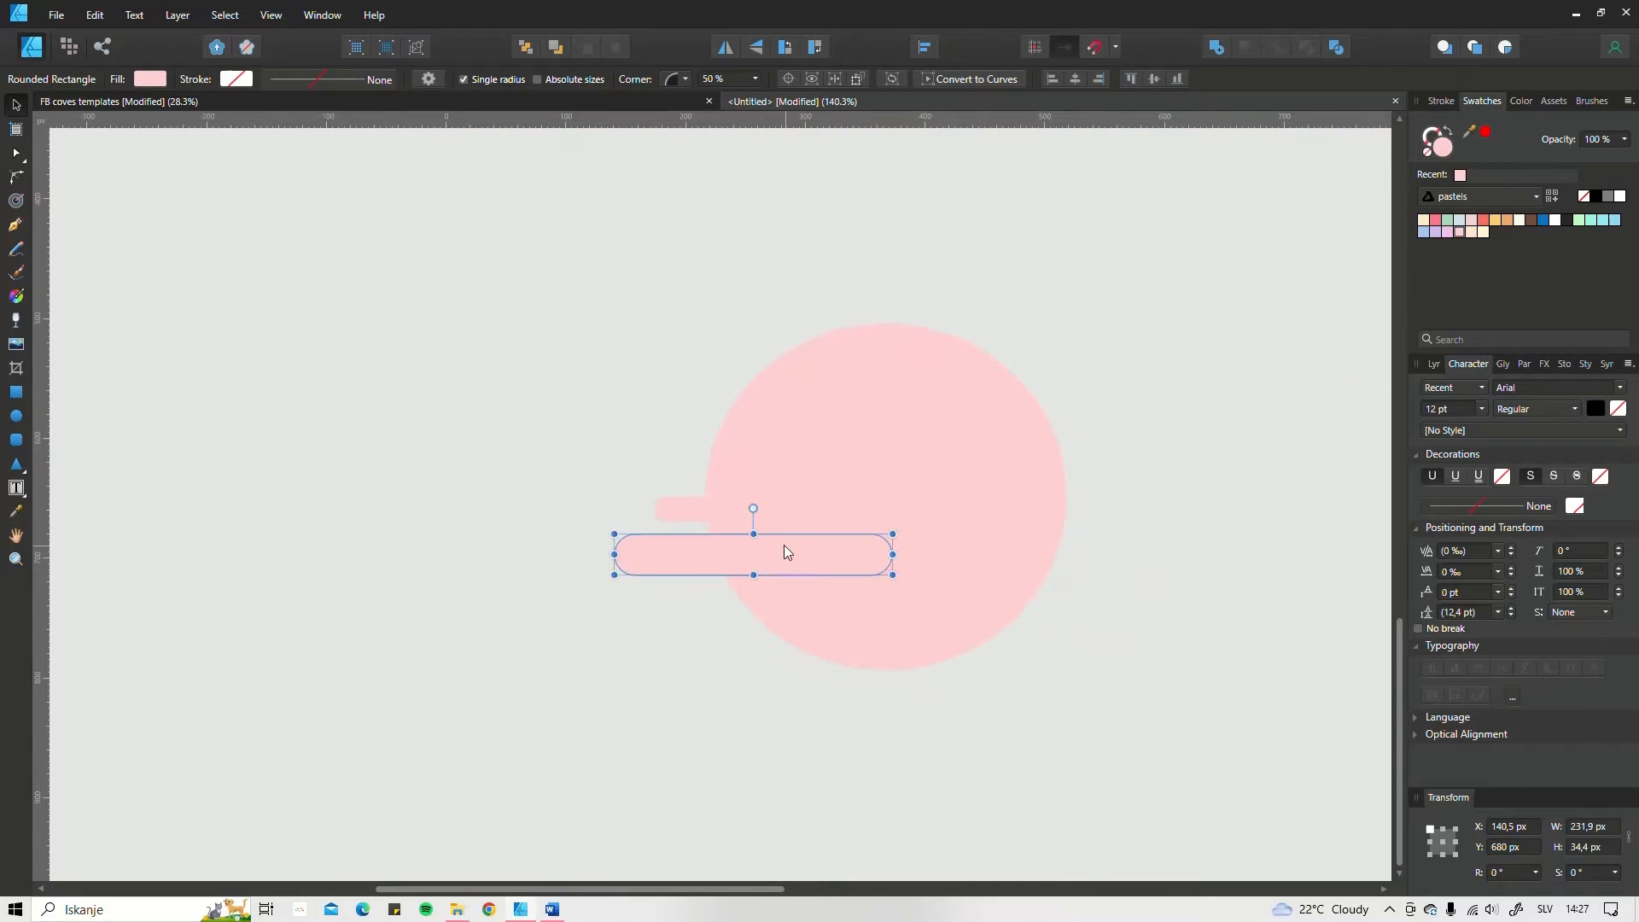
{"action": "mouse_move", "coordinate": [785, 548]}
{"action": "left_mouse_down"}
{"action": "mouse_move", "coordinate": [745, 553]}
{"action": "mouse_move", "coordinate": [764, 535]}
{"action": "left_mouse_up"}
{"action": "left_click", "coordinate": [754, 530]}
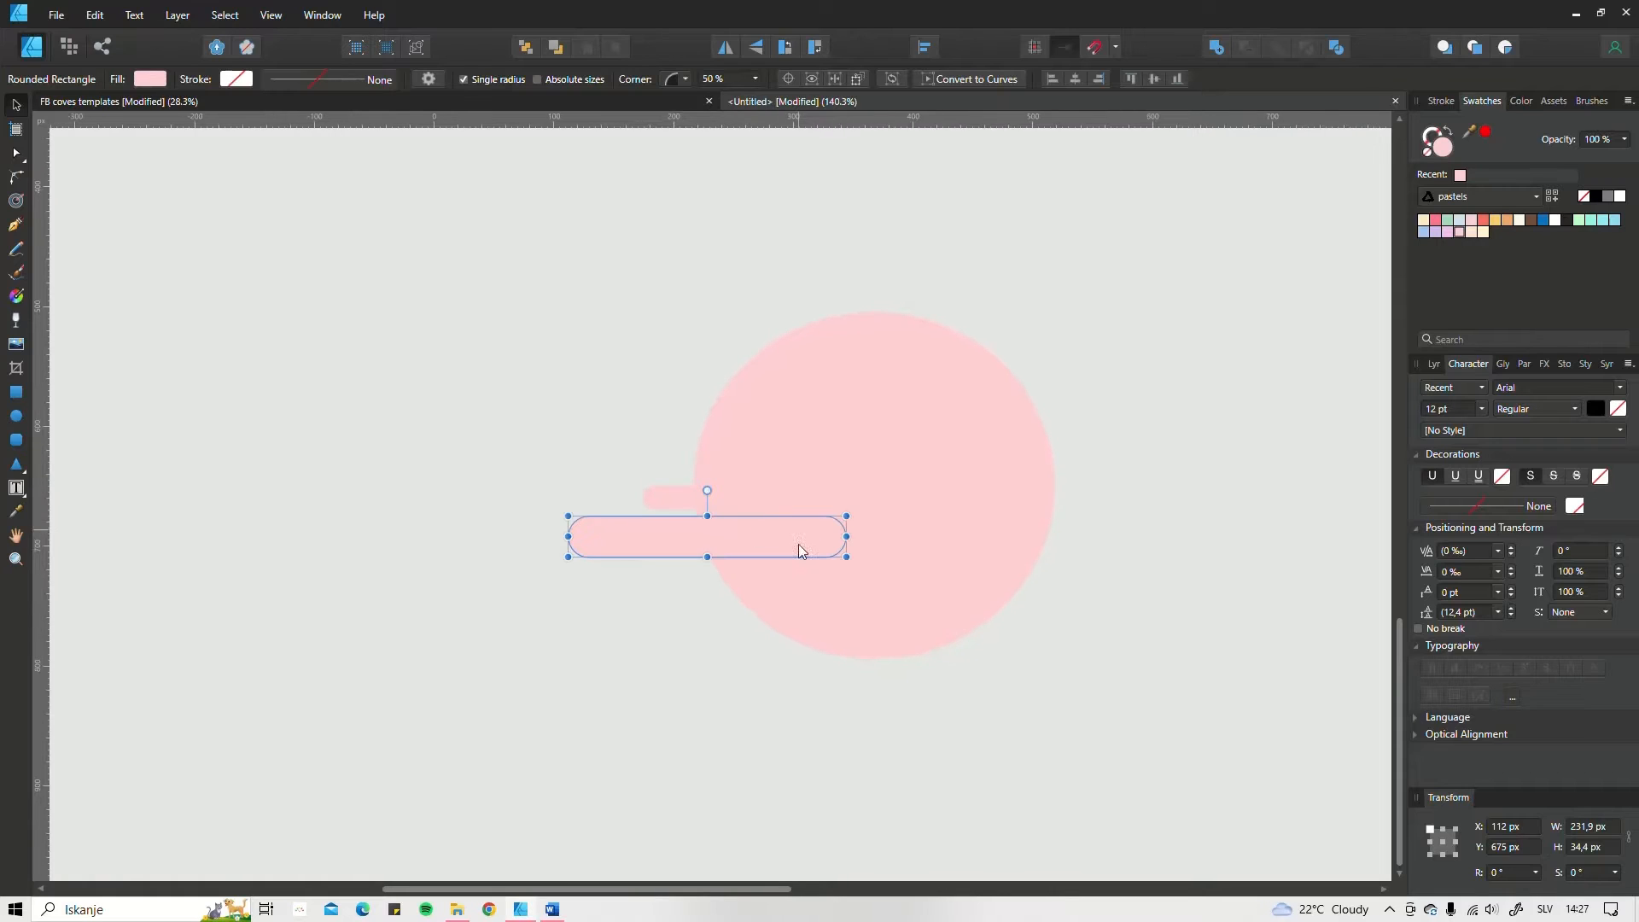
Step: Move the circle and both bars together to the right, to about X 588, Y 475 px
{"action": "scroll", "coordinate": [1089, 493], "scroll_direction": "down", "scroll_amount": 4}
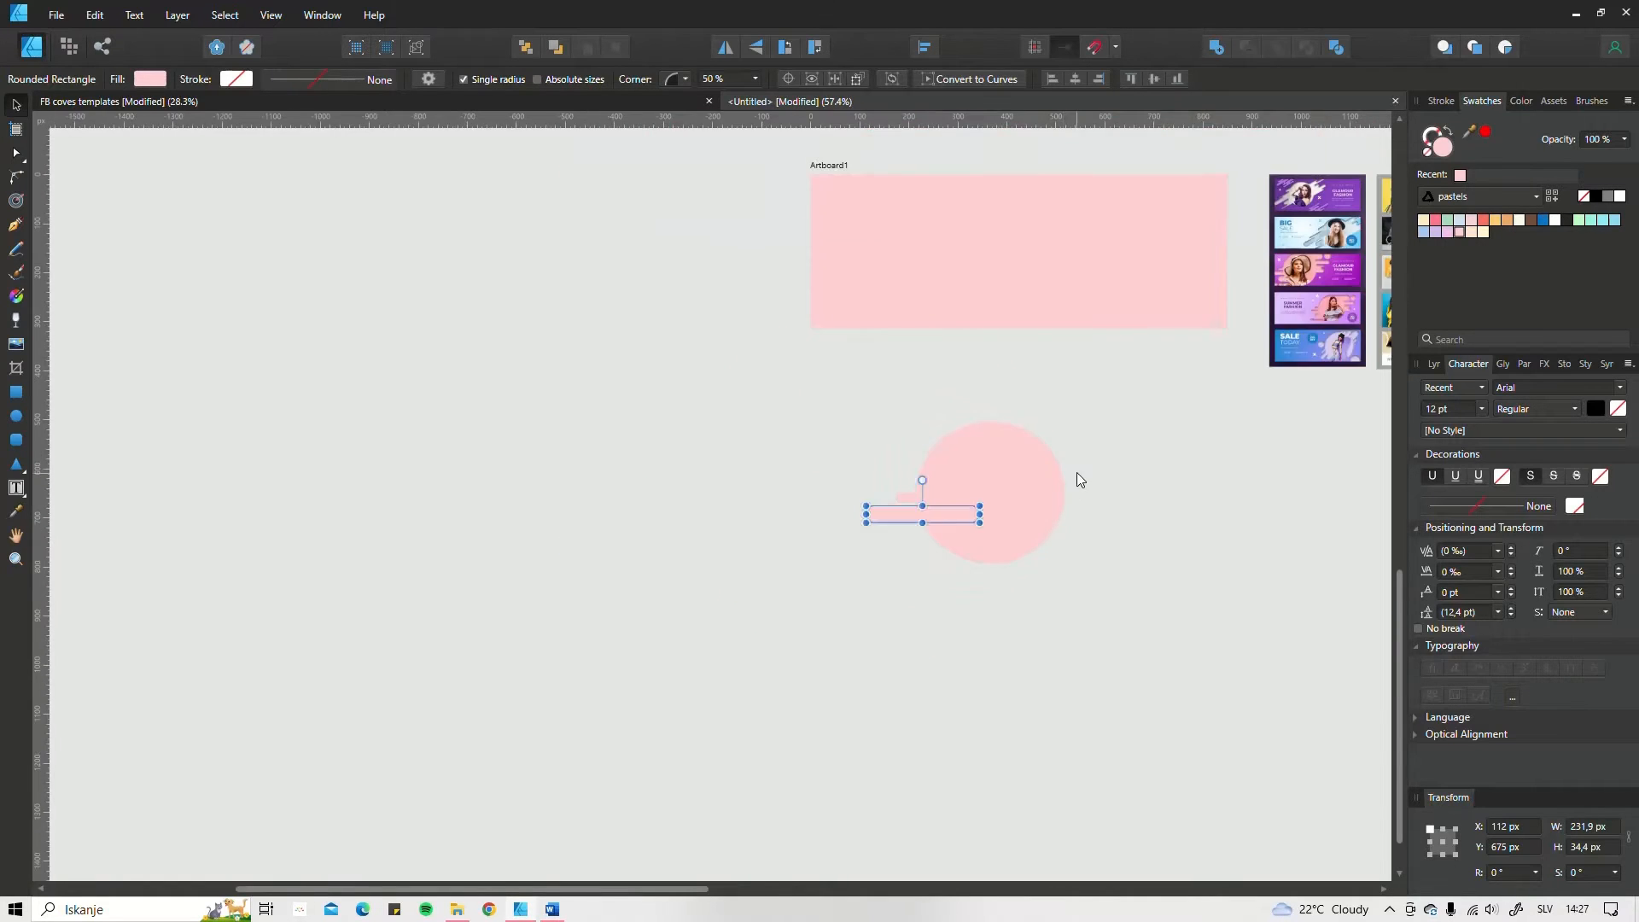
{"action": "left_click_drag", "start_coordinate": [1072, 472], "coordinate": [862, 545]}
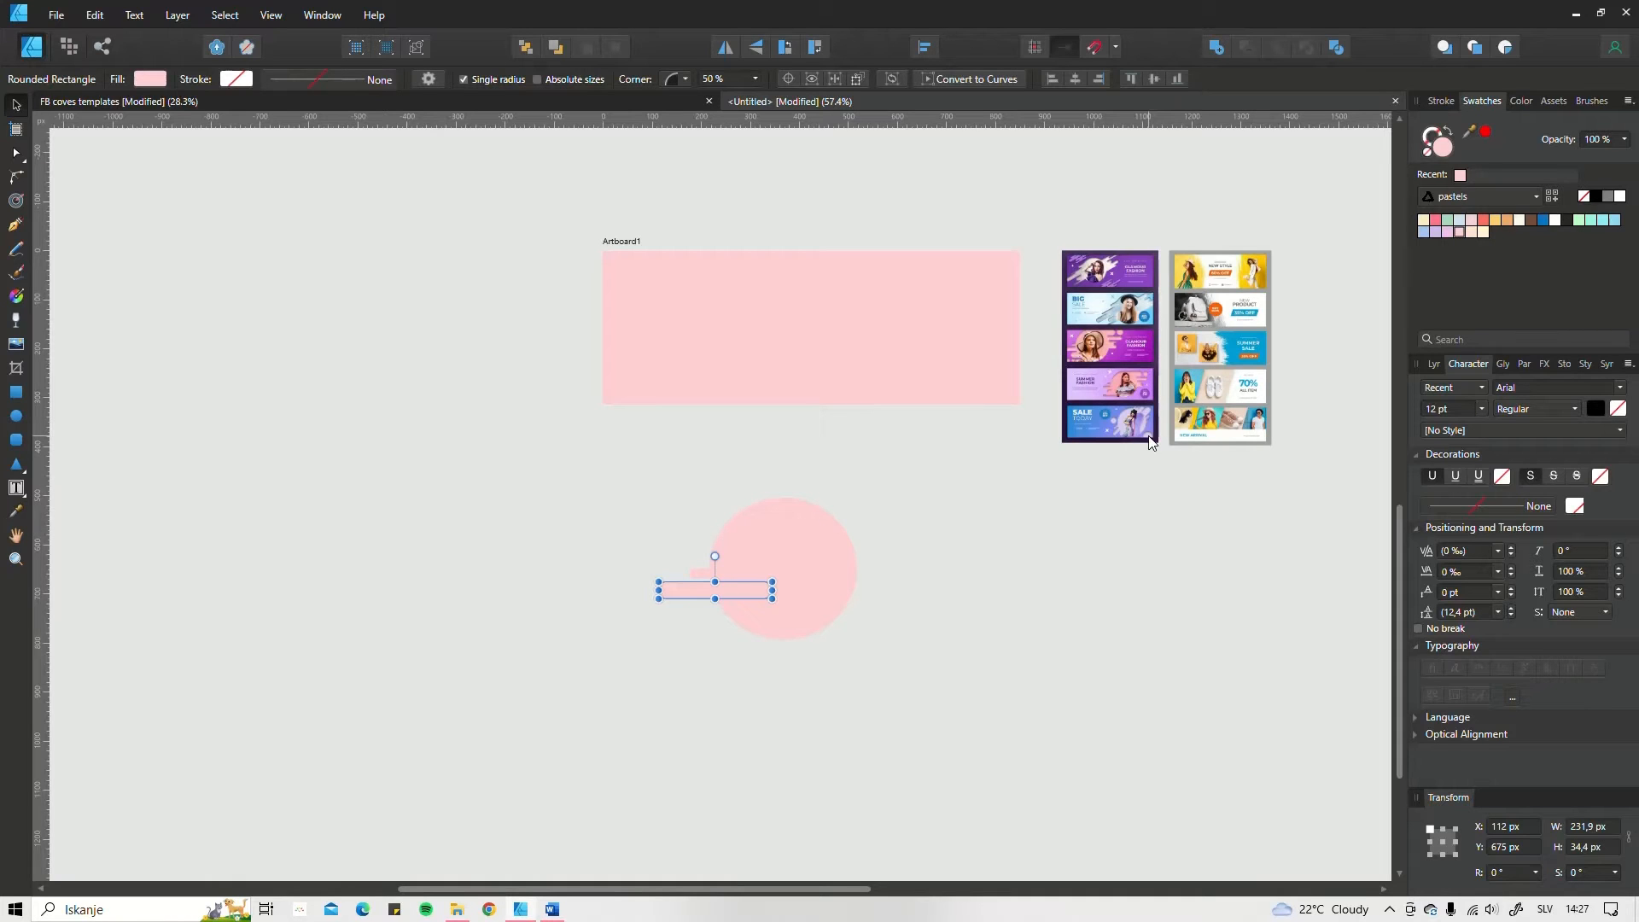
{"action": "scroll", "coordinate": [860, 552], "scroll_direction": "up", "scroll_amount": 3}
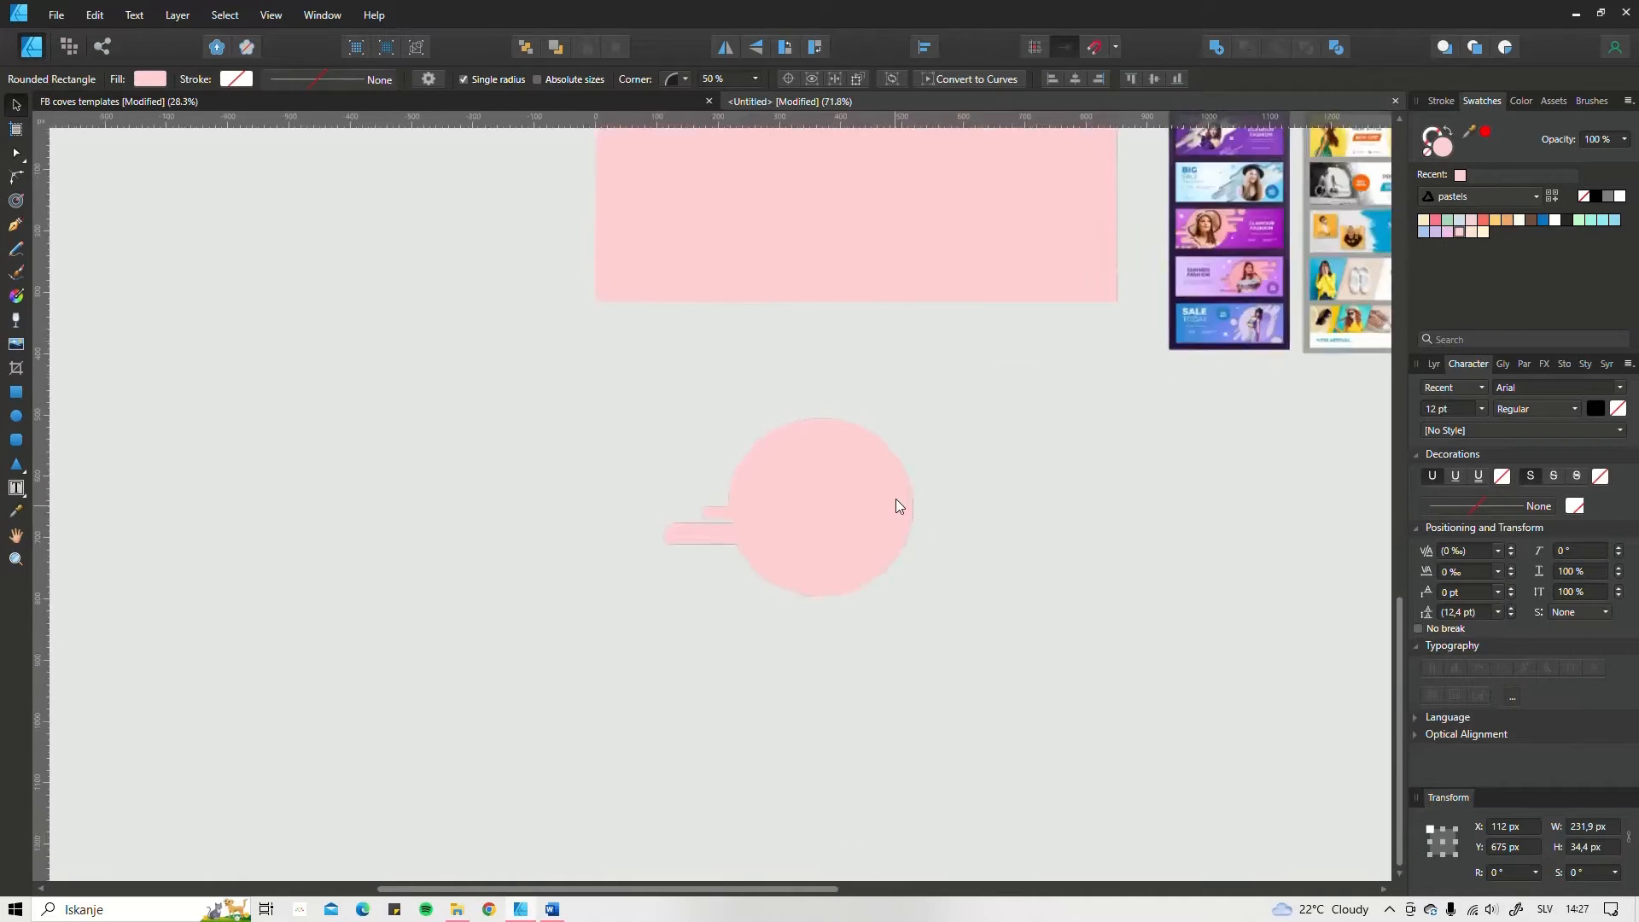
{"action": "left_click_drag", "start_coordinate": [681, 516], "coordinate": [903, 662]}
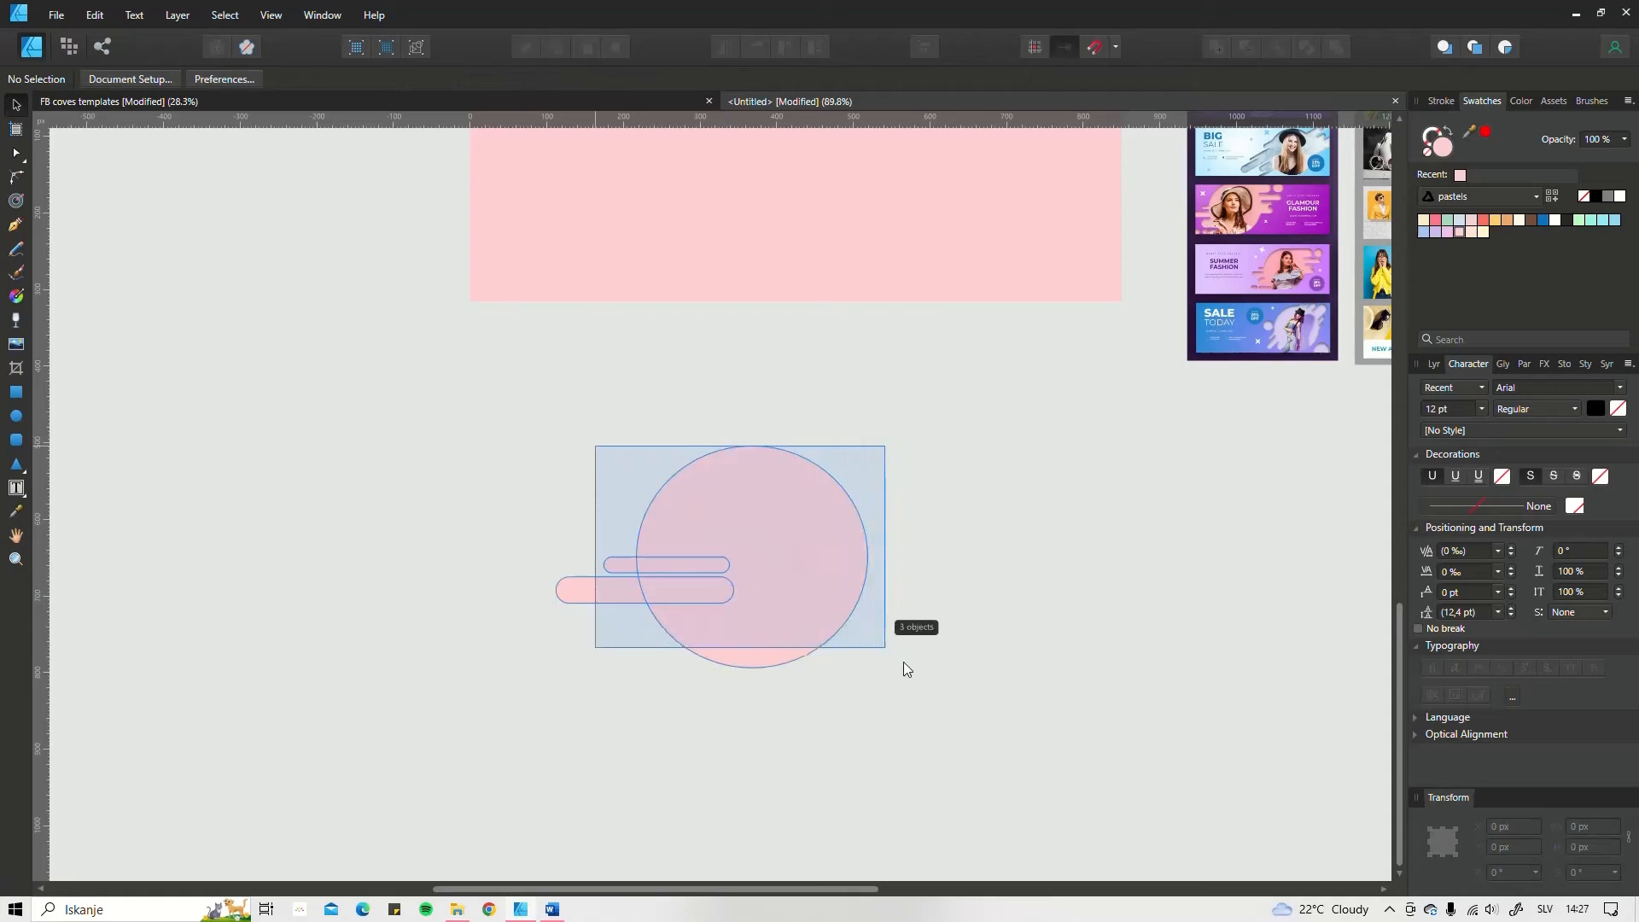
{"action": "left_click_drag", "start_coordinate": [801, 578], "coordinate": [991, 600]}
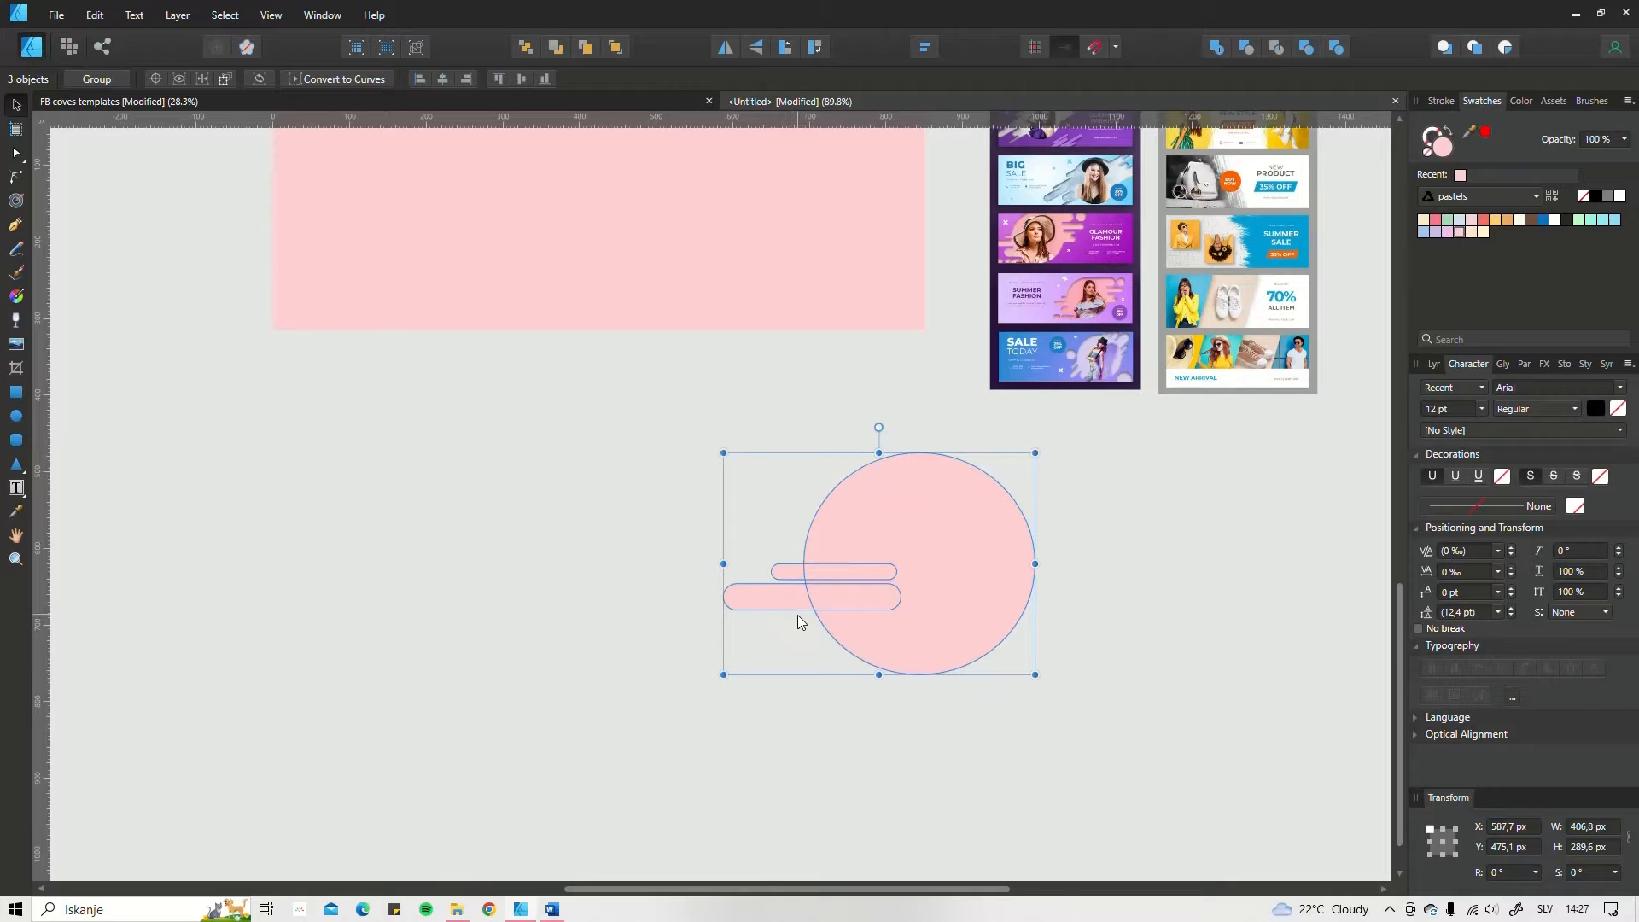
Step: Duplicate the lower bar beneath itself and enlarge the copy to about 76 px high, flush with the circle's bottom edge
{"action": "left_click", "coordinate": [802, 623]}
{"action": "left_click", "coordinate": [775, 602]}
{"action": "left_click_drag", "start_coordinate": [782, 594], "coordinate": [801, 663]}
{"action": "left_click_drag", "start_coordinate": [887, 641], "coordinate": [930, 642]}
{"action": "left_click_drag", "start_coordinate": [820, 662], "coordinate": [823, 670]}
{"action": "left_click_drag", "start_coordinate": [930, 645], "coordinate": [941, 645]}
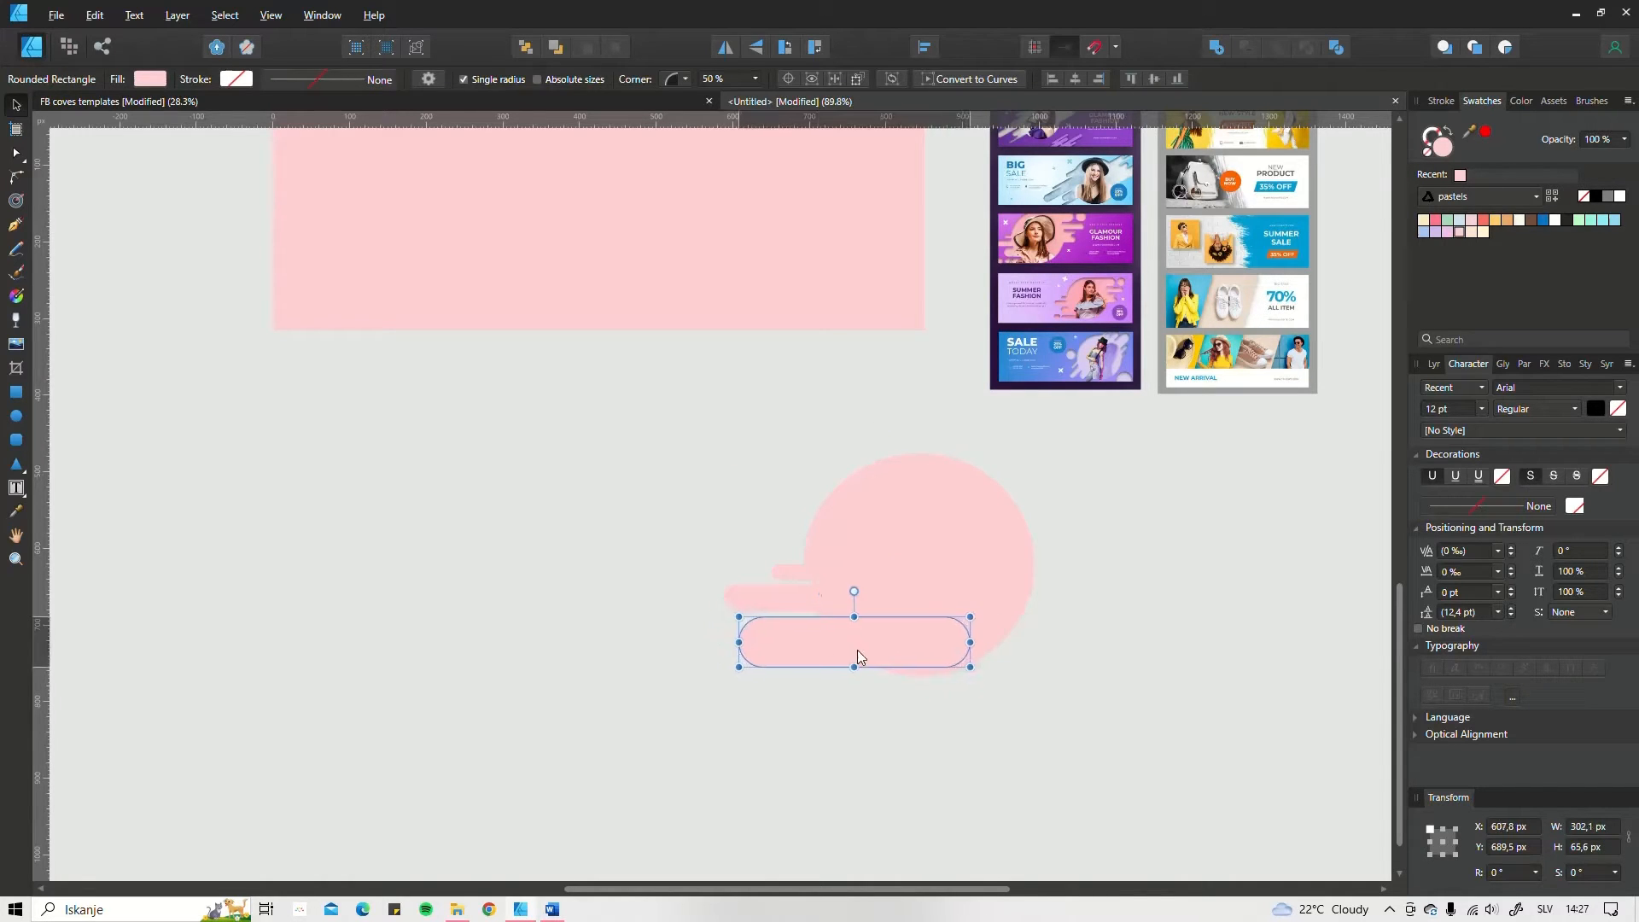
{"action": "scroll", "coordinate": [848, 658], "scroll_direction": "up", "scroll_amount": 4}
{"action": "left_click", "coordinate": [988, 636]}
{"action": "scroll", "coordinate": [990, 630], "scroll_direction": "up", "scroll_amount": 3}
{"action": "left_click", "coordinate": [772, 574]}
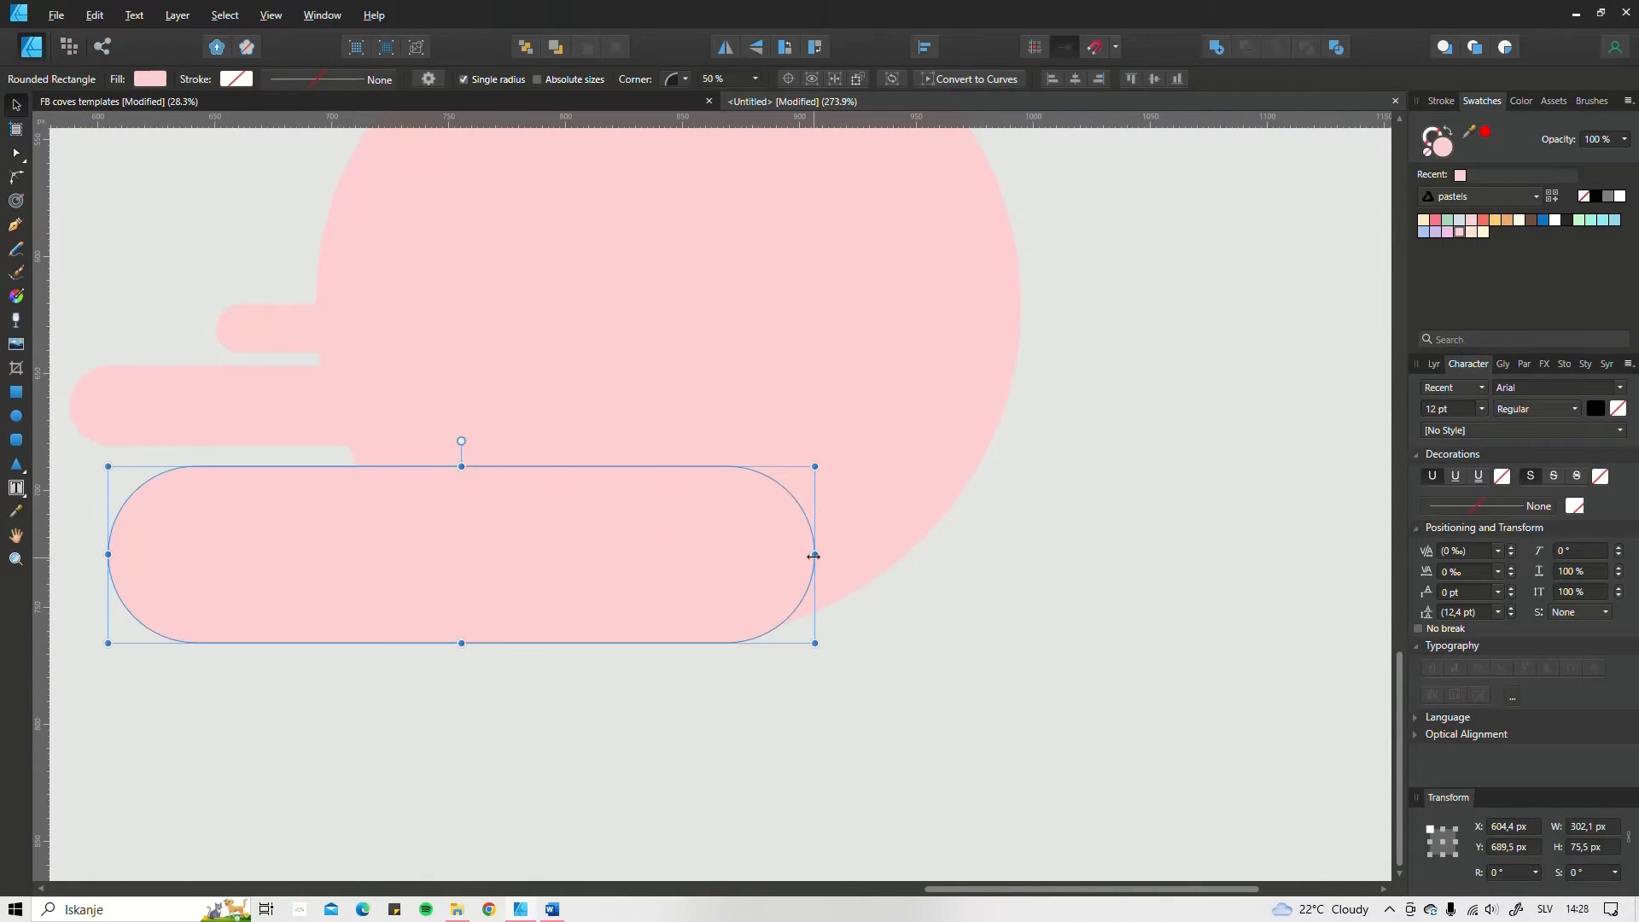
{"action": "left_click_drag", "start_coordinate": [813, 555], "coordinate": [884, 456]}
Step: Copy the bars to the circle's right edge, forming three stacked bars of different lengths that overlap it
{"action": "left_click", "coordinate": [741, 706]}
{"action": "scroll", "coordinate": [741, 700], "scroll_direction": "down", "scroll_amount": 5}
{"action": "left_click", "coordinate": [705, 526]}
{"action": "left_click_drag", "start_coordinate": [683, 550], "coordinate": [928, 510]}
{"action": "left_click_drag", "start_coordinate": [841, 472], "coordinate": [992, 440]}
{"action": "scroll", "coordinate": [828, 525], "scroll_direction": "down", "scroll_amount": 4}
{"action": "scroll", "coordinate": [830, 516], "scroll_direction": "up", "scroll_amount": 4}
{"action": "scroll", "coordinate": [896, 524], "scroll_direction": "up", "scroll_amount": 2}
Step: Add a small detached pill about 45 × 27 px above the bars on the circle's right side
{"action": "left_click", "coordinate": [900, 545]}
{"action": "left_click_drag", "start_coordinate": [1046, 454], "coordinate": [845, 463]}
{"action": "left_click_drag", "start_coordinate": [807, 433], "coordinate": [933, 445]}
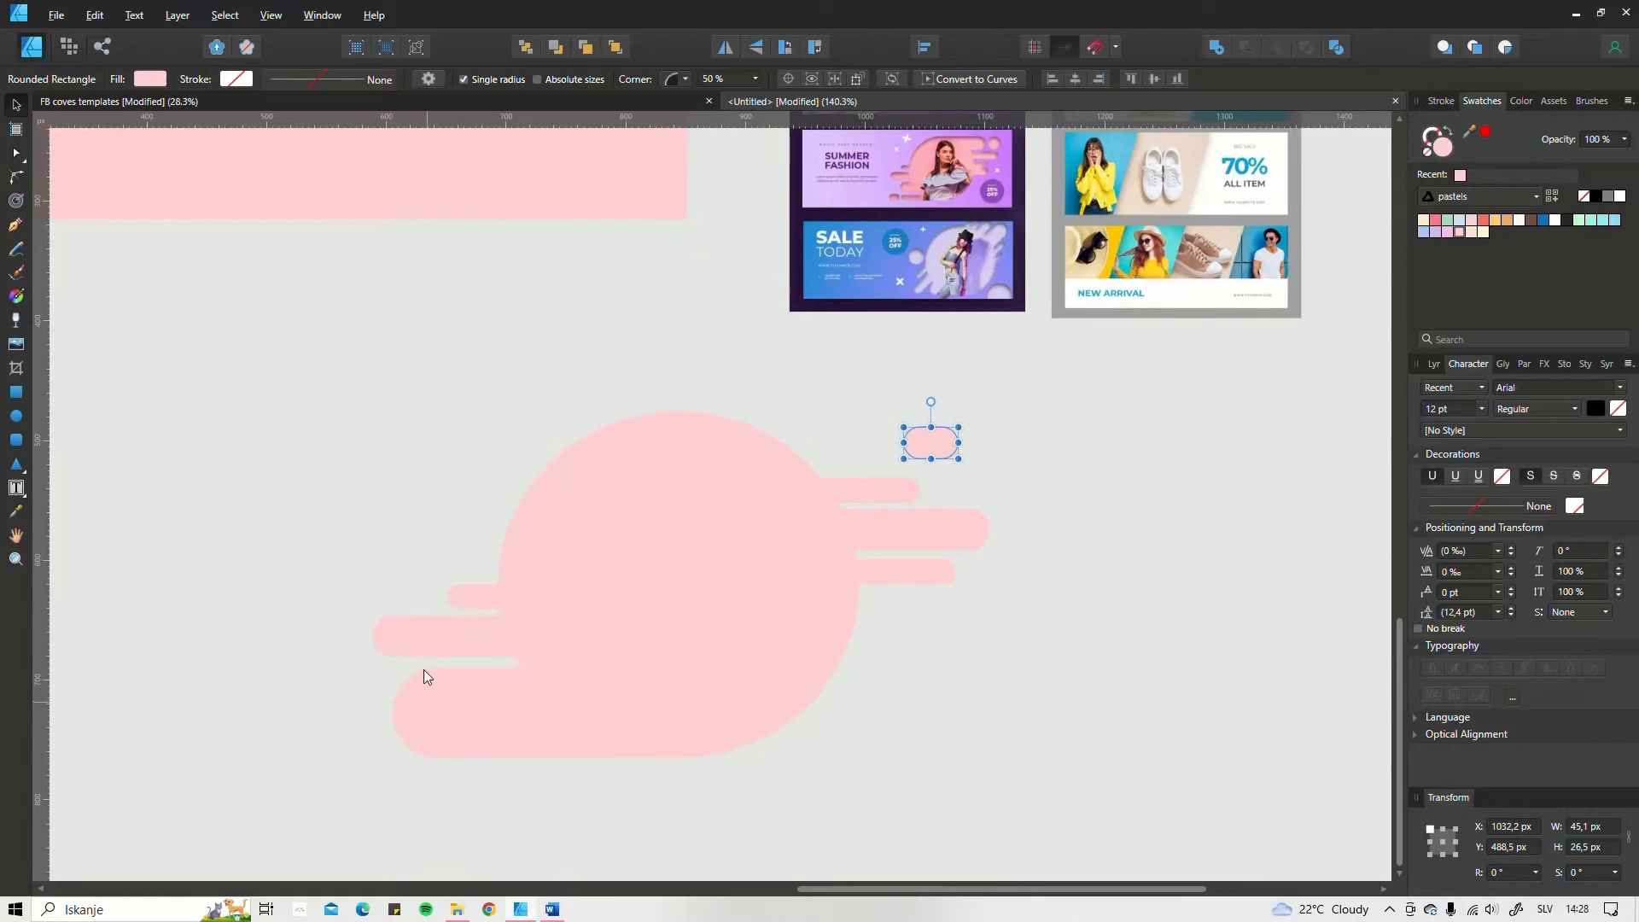
Step: Copy the large bottom bar to its left and shorten the copy to a detached pill about 138 × 76 px
{"action": "left_click", "coordinate": [447, 715]}
{"action": "left_click_drag", "start_coordinate": [447, 716], "coordinate": [327, 714]}
{"action": "left_click_drag", "start_coordinate": [257, 724], "coordinate": [403, 647]}
{"action": "scroll", "coordinate": [427, 610], "scroll_direction": "down", "scroll_amount": 3}
{"action": "left_click_drag", "start_coordinate": [419, 559], "coordinate": [442, 553]}
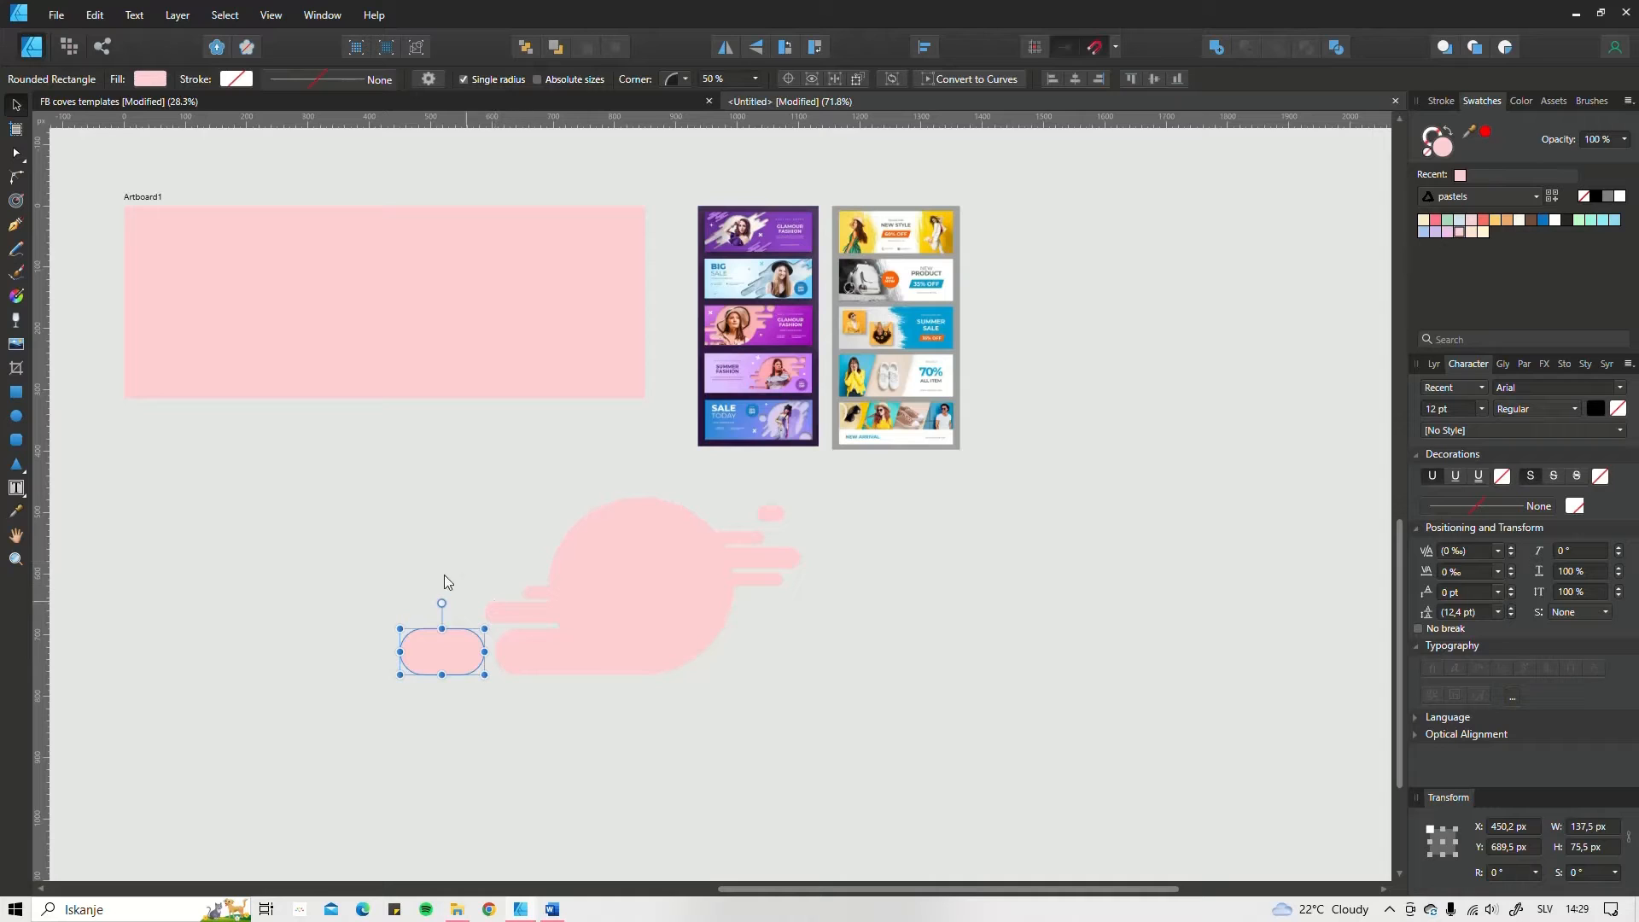
Step: Merge the circle and all the bars into one shape with Add and move it onto the artboard
{"action": "left_click_drag", "start_coordinate": [408, 499], "coordinate": [792, 690]}
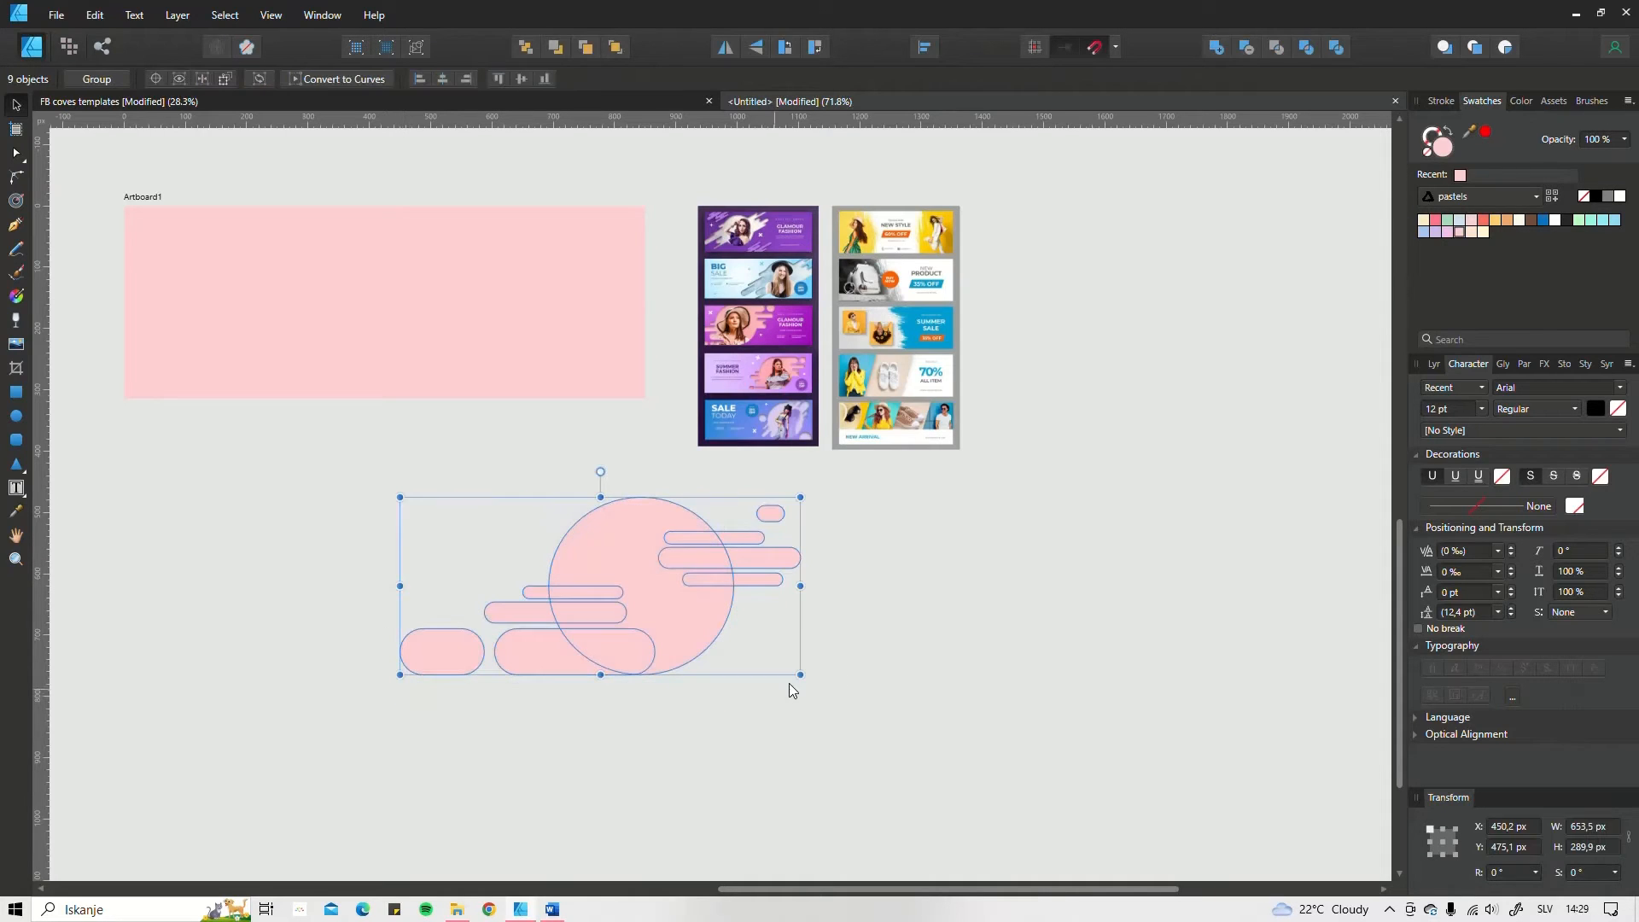
{"action": "left_click", "coordinate": [1218, 49]}
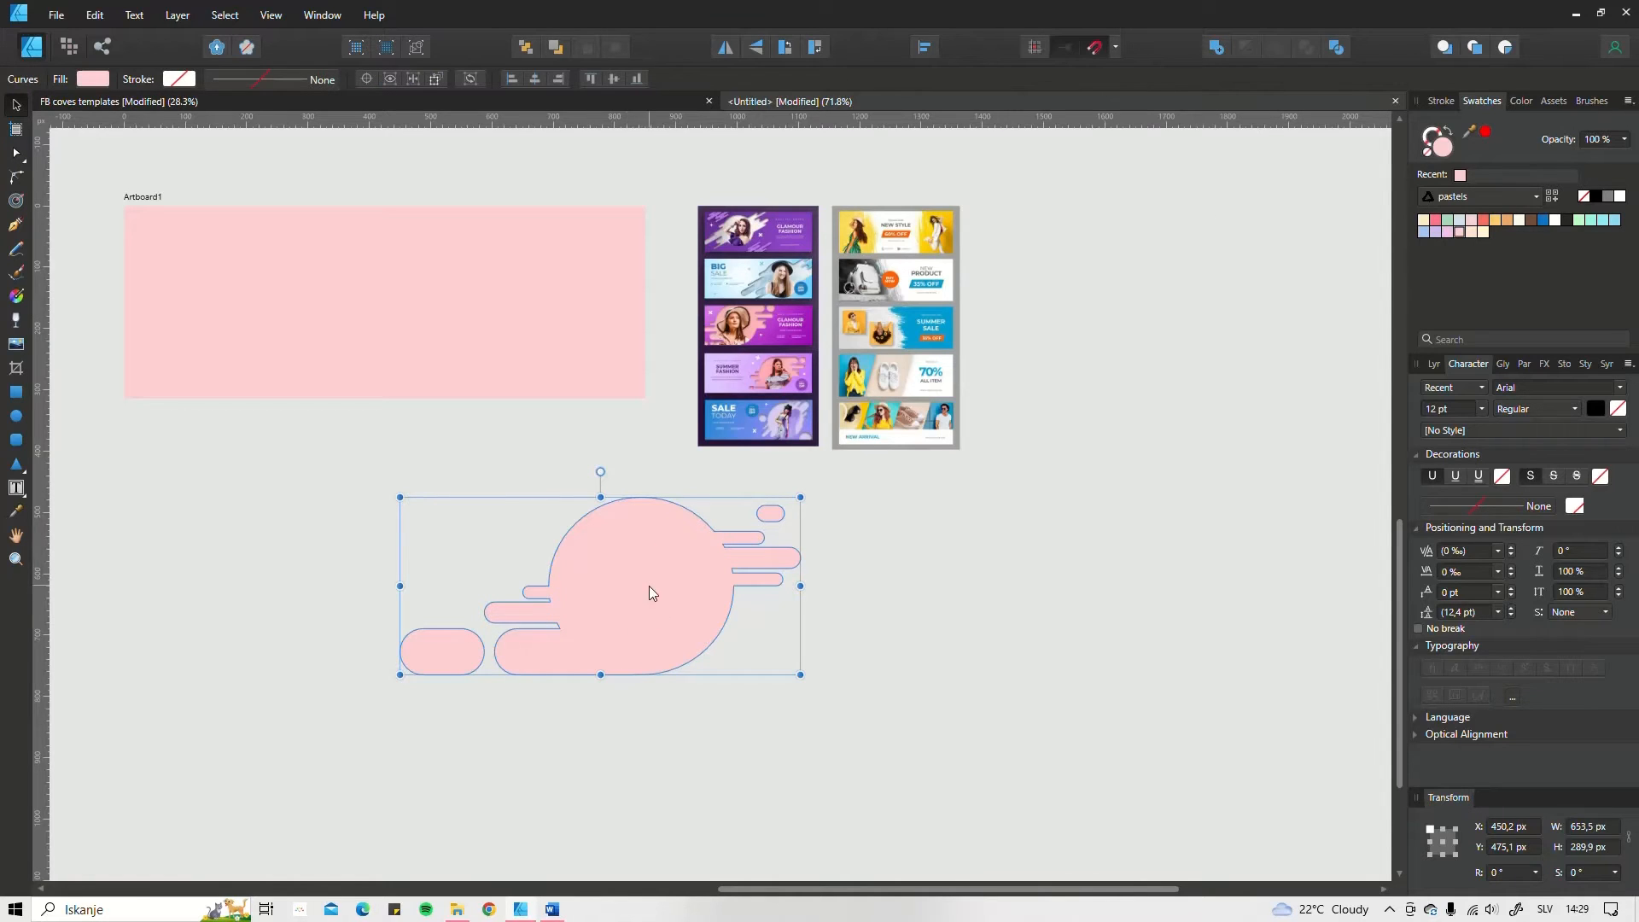
{"action": "mouse_move", "coordinate": [649, 586]}
{"action": "left_mouse_down"}
{"action": "mouse_move", "coordinate": [526, 659]}
{"action": "mouse_move", "coordinate": [770, 570]}
{"action": "mouse_move", "coordinate": [799, 640]}
{"action": "mouse_move", "coordinate": [746, 361]}
{"action": "mouse_move", "coordinate": [813, 536]}
{"action": "mouse_move", "coordinate": [811, 516]}
{"action": "mouse_move", "coordinate": [735, 373]}
{"action": "mouse_move", "coordinate": [739, 345]}
{"action": "mouse_move", "coordinate": [770, 324]}
{"action": "mouse_move", "coordinate": [818, 361]}
{"action": "left_mouse_up"}
Step: Fill the merged shape with the cream pastel swatch and scale it to about 516 × 243 px on the artboard's left side
{"action": "left_click", "coordinate": [1469, 233]}
{"action": "scroll", "coordinate": [800, 373], "scroll_direction": "up", "scroll_amount": 3}
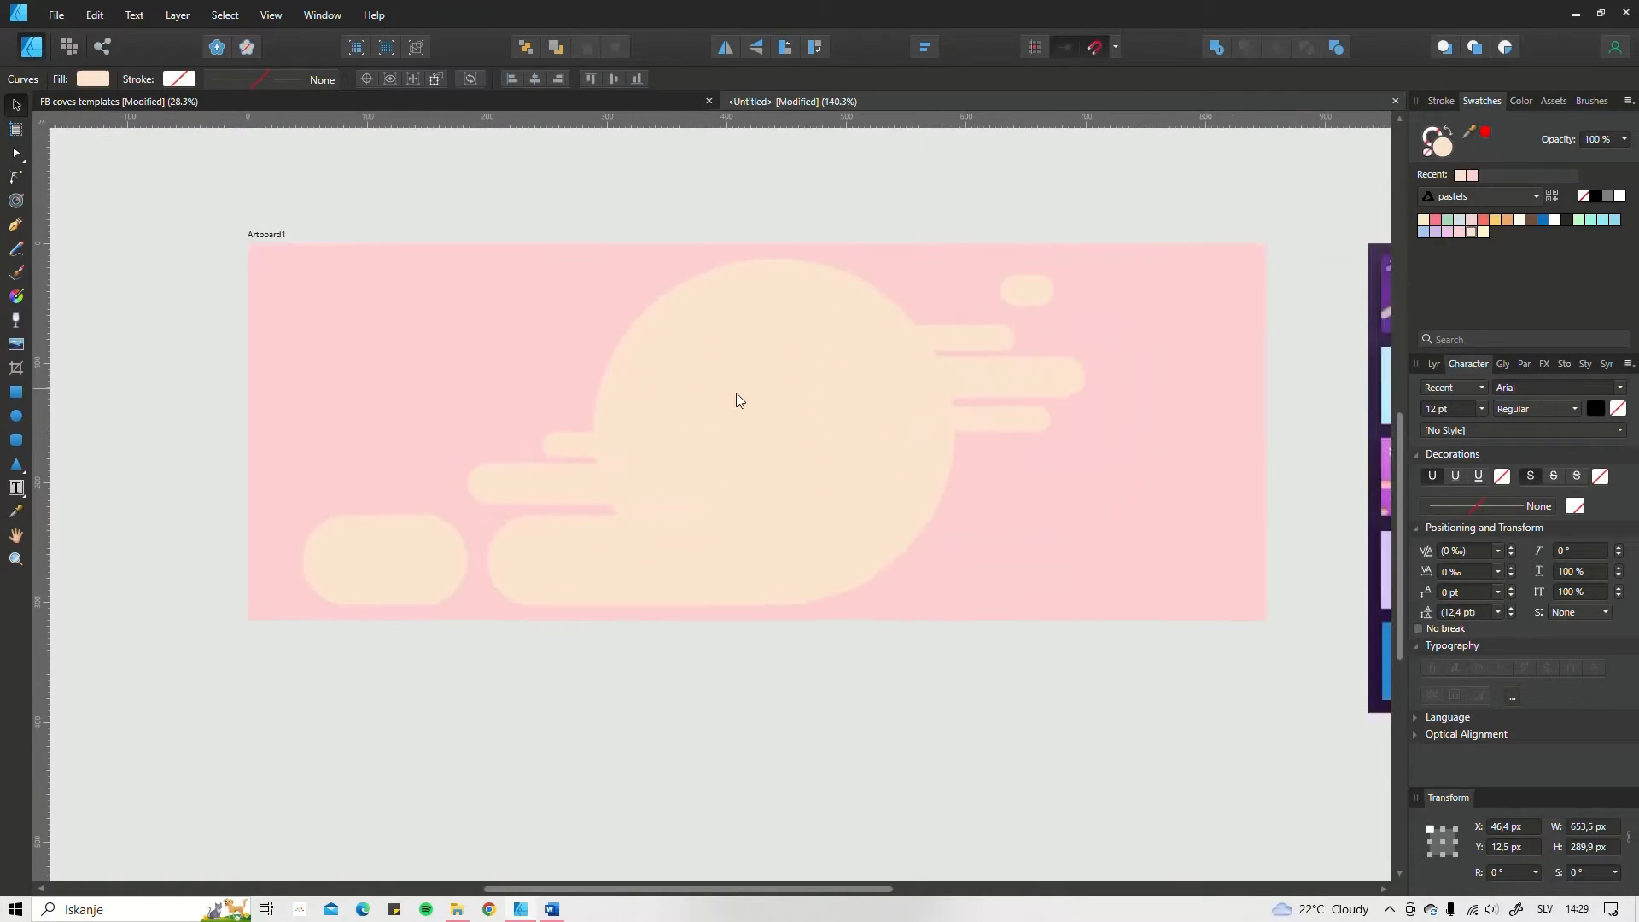
{"action": "left_click_drag", "start_coordinate": [1098, 266], "coordinate": [910, 340]}
{"action": "scroll", "coordinate": [732, 458], "scroll_direction": "down", "scroll_amount": 3}
{"action": "left_click_drag", "start_coordinate": [733, 457], "coordinate": [719, 448]}
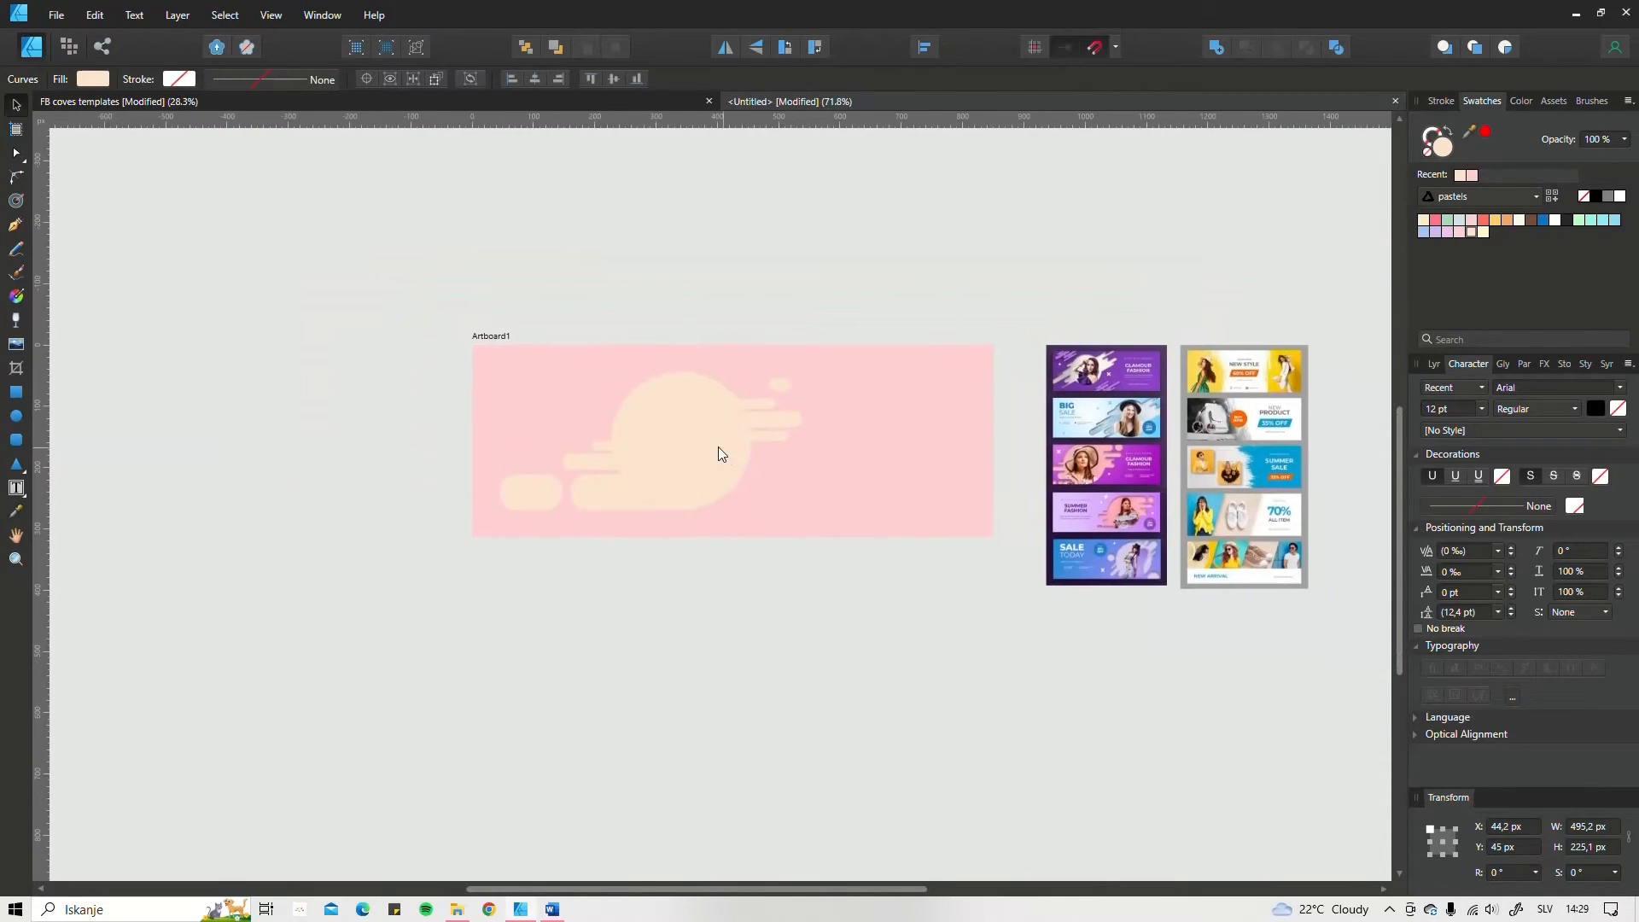
{"action": "mouse_move", "coordinate": [500, 515]}
{"action": "left_mouse_down"}
{"action": "mouse_move", "coordinate": [475, 540]}
{"action": "mouse_move", "coordinate": [486, 524]}
{"action": "left_mouse_up"}
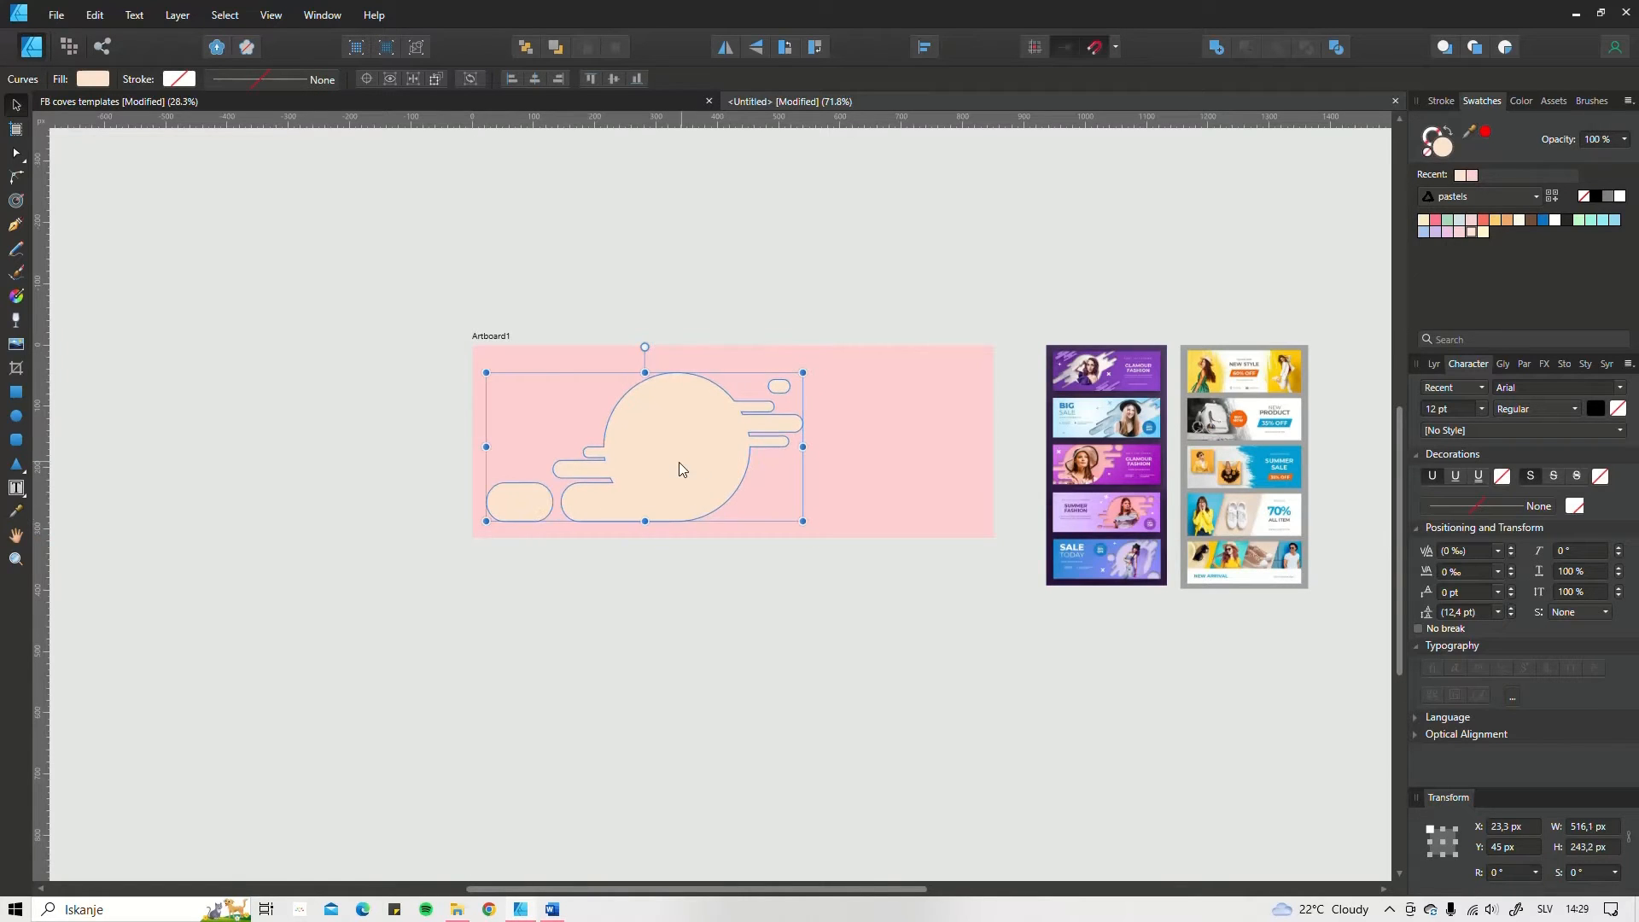
Step: Move the cream shape to the artboard's right side and enlarge it to about 537 × 261 px
{"action": "scroll", "coordinate": [670, 458], "scroll_direction": "up", "scroll_amount": 1}
{"action": "left_click_drag", "start_coordinate": [688, 454], "coordinate": [881, 480]}
{"action": "left_click_drag", "start_coordinate": [620, 347], "coordinate": [603, 333]}
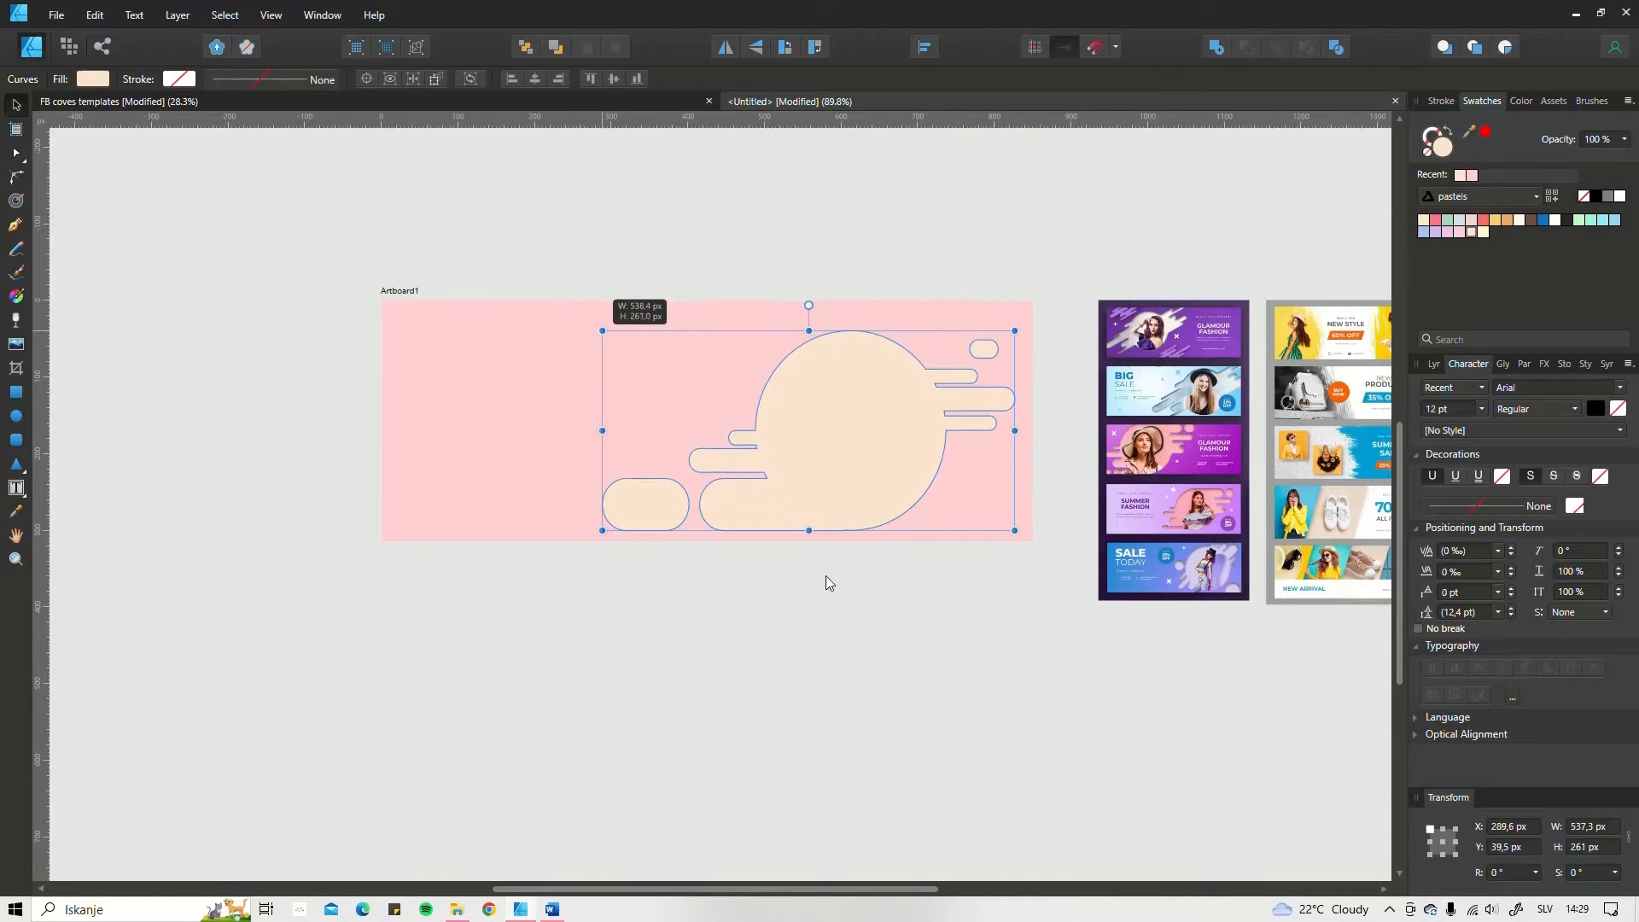
{"action": "left_click", "coordinate": [796, 567]}
Step: Subtract the cream circle-and-bars shape from the pink background rectangle
{"action": "scroll", "coordinate": [581, 500], "scroll_direction": "down", "scroll_amount": 3}
{"action": "scroll", "coordinate": [563, 423], "scroll_direction": "up", "scroll_amount": 3}
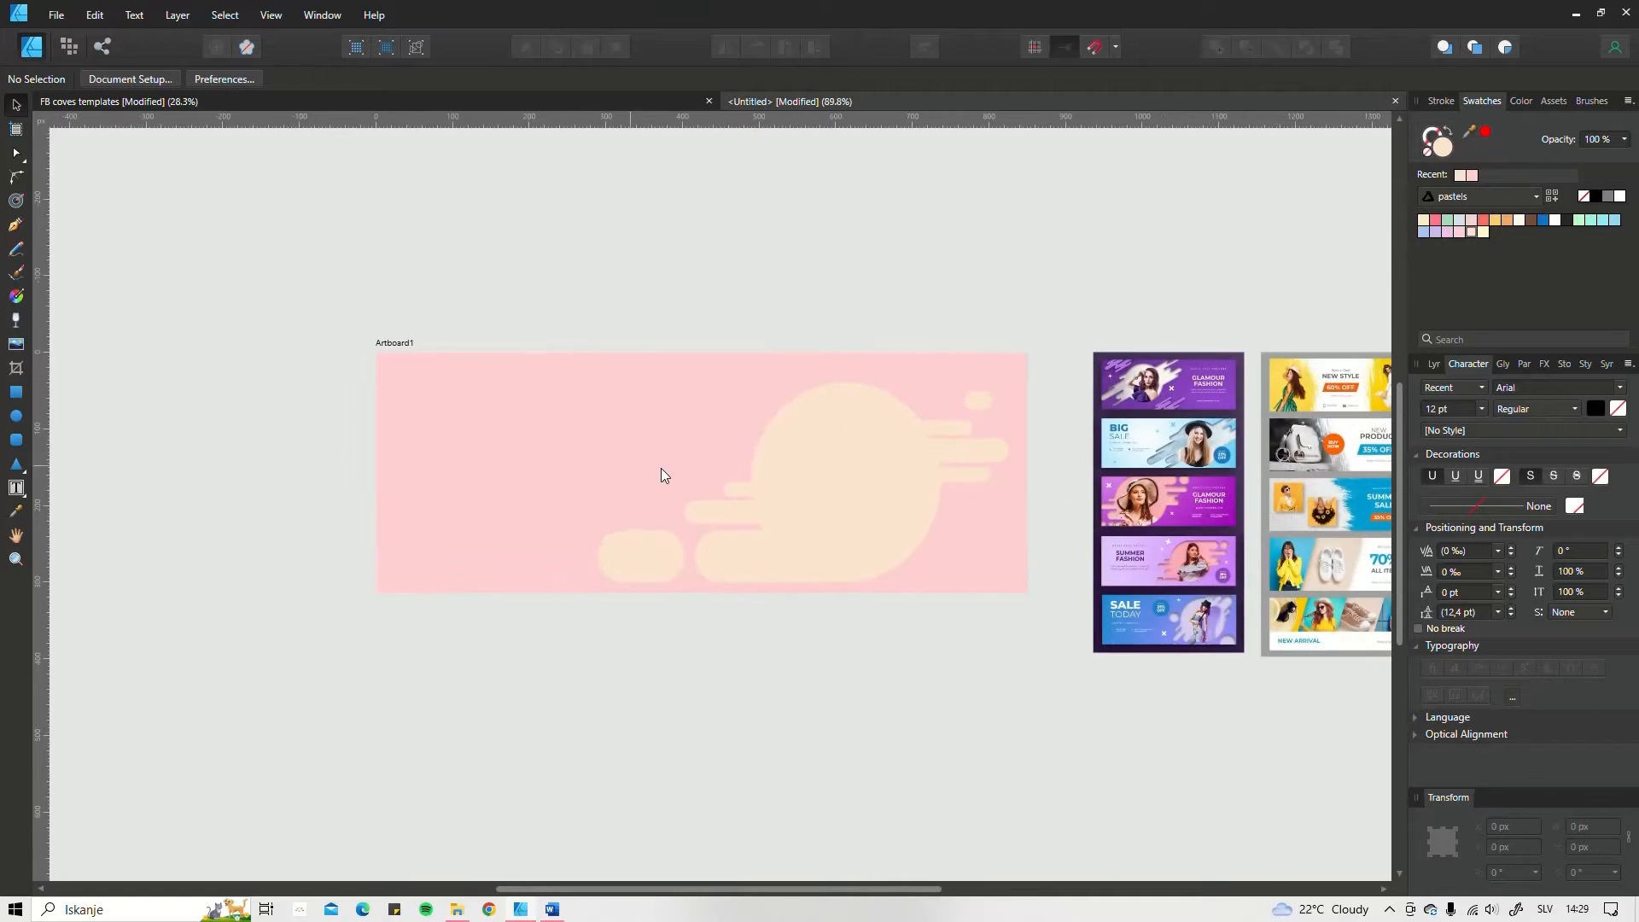
{"action": "scroll", "coordinate": [734, 448], "scroll_direction": "up", "scroll_amount": 1}
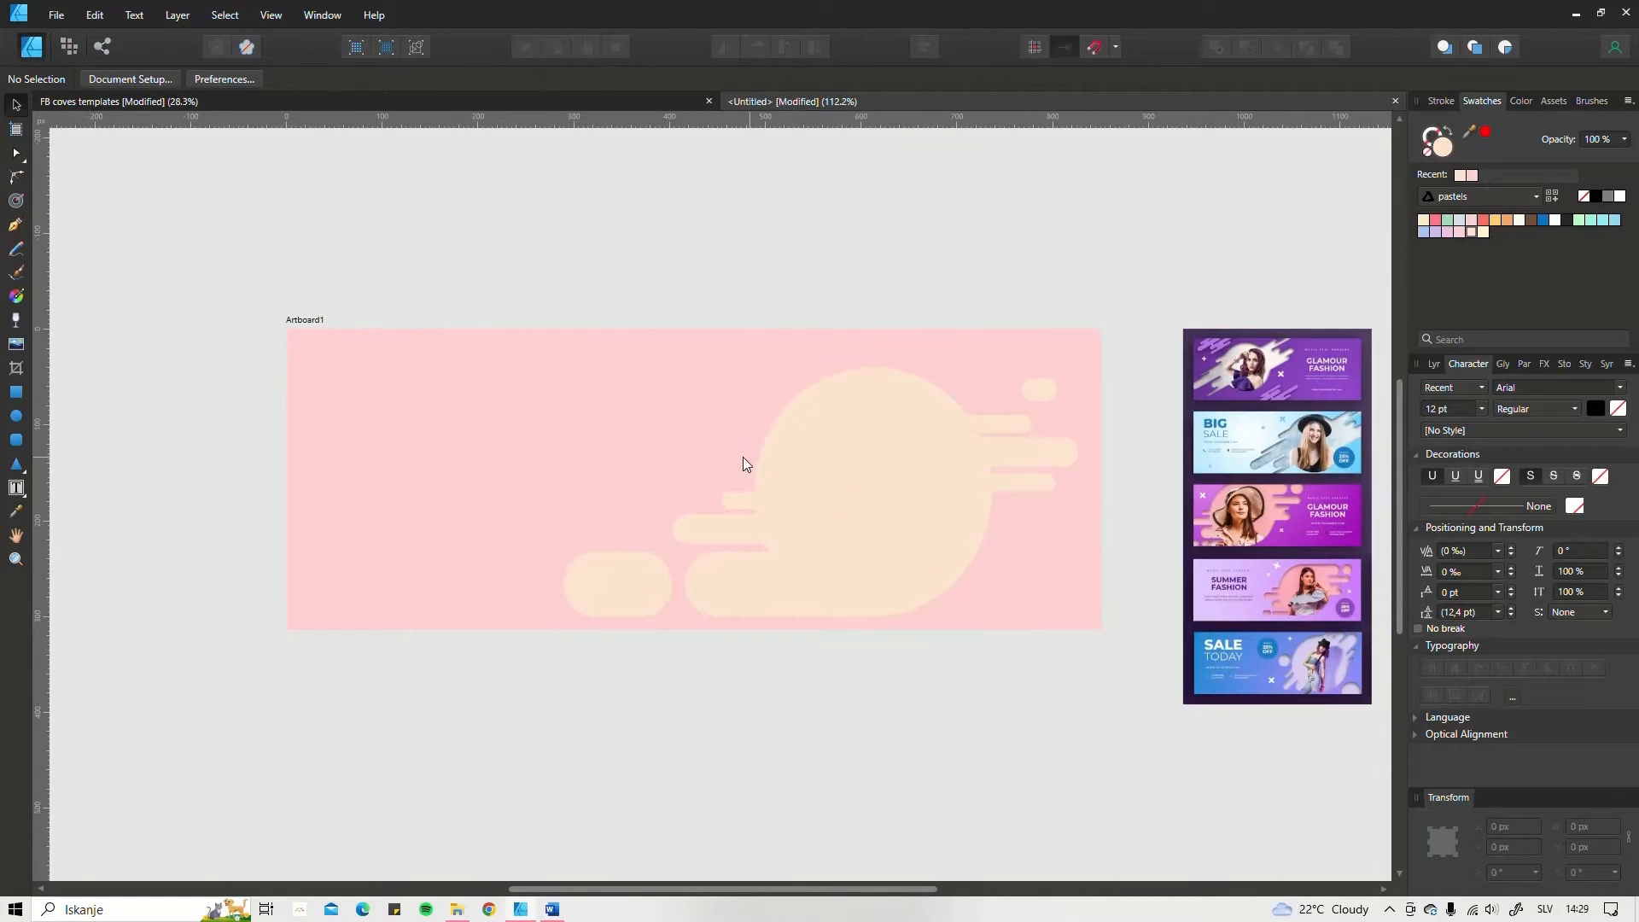
{"action": "left_click", "coordinate": [574, 411]}
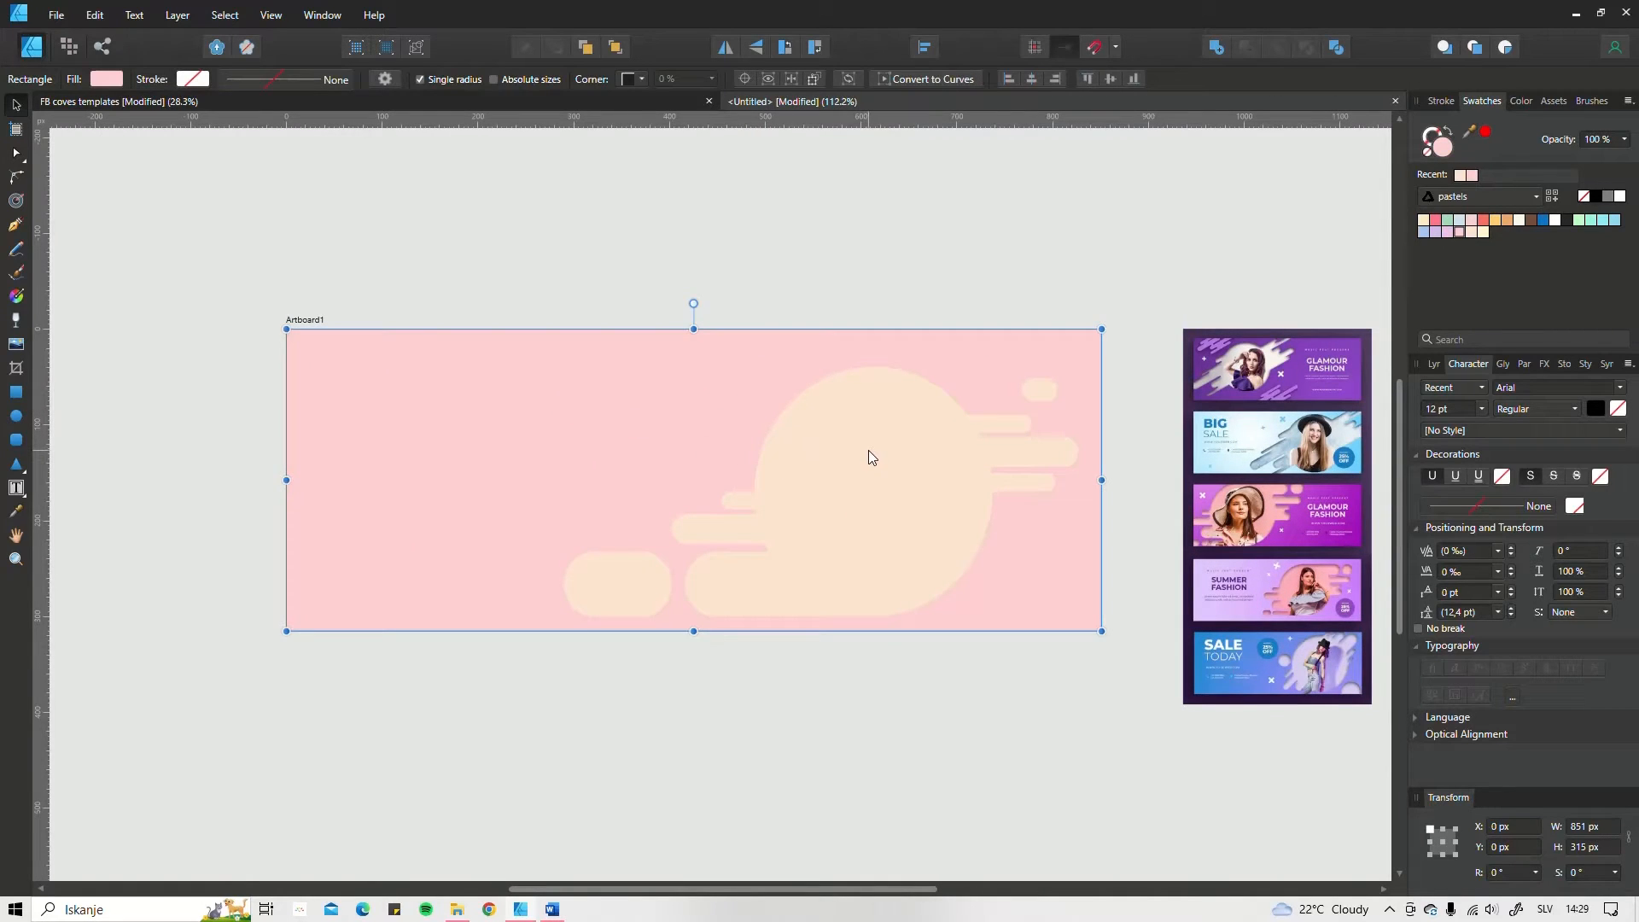
{"action": "left_click", "coordinate": [868, 450]}
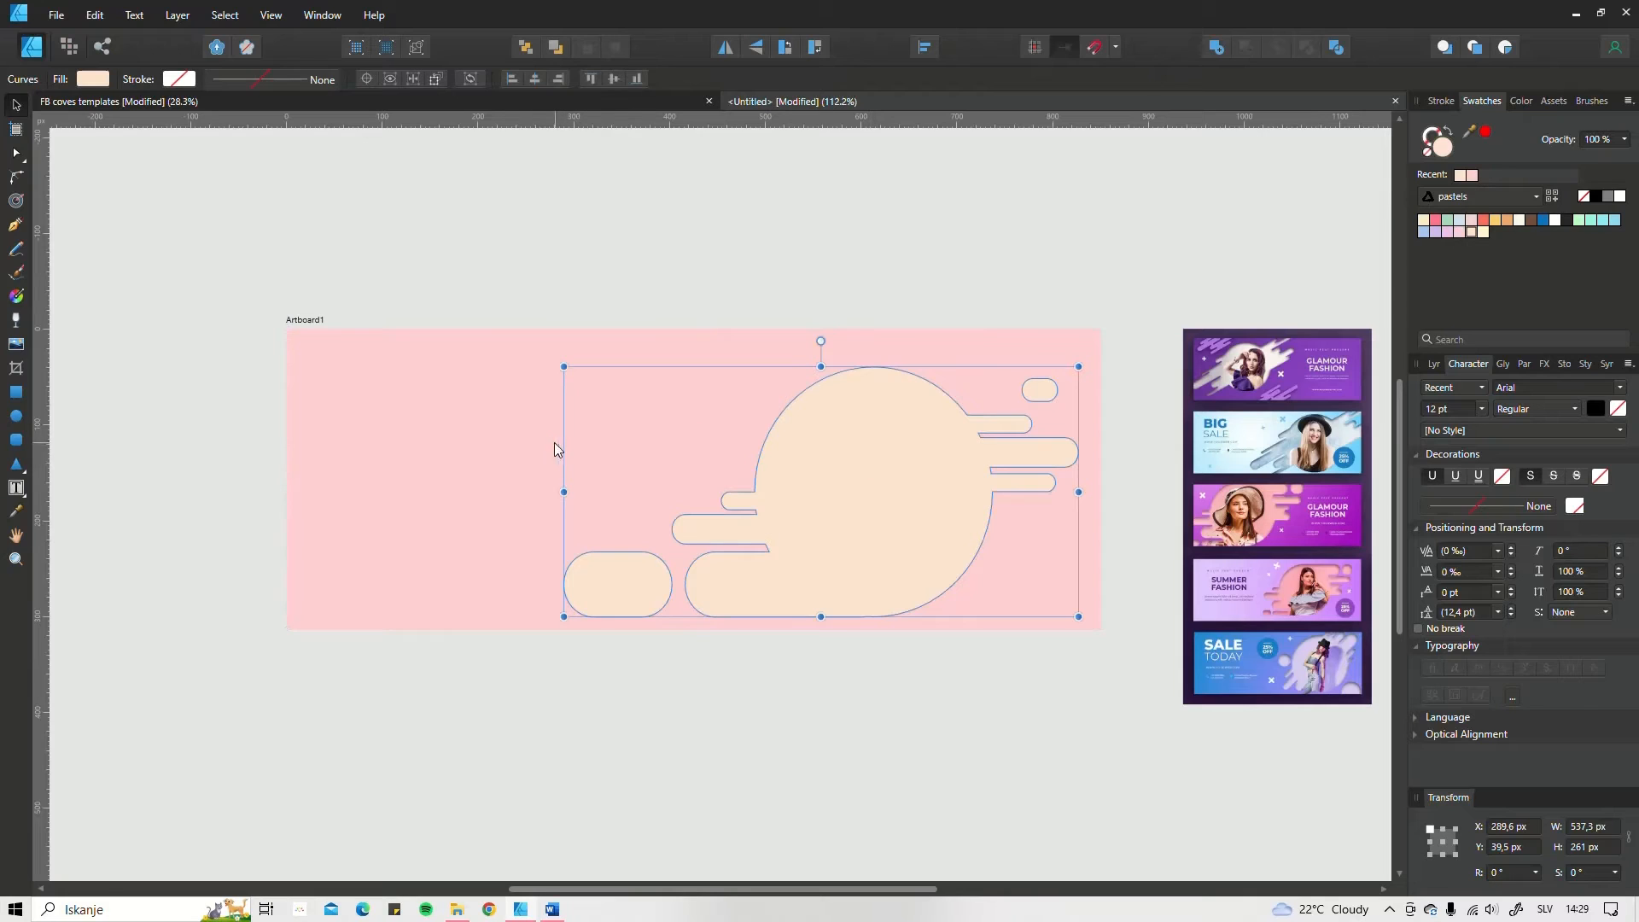
{"action": "left_click", "coordinate": [529, 461], "text": "shift"}
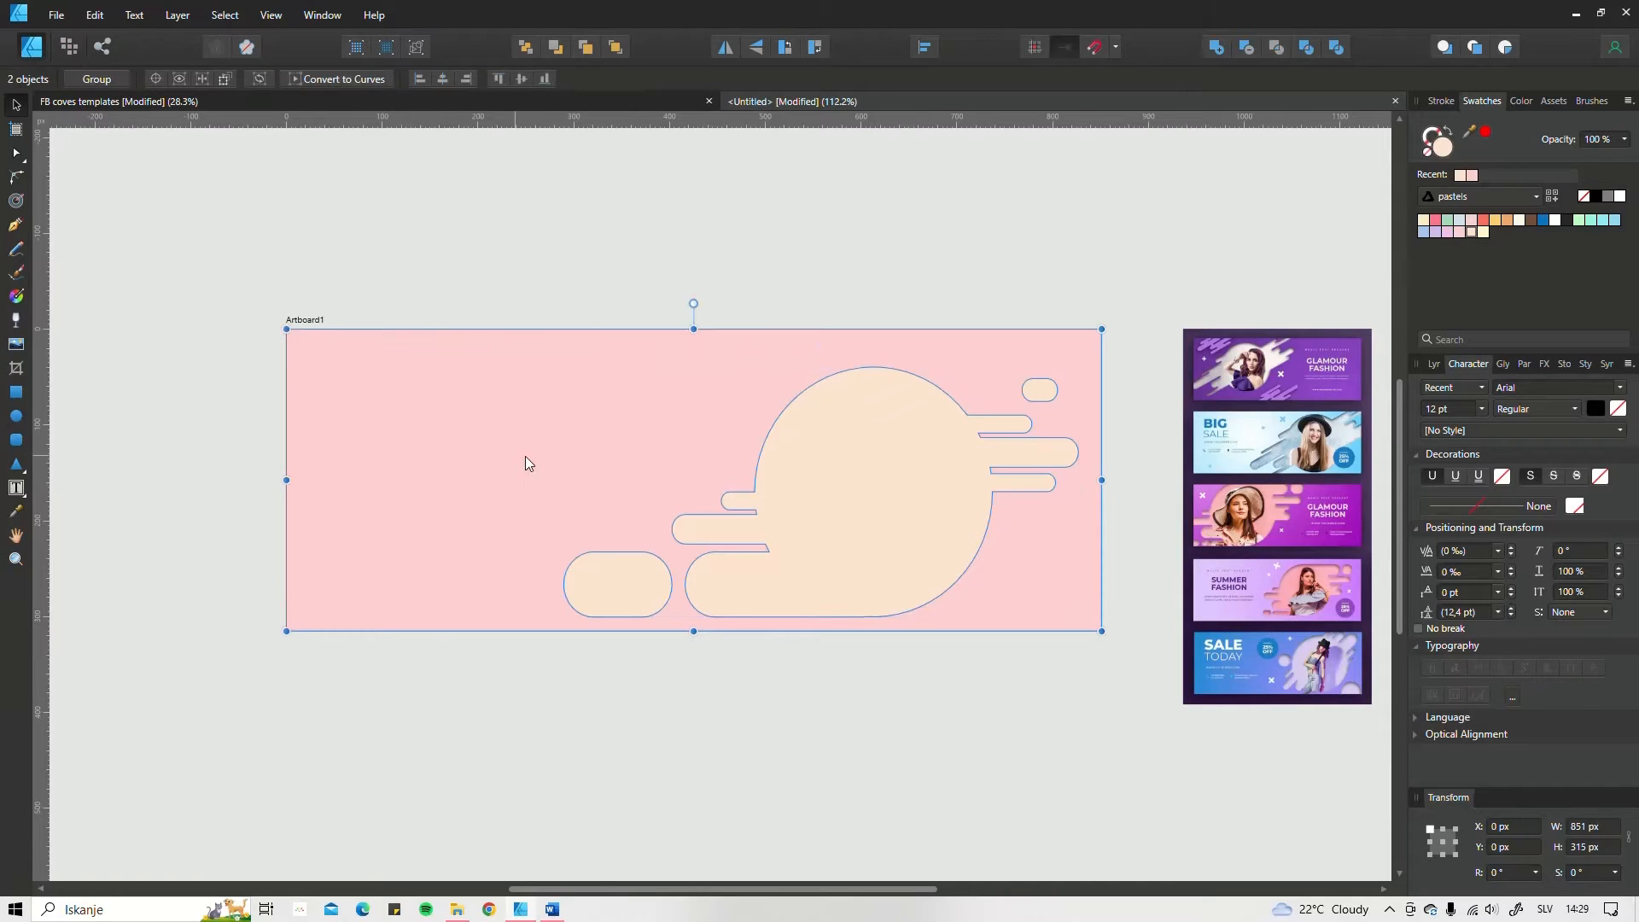
{"action": "left_click", "coordinate": [1246, 45]}
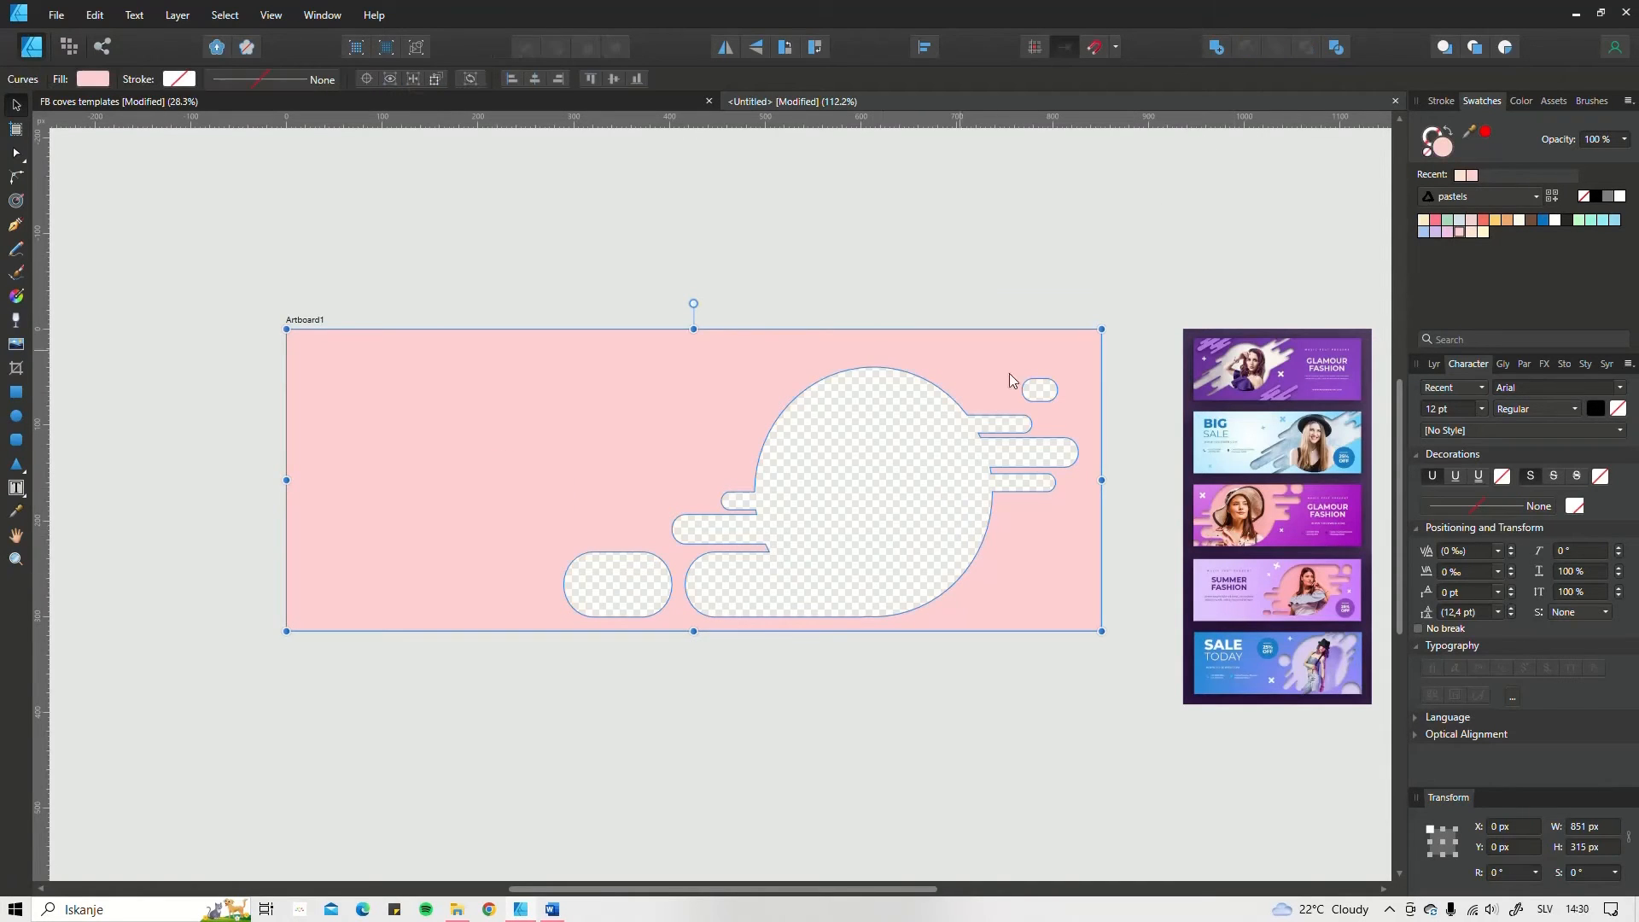
Step: Draw a cream rectangle covering the whole 851 × 315 px artboard
{"action": "scroll", "coordinate": [776, 520], "scroll_direction": "down", "scroll_amount": 2}
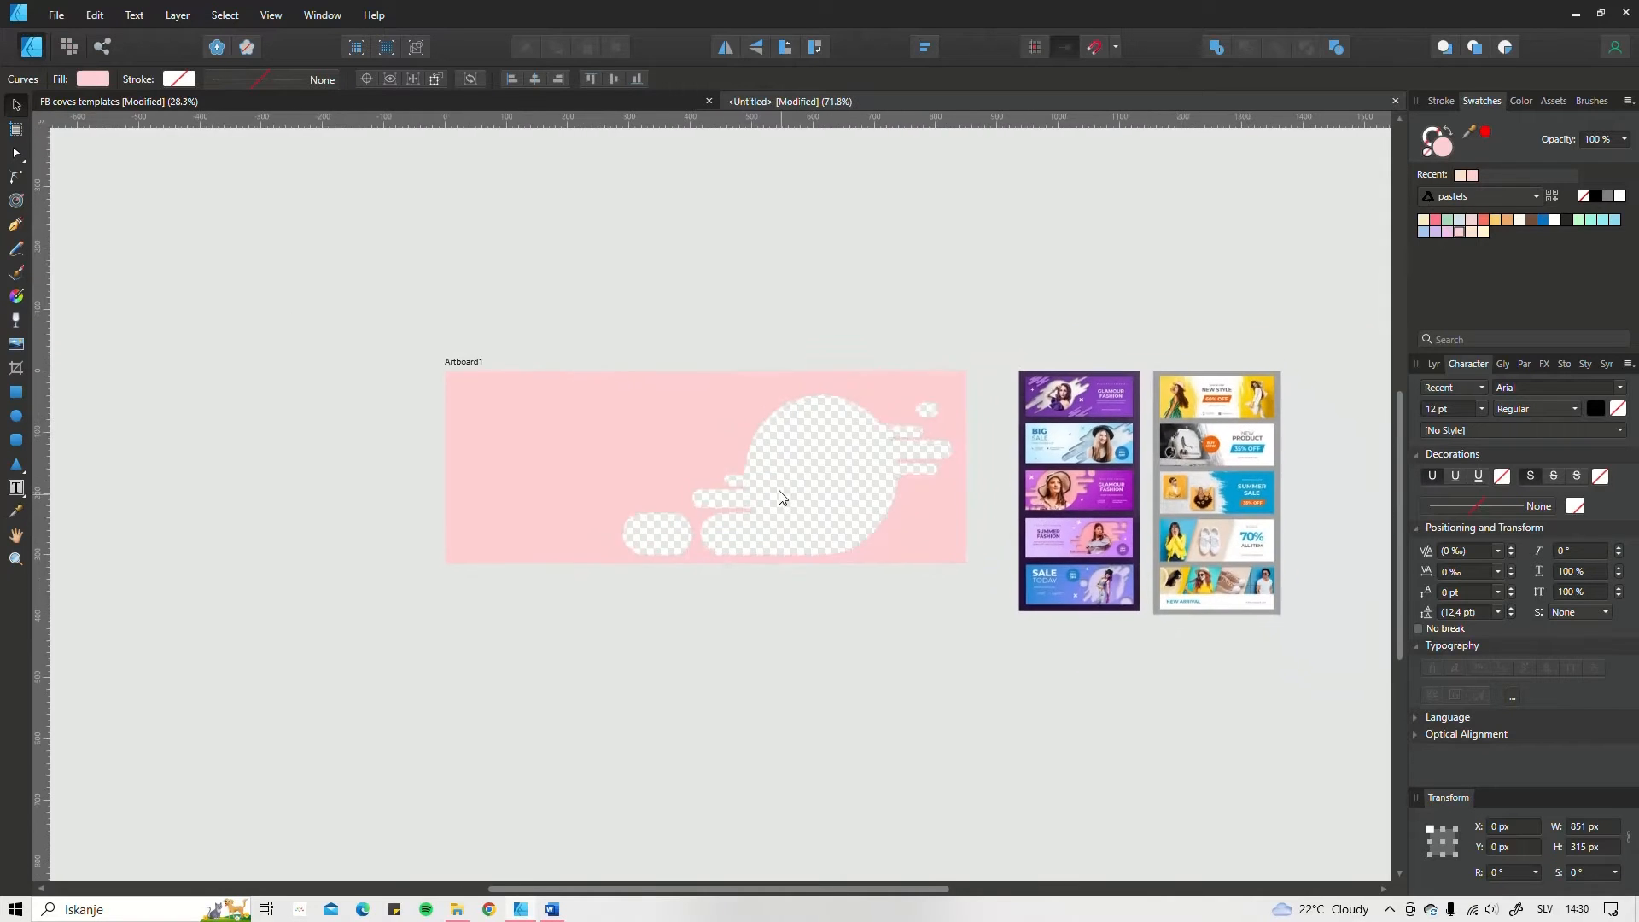
{"action": "scroll", "coordinate": [790, 492], "scroll_direction": "up", "scroll_amount": 2}
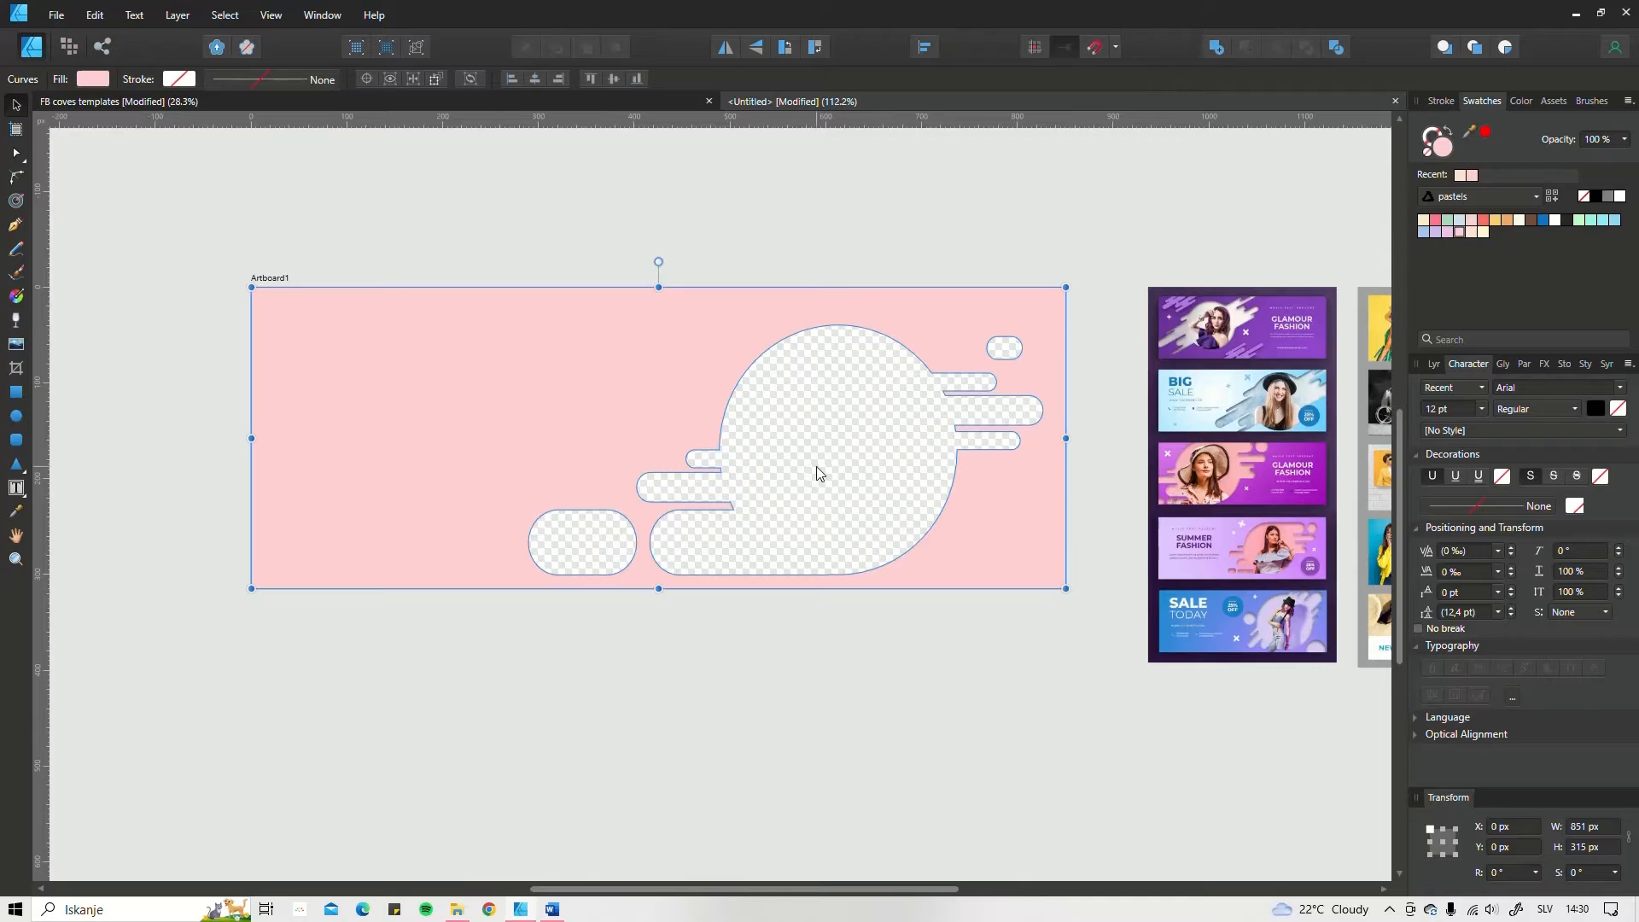
{"action": "left_click", "coordinate": [15, 392]}
{"action": "left_click", "coordinate": [238, 324]}
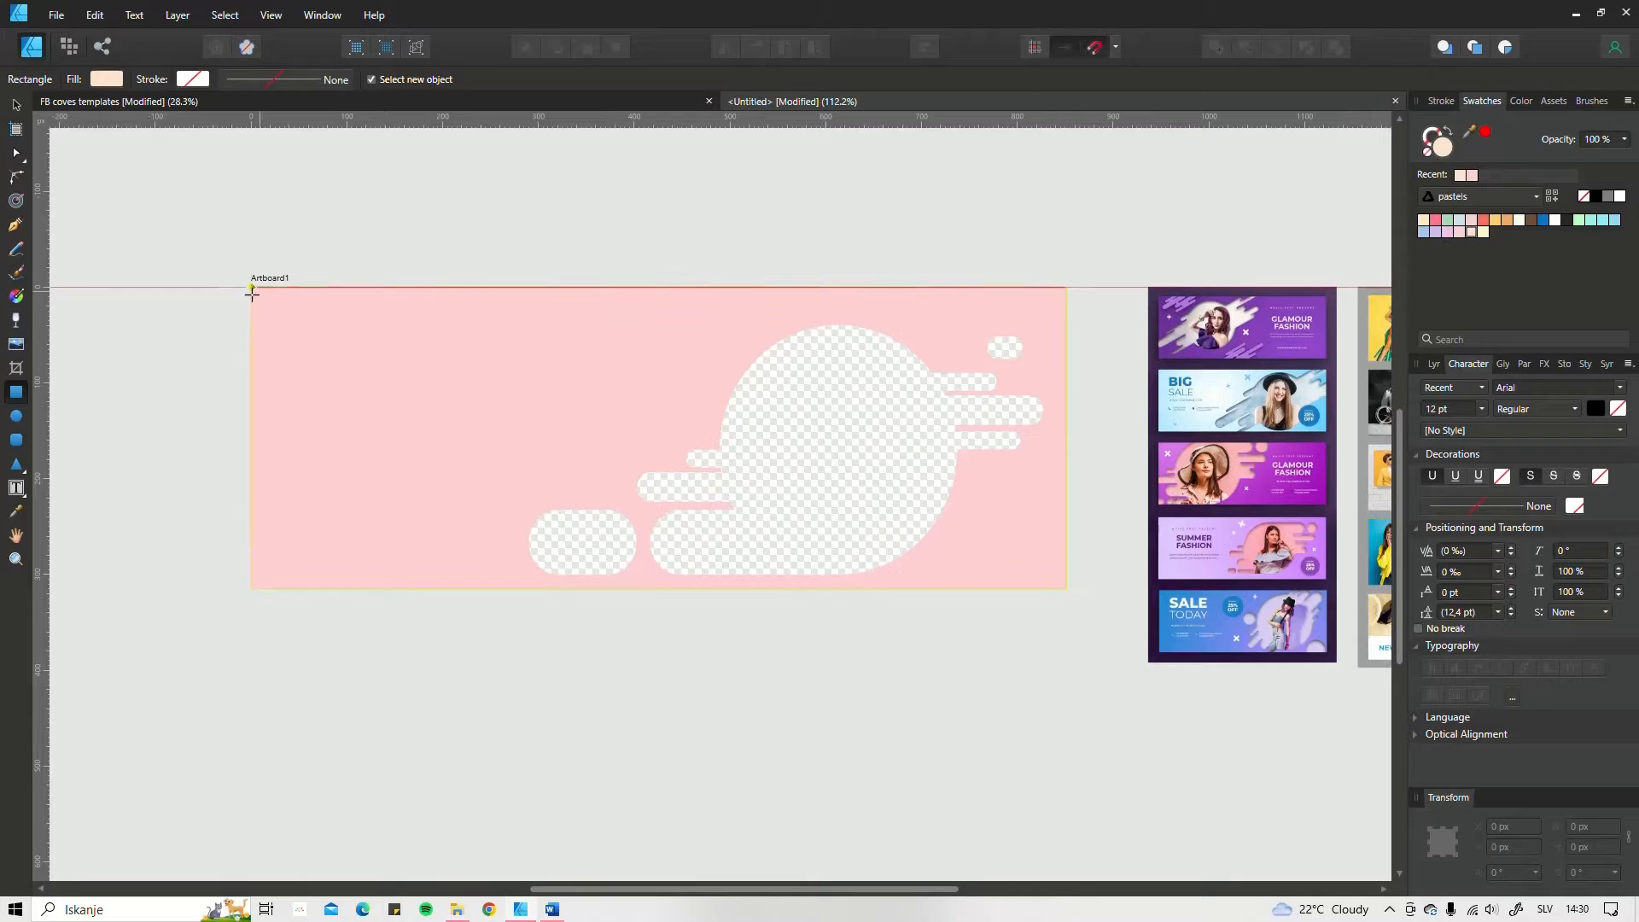
{"action": "left_click_drag", "start_coordinate": [251, 288], "coordinate": [1067, 589]}
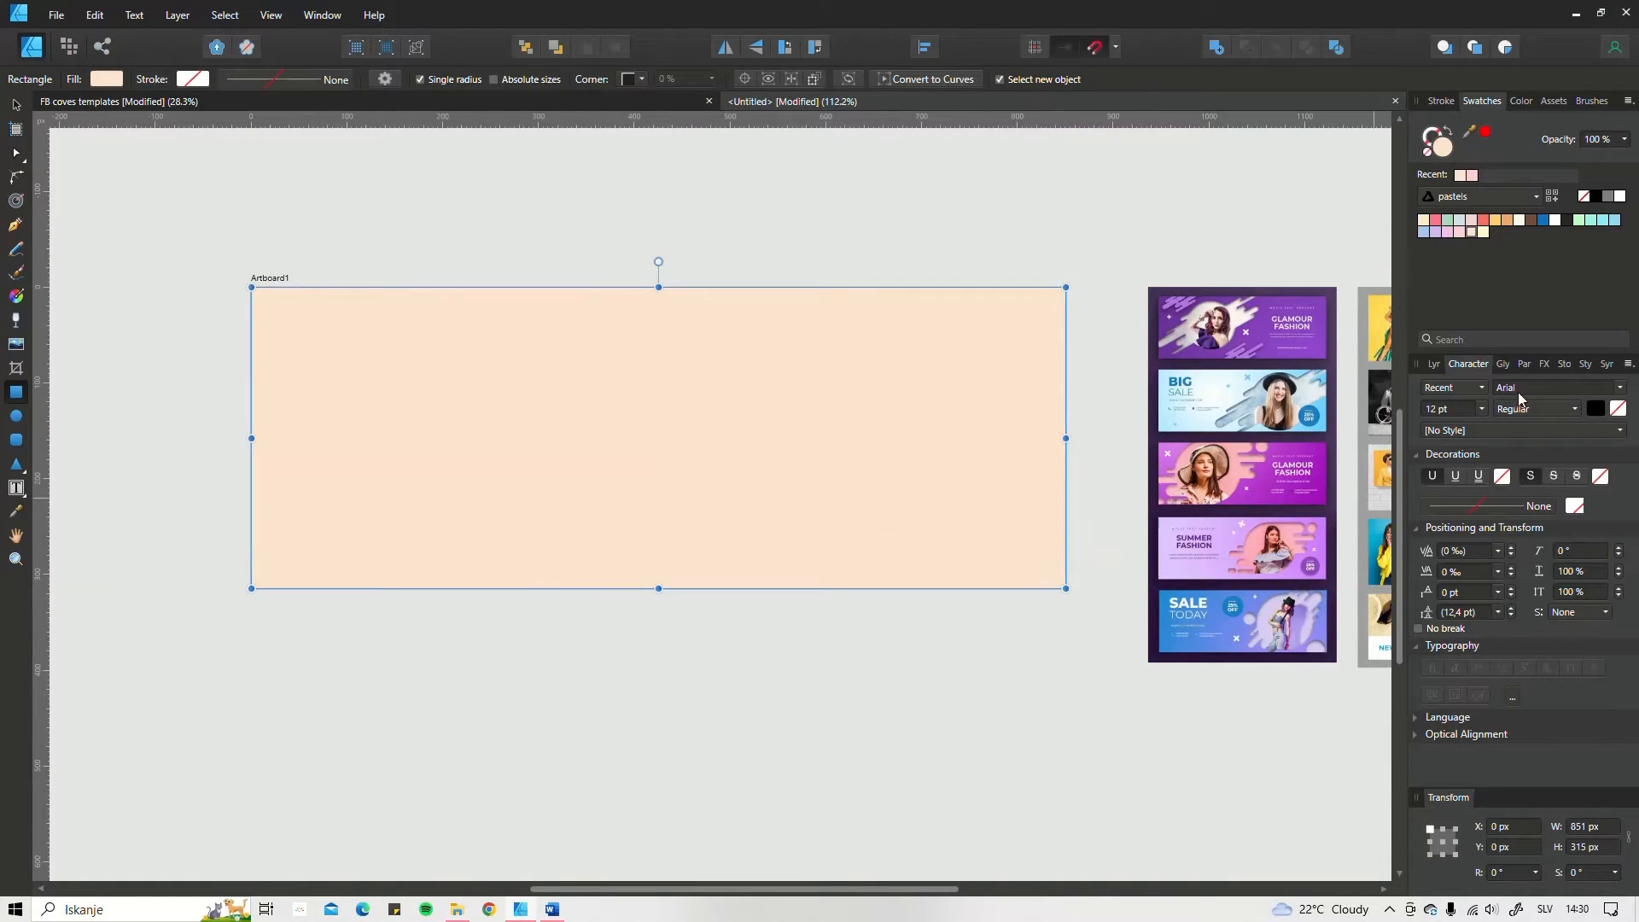
Step: Move the cream rectangle beneath the pink cut-out curves in the artboard's layer order
{"action": "left_click", "coordinate": [1435, 366]}
{"action": "left_click", "coordinate": [1417, 465]}
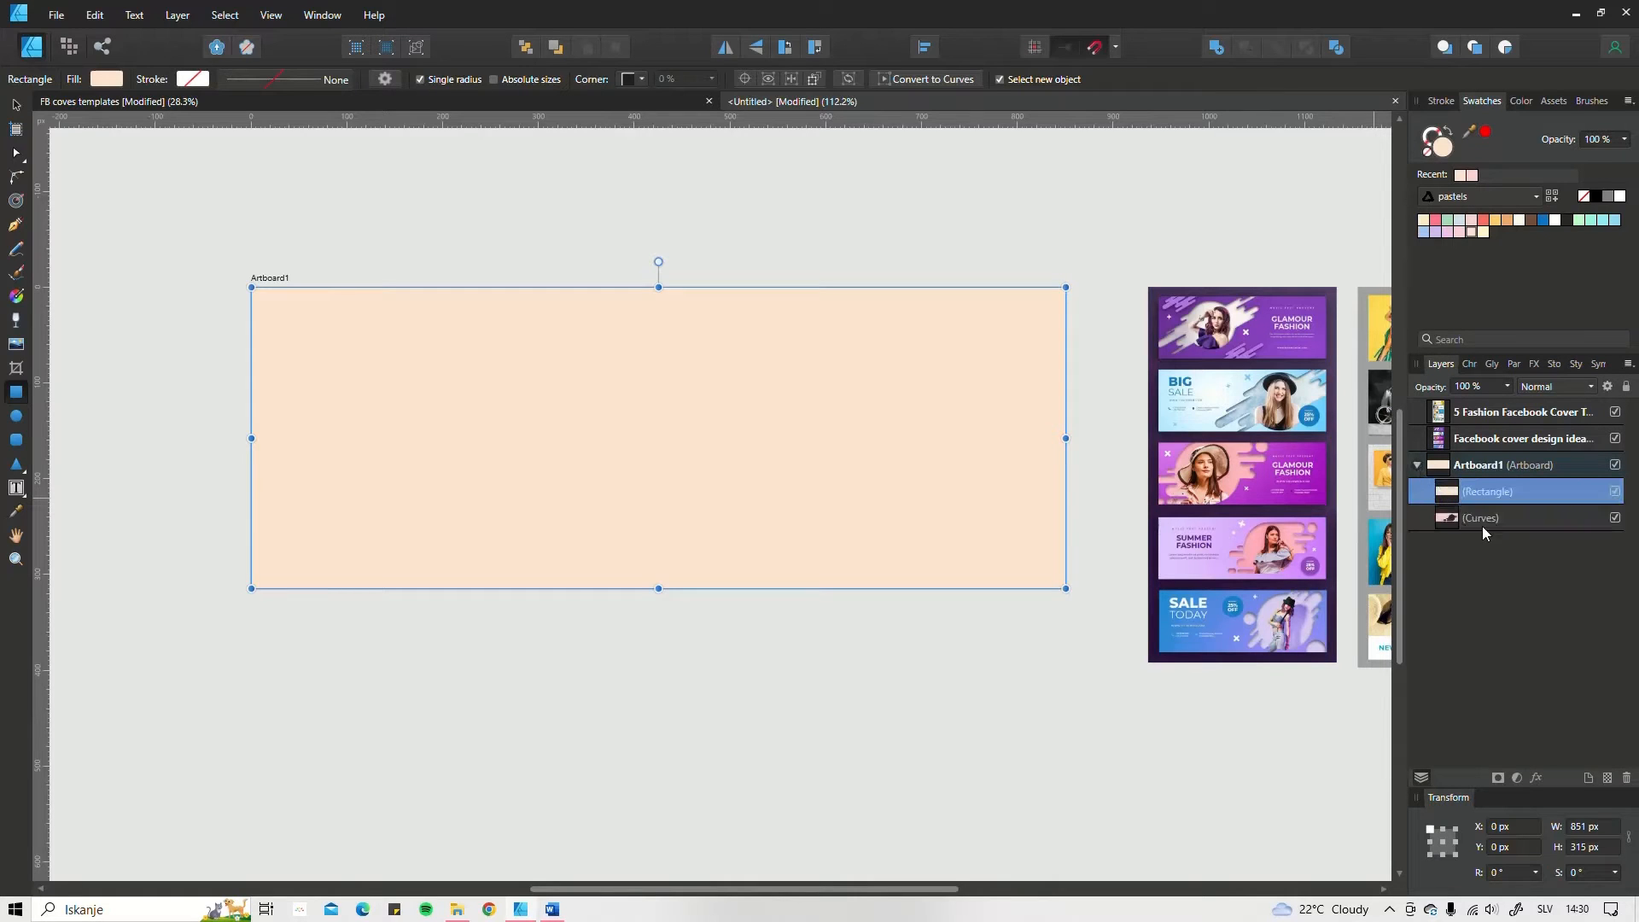
{"action": "double_click", "coordinate": [1476, 493]}
{"action": "left_click_drag", "start_coordinate": [1476, 493], "coordinate": [1458, 520]}
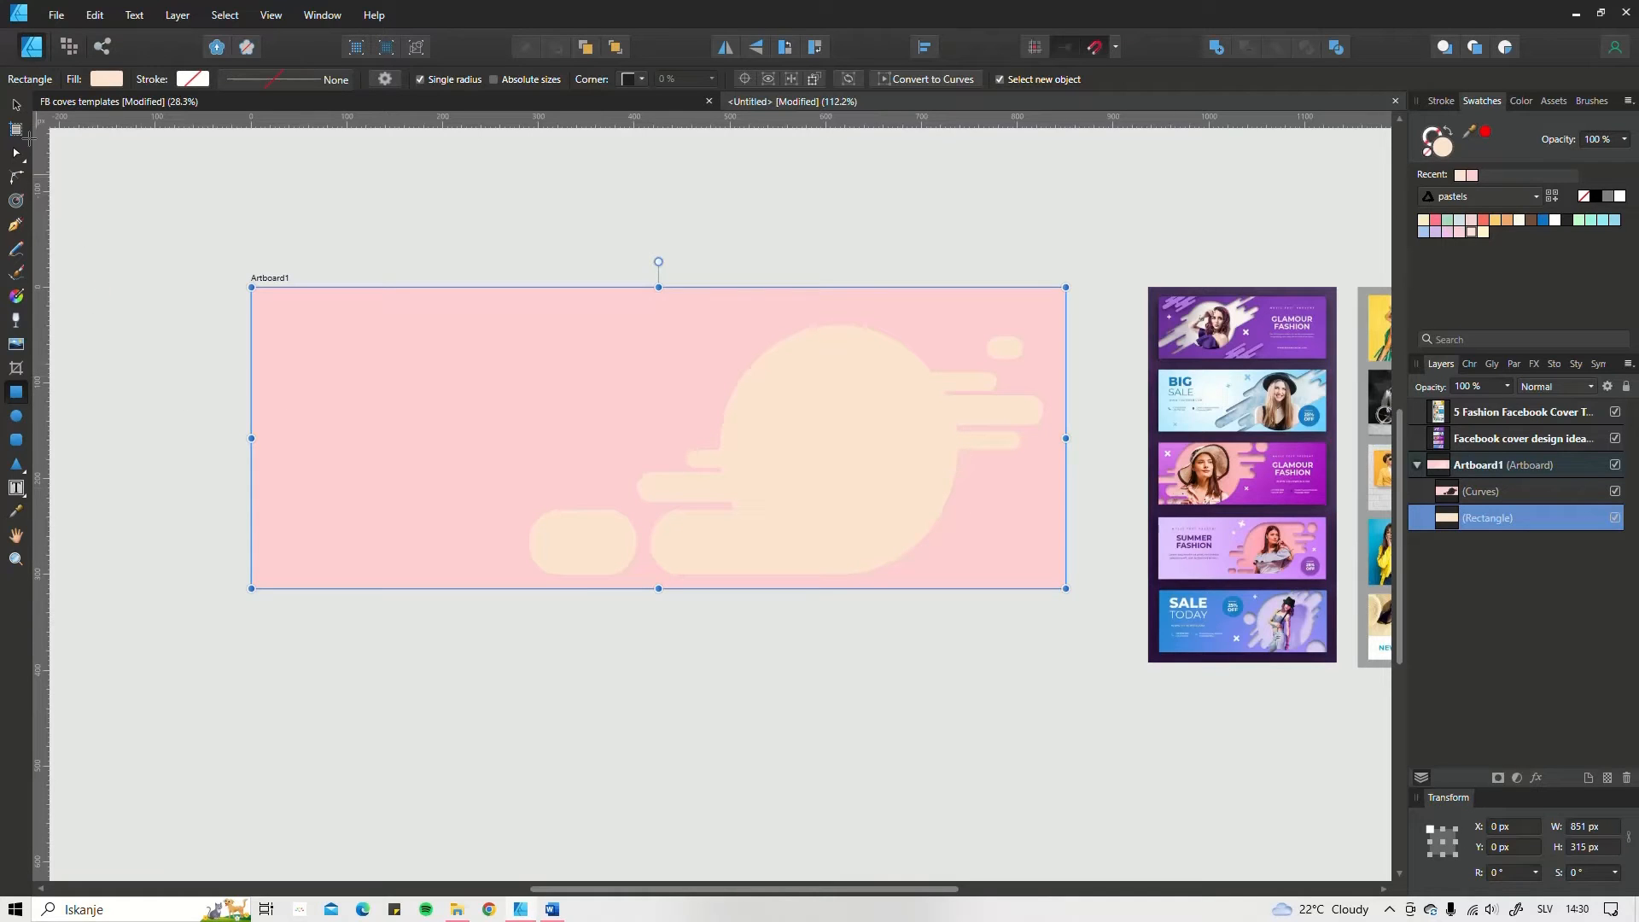
Step: Add an outer shadow to the pink cut-out layer with a radius of about 13.9 px and an offset of about 1.3 px
{"action": "left_click", "coordinate": [15, 104]}
{"action": "left_click", "coordinate": [1027, 509]}
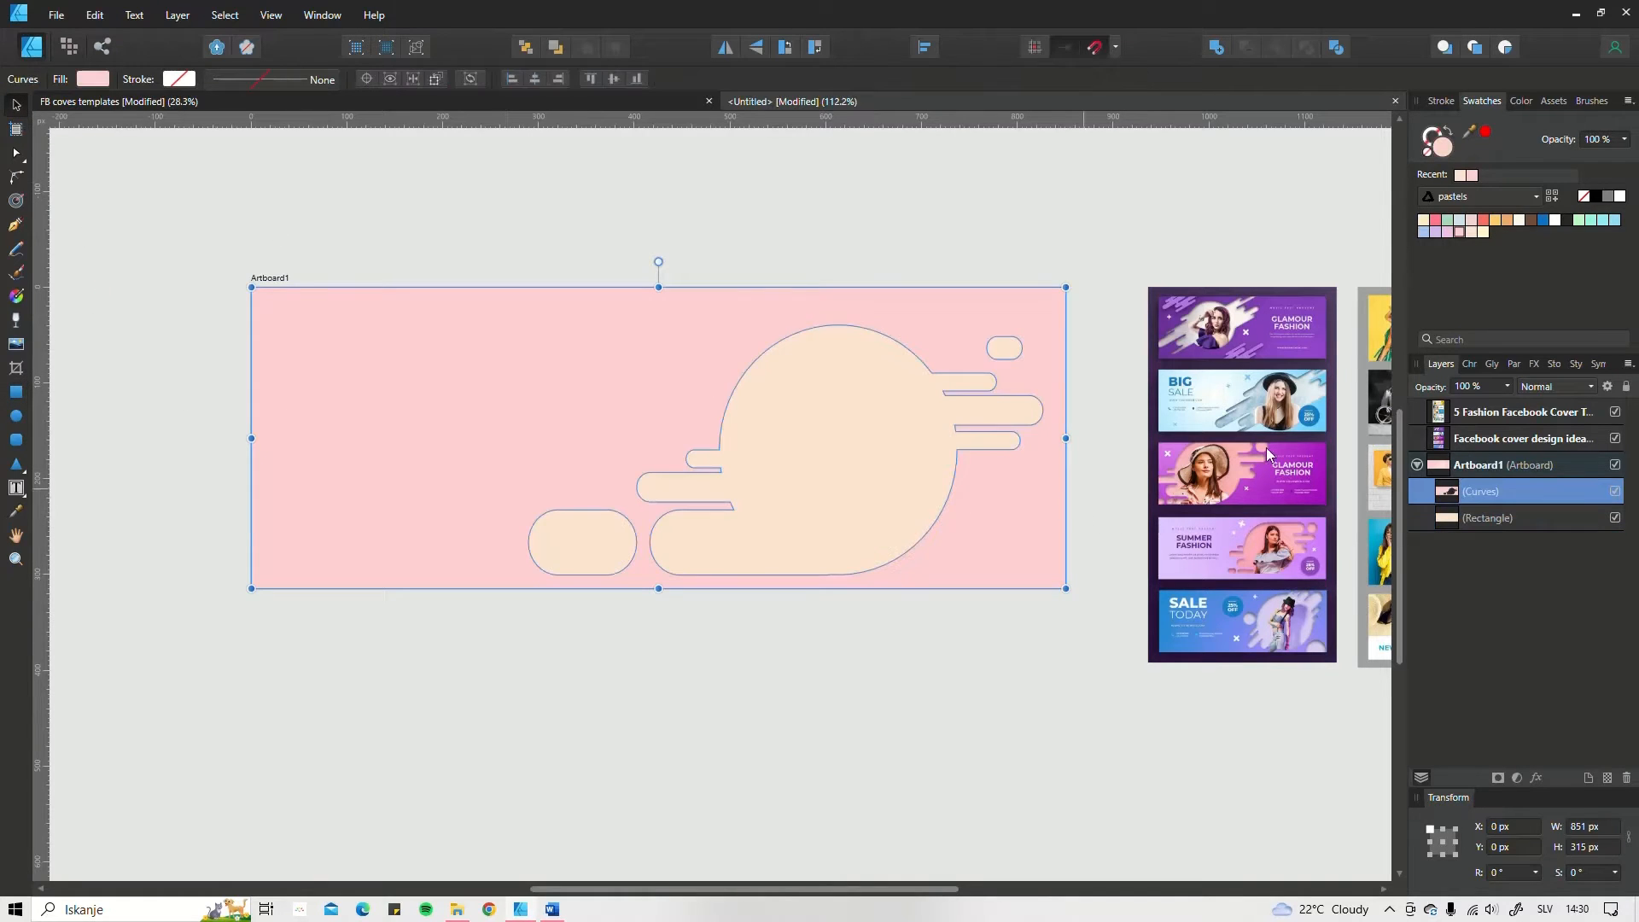
{"action": "left_click", "coordinate": [1537, 778]}
{"action": "left_click_drag", "start_coordinate": [985, 179], "coordinate": [1358, 196]}
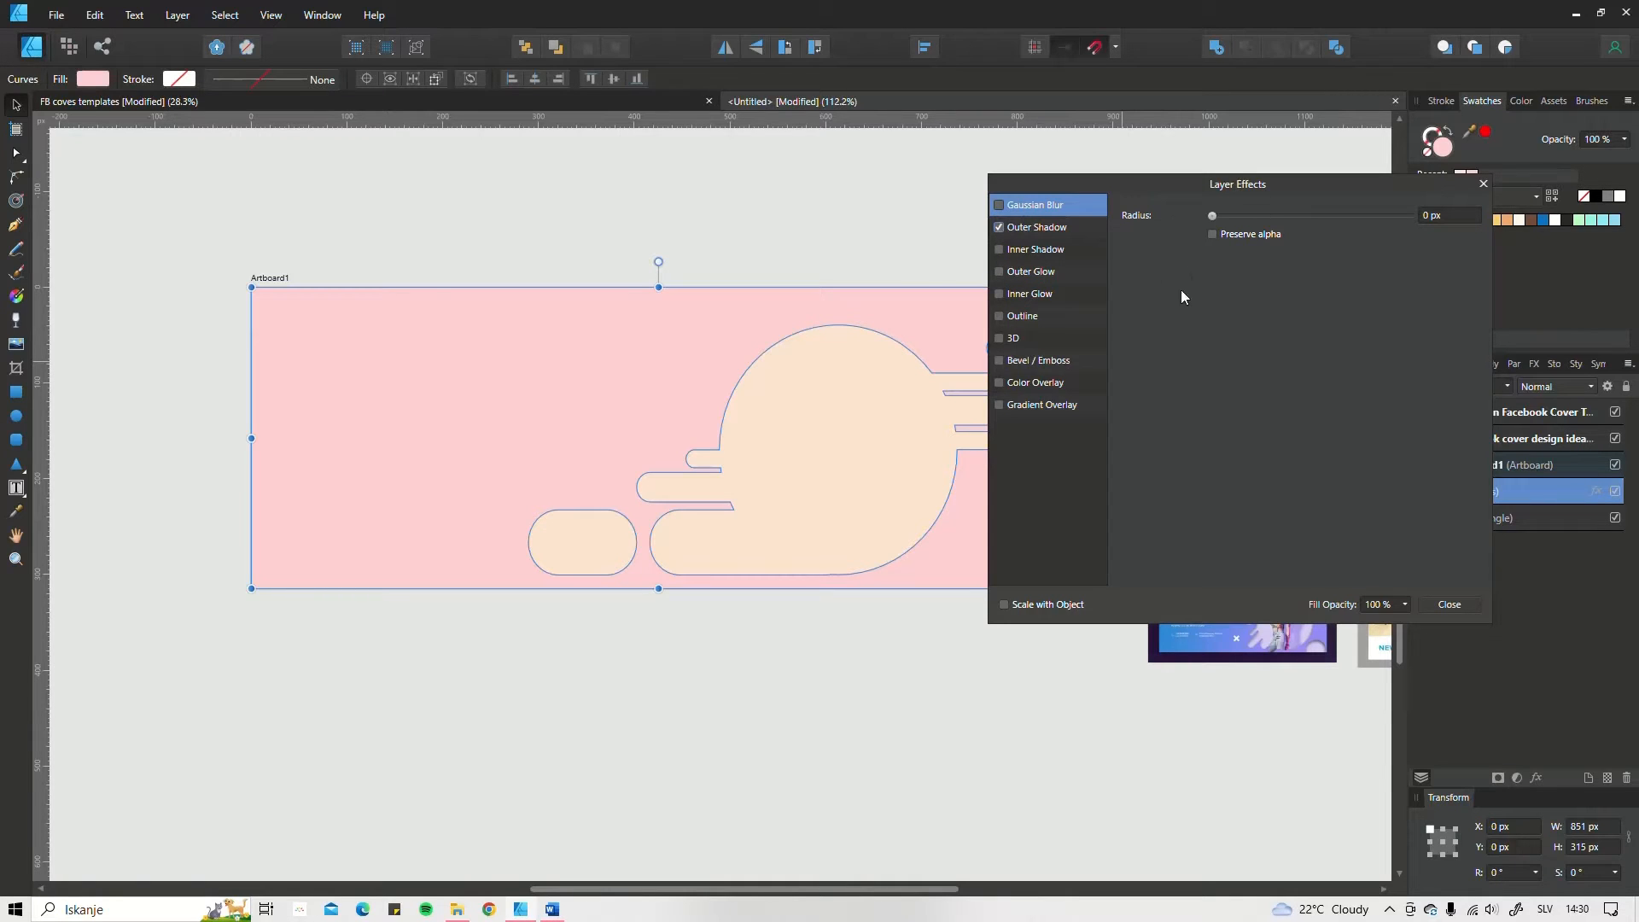
{"action": "left_click", "coordinate": [1071, 234]}
{"action": "left_click_drag", "start_coordinate": [1248, 258], "coordinate": [1306, 255]}
{"action": "left_click_drag", "start_coordinate": [1211, 278], "coordinate": [1262, 276]}
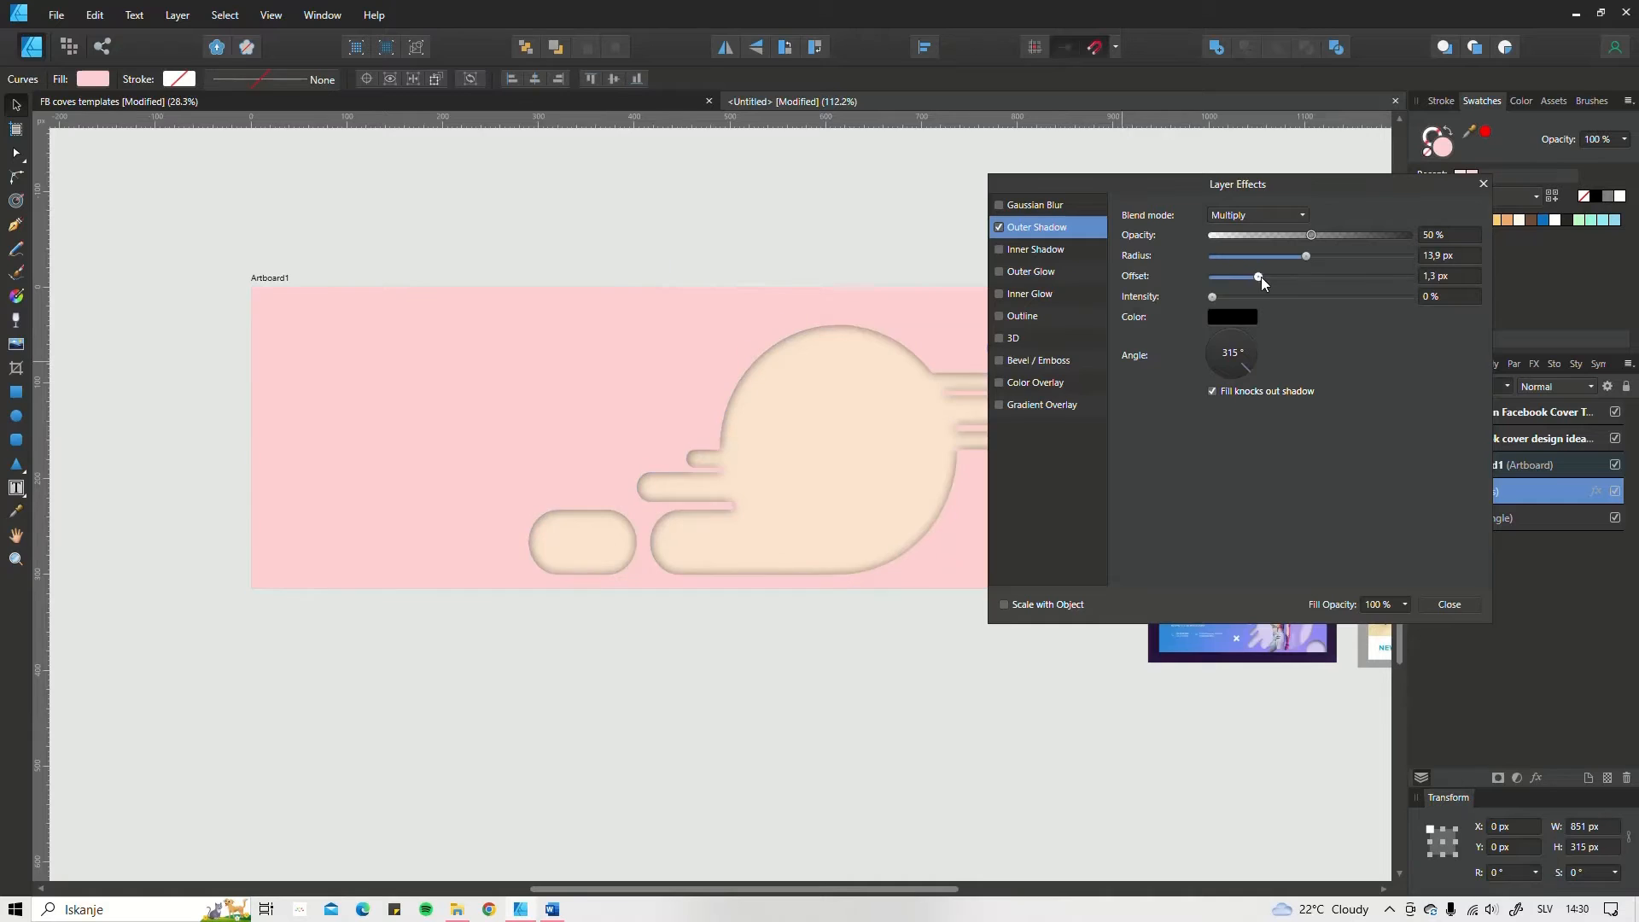
Step: Set the outer shadow to 135° angle, 37% opacity, 10.9 px radius and 5.5 px offset, and turn on Scale with Object
{"action": "left_click_drag", "start_coordinate": [1245, 368], "coordinate": [1218, 340]}
{"action": "left_click_drag", "start_coordinate": [1259, 277], "coordinate": [1330, 256]}
{"action": "left_click_drag", "start_coordinate": [1268, 276], "coordinate": [1291, 241]}
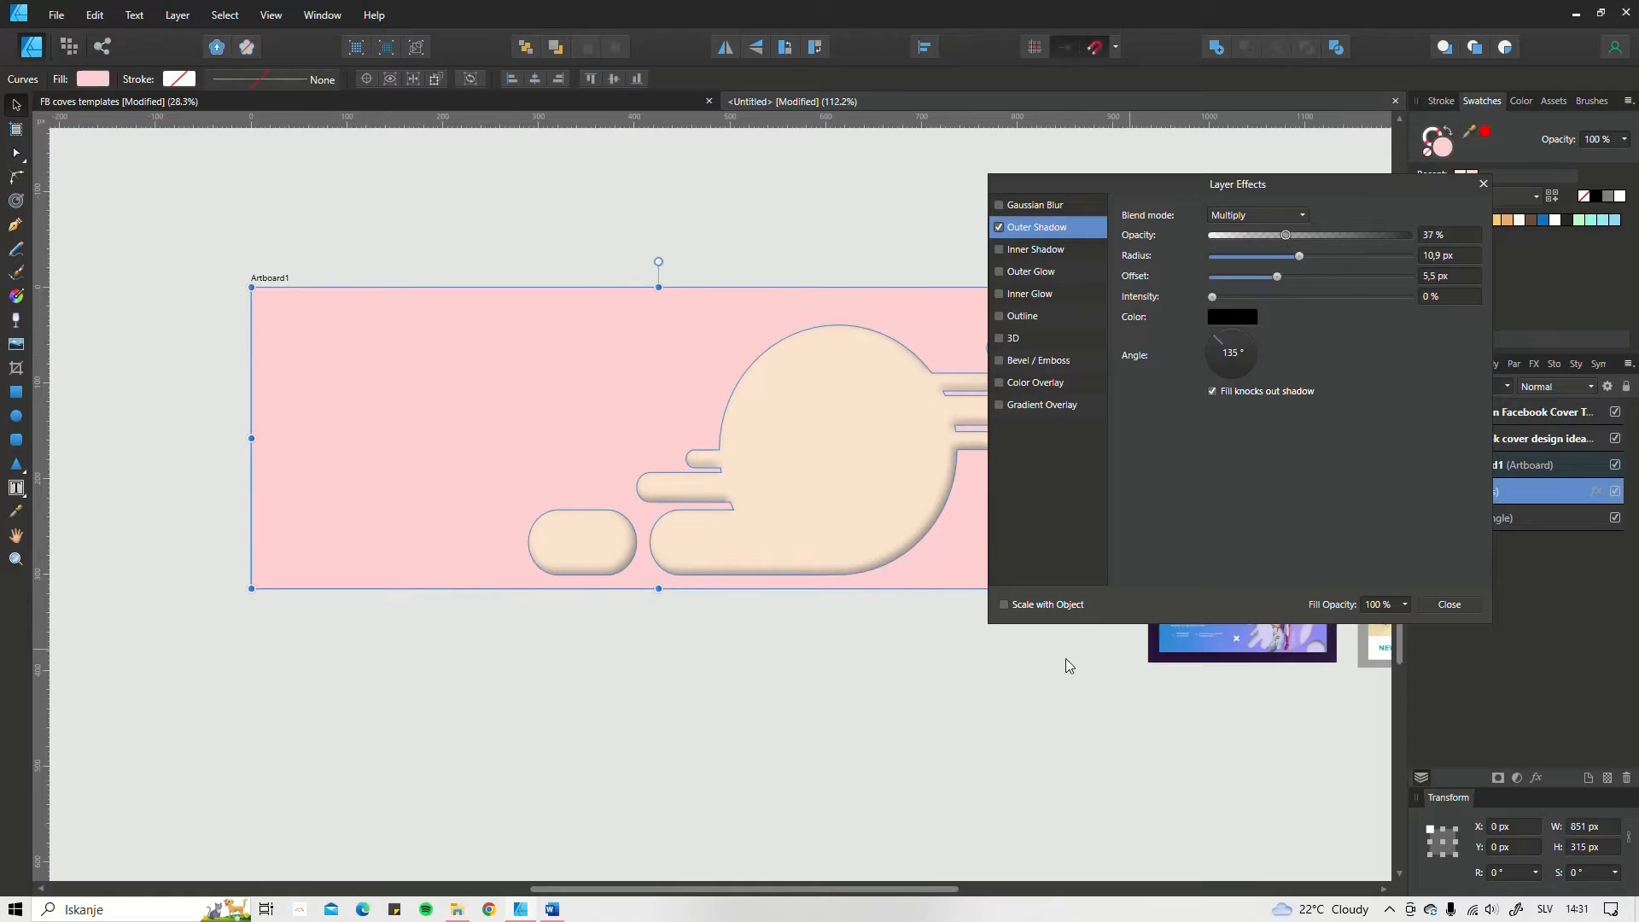
{"action": "left_click", "coordinate": [1004, 606]}
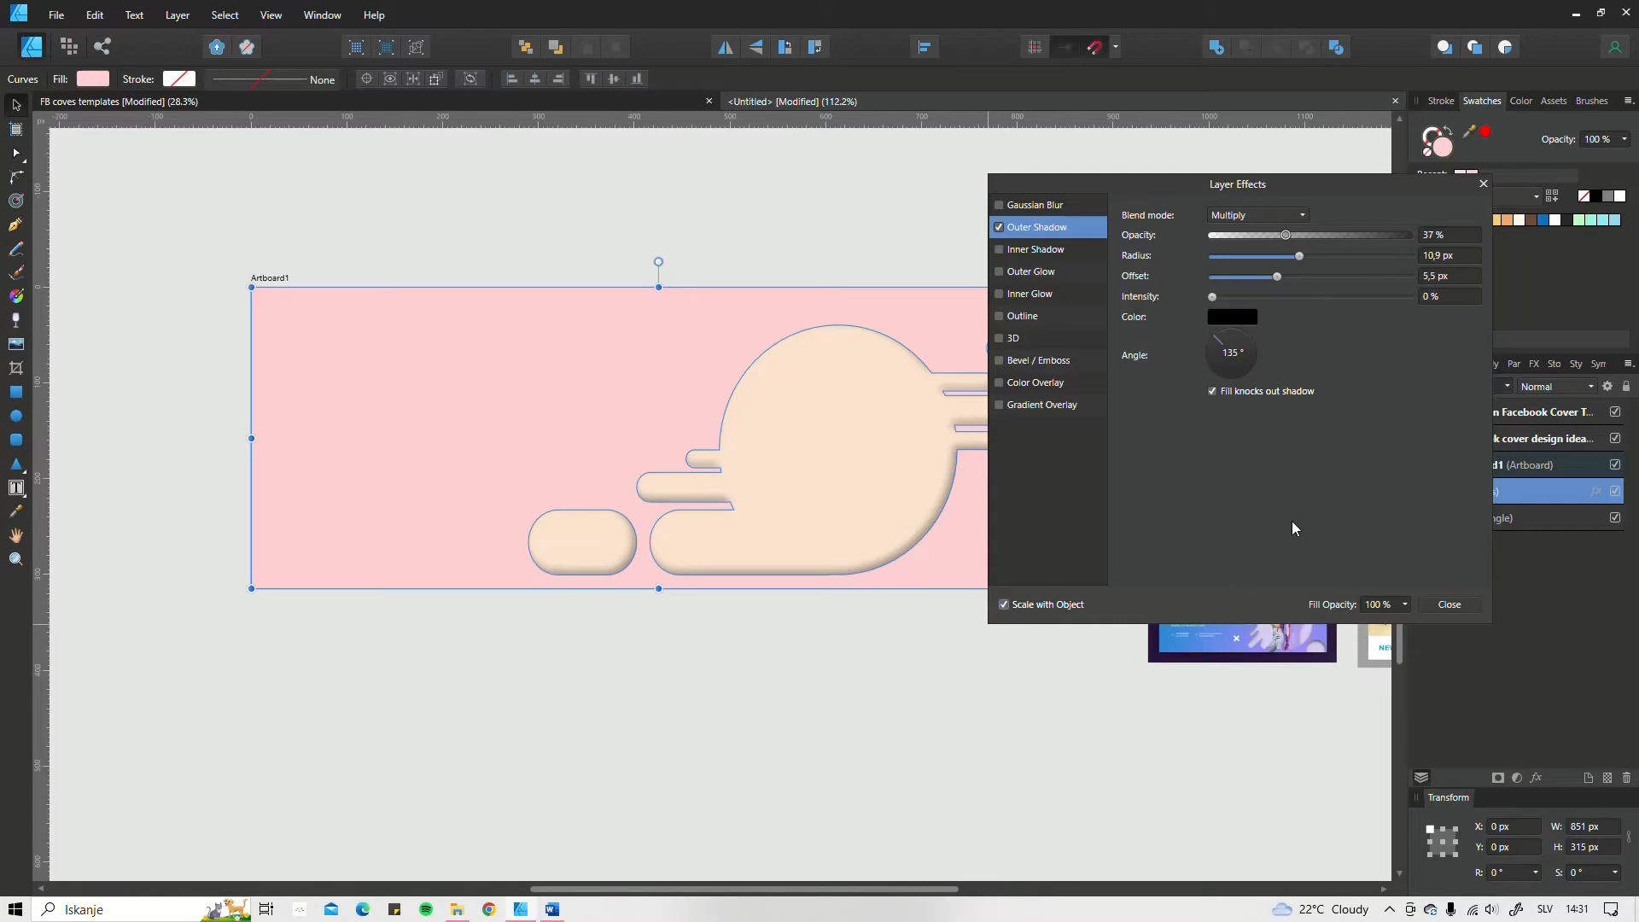
{"action": "left_click", "coordinate": [1451, 604]}
{"action": "left_click_drag", "start_coordinate": [873, 581], "coordinate": [888, 564]}
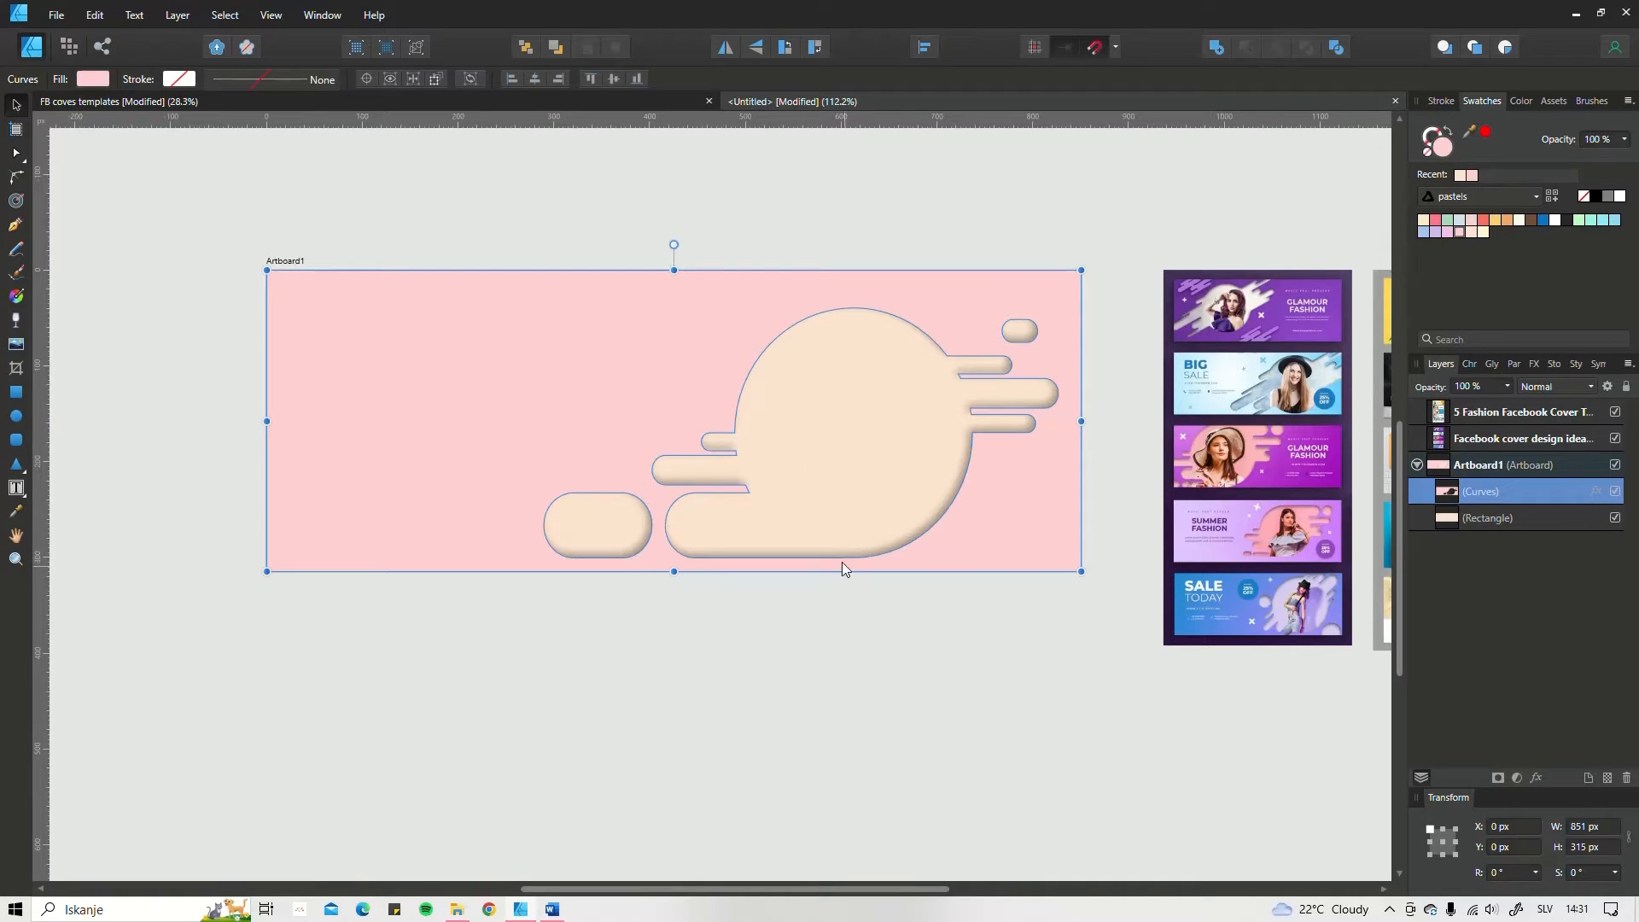
{"action": "left_click_drag", "start_coordinate": [860, 477], "coordinate": [843, 500]}
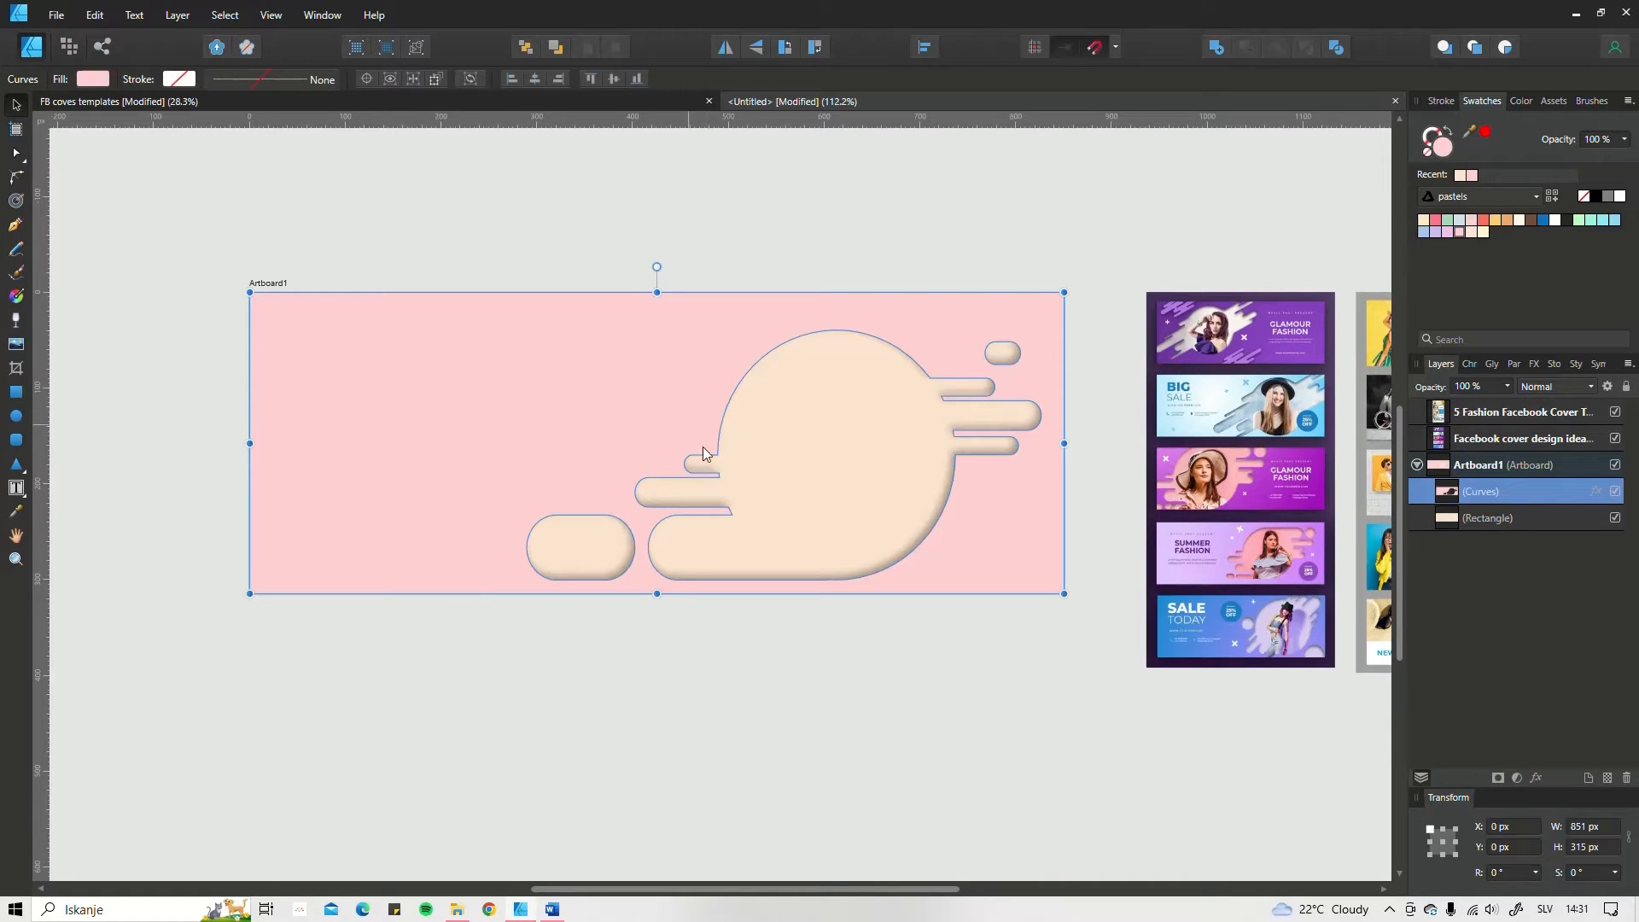
{"action": "scroll", "coordinate": [862, 444], "scroll_direction": "down", "scroll_amount": 1}
{"action": "scroll", "coordinate": [670, 452], "scroll_direction": "up", "scroll_amount": 1}
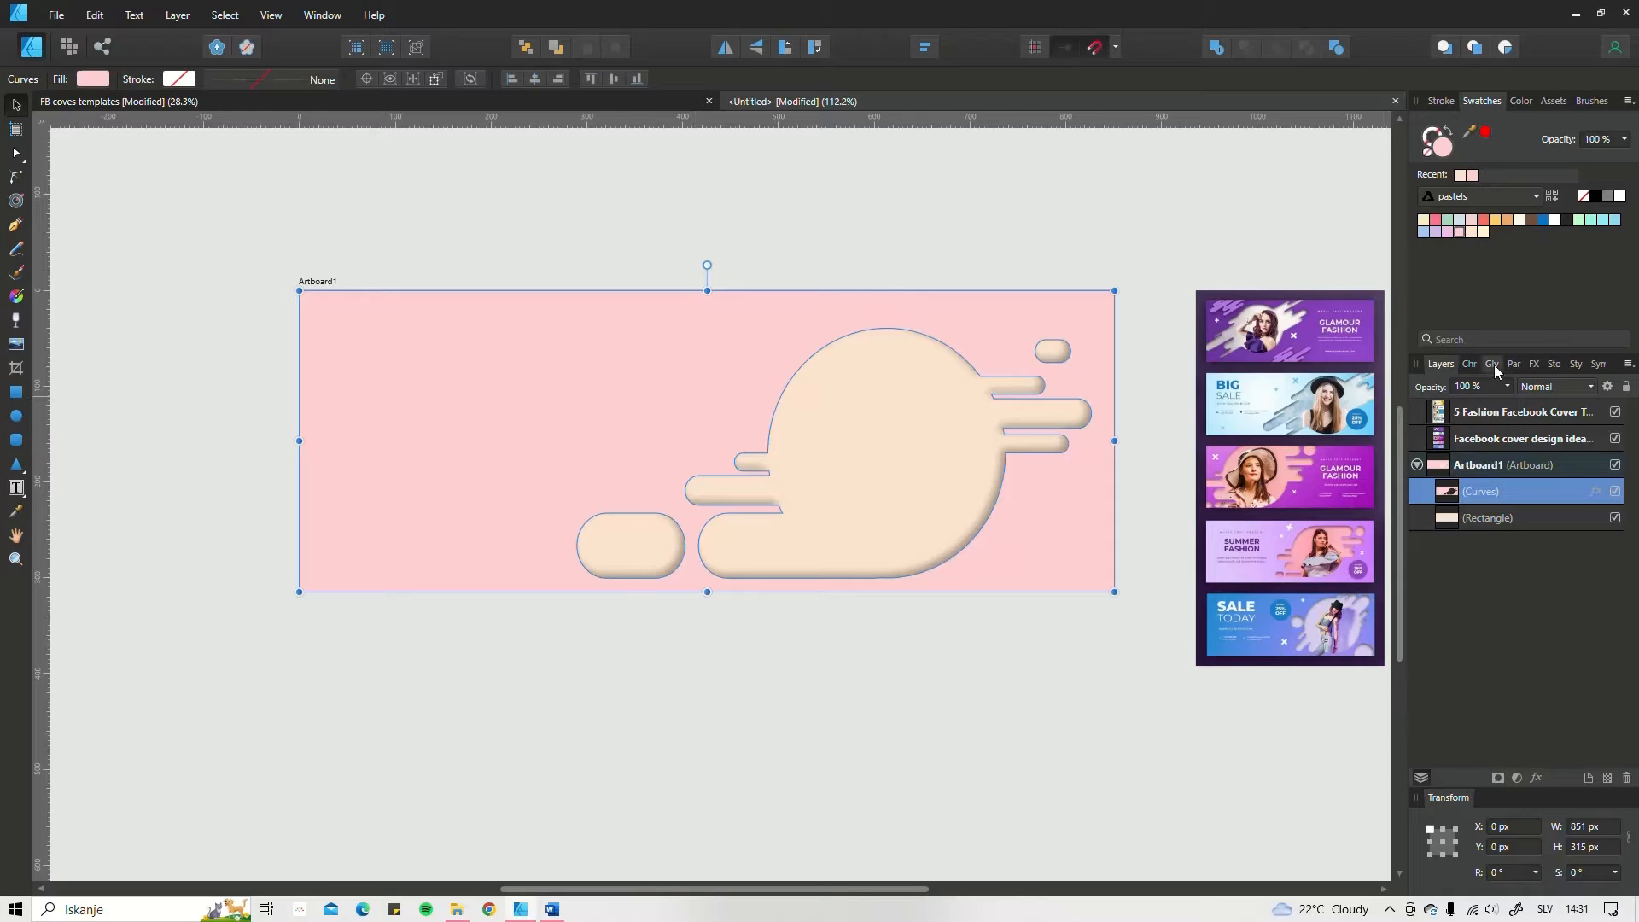
{"action": "left_click_drag", "start_coordinate": [967, 447], "coordinate": [908, 422]}
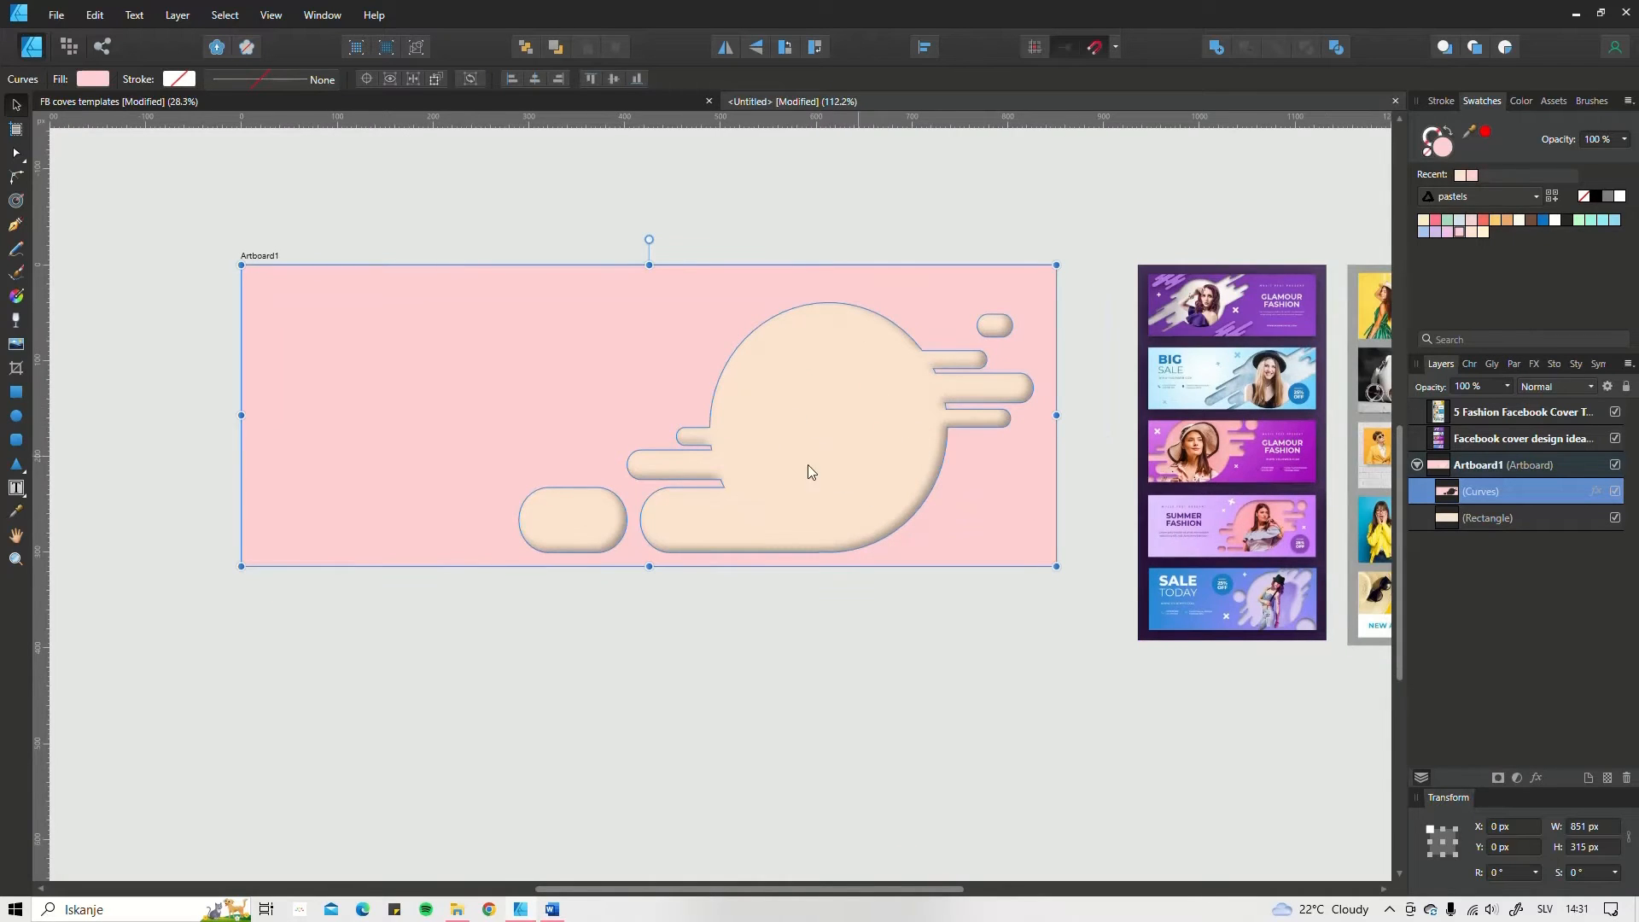
Step: Bring up the stock image library and check where it is listed among the available studios
{"action": "left_click", "coordinate": [1556, 363]}
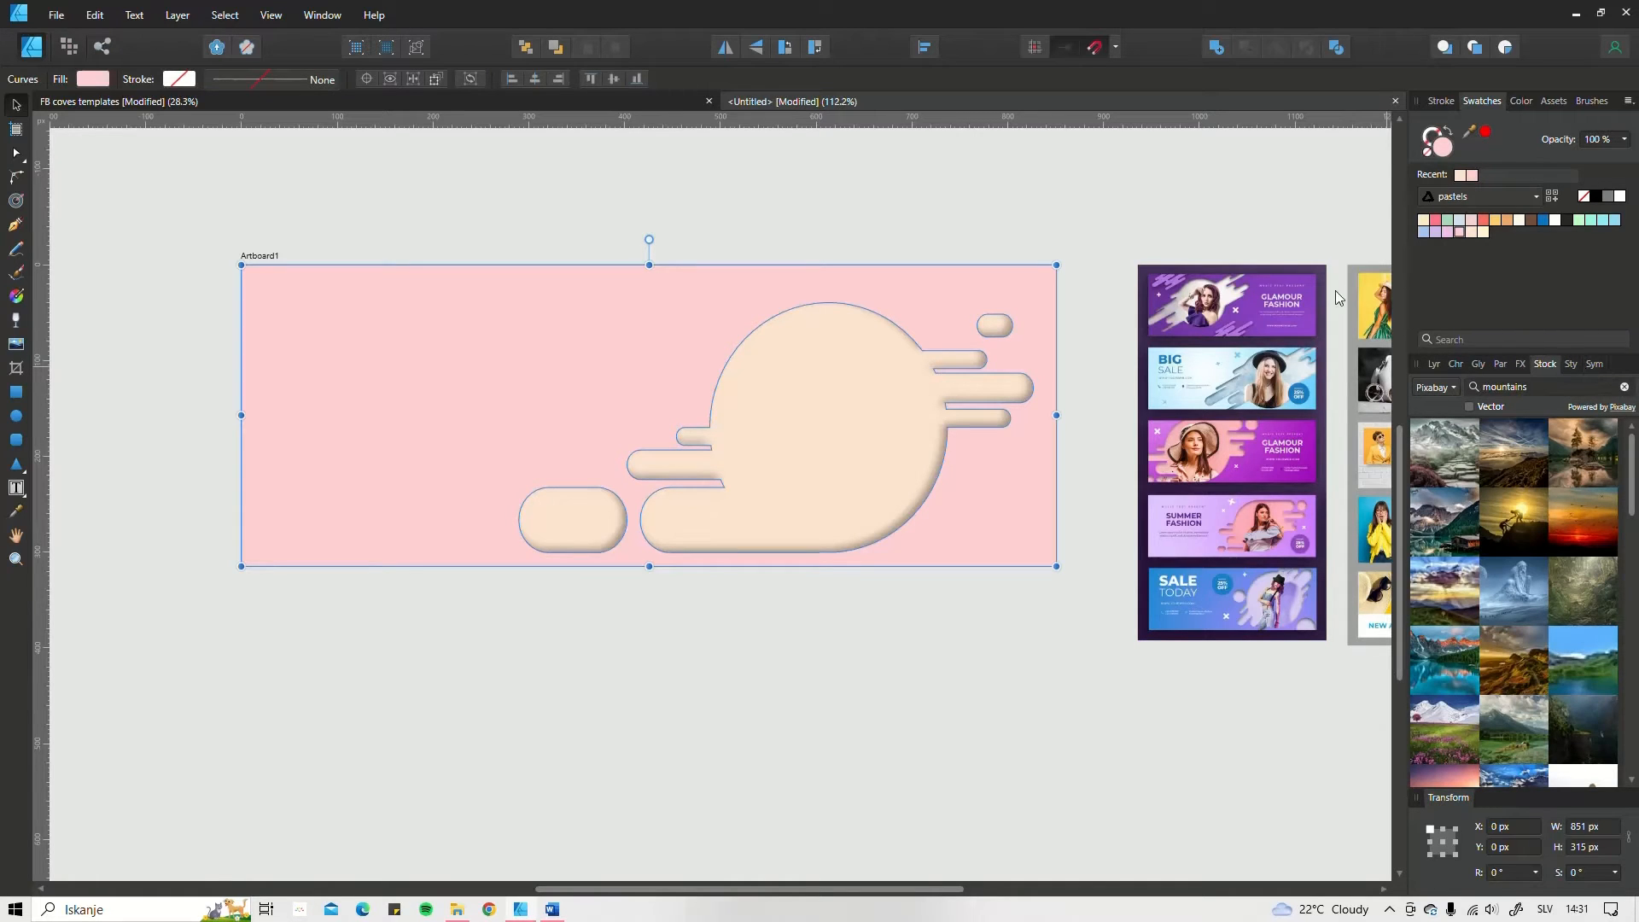
{"action": "left_click", "coordinate": [279, 16]}
{"action": "mouse_move", "coordinate": [297, 300]}
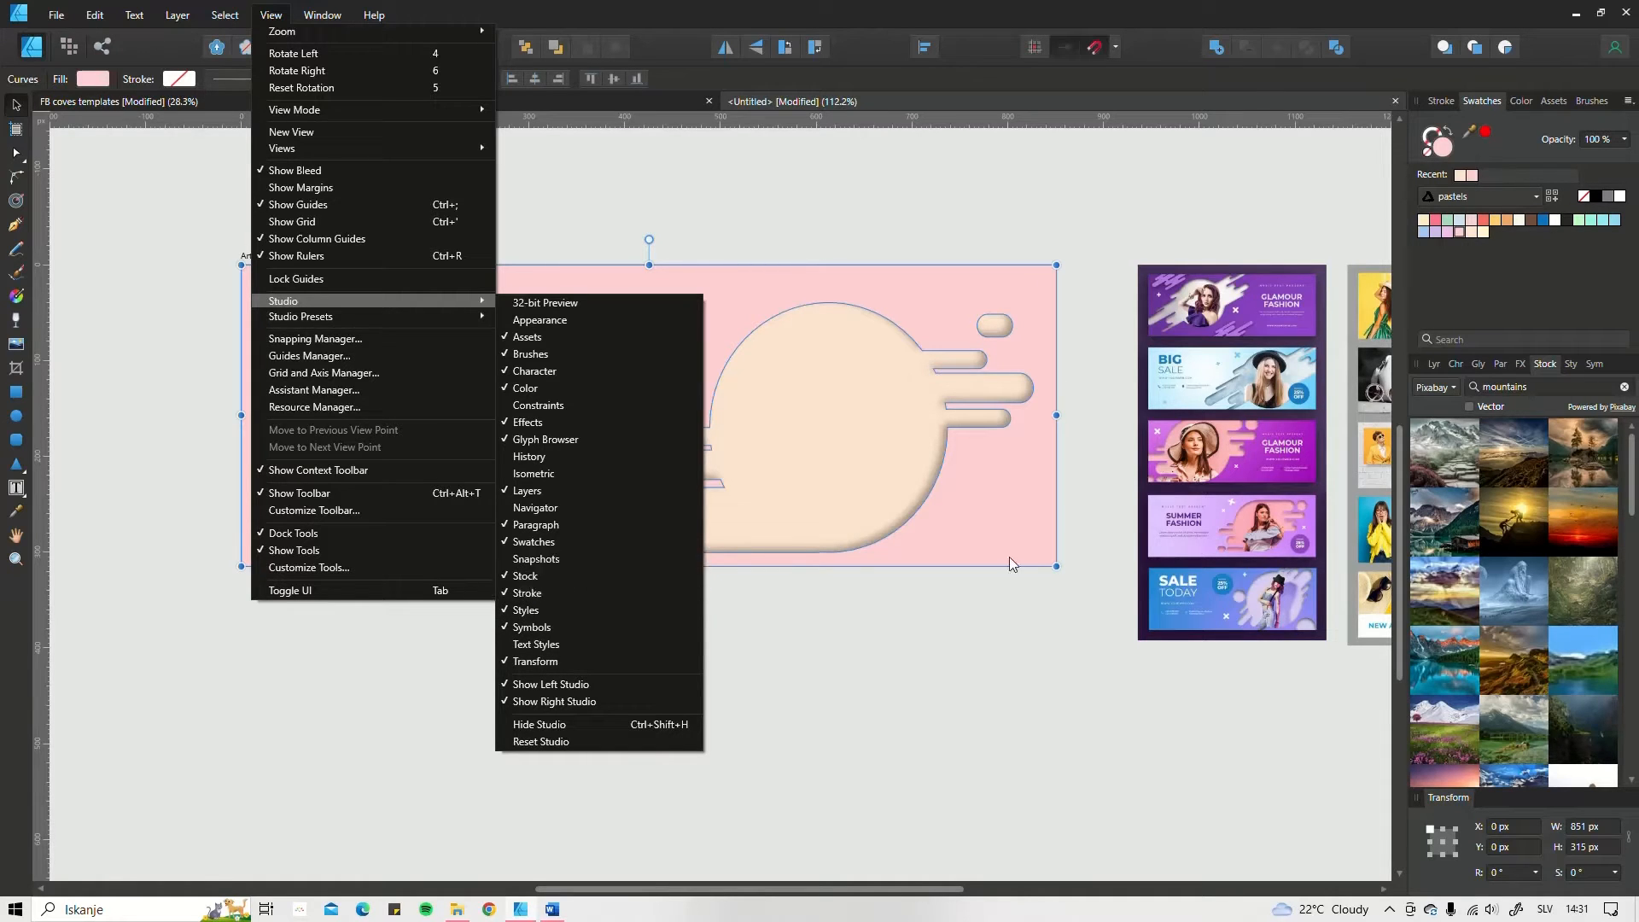
{"action": "left_click", "coordinate": [664, 216]}
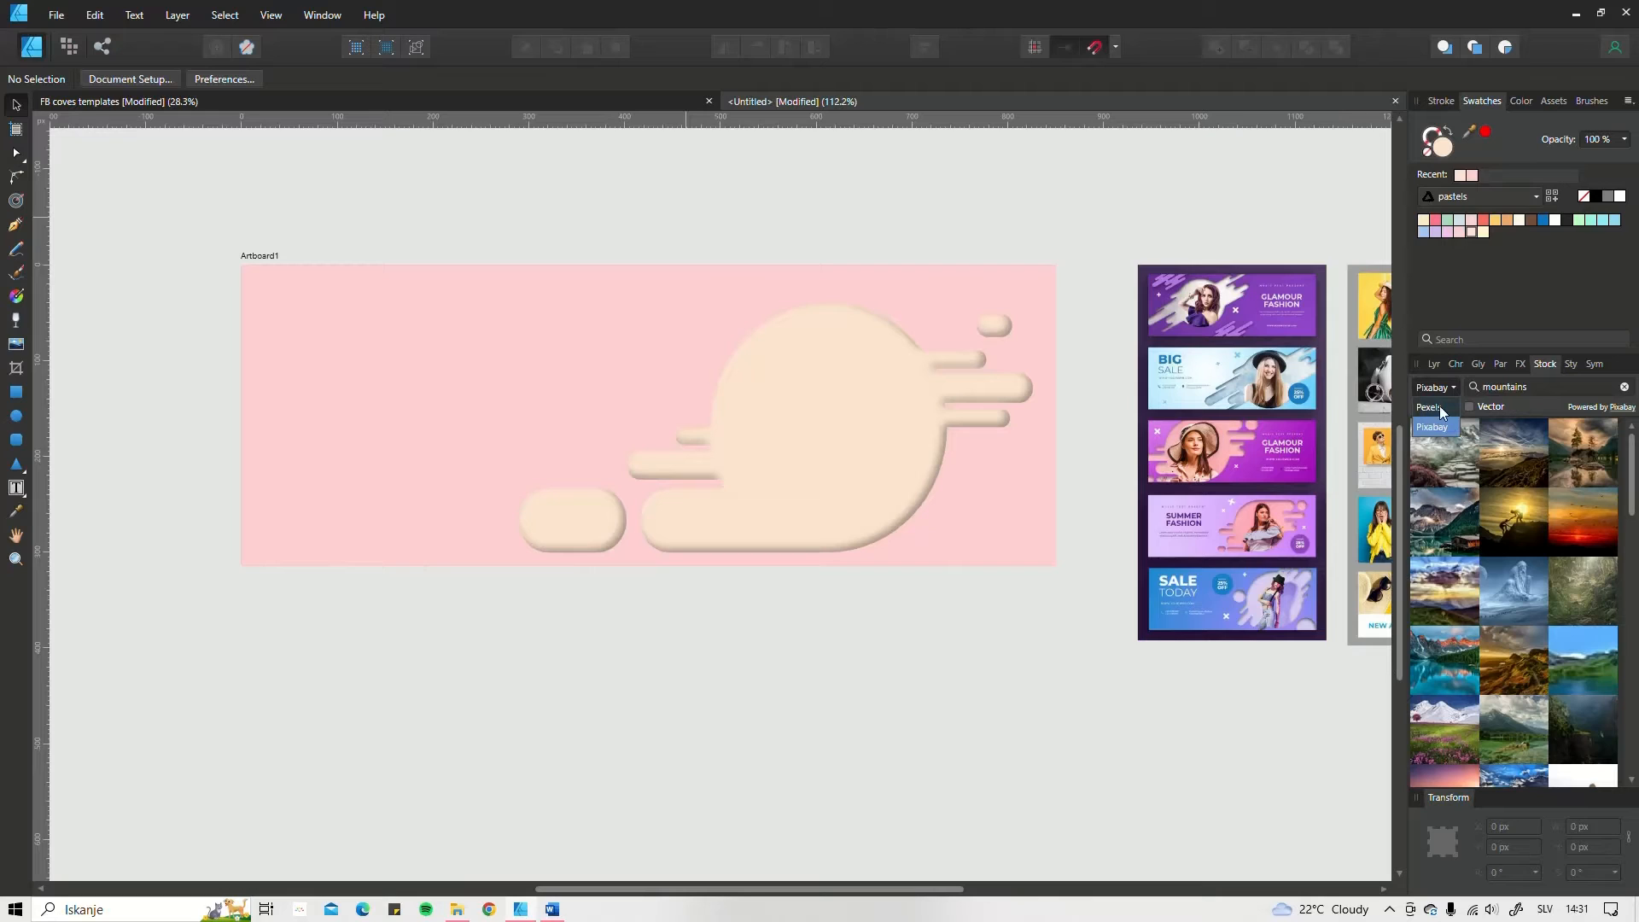
Step: Search the Pixabay stock library for "woman portrait" with the Vector filter off
{"action": "left_click", "coordinate": [1469, 406]}
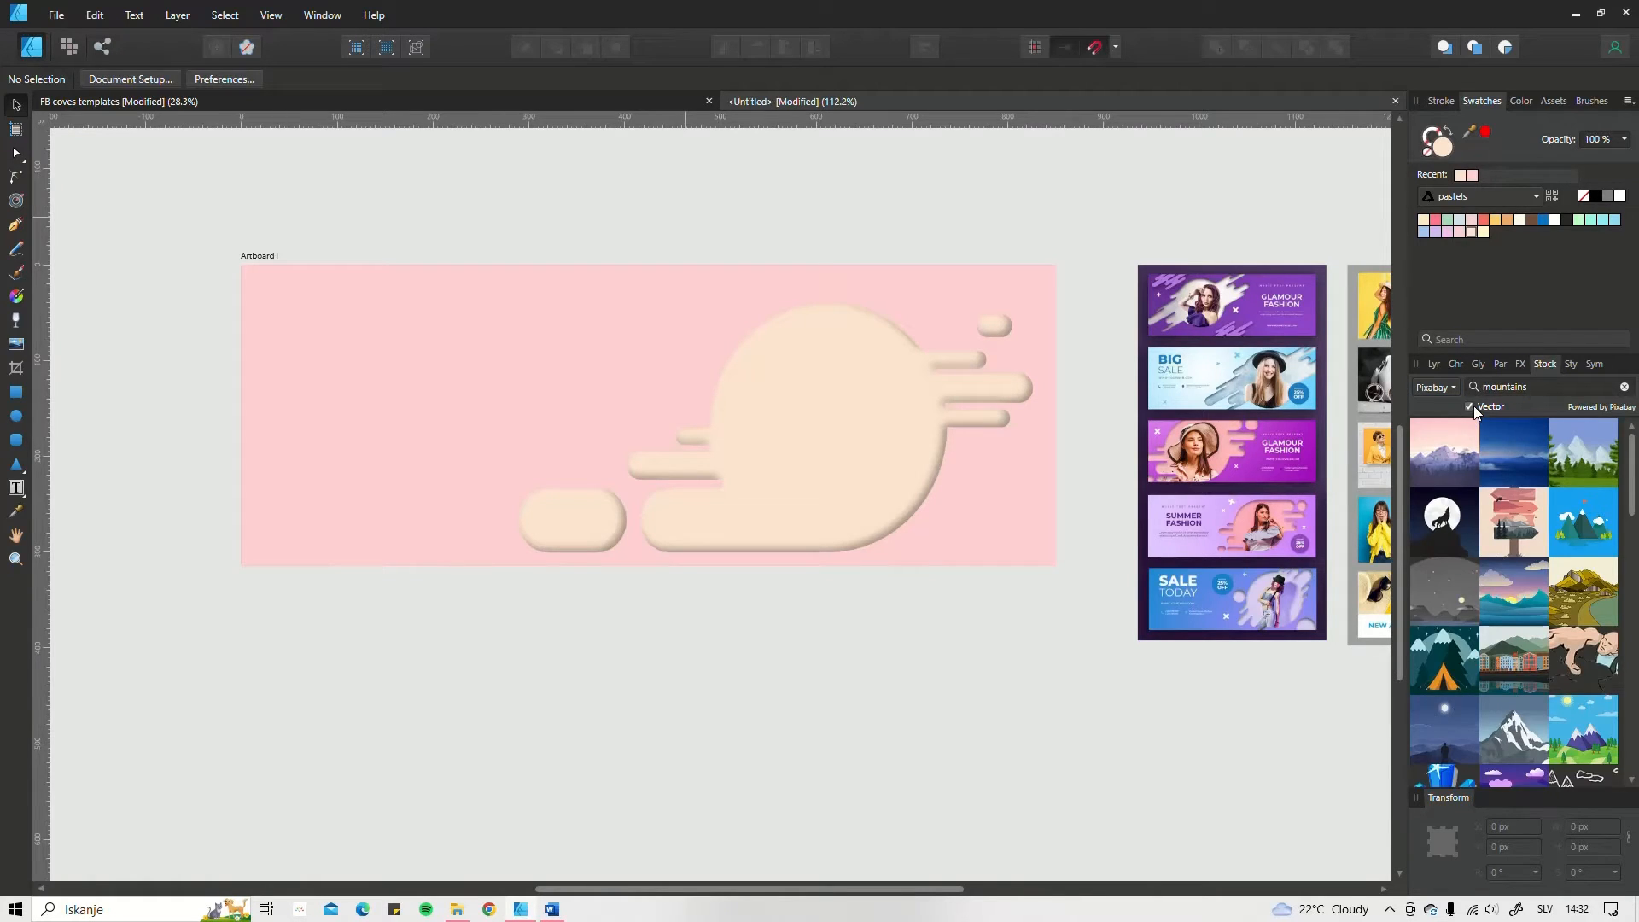
{"action": "left_click", "coordinate": [1470, 407]}
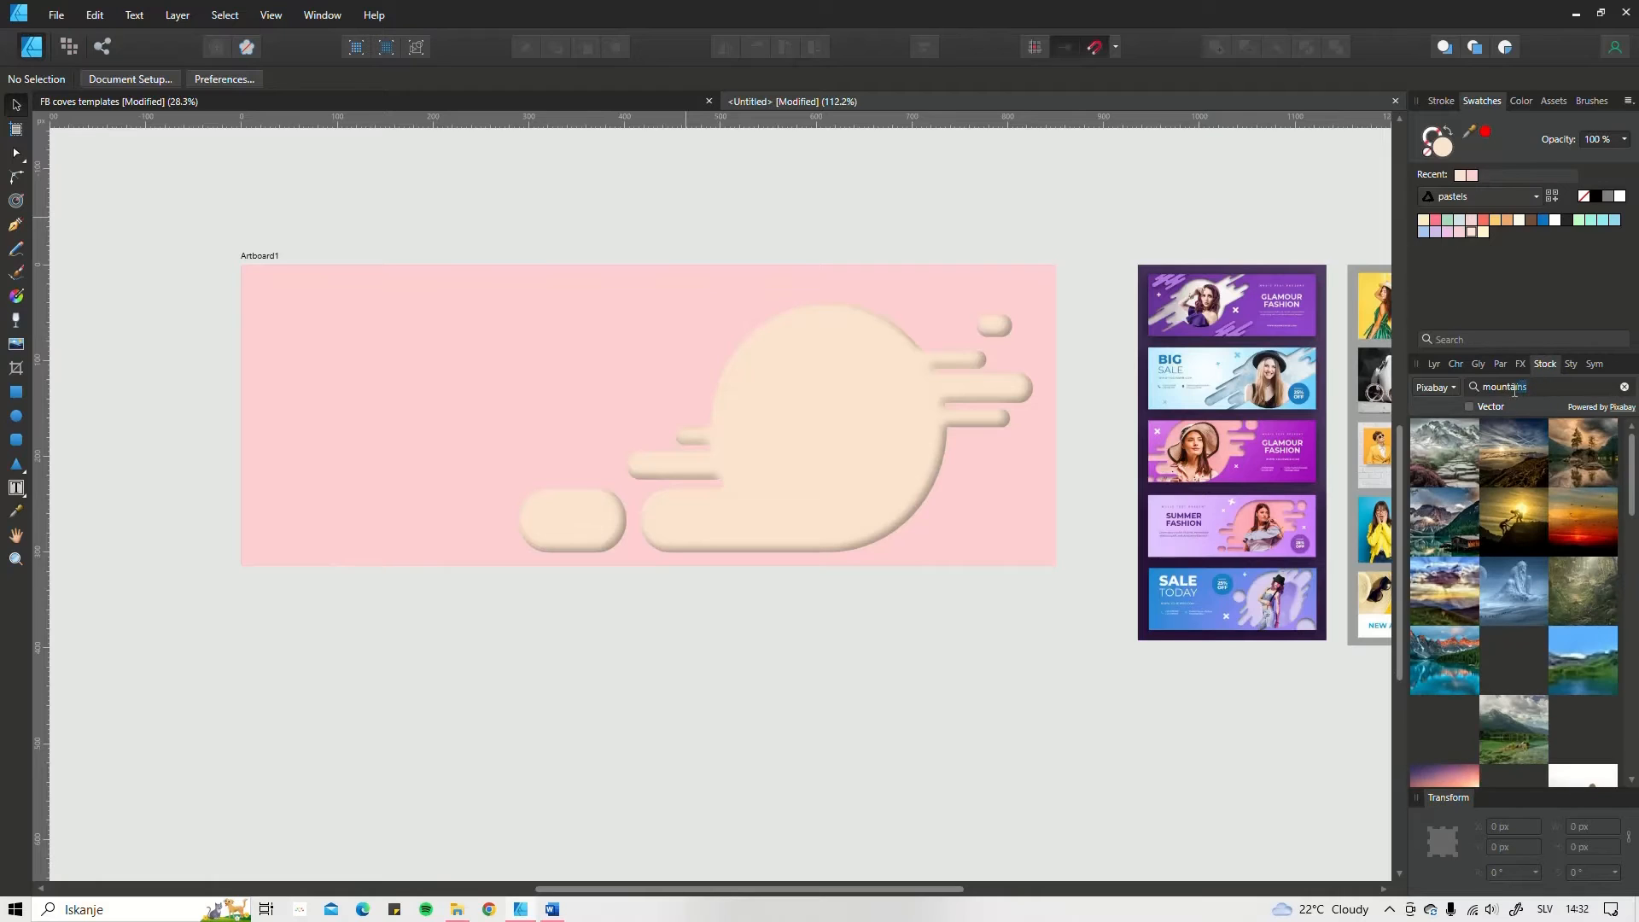
{"action": "double_click", "coordinate": [1515, 389]}
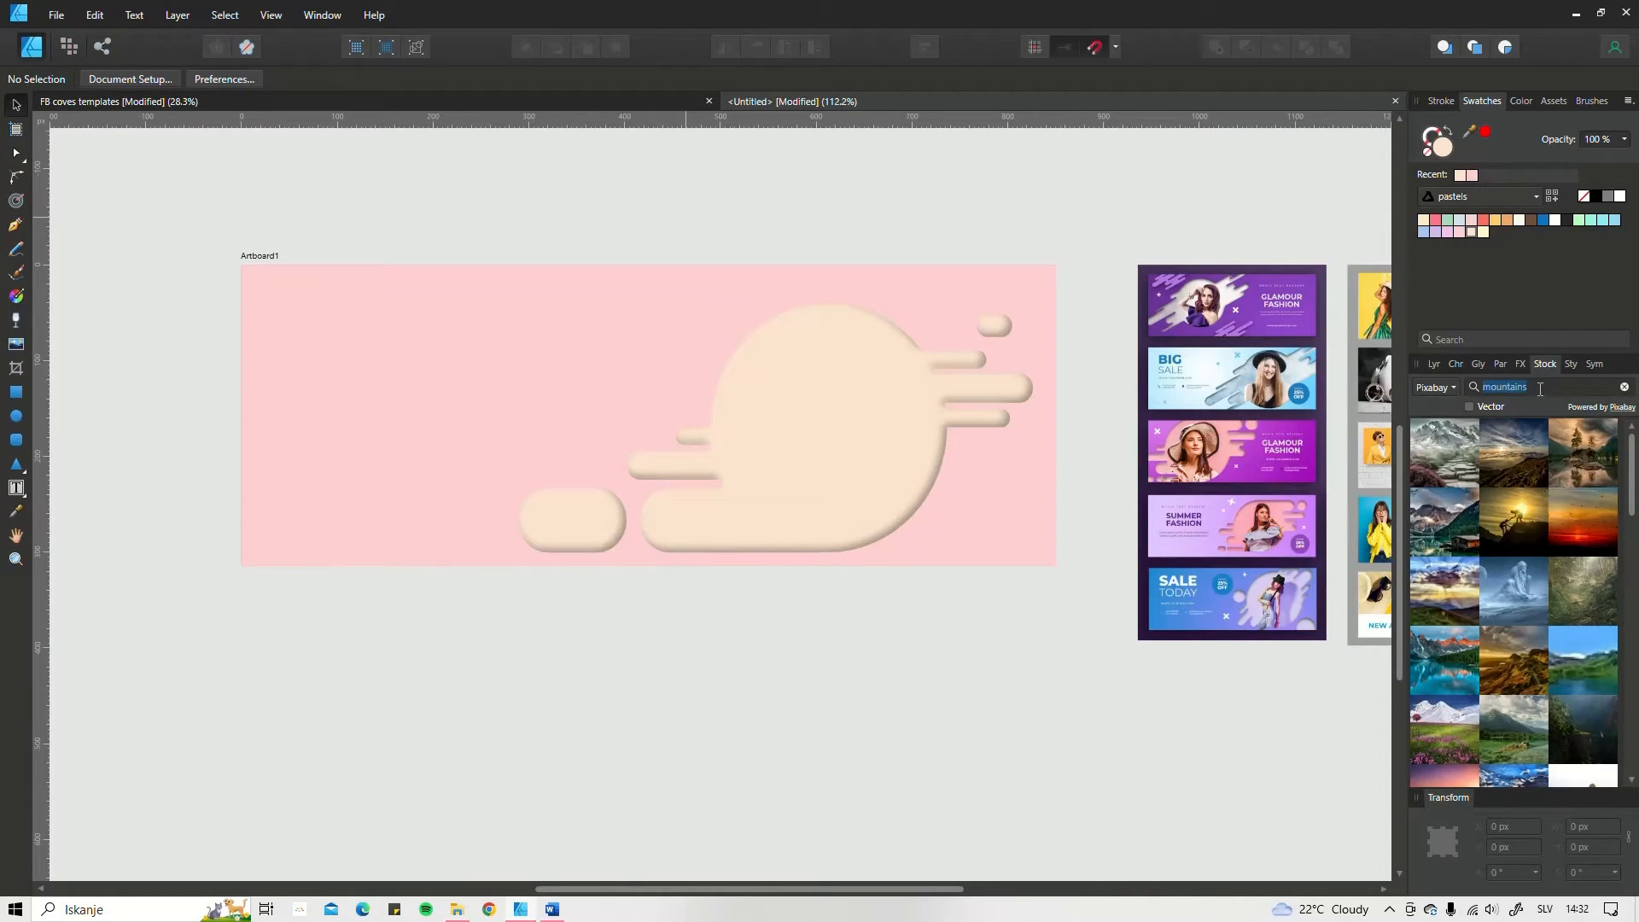
{"action": "left_click_drag", "start_coordinate": [1538, 390], "coordinate": [1491, 390]}
{"action": "type", "text": "ortrait"}
{"action": "key", "text": "Return"}
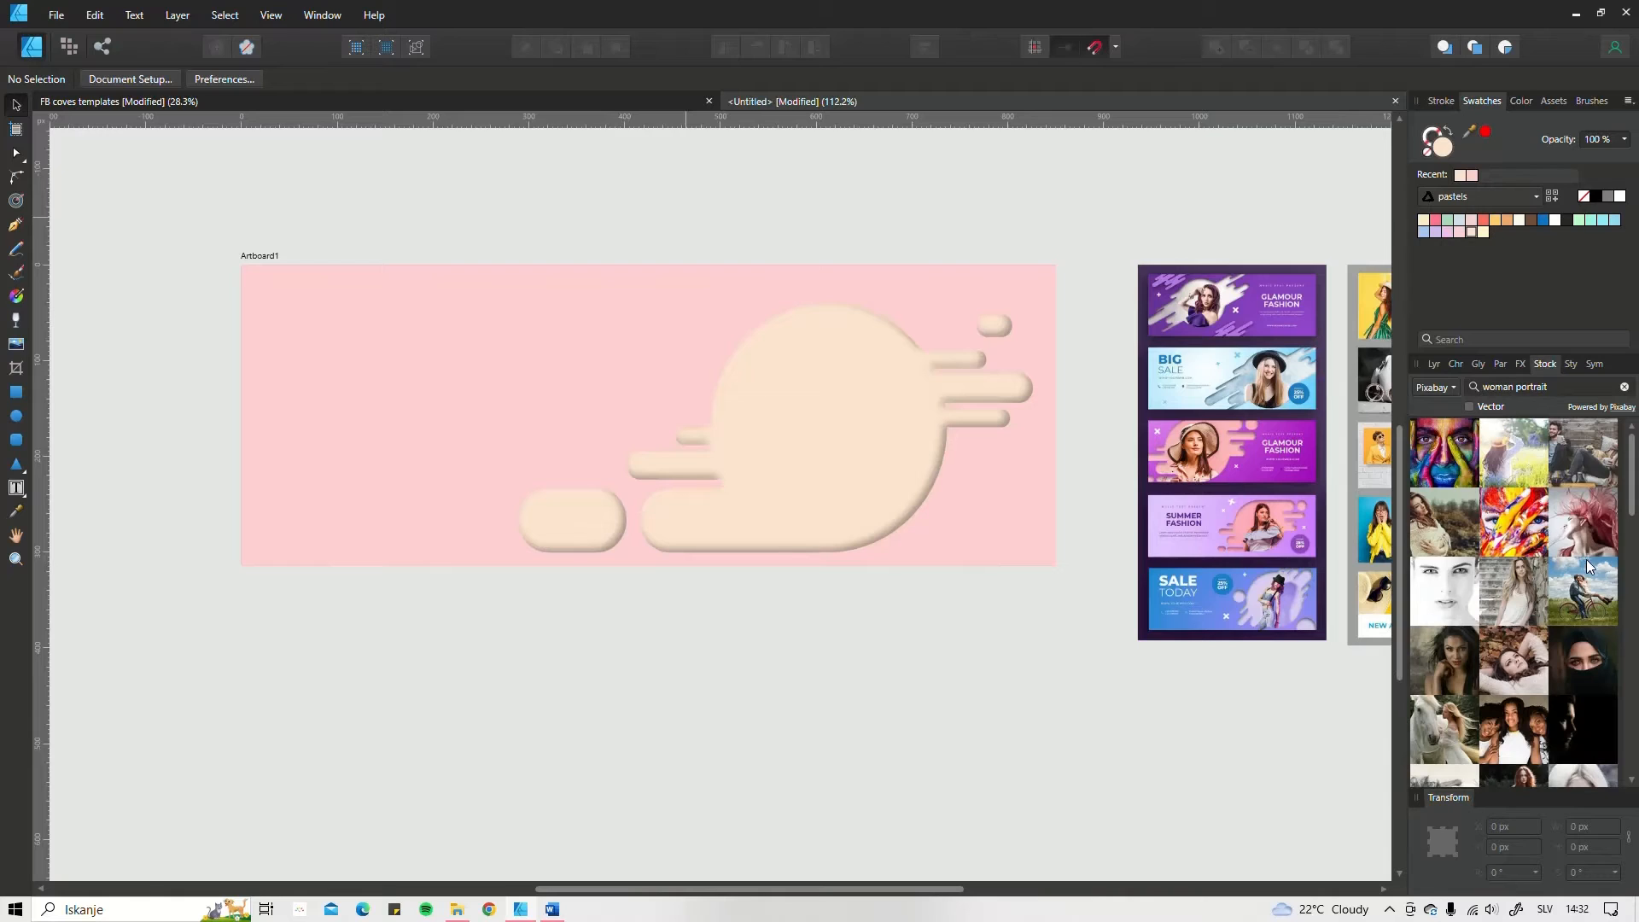
Step: Place the stock photo of the woman in a wide-brimmed hat on the artboard
{"action": "scroll", "coordinate": [1522, 597], "scroll_direction": "down", "scroll_amount": 5}
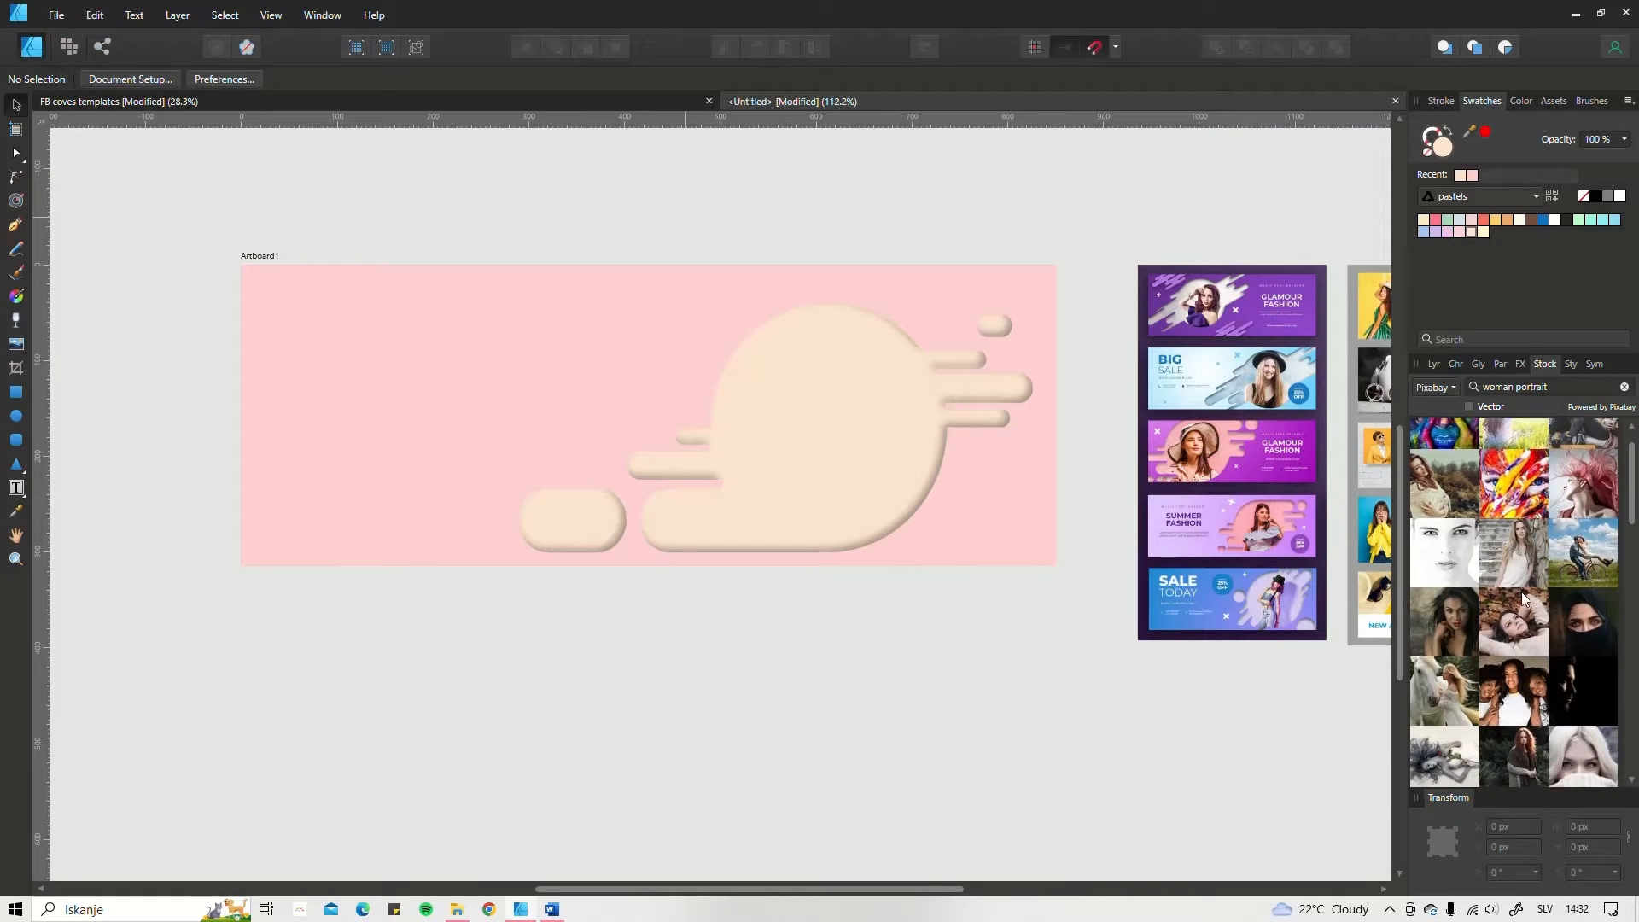
{"action": "scroll", "coordinate": [1506, 598], "scroll_direction": "down", "scroll_amount": 5}
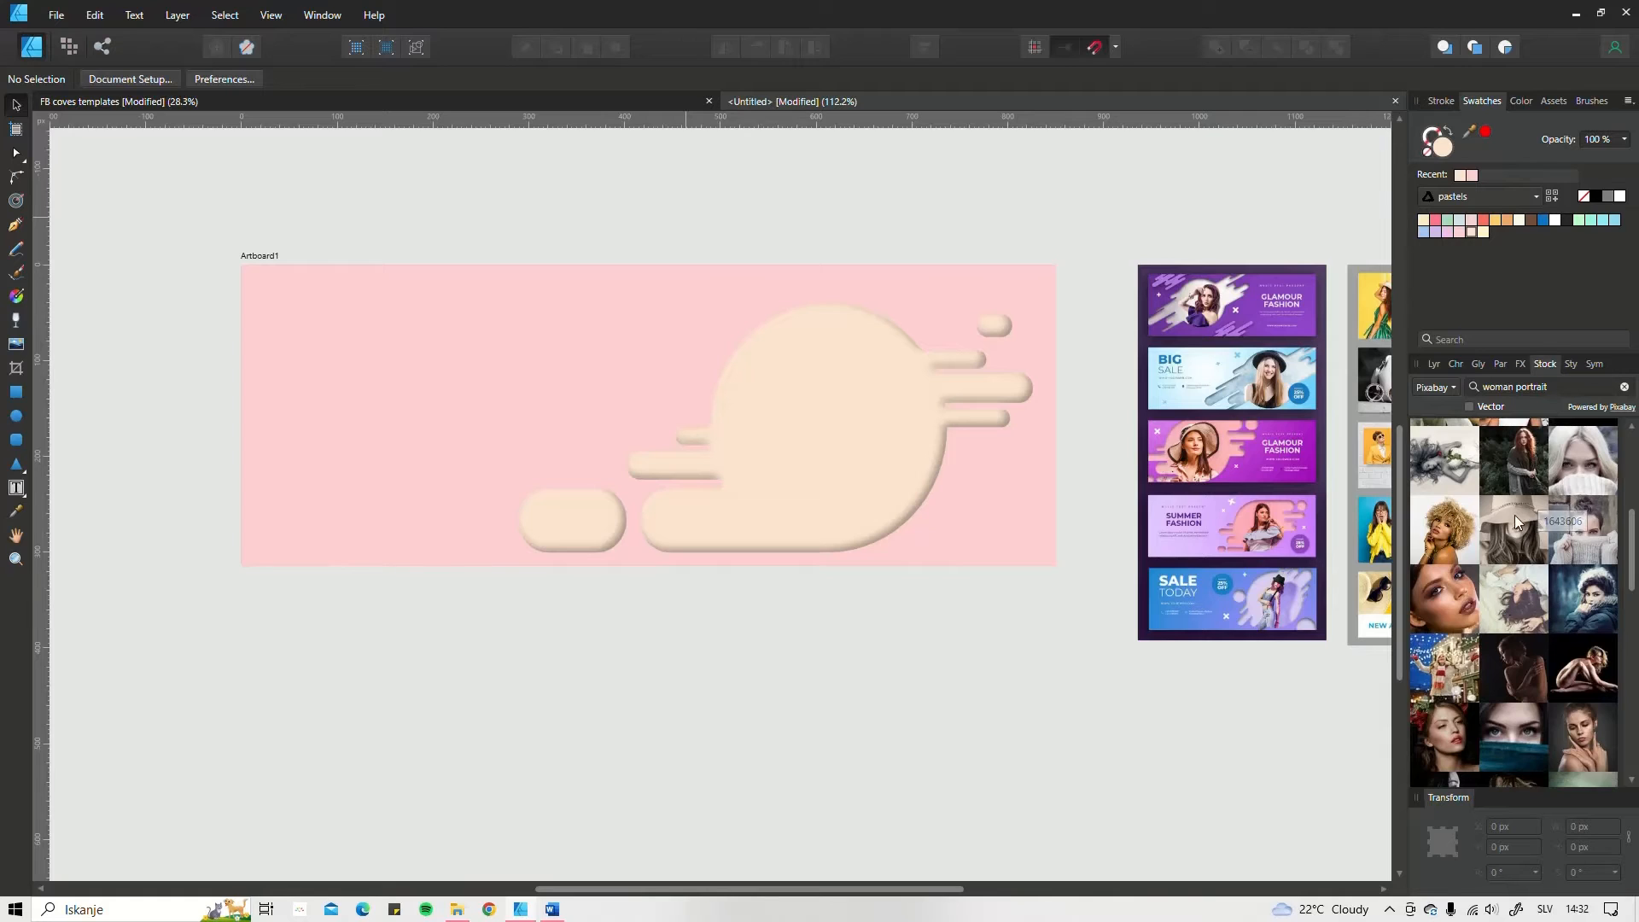
{"action": "left_click_drag", "start_coordinate": [1513, 529], "coordinate": [628, 814]}
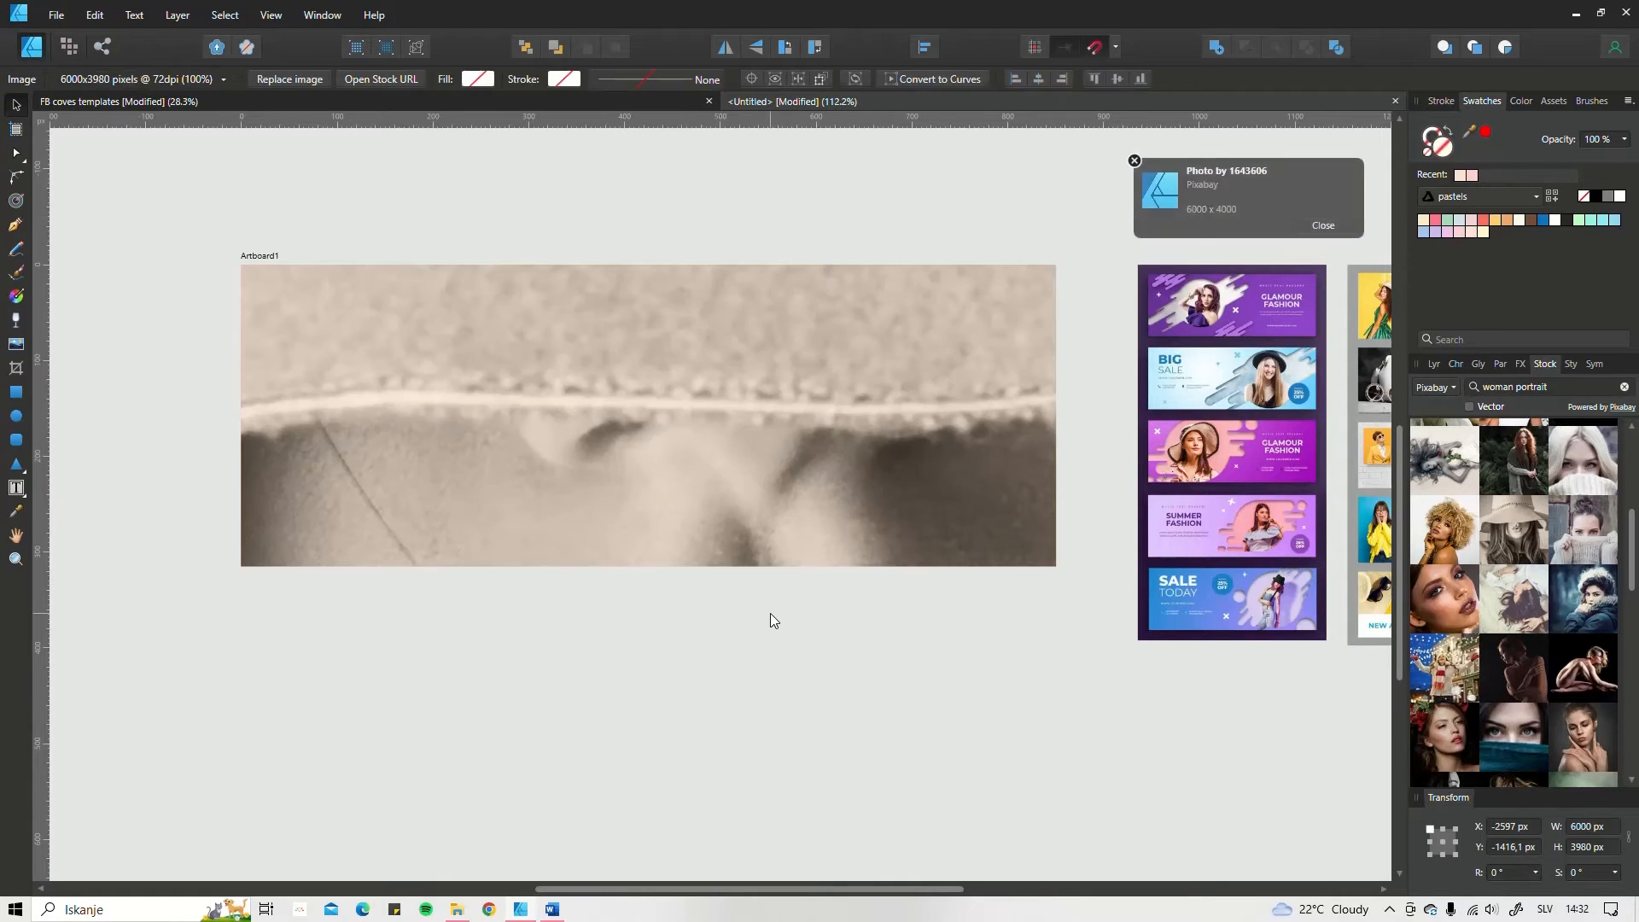
Step: Scale the hat photo down to about 475 × 315 px and place it below the artboard
{"action": "scroll", "coordinate": [770, 613], "scroll_direction": "down", "scroll_amount": 8}
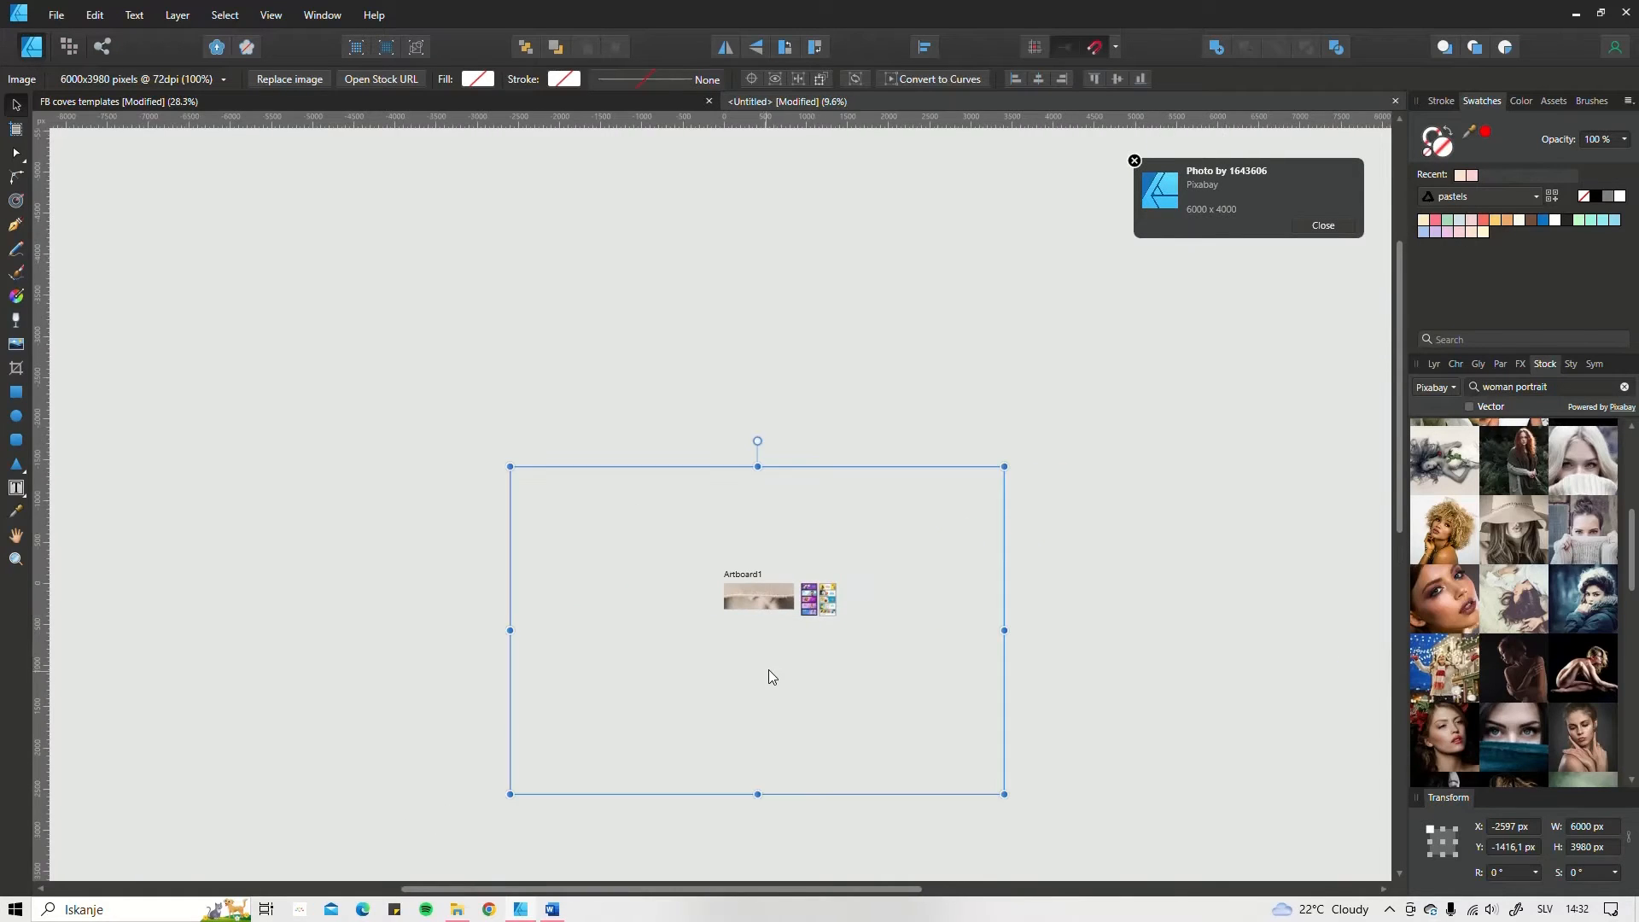
{"action": "left_click_drag", "start_coordinate": [772, 663], "coordinate": [835, 526]}
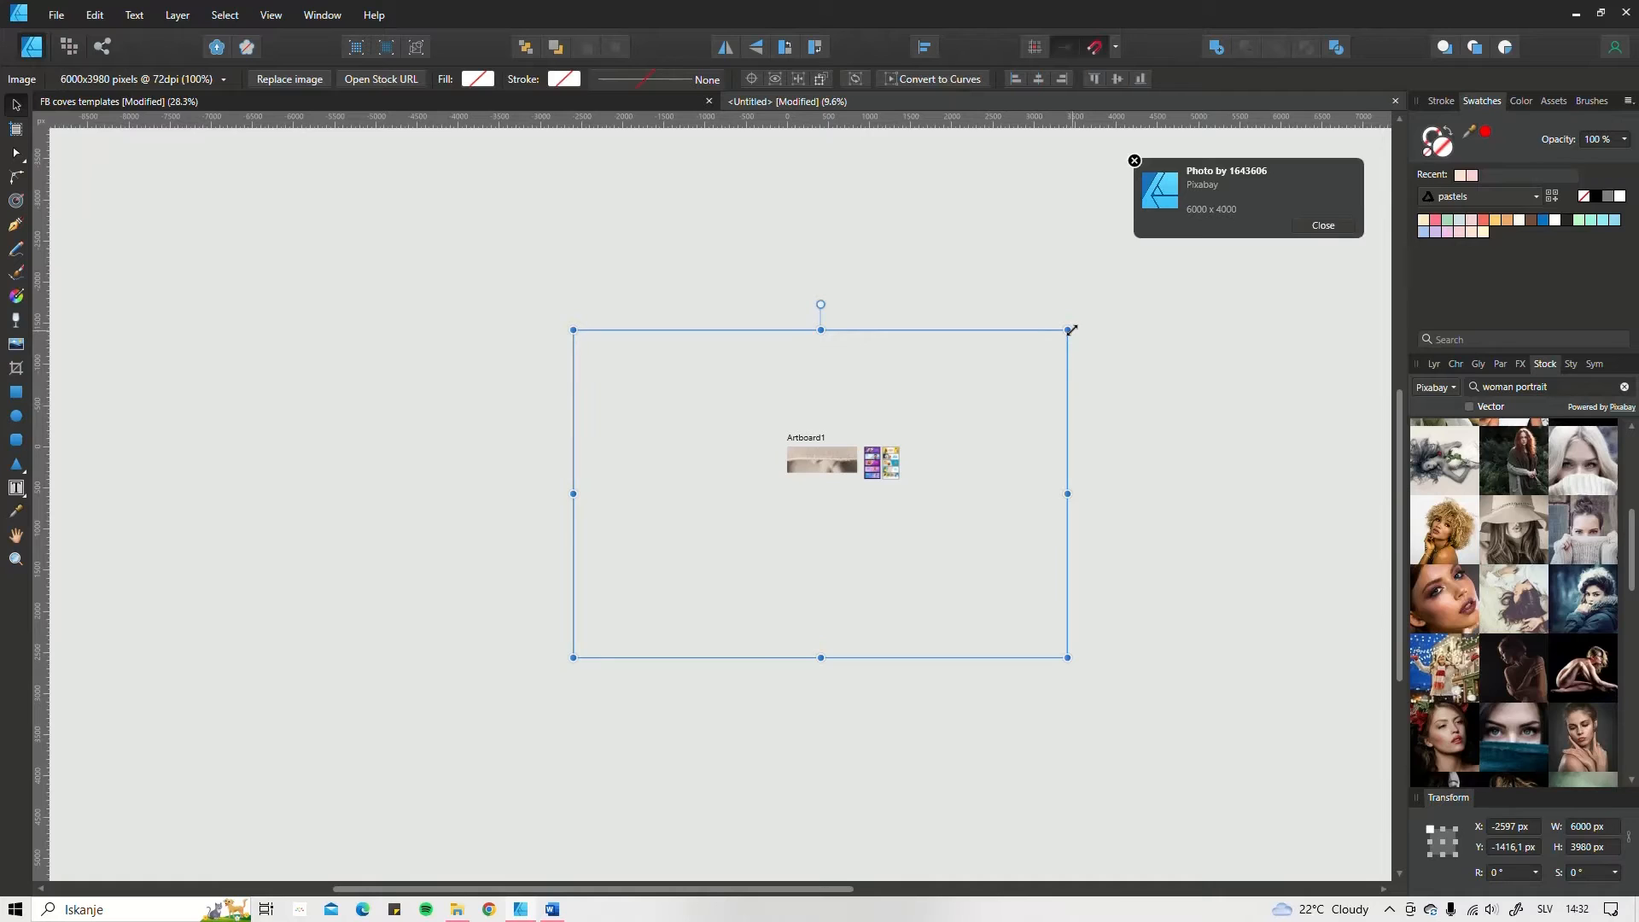
{"action": "left_click_drag", "start_coordinate": [1071, 330], "coordinate": [830, 515]}
{"action": "scroll", "coordinate": [844, 501], "scroll_direction": "up", "scroll_amount": 10}
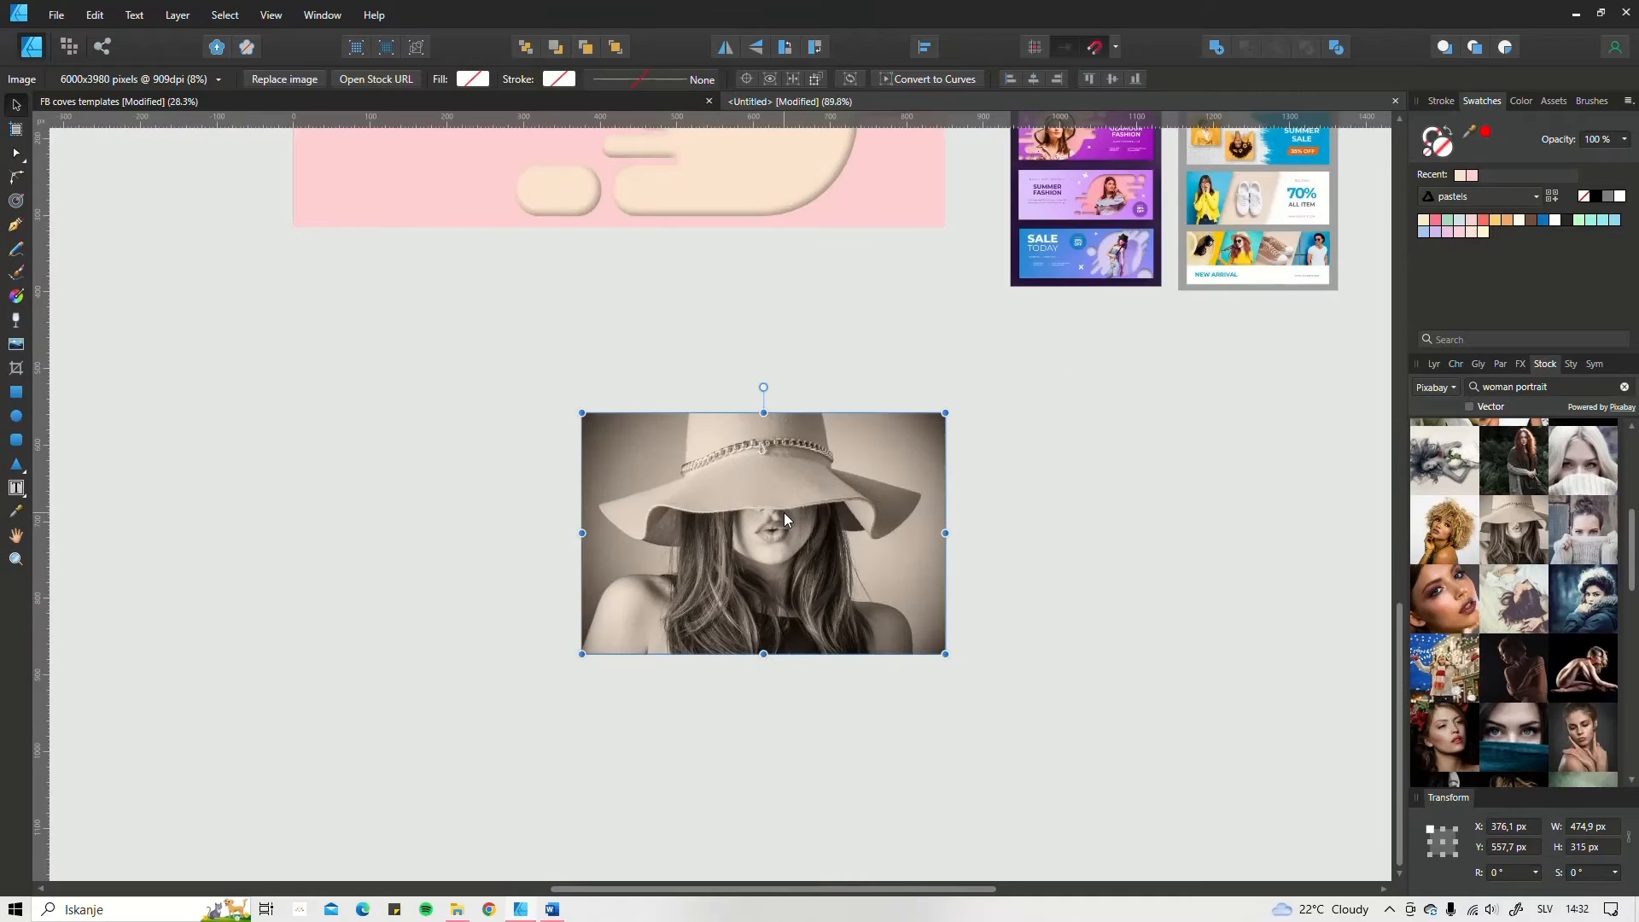
Step: Move the hat photo onto the artboard's right part and enlarge it to about 573 × 380 px
{"action": "scroll", "coordinate": [784, 518], "scroll_direction": "down", "scroll_amount": 4}
{"action": "left_click_drag", "start_coordinate": [791, 600], "coordinate": [786, 359]}
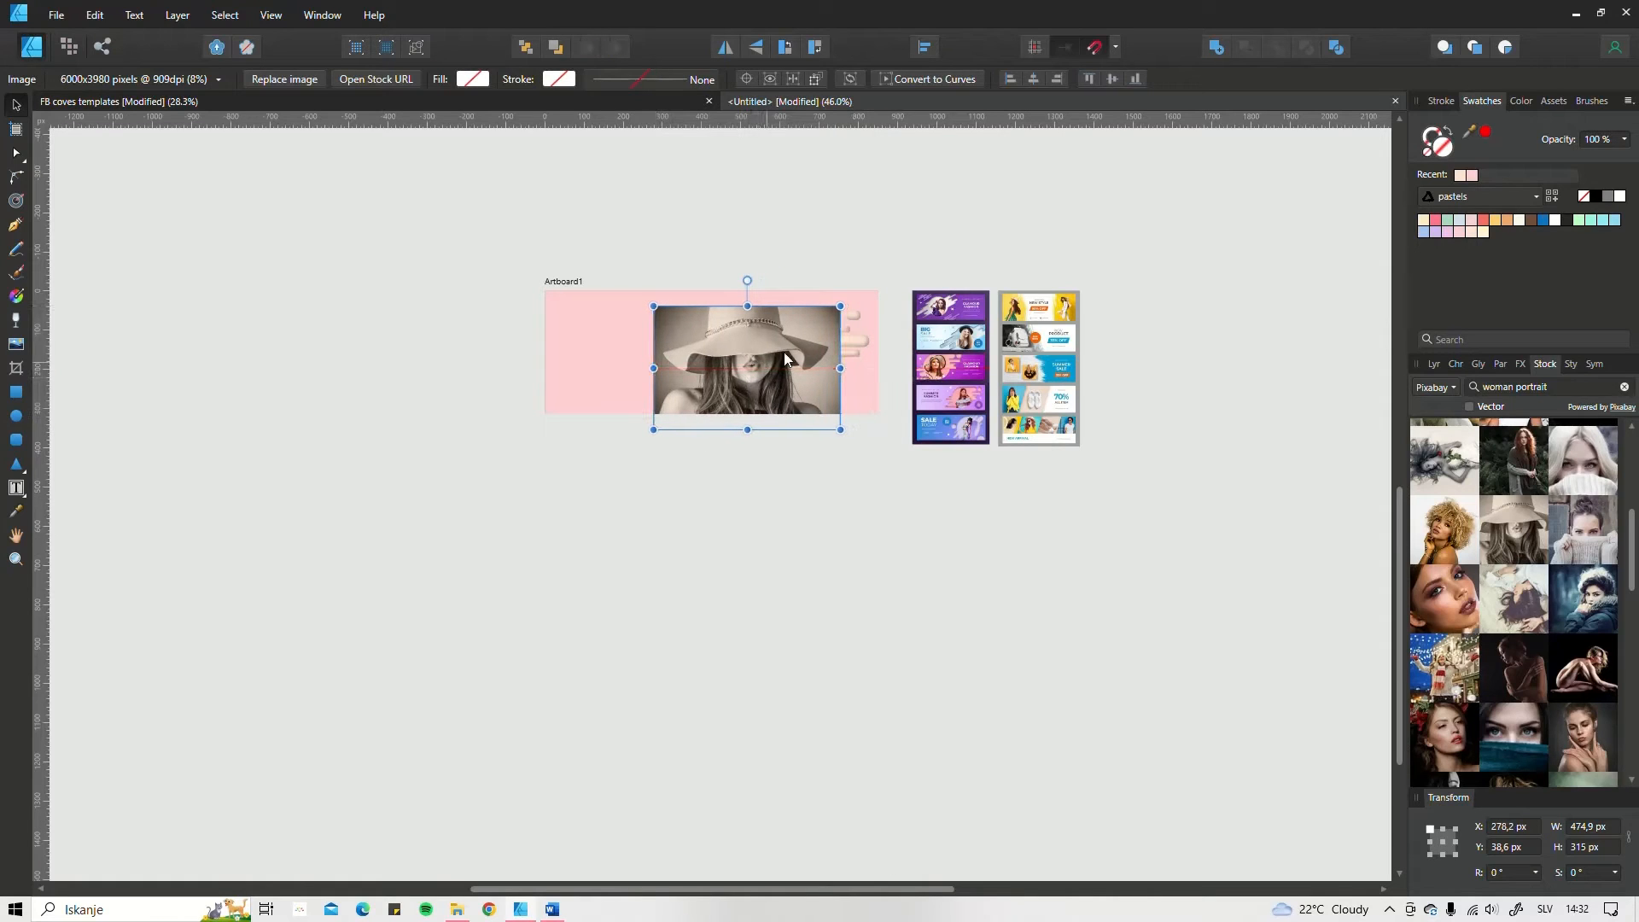
{"action": "left_click_drag", "start_coordinate": [841, 306], "coordinate": [878, 280]}
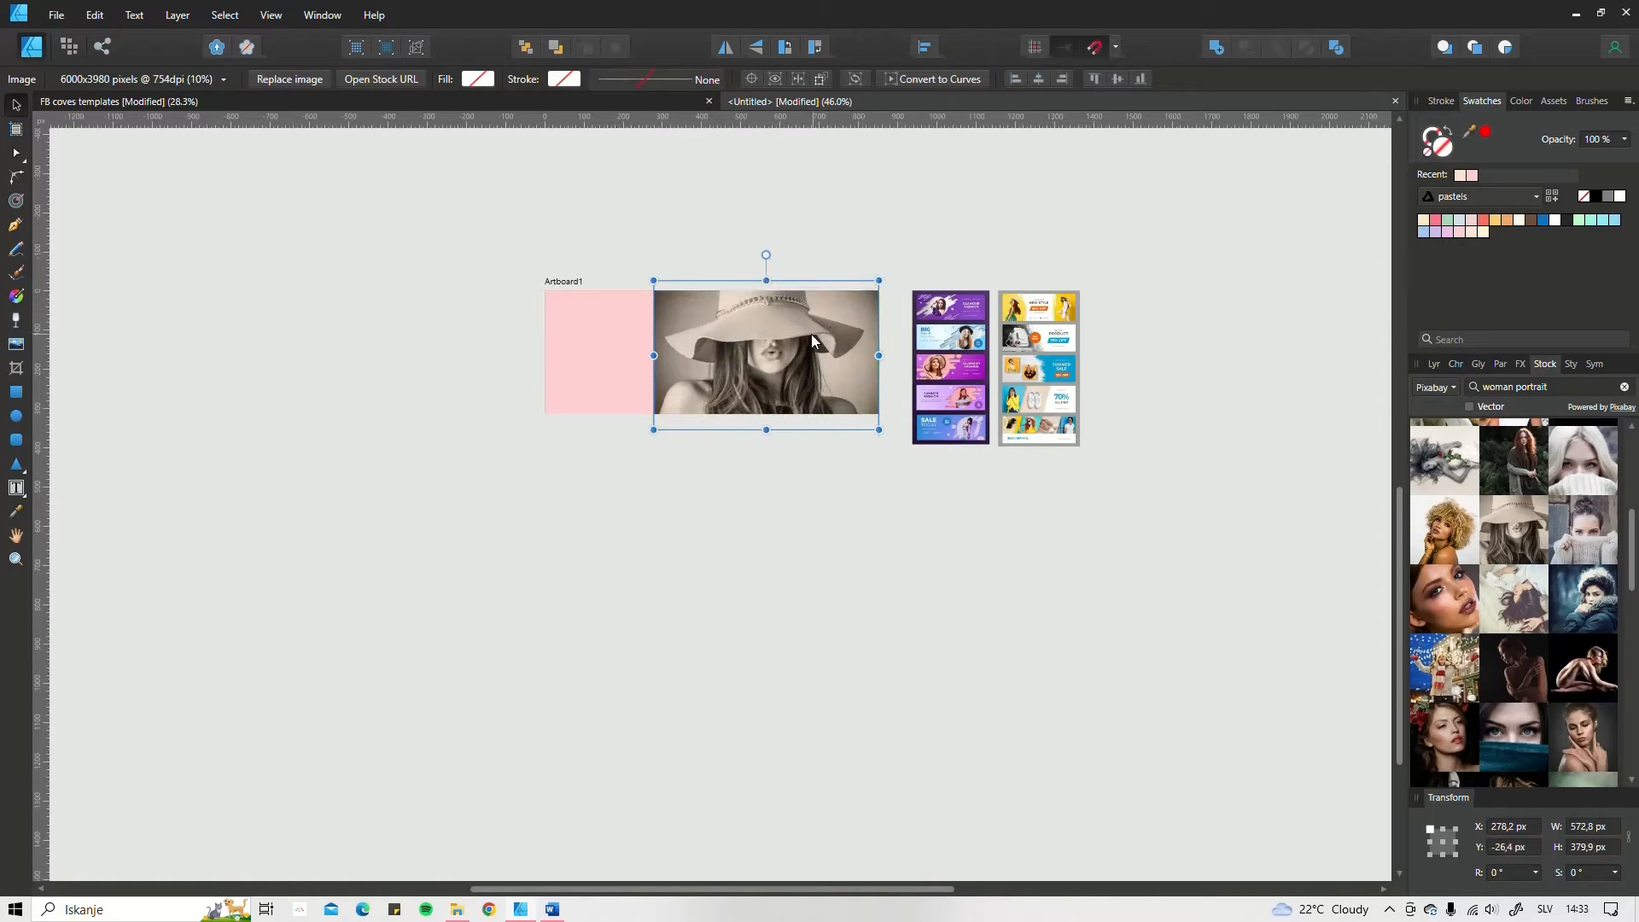
Step: Align the hat photo with the artboard's top edge and move it beneath the cut-out curves layer
{"action": "left_click_drag", "start_coordinate": [798, 345], "coordinate": [802, 357]}
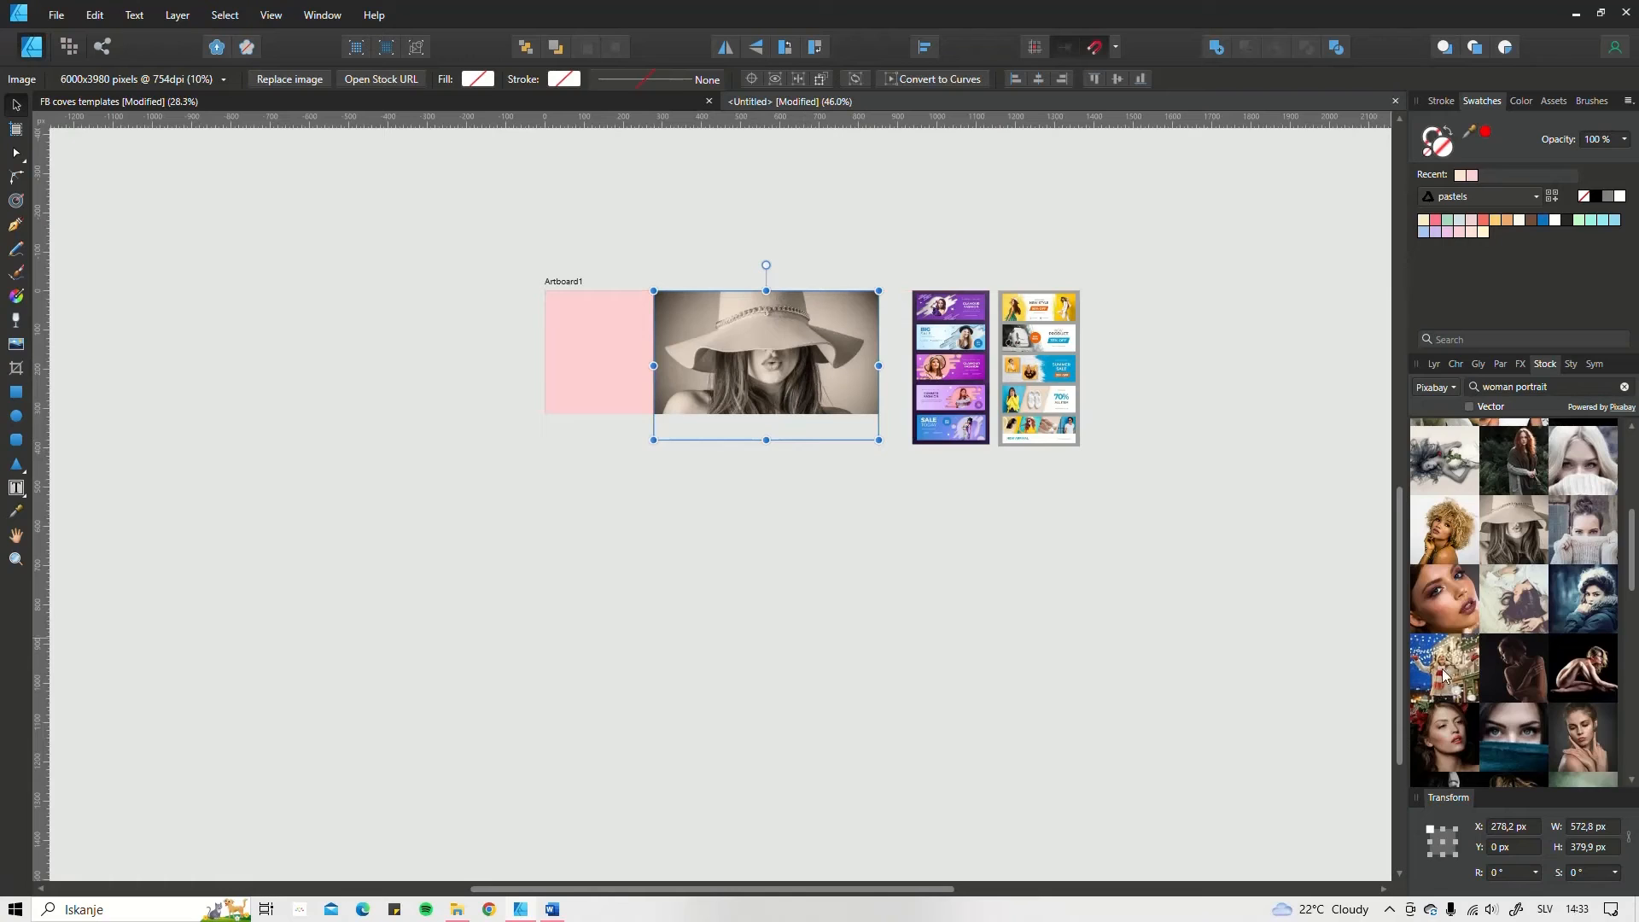
{"action": "left_click", "coordinate": [1434, 364]}
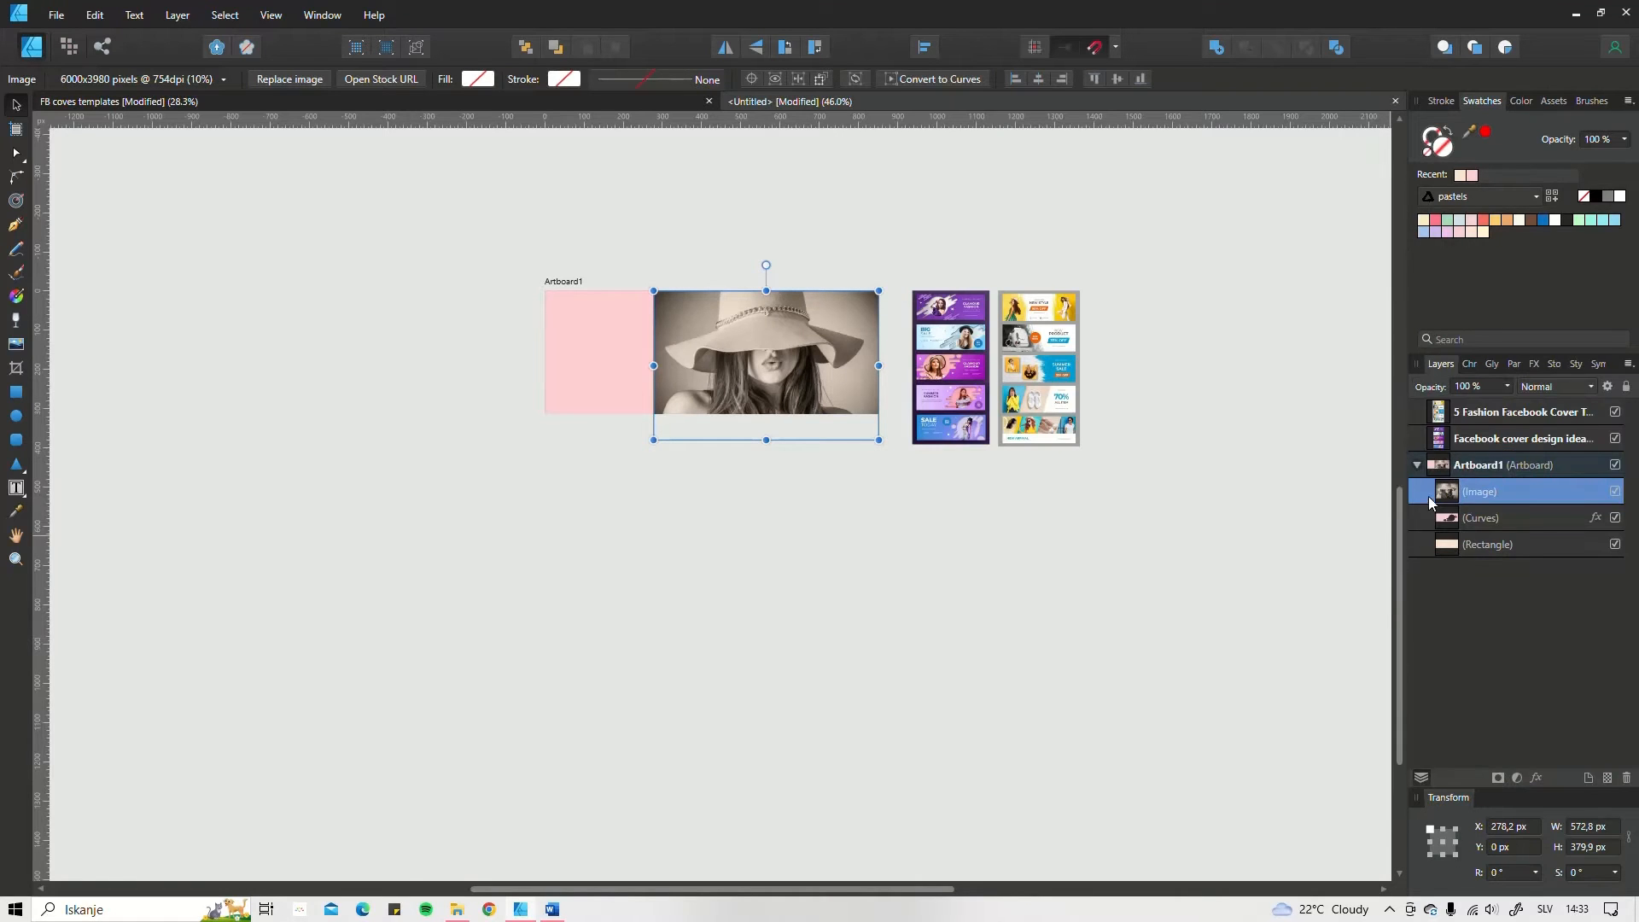
{"action": "left_click_drag", "start_coordinate": [1449, 519], "coordinate": [1429, 521]}
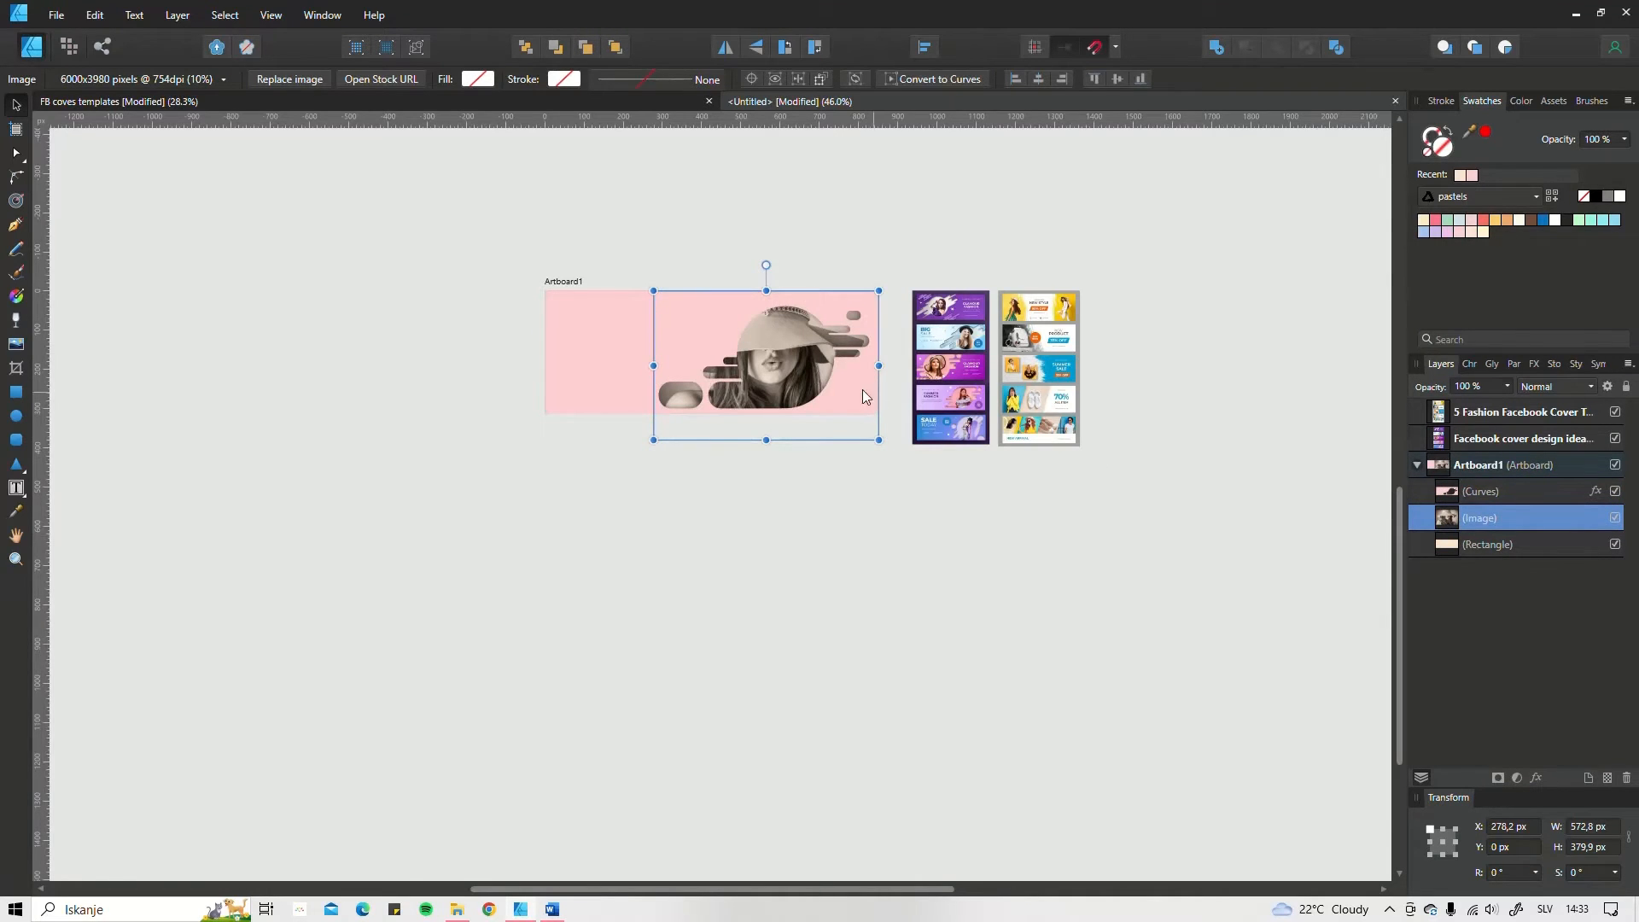
{"action": "scroll", "coordinate": [770, 362], "scroll_direction": "up", "scroll_amount": 3}
{"action": "scroll", "coordinate": [770, 362], "scroll_direction": "down", "scroll_amount": 2}
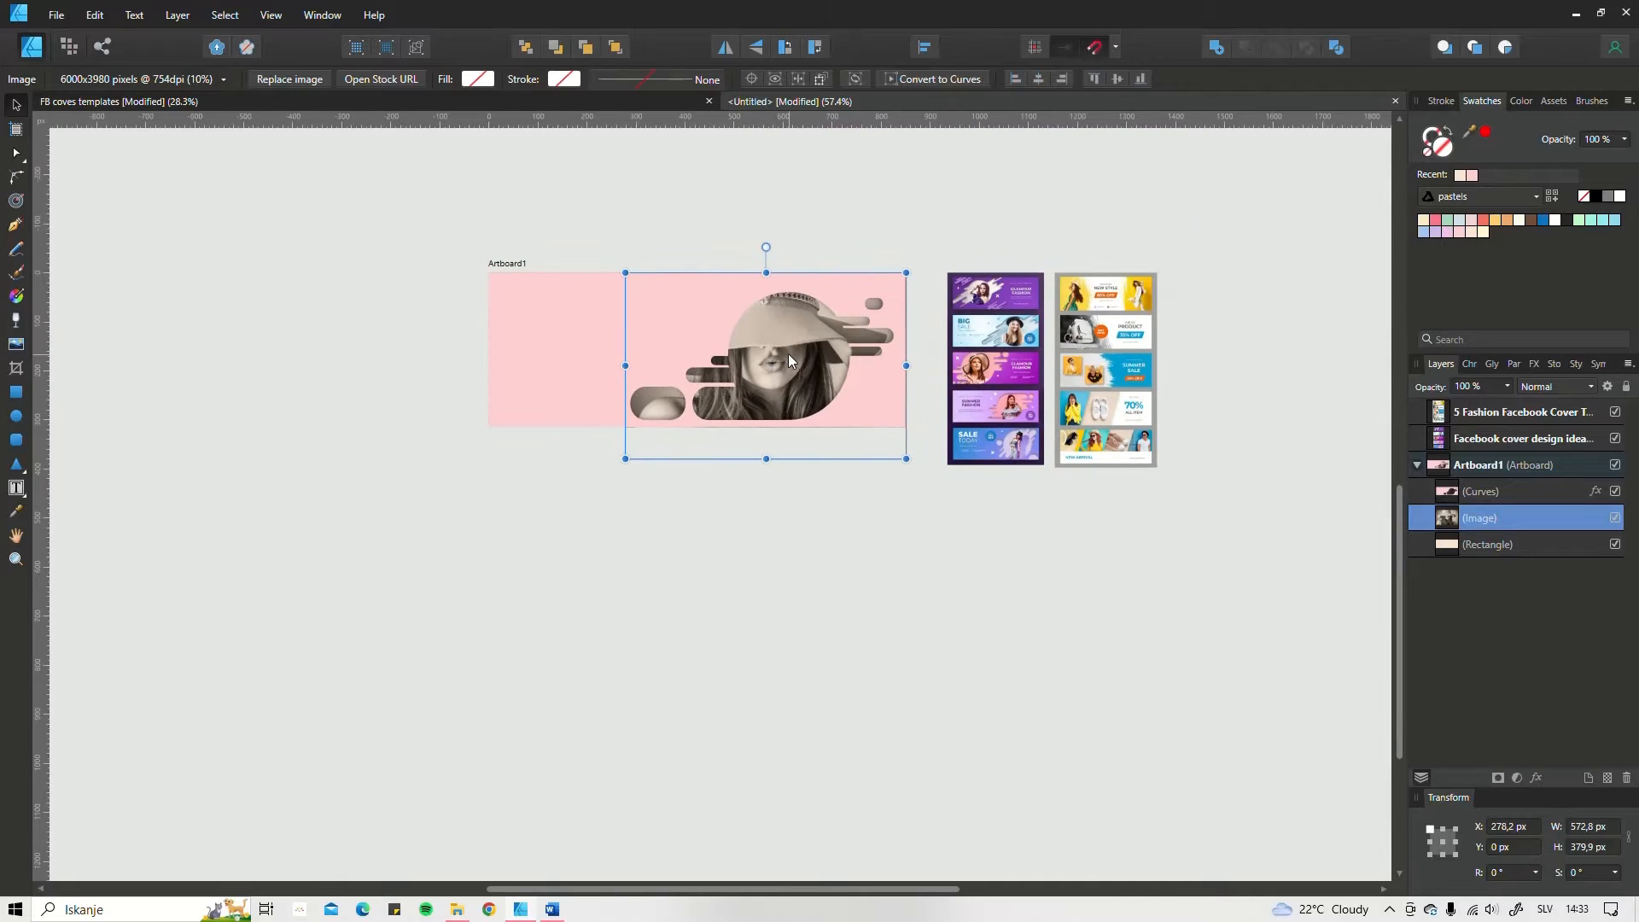
Step: Delete the hat photo and place the stock photo of the long-haired woman by stone steps below the artboard
{"action": "key", "text": "Delete"}
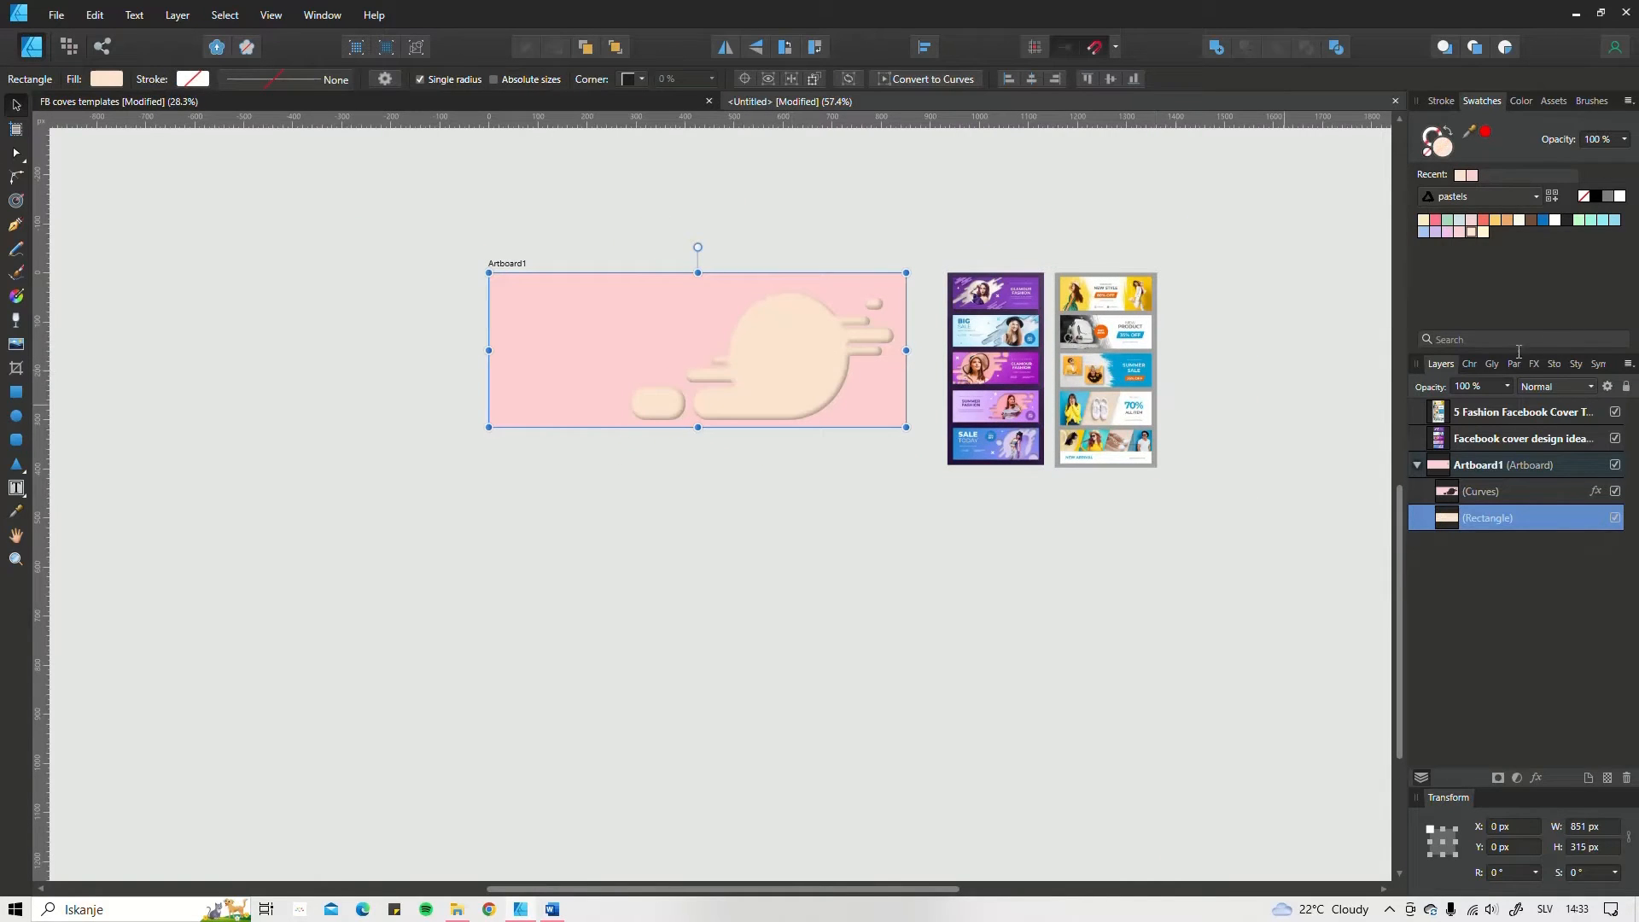
{"action": "left_click", "coordinate": [1553, 364]}
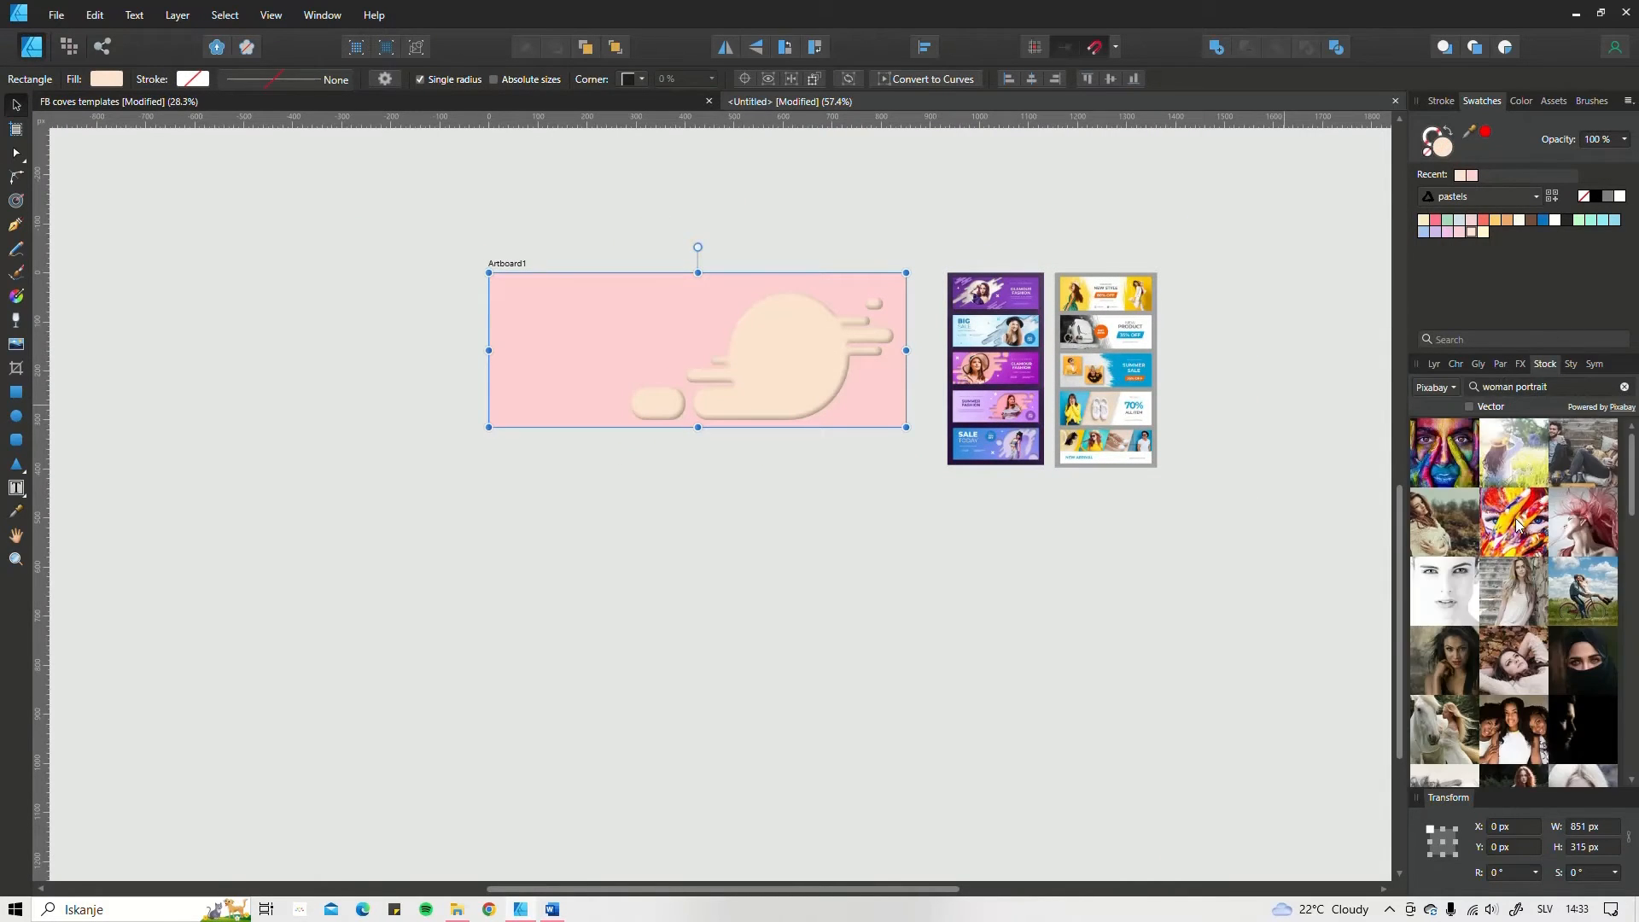
{"action": "scroll", "coordinate": [1516, 566], "scroll_direction": "down", "scroll_amount": 2}
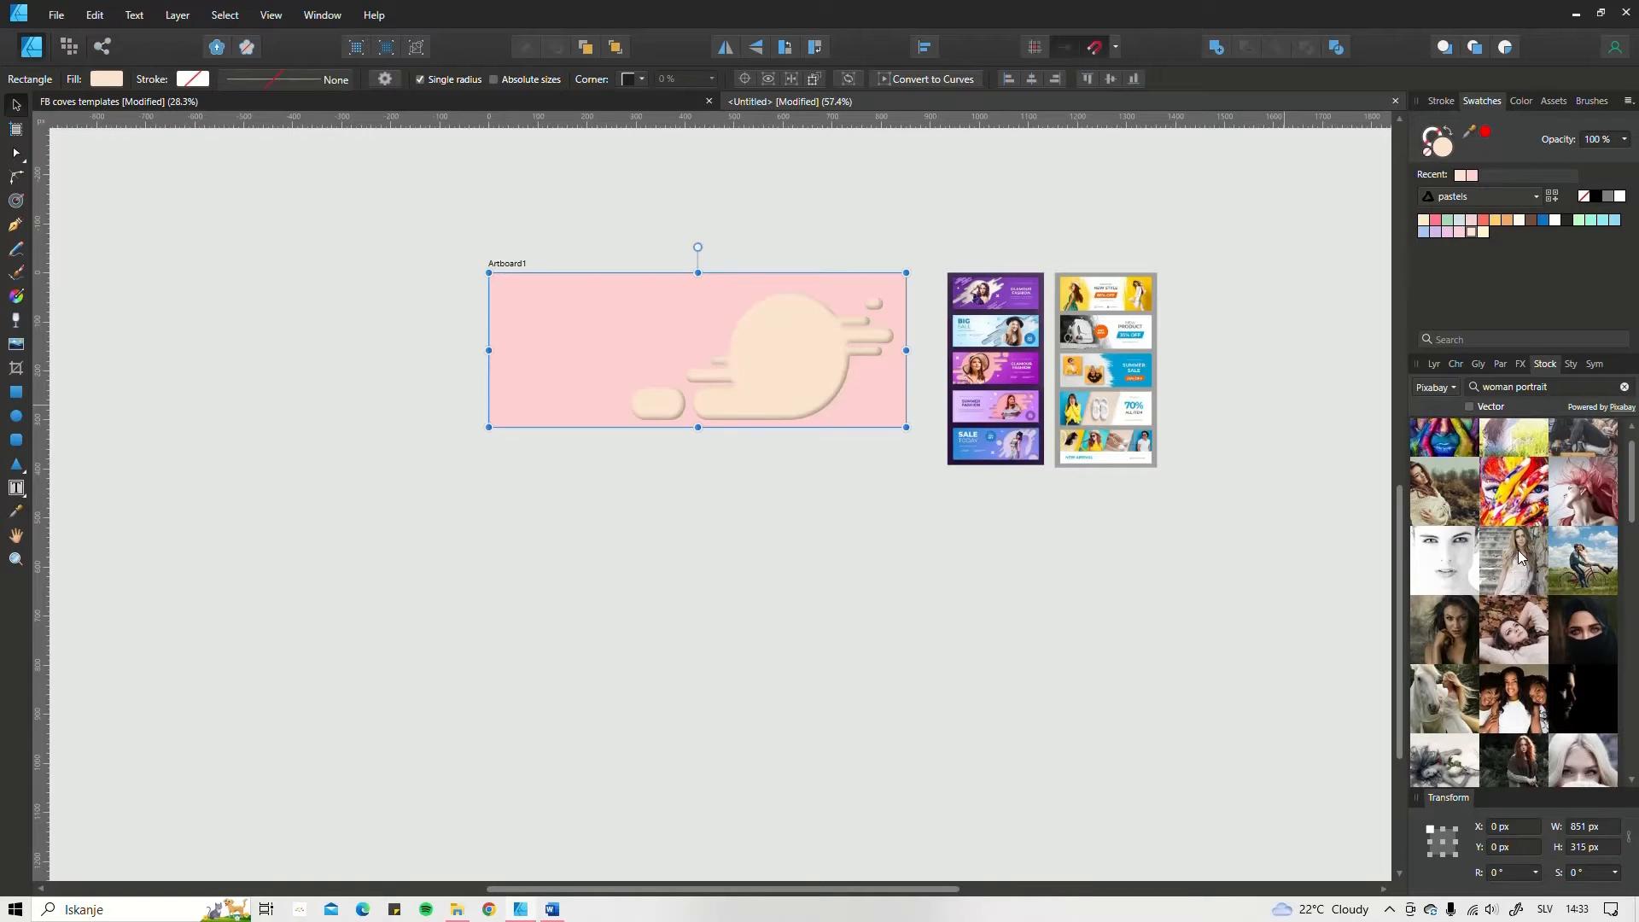
{"action": "left_click_drag", "start_coordinate": [1517, 565], "coordinate": [692, 652]}
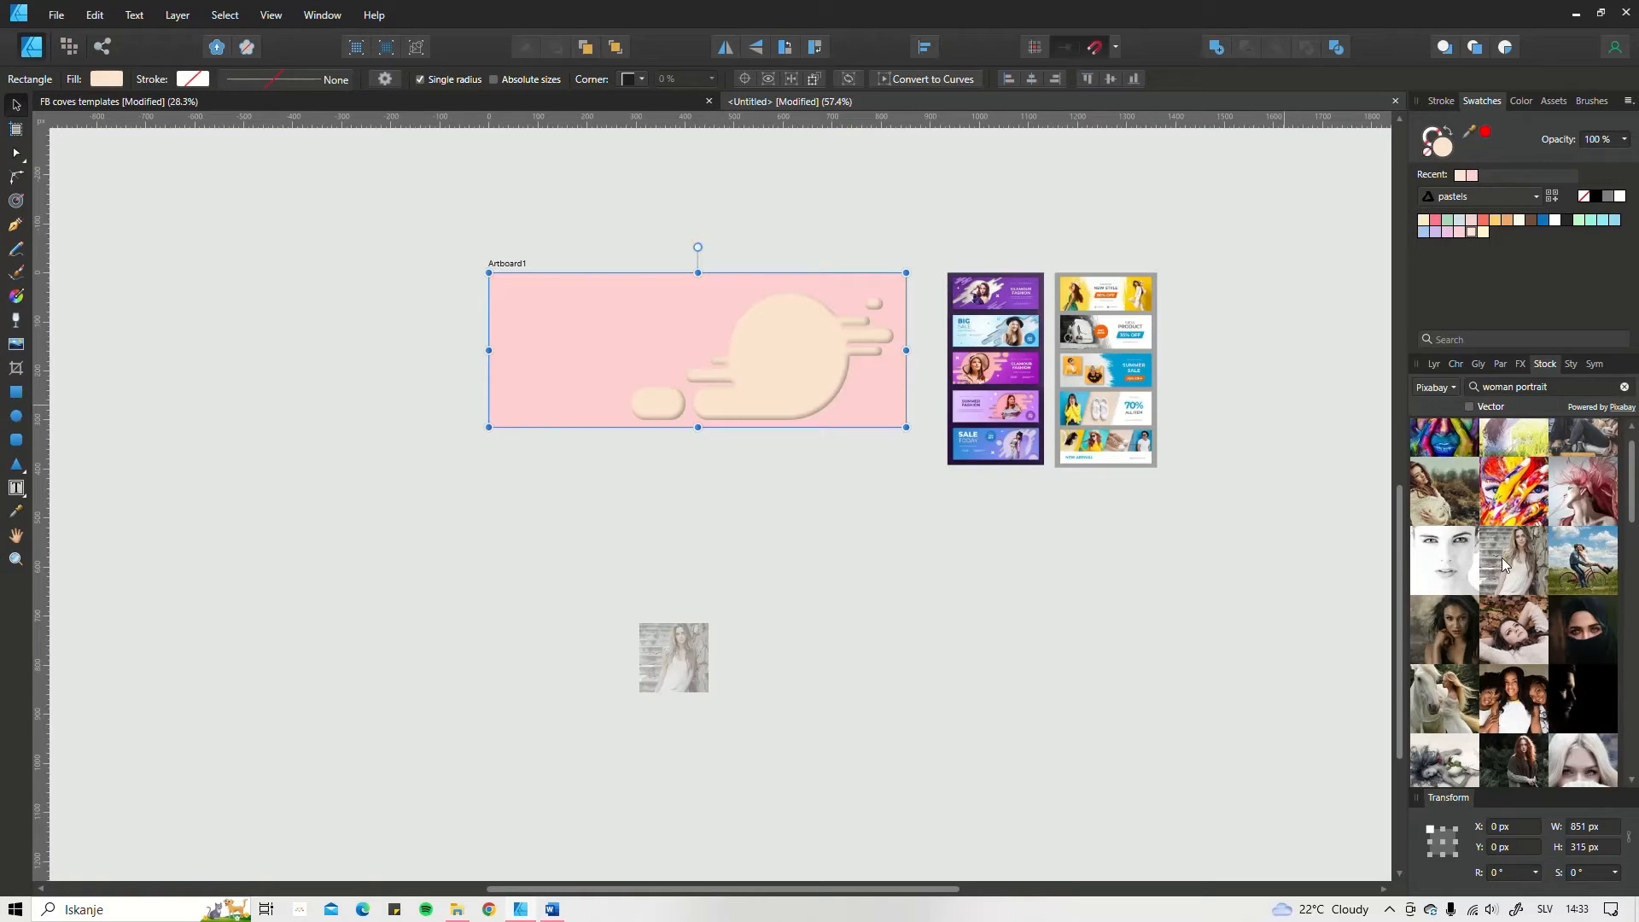
{"action": "scroll", "coordinate": [444, 725], "scroll_direction": "down", "scroll_amount": 3}
{"action": "left_click_drag", "start_coordinate": [525, 707], "coordinate": [702, 628]}
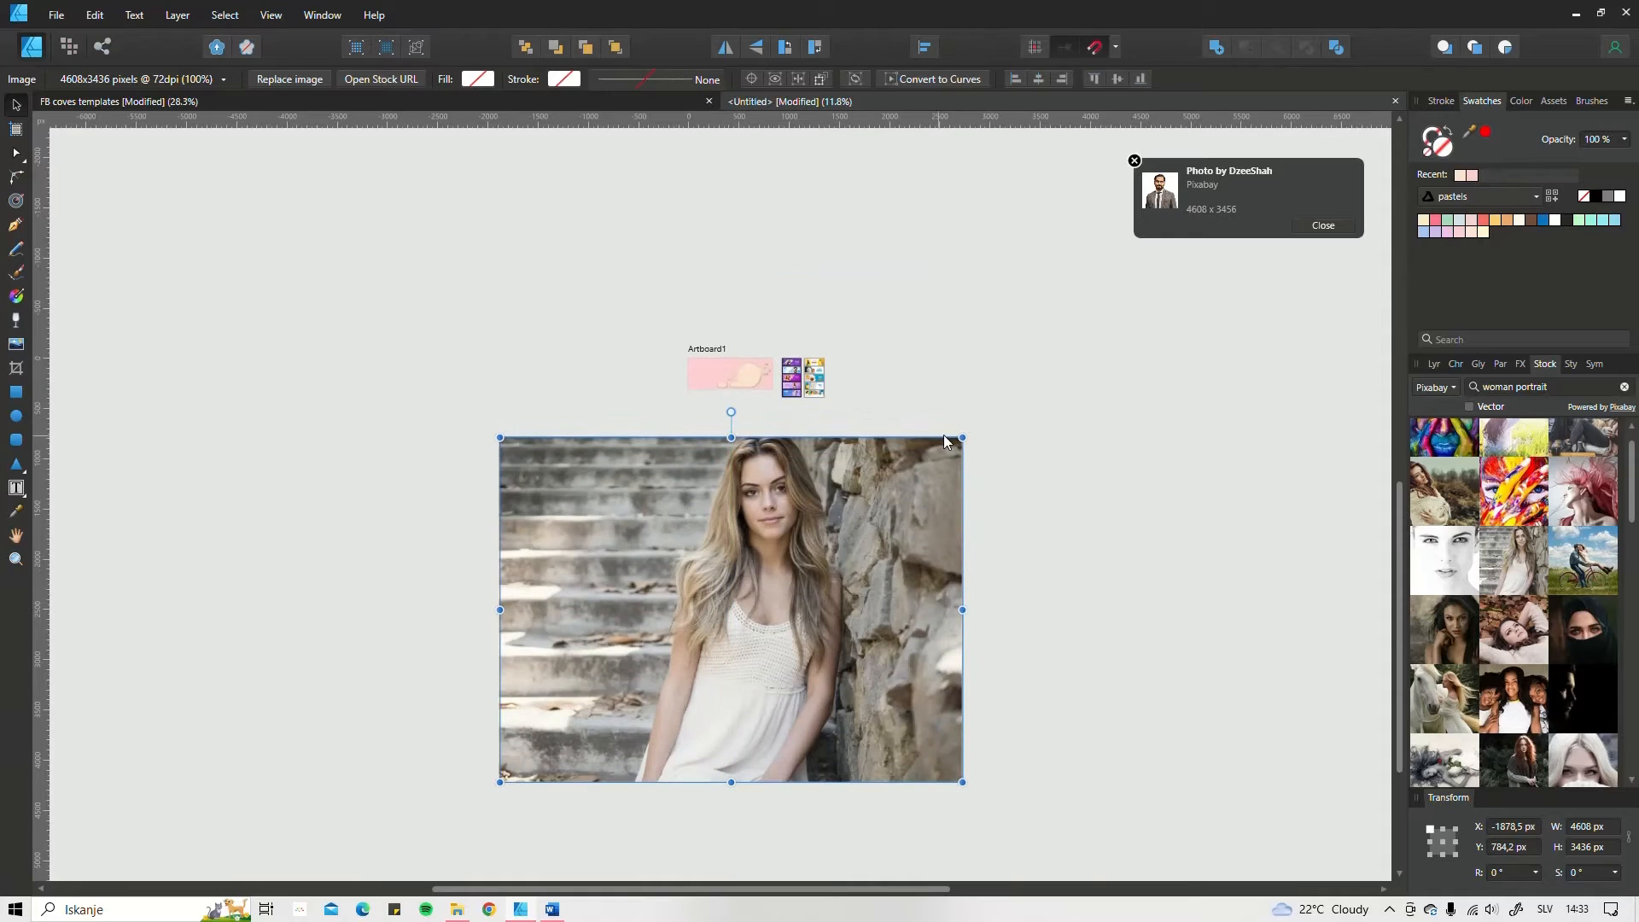
Step: Scale the stone-steps photo down, move it onto the artboard's right part and size it to about 422 × 315 px
{"action": "left_click_drag", "start_coordinate": [963, 437], "coordinate": [751, 430]}
{"action": "scroll", "coordinate": [752, 431], "scroll_direction": "up", "scroll_amount": 5}
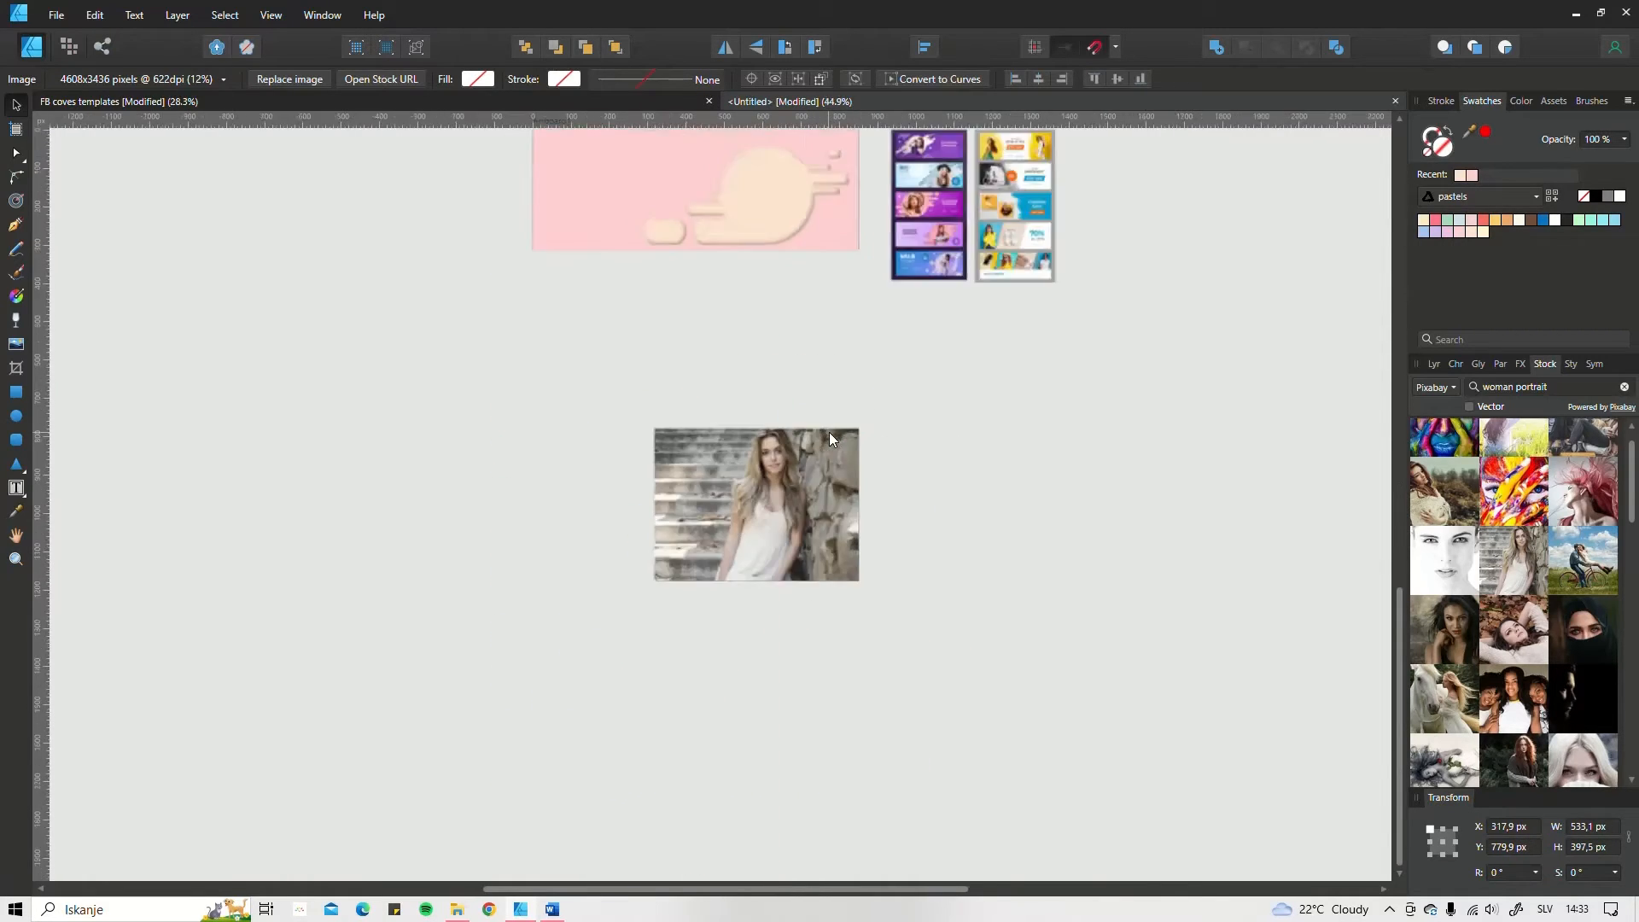
{"action": "left_click_drag", "start_coordinate": [868, 426], "coordinate": [790, 487]}
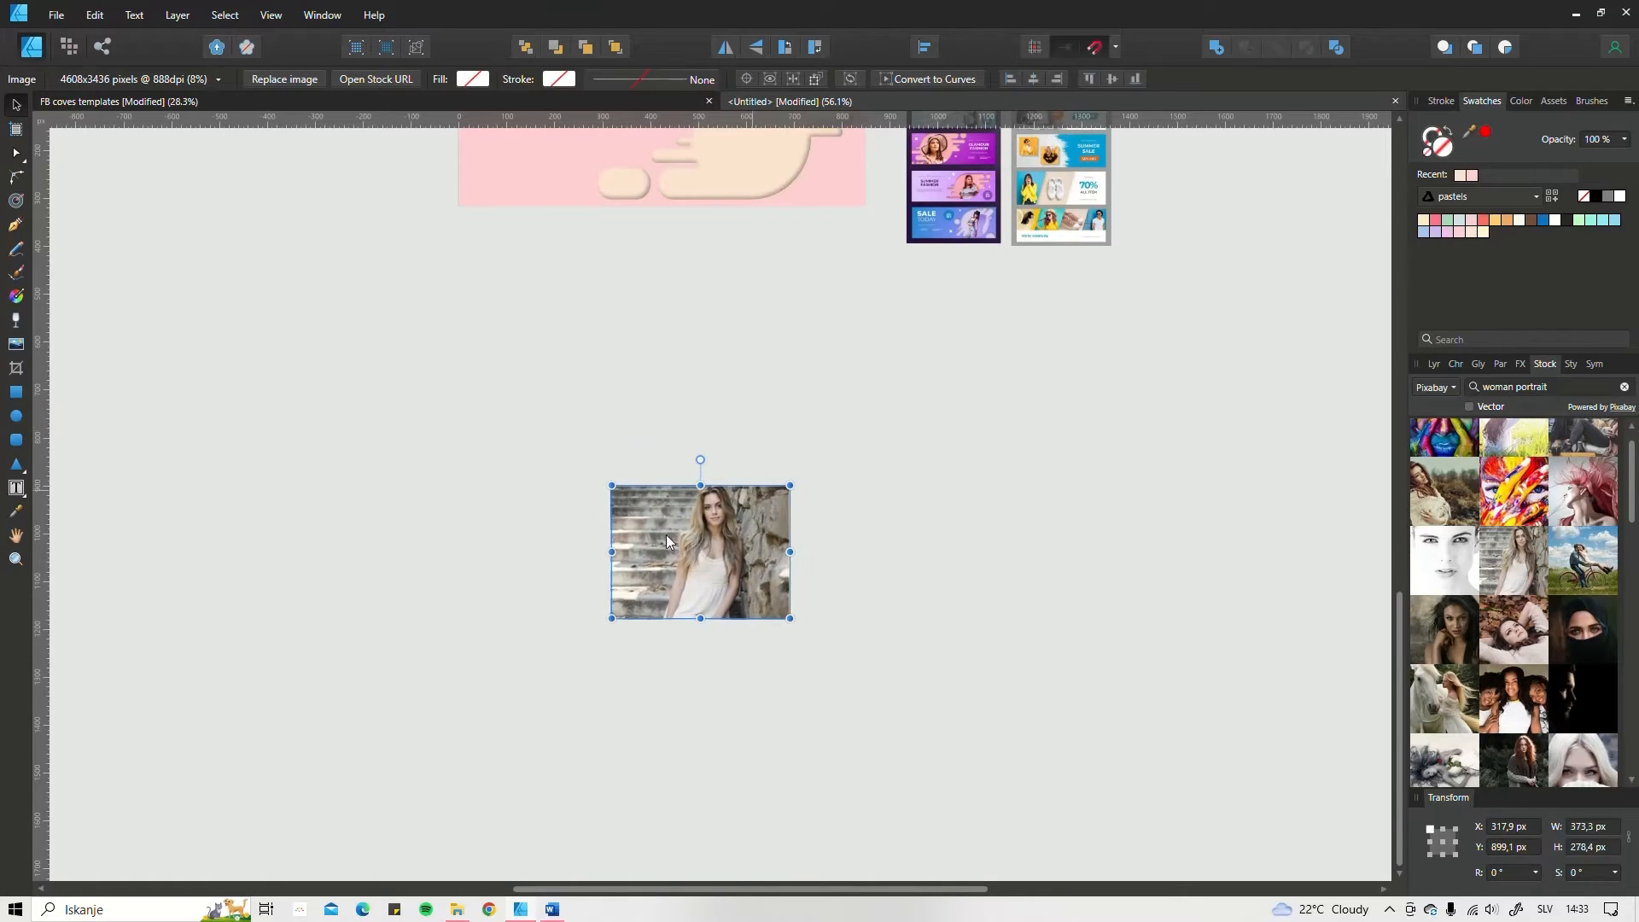
{"action": "scroll", "coordinate": [700, 529], "scroll_direction": "down", "scroll_amount": 1}
{"action": "left_click_drag", "start_coordinate": [700, 528], "coordinate": [789, 448]}
{"action": "scroll", "coordinate": [711, 717], "scroll_direction": "up", "scroll_amount": 2}
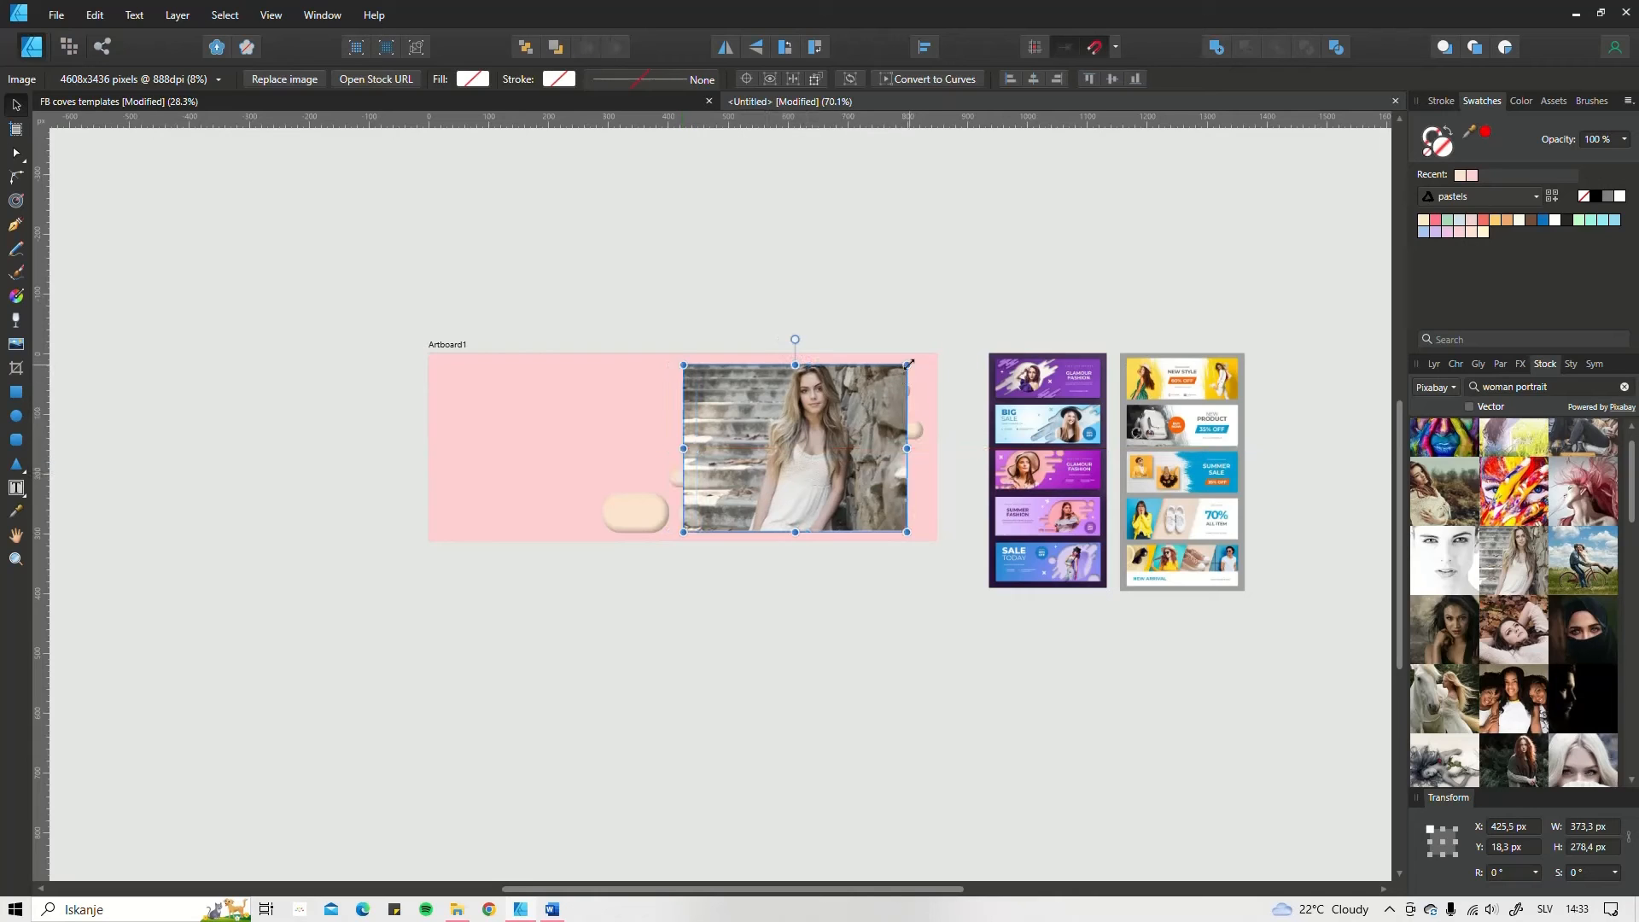
{"action": "left_click_drag", "start_coordinate": [908, 365], "coordinate": [937, 366]}
{"action": "left_click", "coordinate": [854, 432]}
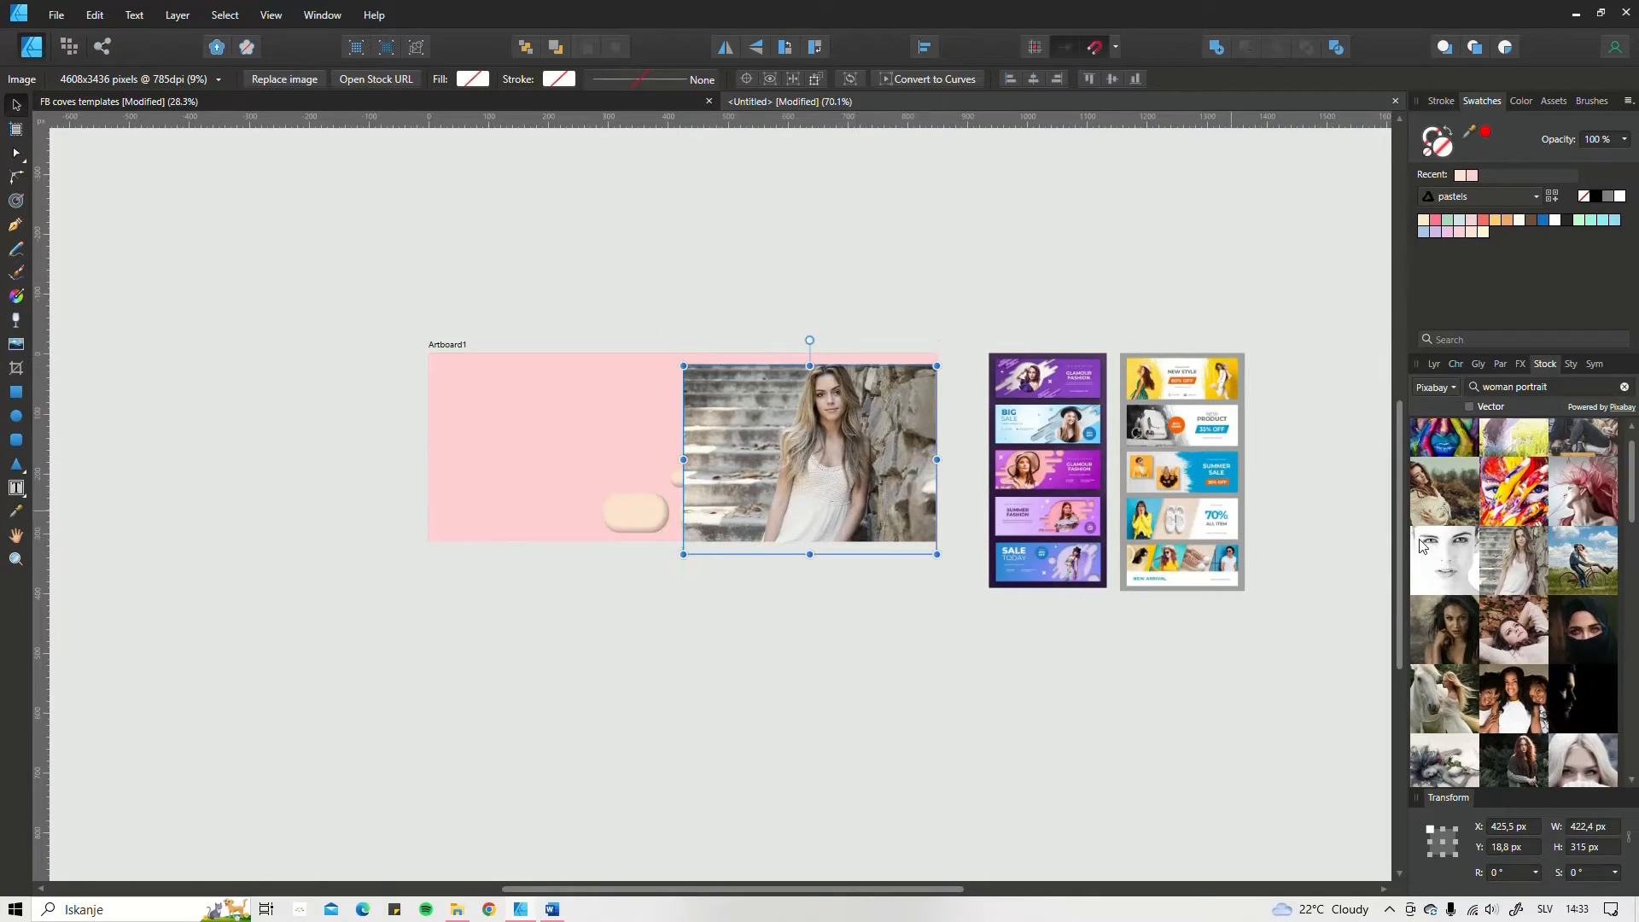
Step: Move the photo beneath the cut-out curves layer and position it so the woman is framed in the circle, at about X 368, Y 38.8 px
{"action": "left_click", "coordinate": [1434, 364]}
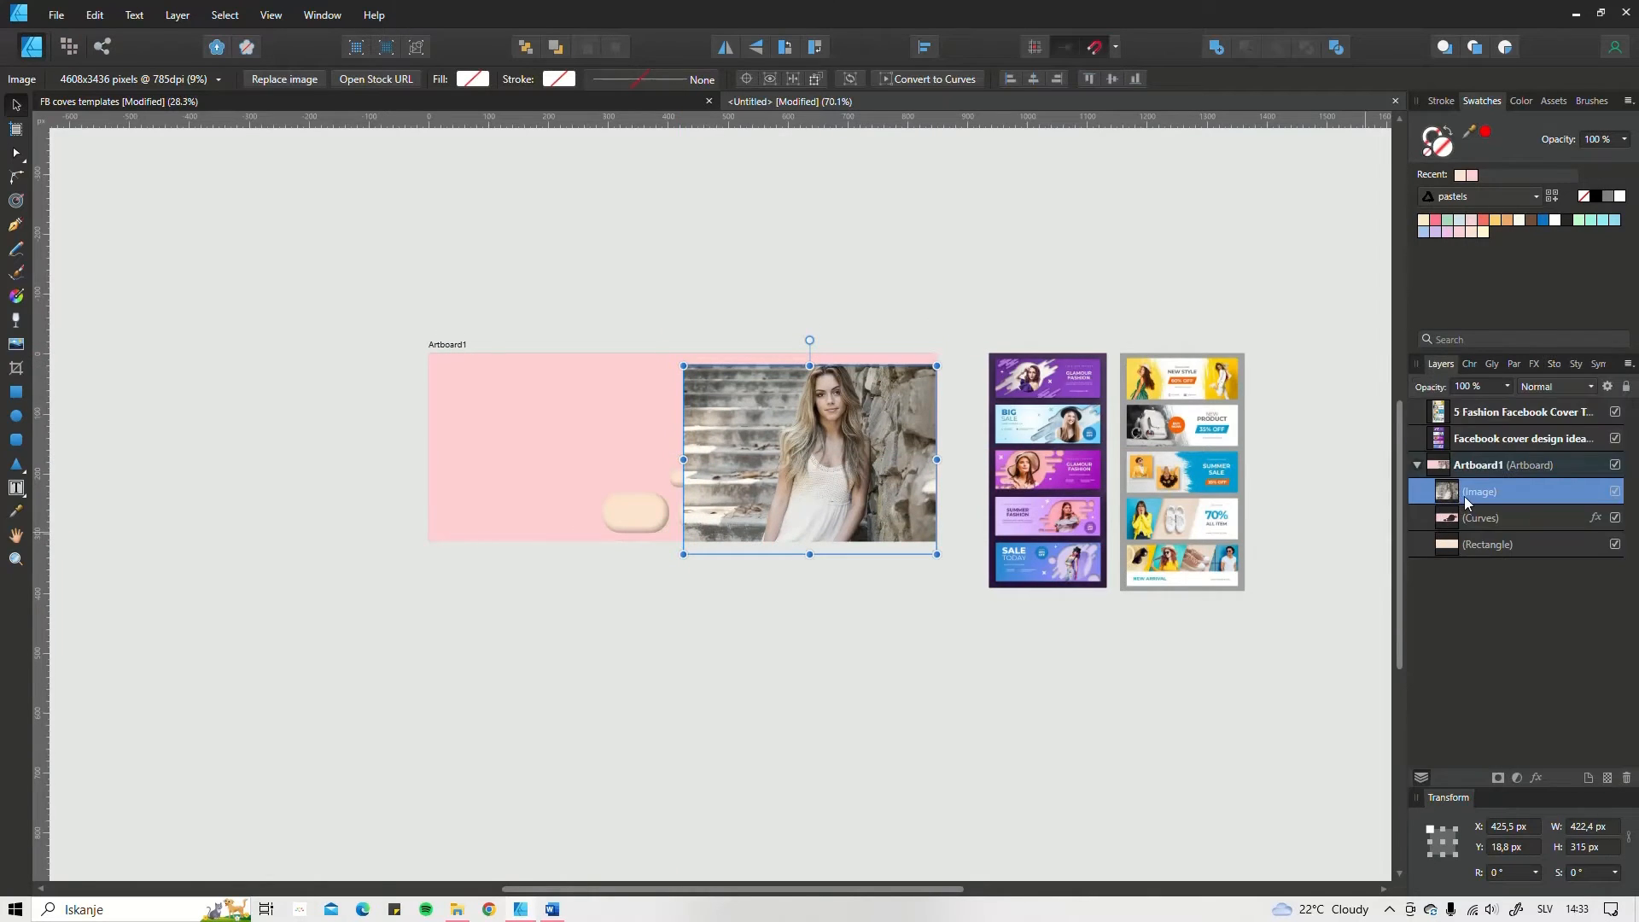
{"action": "left_click_drag", "start_coordinate": [1467, 502], "coordinate": [1443, 531]}
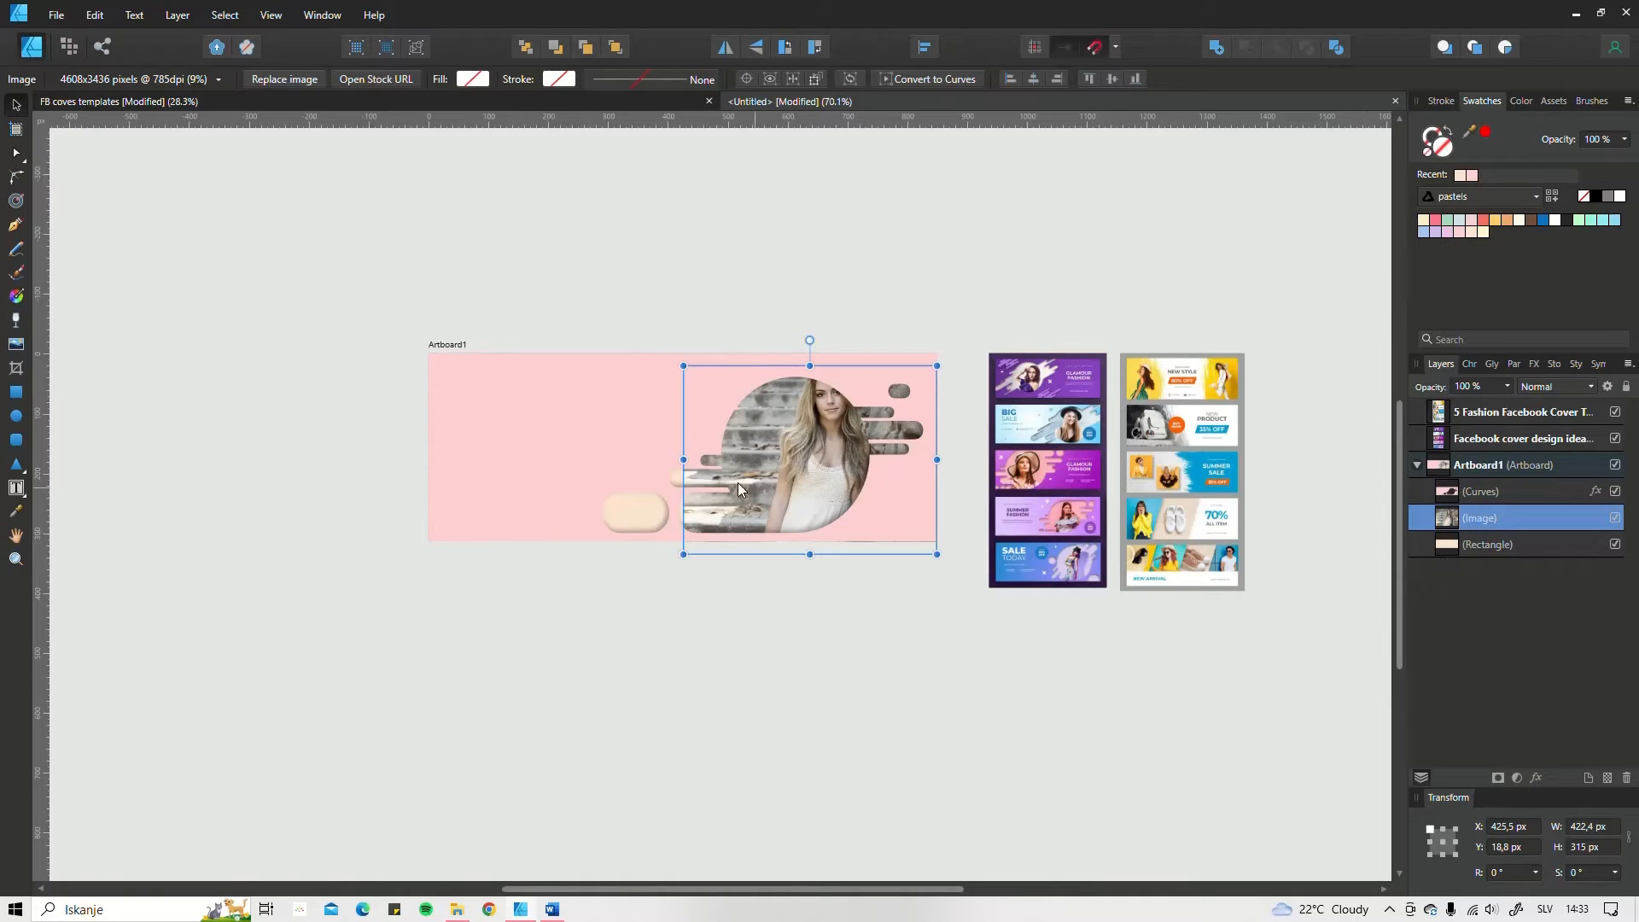
{"action": "scroll", "coordinate": [683, 461], "scroll_direction": "up", "scroll_amount": 2, "text": "ctrl"}
{"action": "left_click_drag", "start_coordinate": [915, 423], "coordinate": [860, 469]}
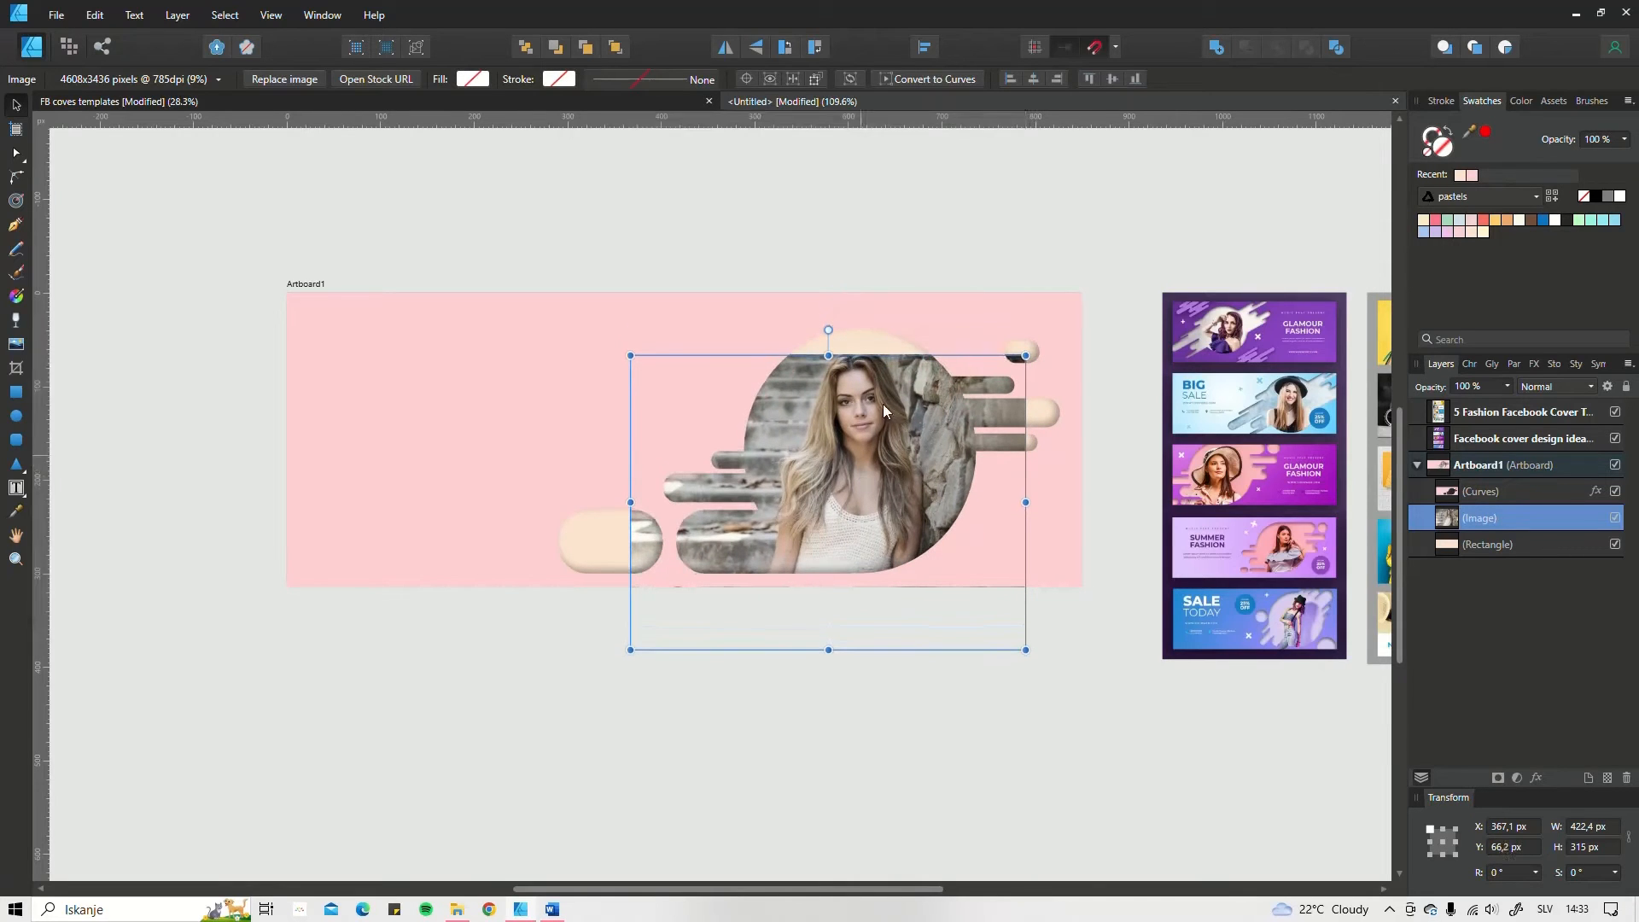
{"action": "left_click_drag", "start_coordinate": [900, 363], "coordinate": [889, 347]}
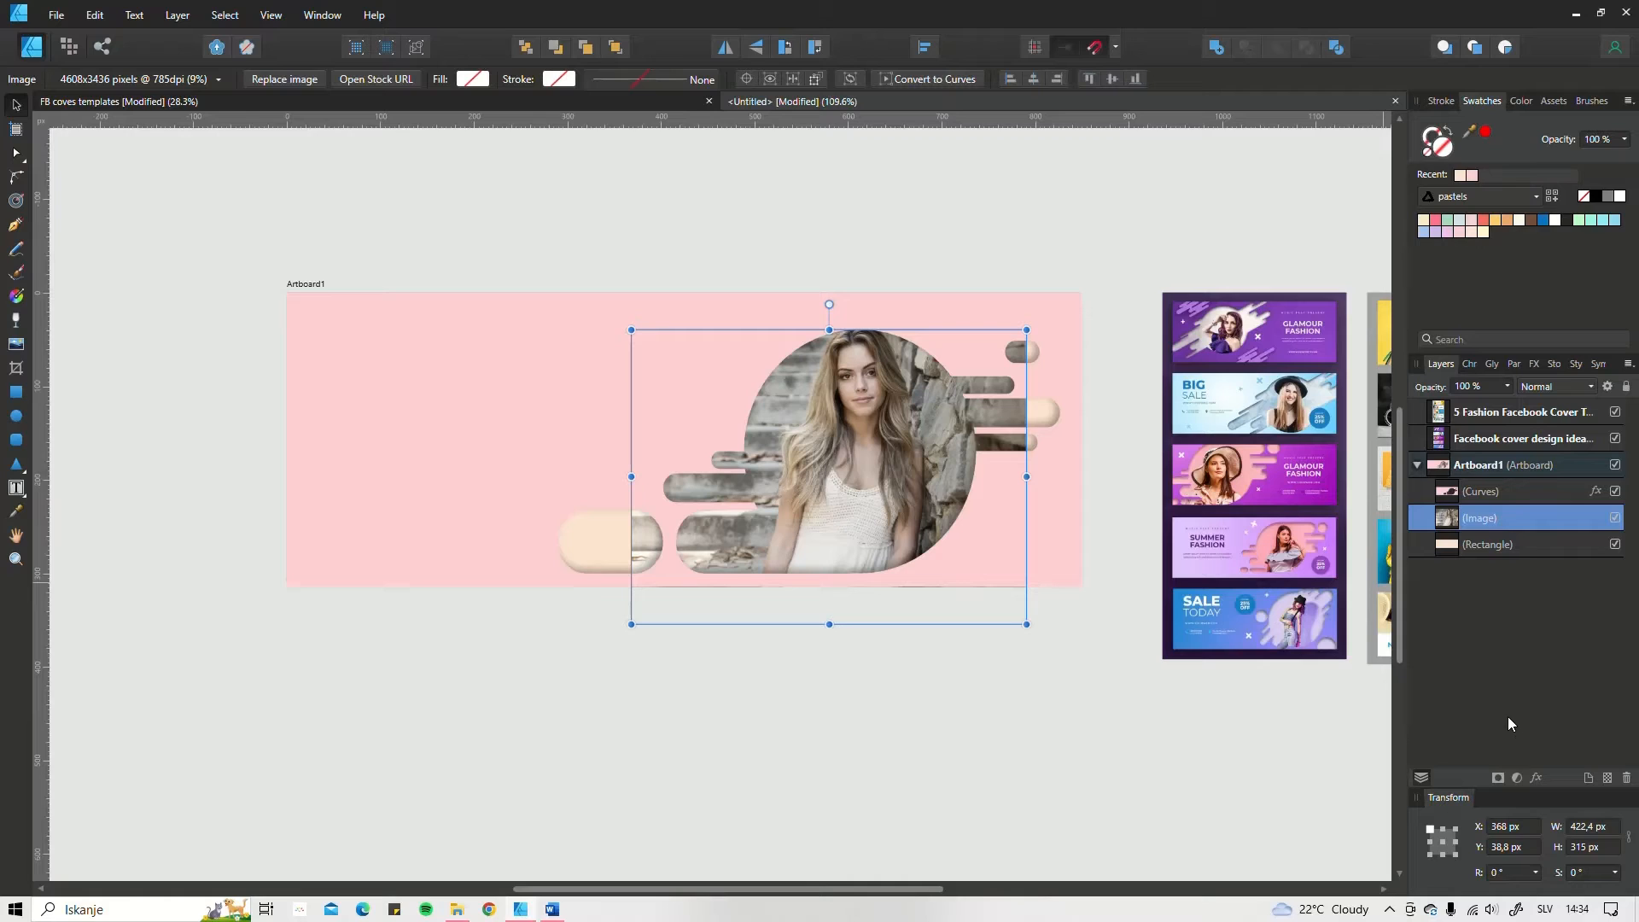
Step: Add a mask to the woman's photo and set up a black 50 px paint brush in the Pixel Persona
{"action": "left_click", "coordinate": [1498, 777]}
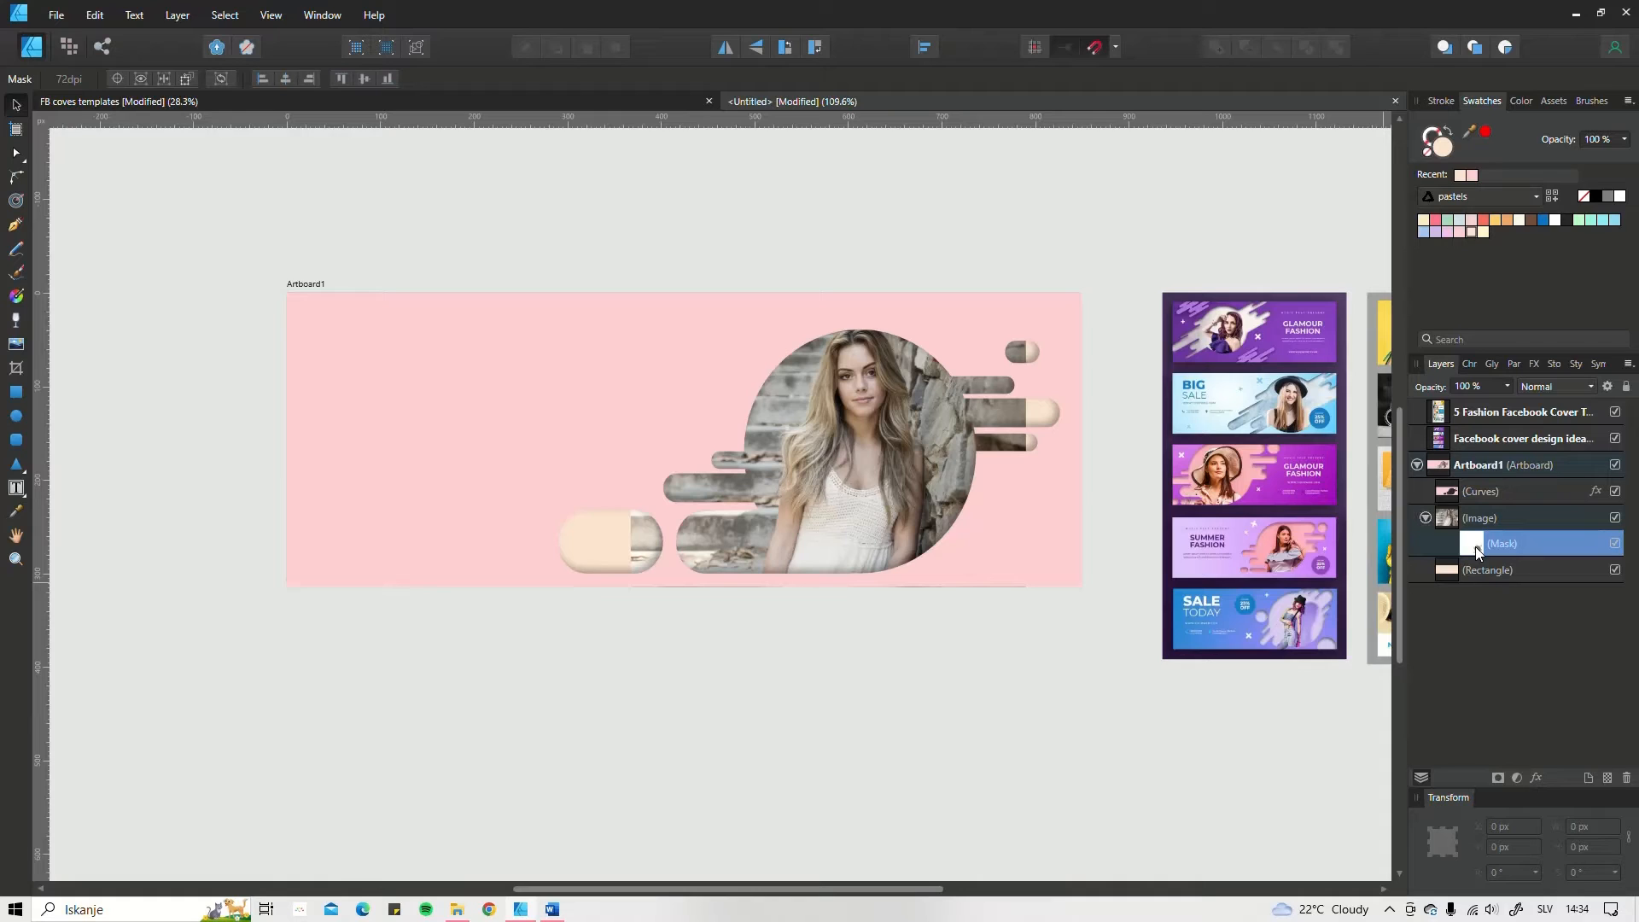
{"action": "left_click", "coordinate": [69, 47]}
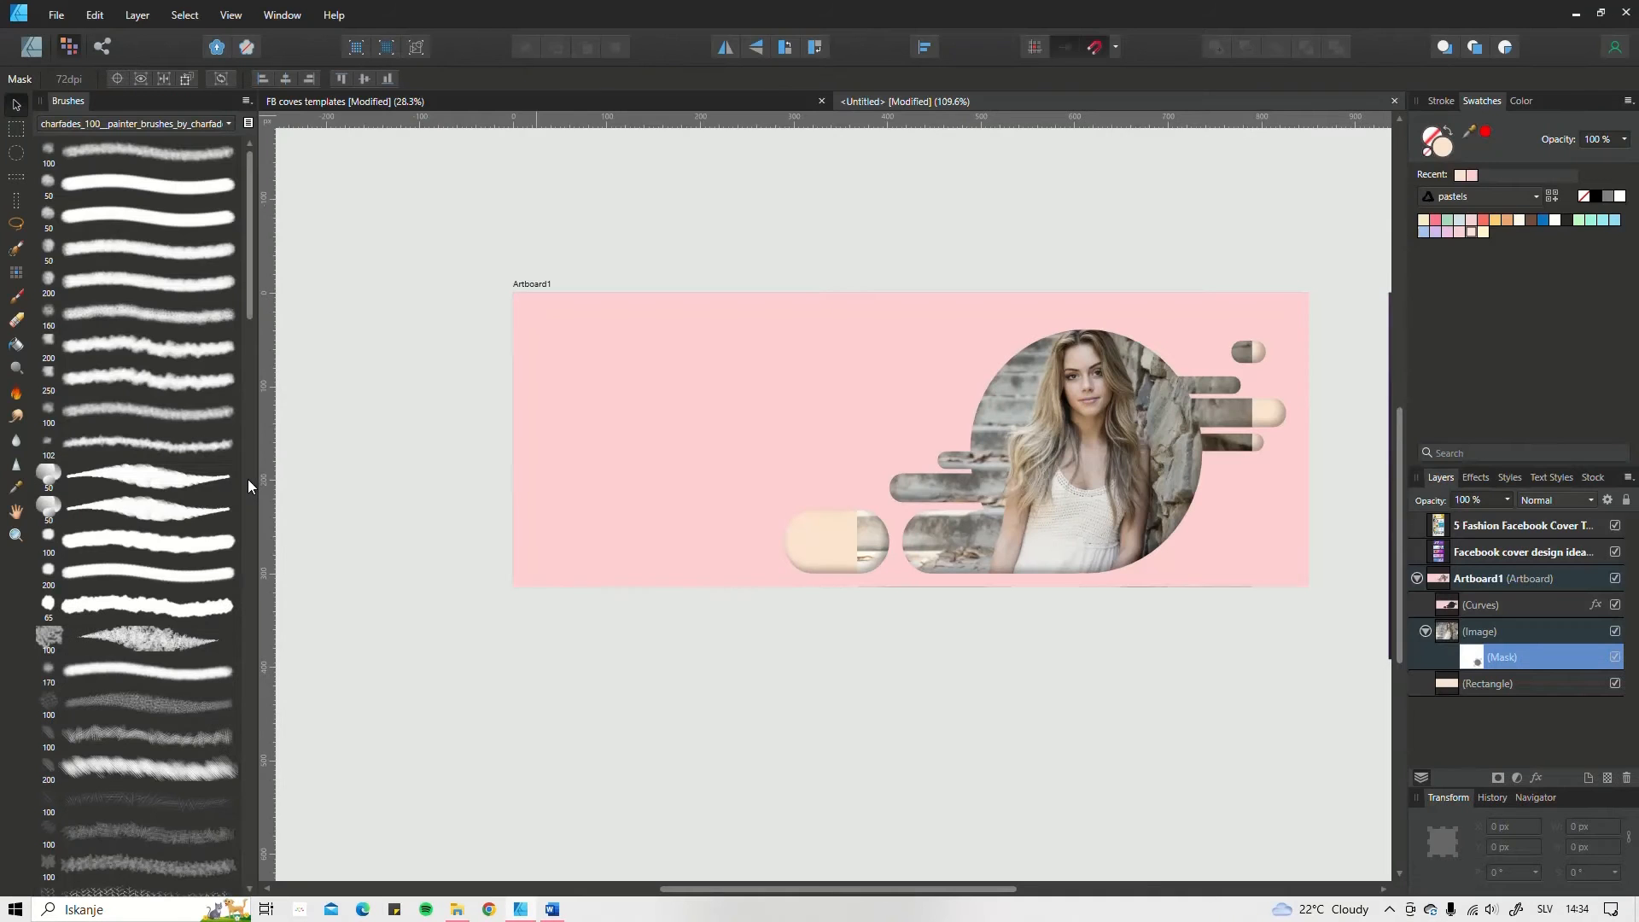
{"action": "left_click", "coordinate": [16, 299]}
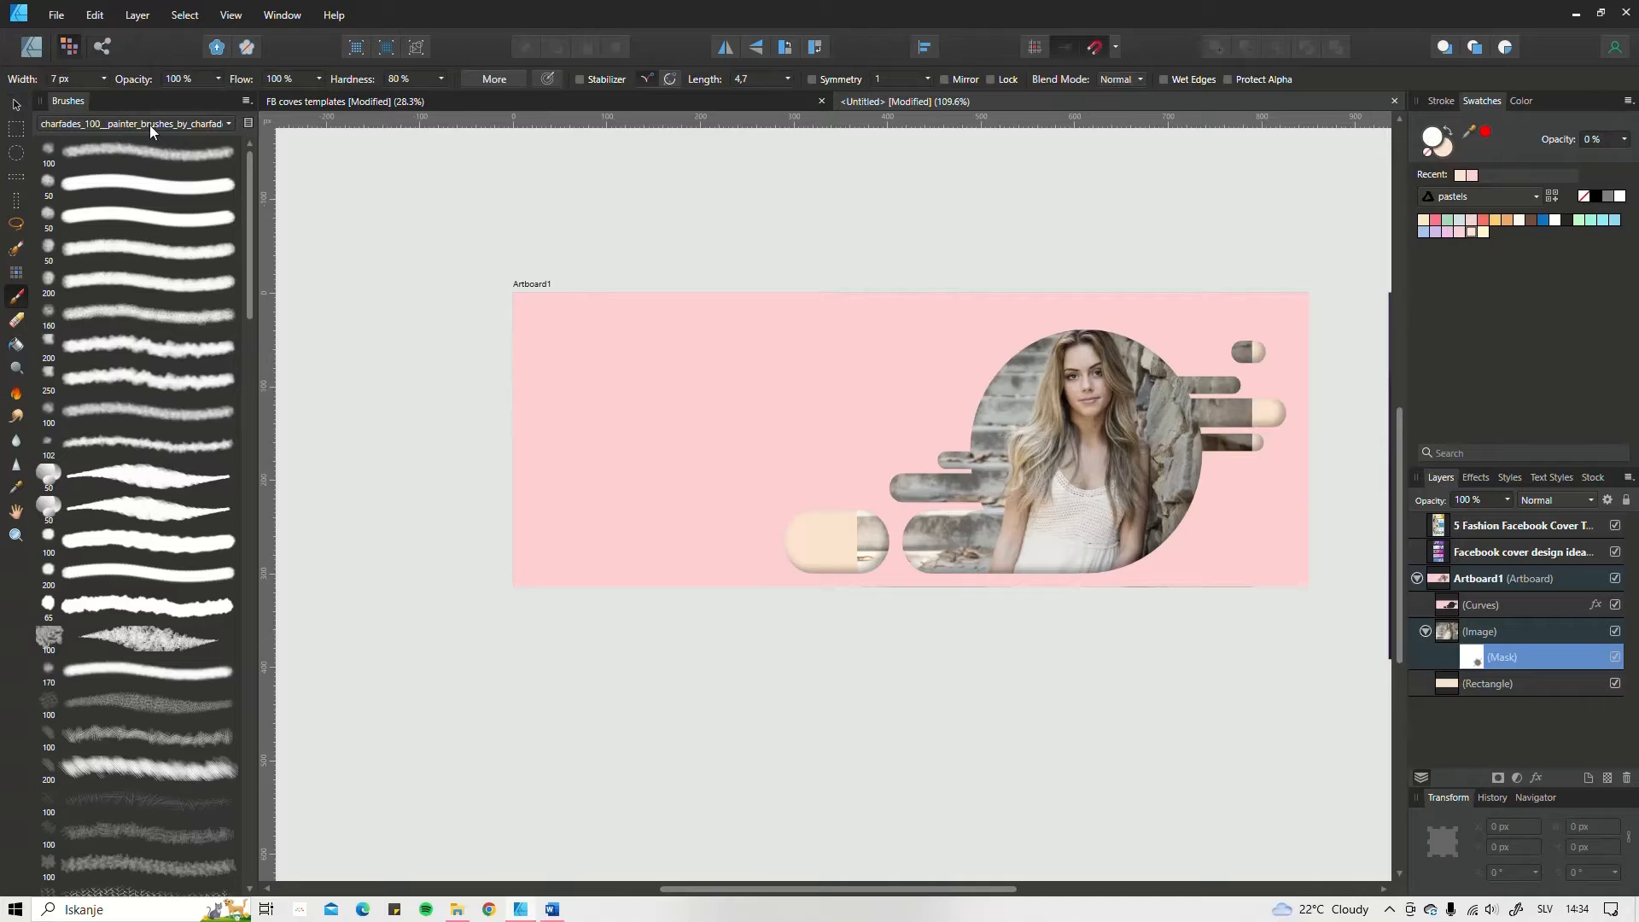
{"action": "left_click", "coordinate": [122, 215]}
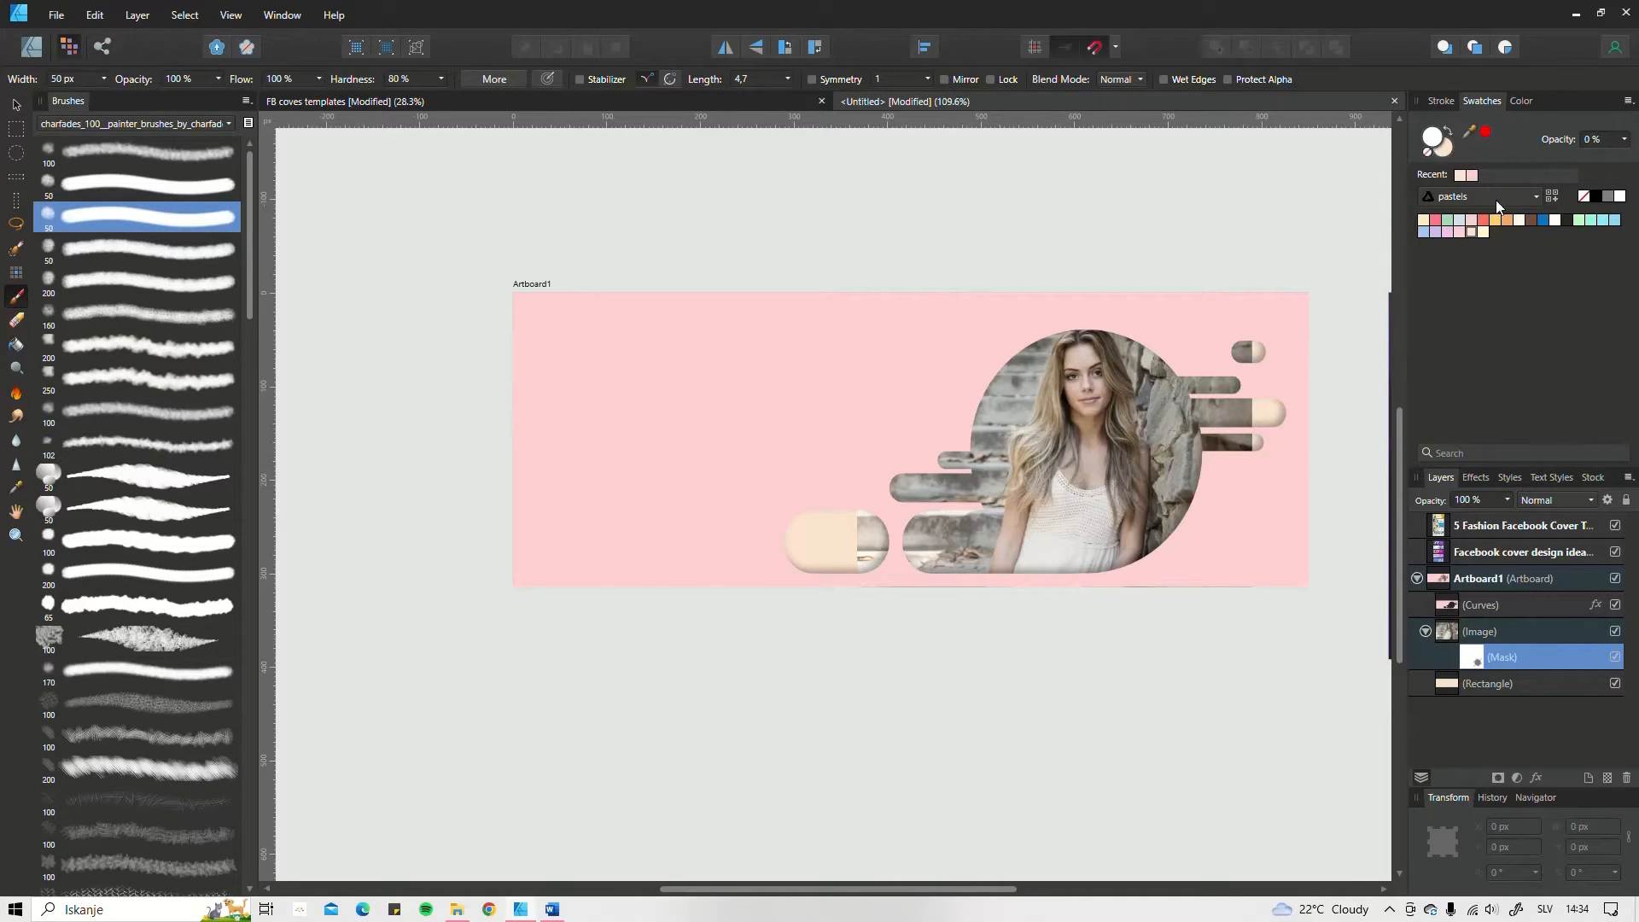
{"action": "left_click", "coordinate": [1566, 221]}
Step: Paint the mask black over the bars right of the circle, the detached pill and the photo's left edge
{"action": "mouse_move", "coordinate": [1234, 345]}
{"action": "left_mouse_down"}
{"action": "mouse_move", "coordinate": [1264, 354]}
{"action": "mouse_move", "coordinate": [1230, 376]}
{"action": "mouse_move", "coordinate": [1248, 350]}
{"action": "mouse_move", "coordinate": [1229, 389]}
{"action": "mouse_move", "coordinate": [1203, 369]}
{"action": "mouse_move", "coordinate": [1229, 431]}
{"action": "mouse_move", "coordinate": [1252, 441]}
{"action": "mouse_move", "coordinate": [1229, 450]}
{"action": "left_mouse_up"}
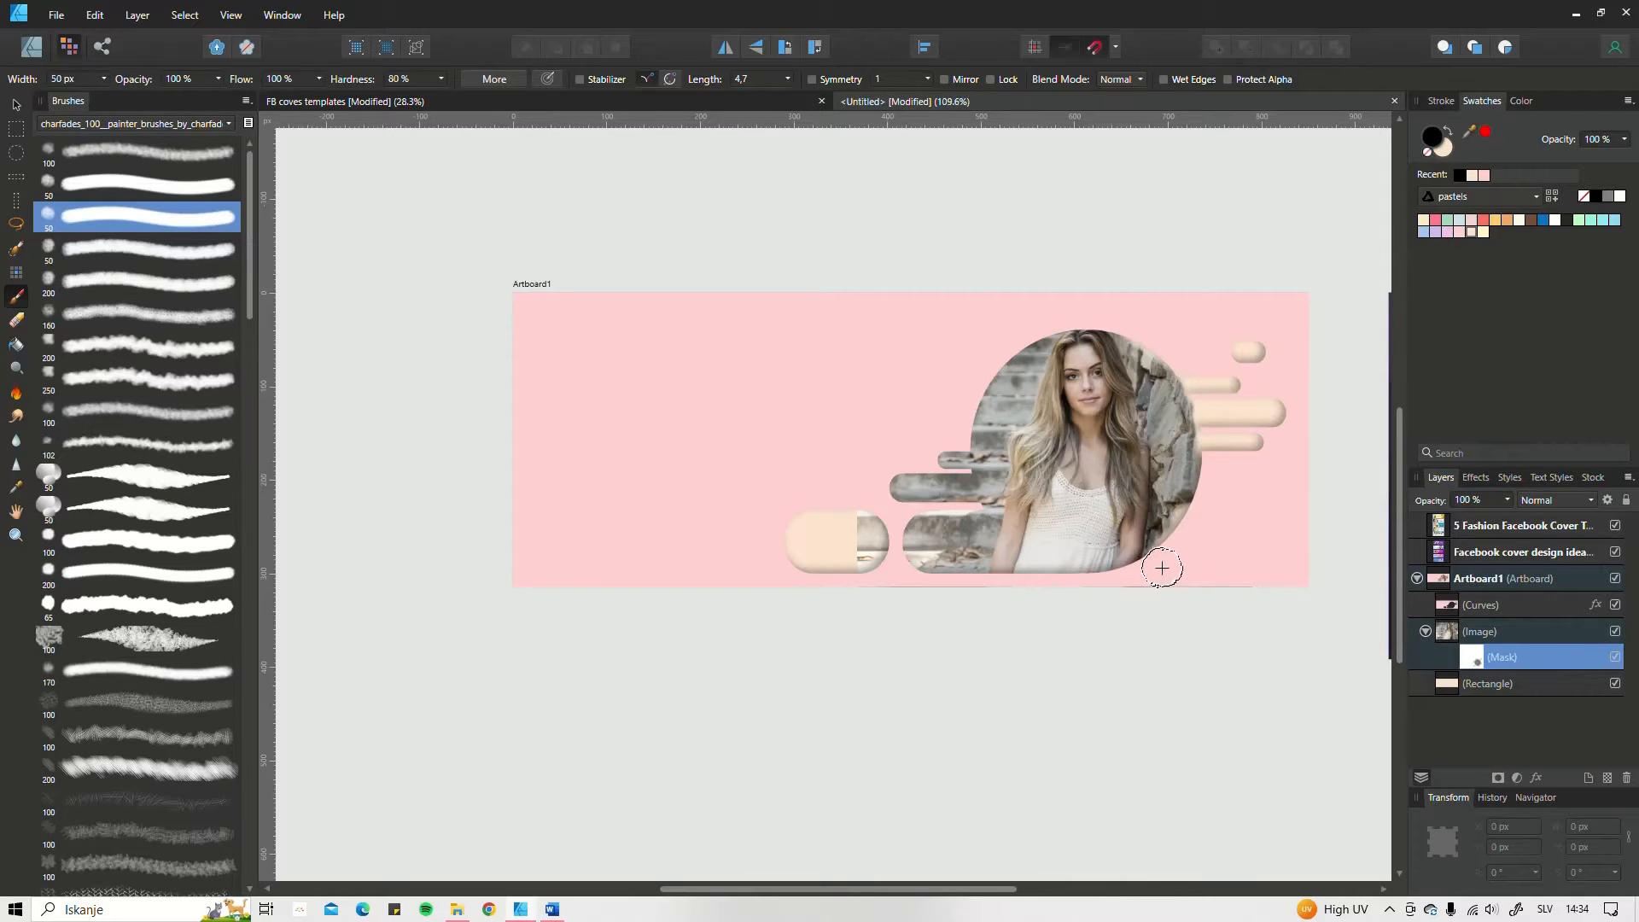
{"action": "left_click_drag", "start_coordinate": [872, 583], "coordinate": [853, 475]}
{"action": "left_click_drag", "start_coordinate": [951, 439], "coordinate": [974, 384]}
Step: Soften the photo's masked edges around the circle with brush opacity 38% and a width of up to about 34 px
{"action": "key", "text": "bracketleft"}
{"action": "key", "text": "bracketleft"}
{"action": "key", "text": "bracketleft"}
{"action": "key", "text": "bracketleft"}
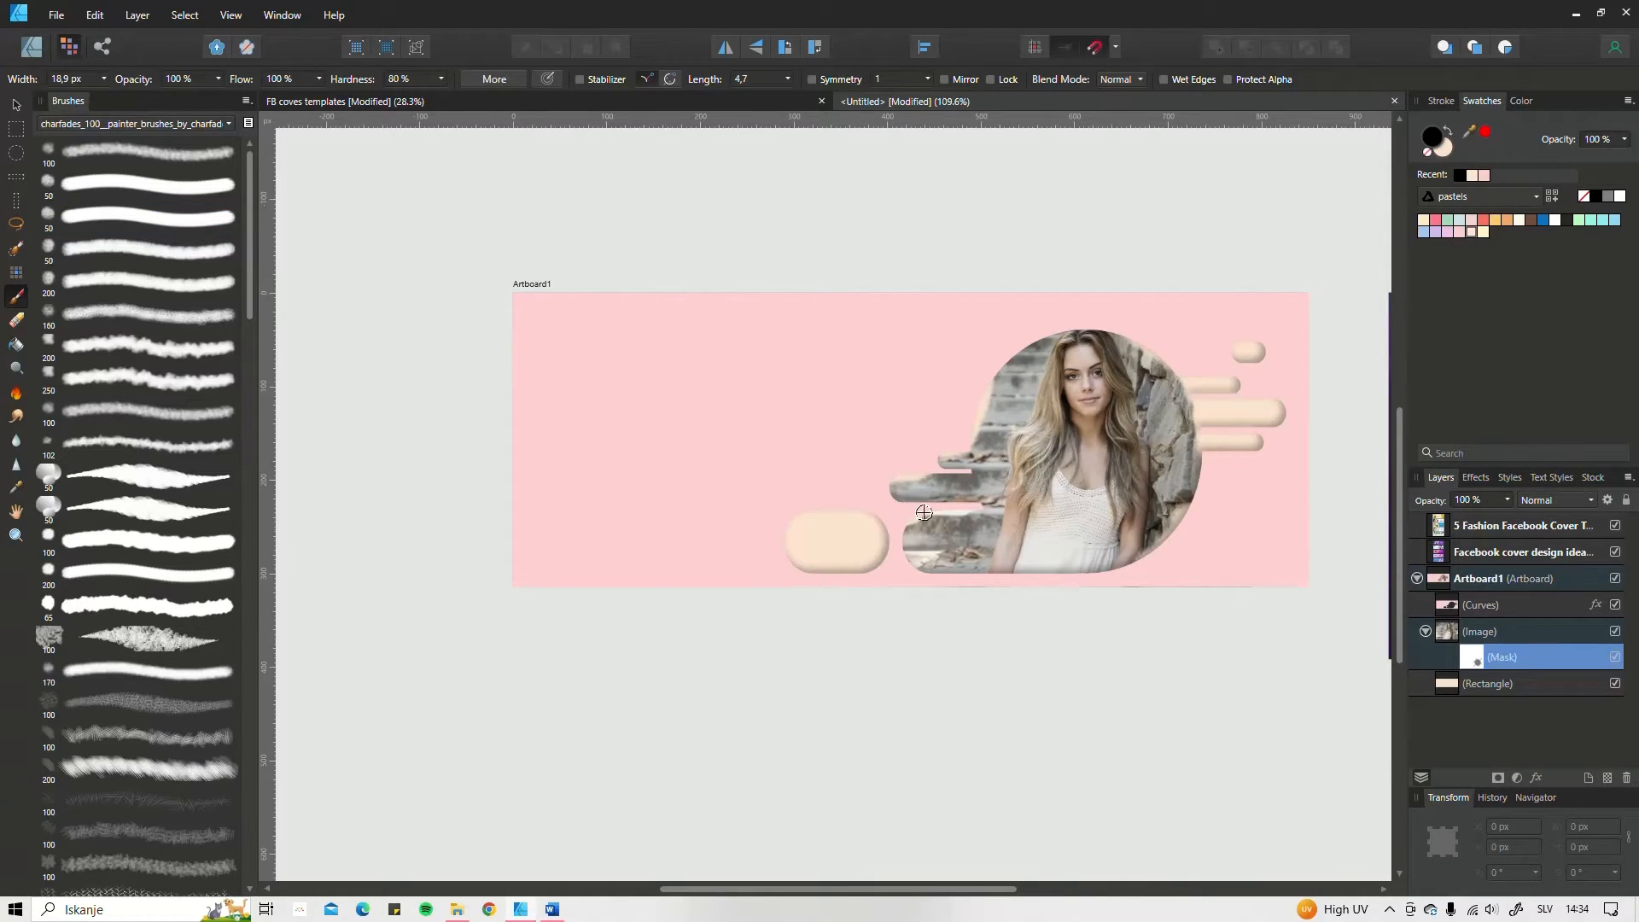
{"action": "left_click", "coordinate": [219, 79]}
{"action": "left_click_drag", "start_coordinate": [224, 97], "coordinate": [147, 97]}
{"action": "key", "text": "bracketright"}
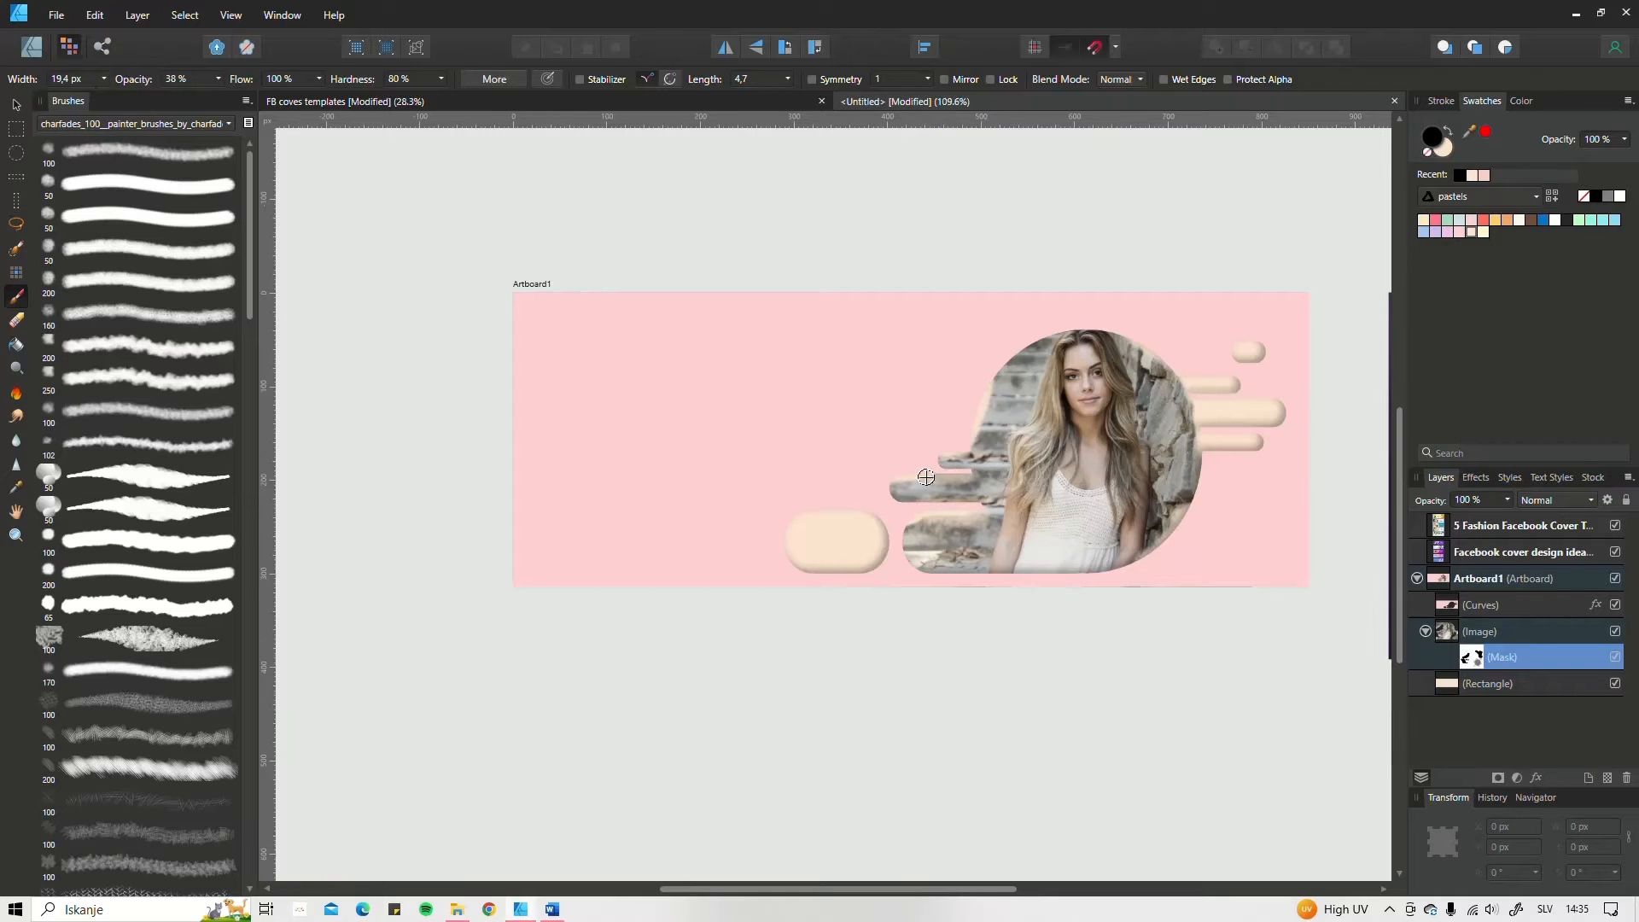
{"action": "key", "text": "bracketright"}
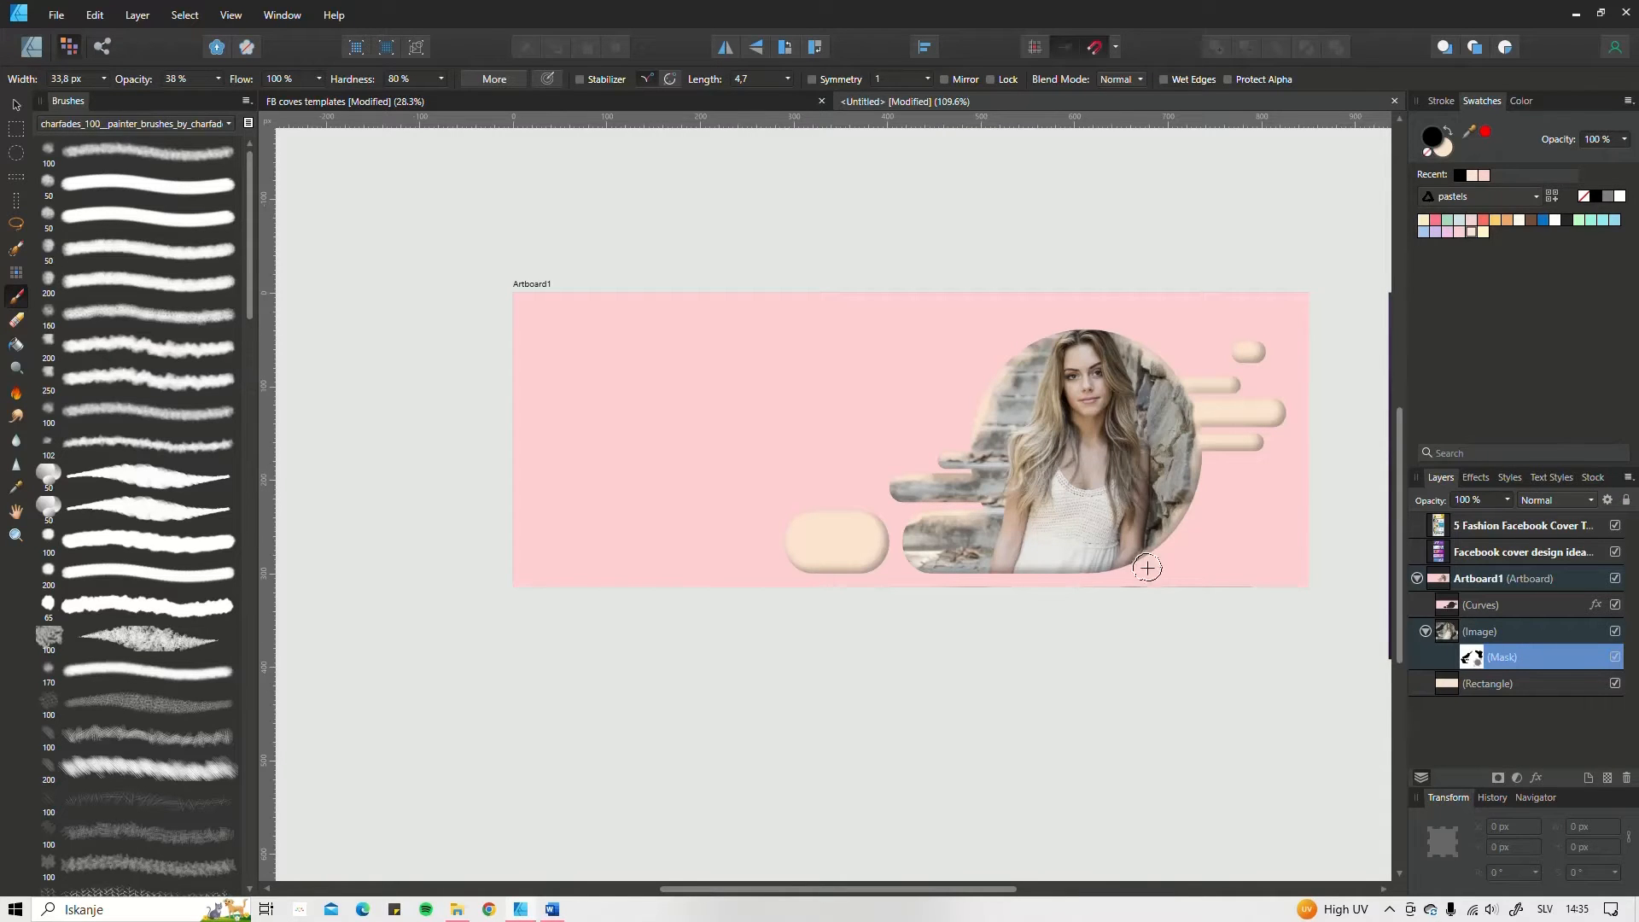
{"action": "scroll", "coordinate": [960, 449], "scroll_direction": "up", "scroll_amount": 2}
{"action": "scroll", "coordinate": [959, 449], "scroll_direction": "down", "scroll_amount": 4}
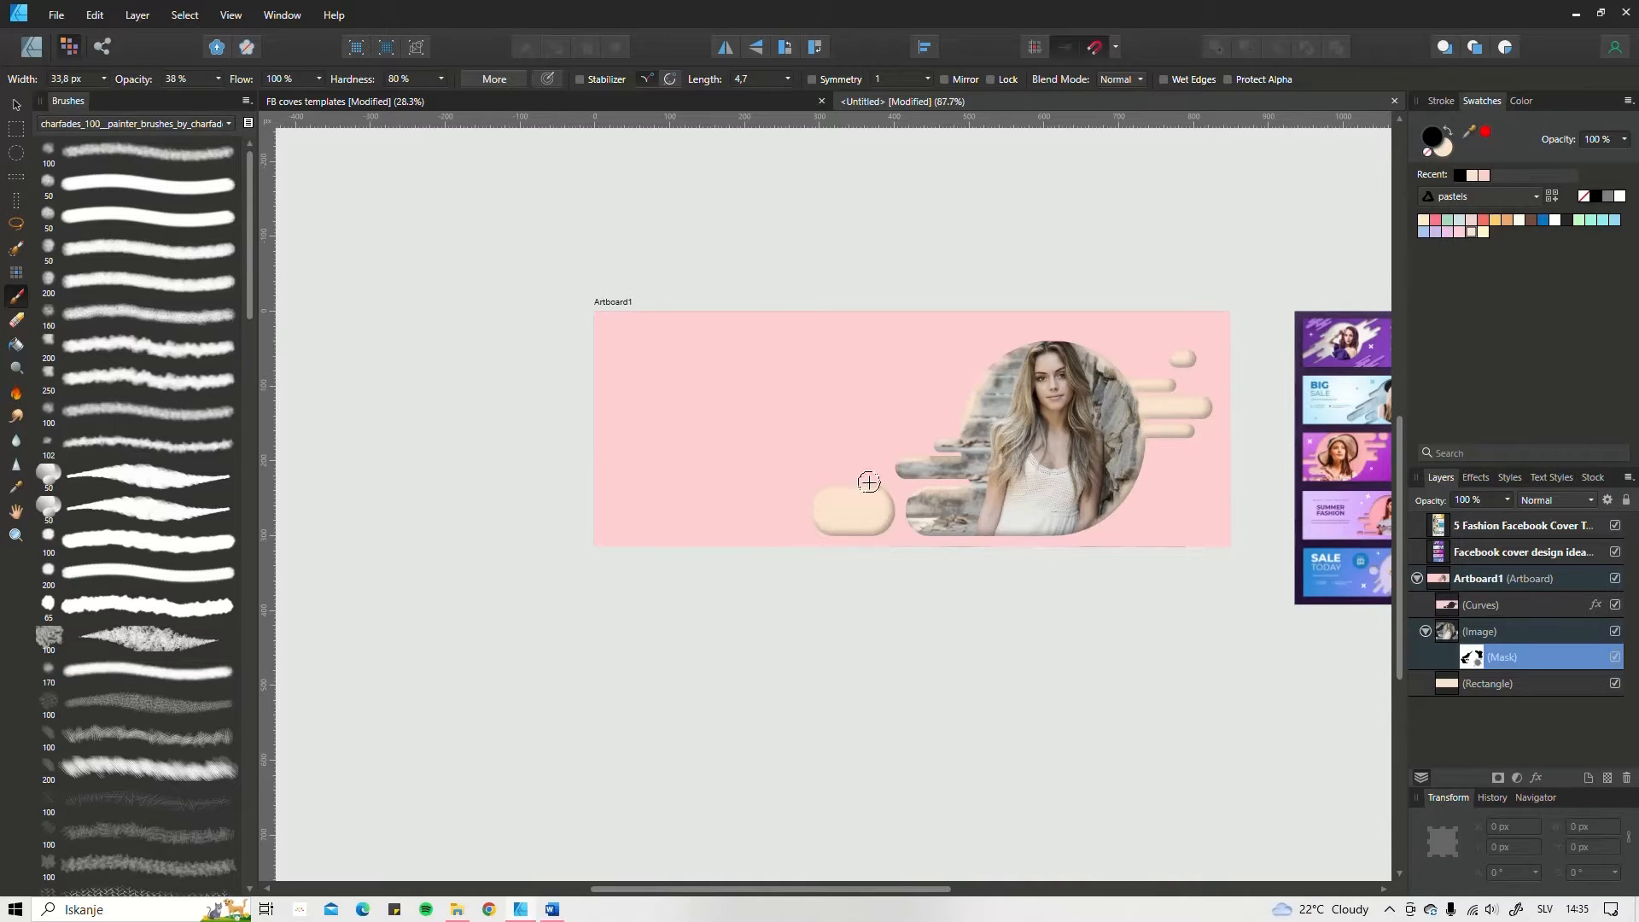
Step: Return to the Designer Persona and deselect the photo's mask
{"action": "left_click_drag", "start_coordinate": [1156, 449], "coordinate": [1039, 445]}
{"action": "scroll", "coordinate": [928, 463], "scroll_direction": "left", "scroll_amount": 2}
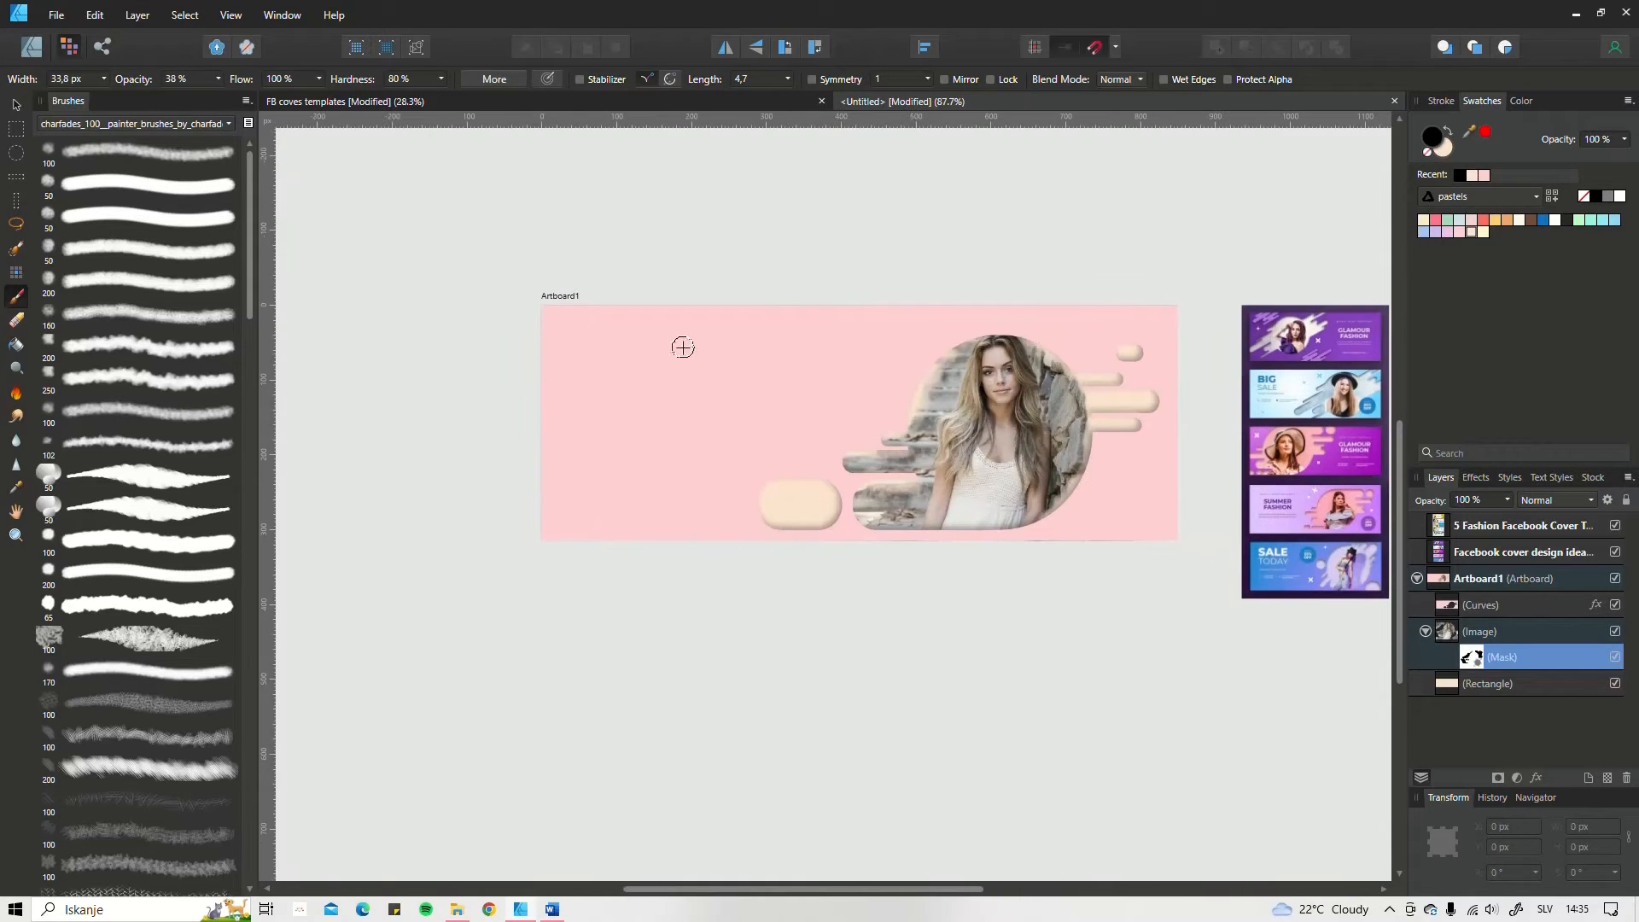
{"action": "left_click", "coordinate": [30, 47]}
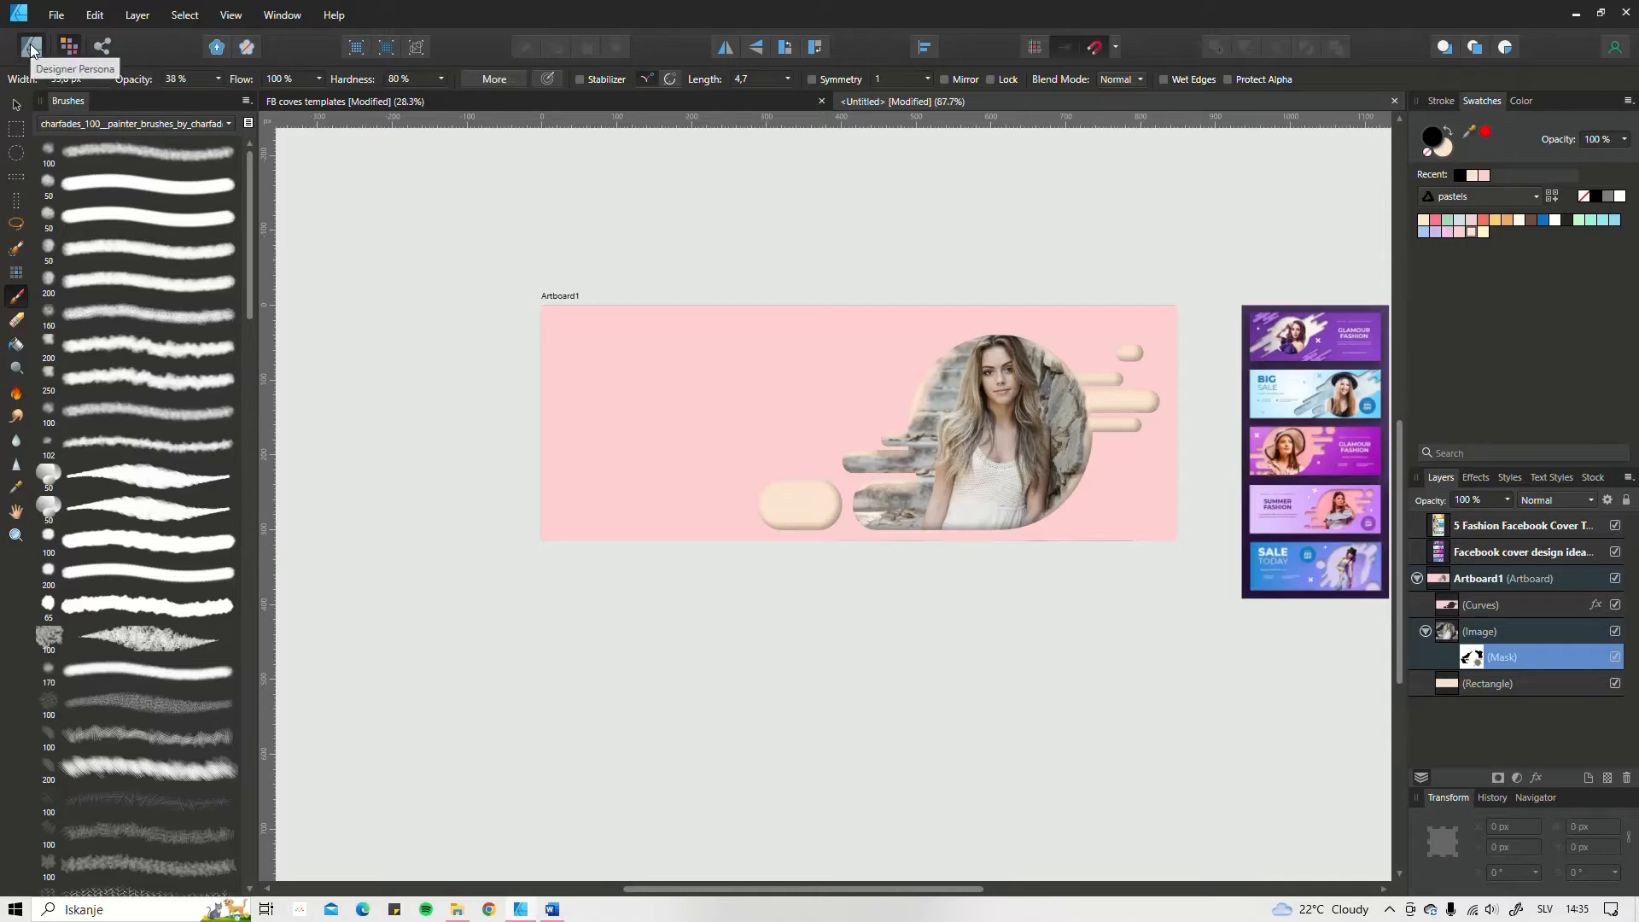
{"action": "scroll", "coordinate": [709, 458], "scroll_direction": "up", "scroll_amount": 4}
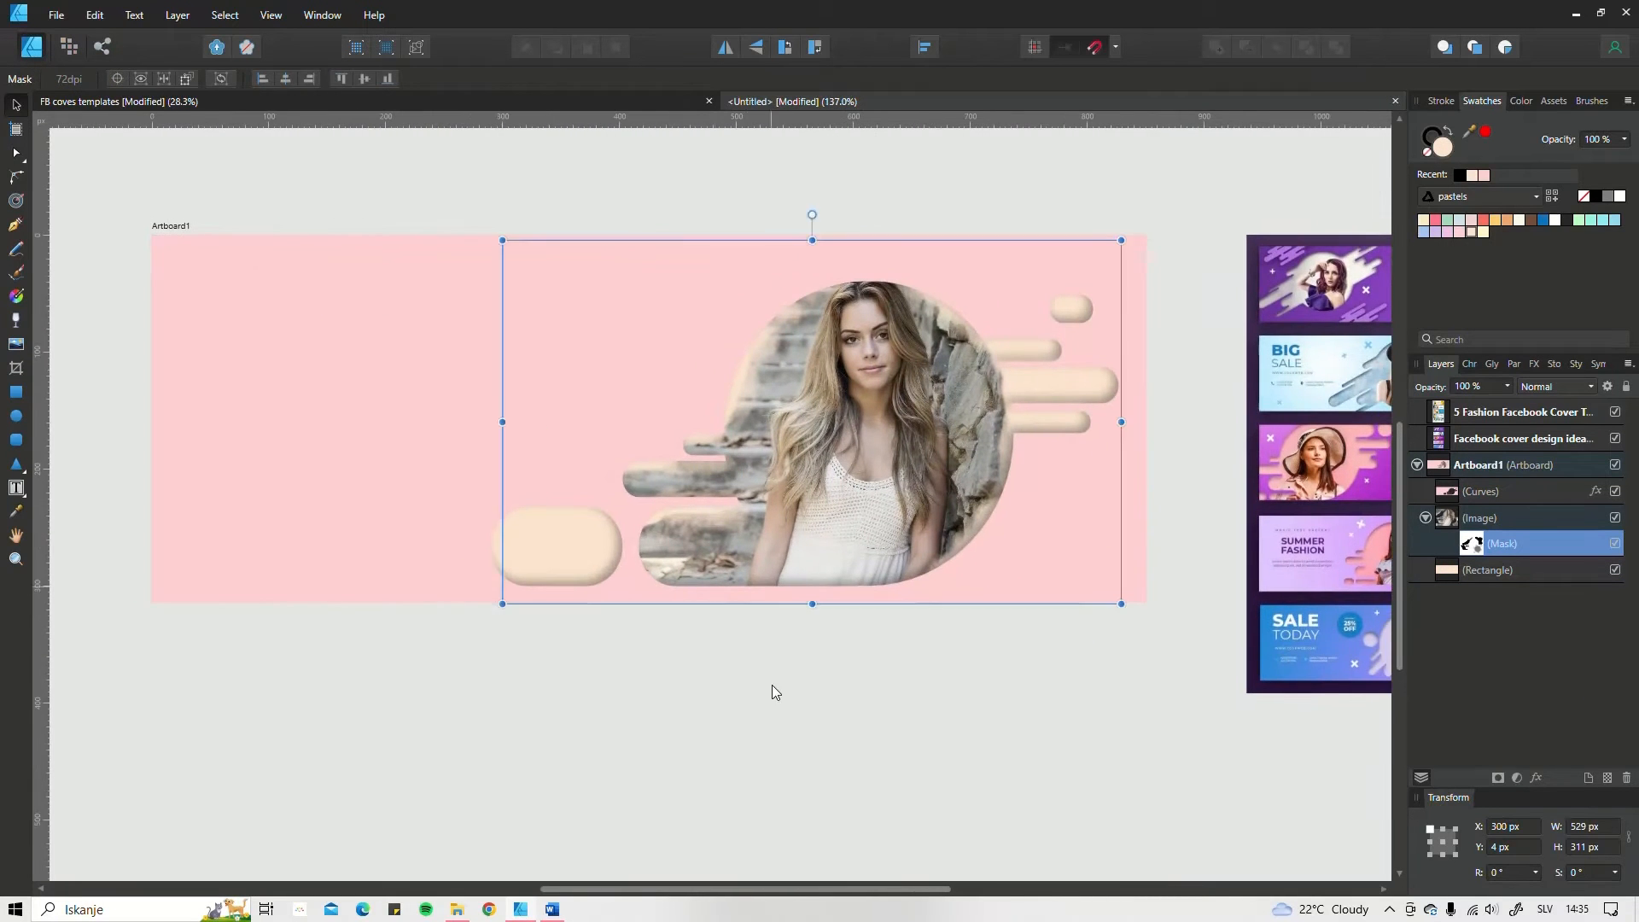
{"action": "left_click", "coordinate": [765, 662]}
{"action": "scroll", "coordinate": [794, 649], "scroll_direction": "down", "scroll_amount": 2}
{"action": "scroll", "coordinate": [845, 563], "scroll_direction": "up", "scroll_amount": 1}
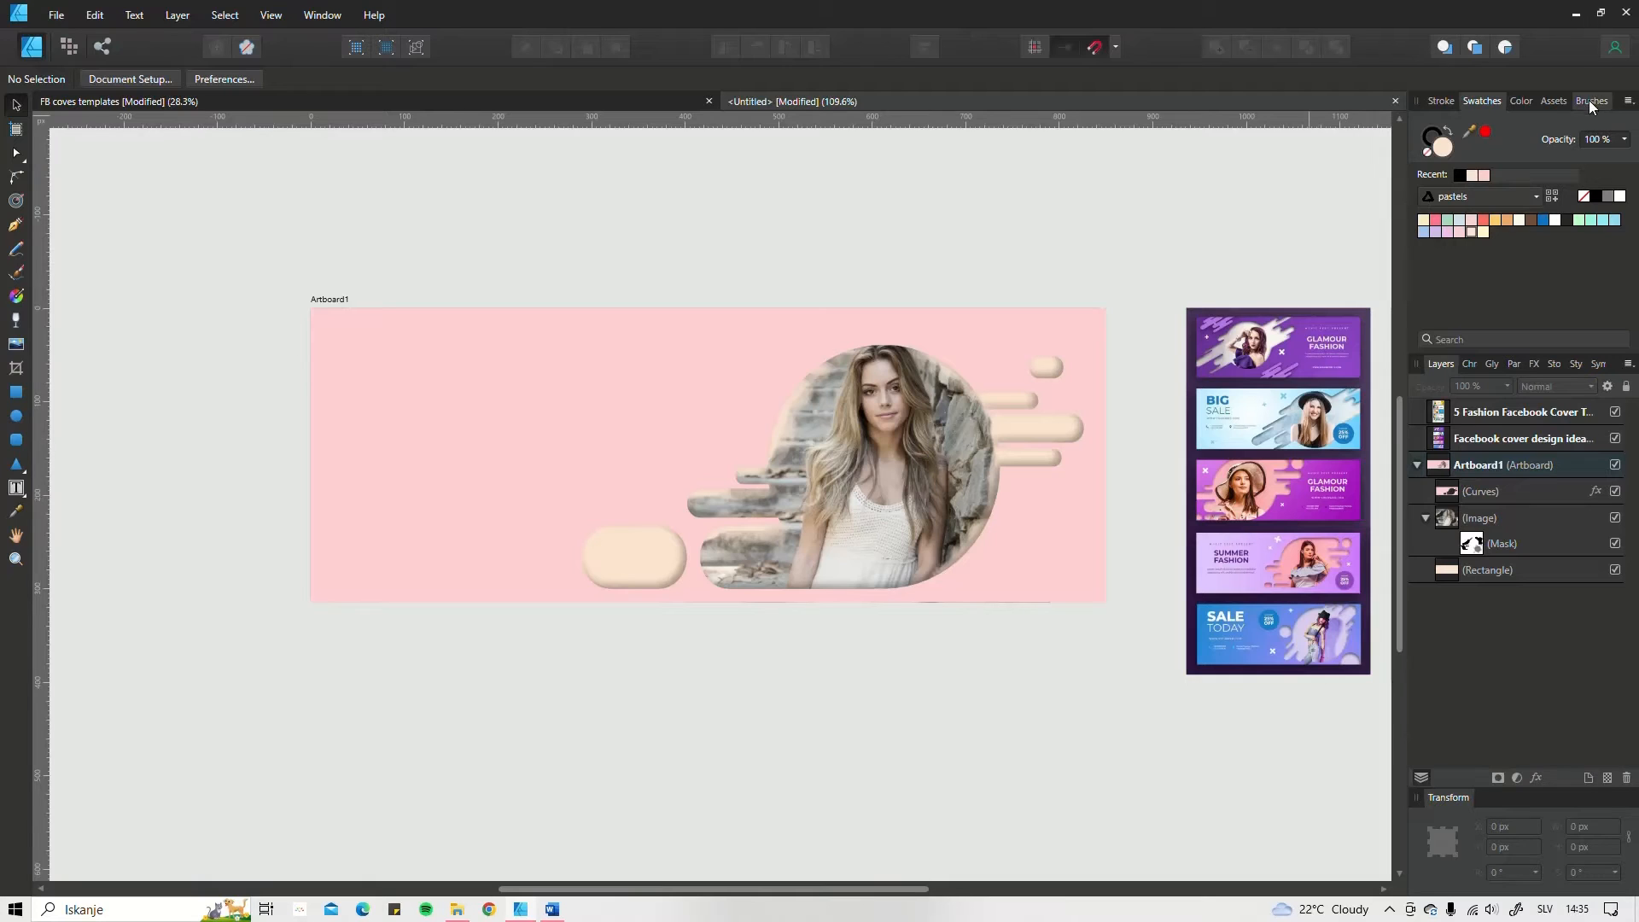
Step: Browse the moje asset categories for decorative graphics, including Hearts and love, dear silhouette, and Sea animals and items
{"action": "left_click", "coordinate": [1553, 101]}
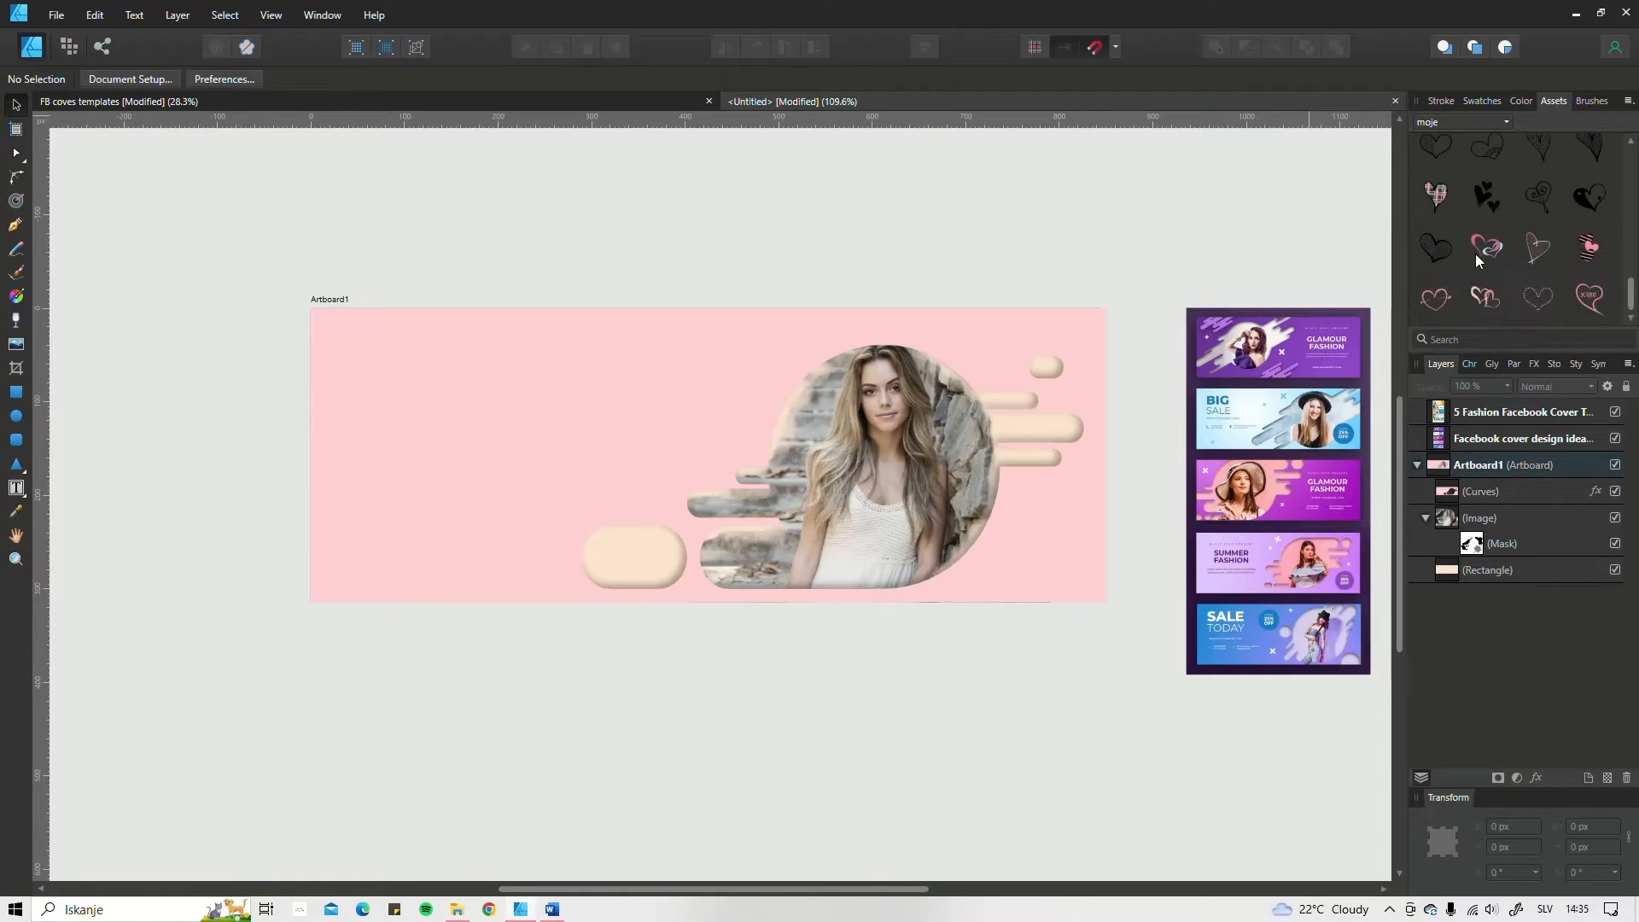
{"action": "scroll", "coordinate": [1482, 230], "scroll_direction": "up", "scroll_amount": 5}
{"action": "scroll", "coordinate": [1455, 204], "scroll_direction": "down", "scroll_amount": 3}
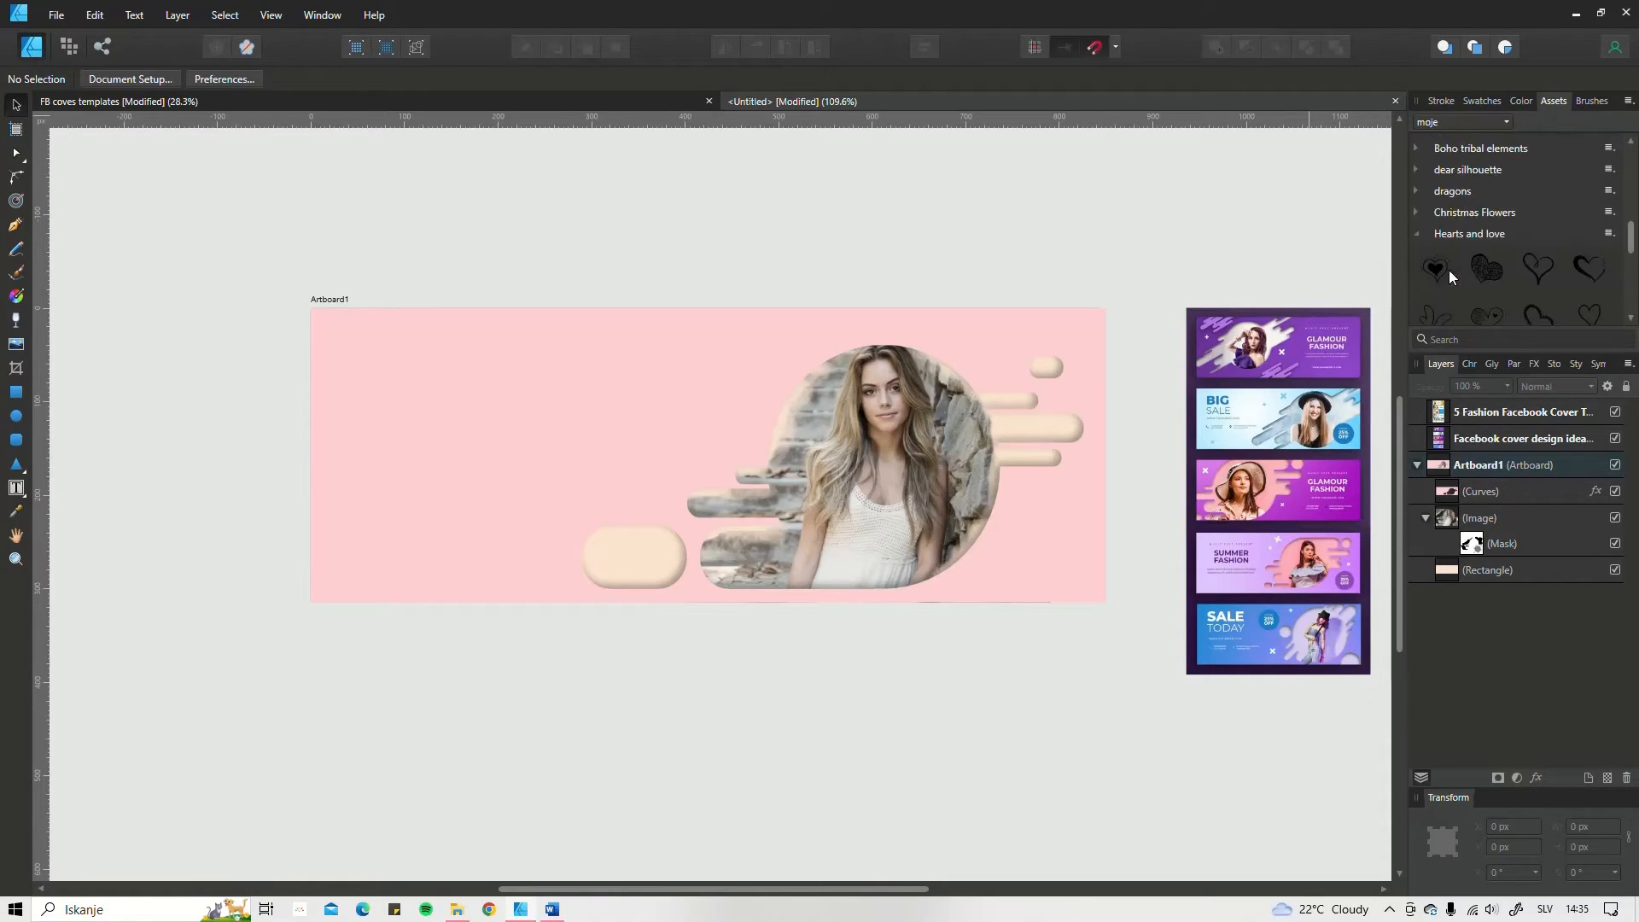
{"action": "left_click", "coordinate": [1417, 193]}
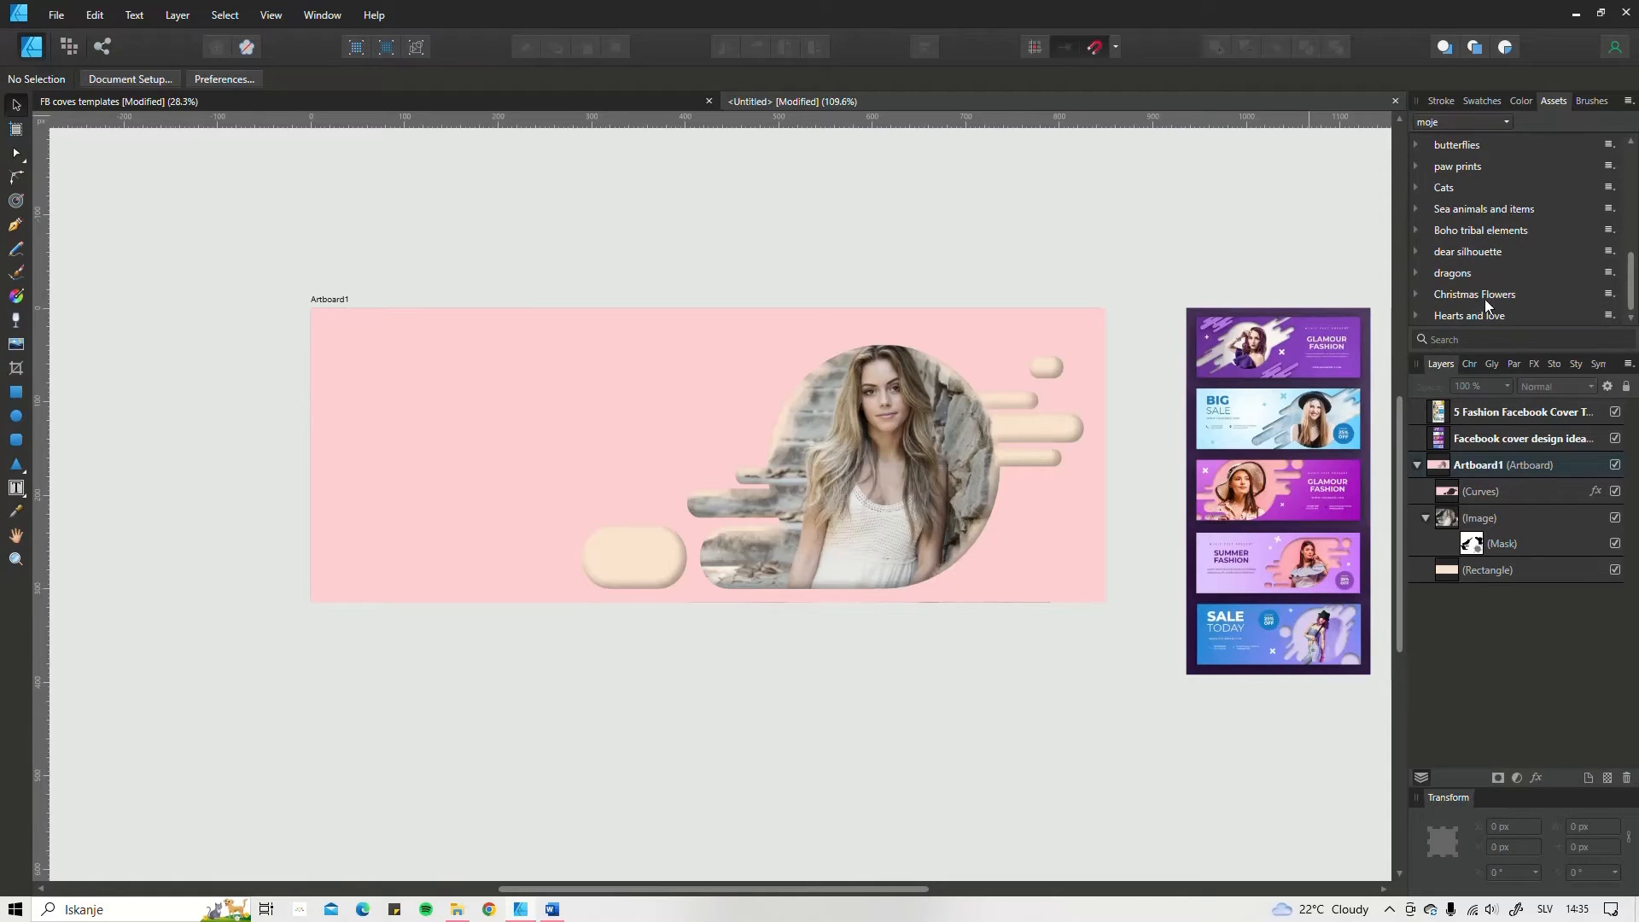
{"action": "left_click", "coordinate": [1462, 252]}
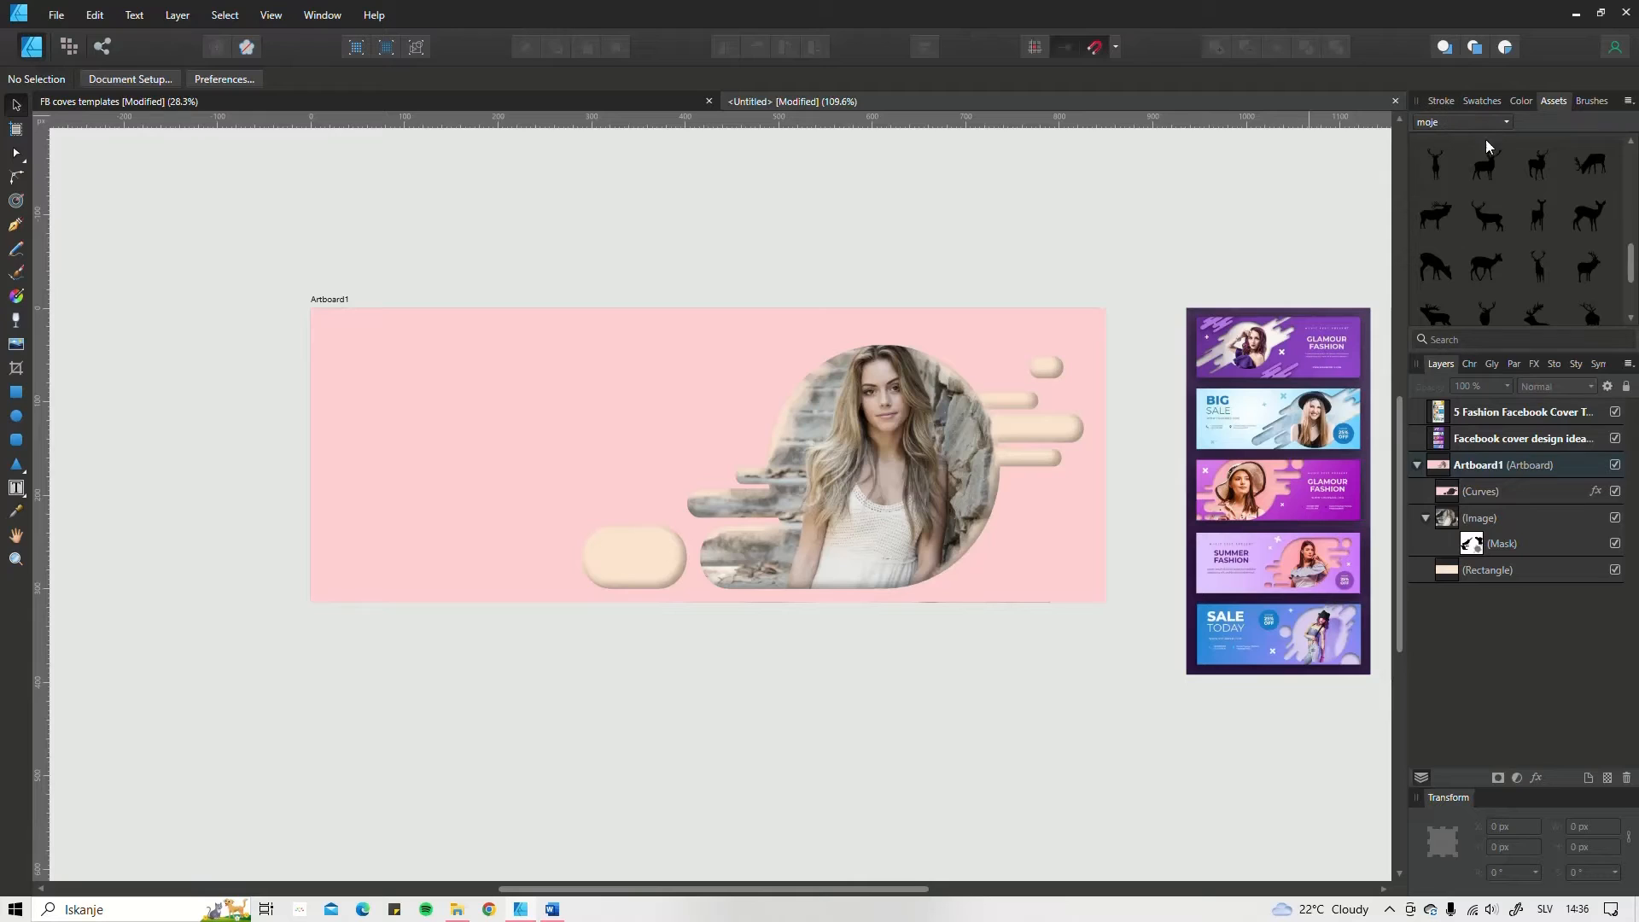
{"action": "scroll", "coordinate": [1473, 188], "scroll_direction": "up", "scroll_amount": 3}
{"action": "left_click", "coordinate": [1431, 313]}
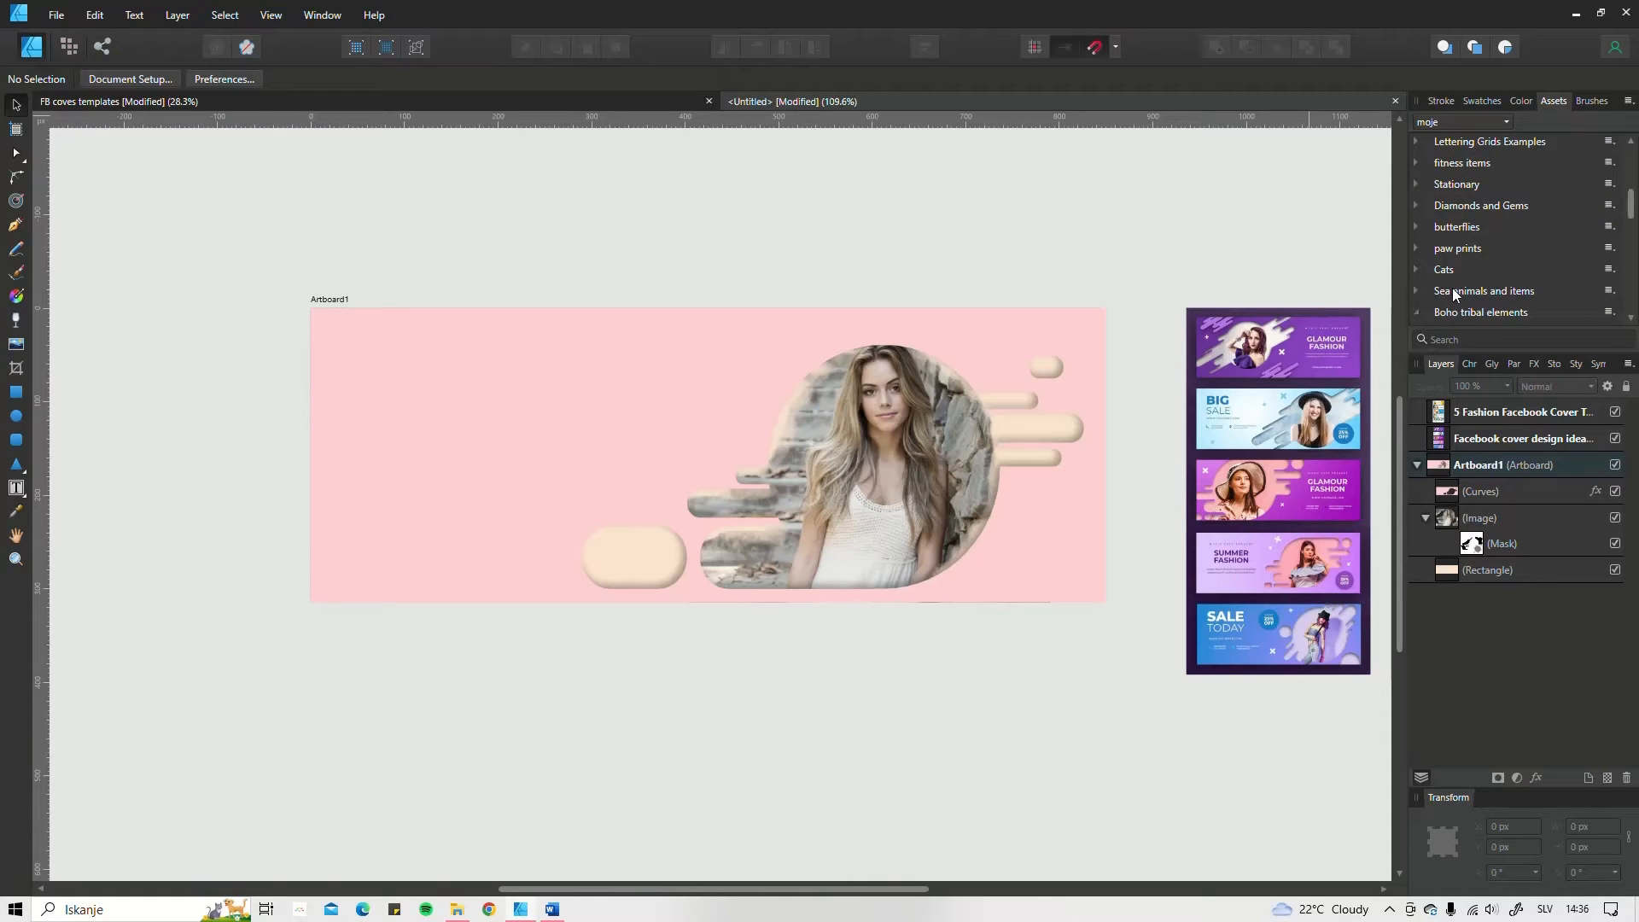
{"action": "left_click", "coordinate": [1415, 291]}
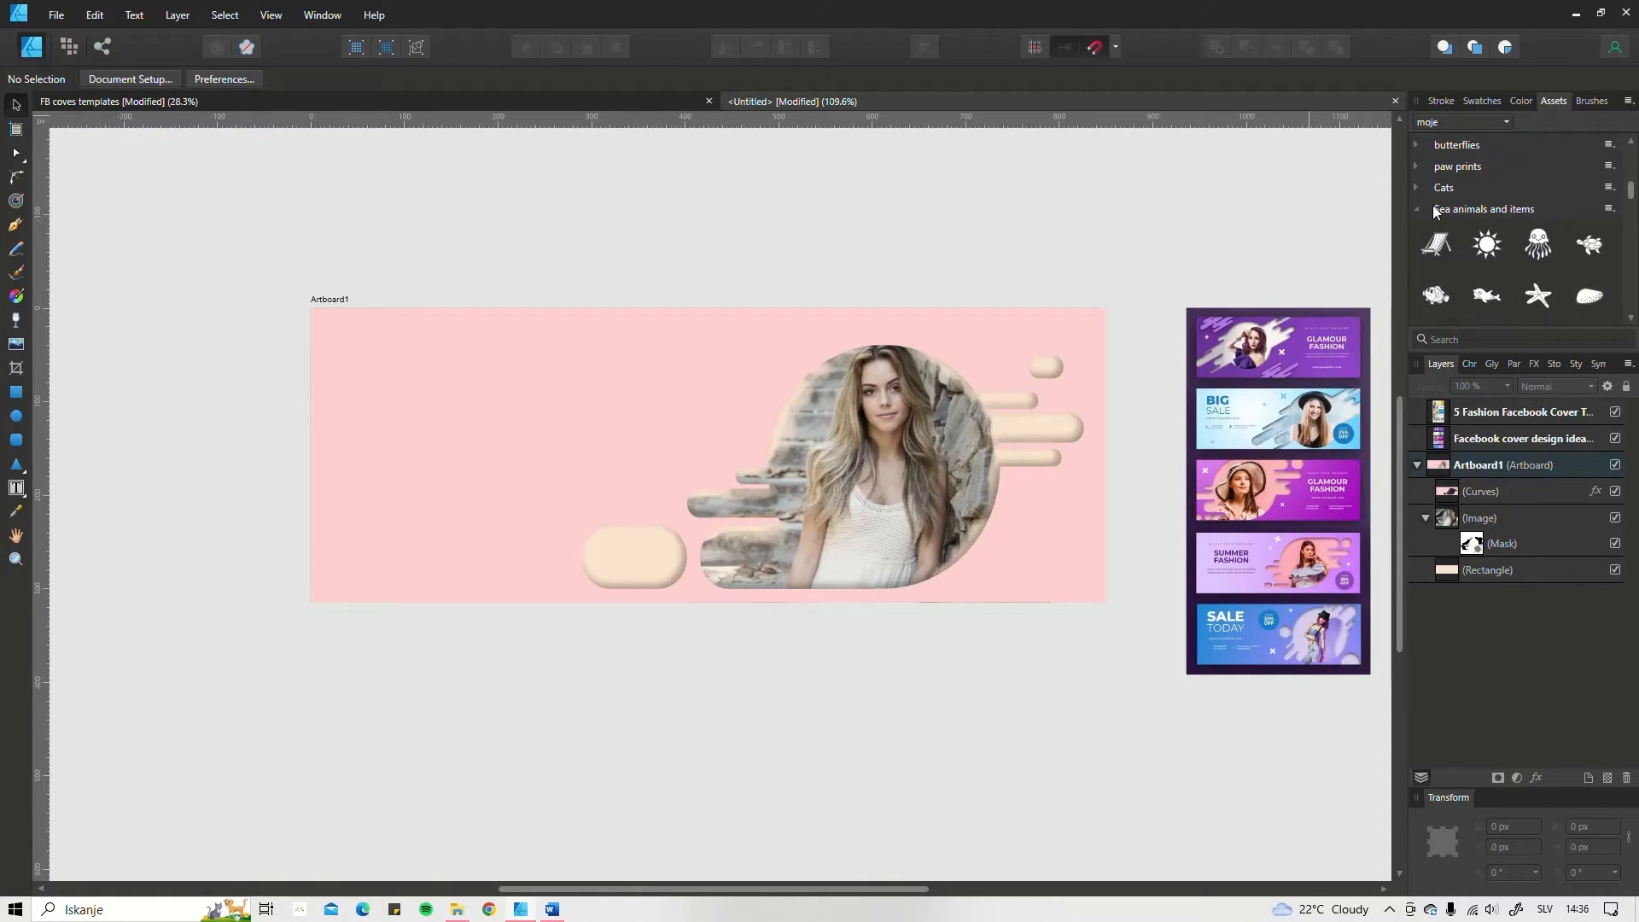
{"action": "left_click", "coordinate": [1419, 209]}
{"action": "scroll", "coordinate": [1472, 222], "scroll_direction": "up", "scroll_amount": 3}
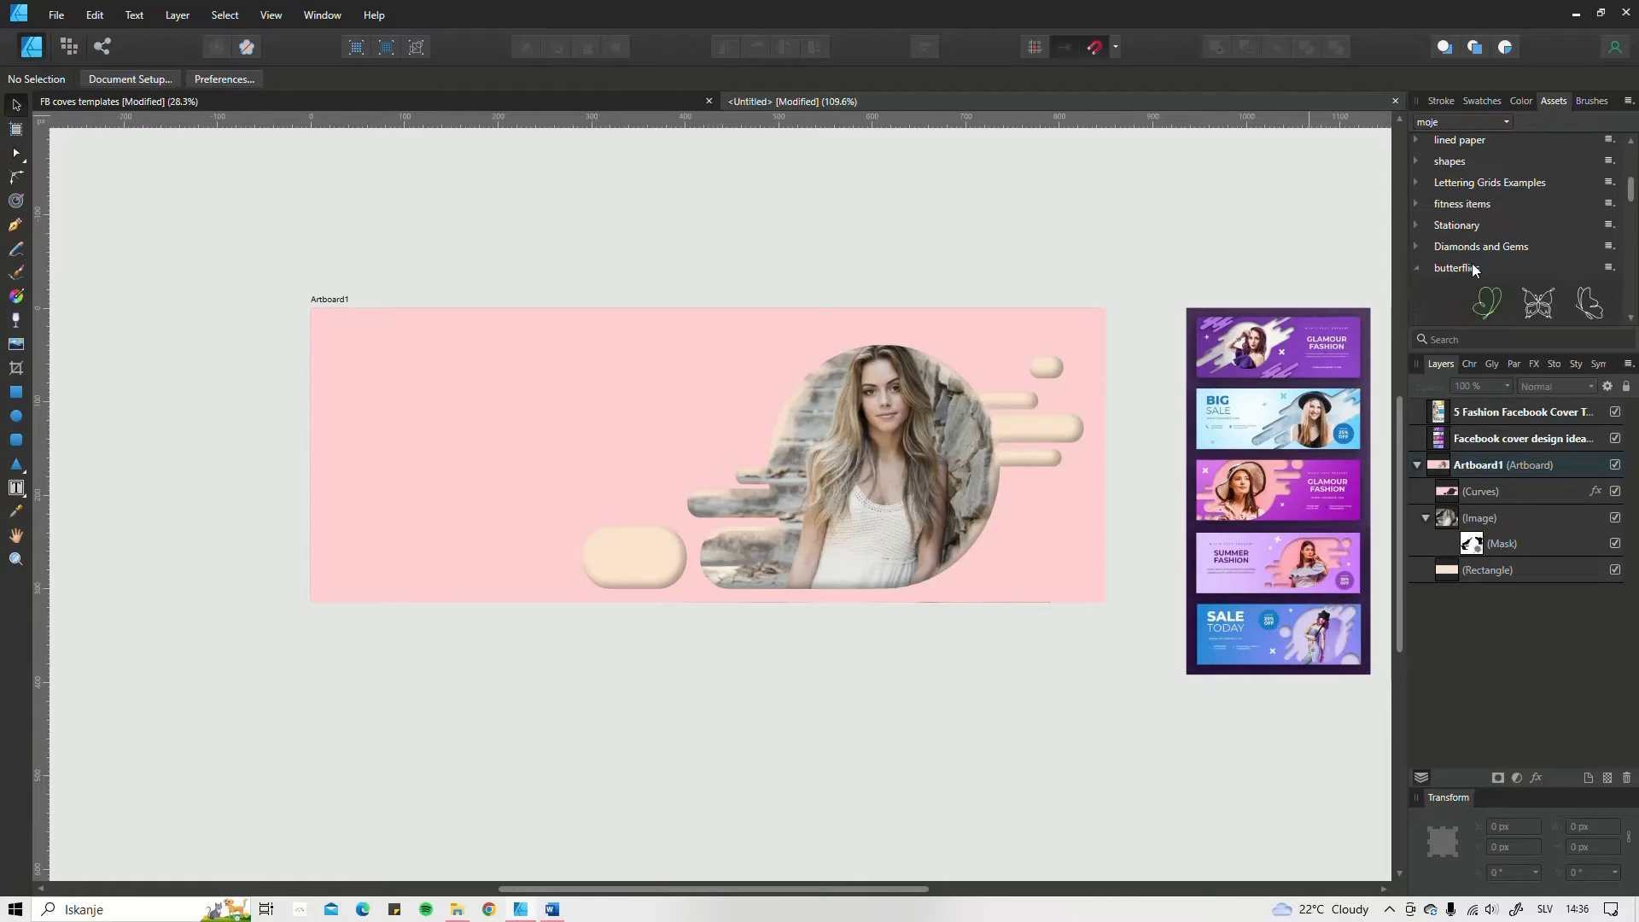
Step: Place a side-view butterfly from the butterflies assets near the artboard's upper-left corner, about 56 px wide and tilted about 25°
{"action": "left_click", "coordinate": [1418, 268]}
{"action": "scroll", "coordinate": [1494, 213], "scroll_direction": "up", "scroll_amount": 2}
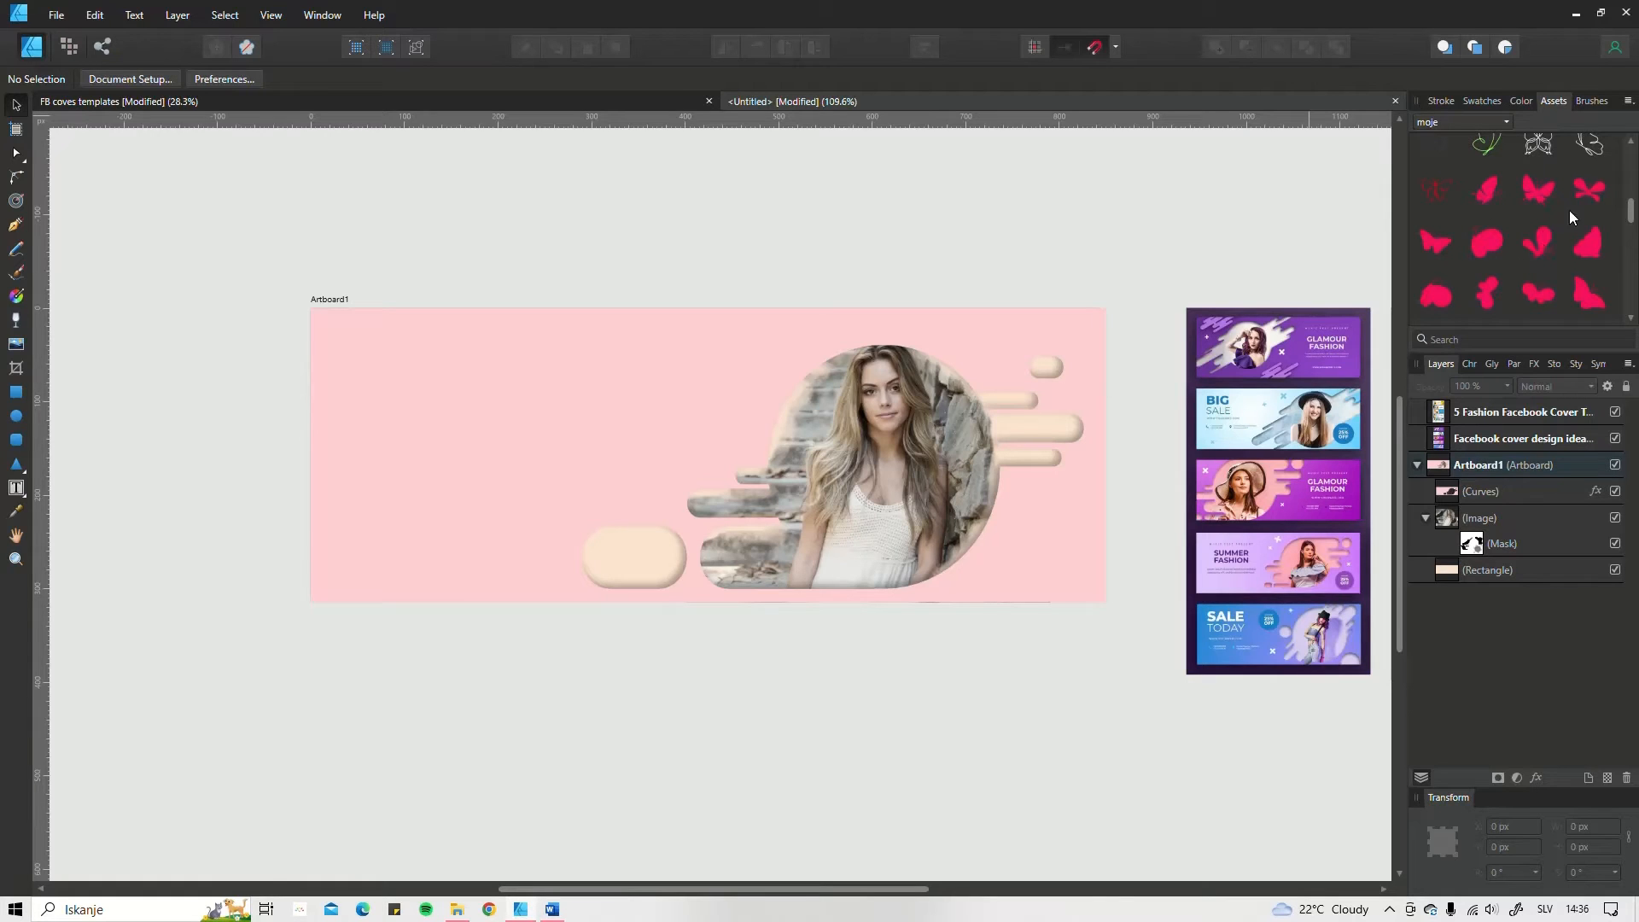
{"action": "left_click_drag", "start_coordinate": [1594, 252], "coordinate": [547, 423]}
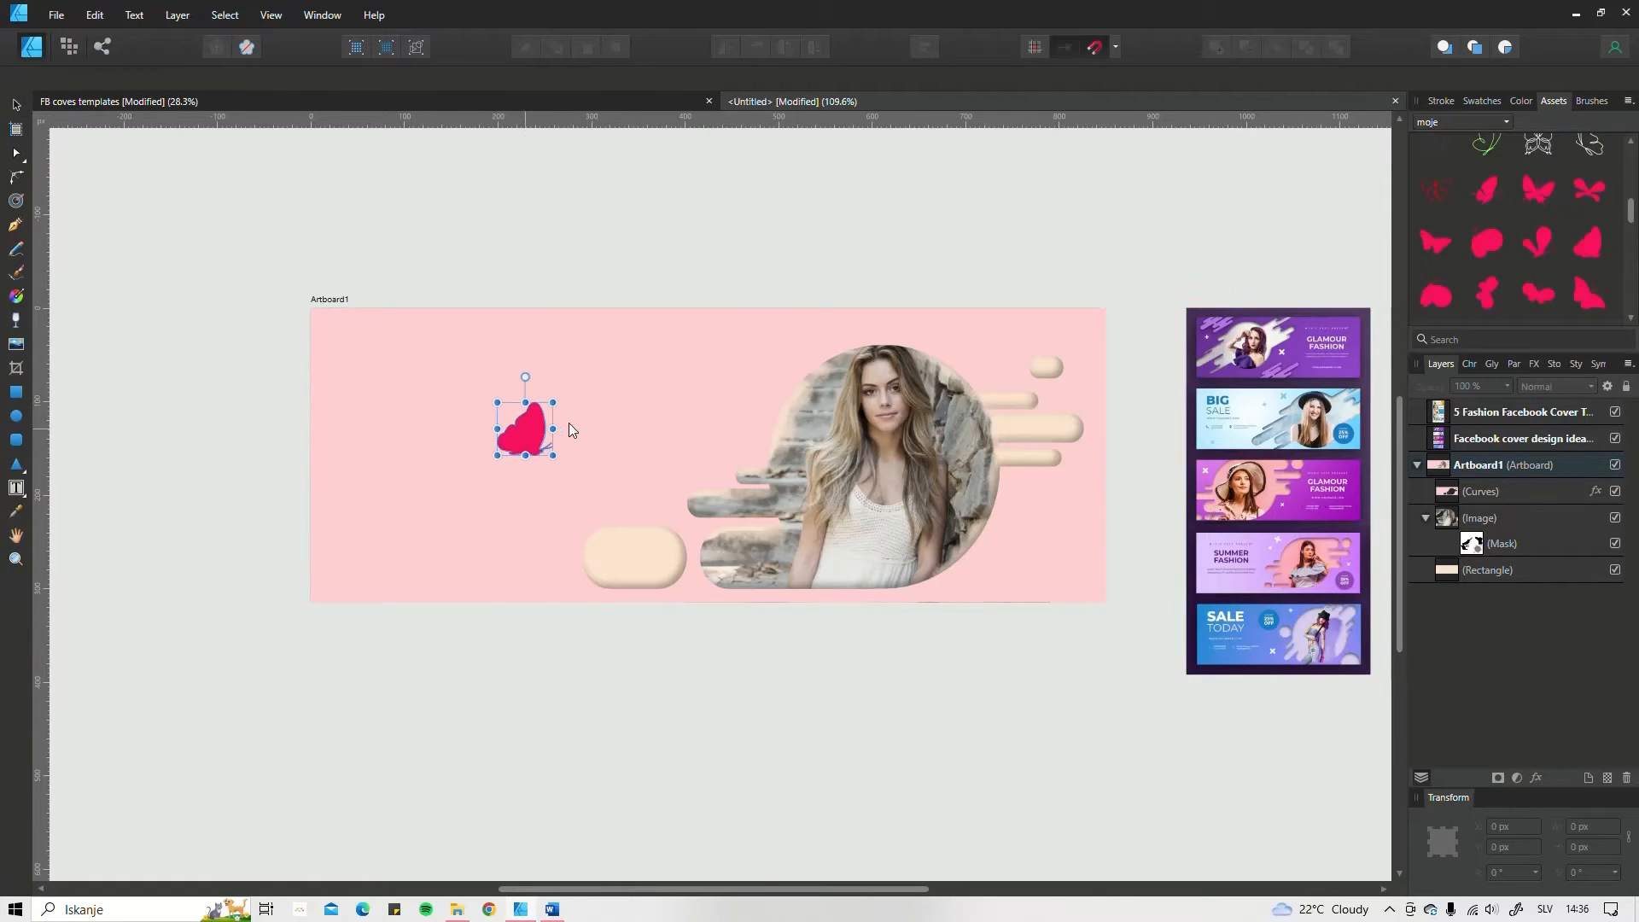
{"action": "left_click_drag", "start_coordinate": [491, 389], "coordinate": [362, 330]}
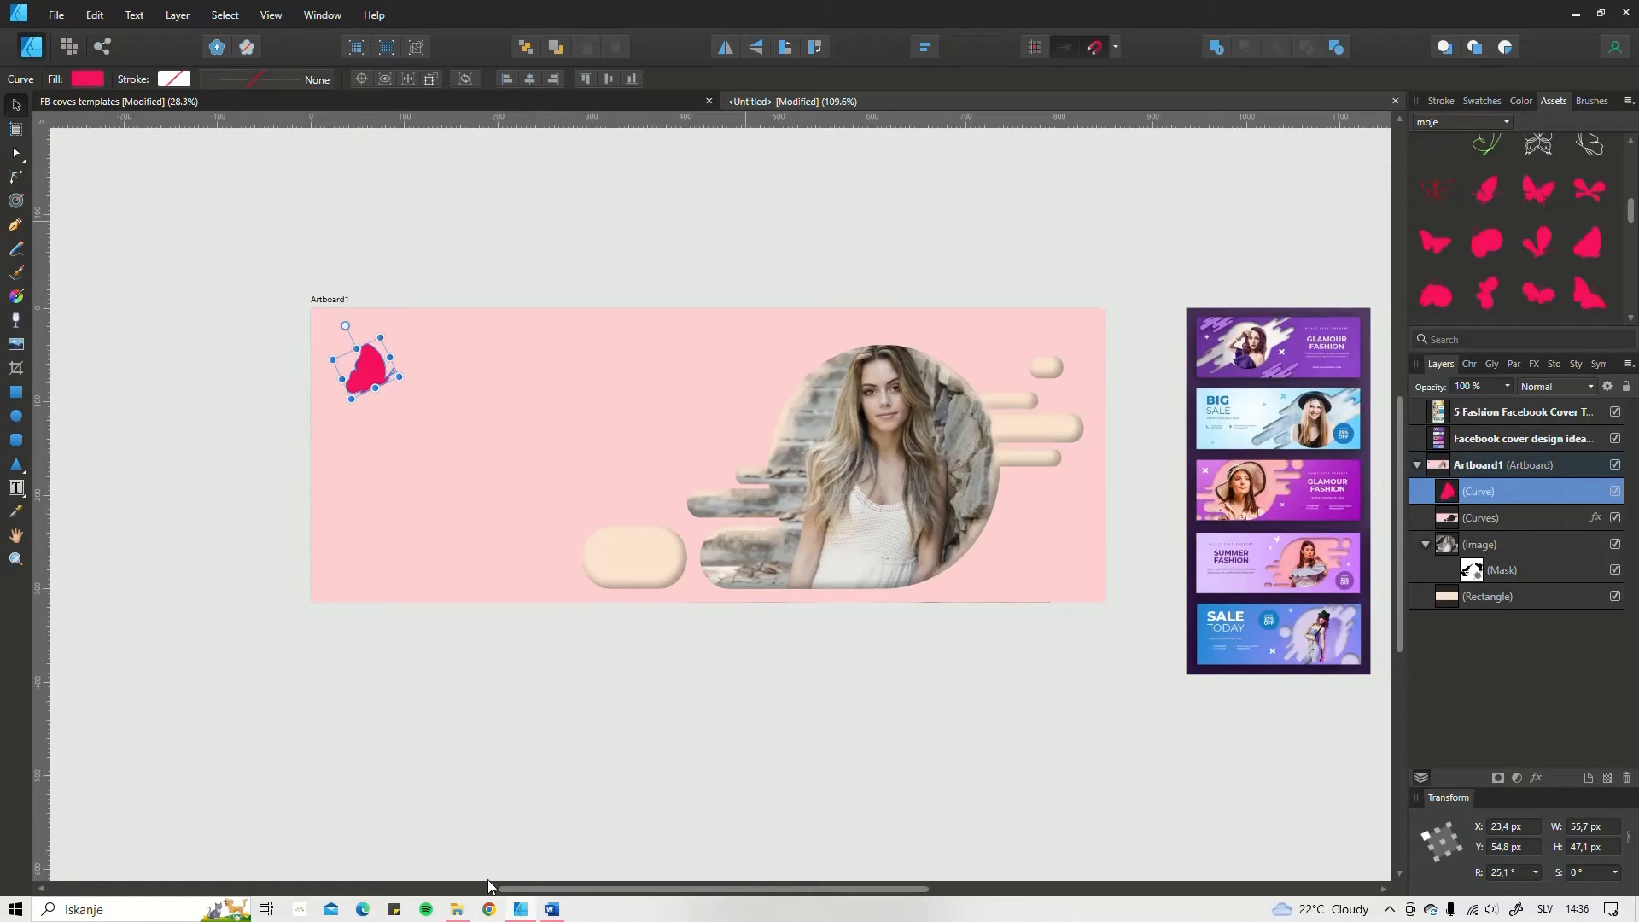
Step: Switch to Chrome, open the Vecteezy site from the free graphics bookmarks, and return to Affinity Designer
{"action": "left_click", "coordinate": [489, 908]}
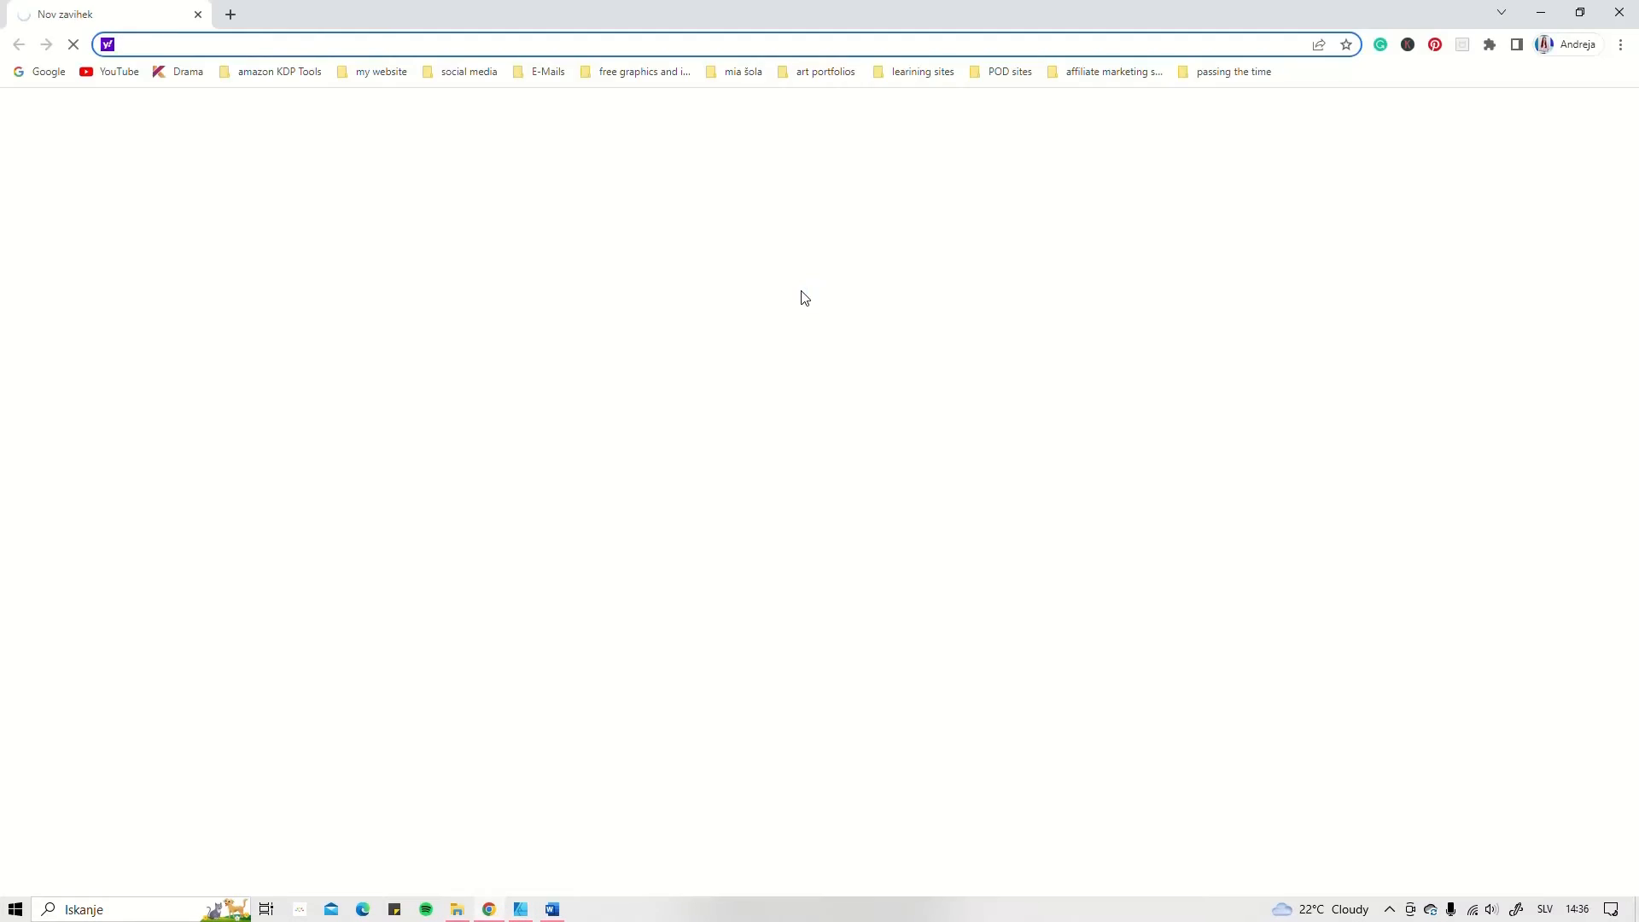
{"action": "left_click", "coordinate": [640, 71]}
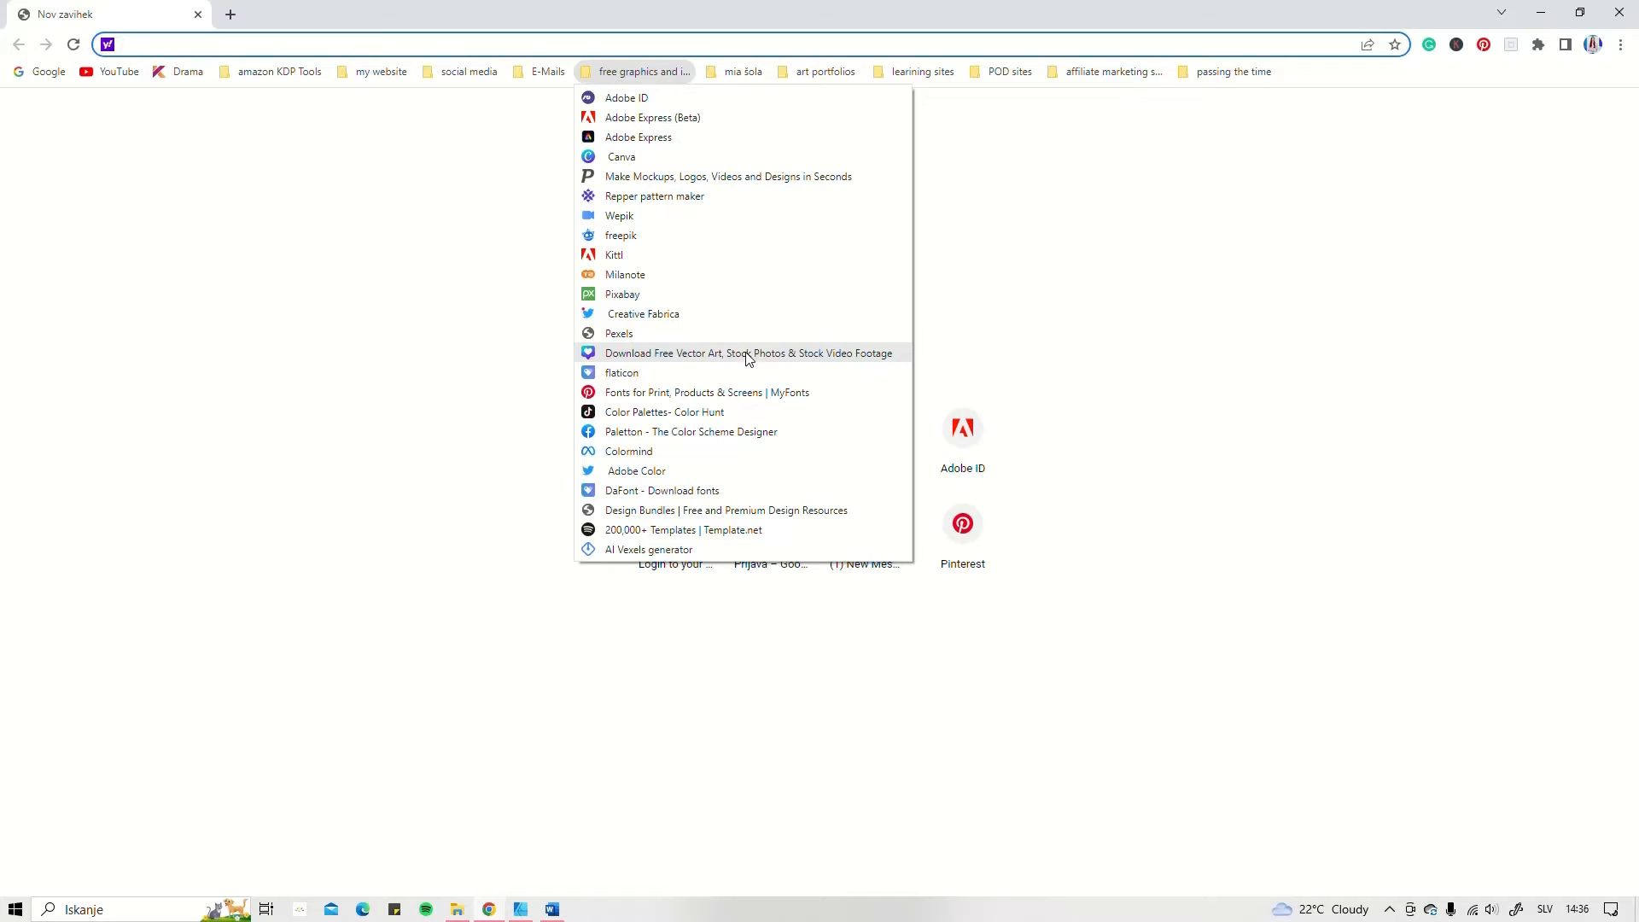
{"action": "left_click", "coordinate": [624, 353]}
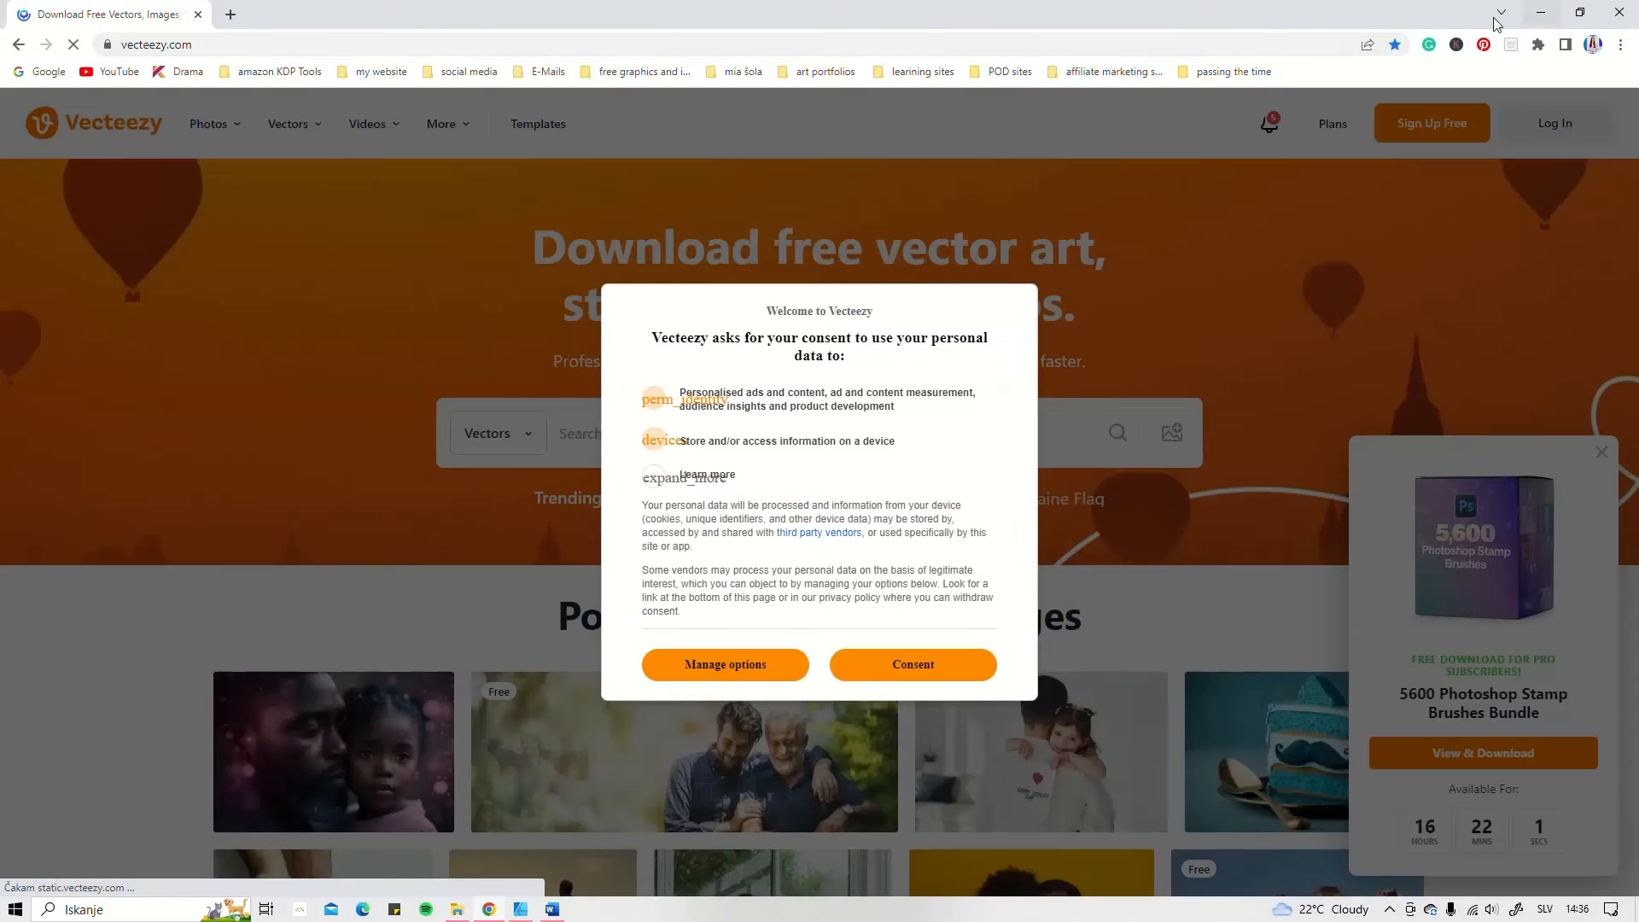
{"action": "left_click", "coordinate": [18, 44]}
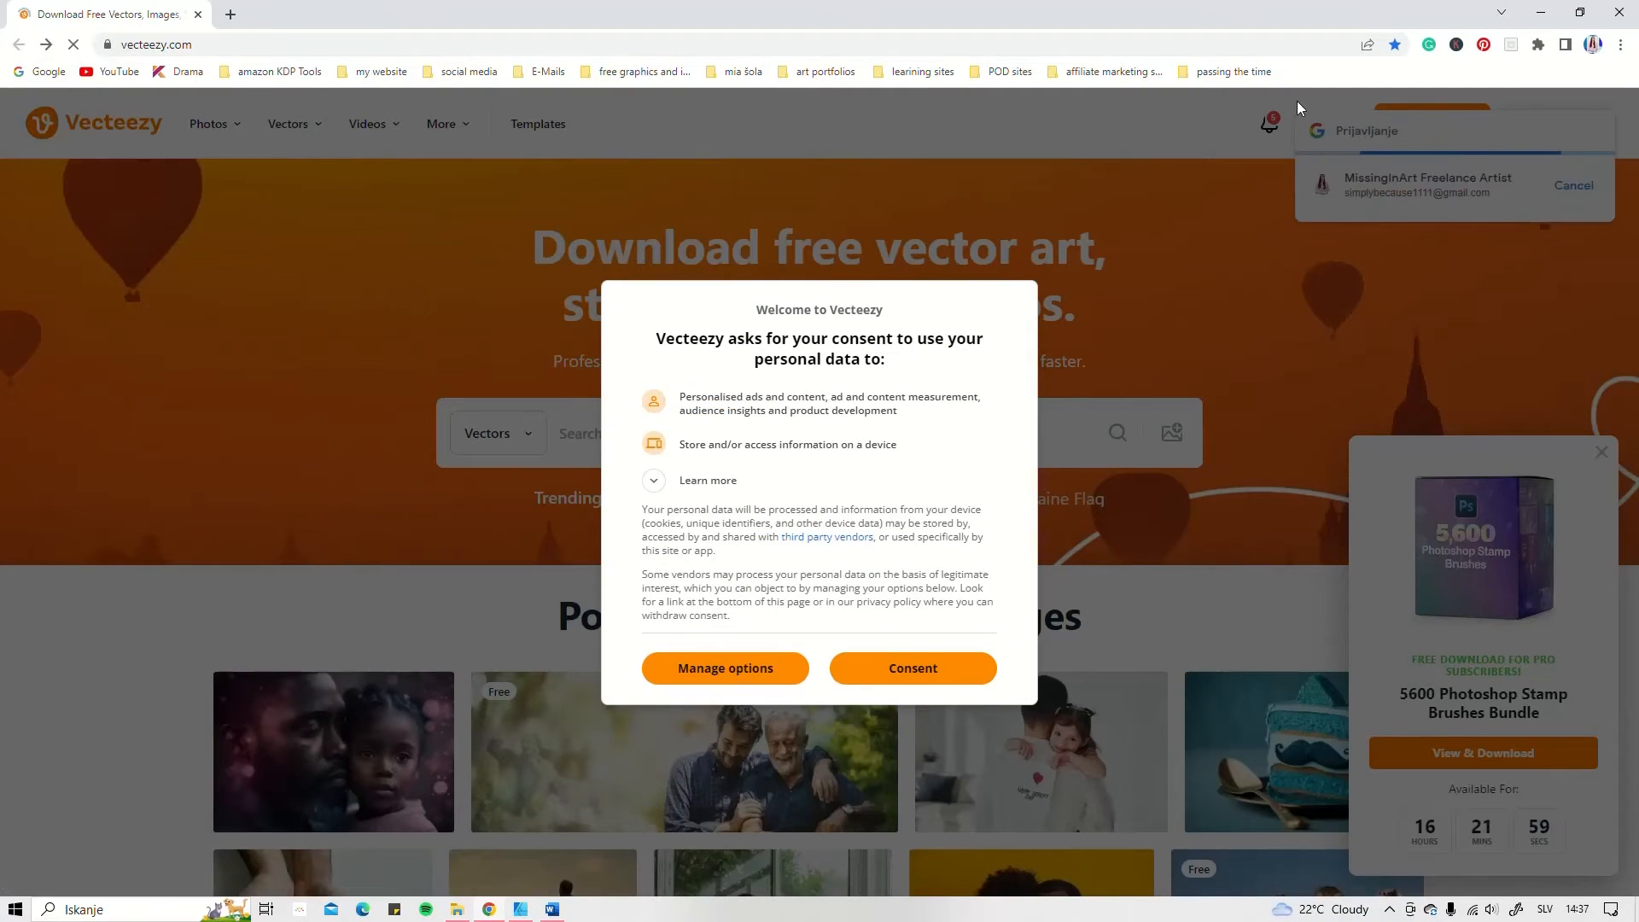
{"action": "left_click", "coordinate": [1621, 15]}
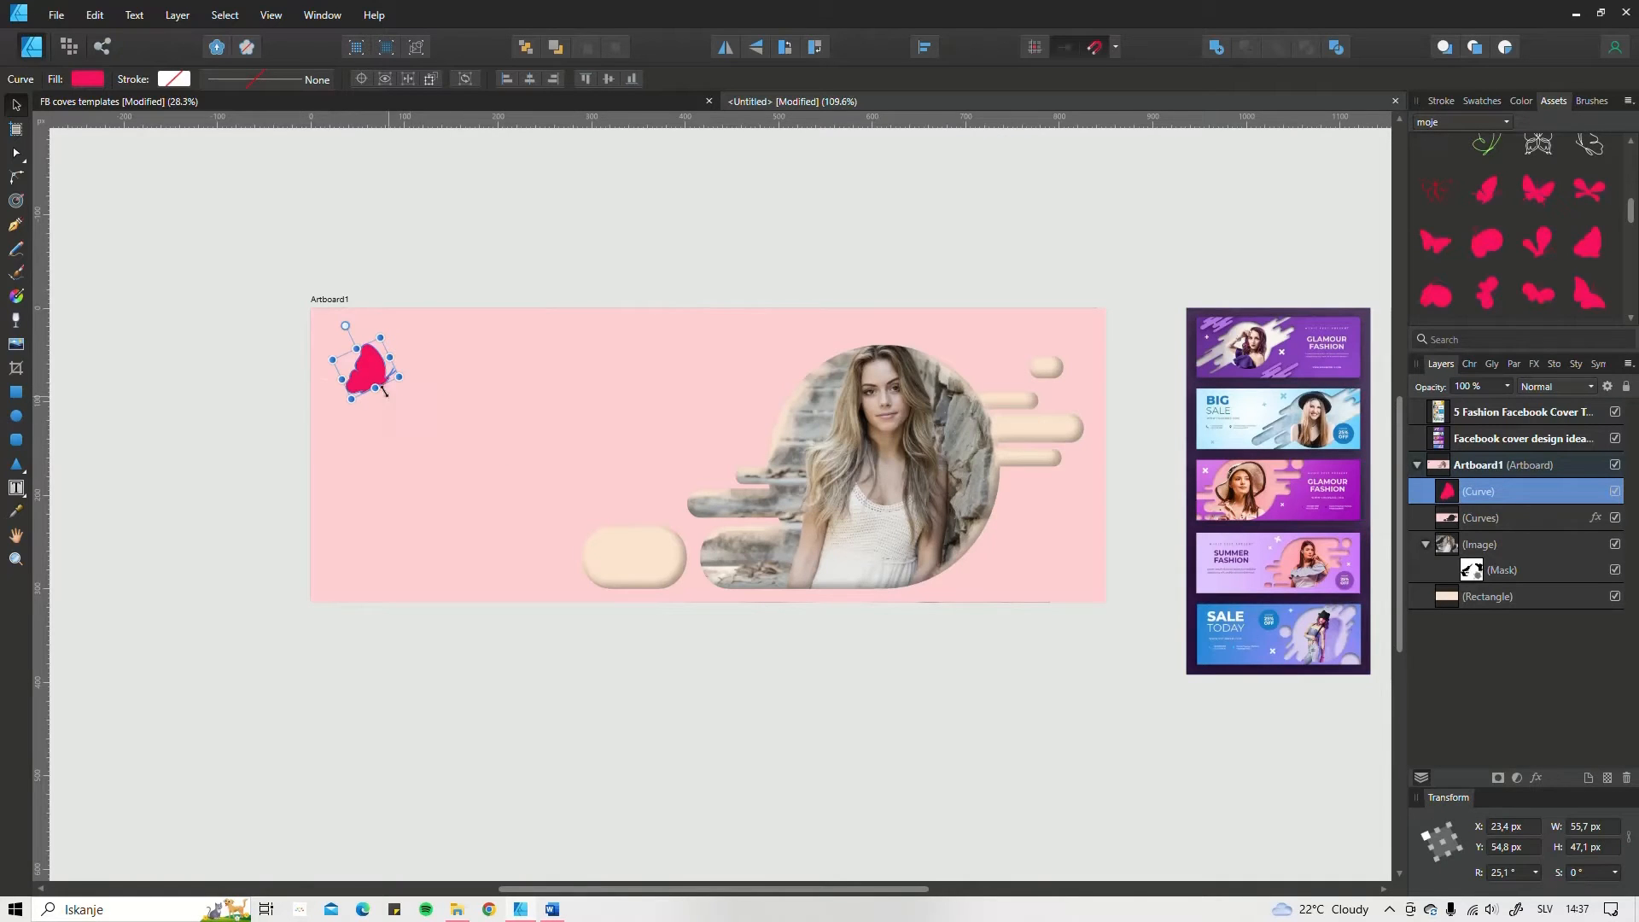
Step: Tilt the first butterfly to about 42° and place a second, open-winged butterfly about 85 px wide beside the detached pill
{"action": "left_click_drag", "start_coordinate": [371, 376], "coordinate": [383, 393]}
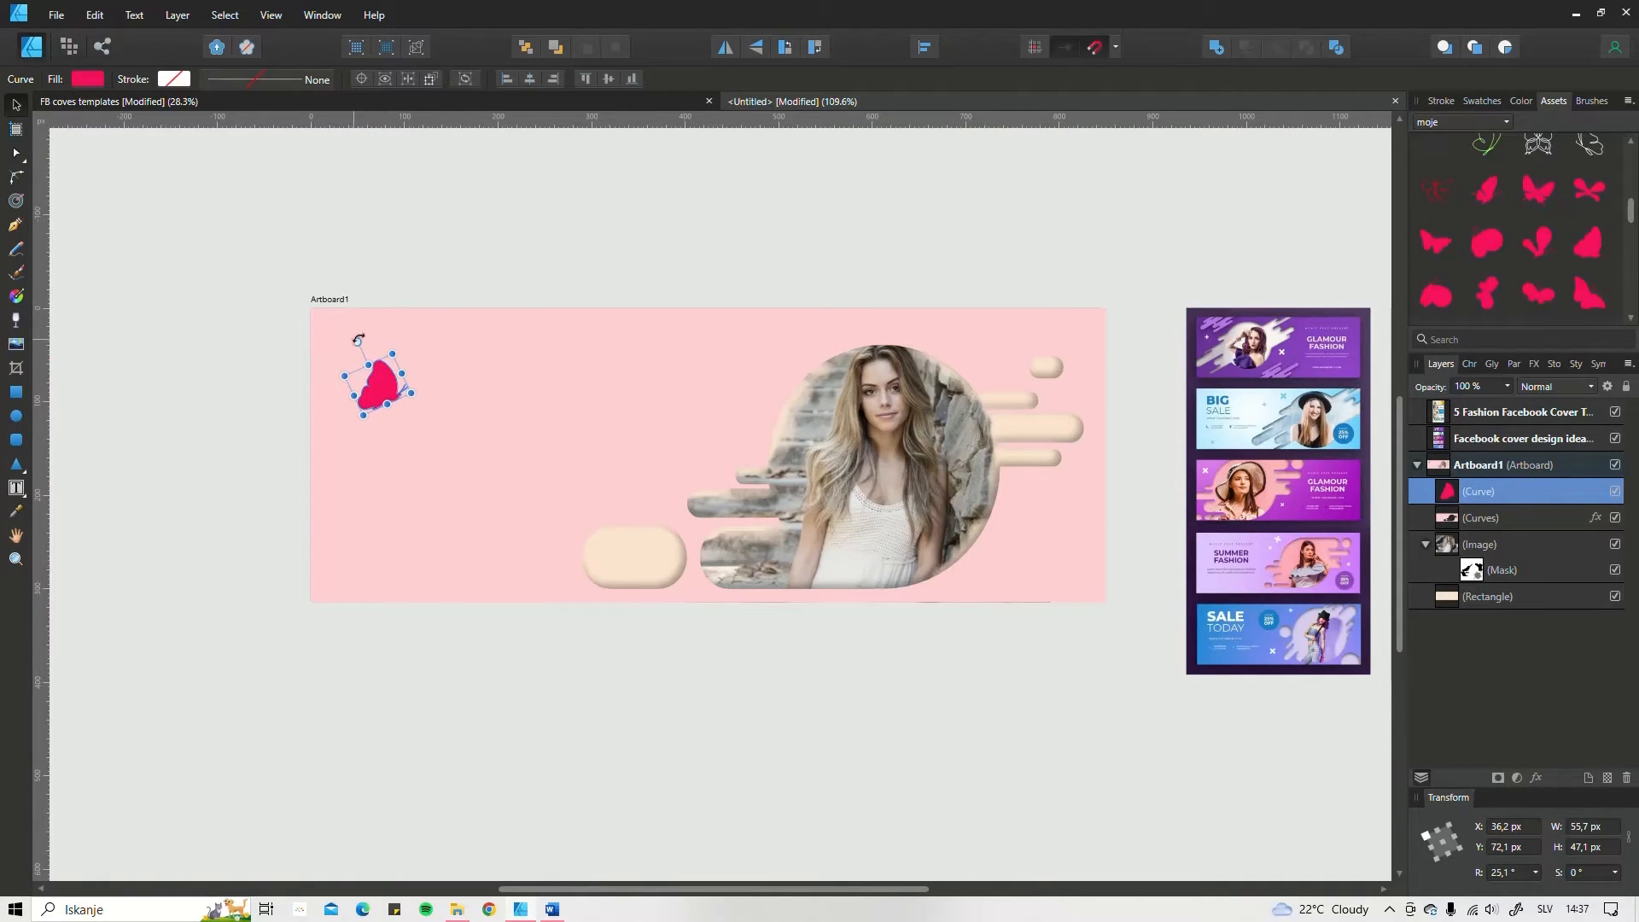
{"action": "left_click_drag", "start_coordinate": [359, 339], "coordinate": [375, 421]}
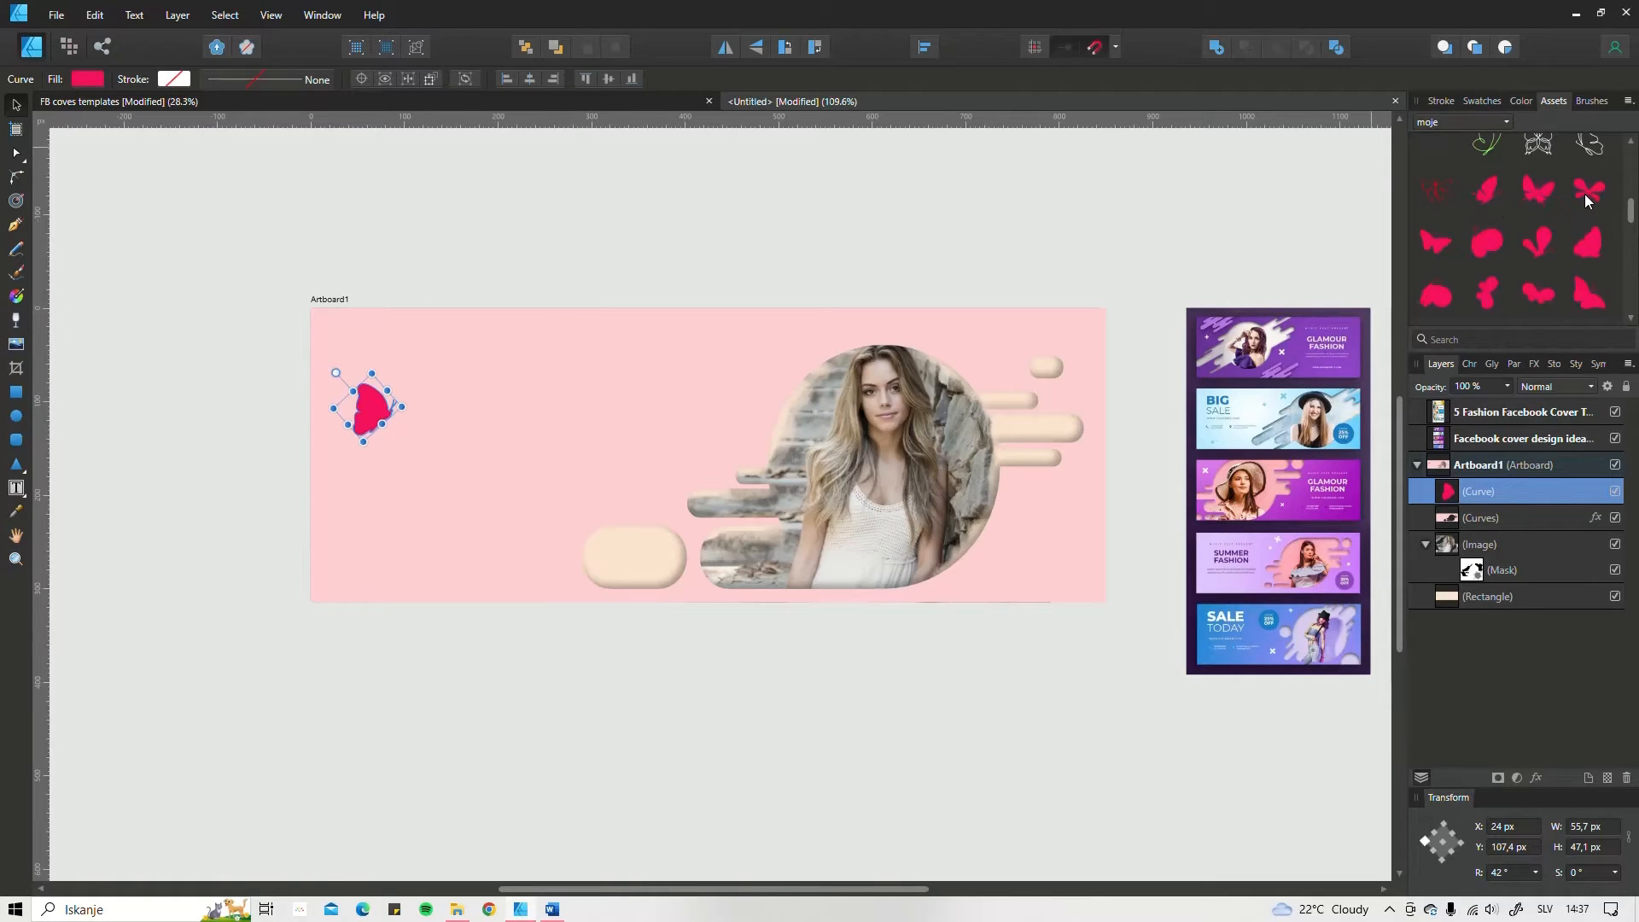
{"action": "left_click_drag", "start_coordinate": [1586, 192], "coordinate": [687, 409]}
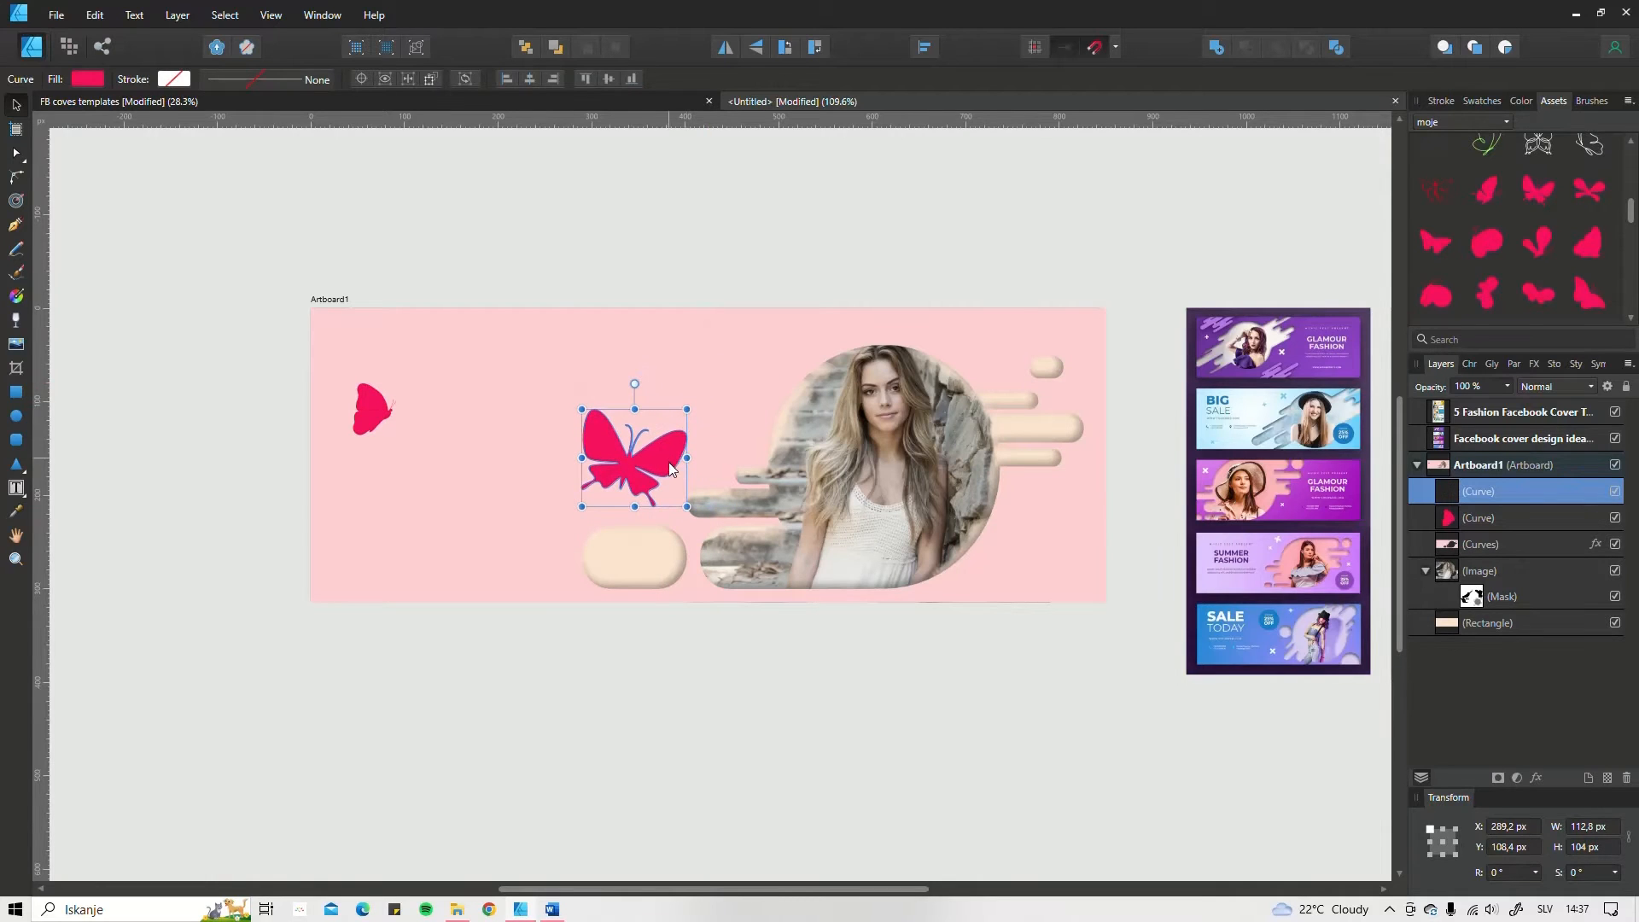
{"action": "left_click_drag", "start_coordinate": [670, 465], "coordinate": [605, 437]}
{"action": "left_click_drag", "start_coordinate": [565, 495], "coordinate": [512, 592]}
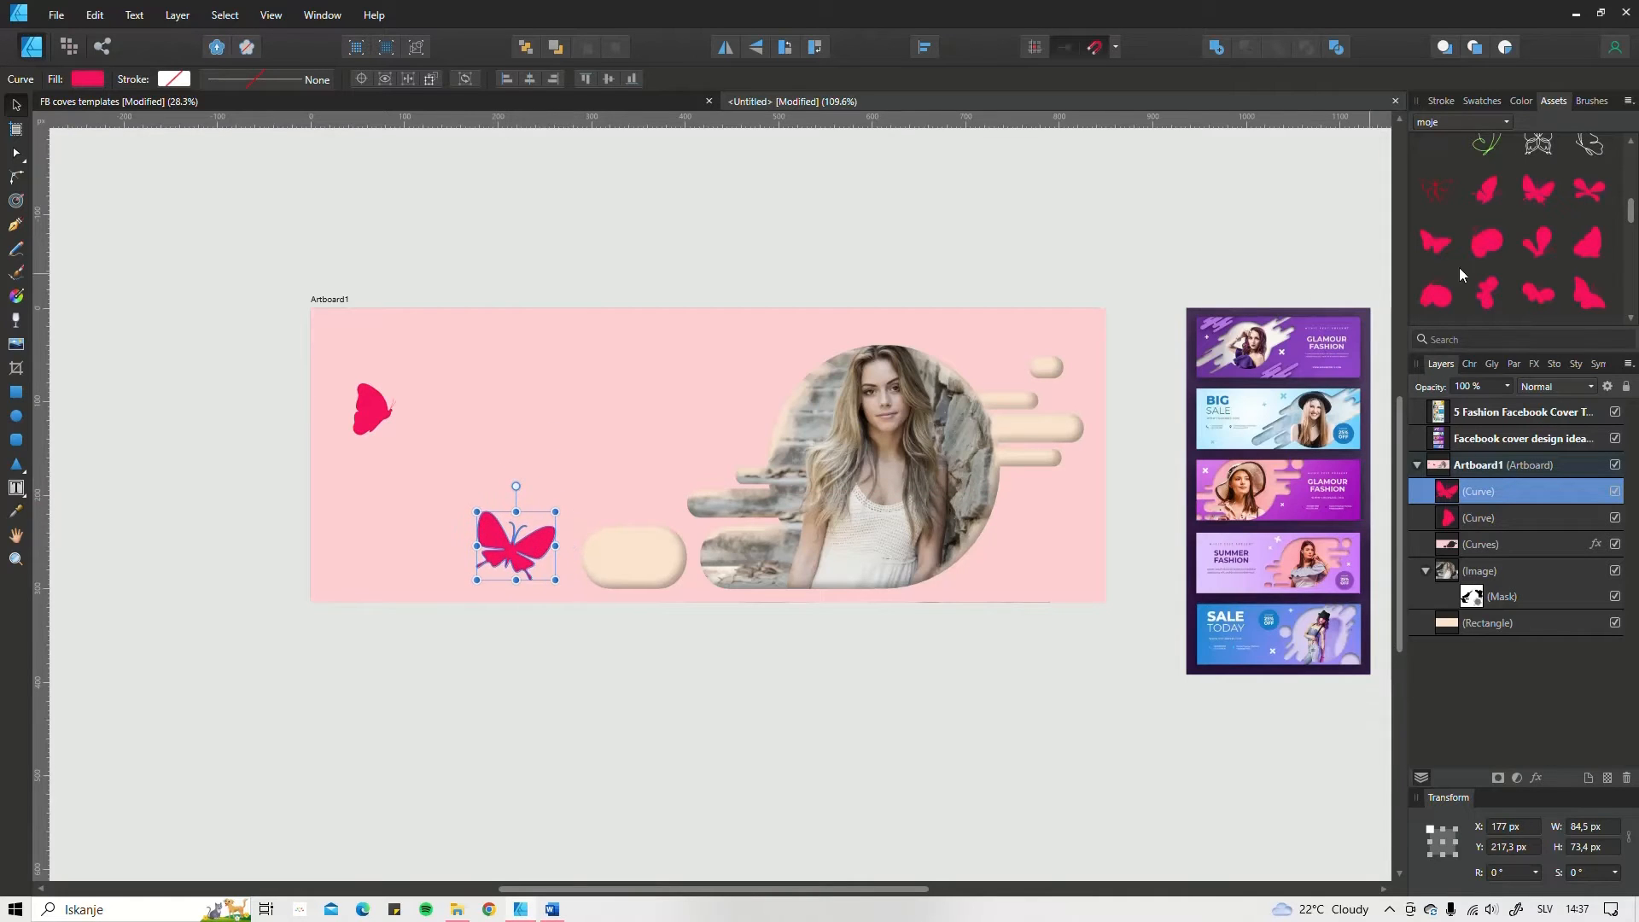
Step: Place a third butterfly about 46 px wide near the circle's upper-left edge, and resize the first to about 48 px wide with an 11.6° tilt
{"action": "left_click_drag", "start_coordinate": [1487, 192], "coordinate": [677, 369]}
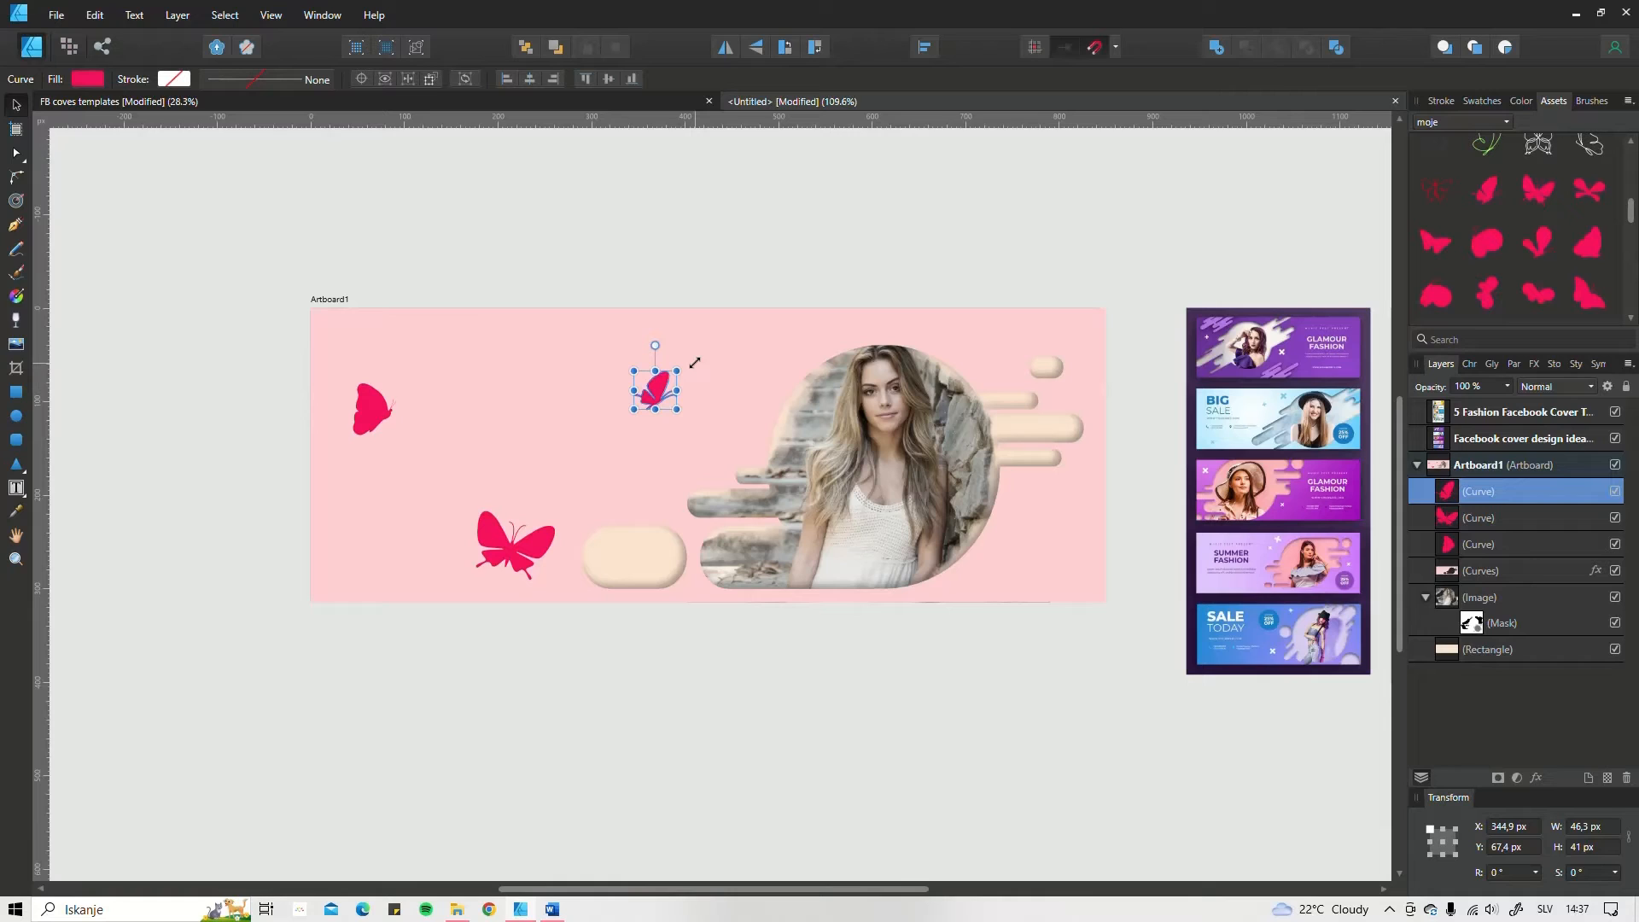
{"action": "left_click_drag", "start_coordinate": [671, 389], "coordinate": [775, 362]}
{"action": "left_click", "coordinate": [375, 419]}
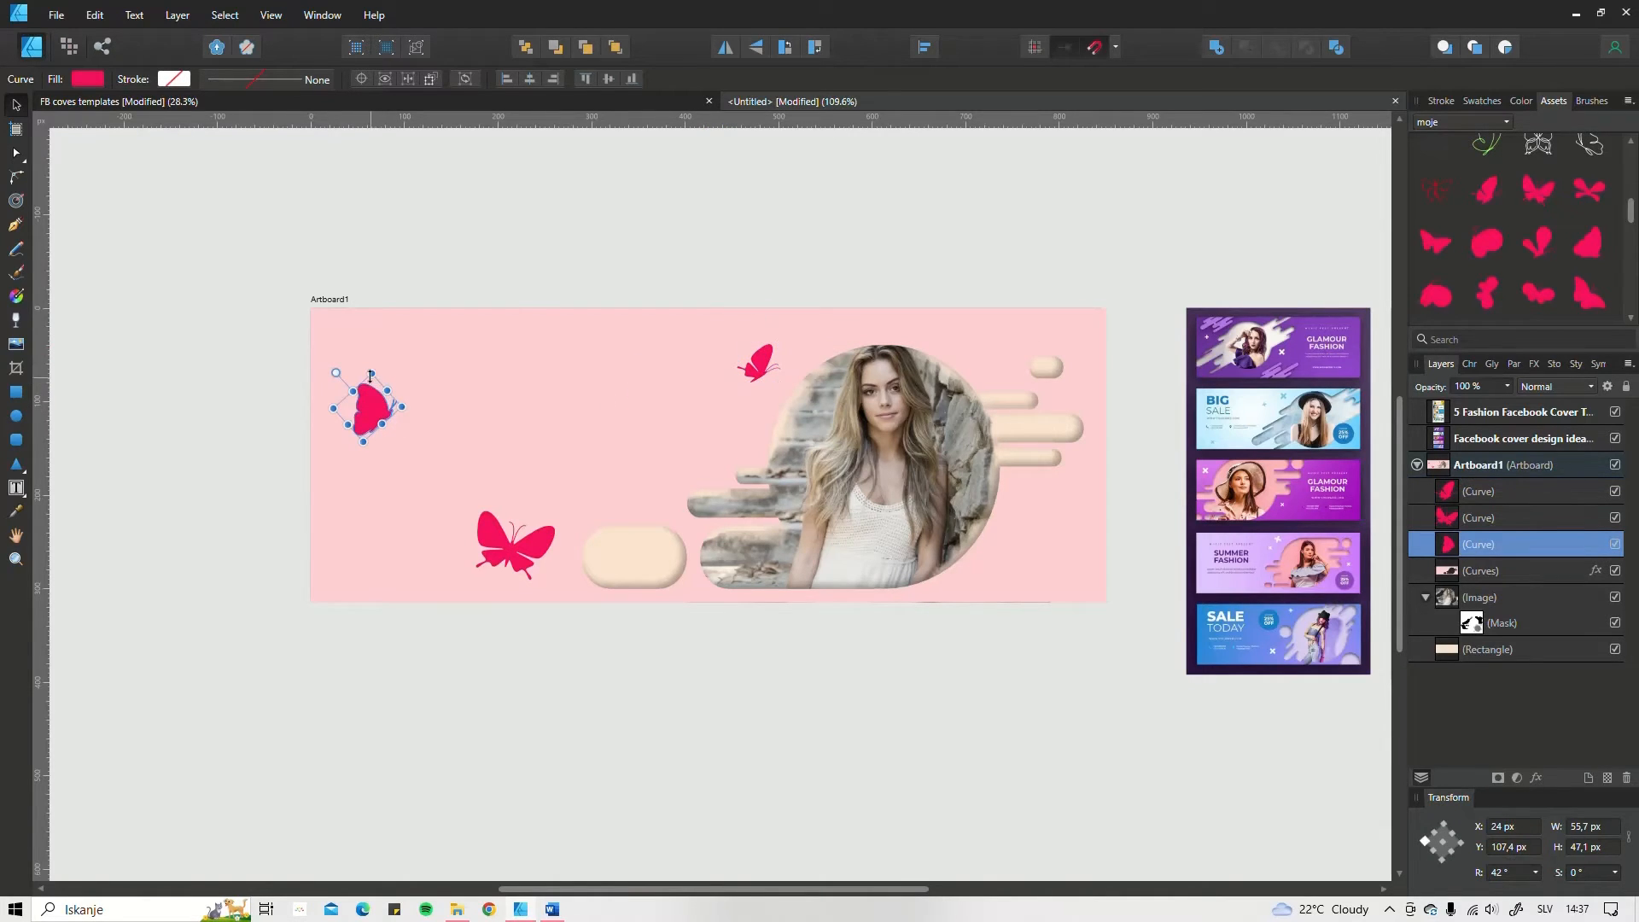
{"action": "left_click_drag", "start_coordinate": [370, 376], "coordinate": [355, 321]}
Step: Flip the third butterfly horizontally, tilt it about 9.4° and move it slightly down and away from the circle
{"action": "left_click", "coordinate": [766, 367]}
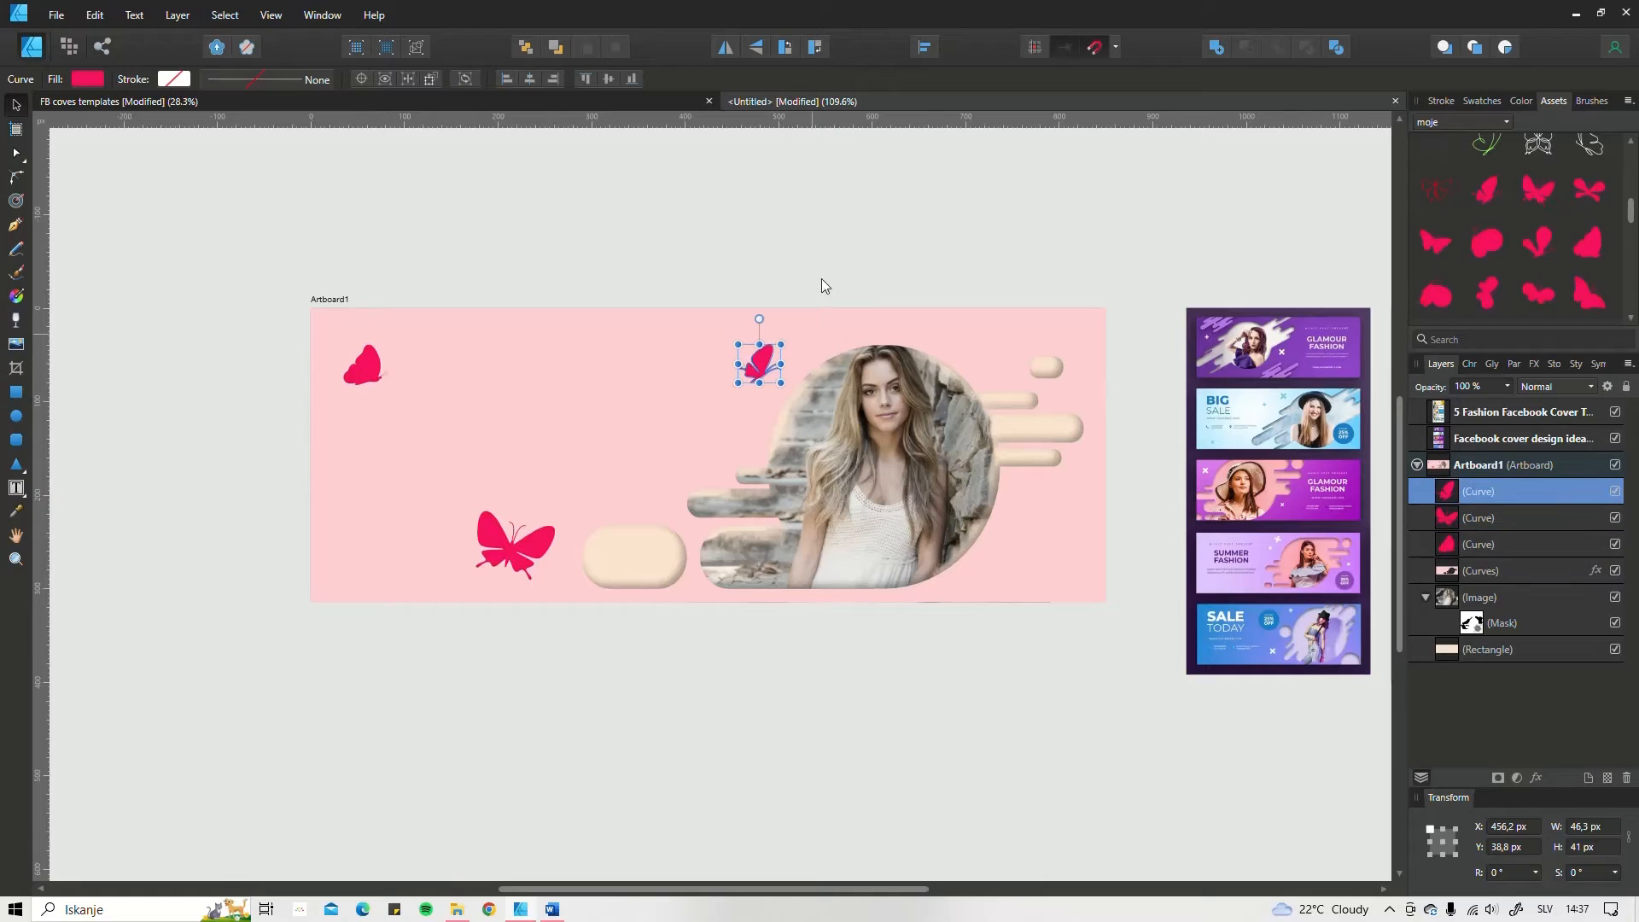
{"action": "left_click", "coordinate": [726, 49]}
{"action": "left_click_drag", "start_coordinate": [759, 365], "coordinate": [723, 374]}
Step: Try a lavender pastel fill on the small butterfly by the circle and a lilac-pink one on the large butterfly
{"action": "left_click", "coordinate": [1481, 101]}
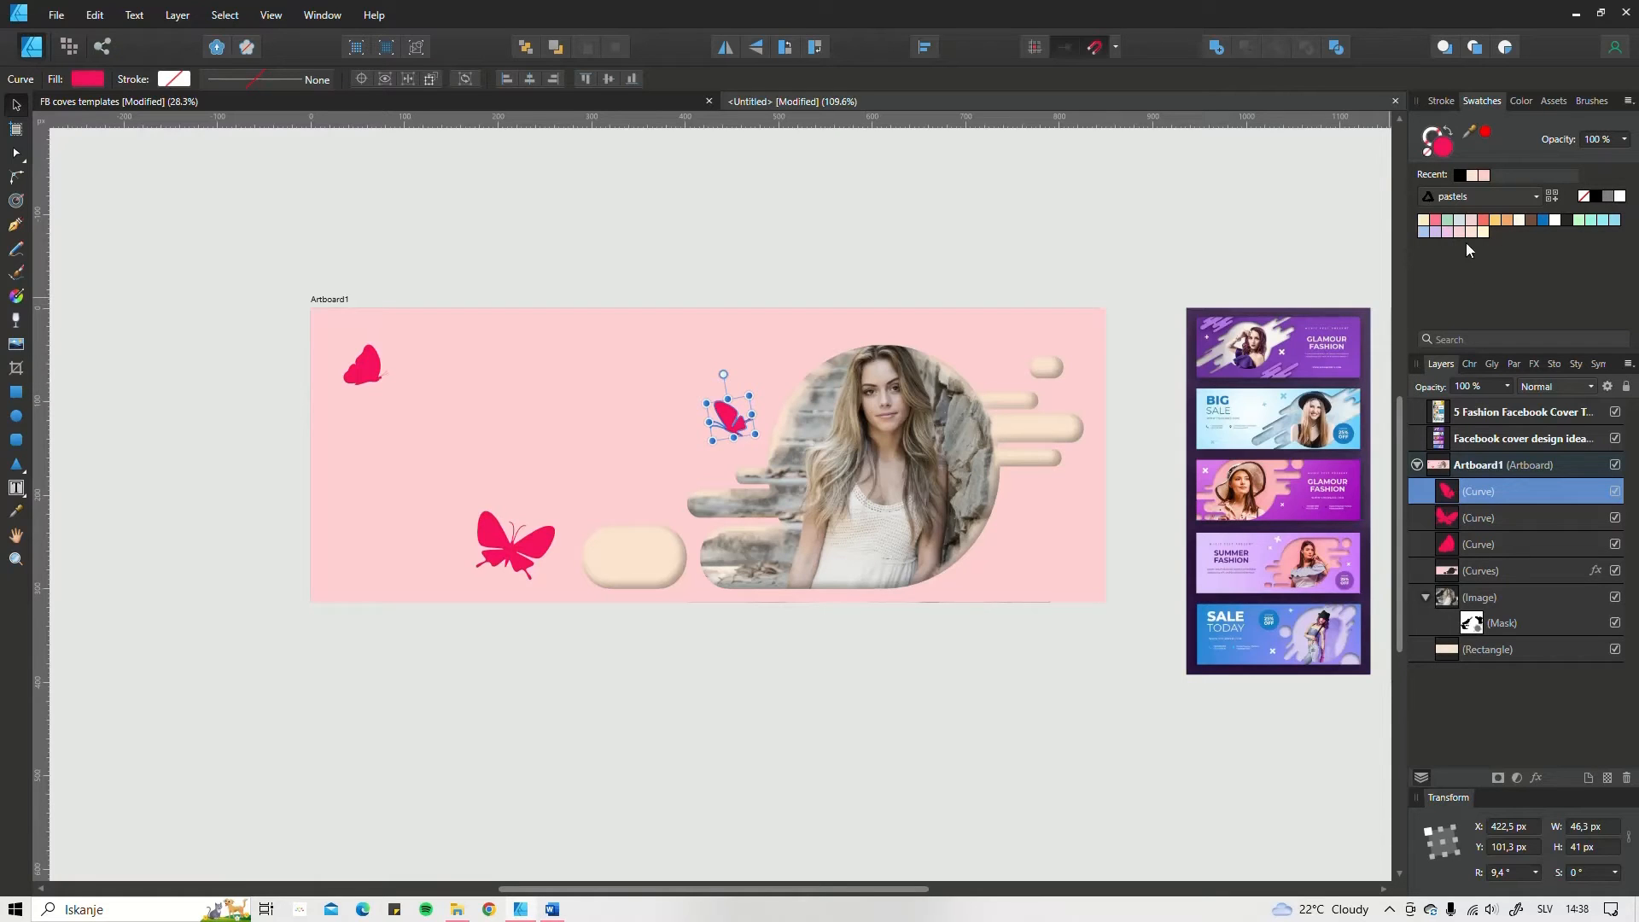
{"action": "left_click", "coordinate": [1440, 232]}
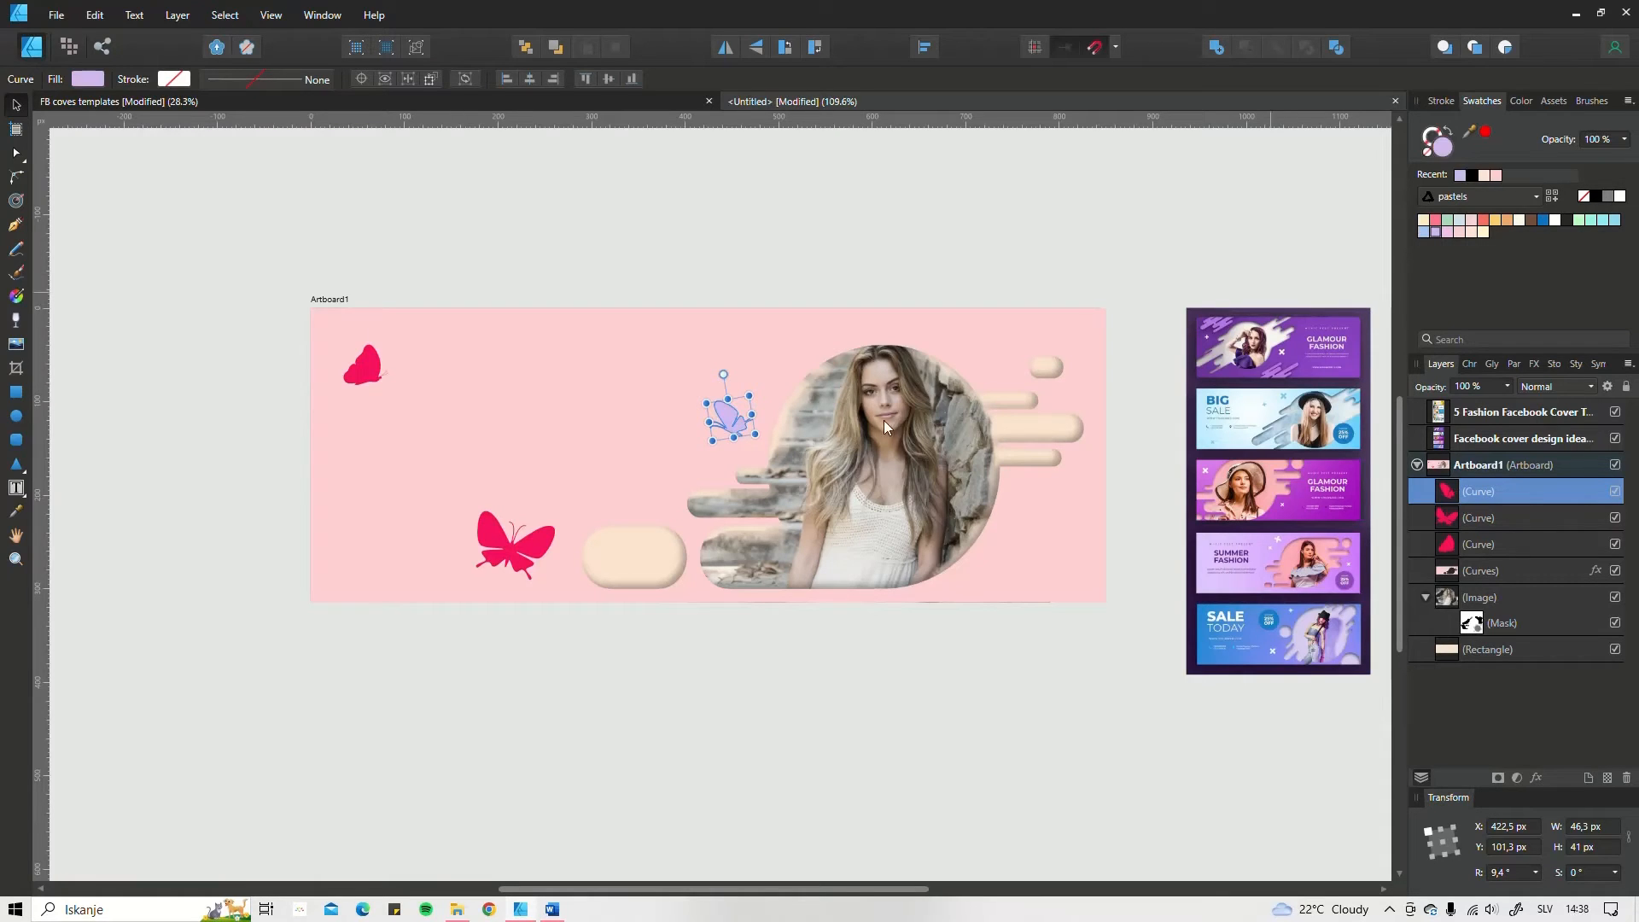
{"action": "left_click", "coordinate": [523, 563]}
{"action": "left_click", "coordinate": [1447, 233]}
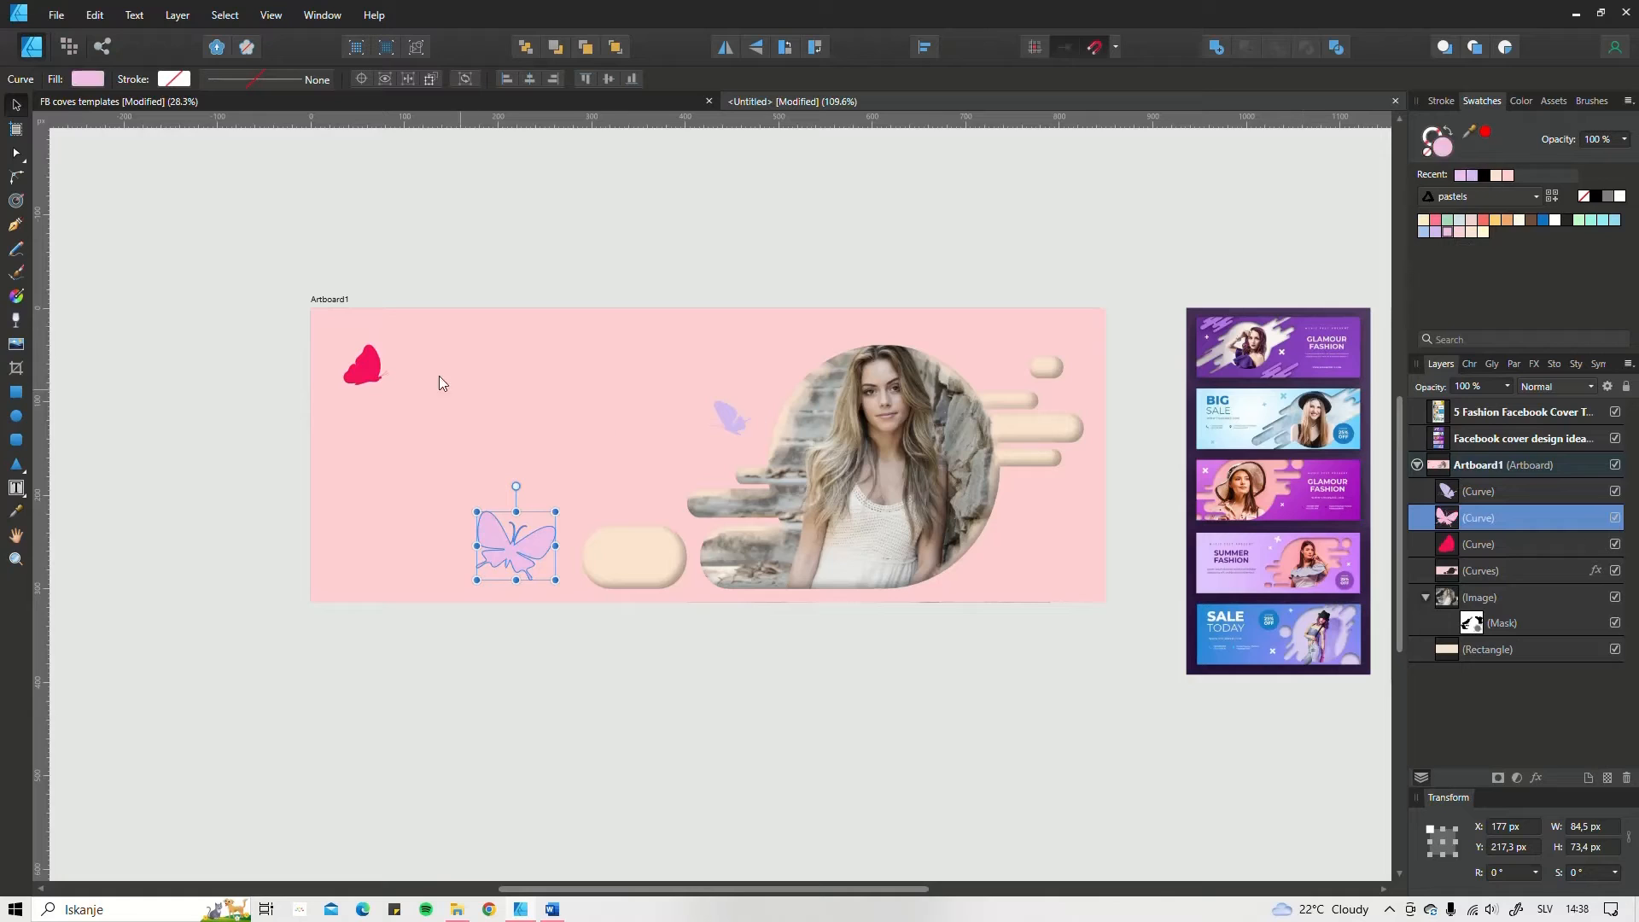
Step: Fill all three butterflies with the pale yellow pastel swatch, shifting the small one up and the large one away from the pill
{"action": "left_click", "coordinate": [363, 375]}
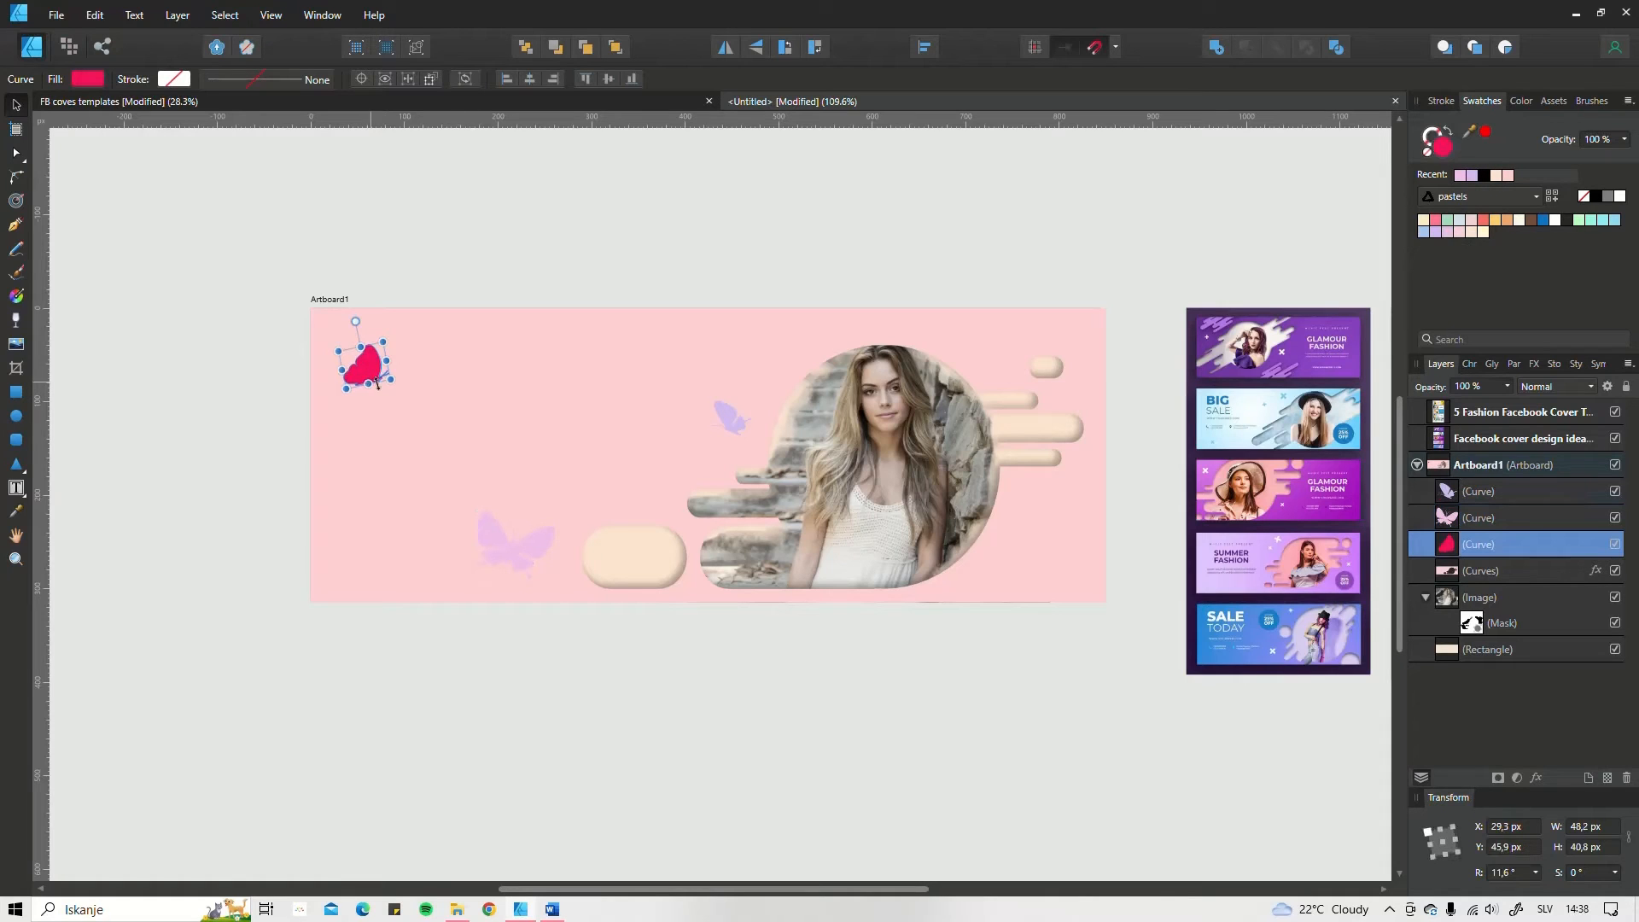
{"action": "left_click", "coordinate": [1484, 232]}
{"action": "left_click_drag", "start_coordinate": [371, 367], "coordinate": [370, 366]}
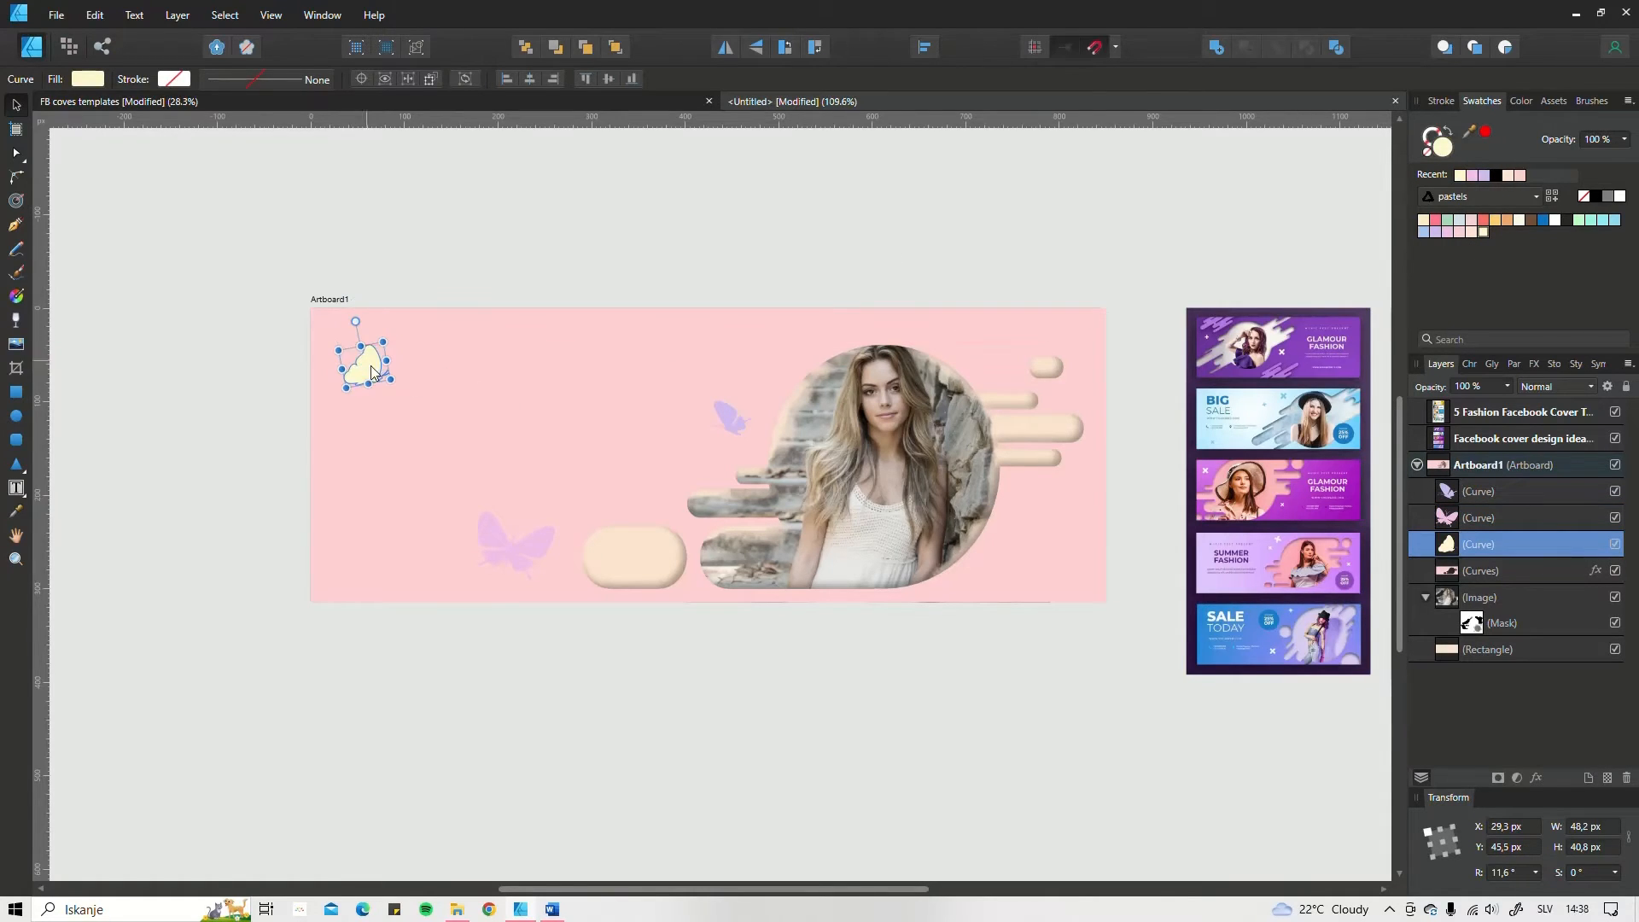
{"action": "left_click_drag", "start_coordinate": [718, 412], "coordinate": [719, 397]}
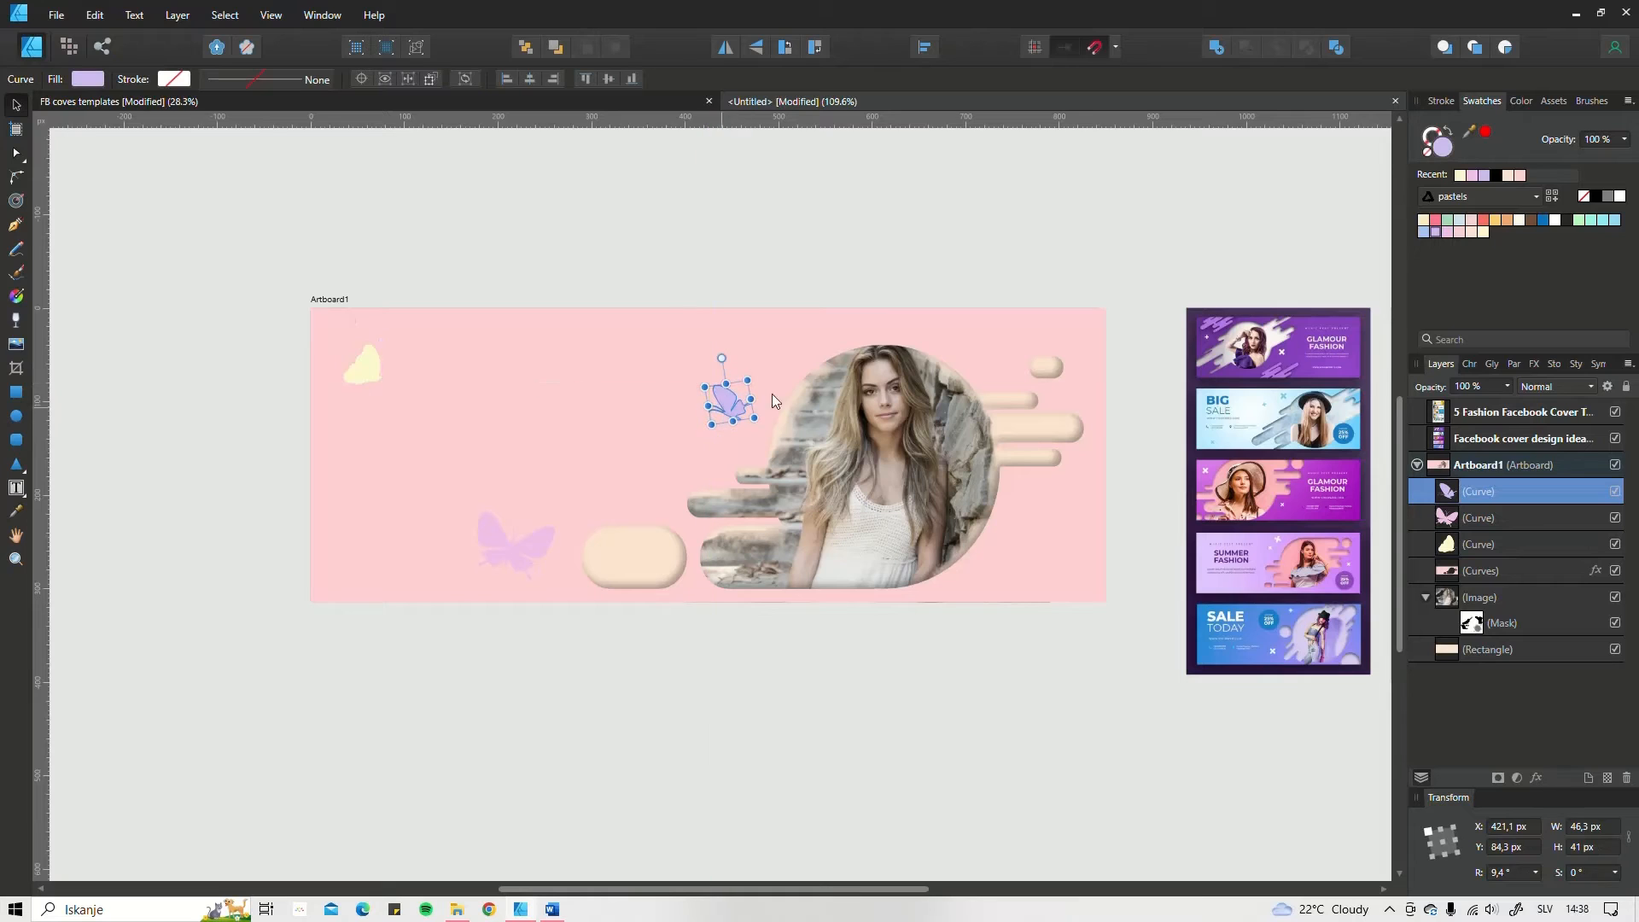
{"action": "left_click_drag", "start_coordinate": [488, 563], "coordinate": [426, 572]}
{"action": "left_click", "coordinate": [1483, 232]}
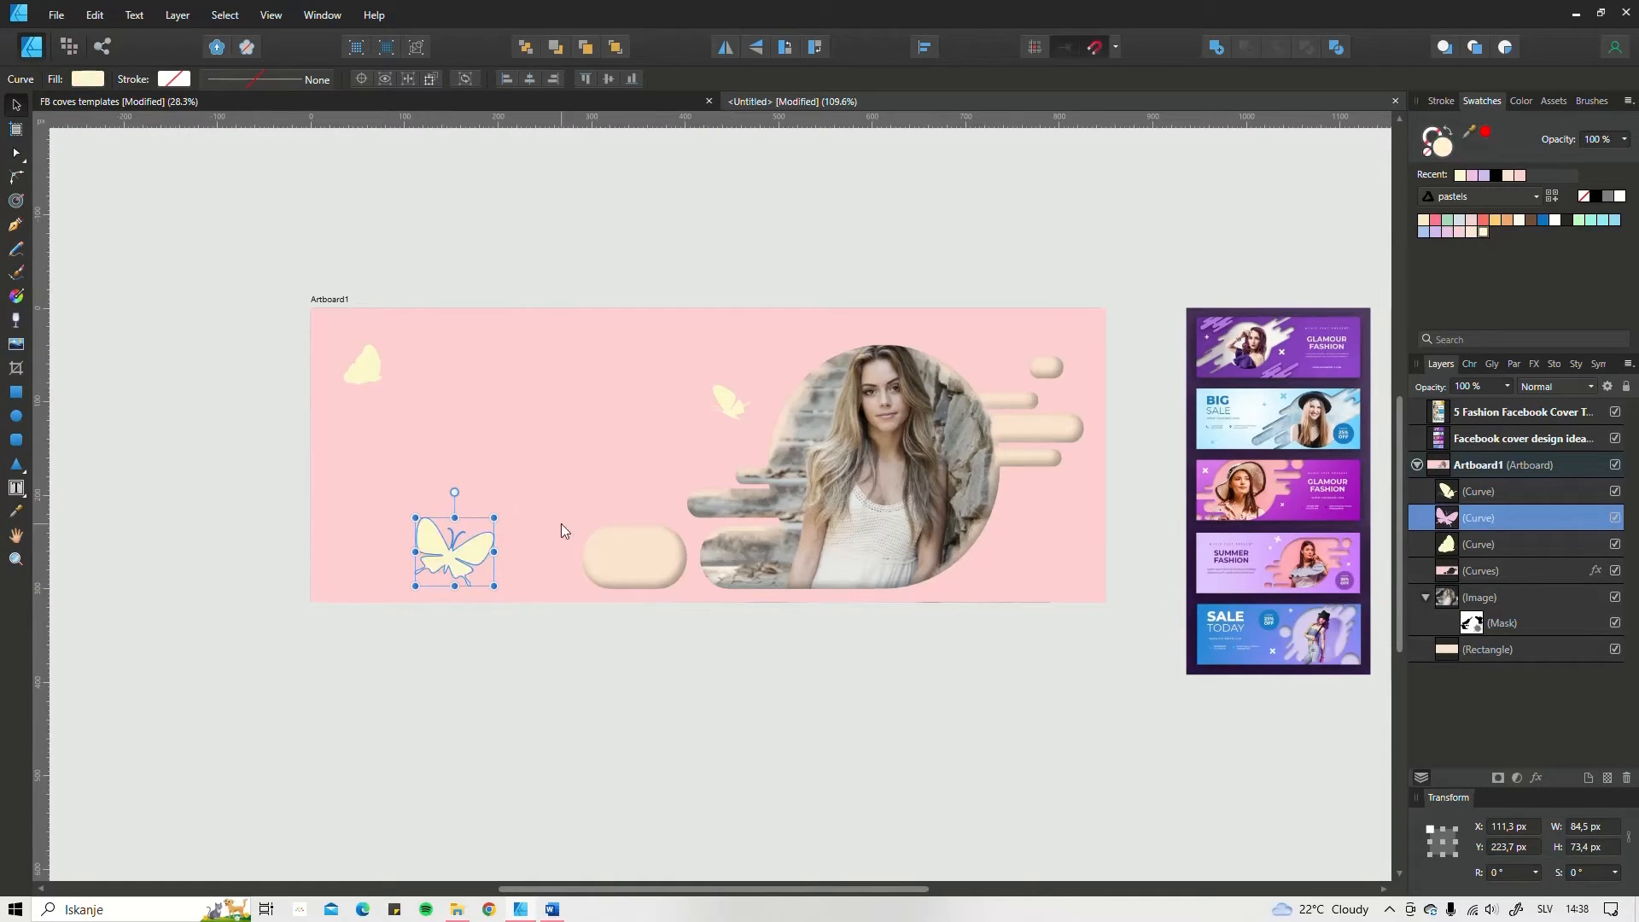
Step: Rotate the large butterfly to about 49.5° and position it between the artboard's left edge and the detached pill
{"action": "left_click_drag", "start_coordinate": [449, 505], "coordinate": [447, 505]}
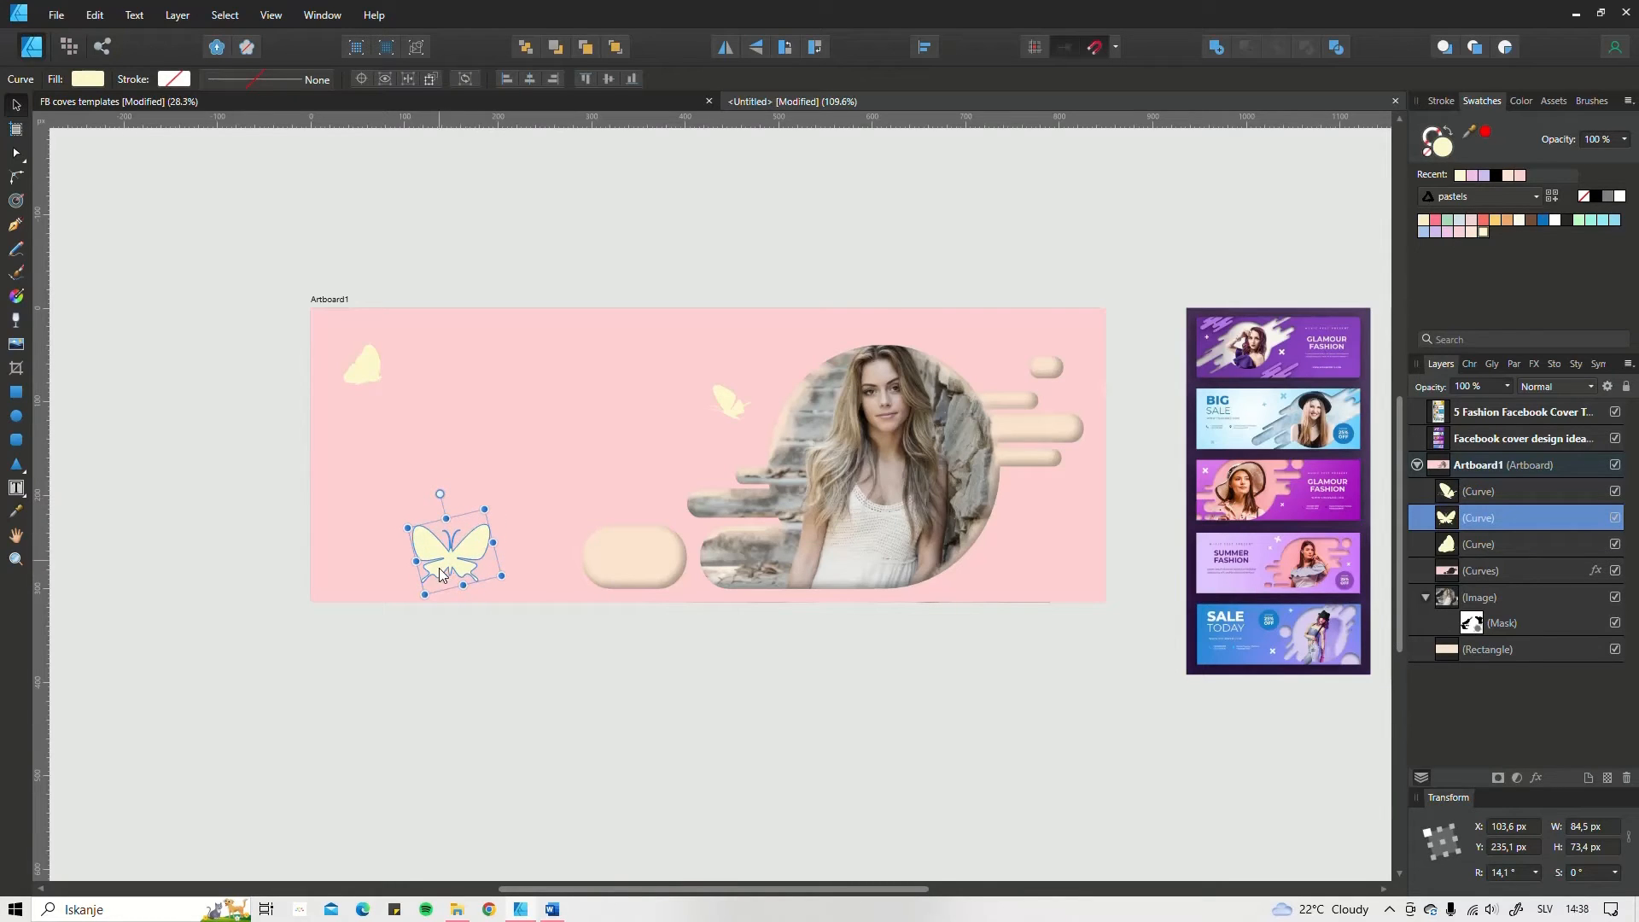
{"action": "left_click_drag", "start_coordinate": [454, 569], "coordinate": [488, 563]}
{"action": "left_click_drag", "start_coordinate": [473, 488], "coordinate": [443, 507]}
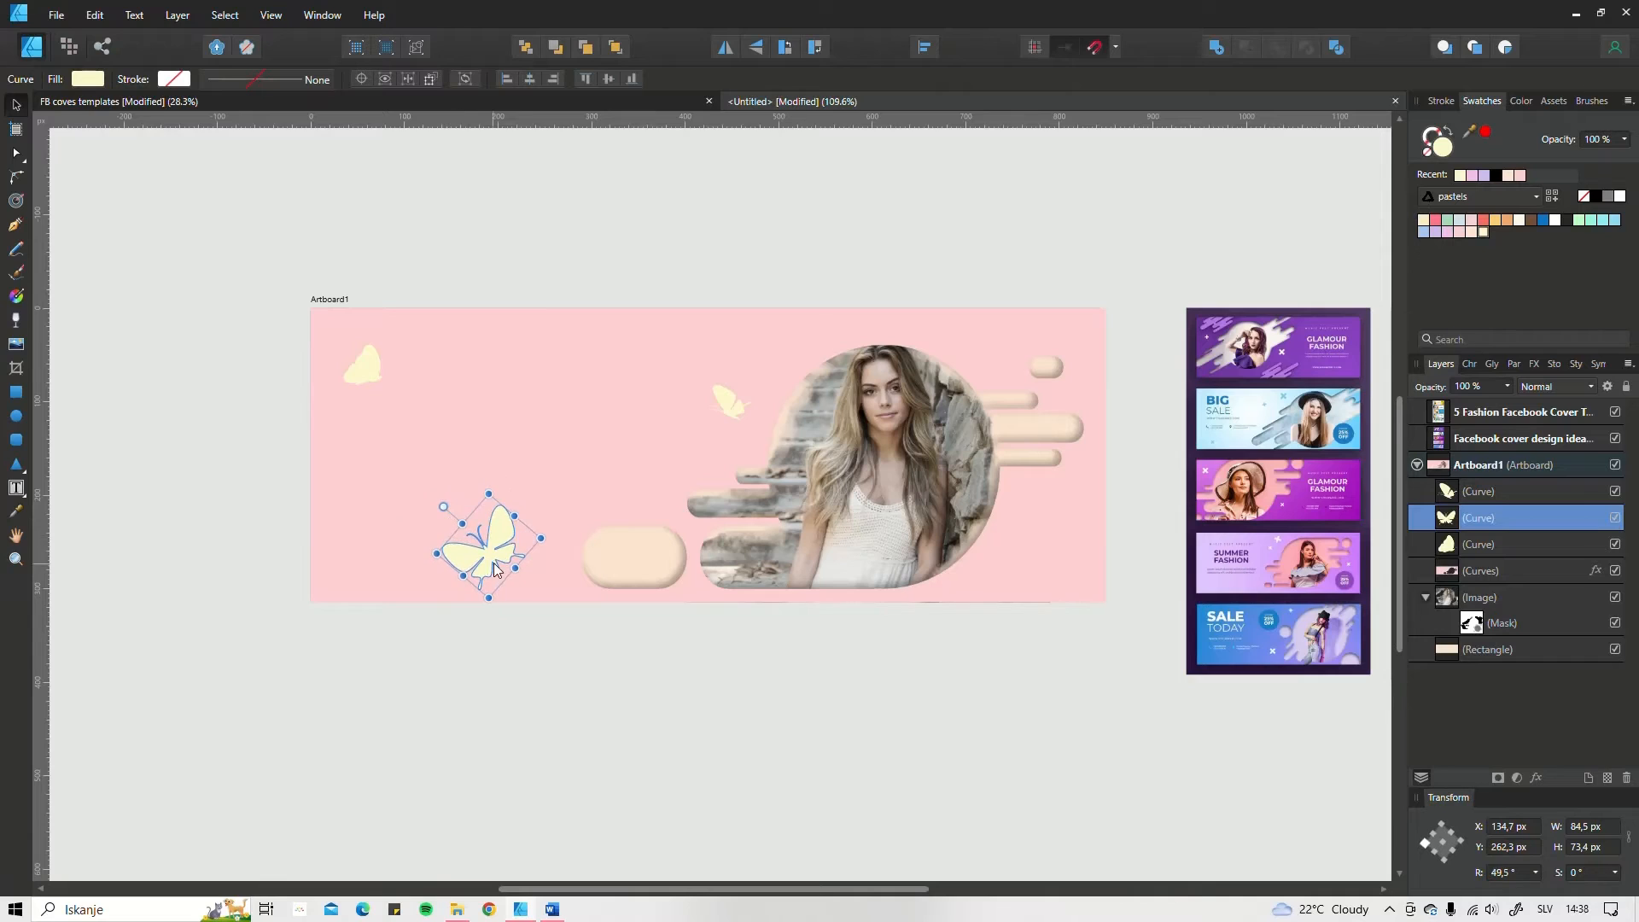
{"action": "left_click_drag", "start_coordinate": [495, 569], "coordinate": [483, 568]}
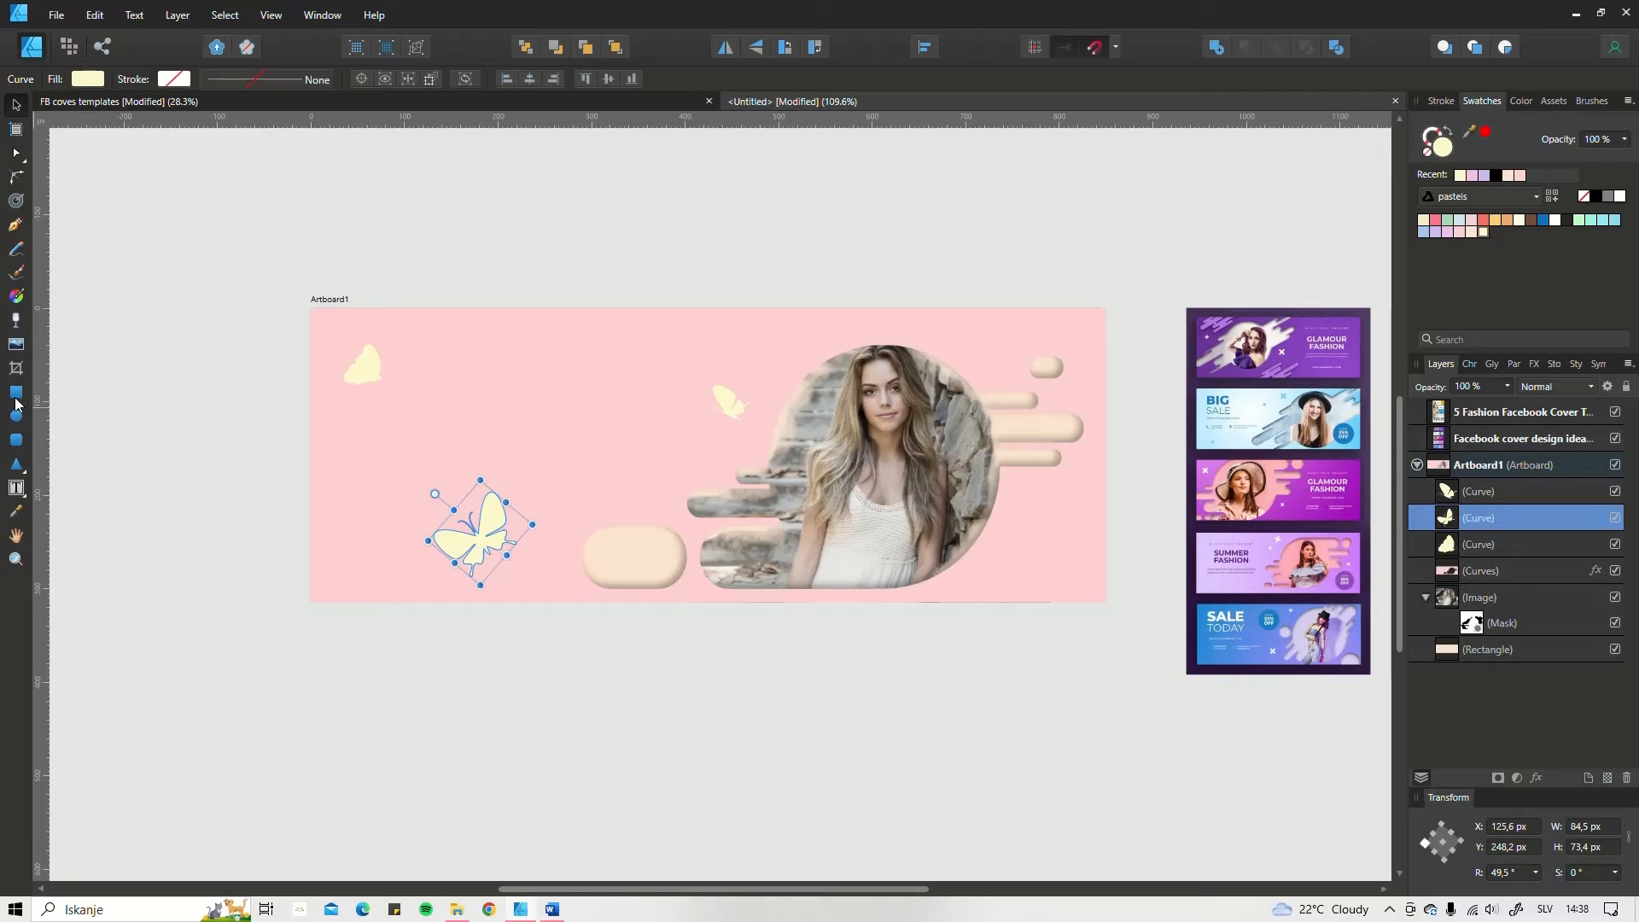
Step: Give the large butterfly a bitmap fill using repper hearts pattern 22 from the My Designs patterns folder for hearts
{"action": "left_click", "coordinate": [16, 298]}
{"action": "left_click", "coordinate": [220, 80]}
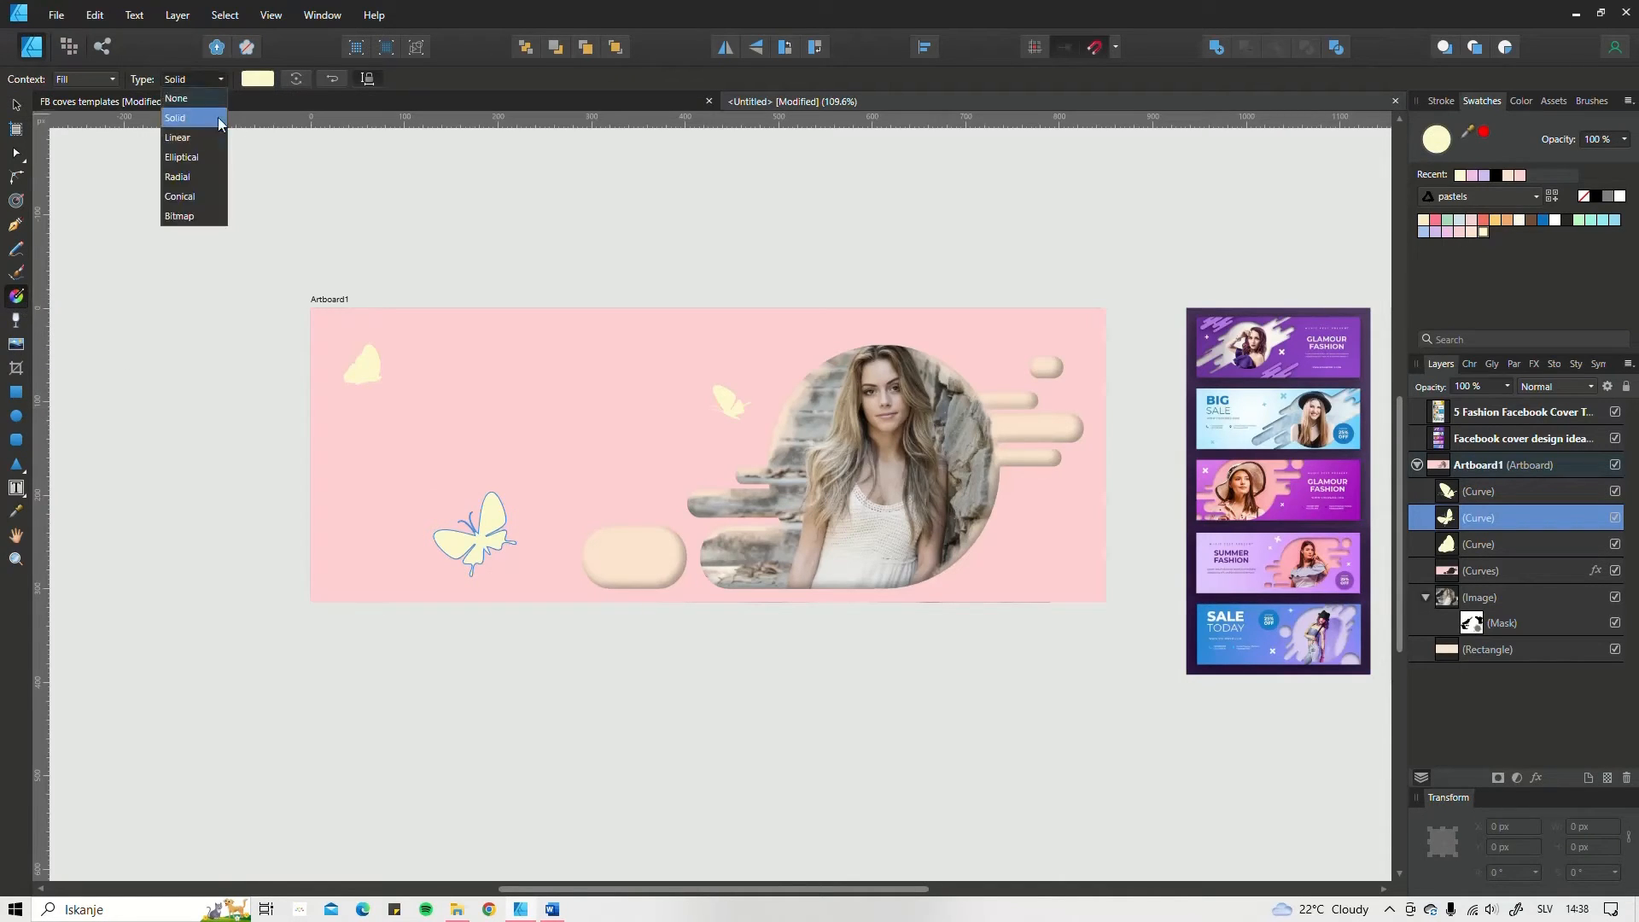
{"action": "left_click", "coordinate": [186, 217]}
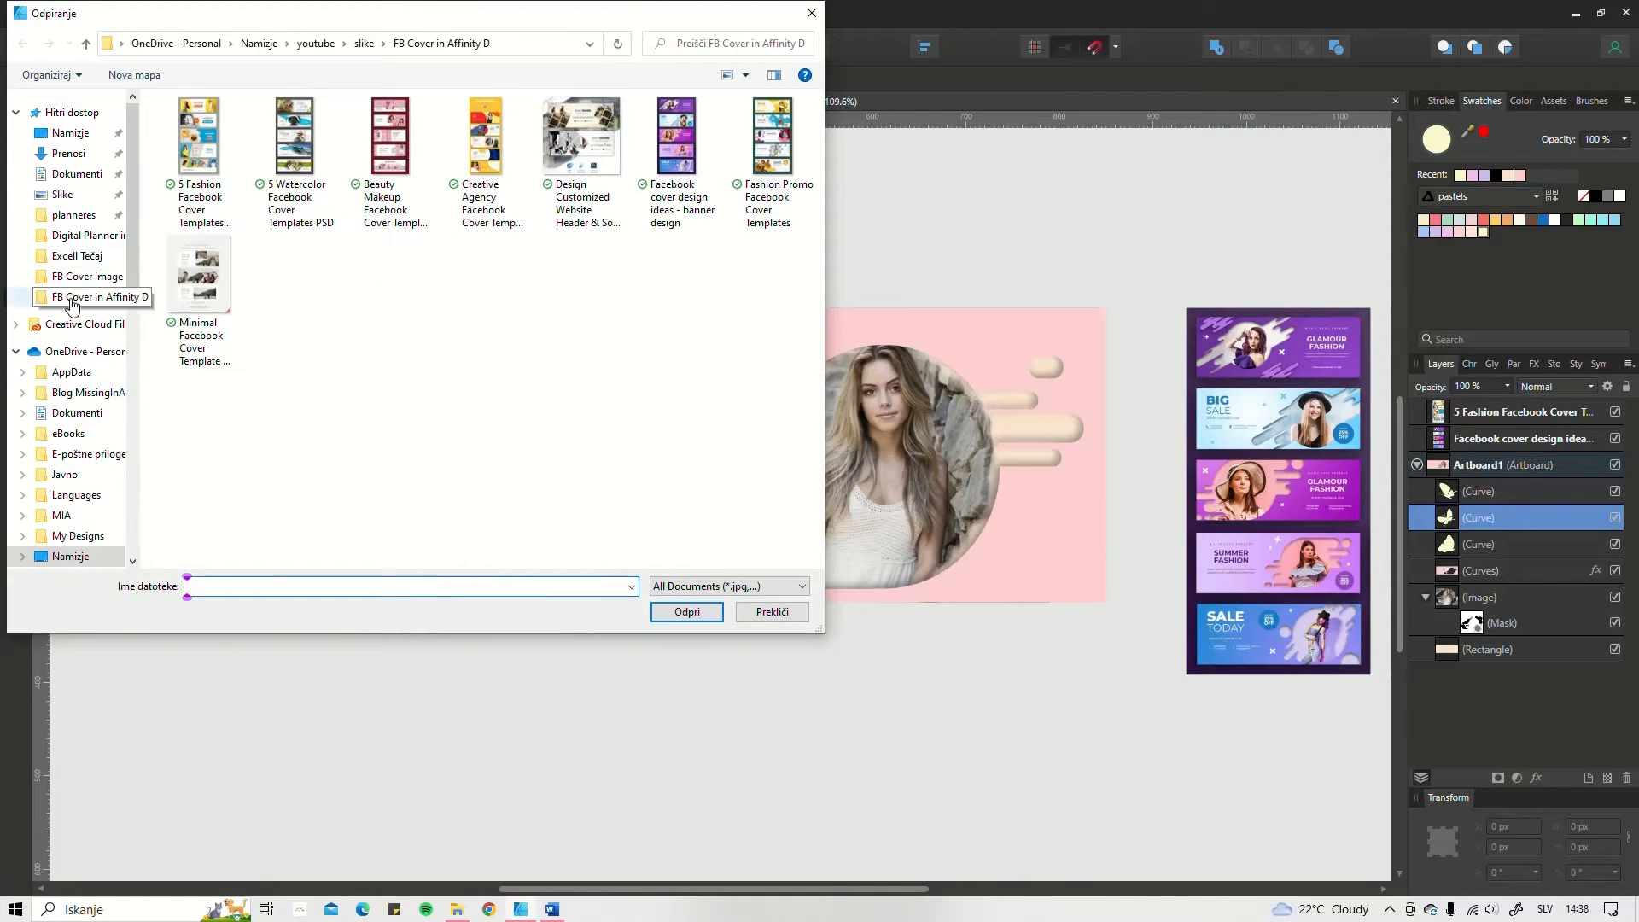
{"action": "left_click", "coordinate": [258, 43]}
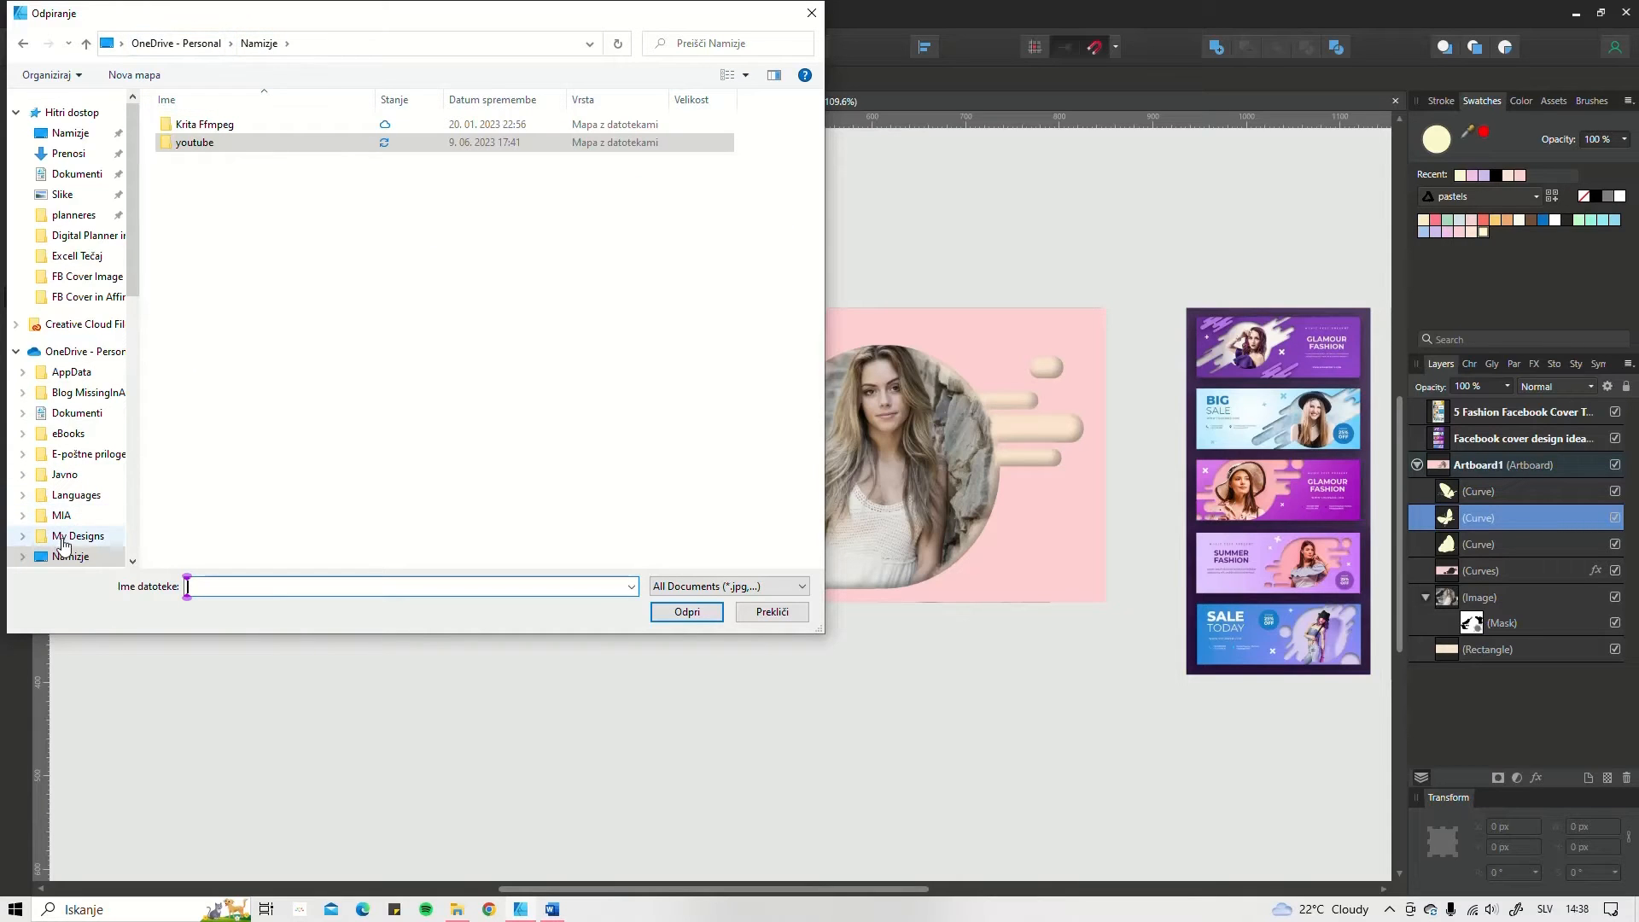
{"action": "left_click", "coordinate": [68, 536]}
{"action": "double_click", "coordinate": [244, 329]}
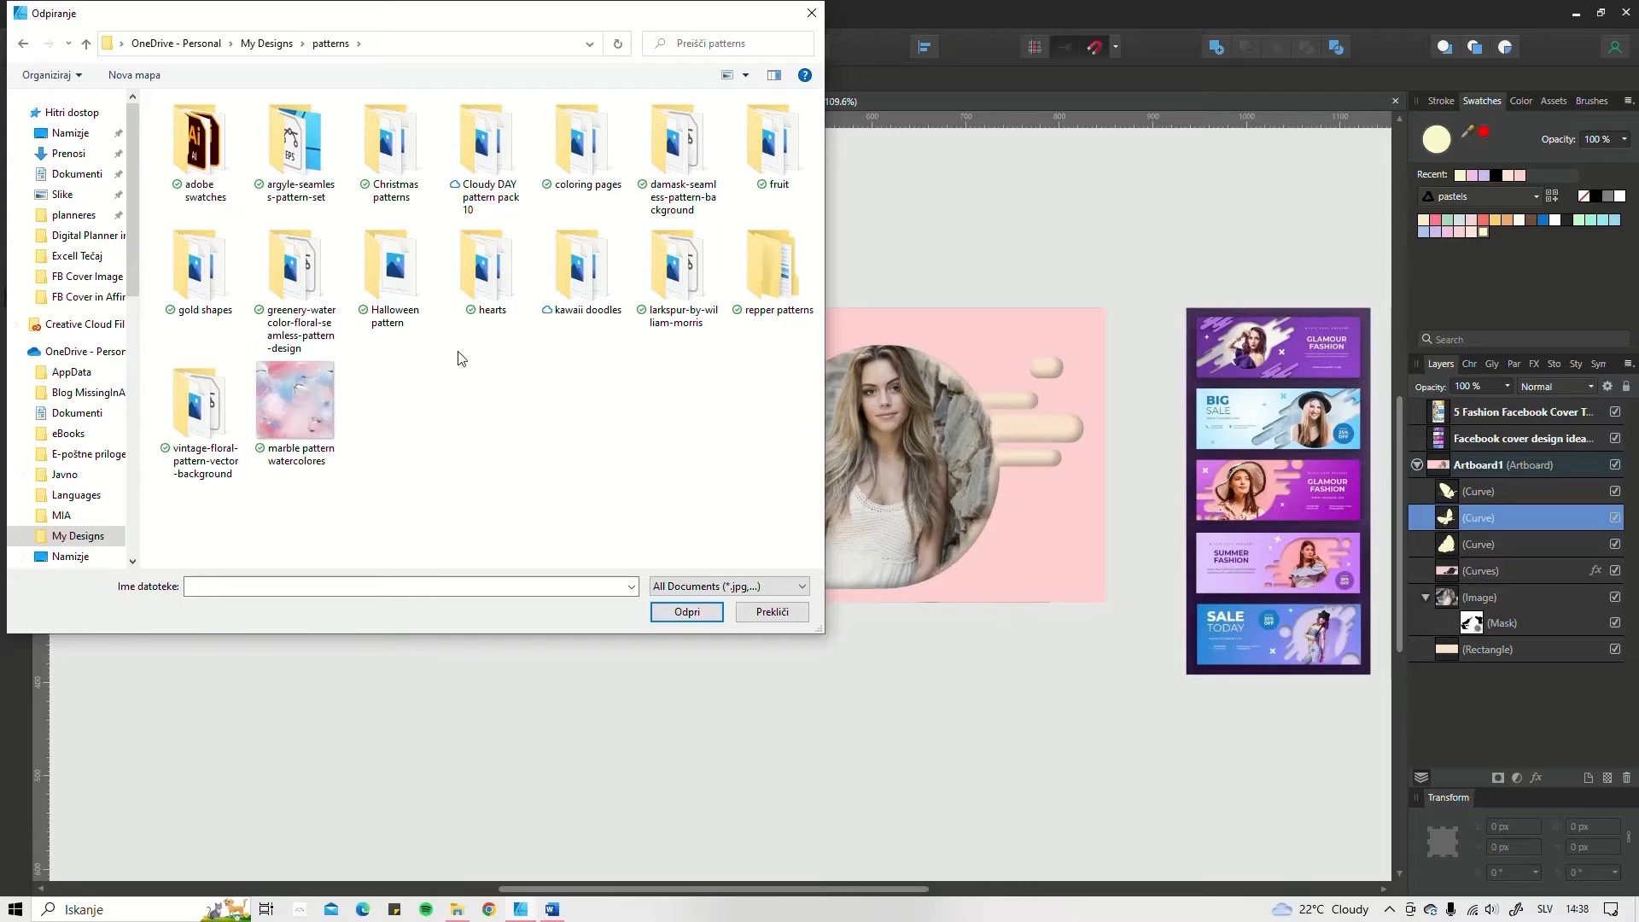
{"action": "double_click", "coordinate": [488, 272]}
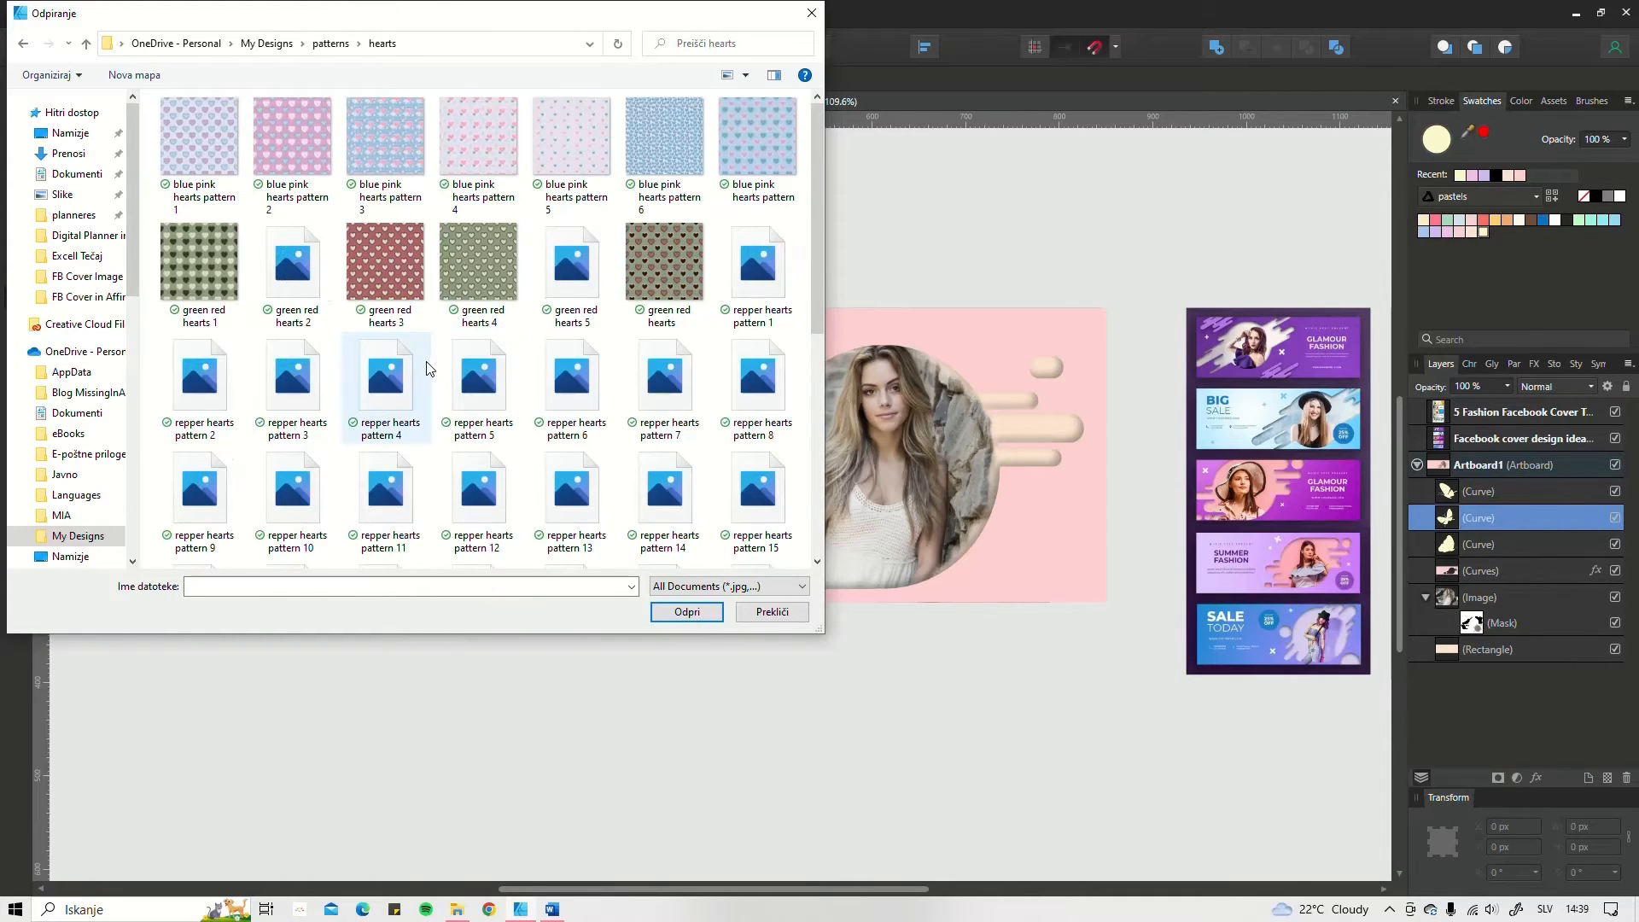
{"action": "scroll", "coordinate": [822, 294], "scroll_direction": "down", "scroll_amount": 2}
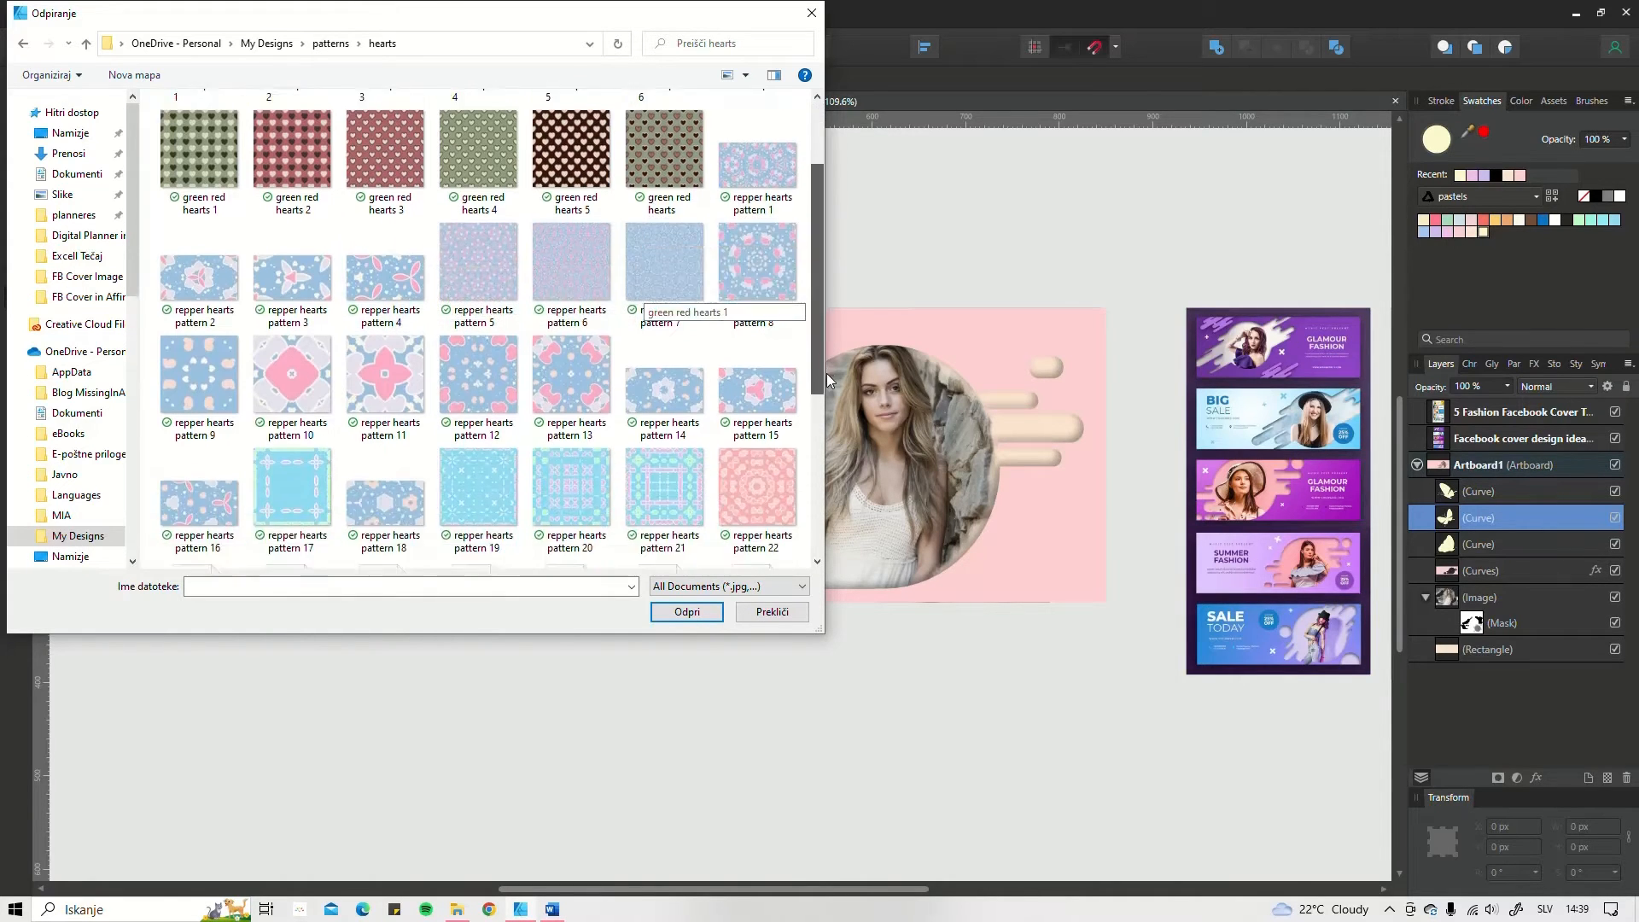
{"action": "left_click_drag", "start_coordinate": [826, 374], "coordinate": [853, 466]}
{"action": "left_click", "coordinate": [740, 249]}
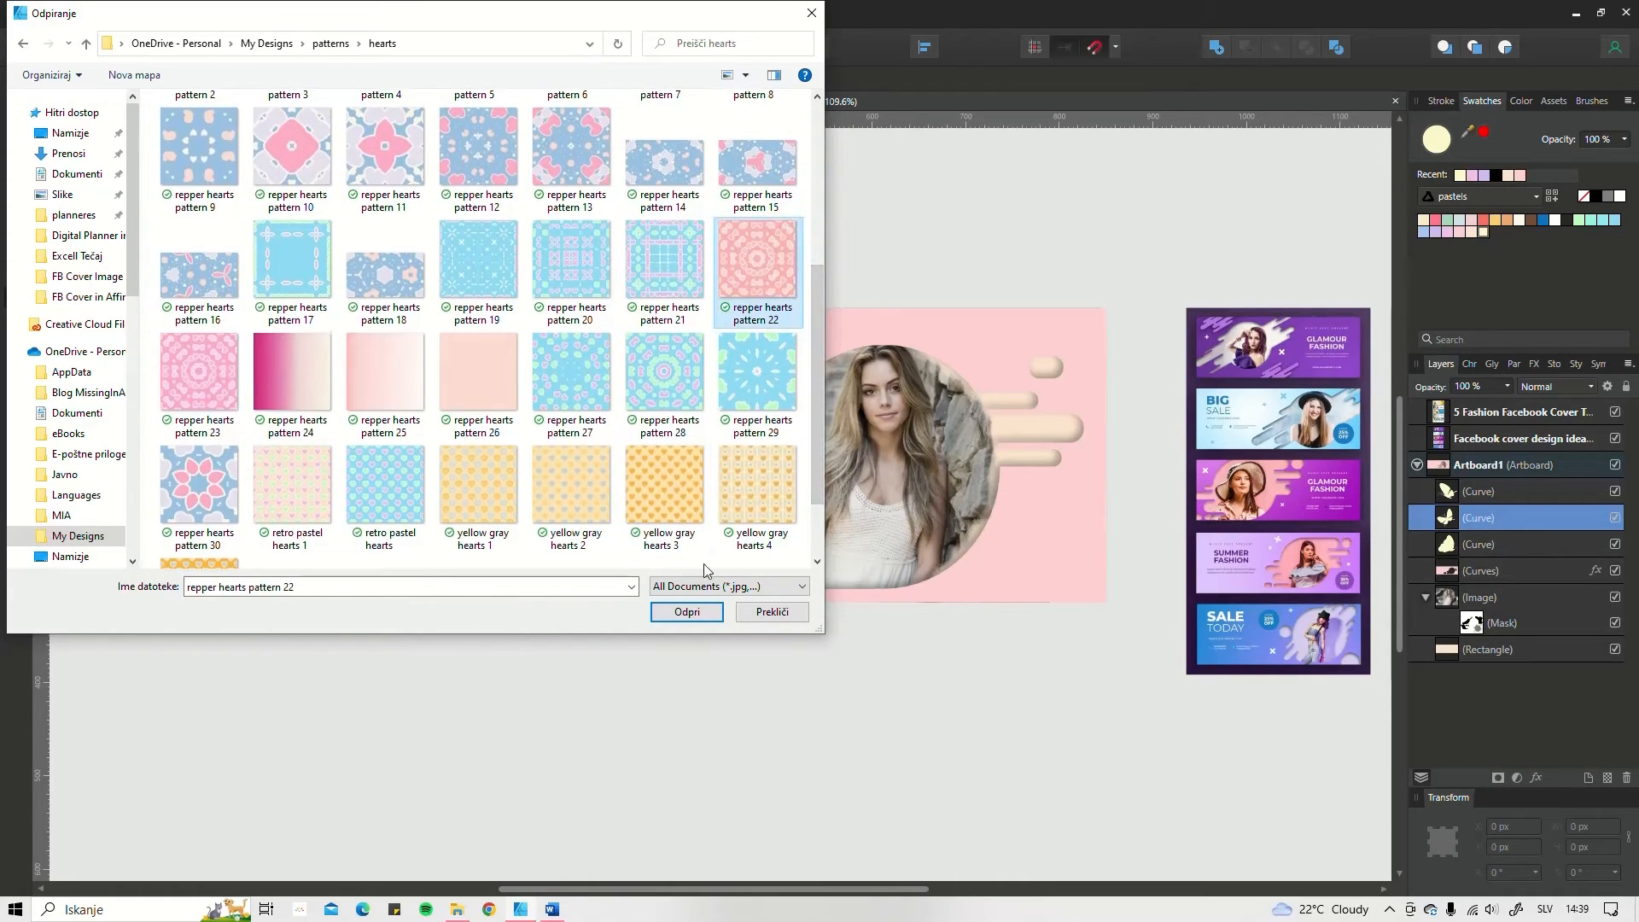
{"action": "left_click", "coordinate": [687, 612]}
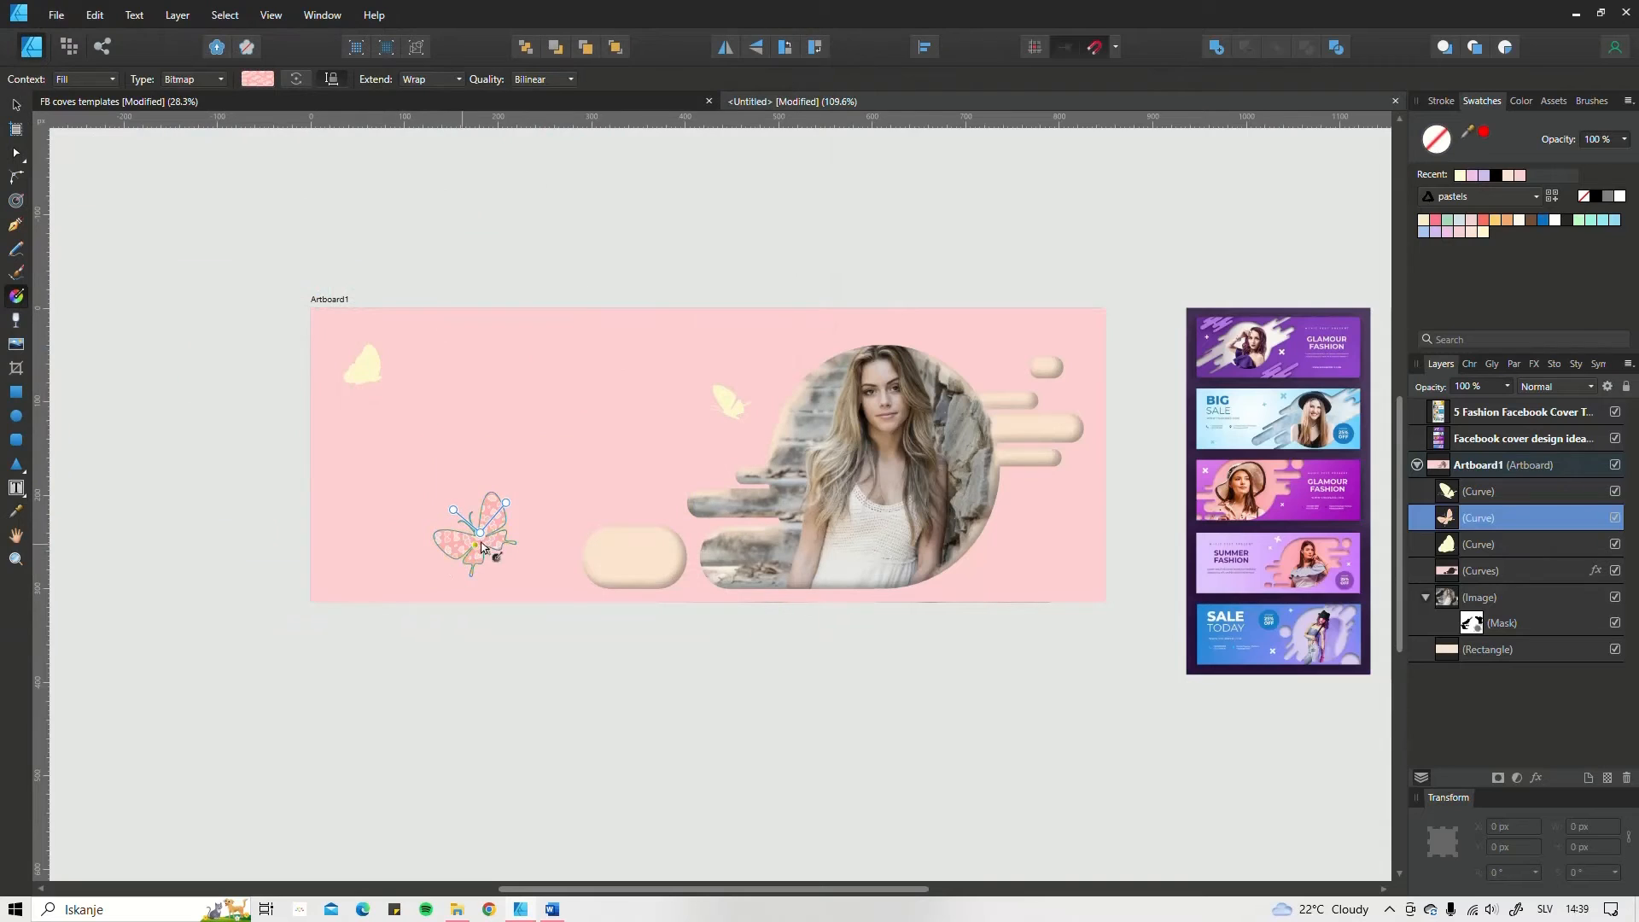
Step: Enlarge and rotate the bitmap fill so the heart pattern runs diagonally up across the large butterfly, and deselect it
{"action": "left_click_drag", "start_coordinate": [503, 505], "coordinate": [552, 507]}
{"action": "scroll", "coordinate": [487, 538], "scroll_direction": "up", "scroll_amount": 5}
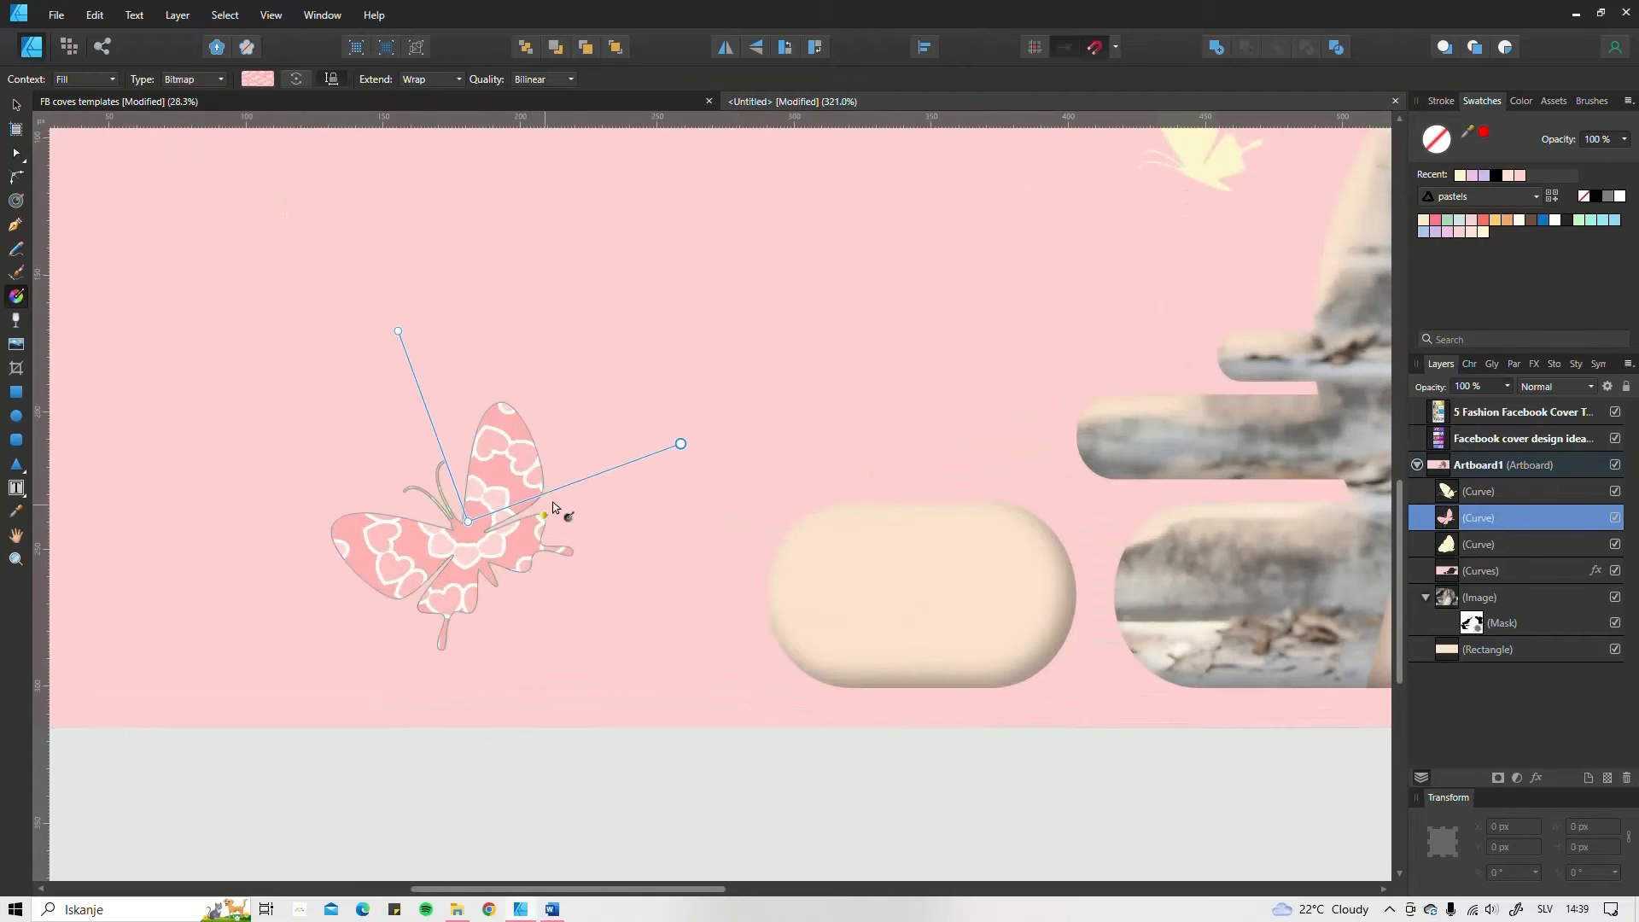
{"action": "left_click_drag", "start_coordinate": [679, 445], "coordinate": [652, 279]}
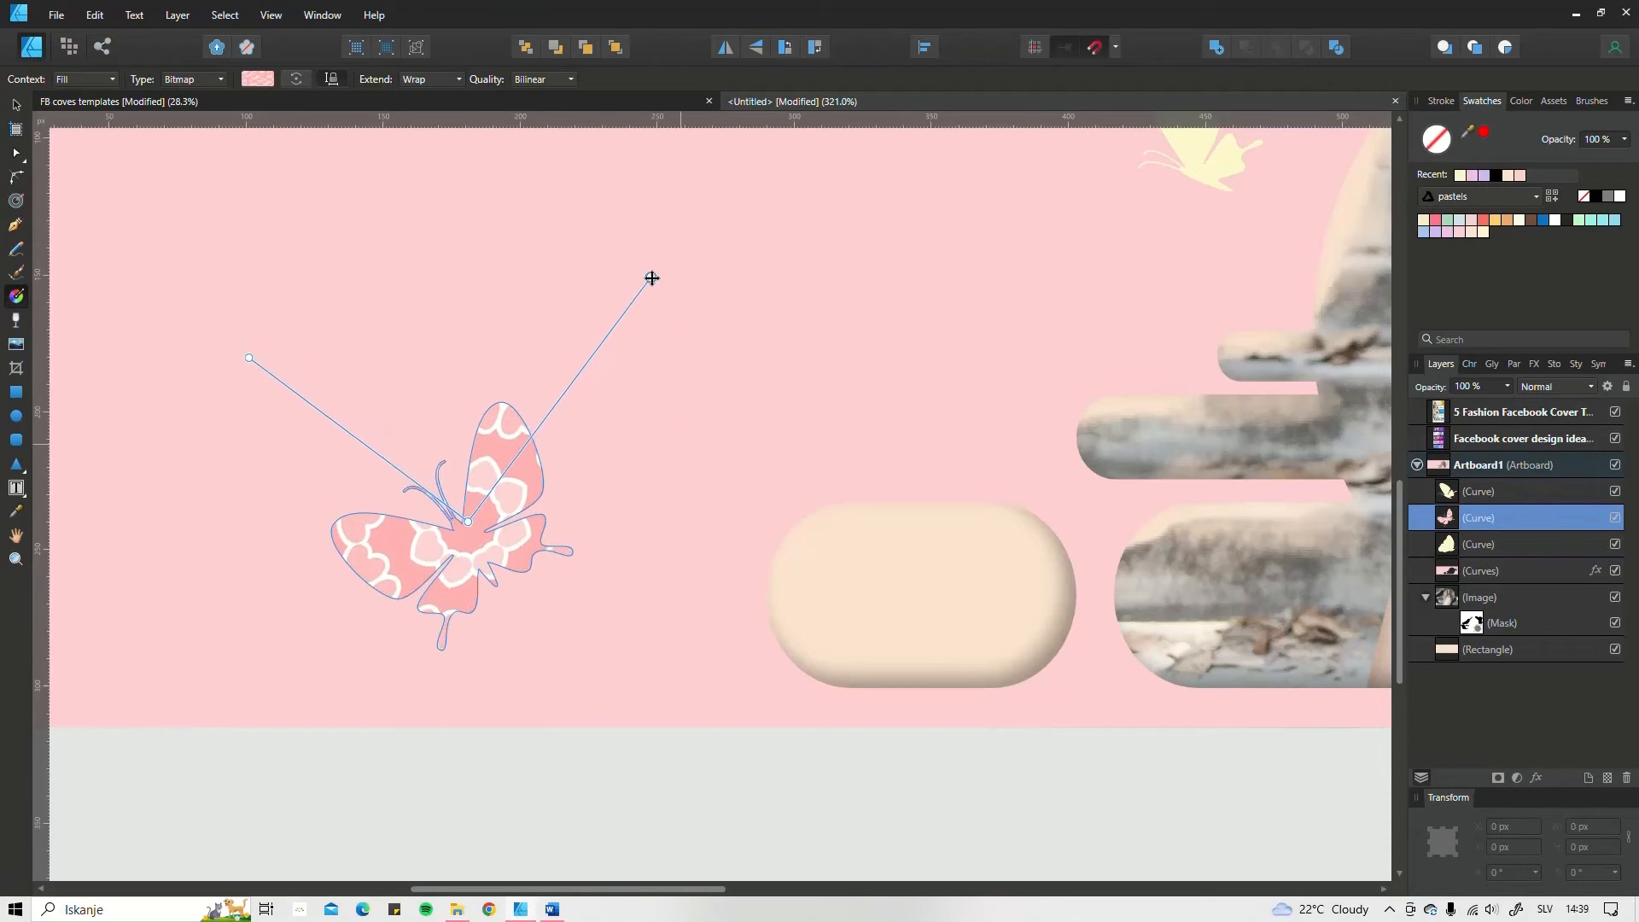
{"action": "scroll", "coordinate": [530, 439], "scroll_direction": "down", "scroll_amount": 5}
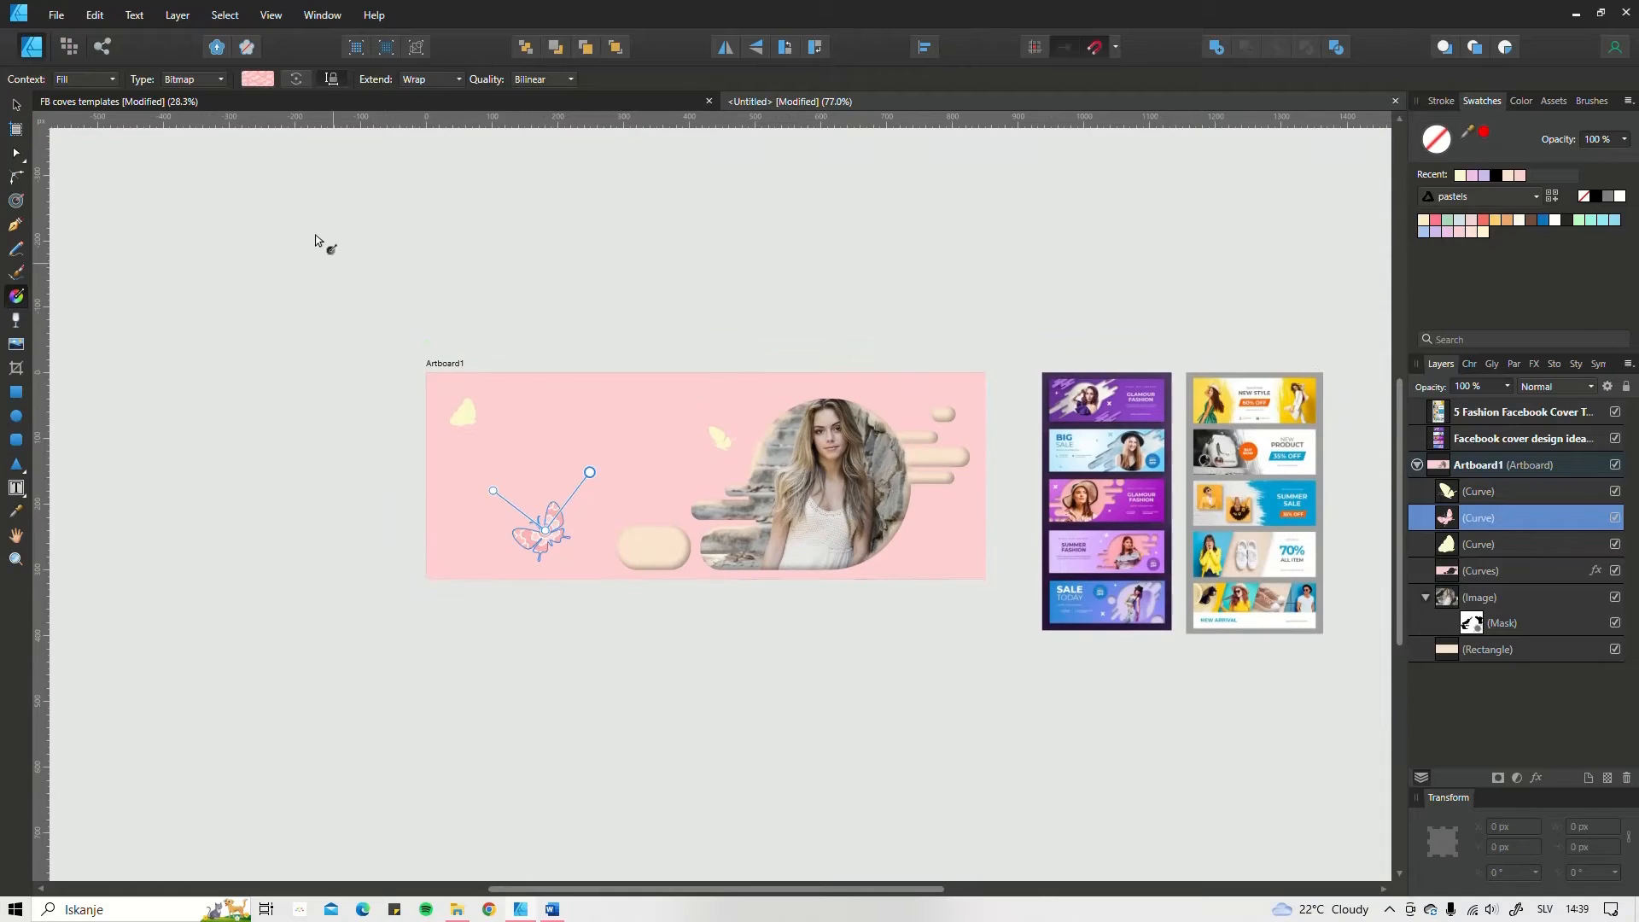
{"action": "left_click", "coordinate": [18, 106]}
{"action": "left_click", "coordinate": [377, 509]}
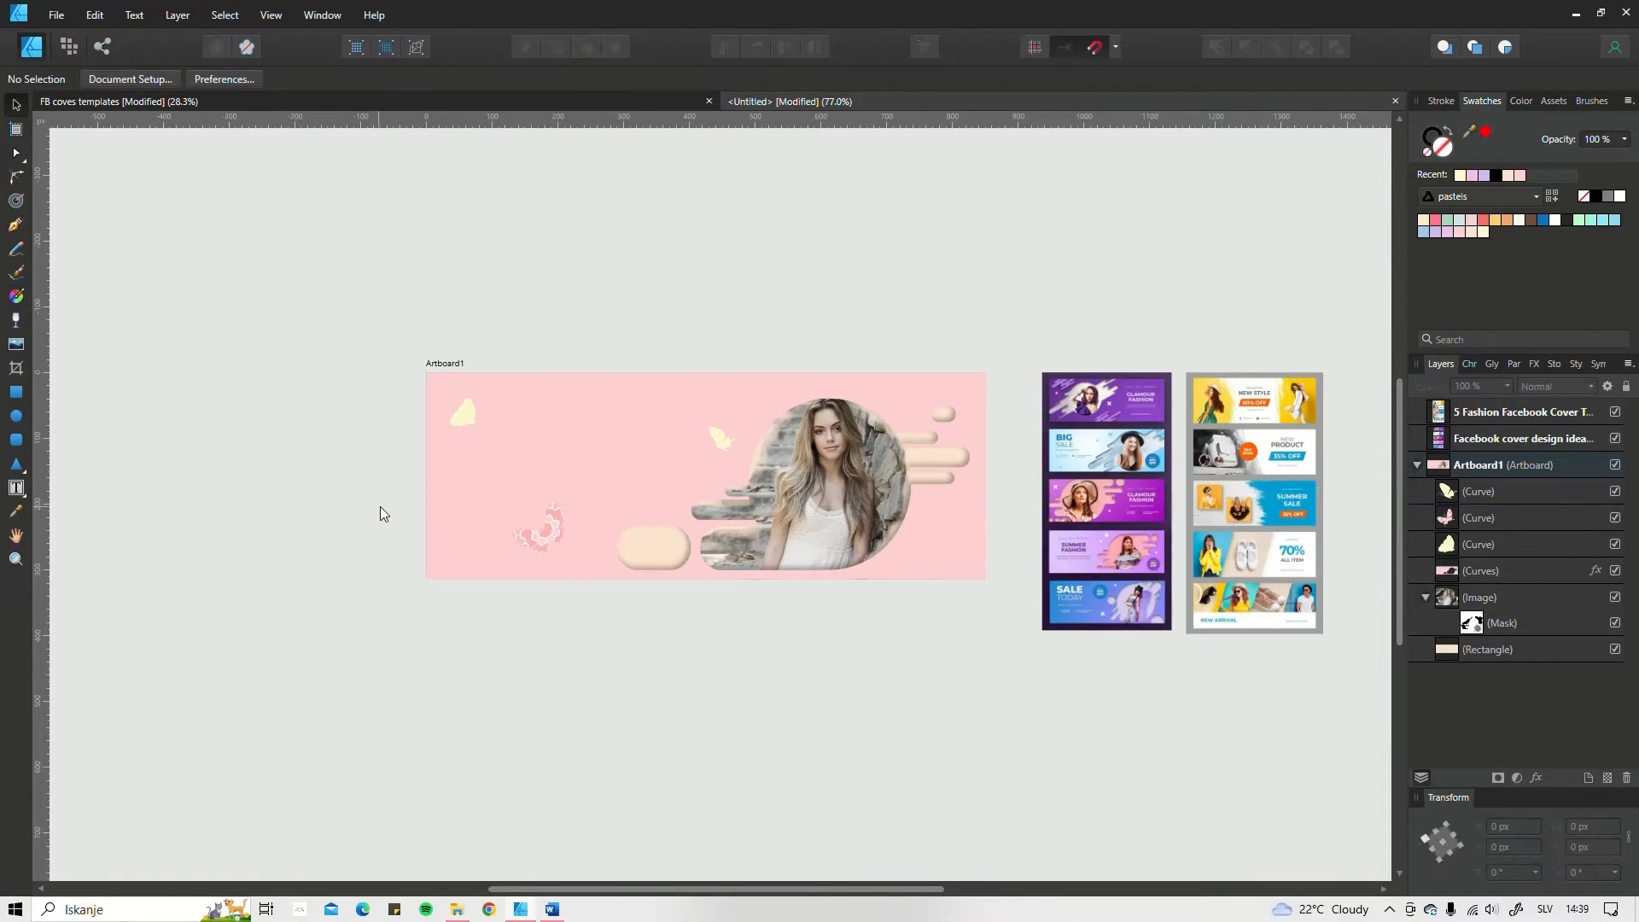
Step: Move the large butterfly closer to the pill, to X 171 px, and add an outer shadow with radius 6.2 px and offset 2.4 px
{"action": "left_click", "coordinate": [572, 549]}
{"action": "left_click_drag", "start_coordinate": [572, 549], "coordinate": [581, 549]}
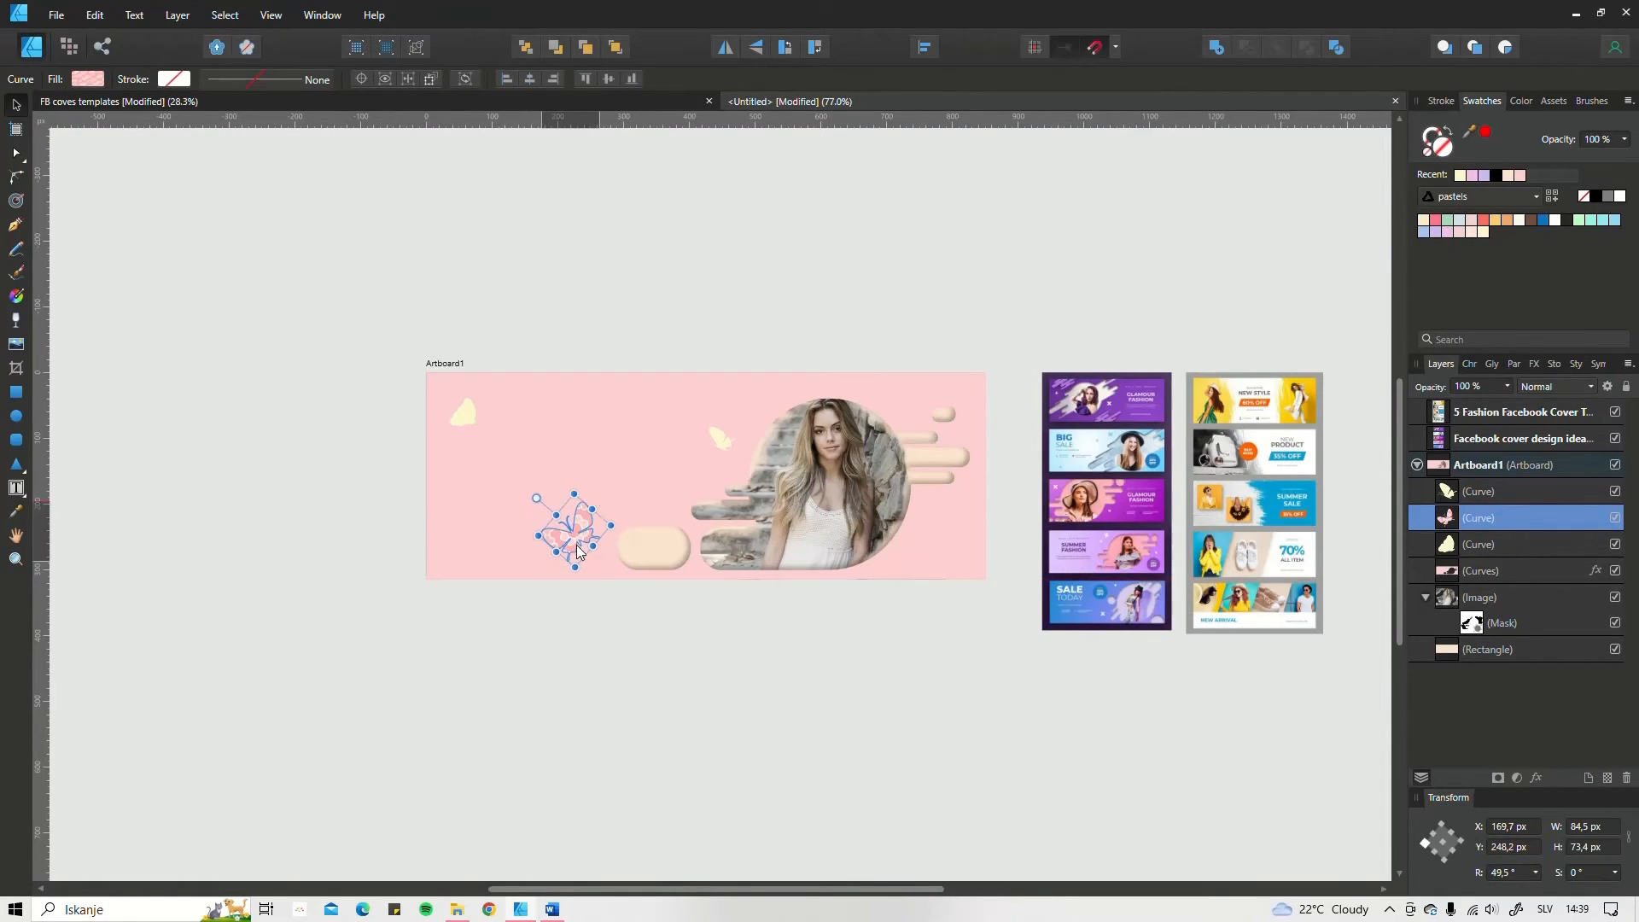
{"action": "left_click", "coordinate": [1537, 778]}
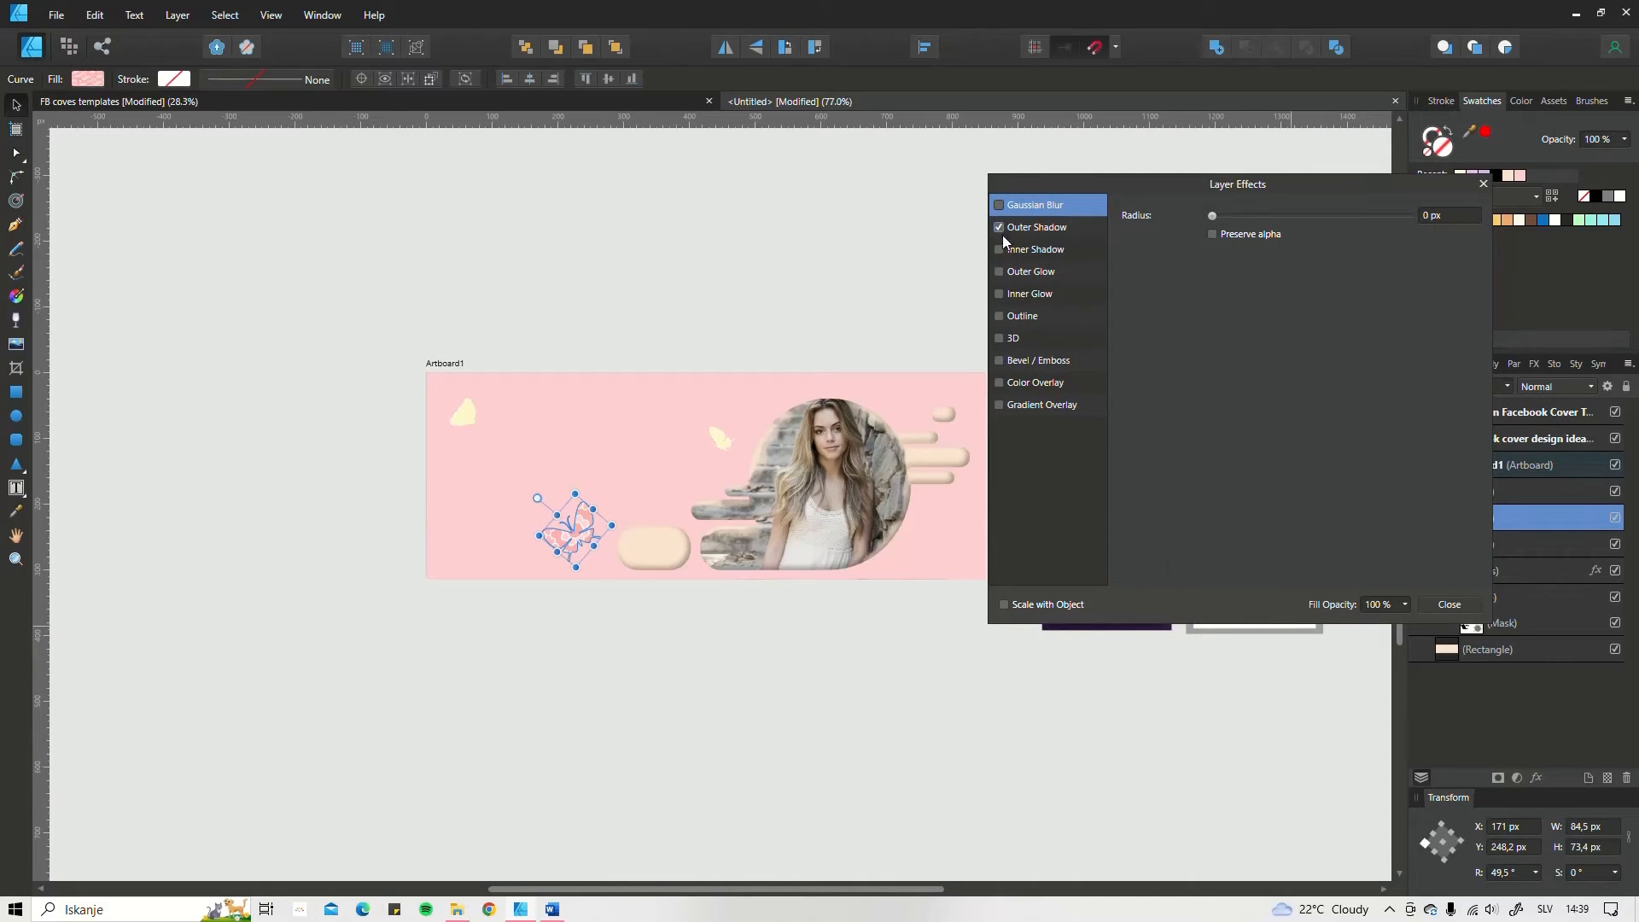
{"action": "left_click", "coordinate": [1049, 228]}
{"action": "left_click_drag", "start_coordinate": [1217, 256], "coordinate": [1264, 278]}
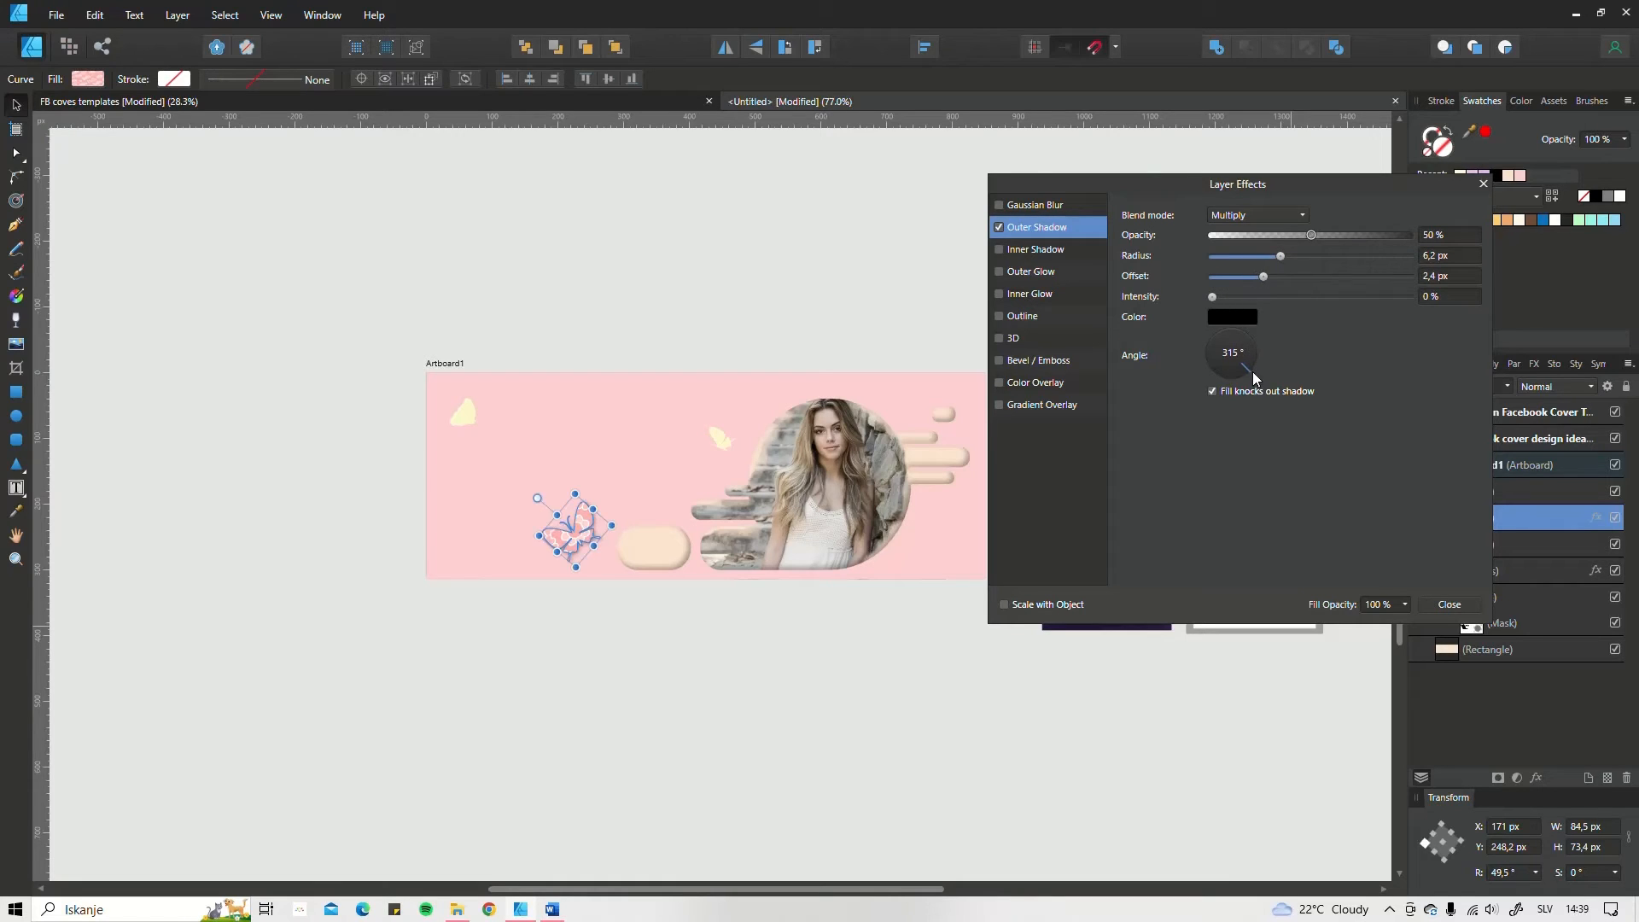
{"action": "scroll", "coordinate": [606, 479], "scroll_direction": "up", "scroll_amount": 3}
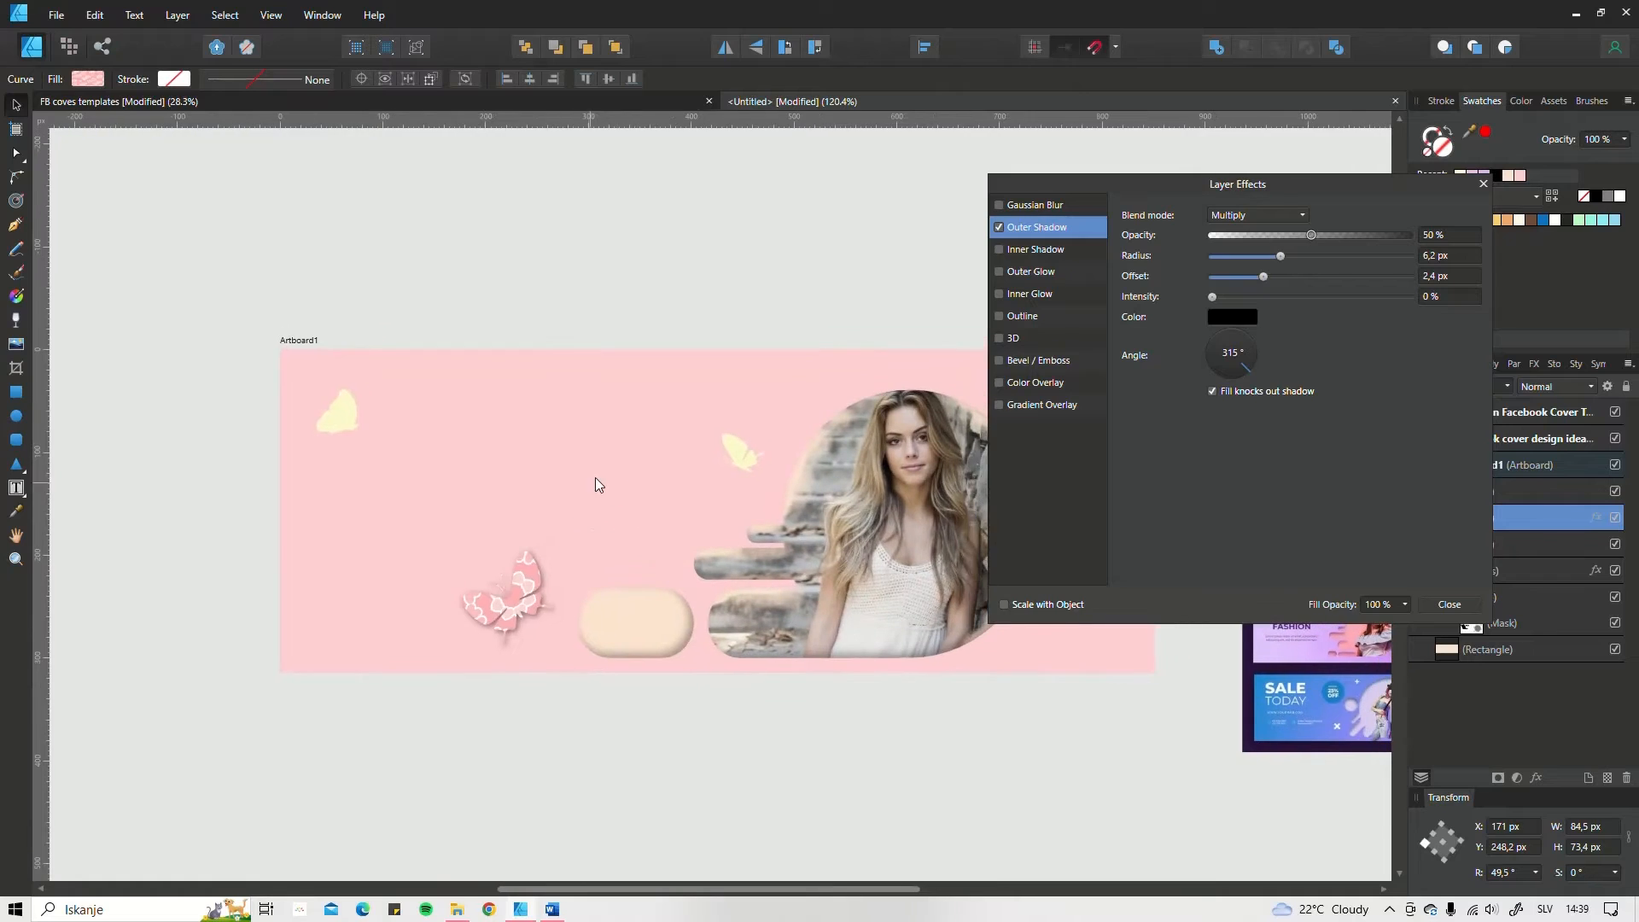
Step: Add an outer shadow with 5.5 px radius and 0.6 px offset to the small butterfly by the circle, and make the large butterfly's effects scale with it
{"action": "left_click", "coordinate": [739, 451]}
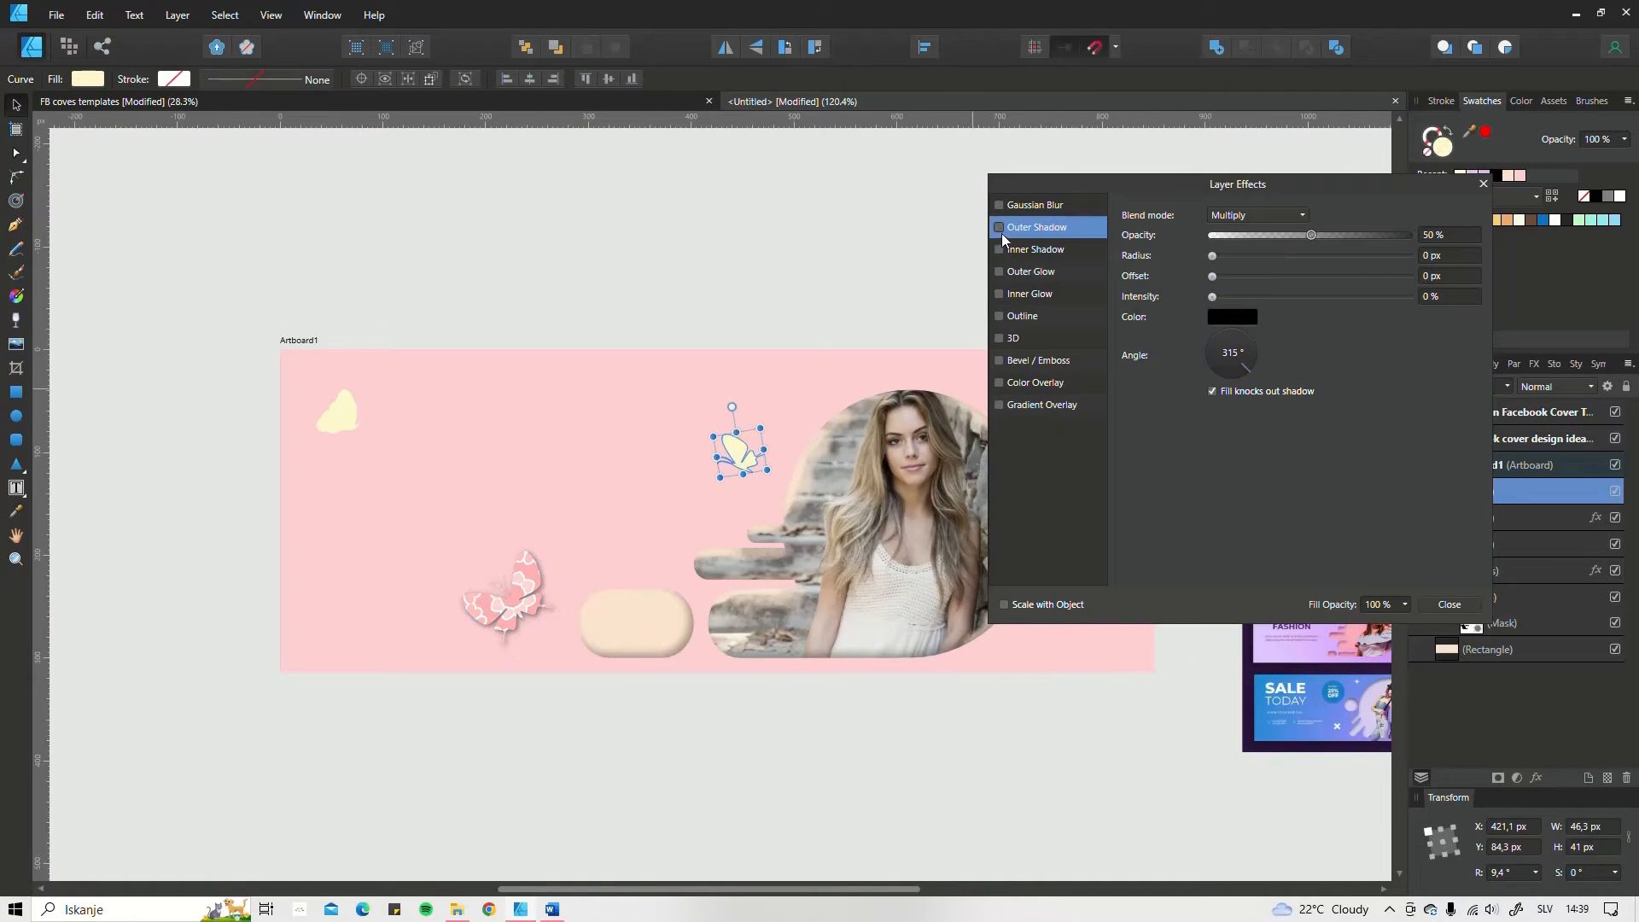
{"action": "left_click_drag", "start_coordinate": [1288, 244], "coordinate": [1242, 279]}
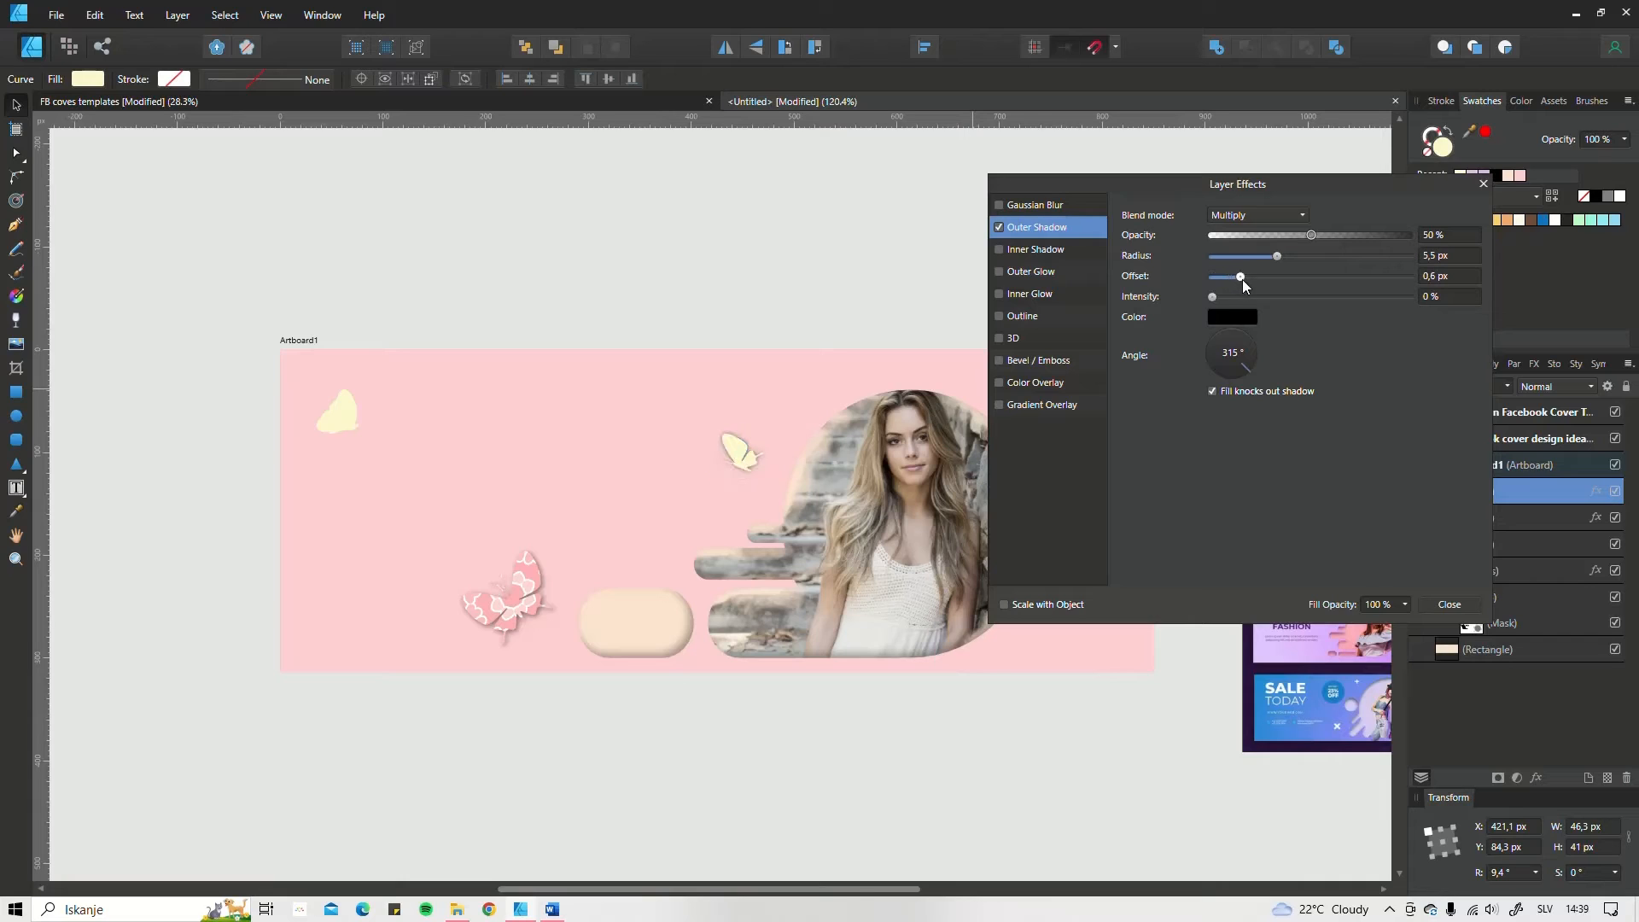
{"action": "left_click", "coordinate": [531, 602]}
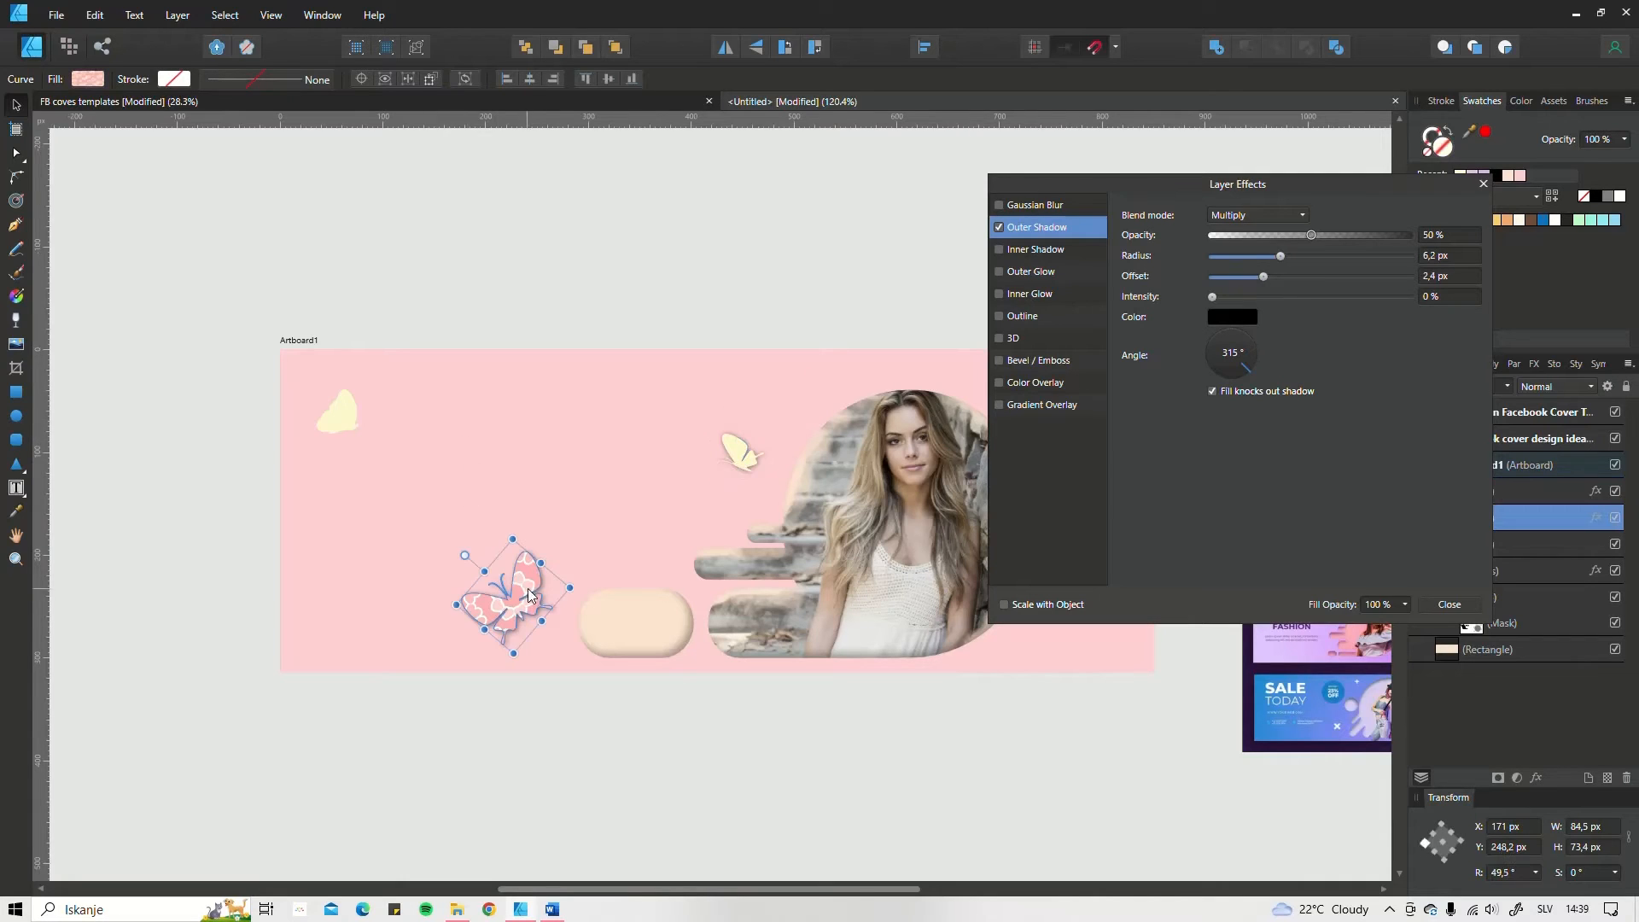
{"action": "left_click", "coordinate": [1009, 605]}
{"action": "left_click", "coordinate": [1447, 606]}
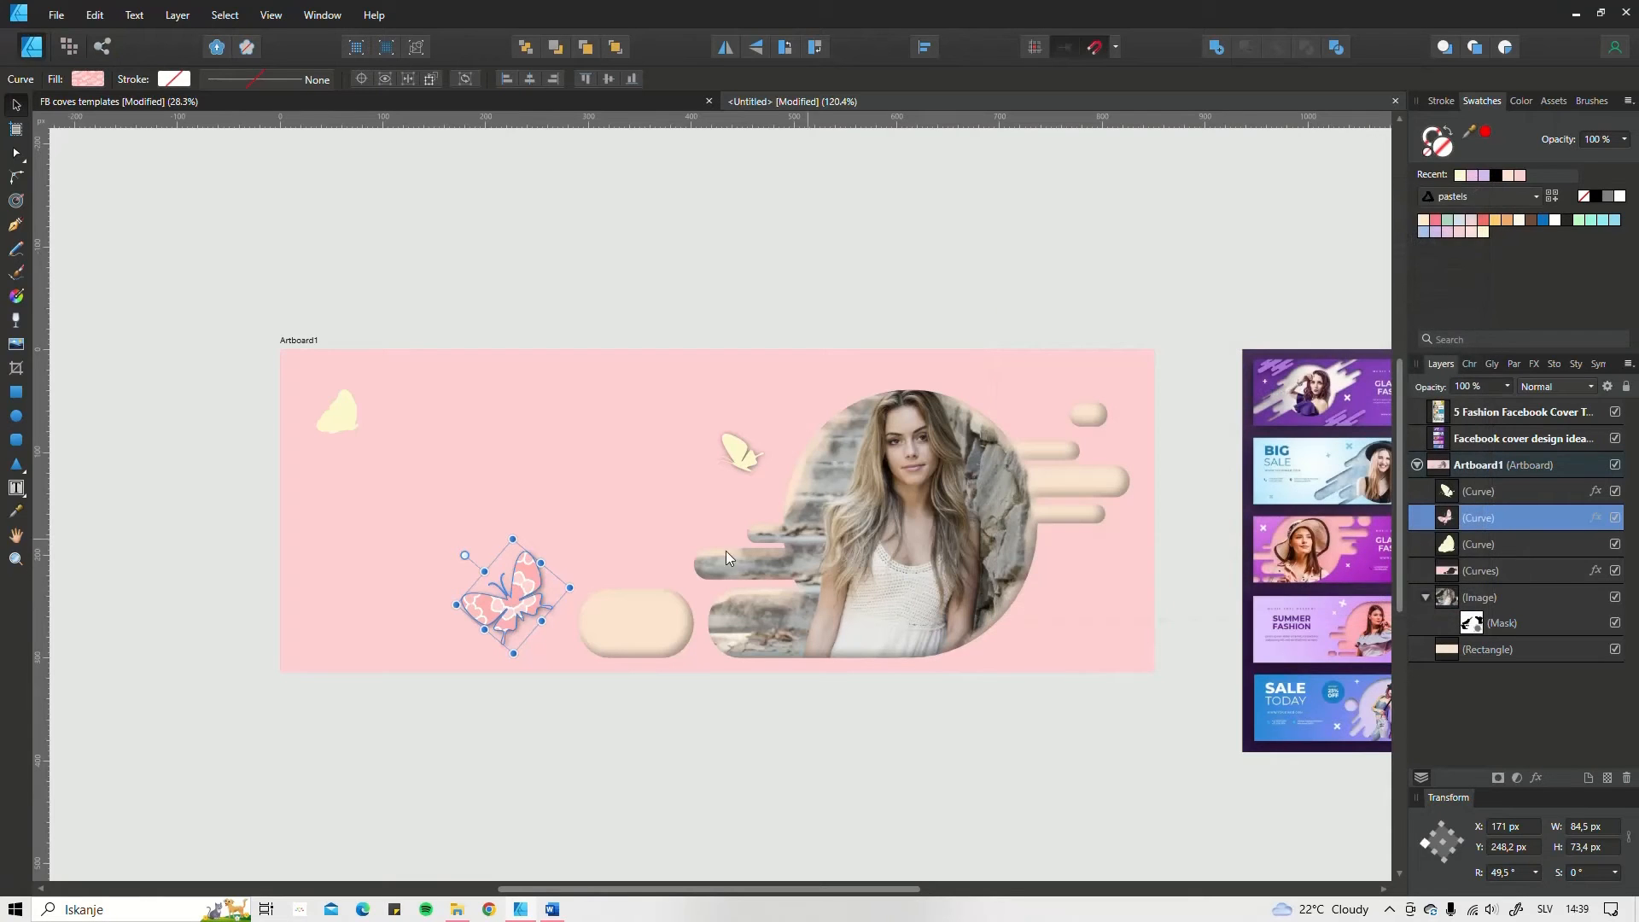
Step: Copy the large butterfly's layer effects onto the butterfly in the artboard's upper-left corner and move that one right to X 41.8 px
{"action": "right_click", "coordinate": [504, 607]}
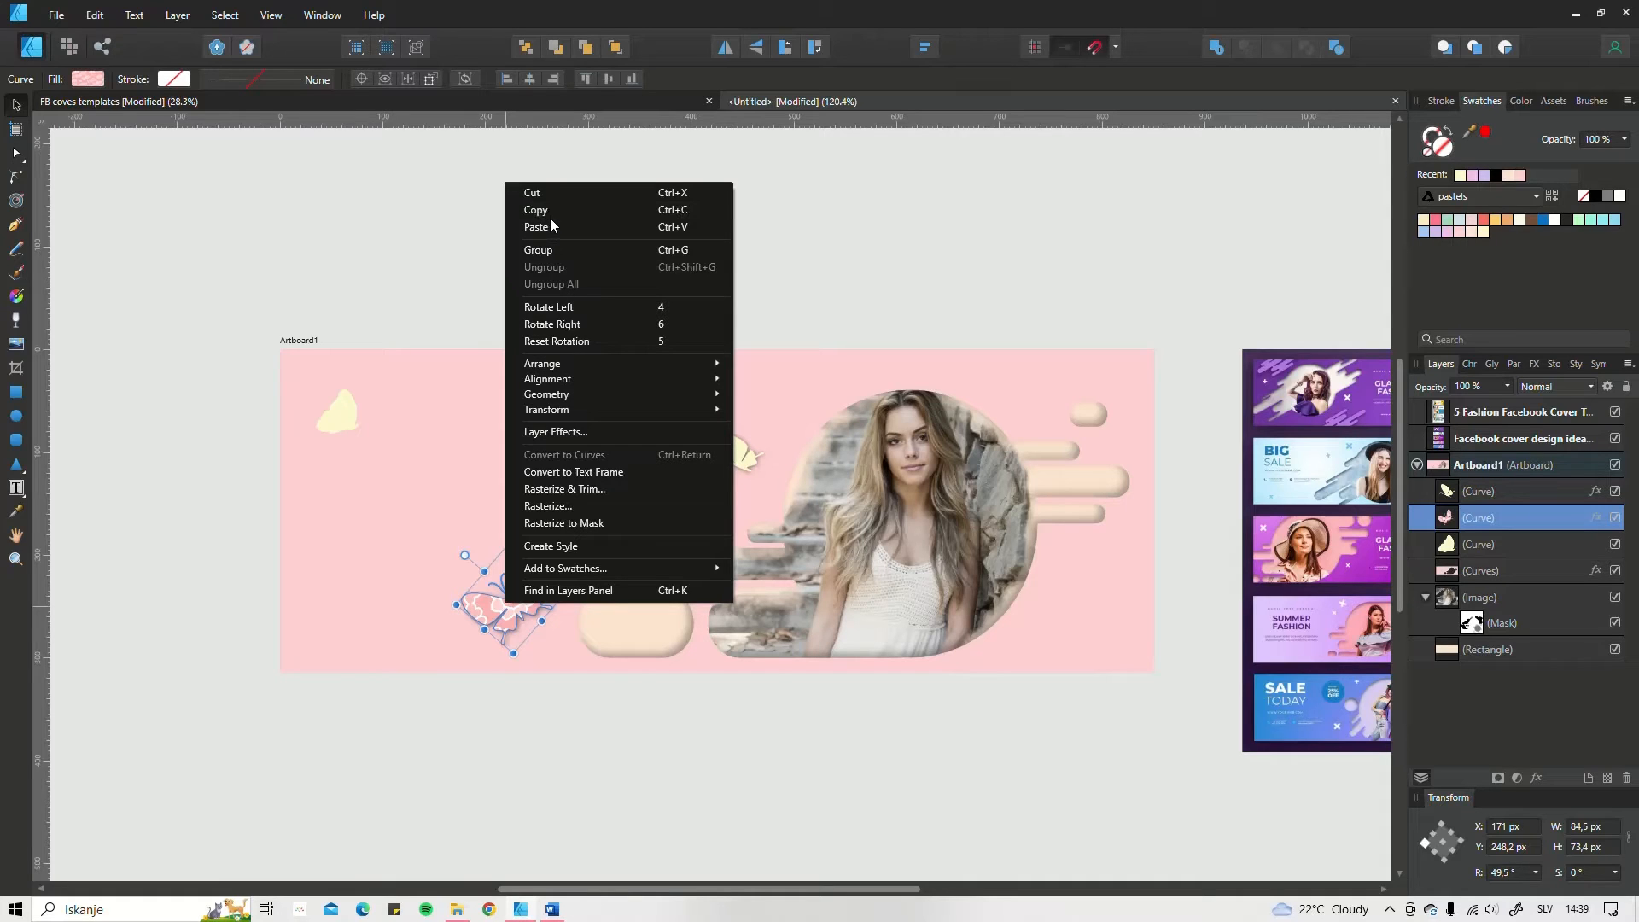
{"action": "left_click", "coordinate": [103, 16]}
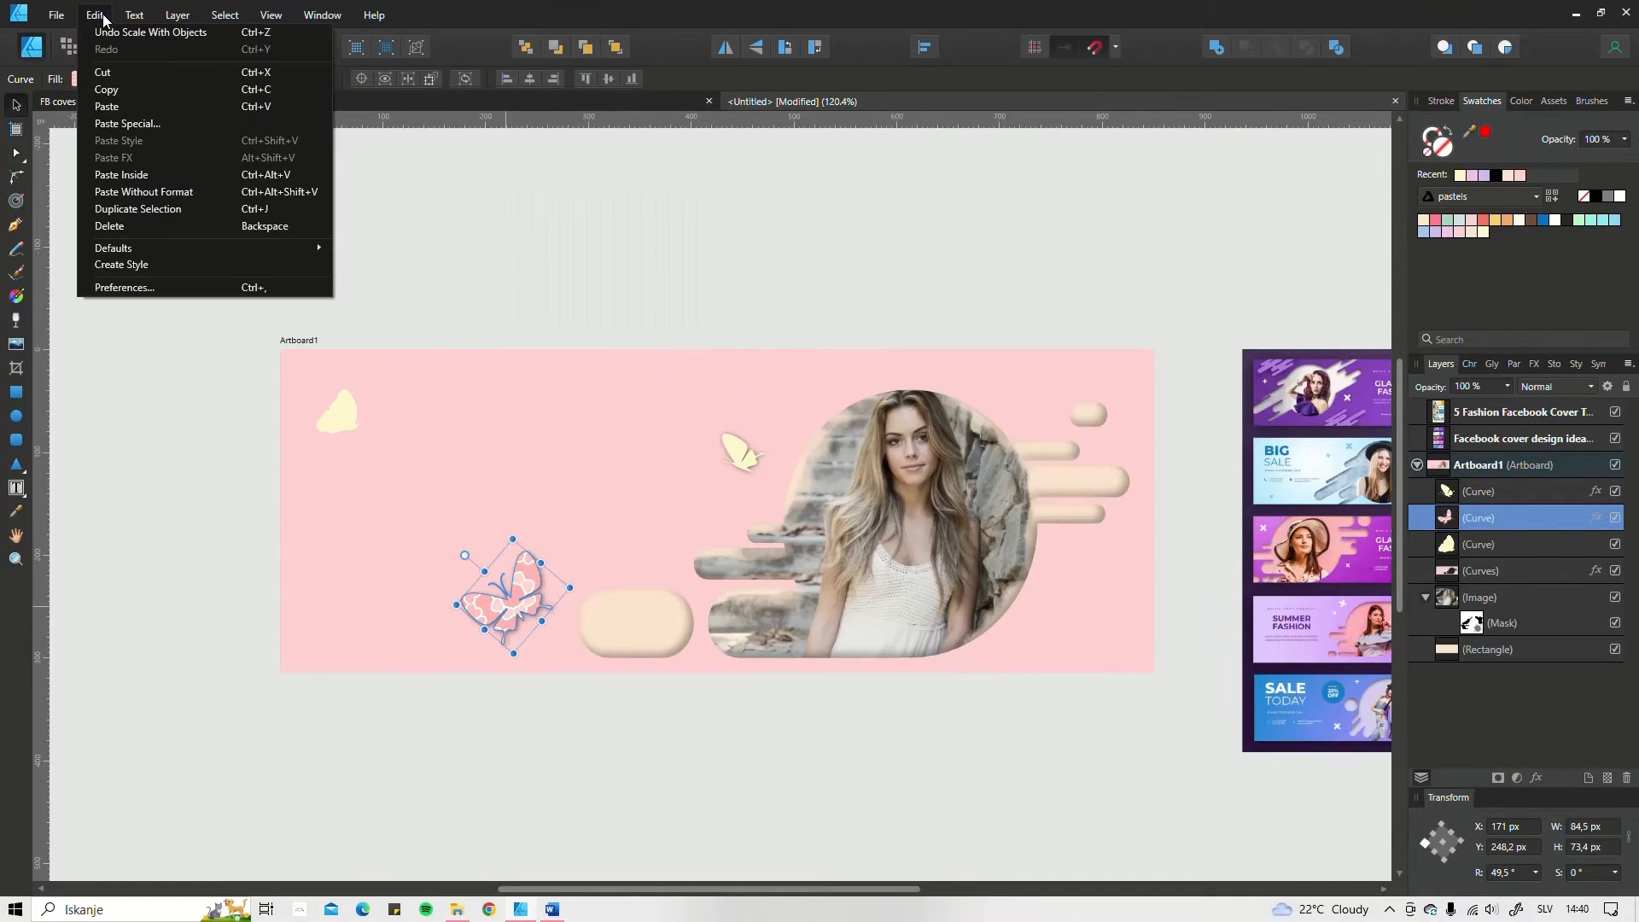
{"action": "left_click", "coordinate": [130, 90]}
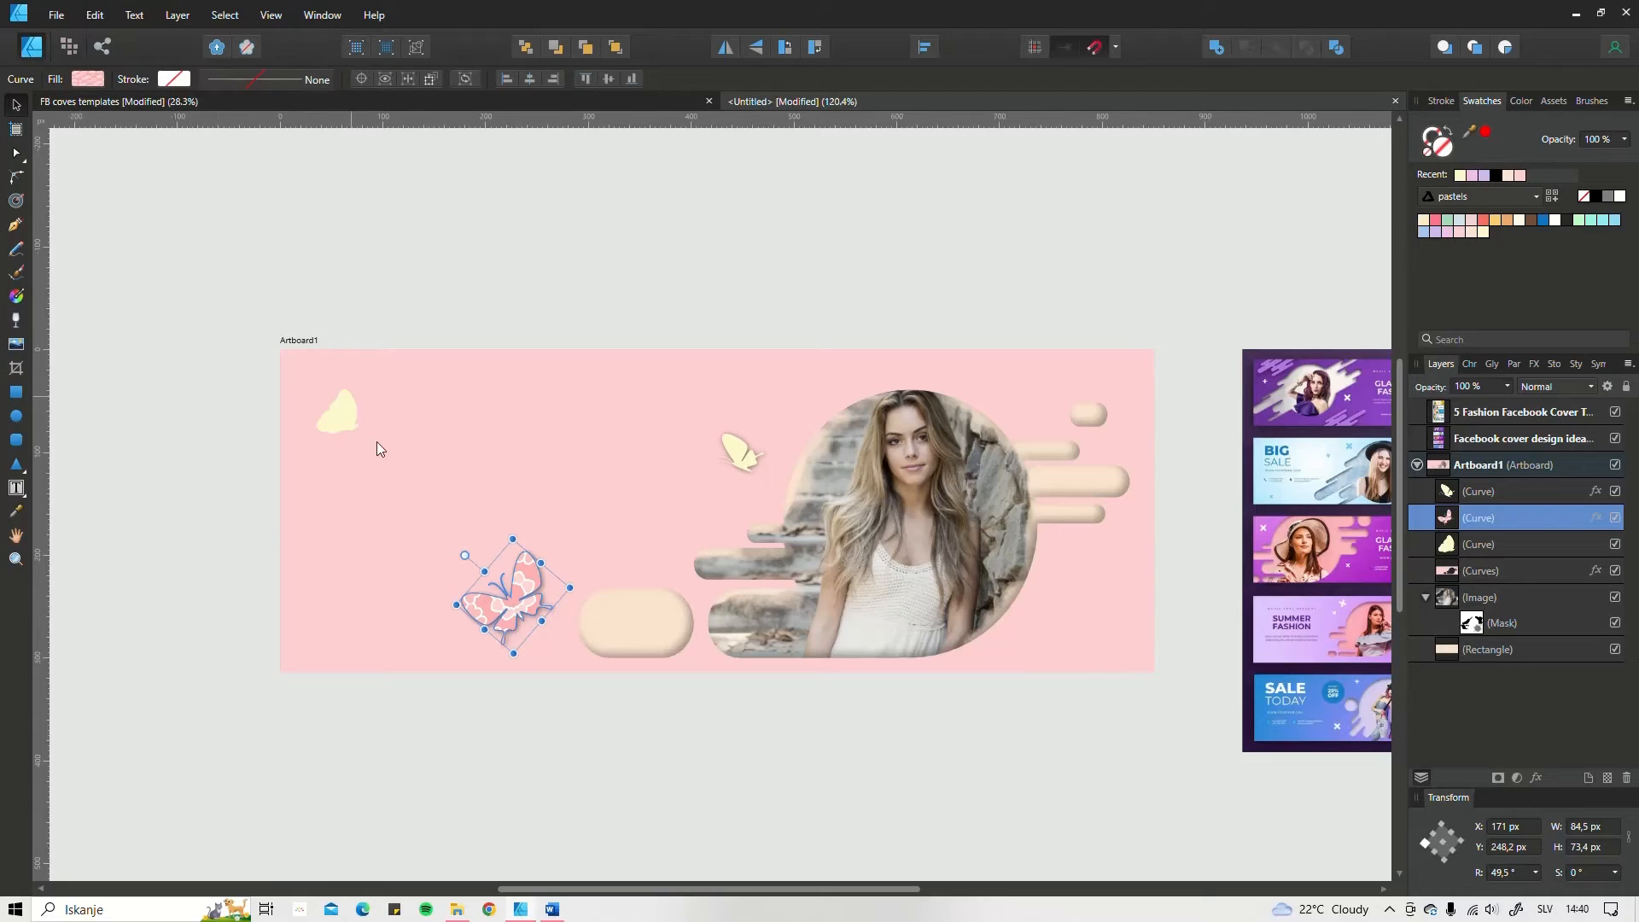
{"action": "left_click", "coordinate": [335, 417]}
{"action": "left_click", "coordinate": [95, 16]}
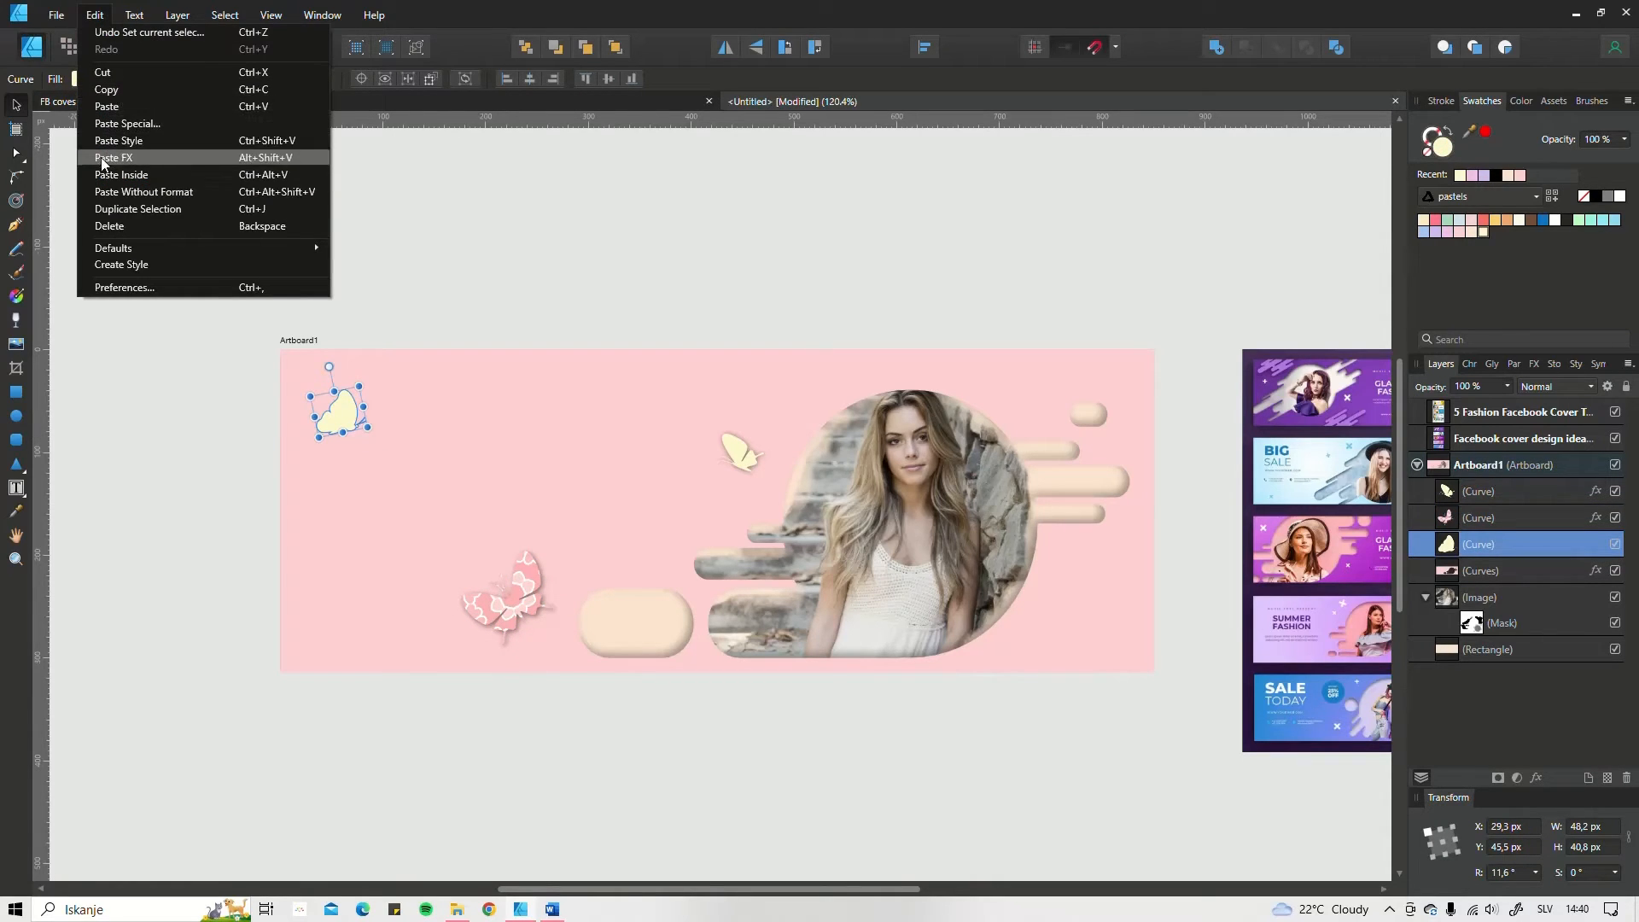
{"action": "left_click", "coordinate": [134, 158]}
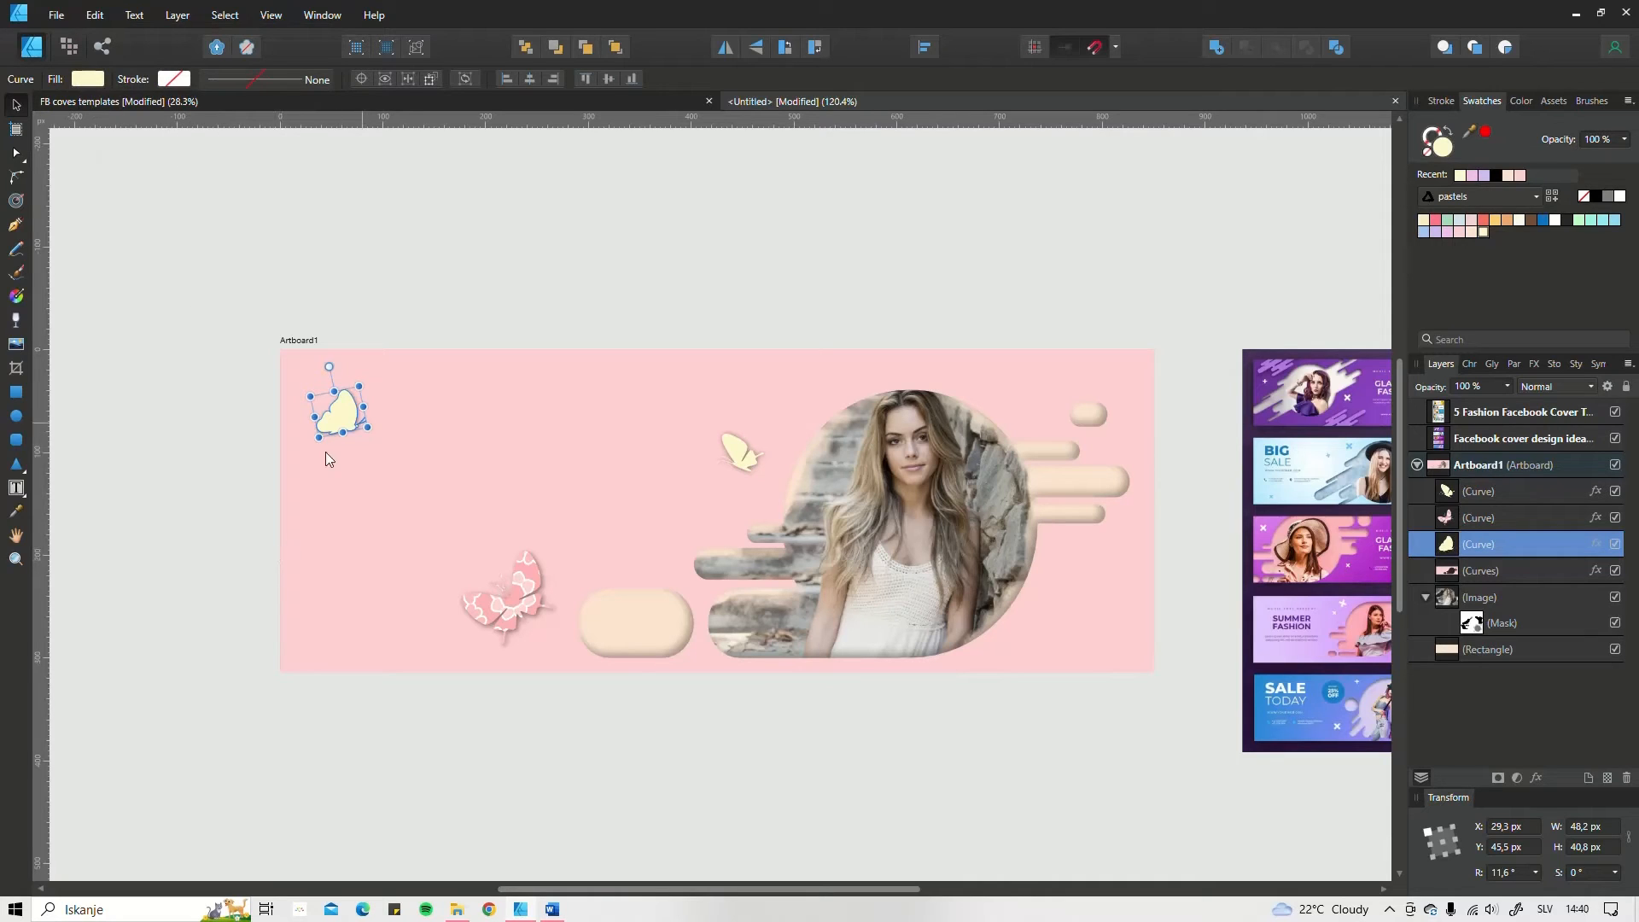
{"action": "left_click_drag", "start_coordinate": [351, 425], "coordinate": [364, 425]}
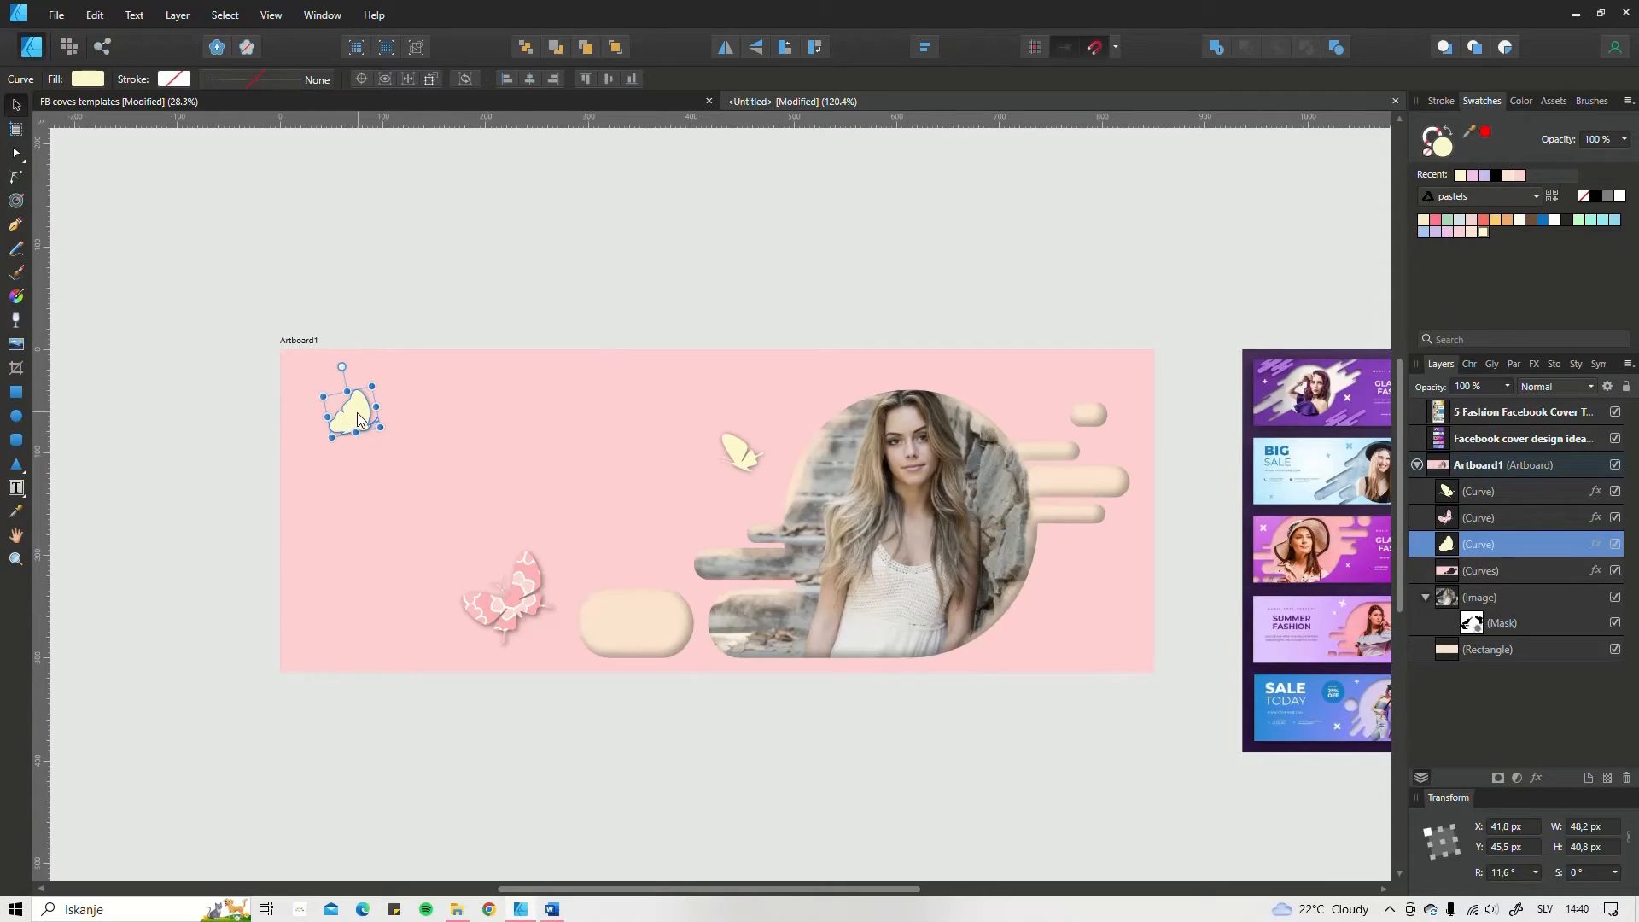
Step: Move the butterfly in the artboard's upper-left corner further left to X 14.2 px and rotate it to 44.4°
{"action": "mouse_move", "coordinate": [358, 413]}
{"action": "left_mouse_down"}
{"action": "mouse_move", "coordinate": [317, 373]}
{"action": "mouse_move", "coordinate": [348, 417]}
{"action": "left_mouse_up"}
{"action": "left_click", "coordinate": [751, 458]}
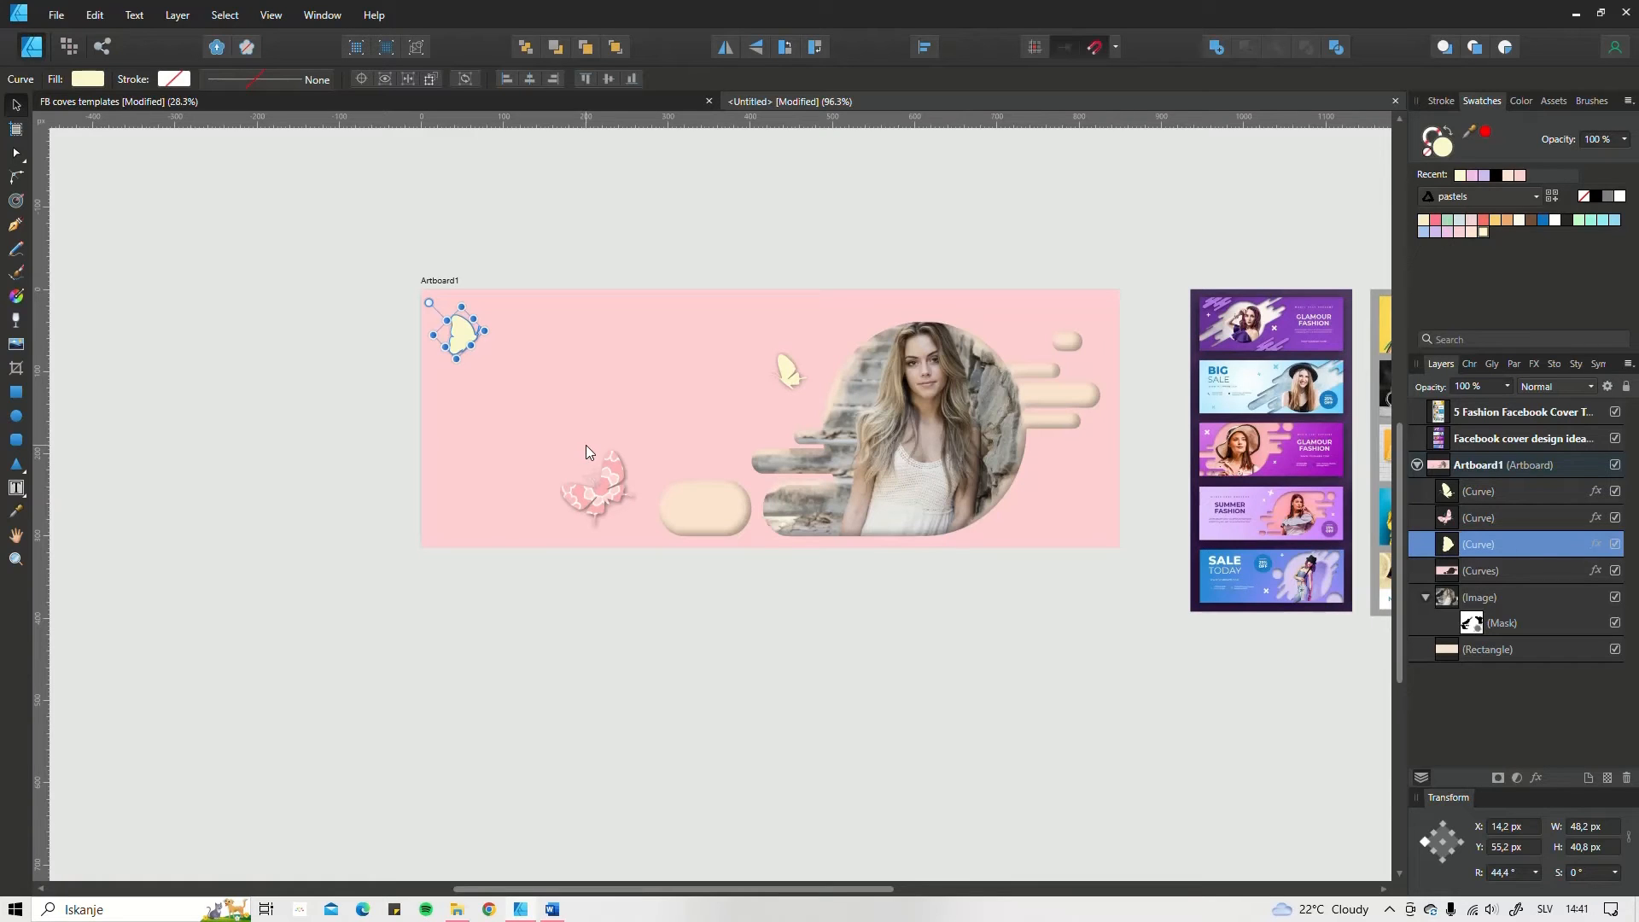
Step: Fill the cut-out background with a linear gradient from pastel turquoise in the lower-left corner to pastel pink in the upper-right corner
{"action": "left_click", "coordinate": [680, 381]}
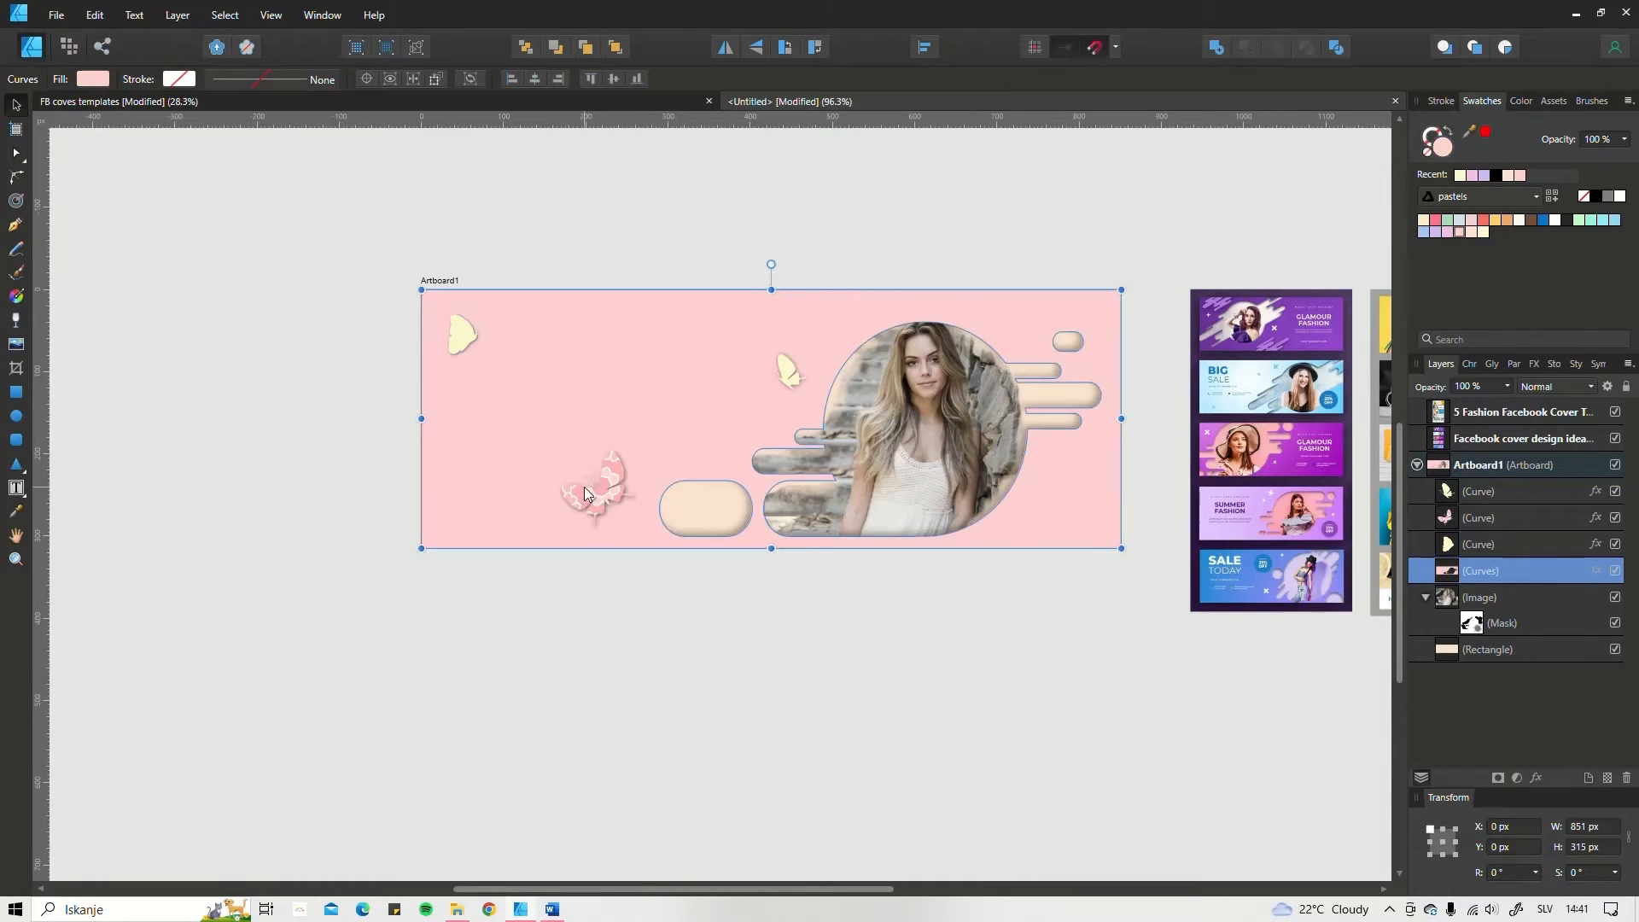
{"action": "left_click", "coordinate": [16, 296]}
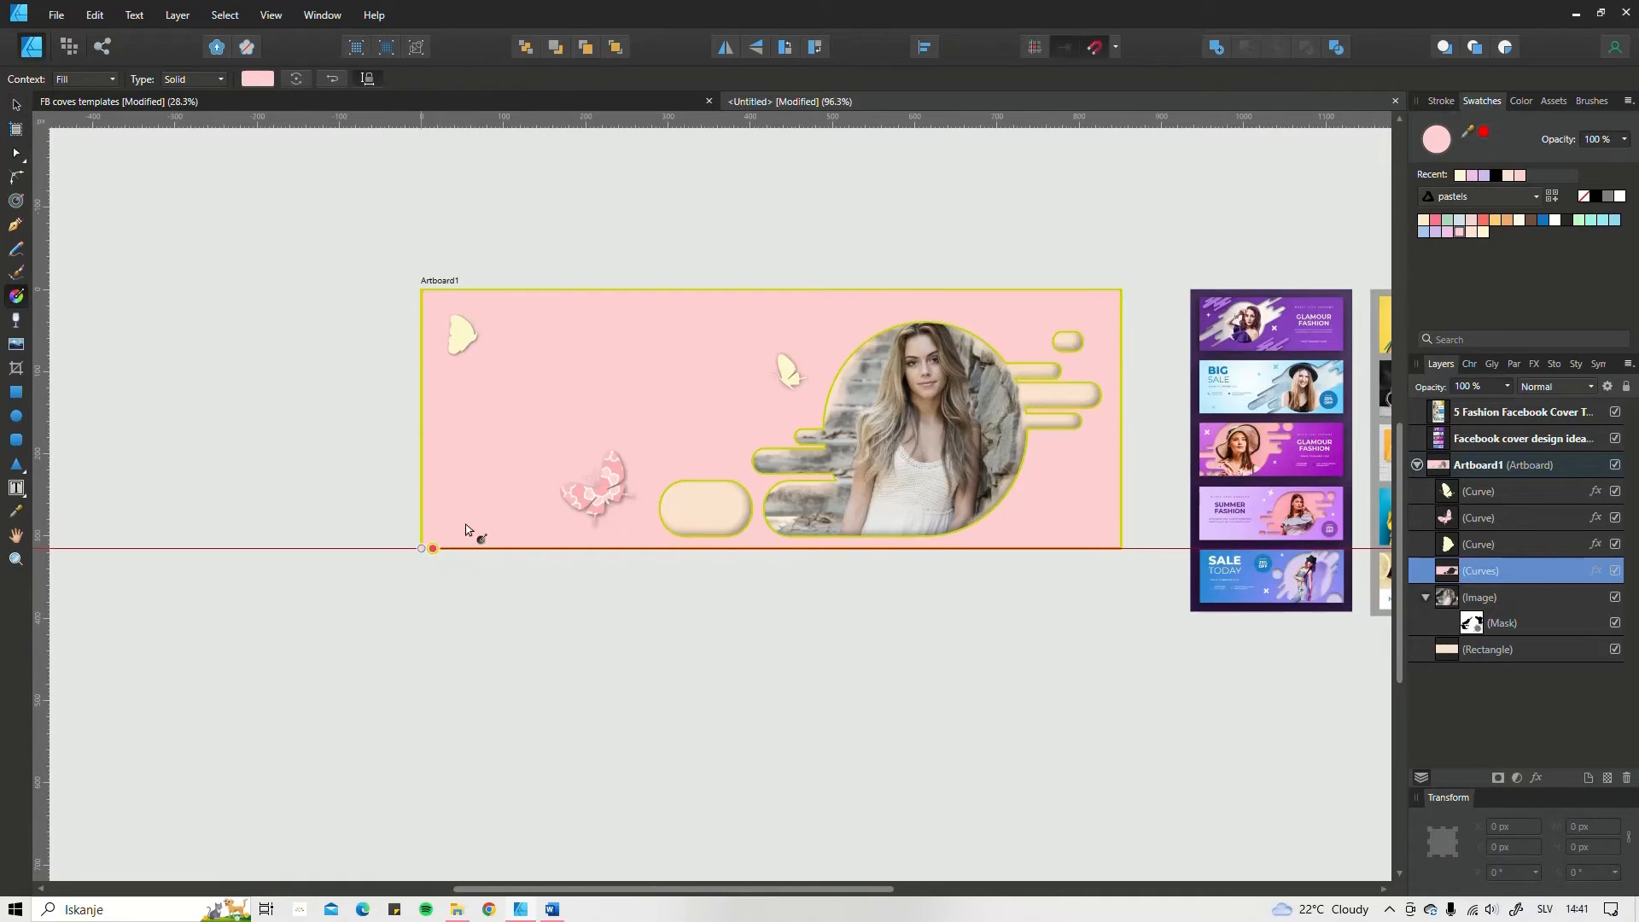
{"action": "left_click_drag", "start_coordinate": [421, 548], "coordinate": [1122, 290]}
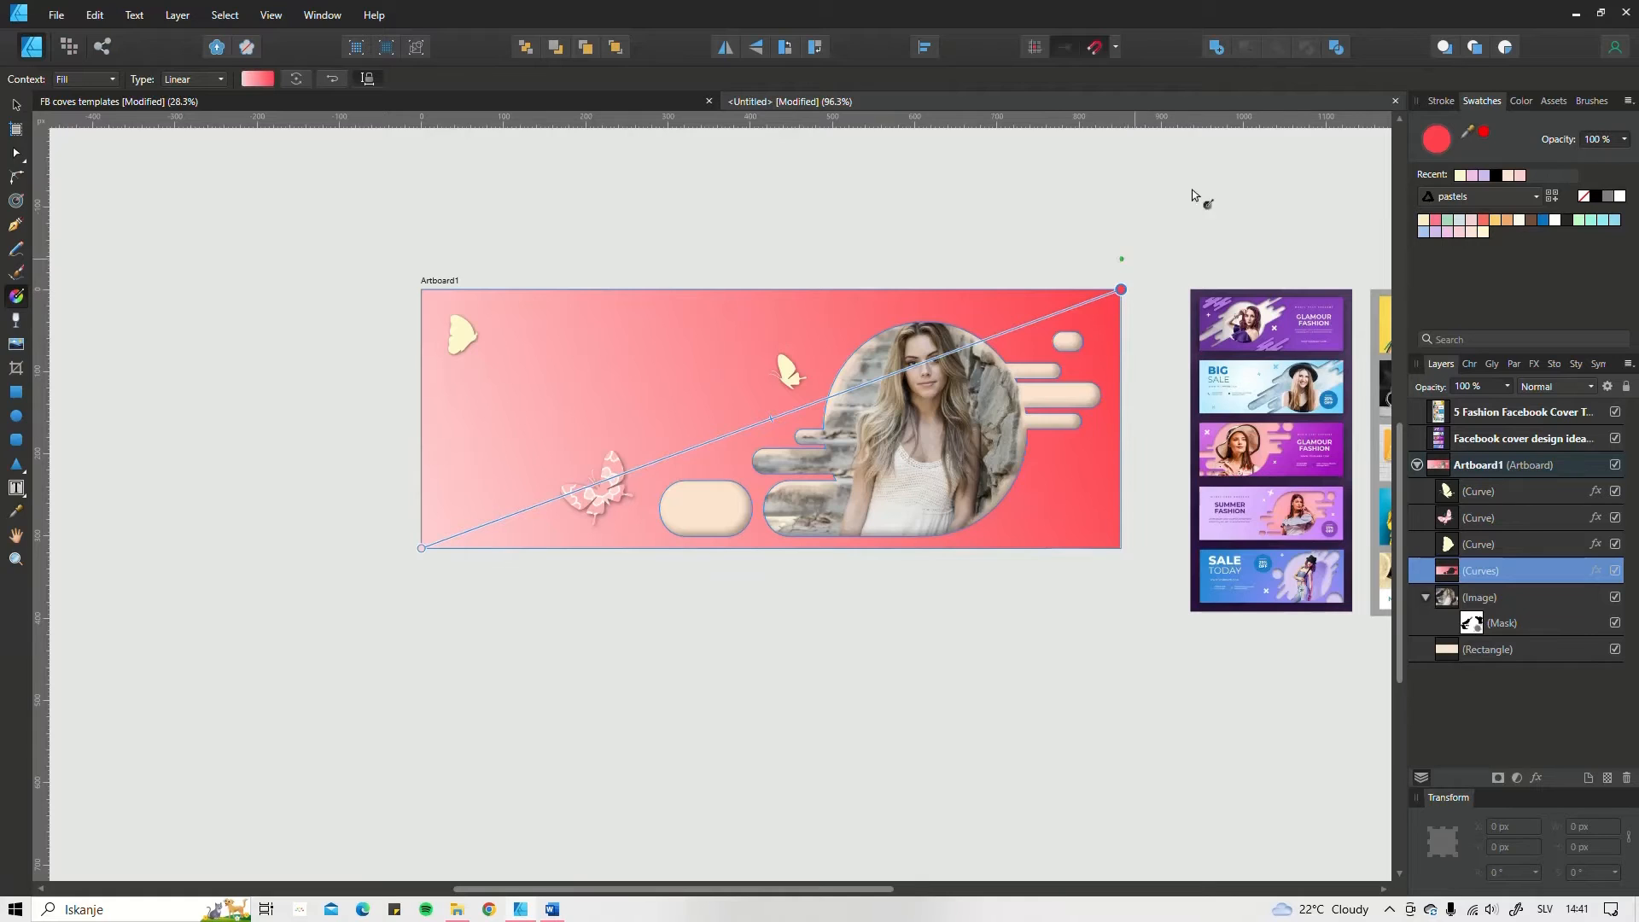
{"action": "left_click", "coordinate": [1457, 233]}
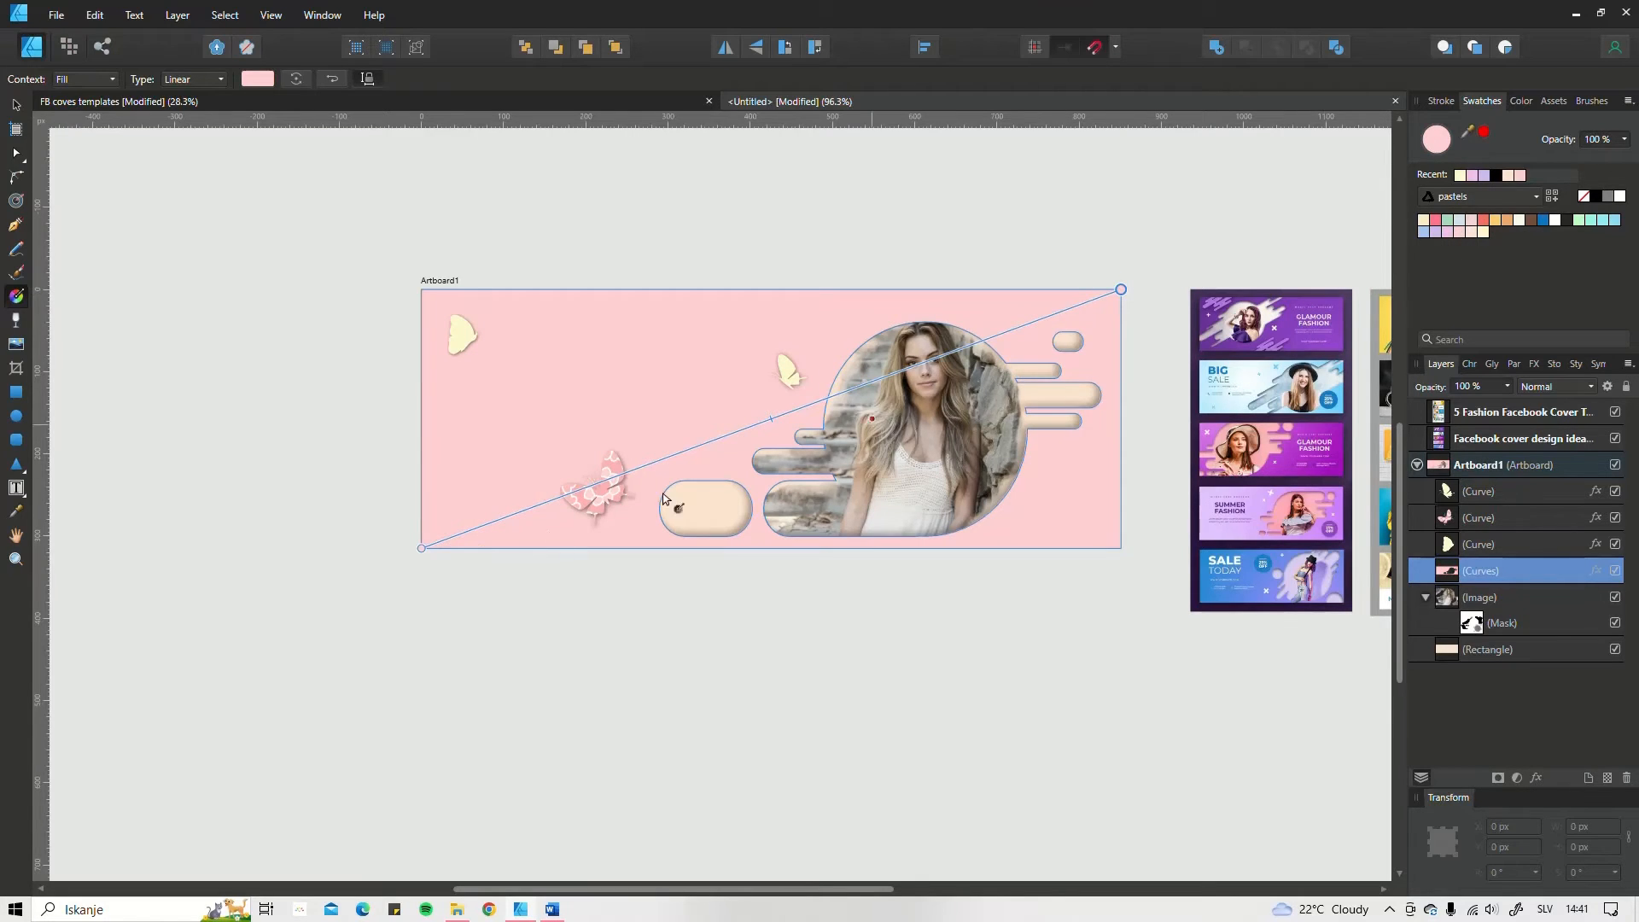
{"action": "left_click", "coordinate": [1474, 236]}
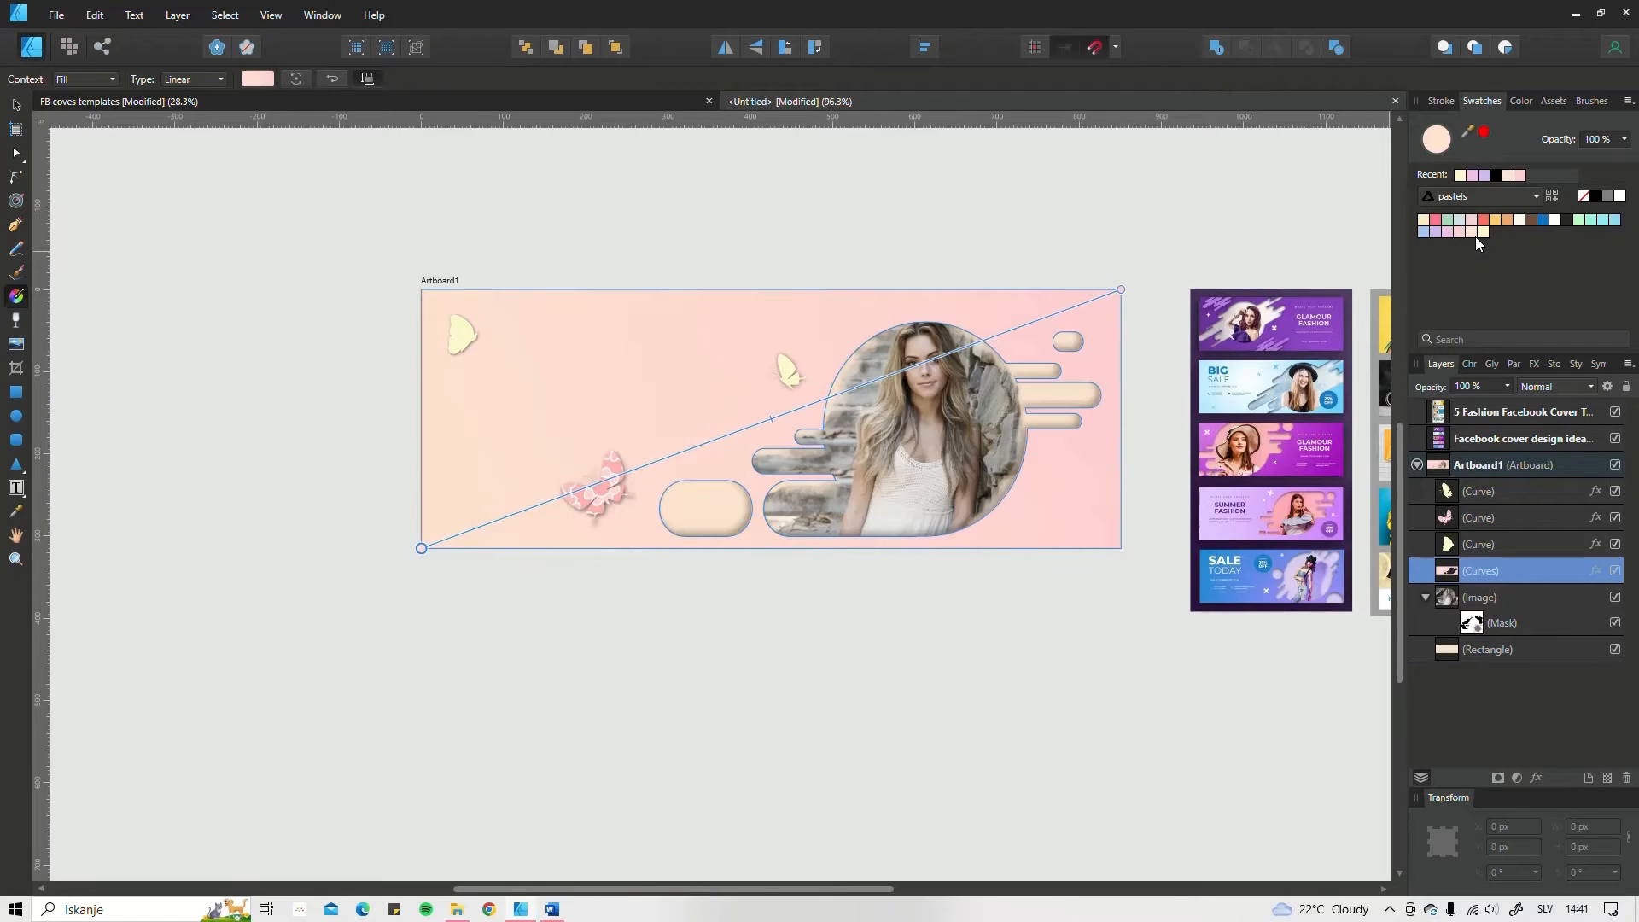
{"action": "left_click", "coordinate": [1483, 233]}
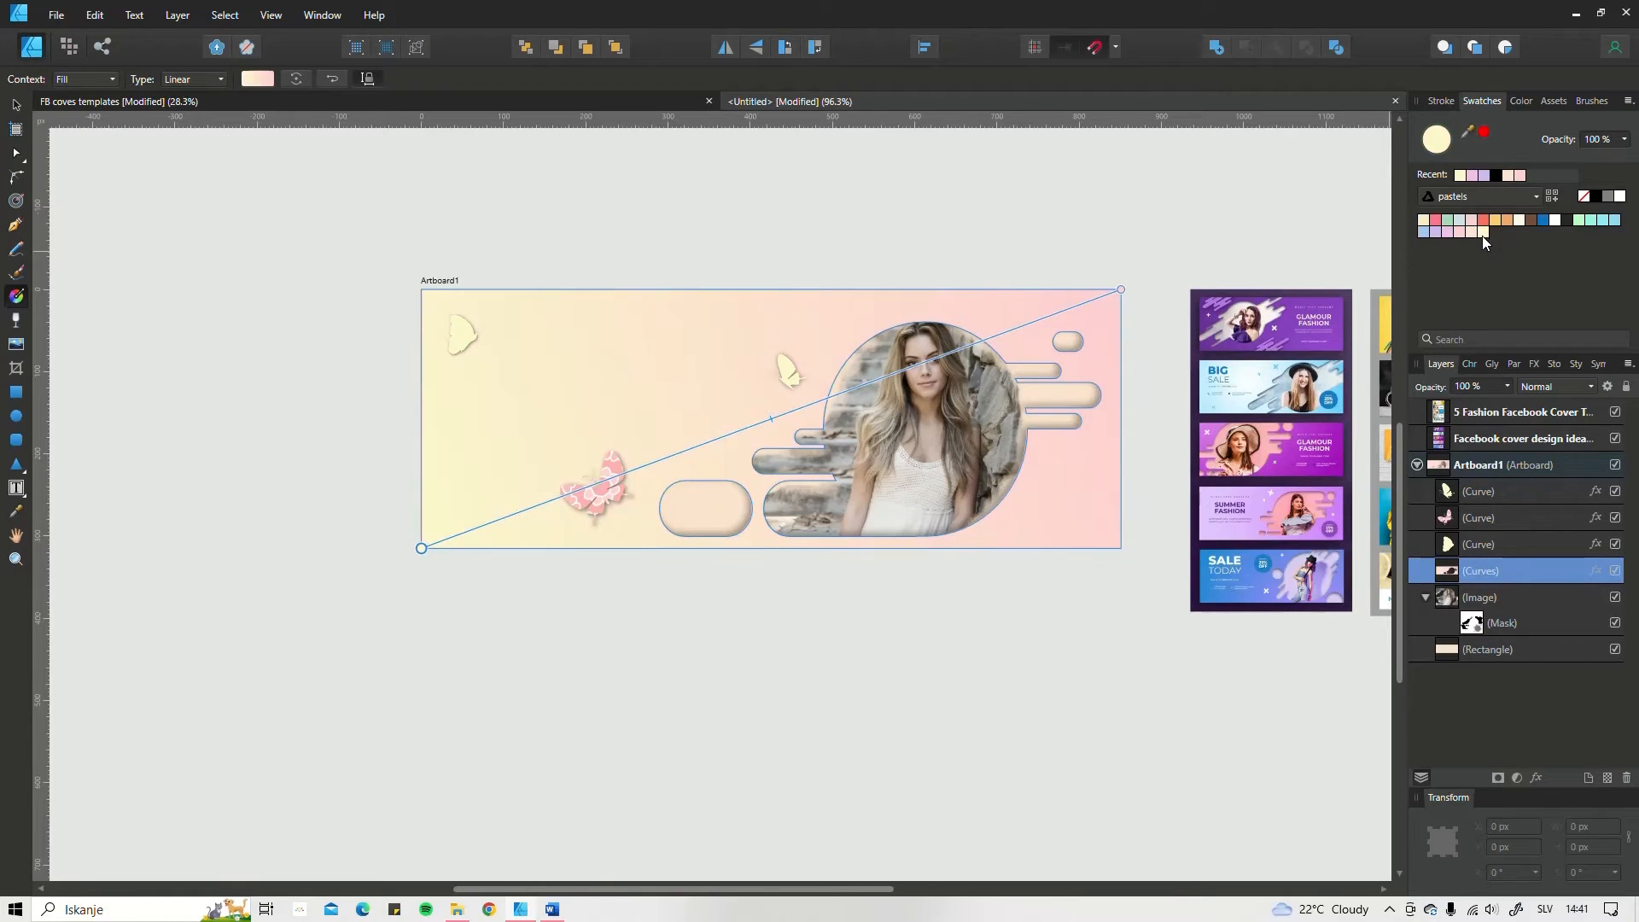
{"action": "left_click", "coordinate": [1583, 222]}
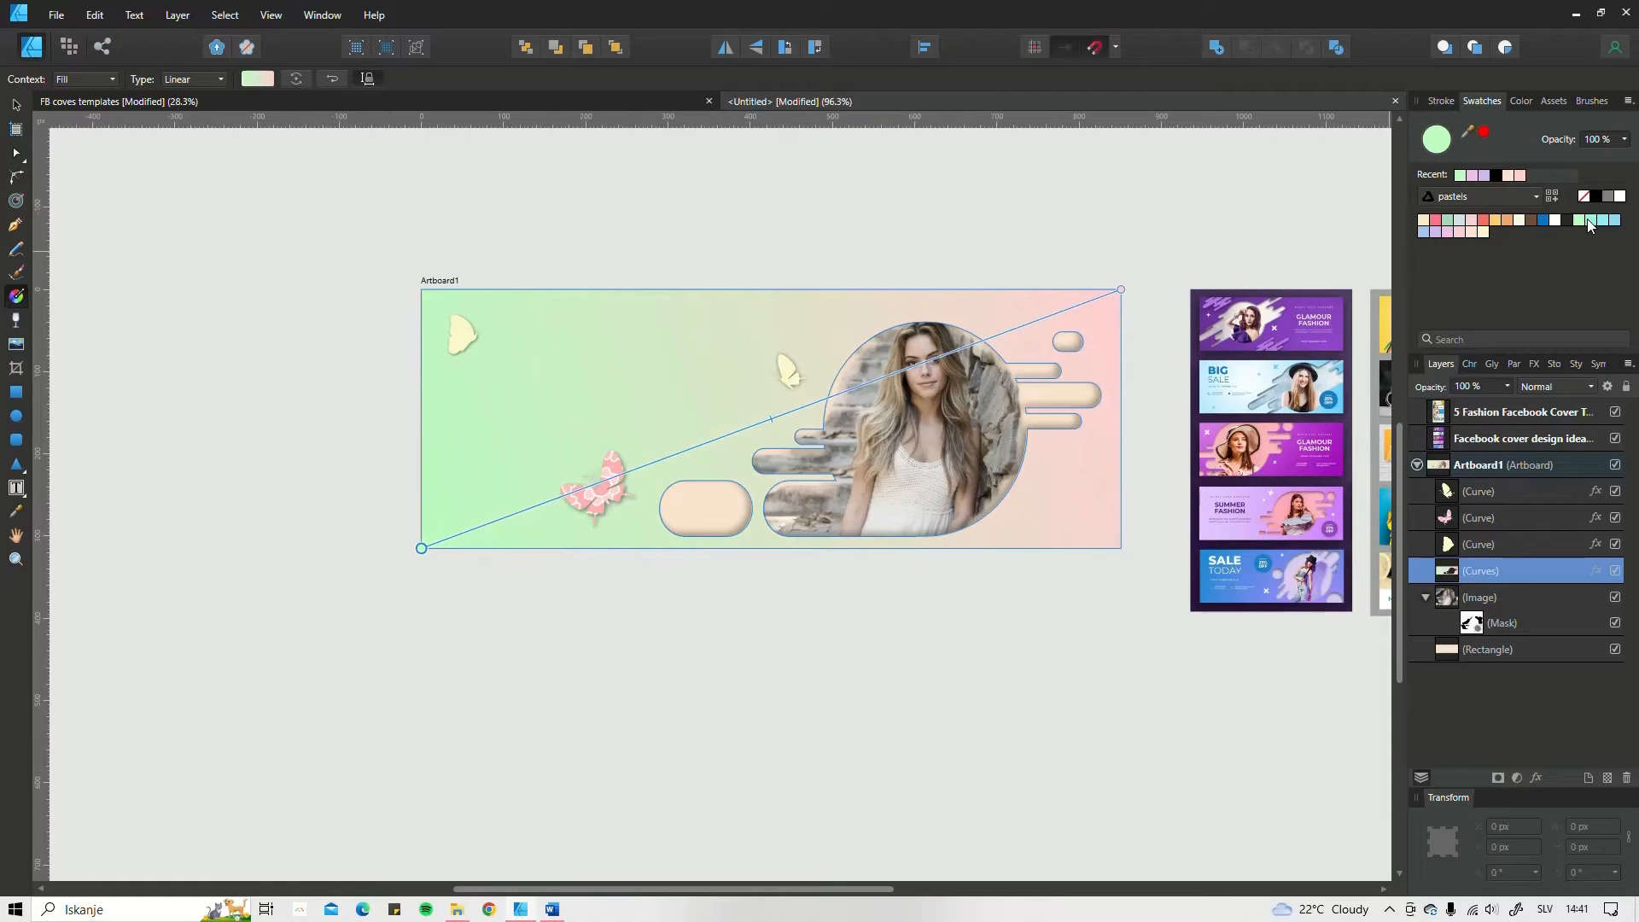
{"action": "left_click", "coordinate": [1590, 222]}
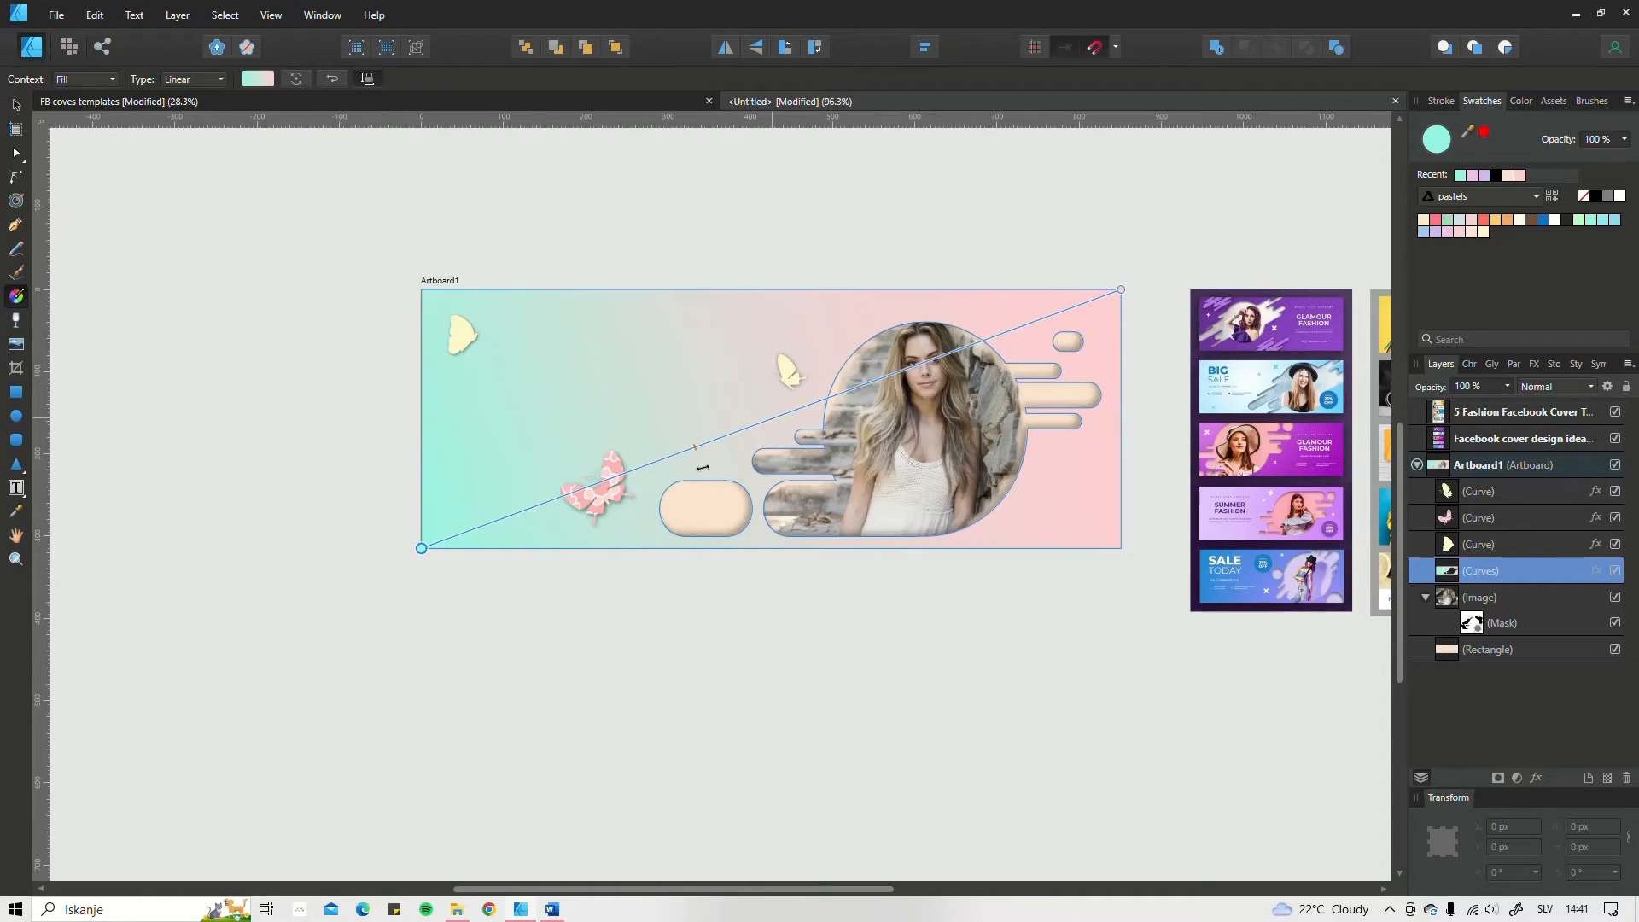
Step: Rotate the butterfly in the artboard's upper-left corner to 29.6° and deselect it
{"action": "left_click", "coordinate": [461, 329]}
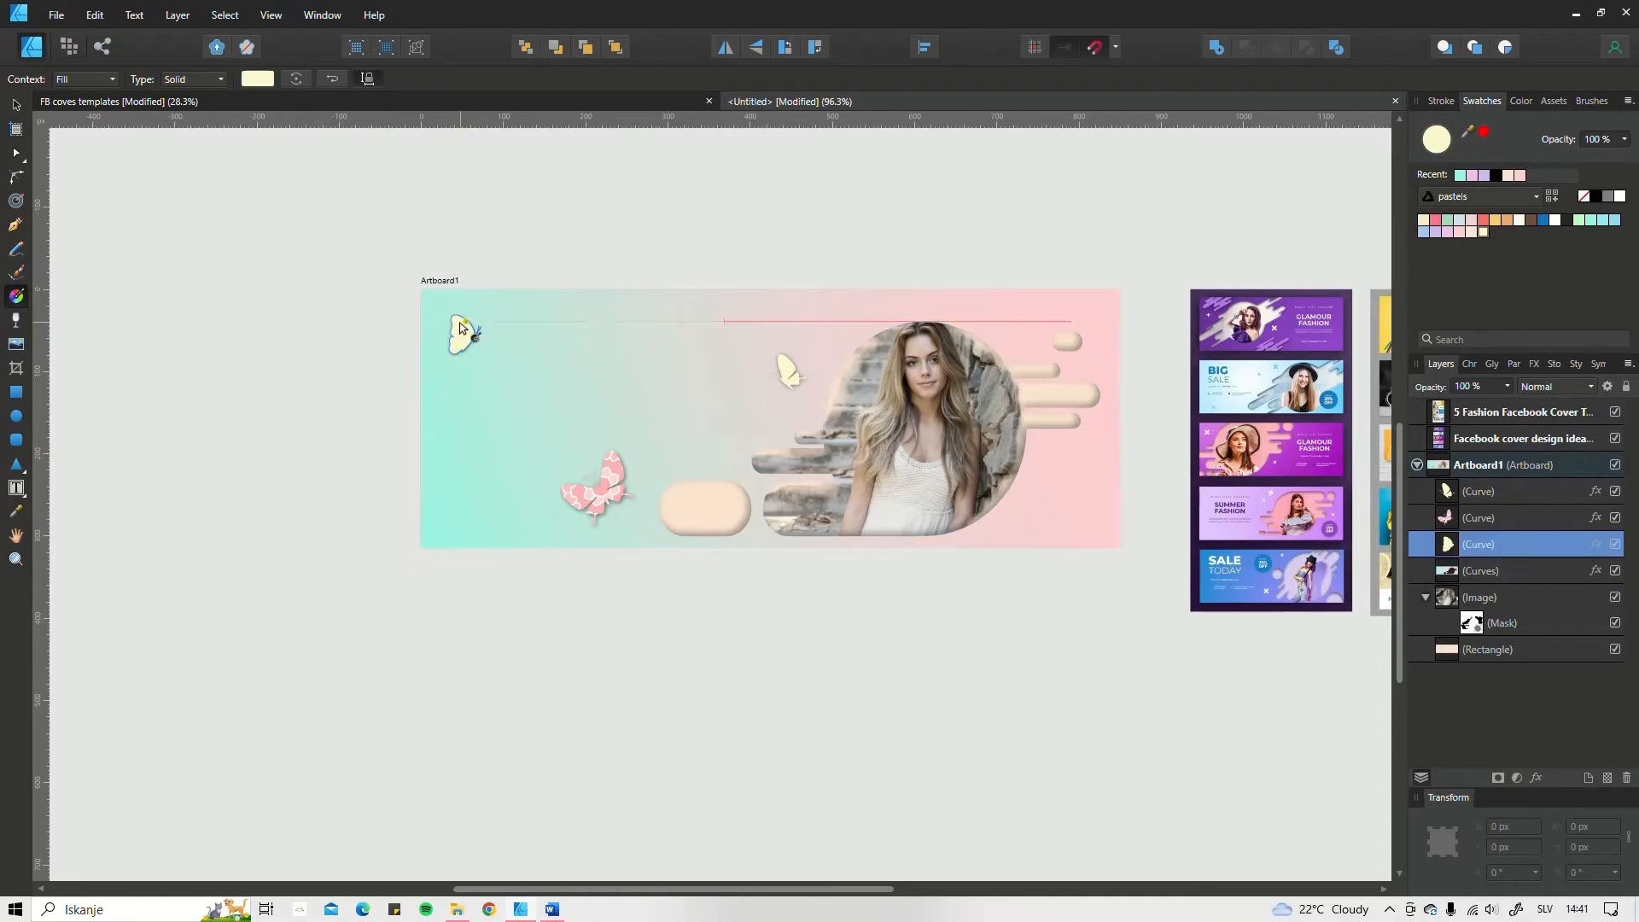
{"action": "left_click", "coordinate": [16, 104]}
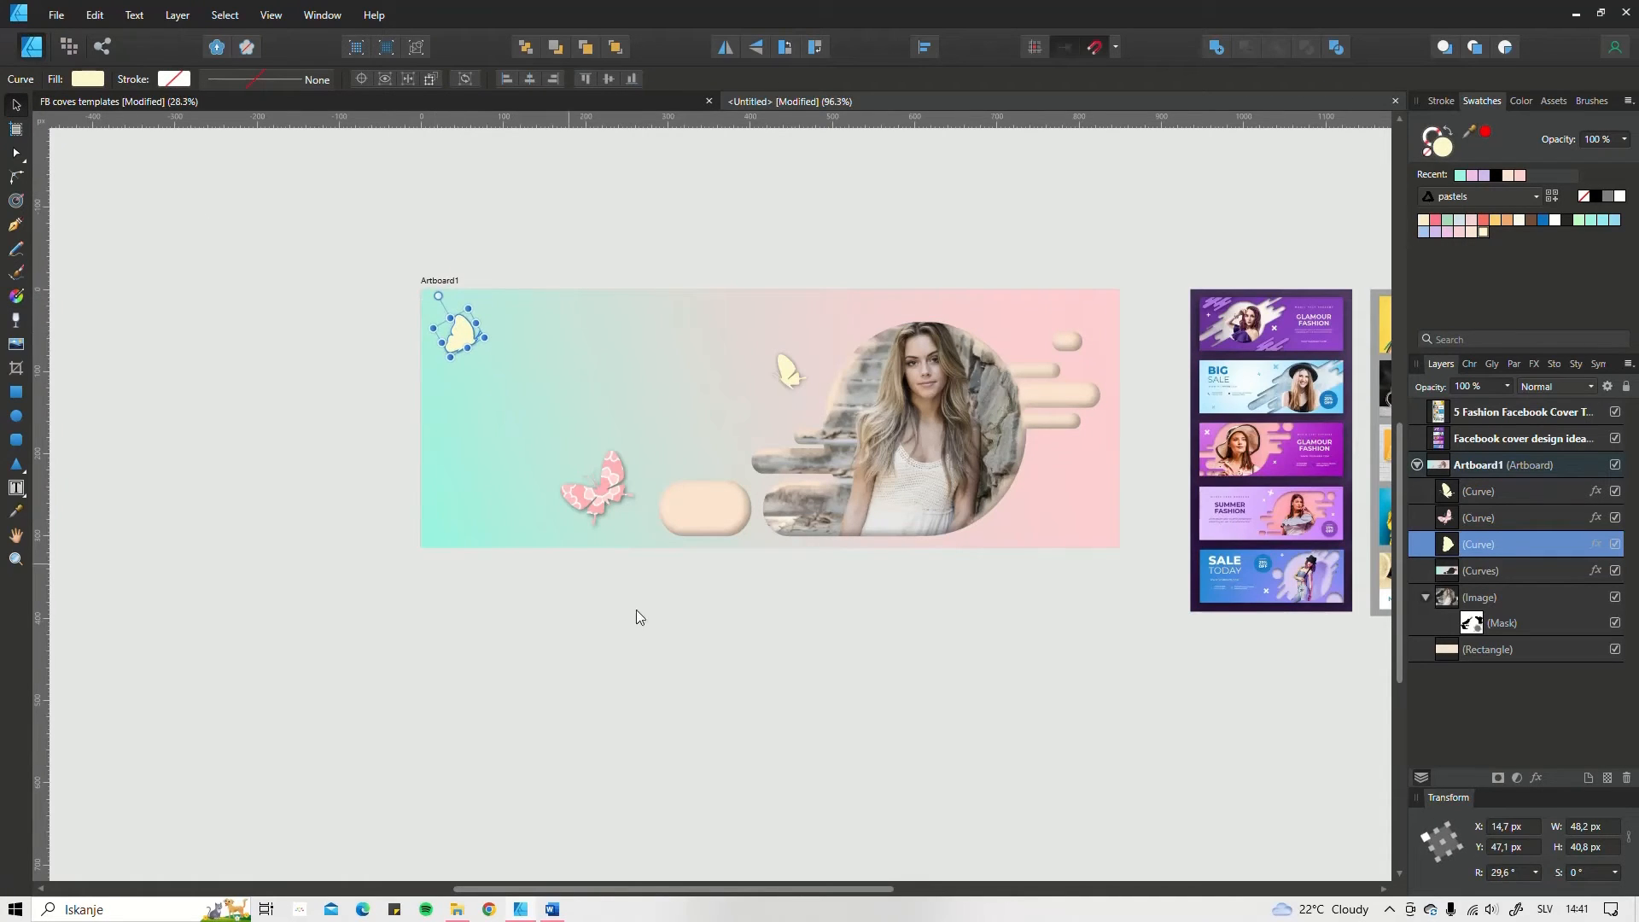
{"action": "left_click", "coordinate": [642, 633]}
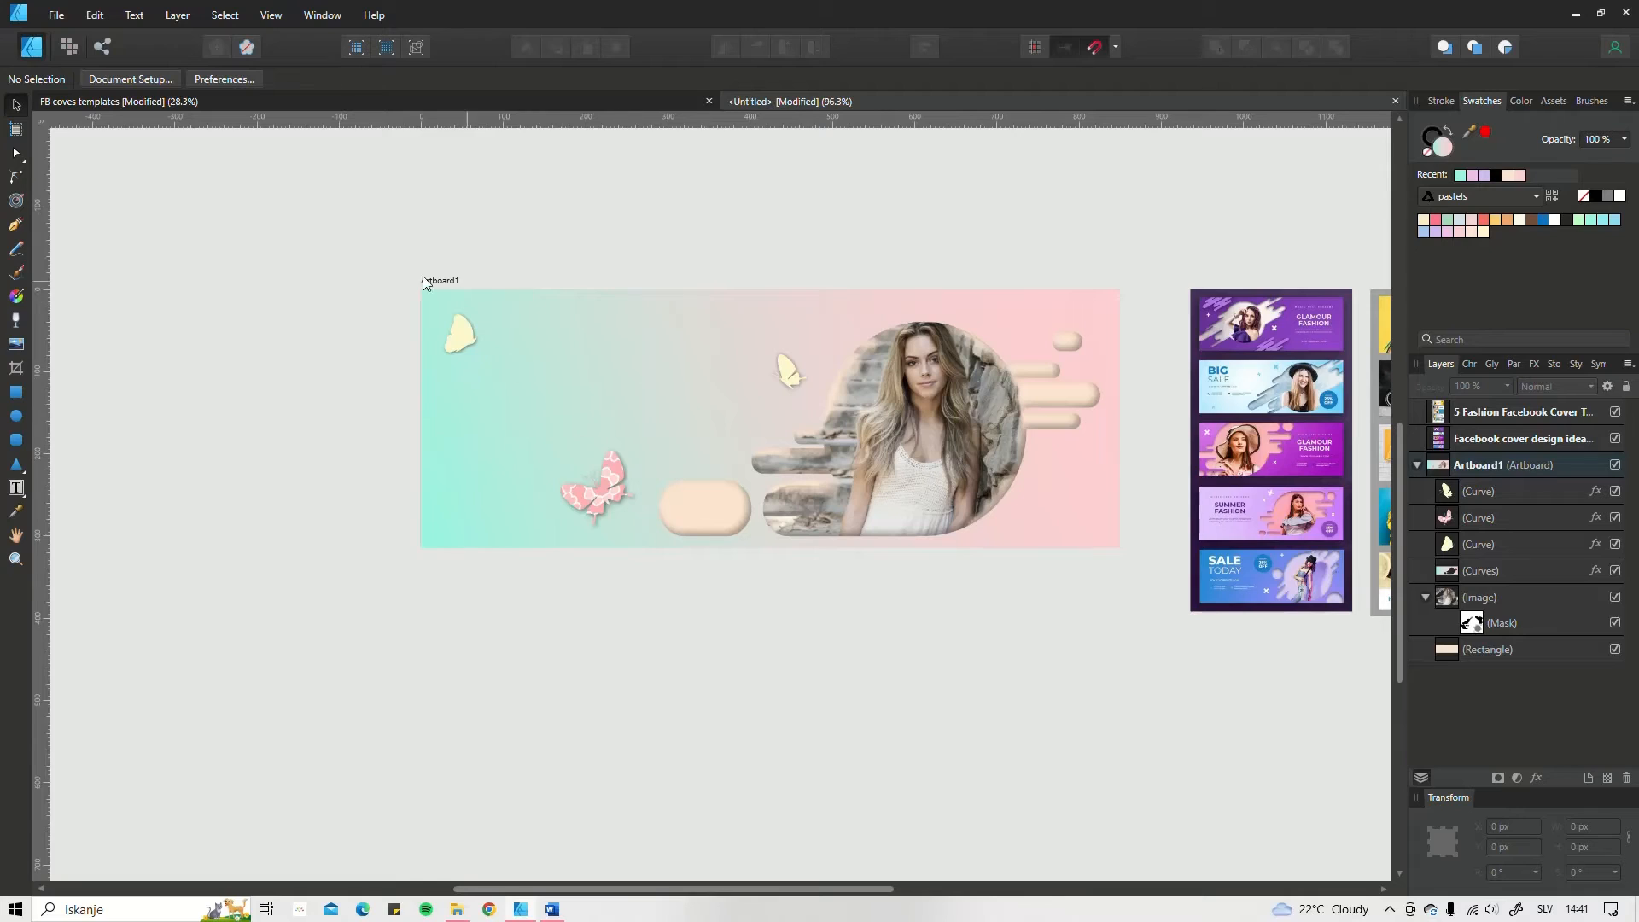
Step: Draw a text frame about 323 × 69 px between the two small butterflies, enter the person's full name, and centre it horizontally and vertically
{"action": "left_click", "coordinate": [16, 493]}
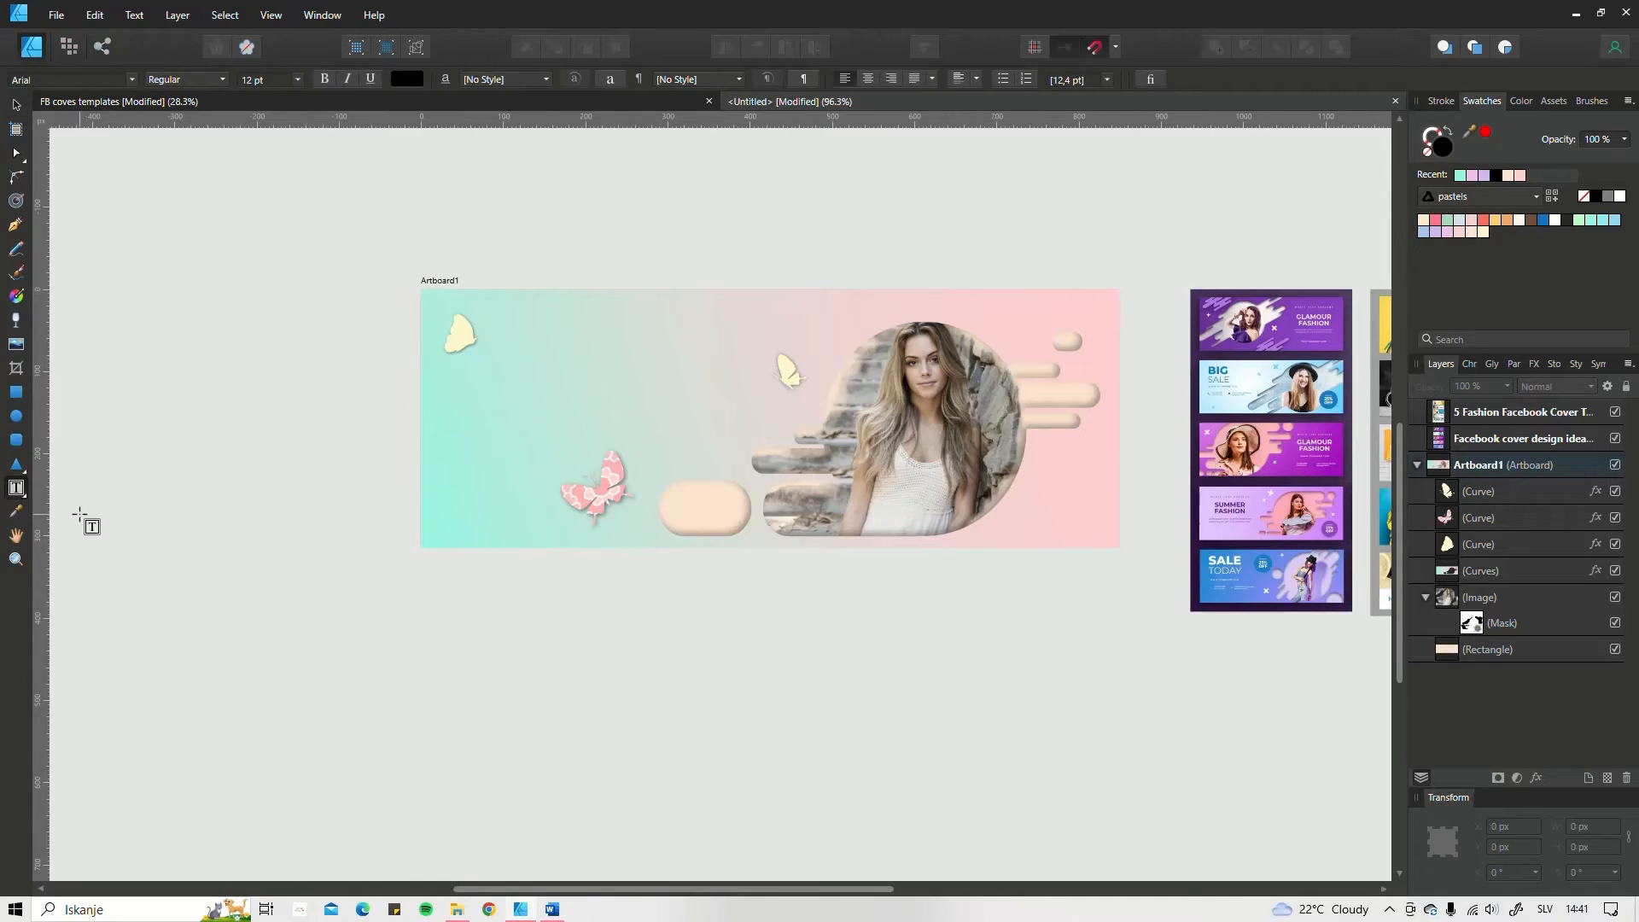
{"action": "left_click", "coordinate": [25, 503]}
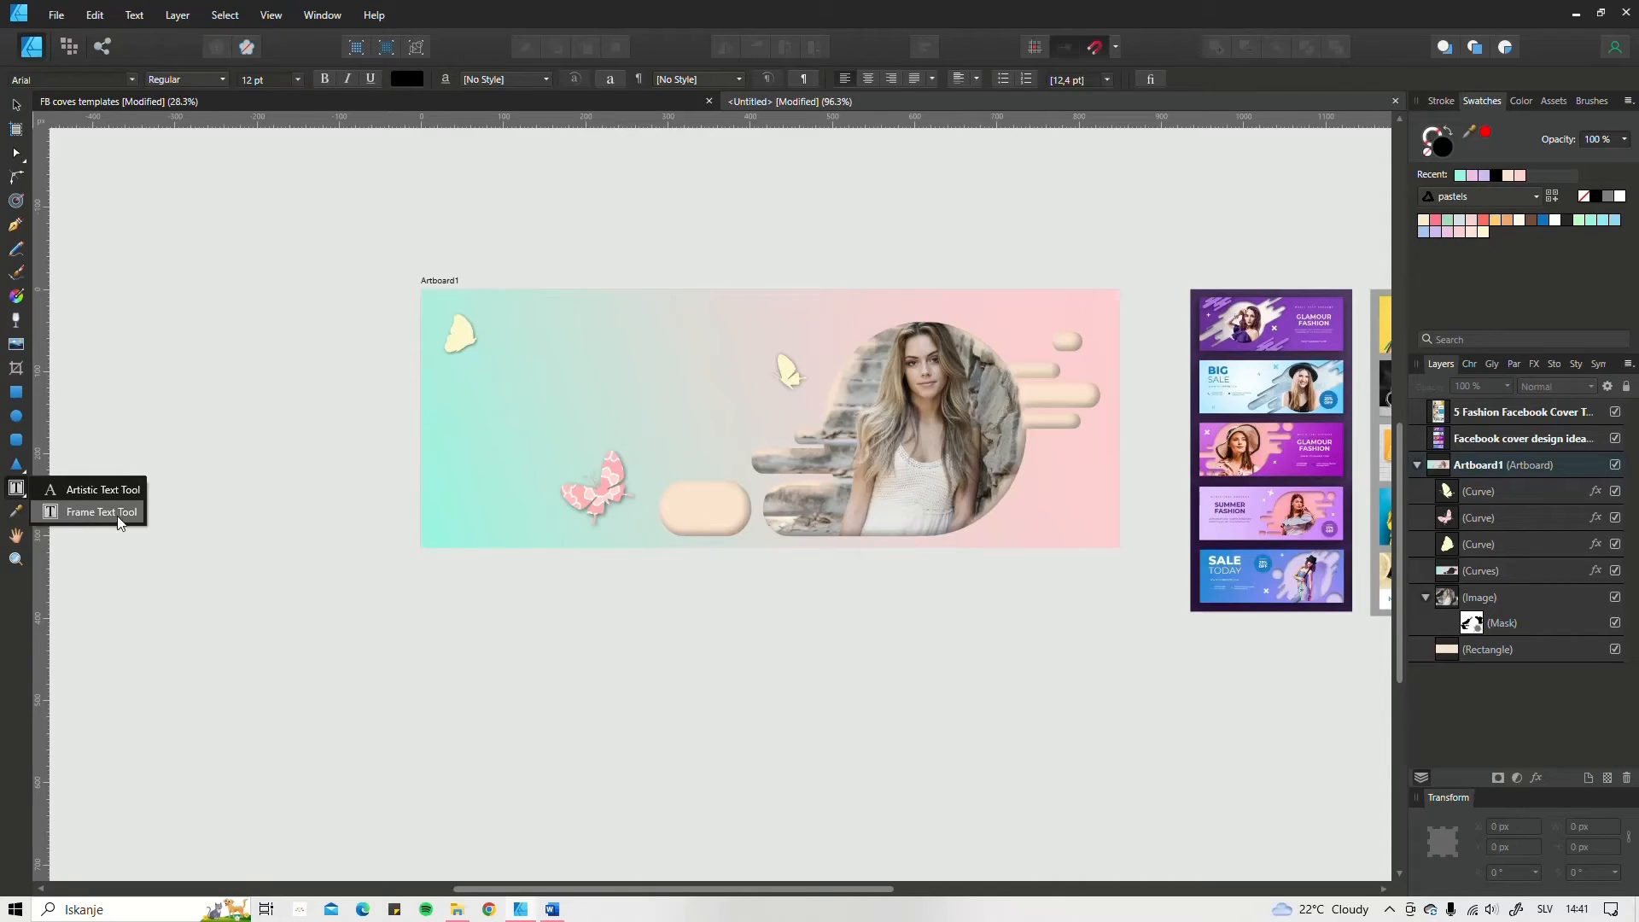
{"action": "left_click", "coordinate": [90, 512]}
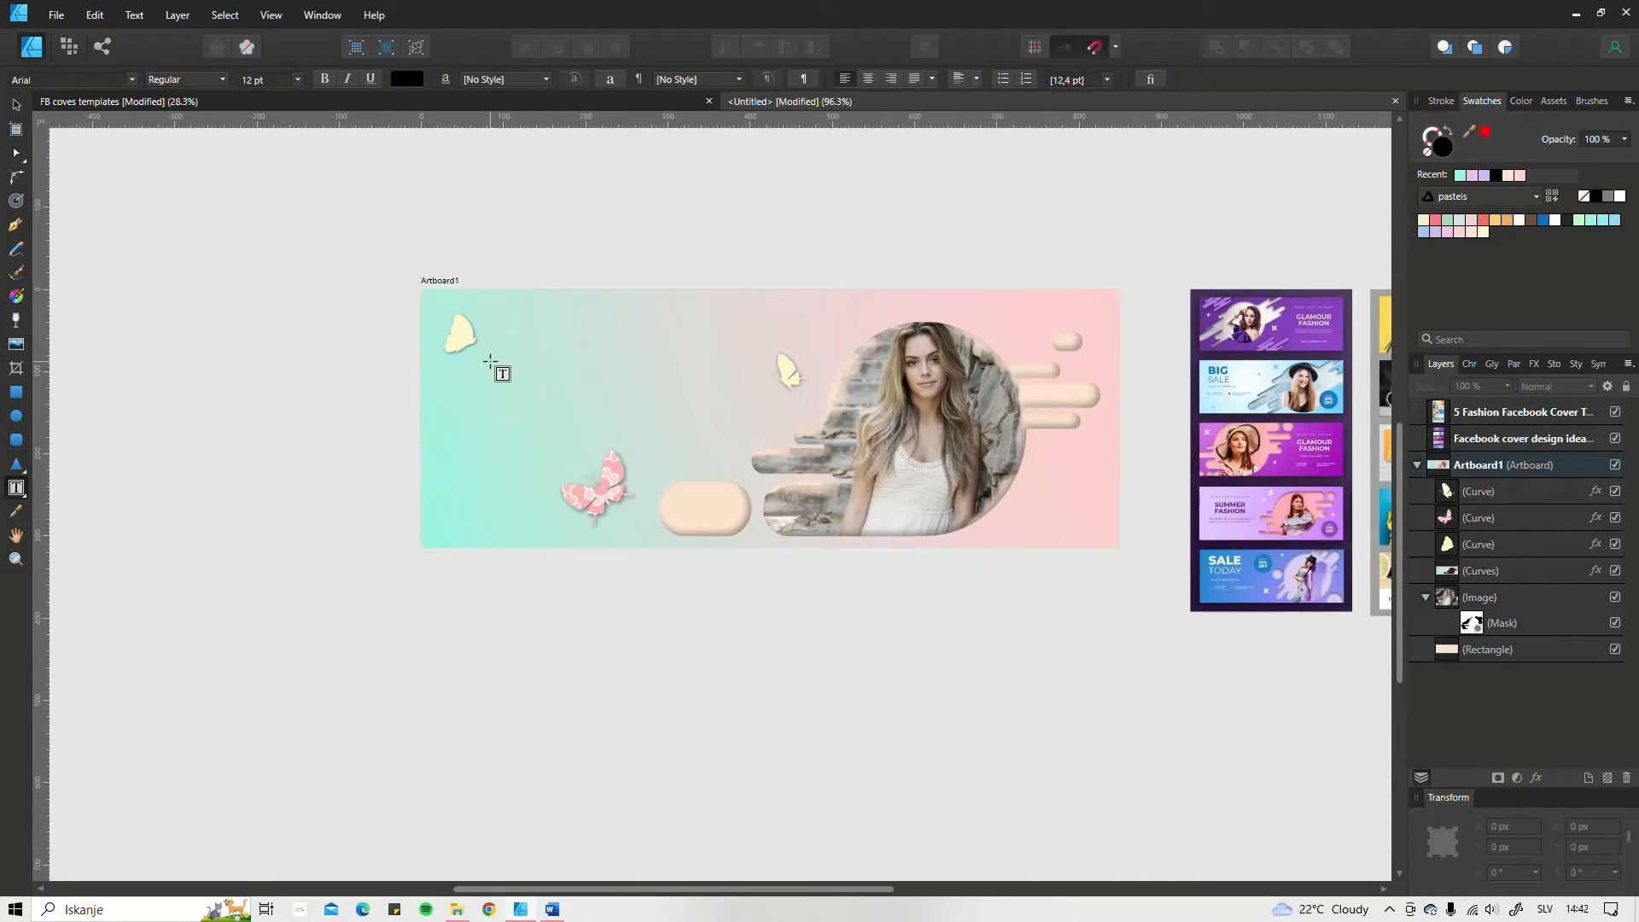
{"action": "left_click_drag", "start_coordinate": [493, 363], "coordinate": [760, 418]}
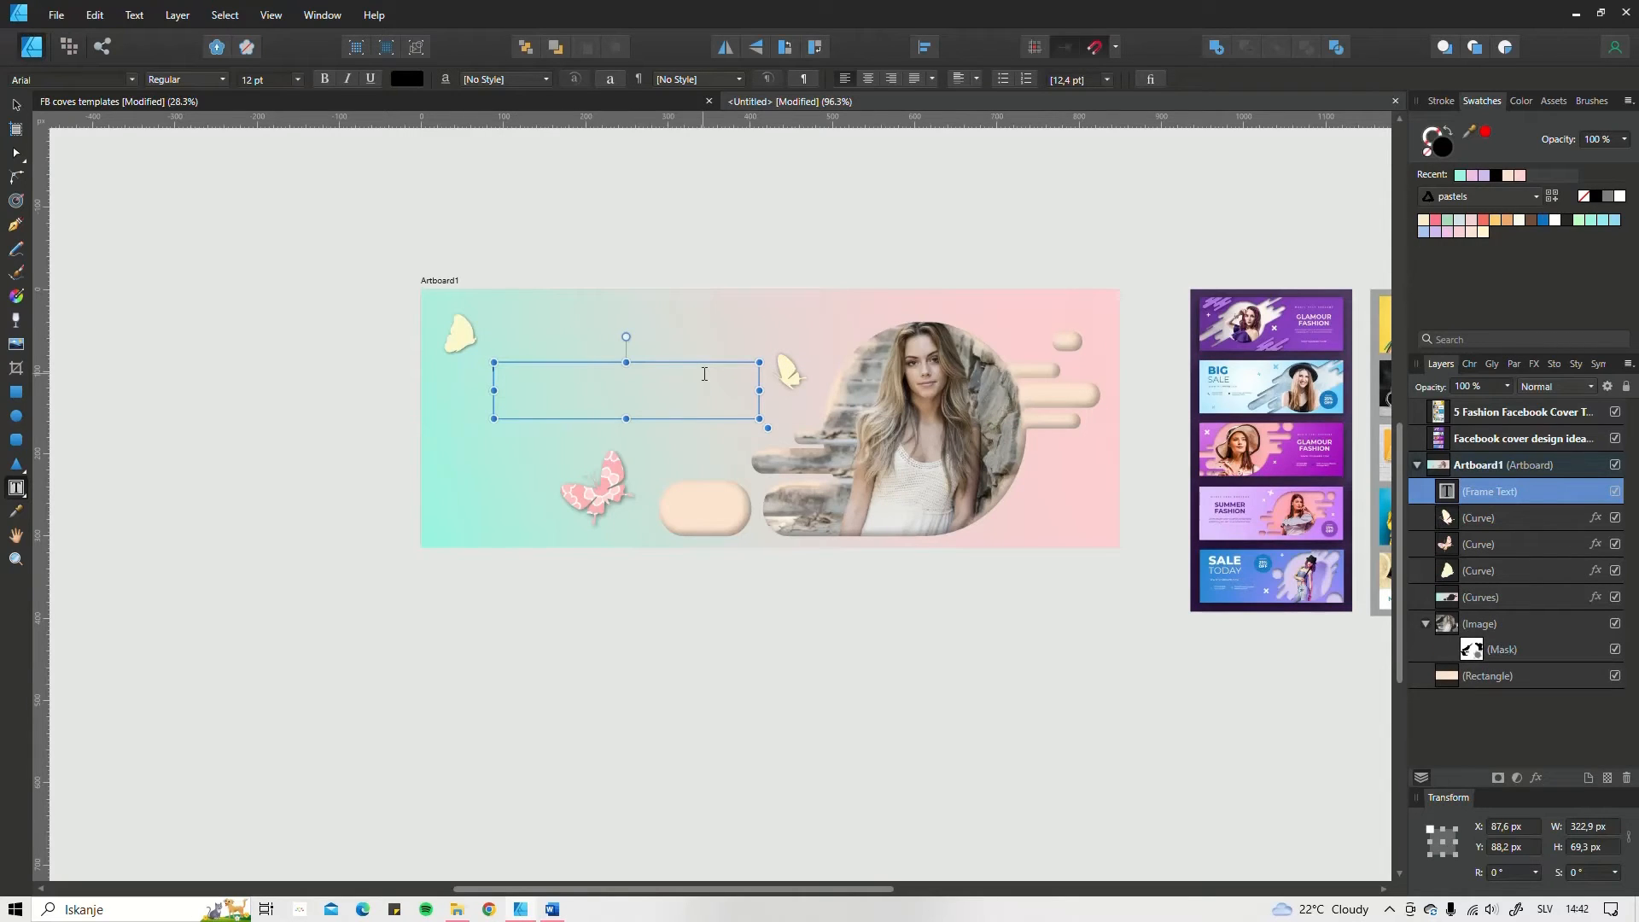
{"action": "type", "text": "Mm"}
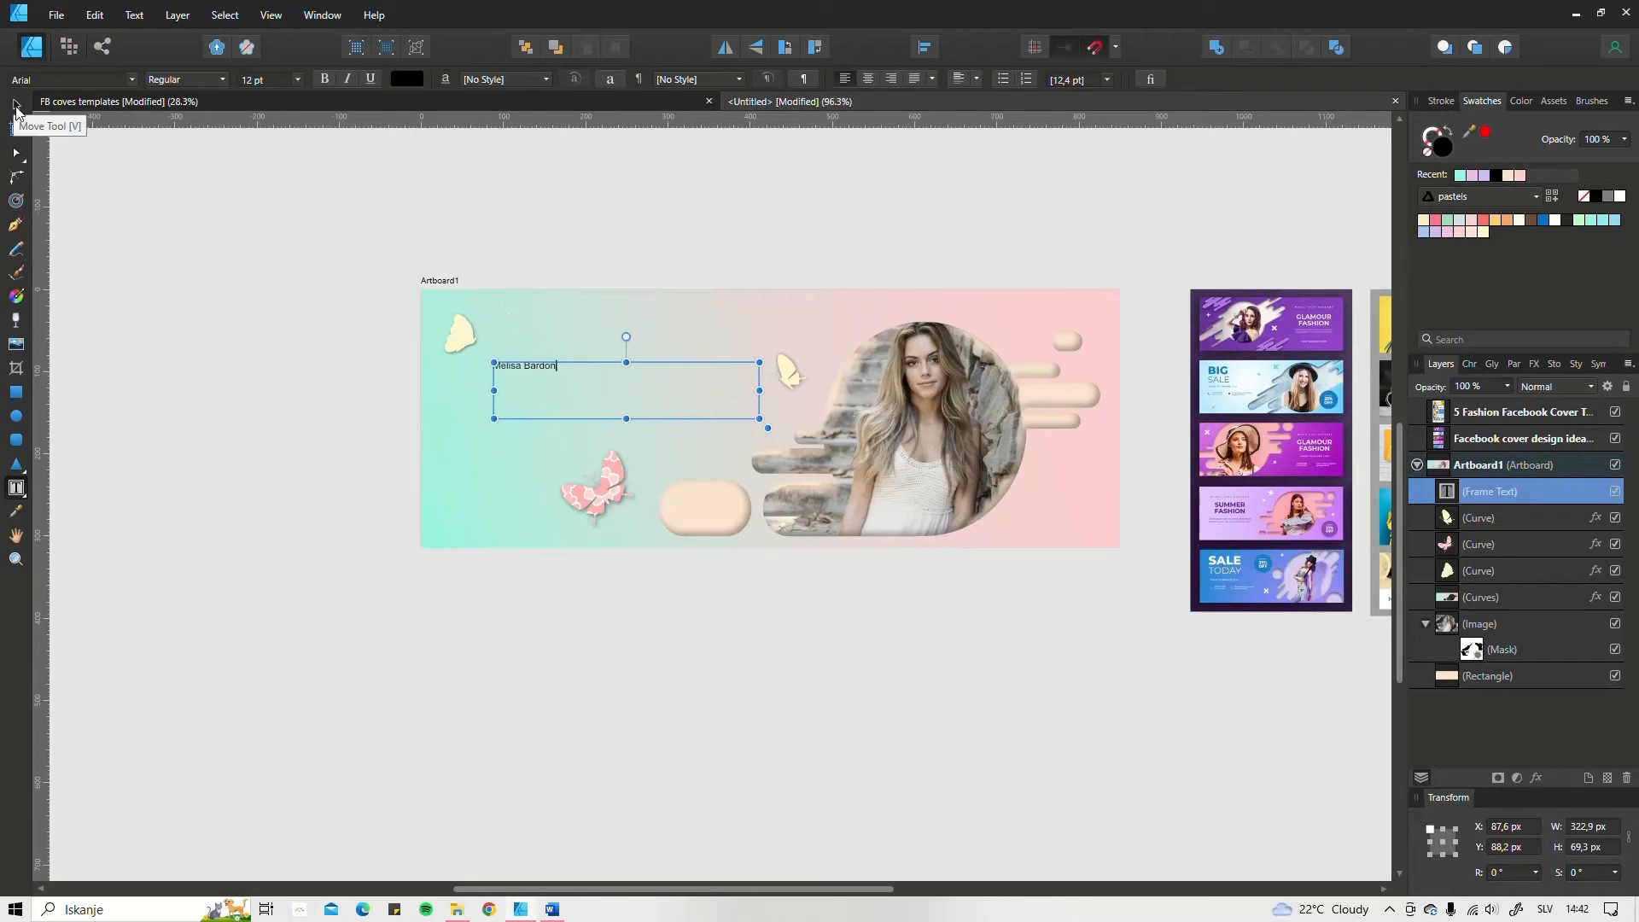
{"action": "left_click", "coordinate": [16, 105]}
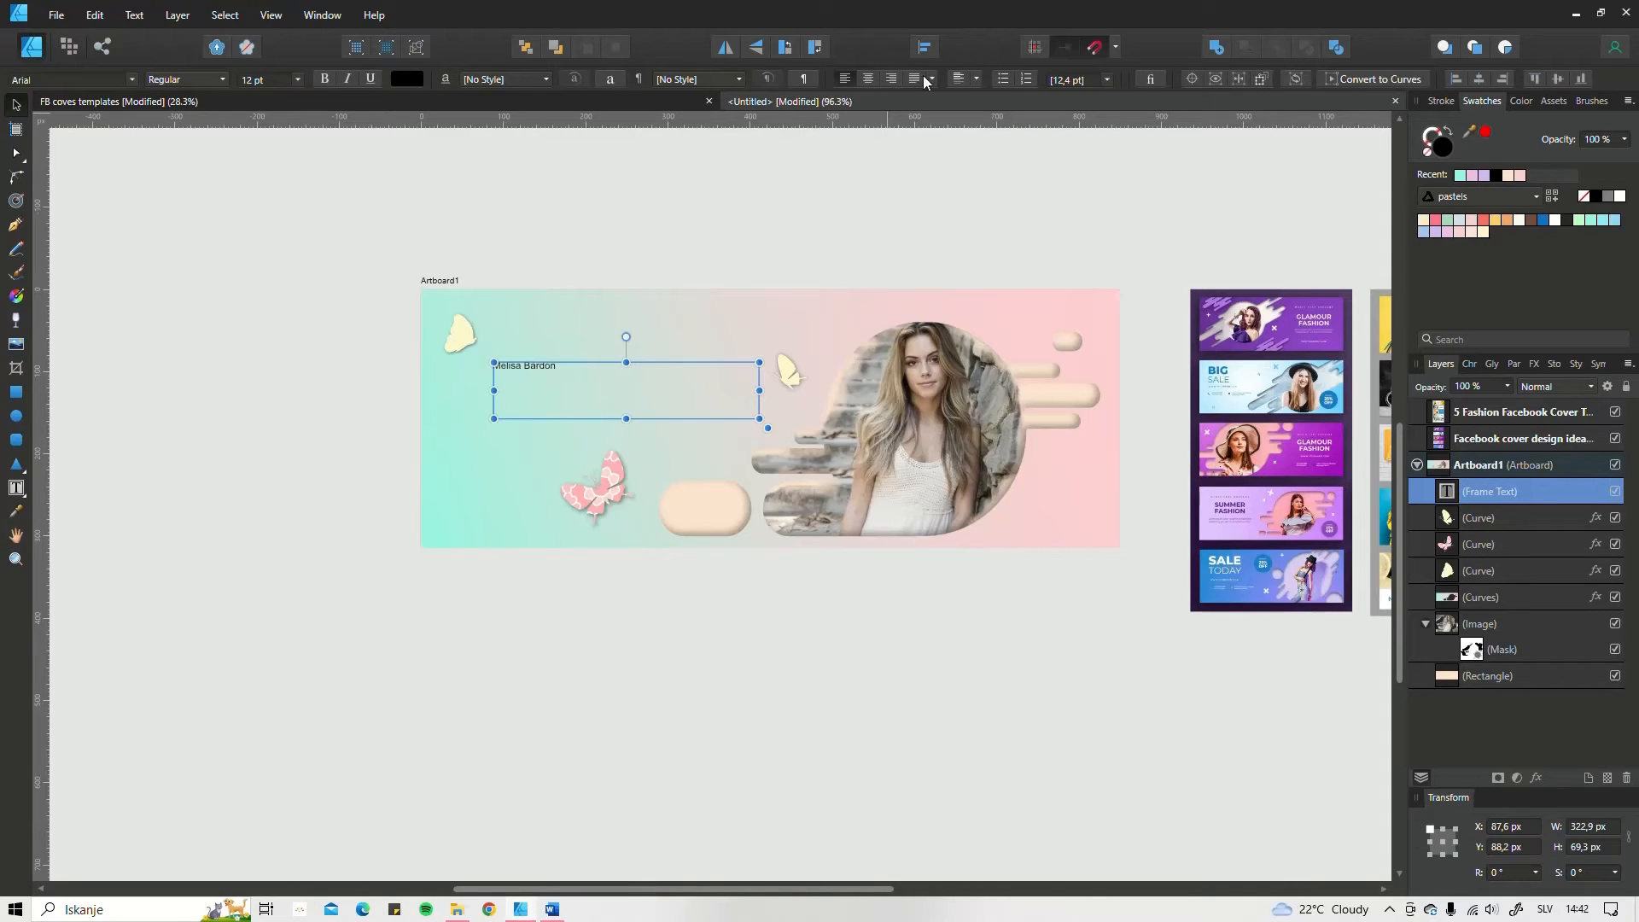
{"action": "left_click", "coordinate": [868, 78]}
{"action": "left_click", "coordinate": [958, 79]}
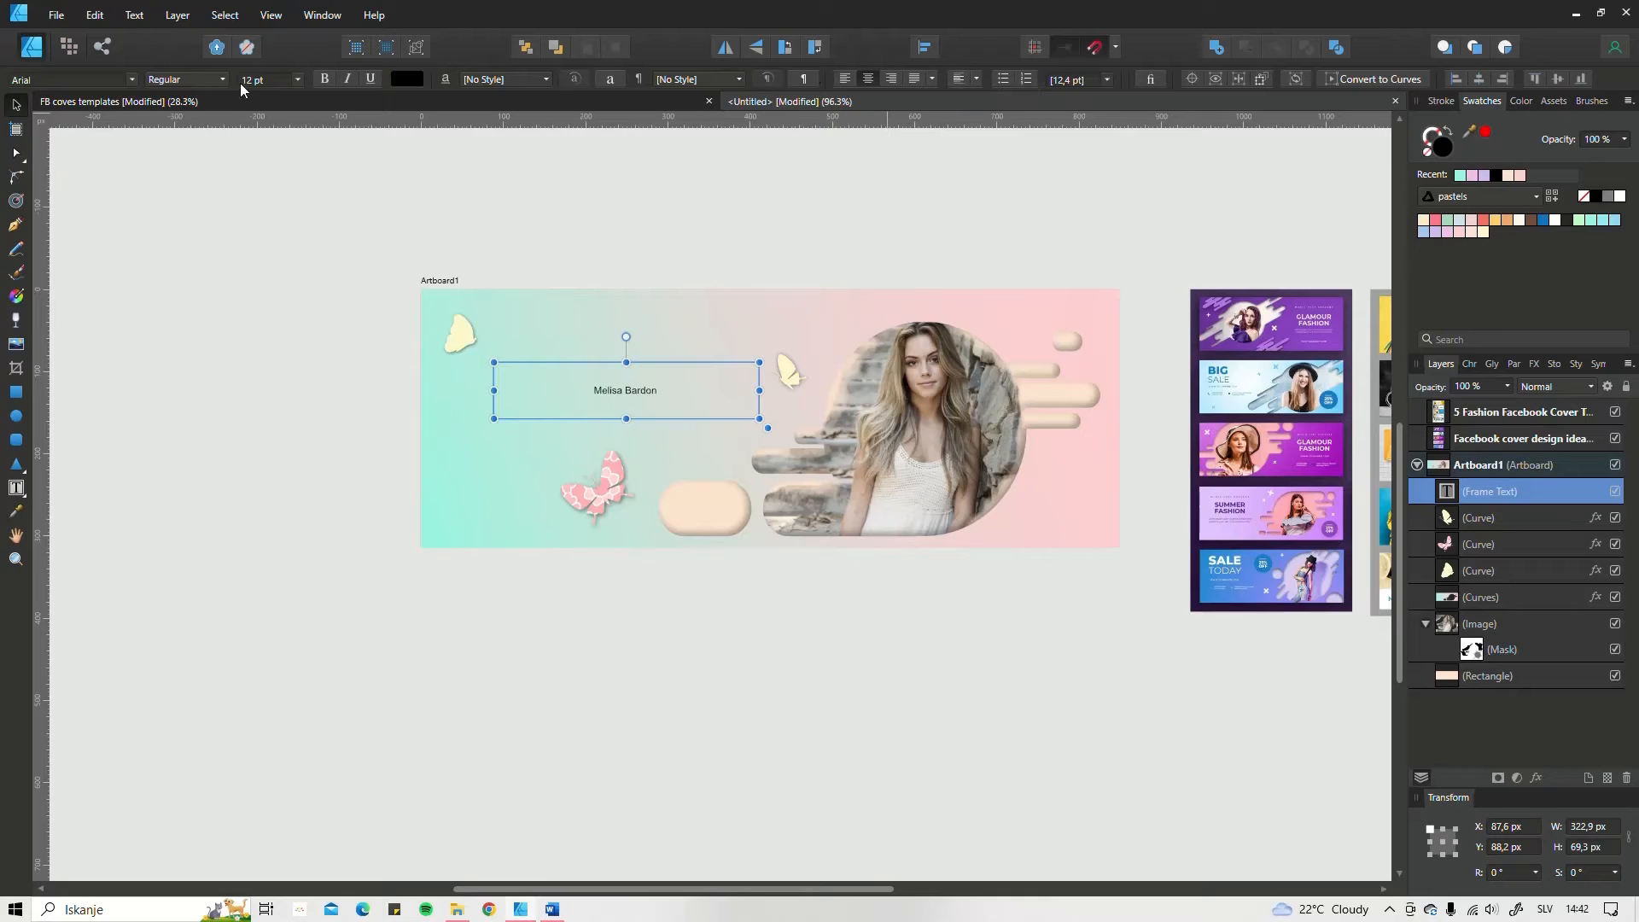
Step: Set the name text's font to Blusher Script
{"action": "left_click", "coordinate": [1474, 367]}
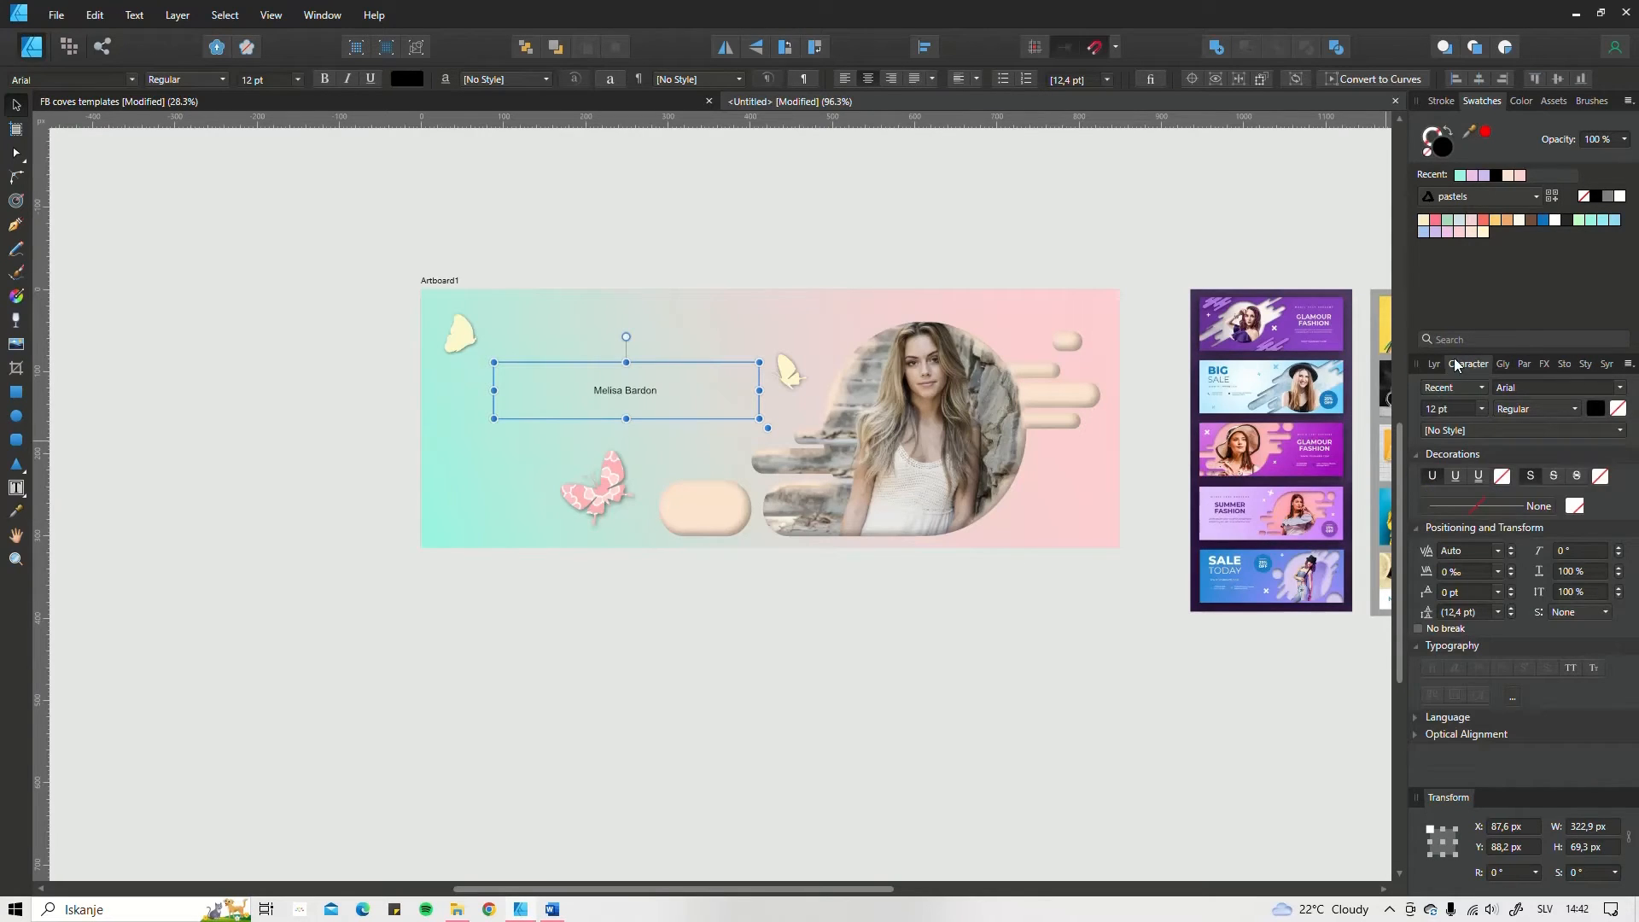
{"action": "left_click", "coordinate": [1503, 366]}
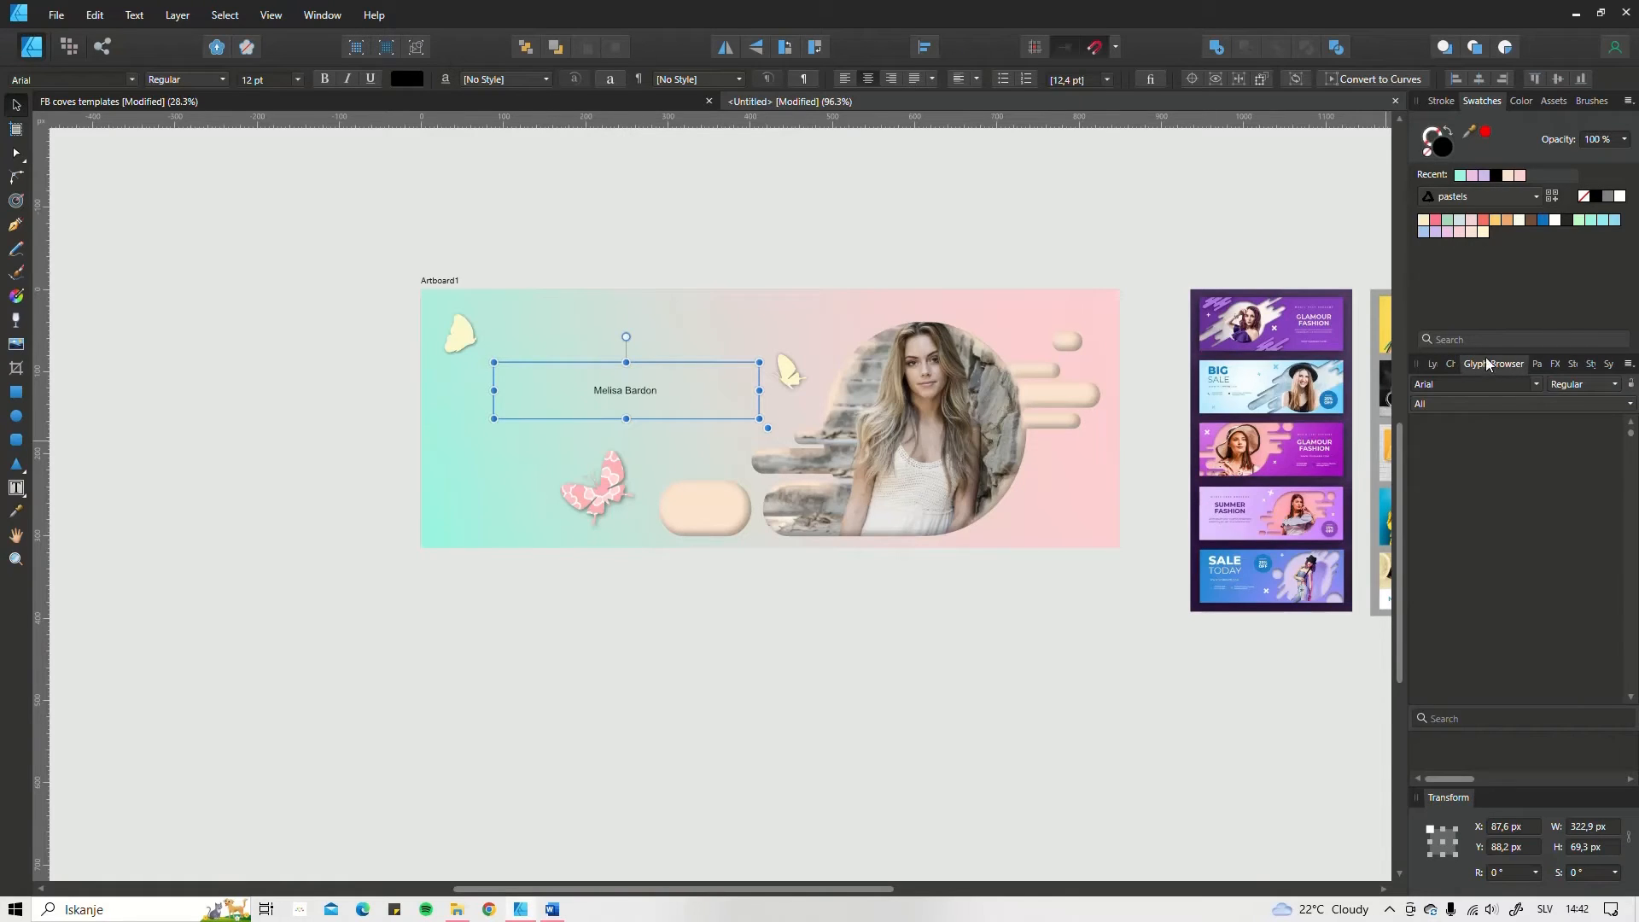
{"action": "left_click", "coordinate": [1452, 366]}
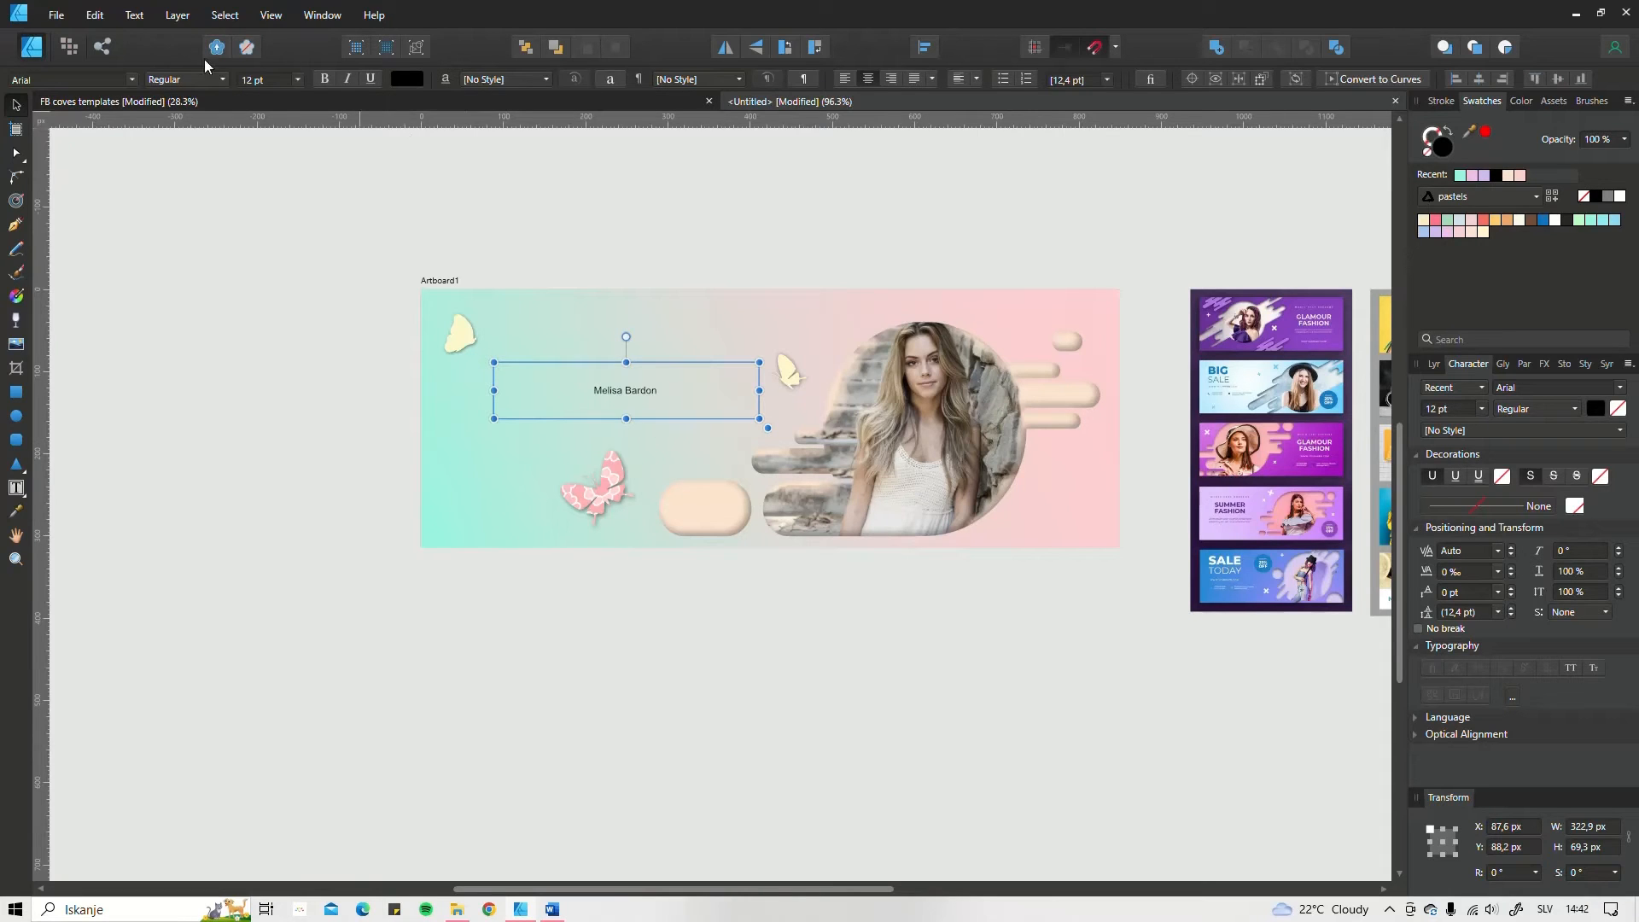
{"action": "left_click", "coordinate": [82, 80]}
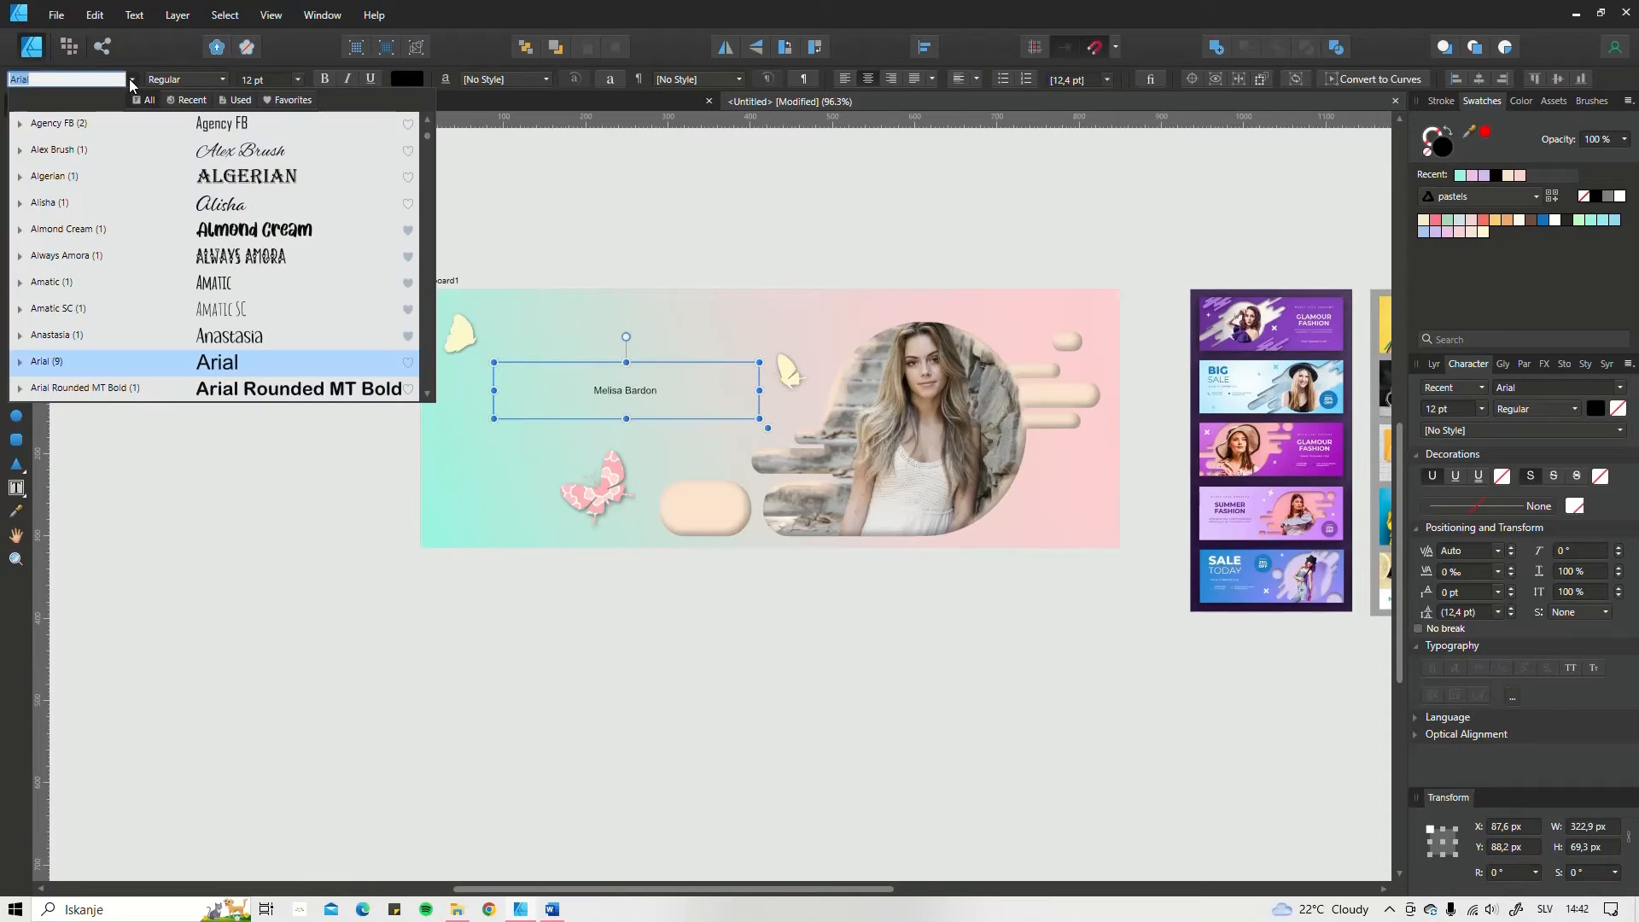
{"action": "scroll", "coordinate": [270, 310], "scroll_direction": "down", "scroll_amount": 5}
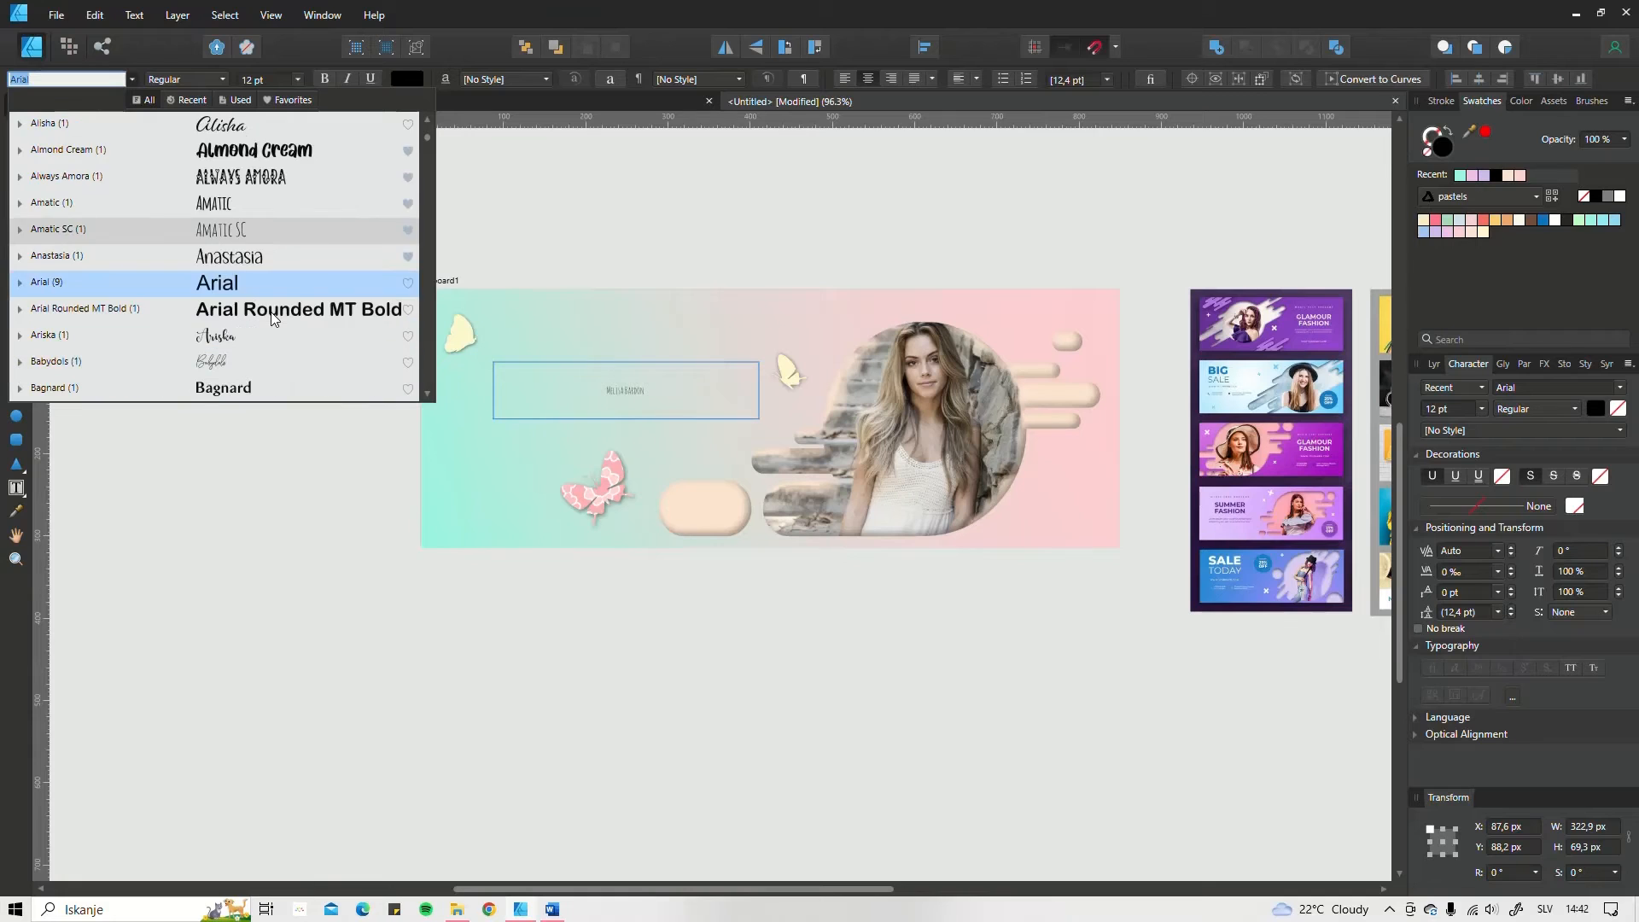
{"action": "scroll", "coordinate": [272, 317], "scroll_direction": "down", "scroll_amount": 2}
{"action": "scroll", "coordinate": [270, 314], "scroll_direction": "down", "scroll_amount": 4}
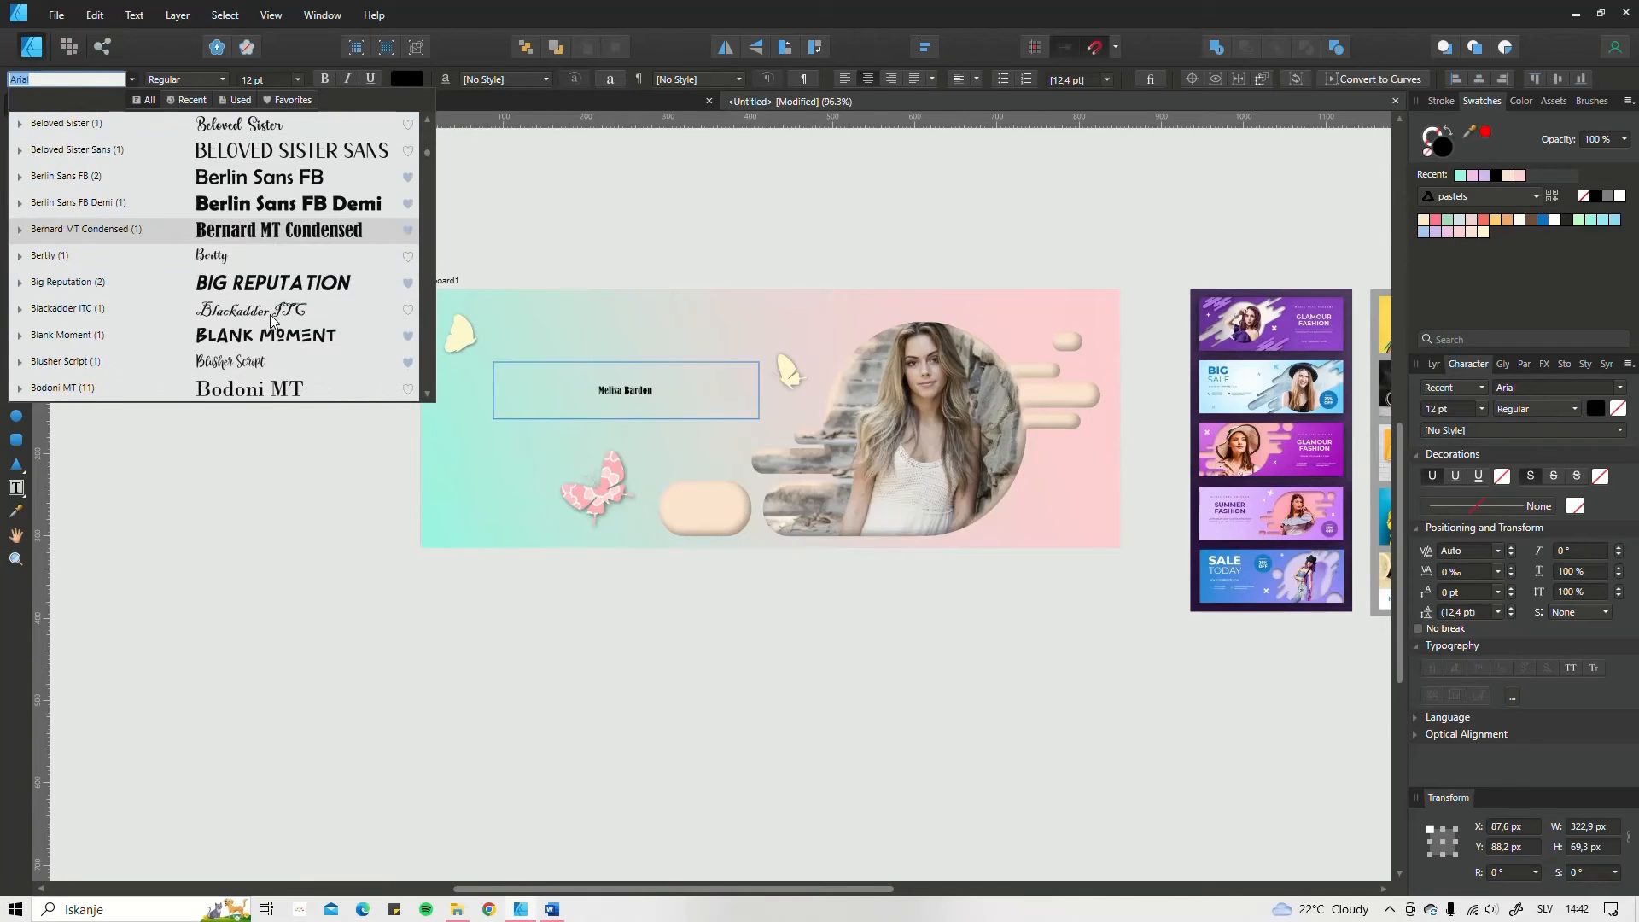
{"action": "scroll", "coordinate": [271, 318], "scroll_direction": "down", "scroll_amount": 2}
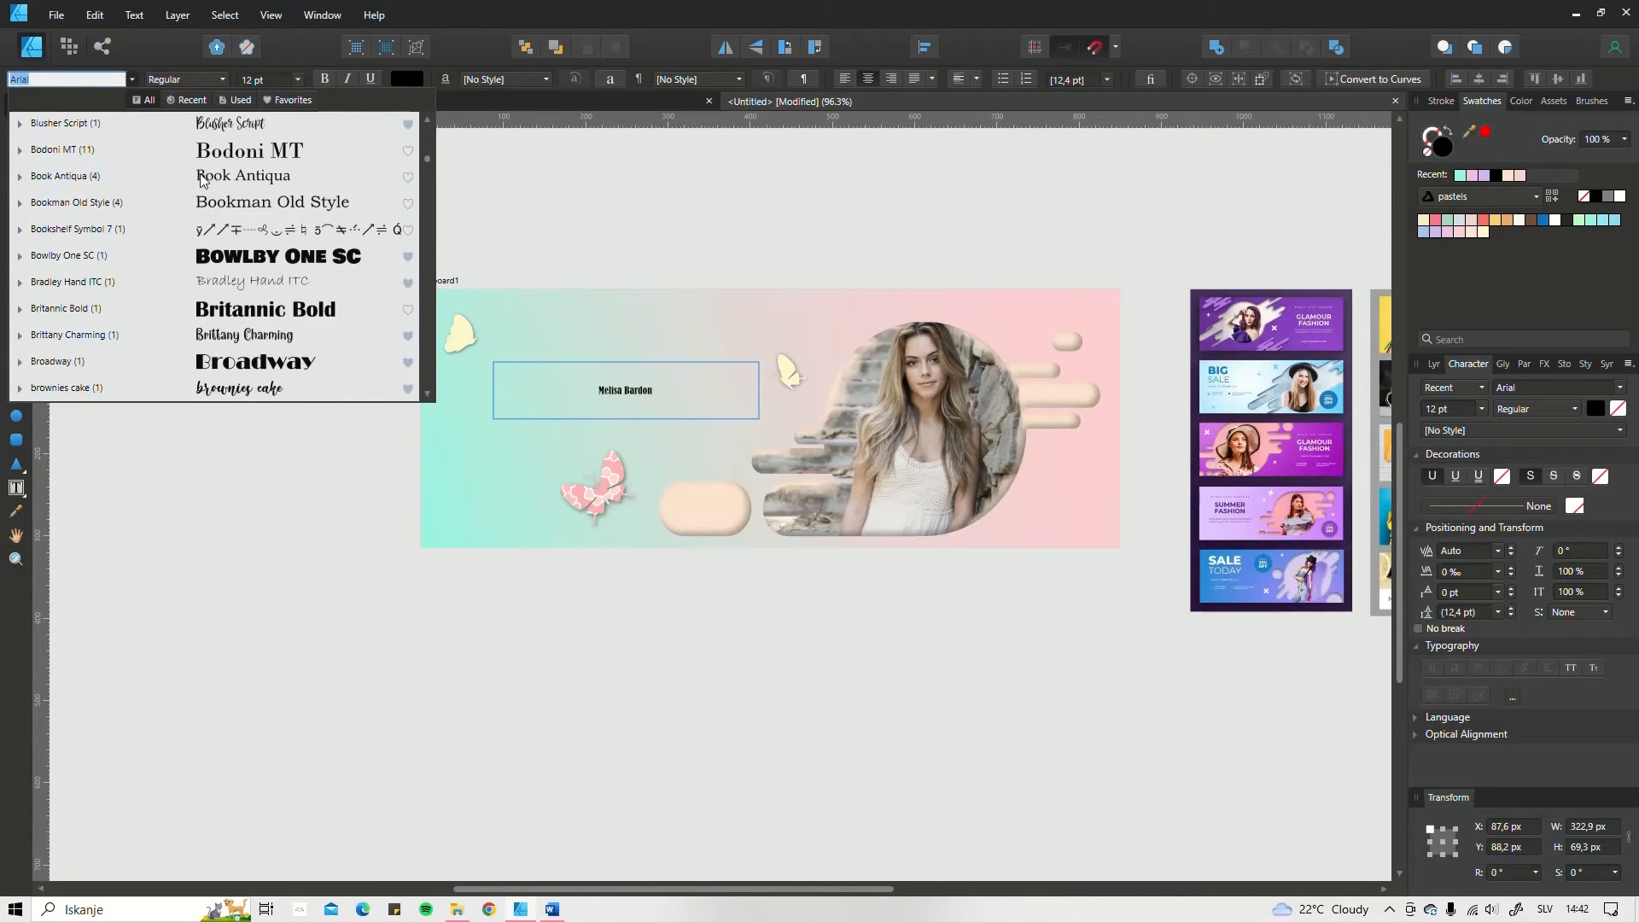
{"action": "scroll", "coordinate": [230, 222], "scroll_direction": "up", "scroll_amount": 2}
{"action": "left_click", "coordinate": [229, 205]}
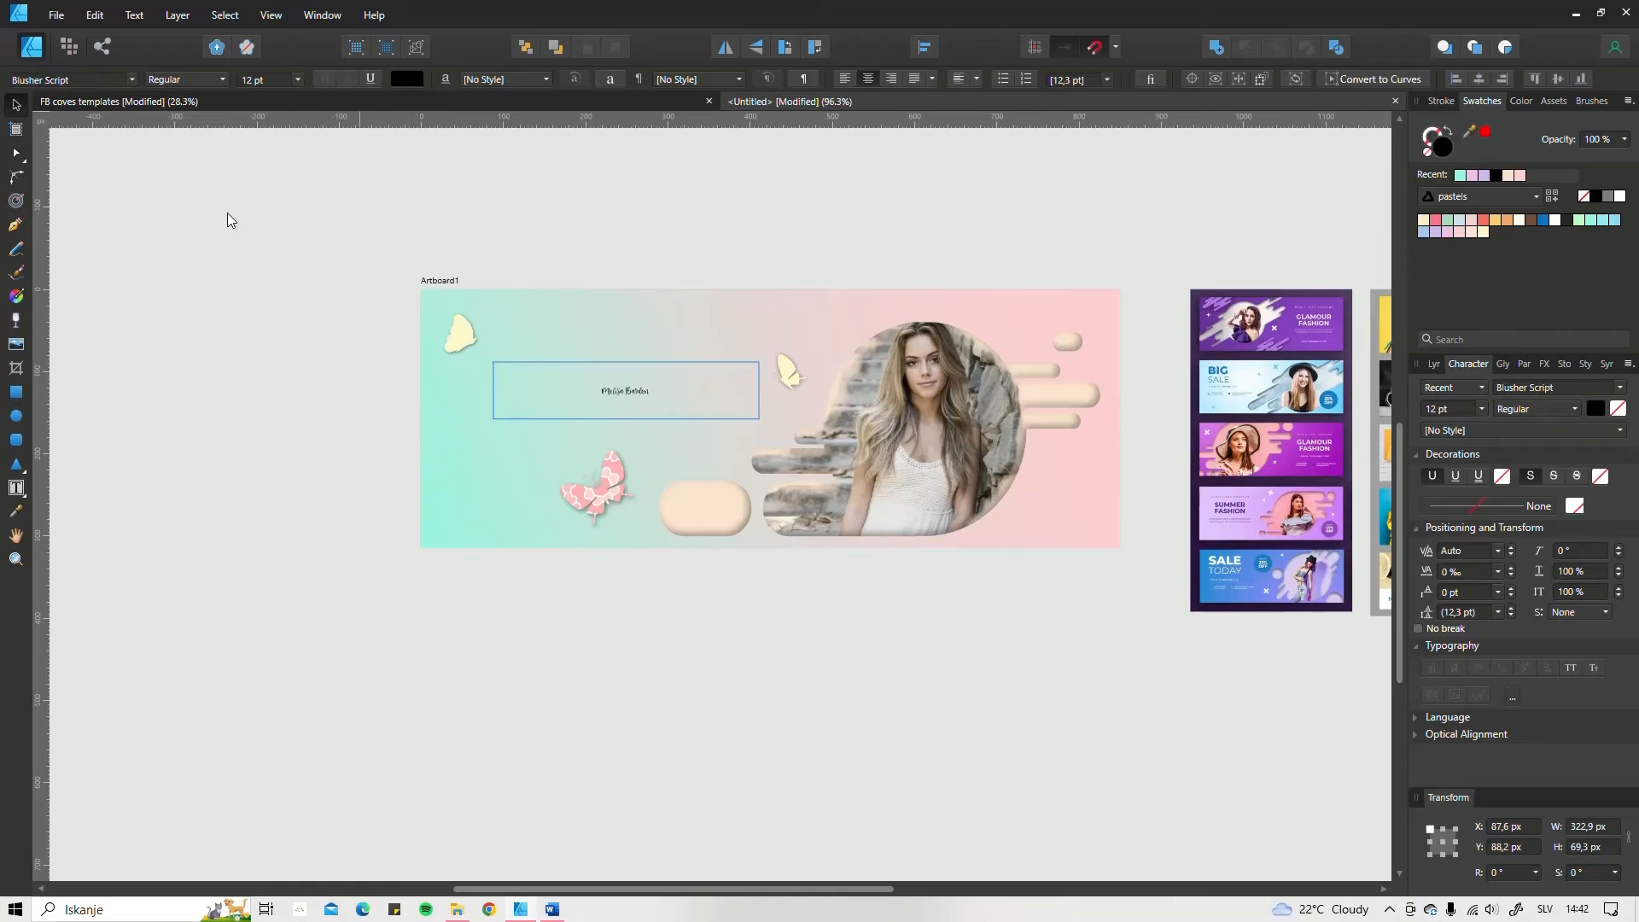
Step: Enlarge the name text to a font size of 42 pt
{"action": "scroll", "coordinate": [276, 80], "scroll_direction": "up", "scroll_amount": 19}
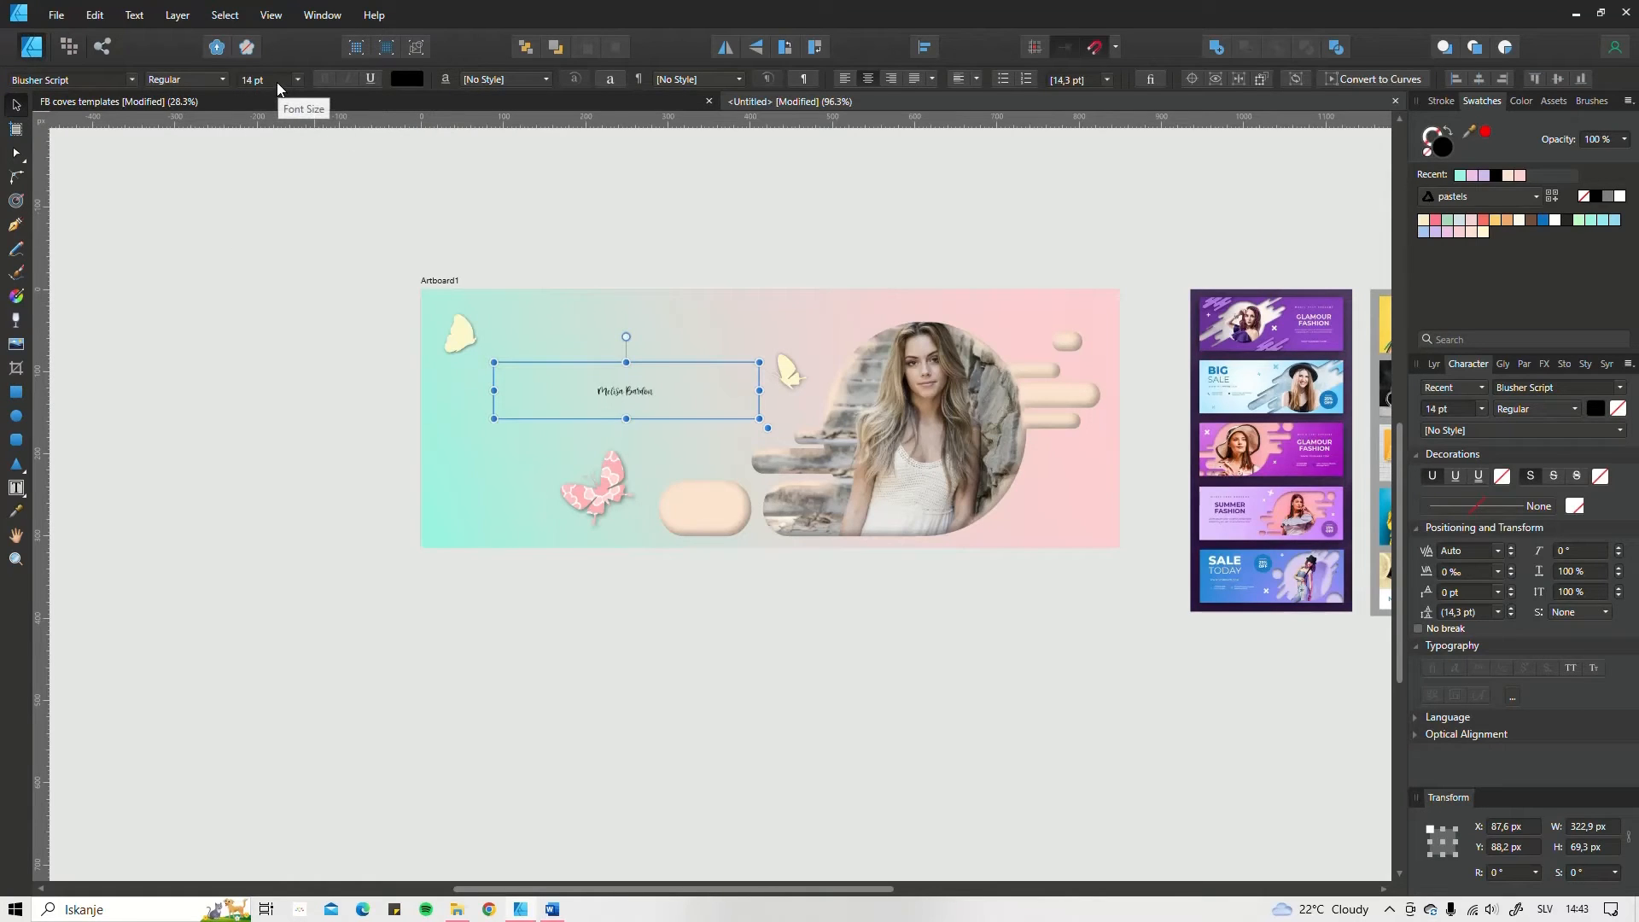
{"action": "scroll", "coordinate": [277, 81], "scroll_direction": "up", "scroll_amount": 11}
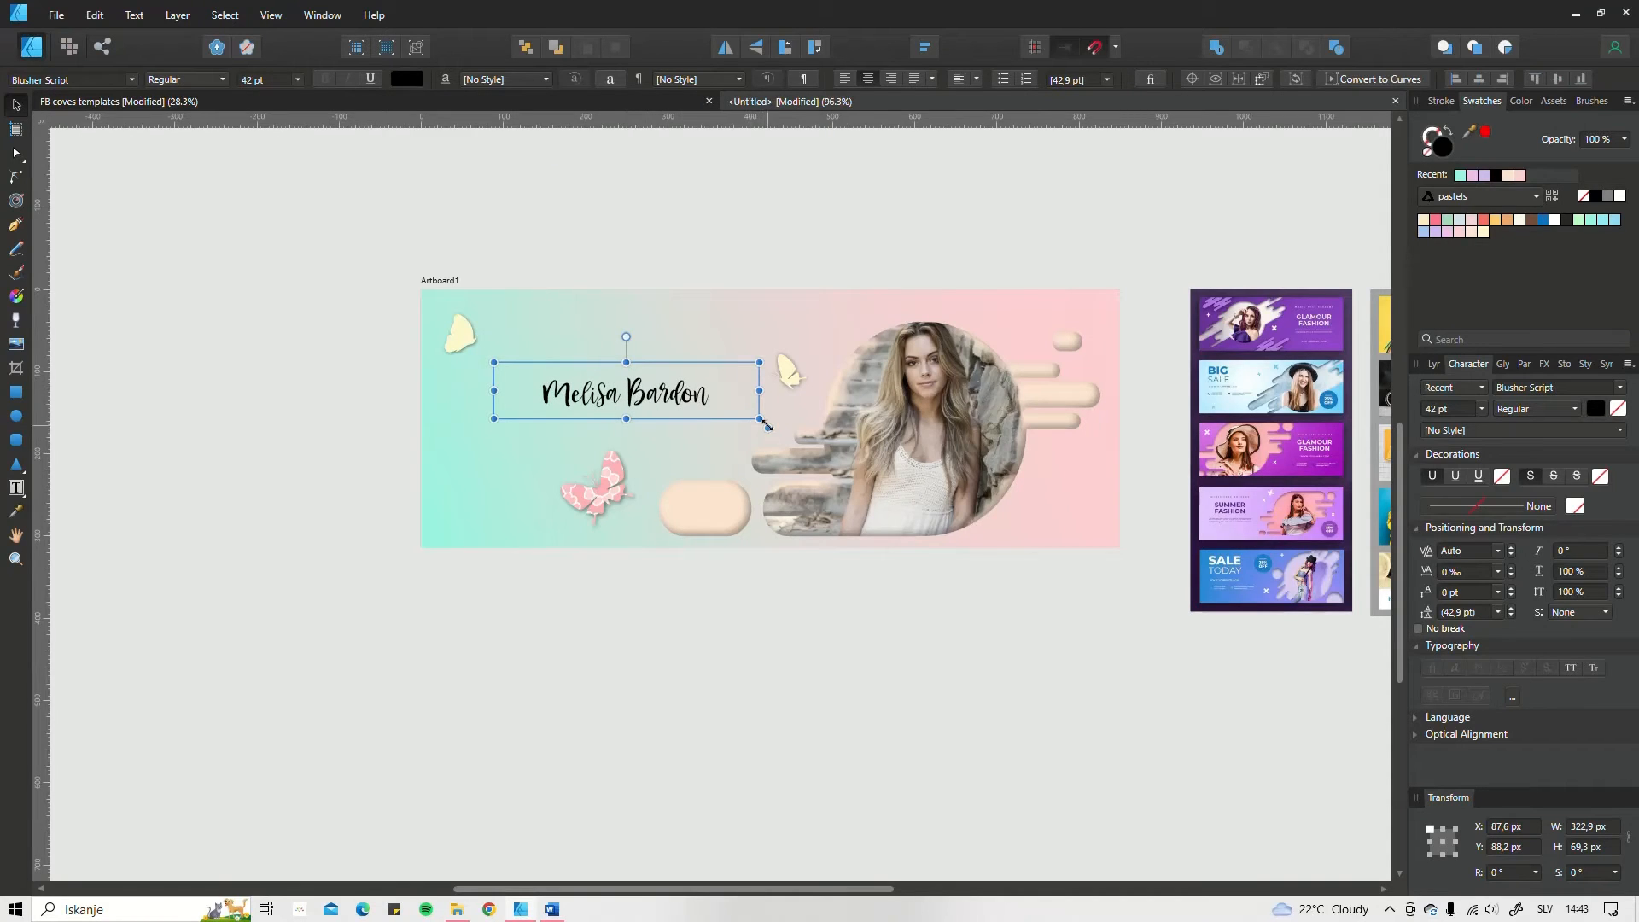
{"action": "mouse_move", "coordinate": [767, 429]}
{"action": "left_mouse_down"}
{"action": "mouse_move", "coordinate": [589, 371]}
{"action": "mouse_move", "coordinate": [806, 428]}
{"action": "mouse_move", "coordinate": [763, 421]}
{"action": "left_mouse_up"}
Step: Change the name text's font to Babydois and its size to 76 pt
{"action": "left_click", "coordinate": [1513, 389]}
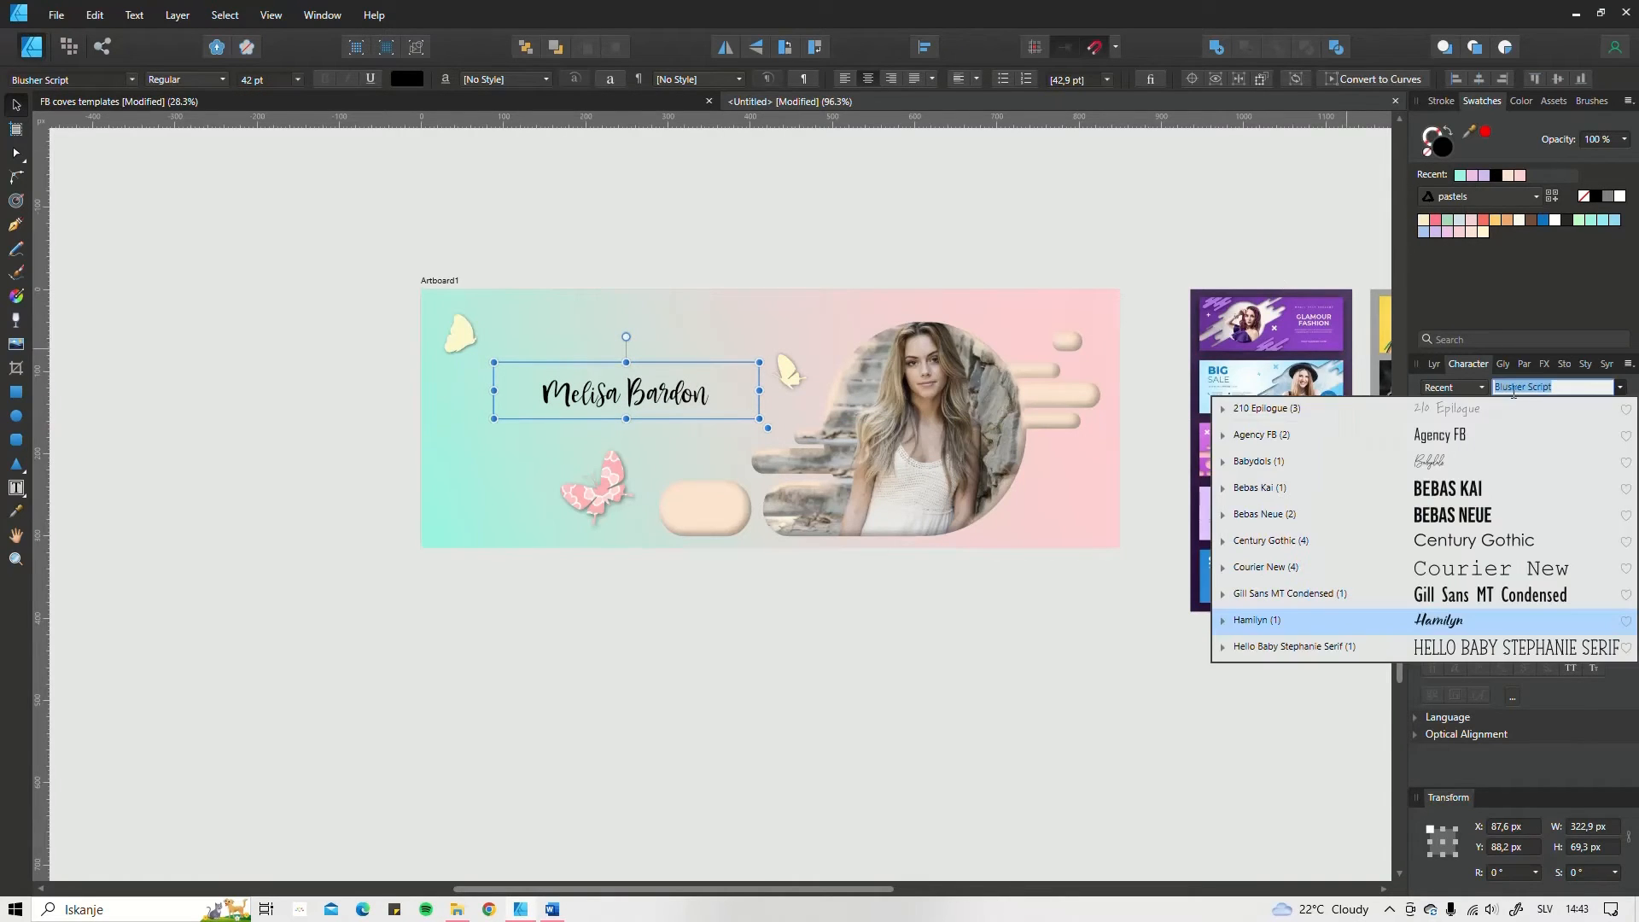
{"action": "left_click", "coordinate": [1432, 472]}
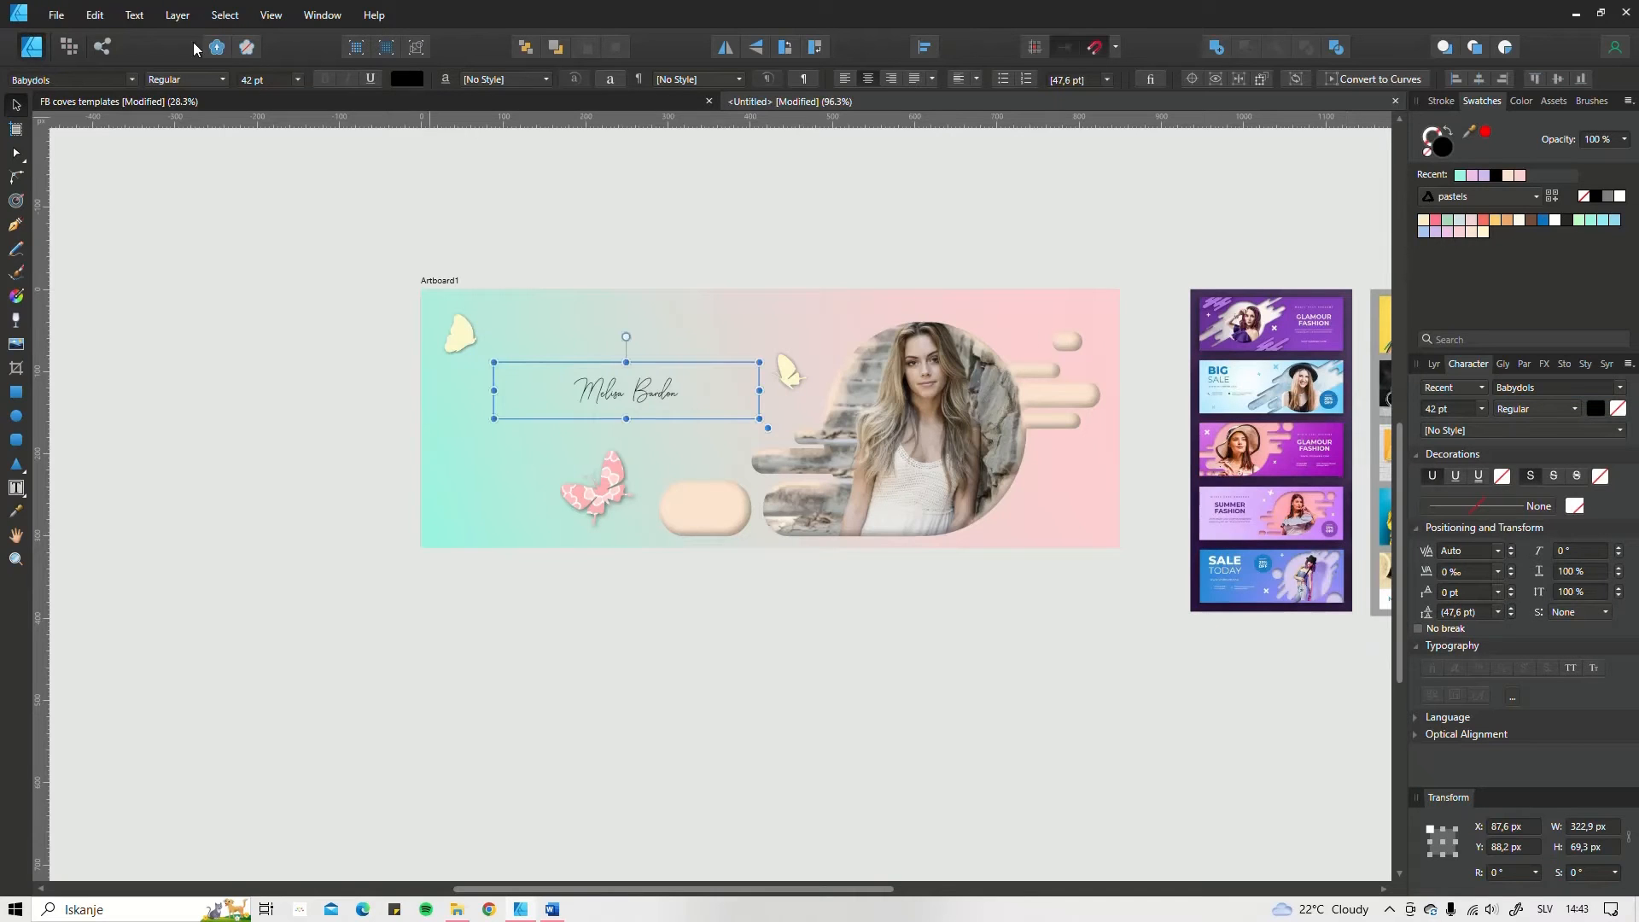
{"action": "scroll", "coordinate": [258, 83], "scroll_direction": "up", "scroll_amount": 19}
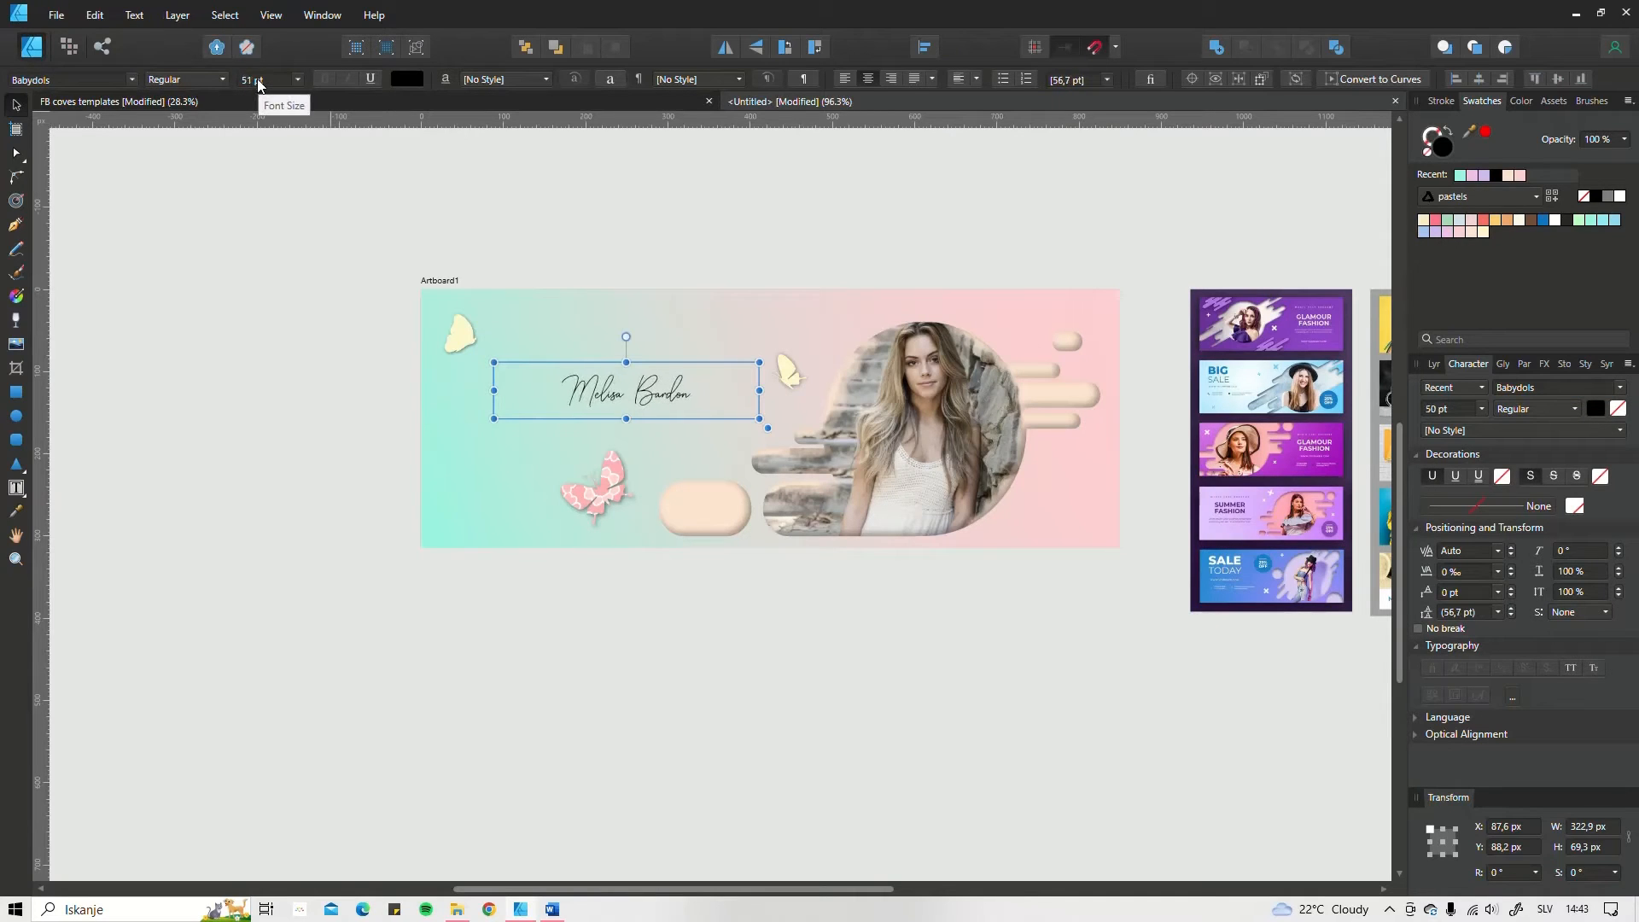
{"action": "scroll", "coordinate": [259, 84], "scroll_direction": "up", "scroll_amount": 20}
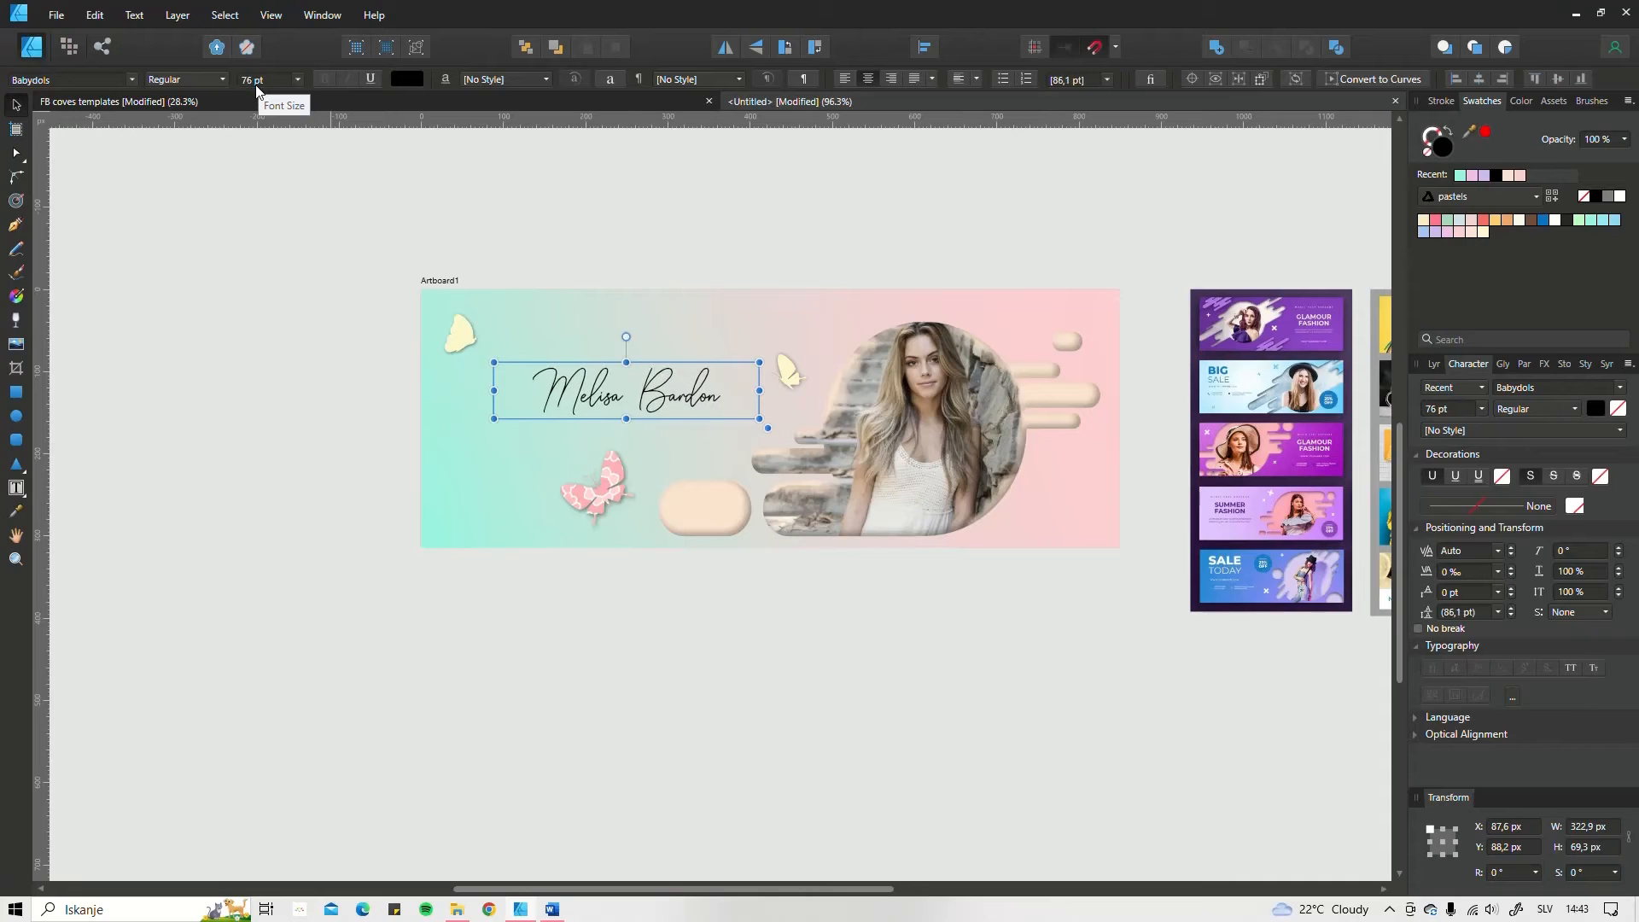
Step: Scale the name text together with its frame to 108.5 pt and move it to X 51.1 px, Y 79 px
{"action": "left_click_drag", "start_coordinate": [768, 427], "coordinate": [822, 529]}
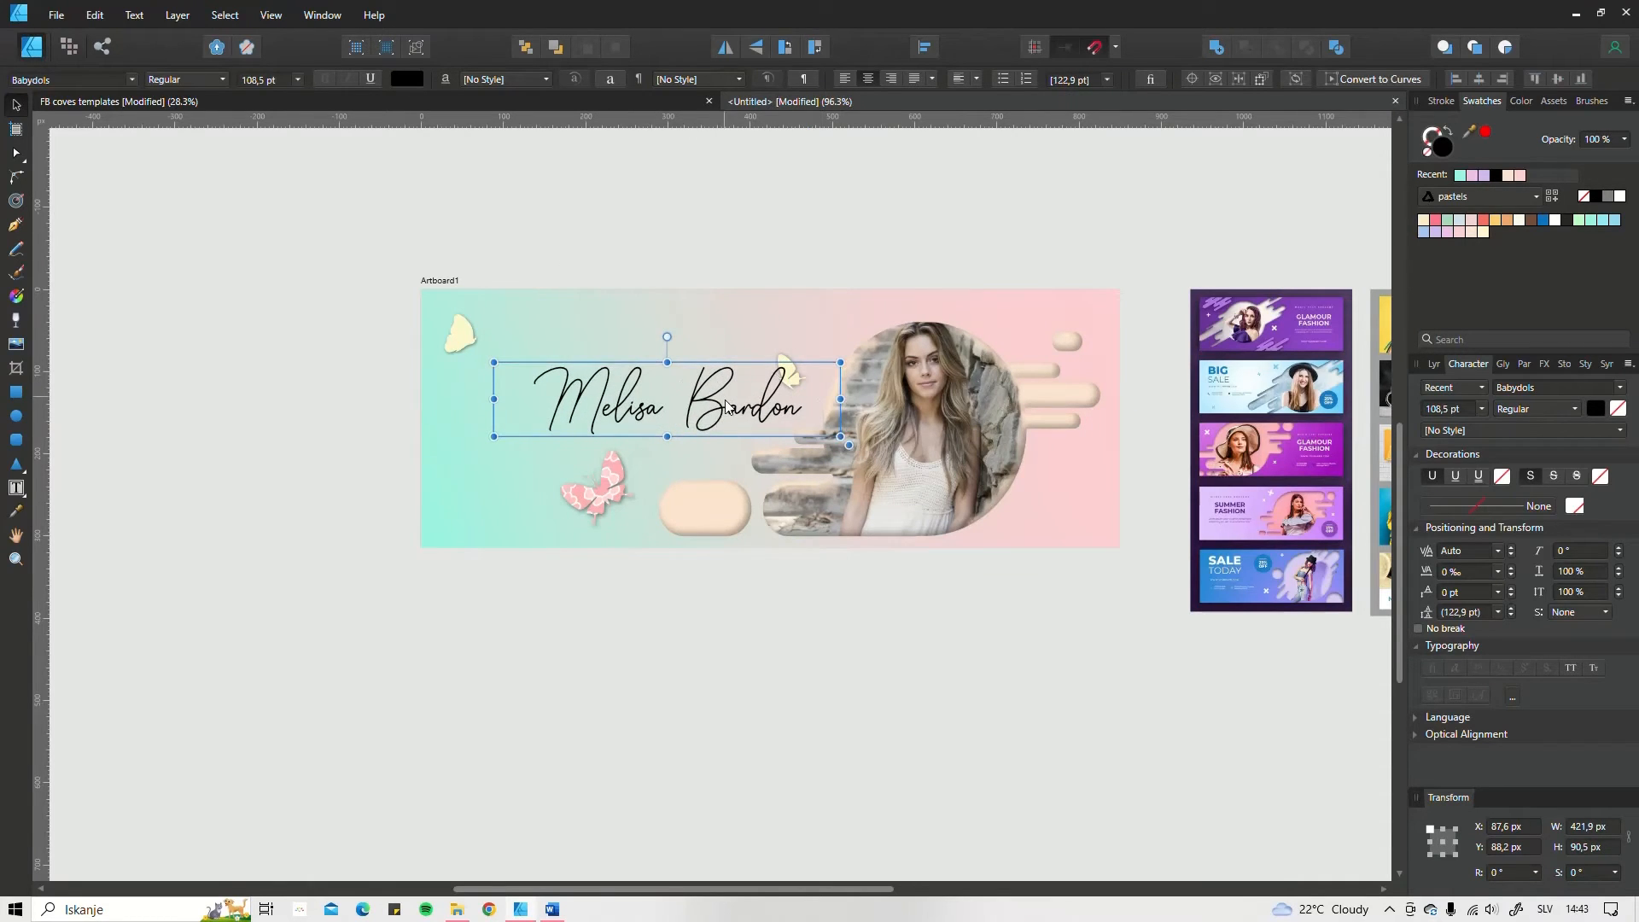
{"action": "mouse_move", "coordinate": [733, 405]}
{"action": "left_mouse_down"}
{"action": "mouse_move", "coordinate": [702, 414]}
{"action": "mouse_move", "coordinate": [736, 397]}
{"action": "left_mouse_up"}
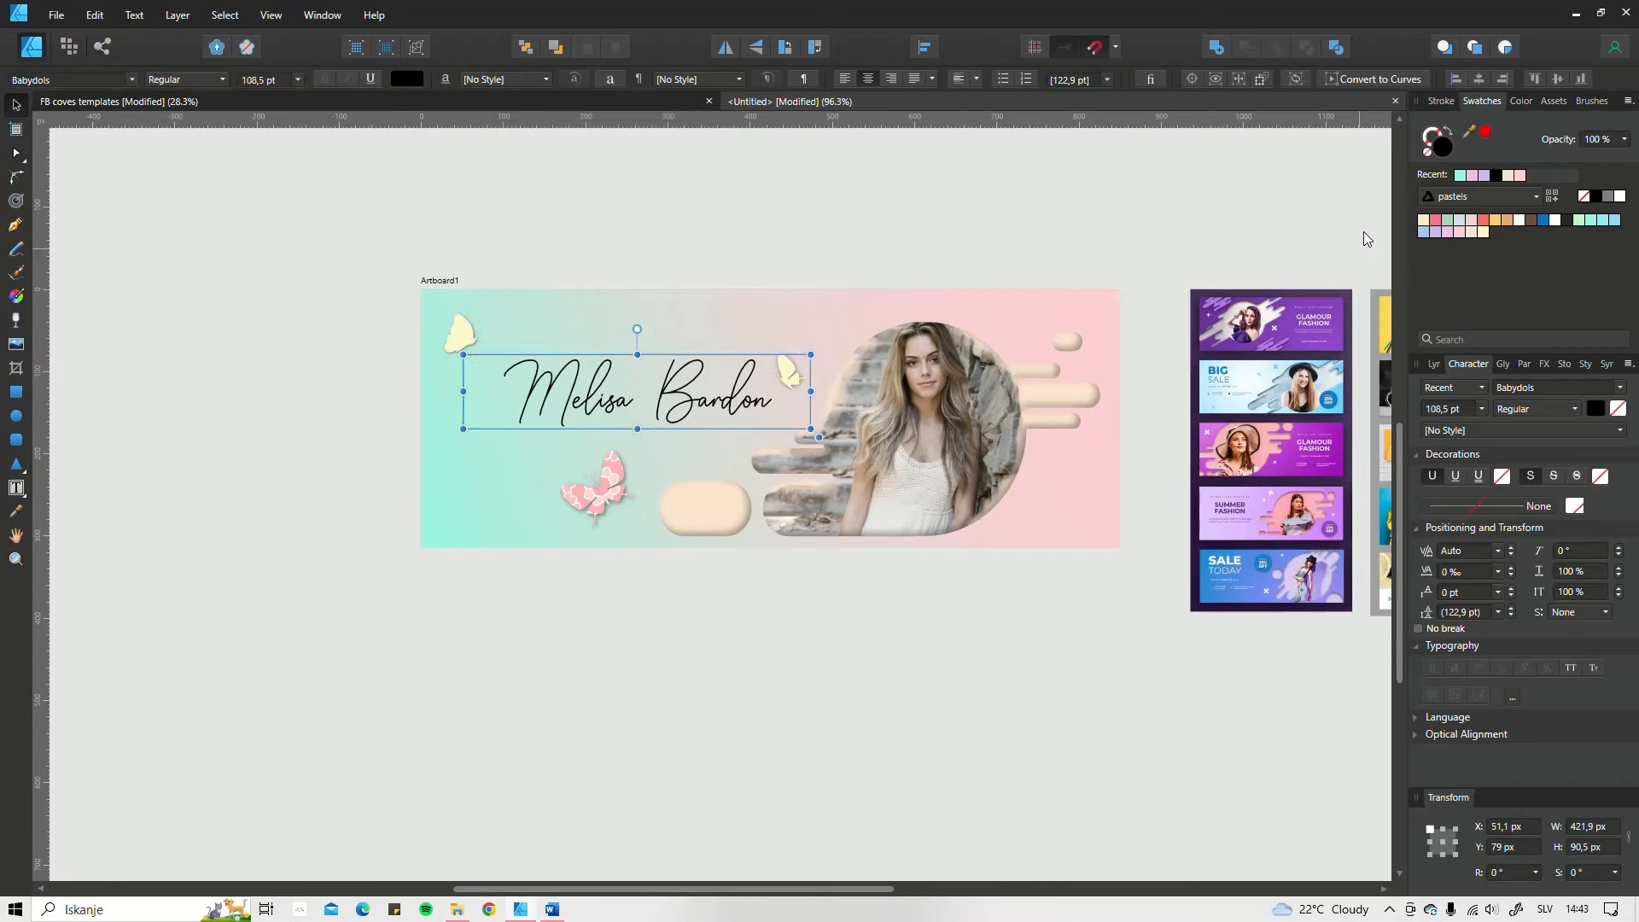
Step: Colour the name text brown and move the pink butterfly beneath it to about X 94.3 px, Y 255.6 px
{"action": "left_click", "coordinate": [1534, 223]}
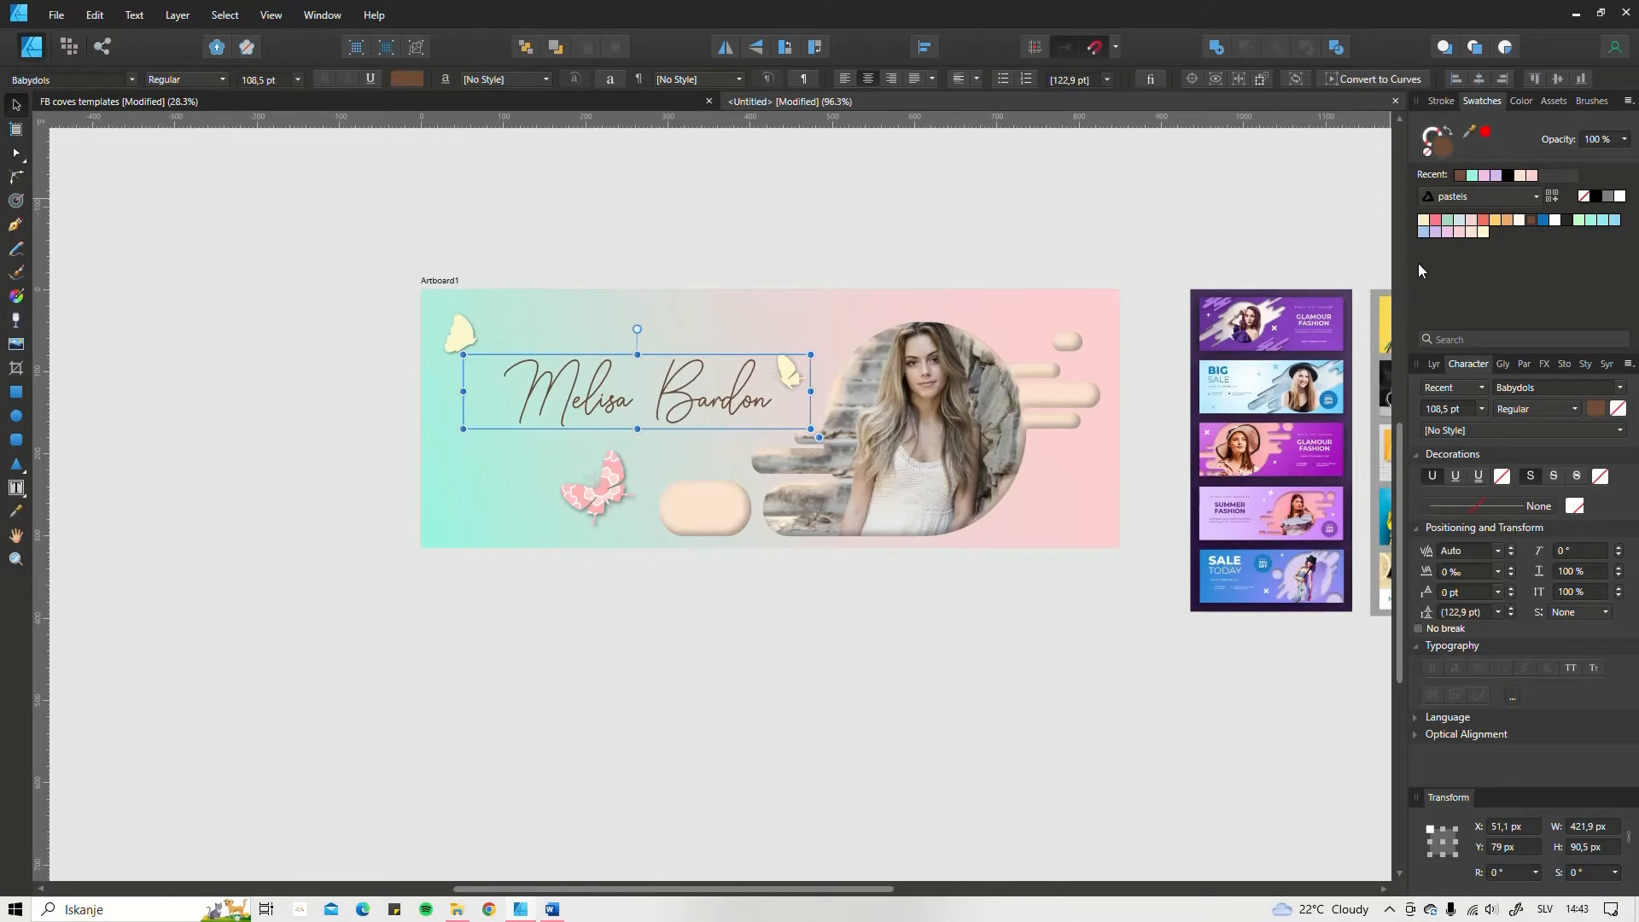
{"action": "left_click_drag", "start_coordinate": [591, 479], "coordinate": [540, 487]}
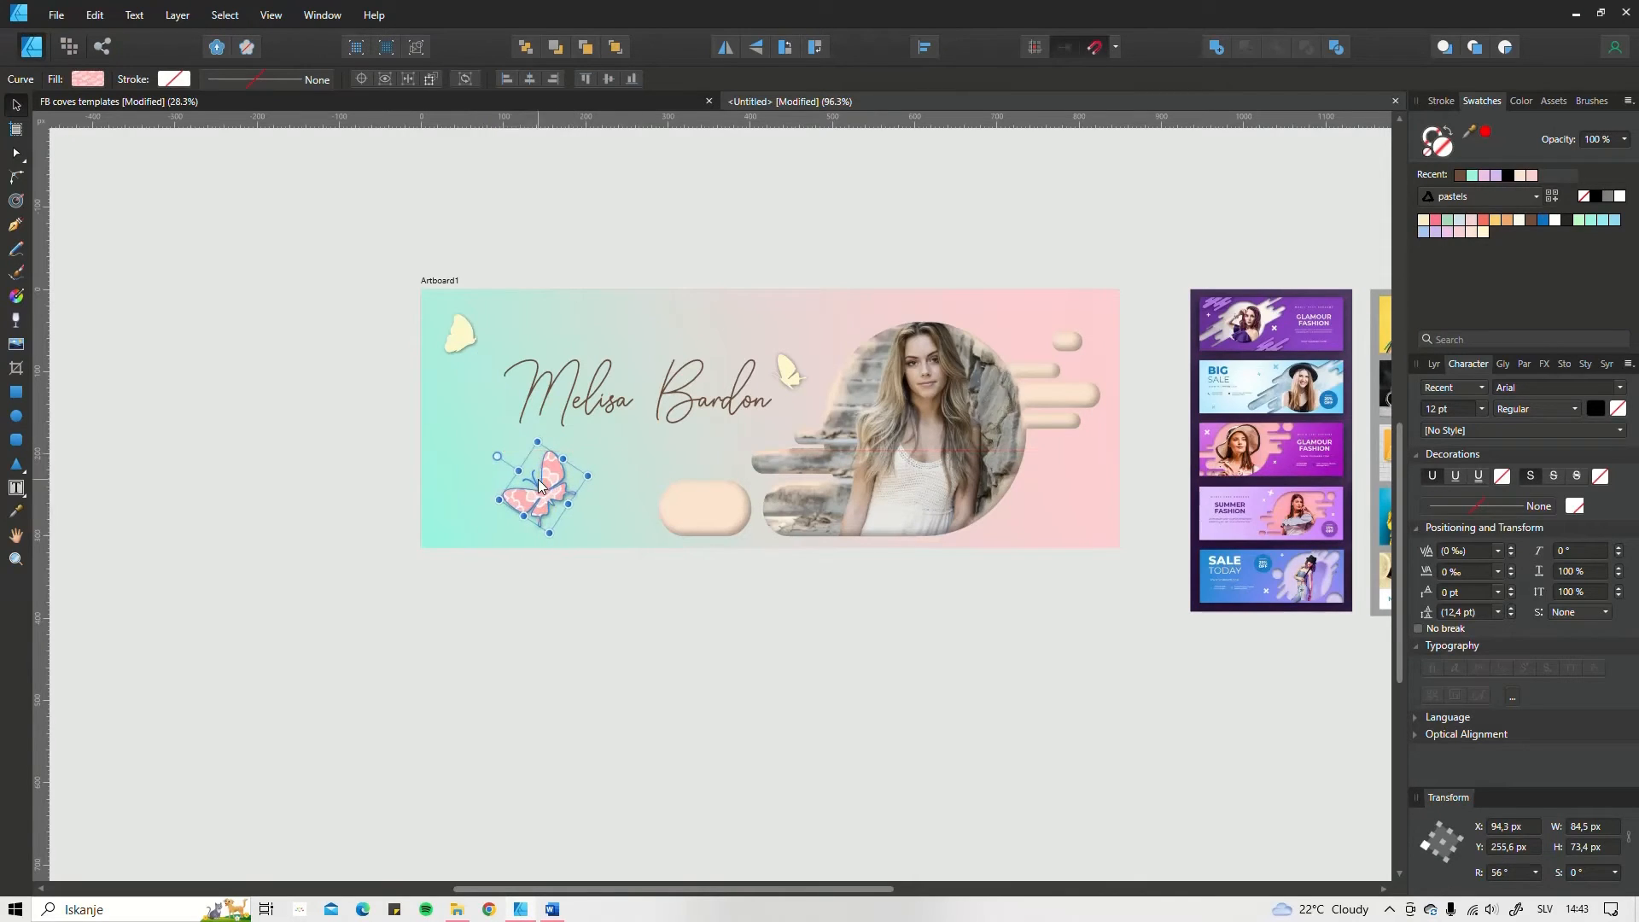
{"action": "left_click", "coordinate": [797, 630]}
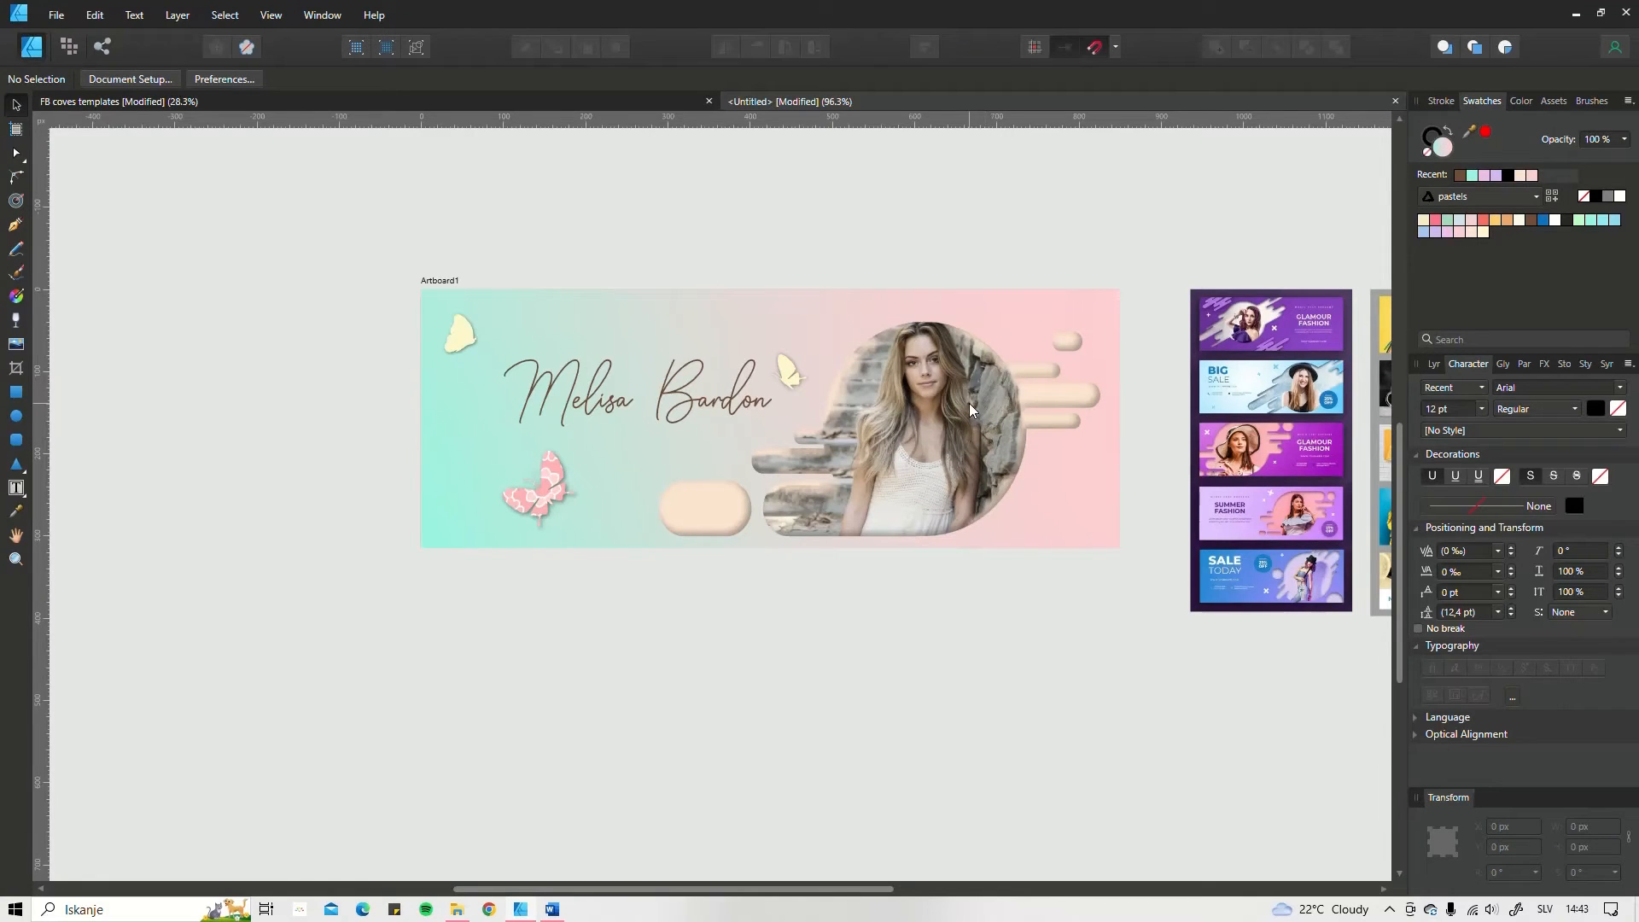
Step: Place a copy of the large yellow butterfly in the banner's lower-right corner, keeping the original in the upper-left corner
{"action": "scroll", "coordinate": [961, 403], "scroll_direction": "right", "scroll_amount": 1}
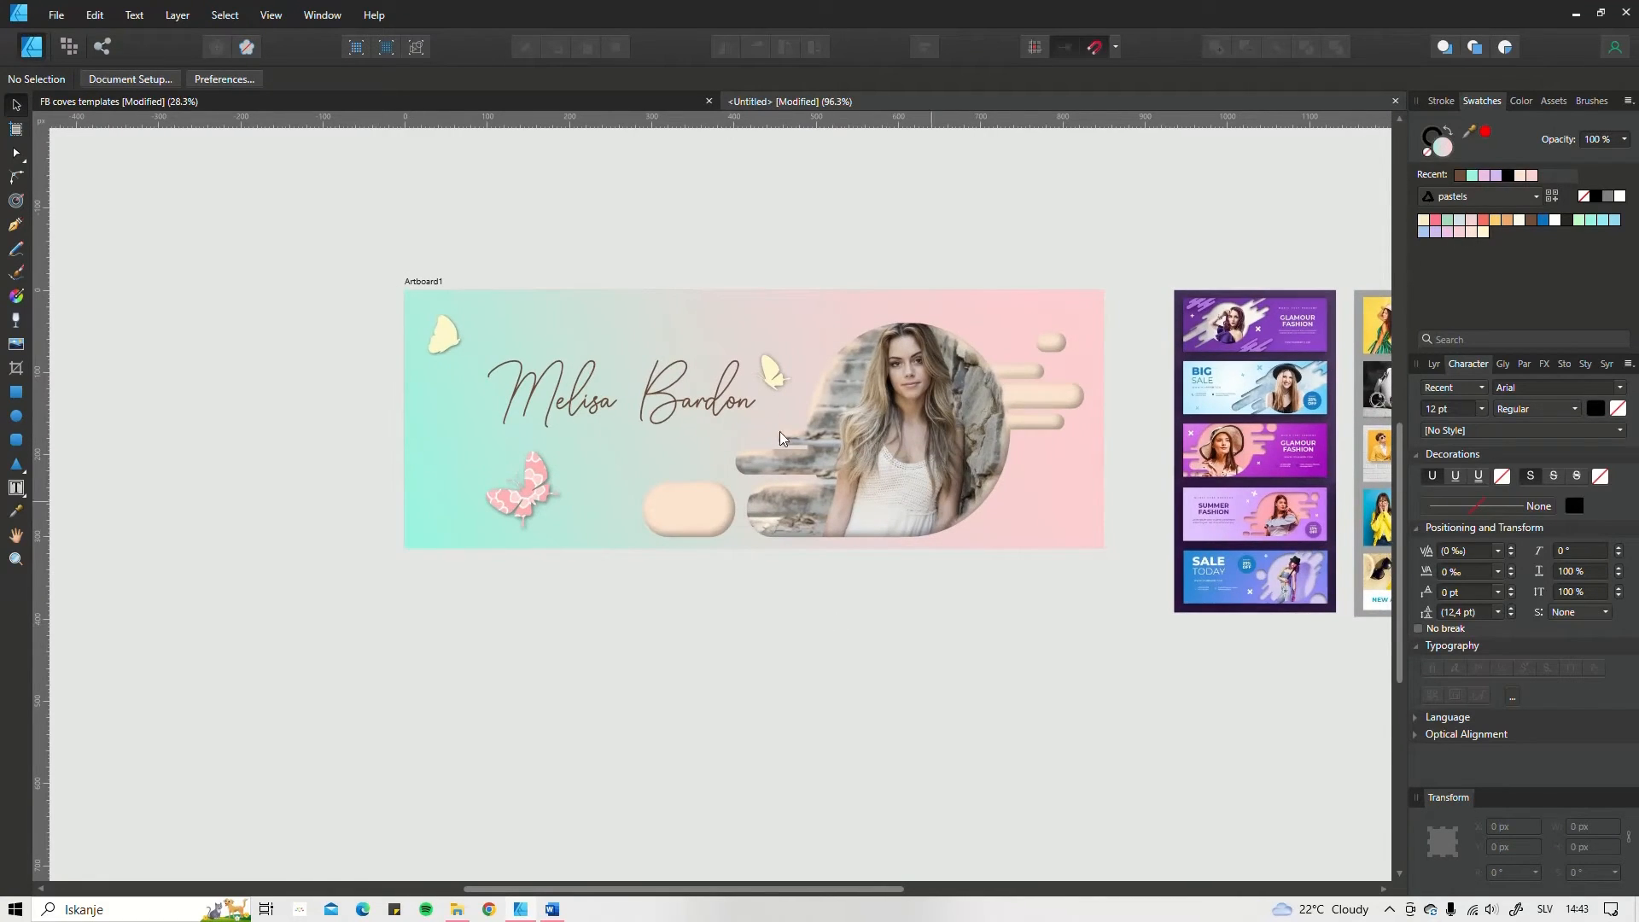
{"action": "left_click", "coordinate": [443, 339]}
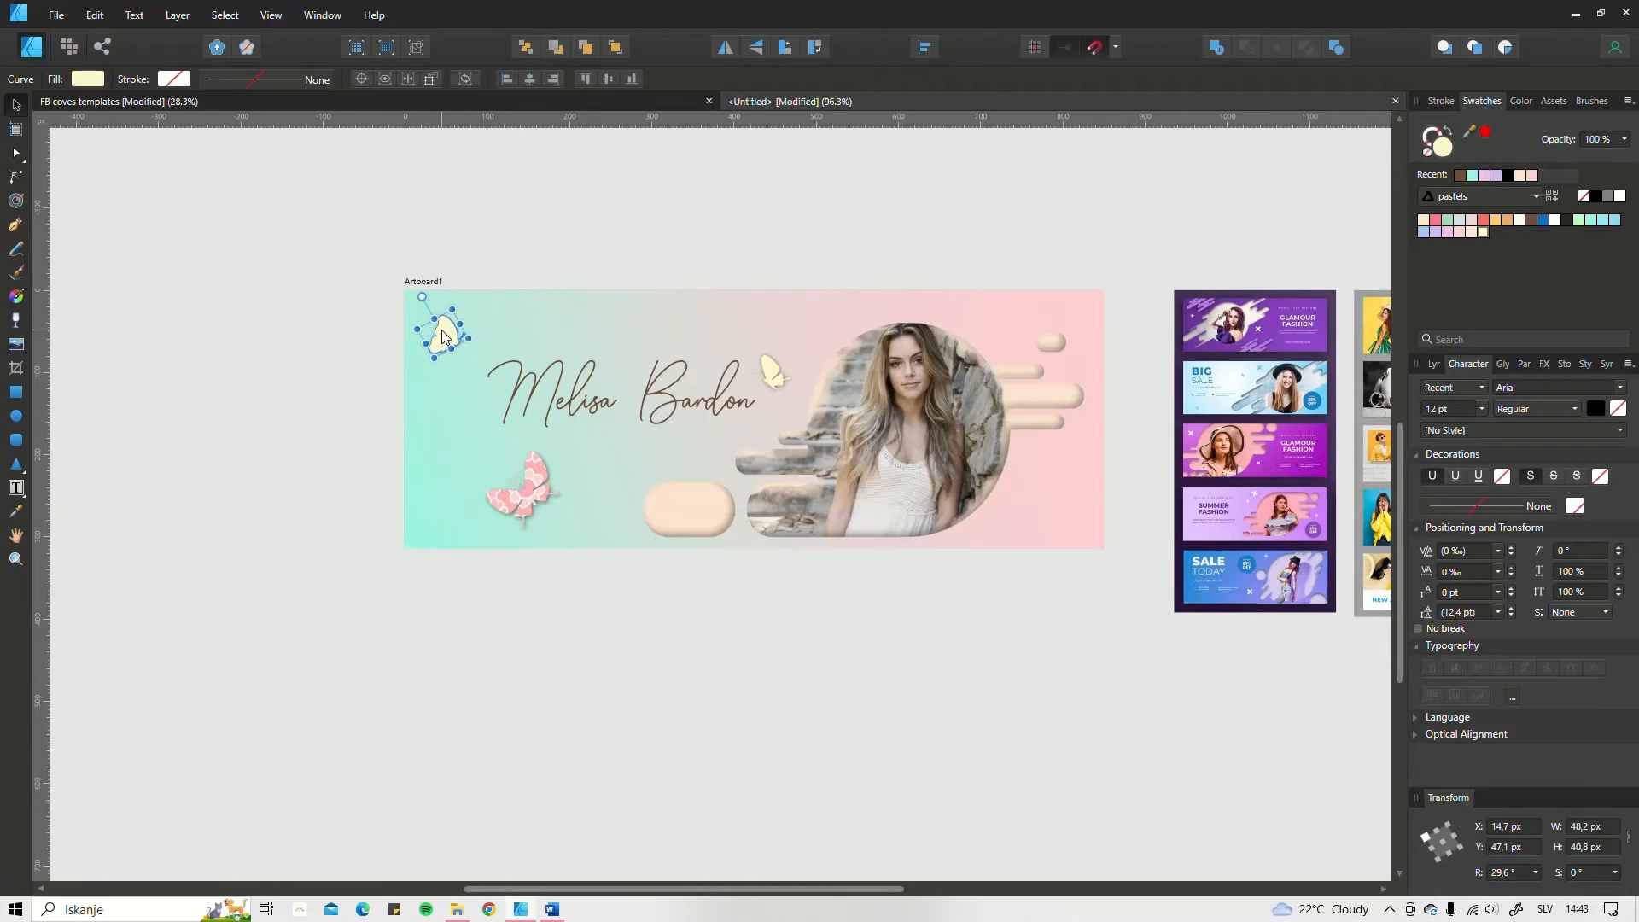
{"action": "left_click_drag", "start_coordinate": [443, 338], "coordinate": [1039, 472]}
Step: Rotate the pink butterfly to about 31.9° and move it to about X 67.3 px, Y 233.5 px
{"action": "left_click", "coordinate": [535, 490]}
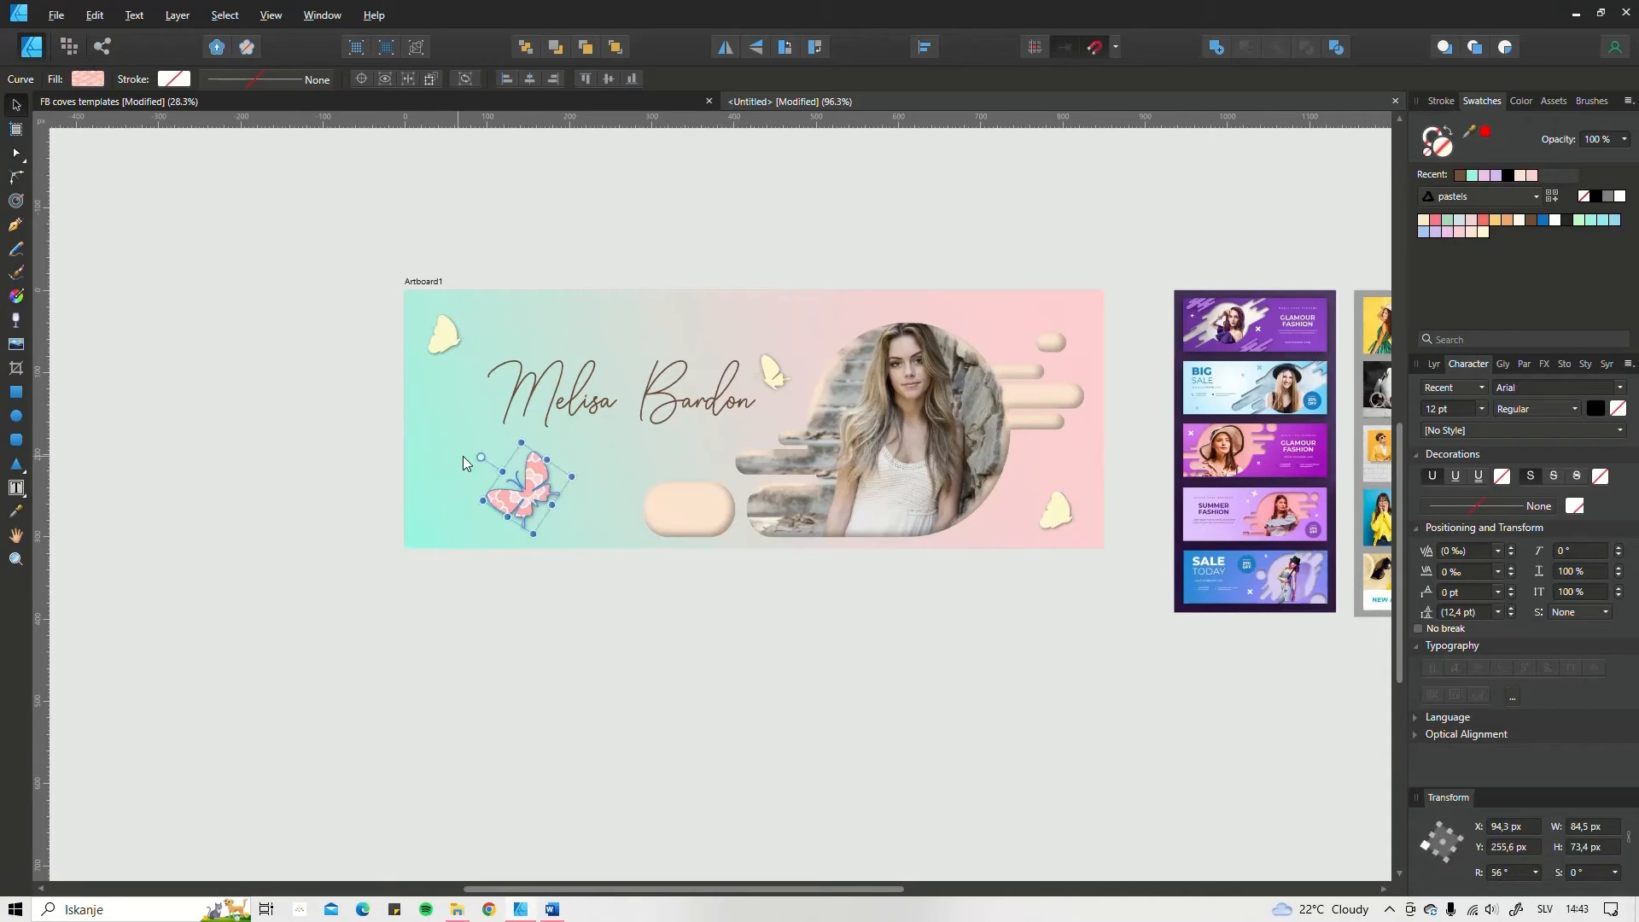
{"action": "left_click_drag", "start_coordinate": [481, 458], "coordinate": [502, 430]}
{"action": "left_click_drag", "start_coordinate": [514, 490], "coordinate": [493, 499]}
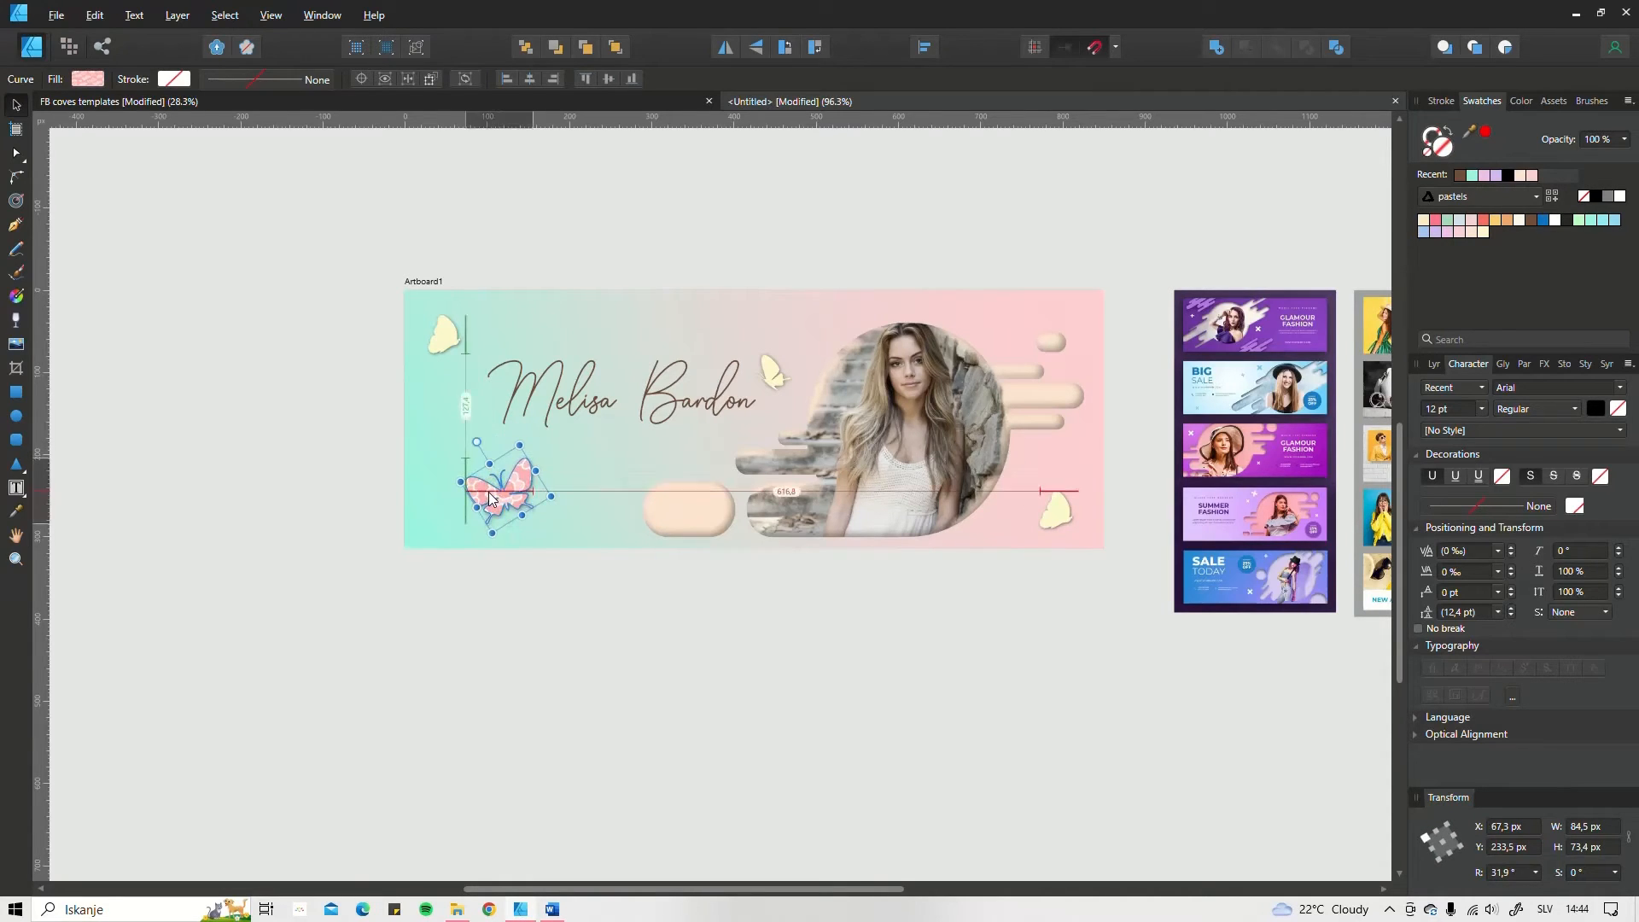
Step: Nudge the small yellow butterfly to about X 430.1 px, Y 72.4 px and reposition the name text at Y 67 px
{"action": "left_click_drag", "start_coordinate": [775, 365], "coordinate": [778, 372]}
{"action": "left_click", "coordinate": [771, 368]}
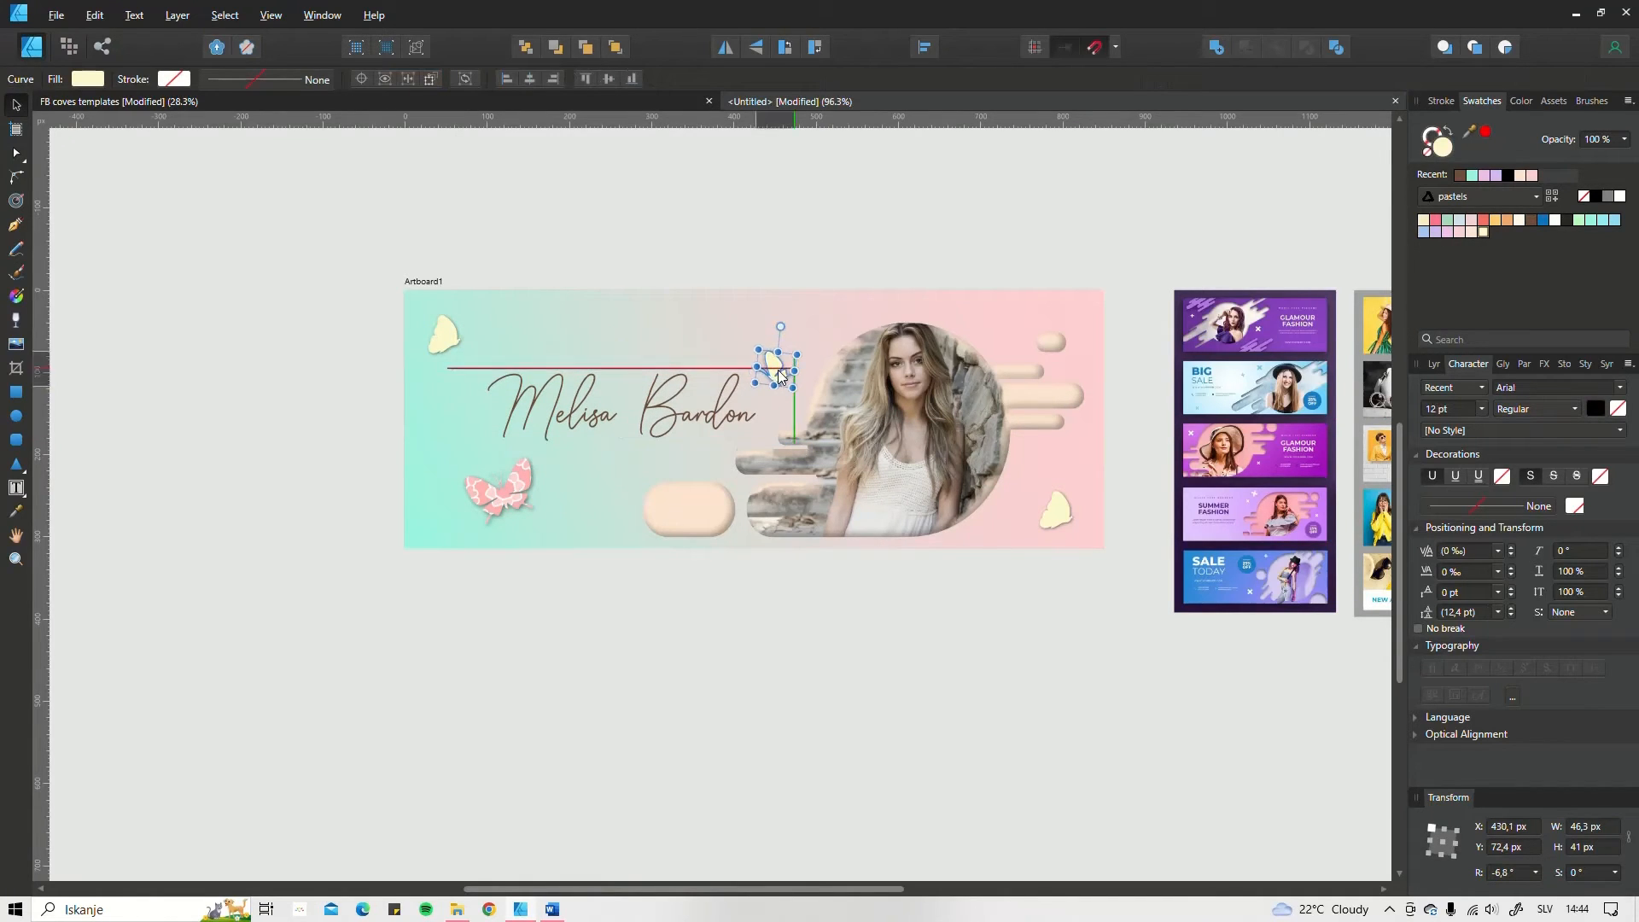
{"action": "left_click", "coordinate": [883, 232]}
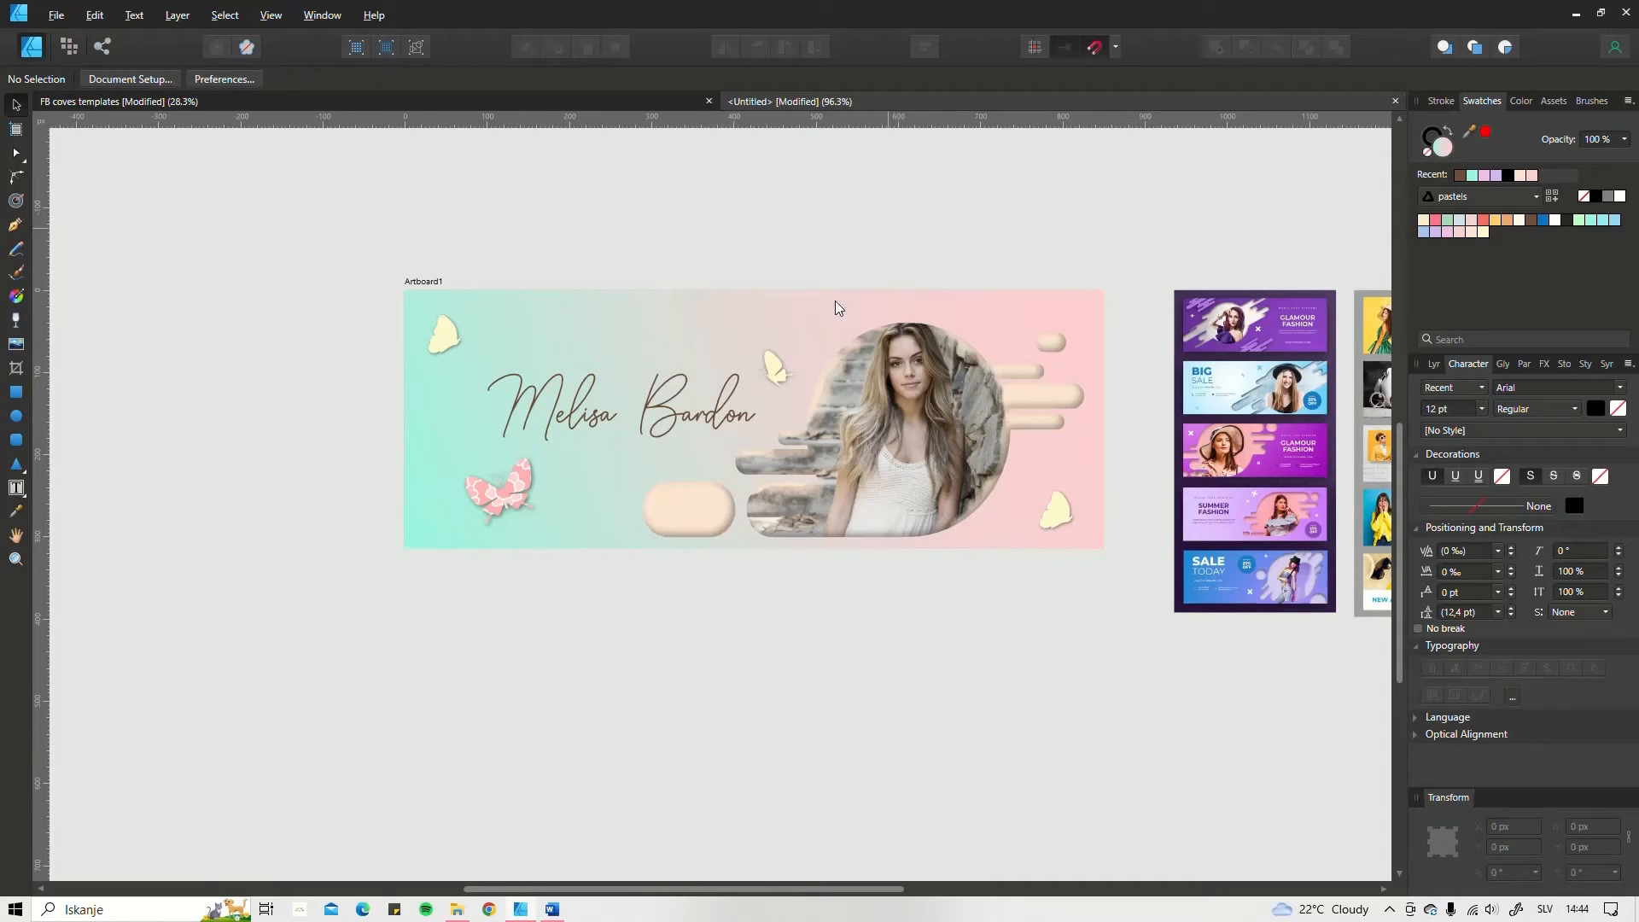
{"action": "left_click_drag", "start_coordinate": [658, 387], "coordinate": [656, 378]}
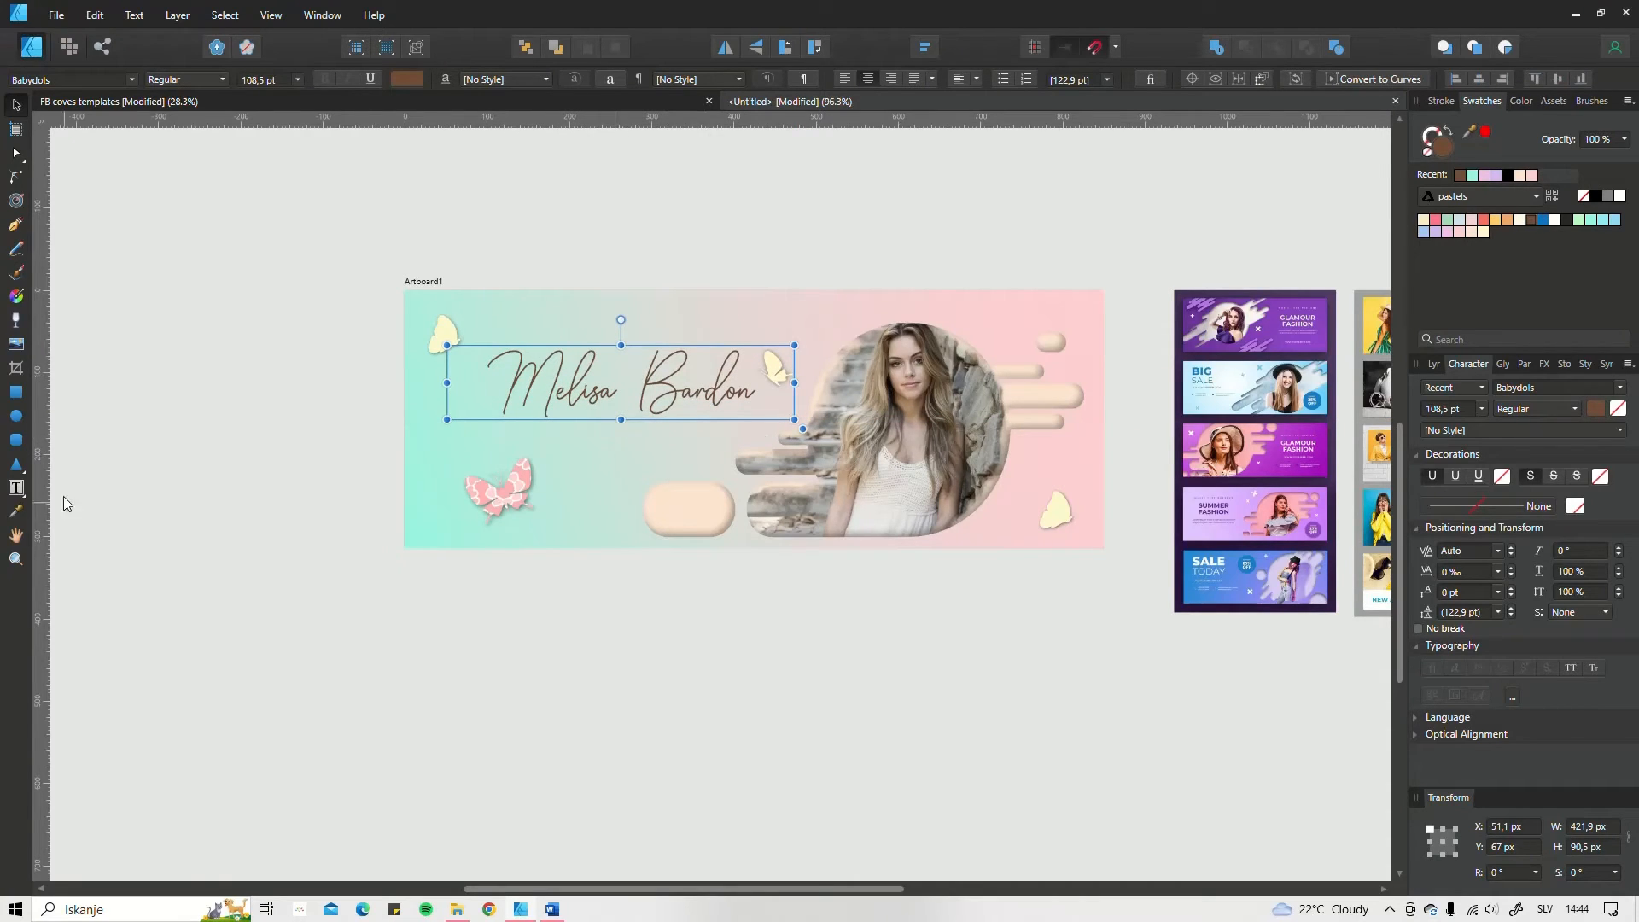
Step: Add a text frame about 176.6 × 46.8 px below the name and set its font size to 53 pt
{"action": "left_click", "coordinate": [15, 488]}
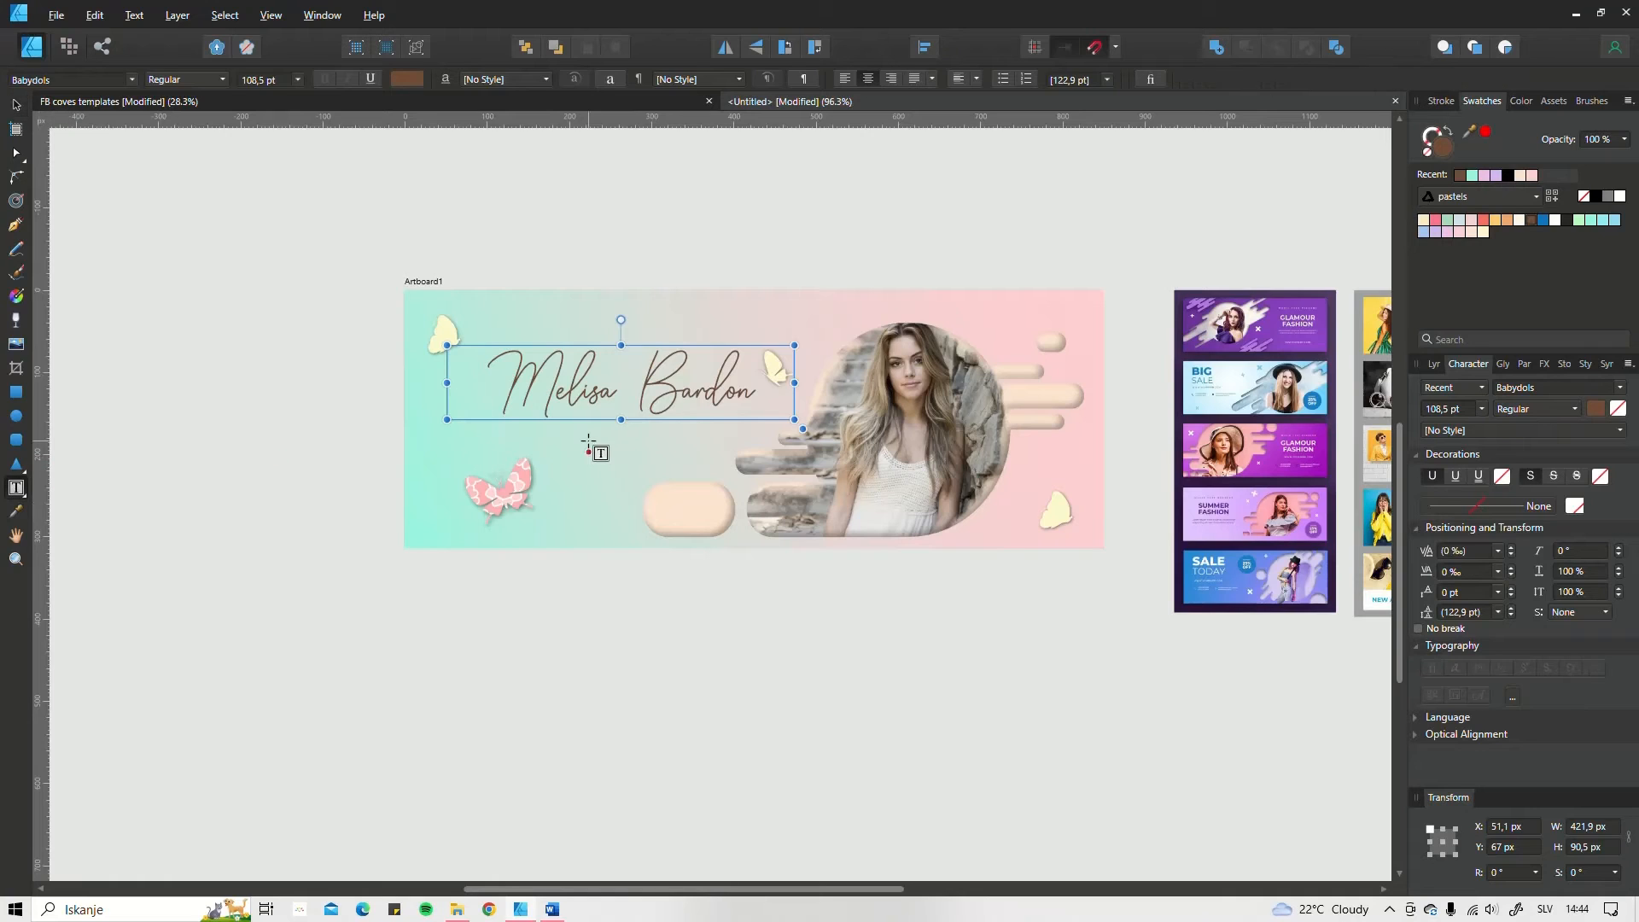
{"action": "left_click_drag", "start_coordinate": [564, 423], "coordinate": [719, 459]}
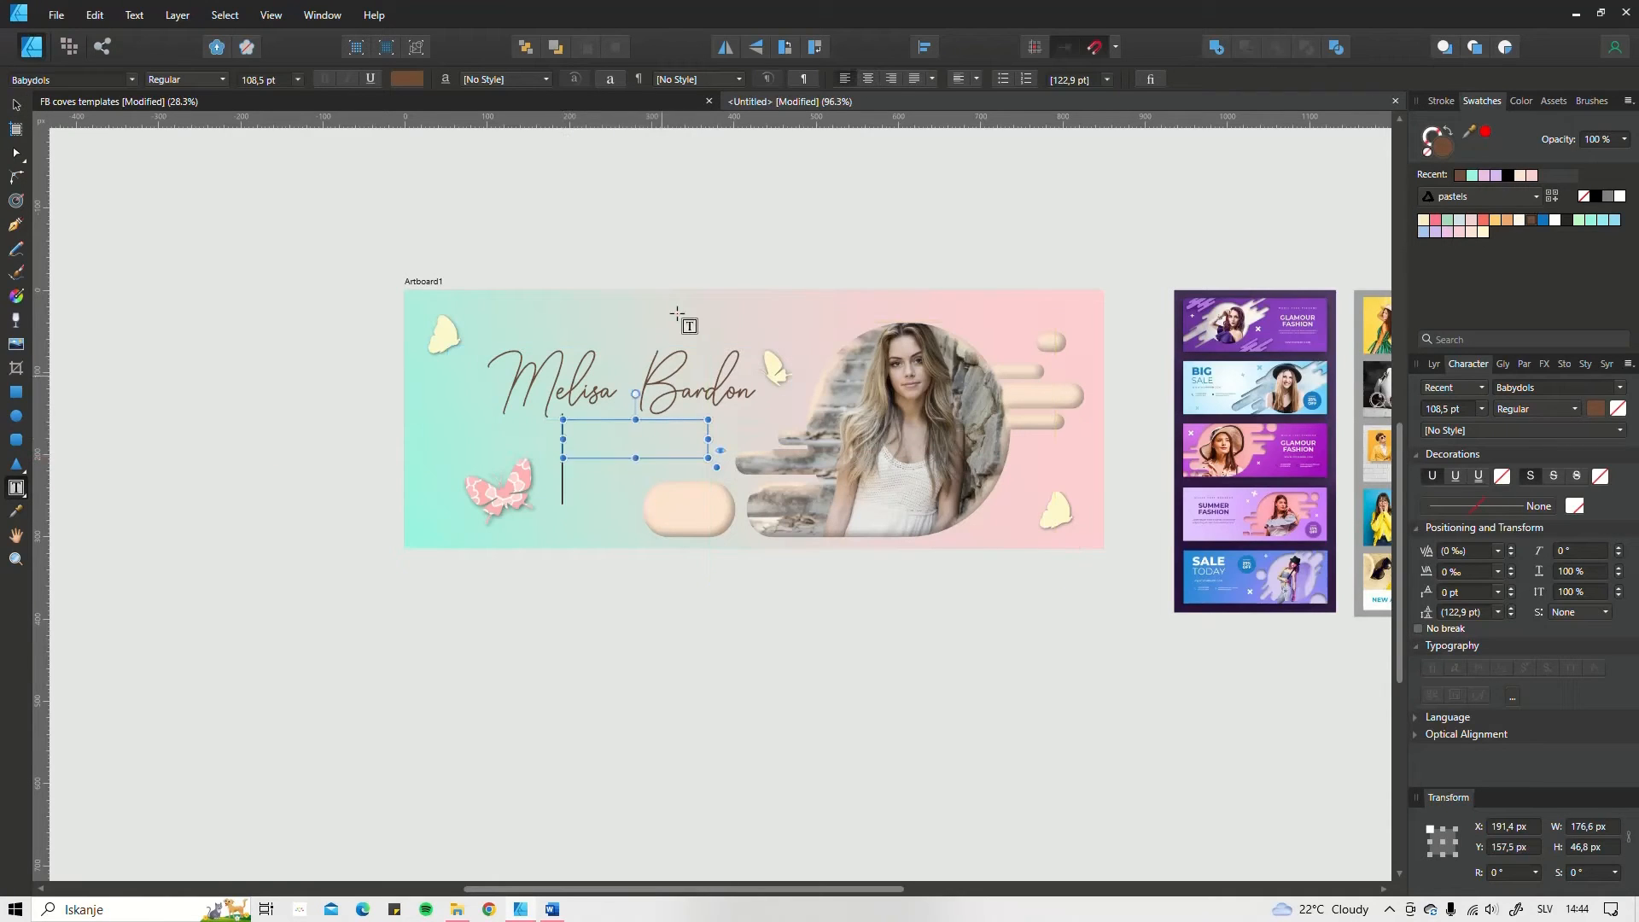
{"action": "scroll", "coordinate": [249, 84], "scroll_direction": "down", "scroll_amount": 2}
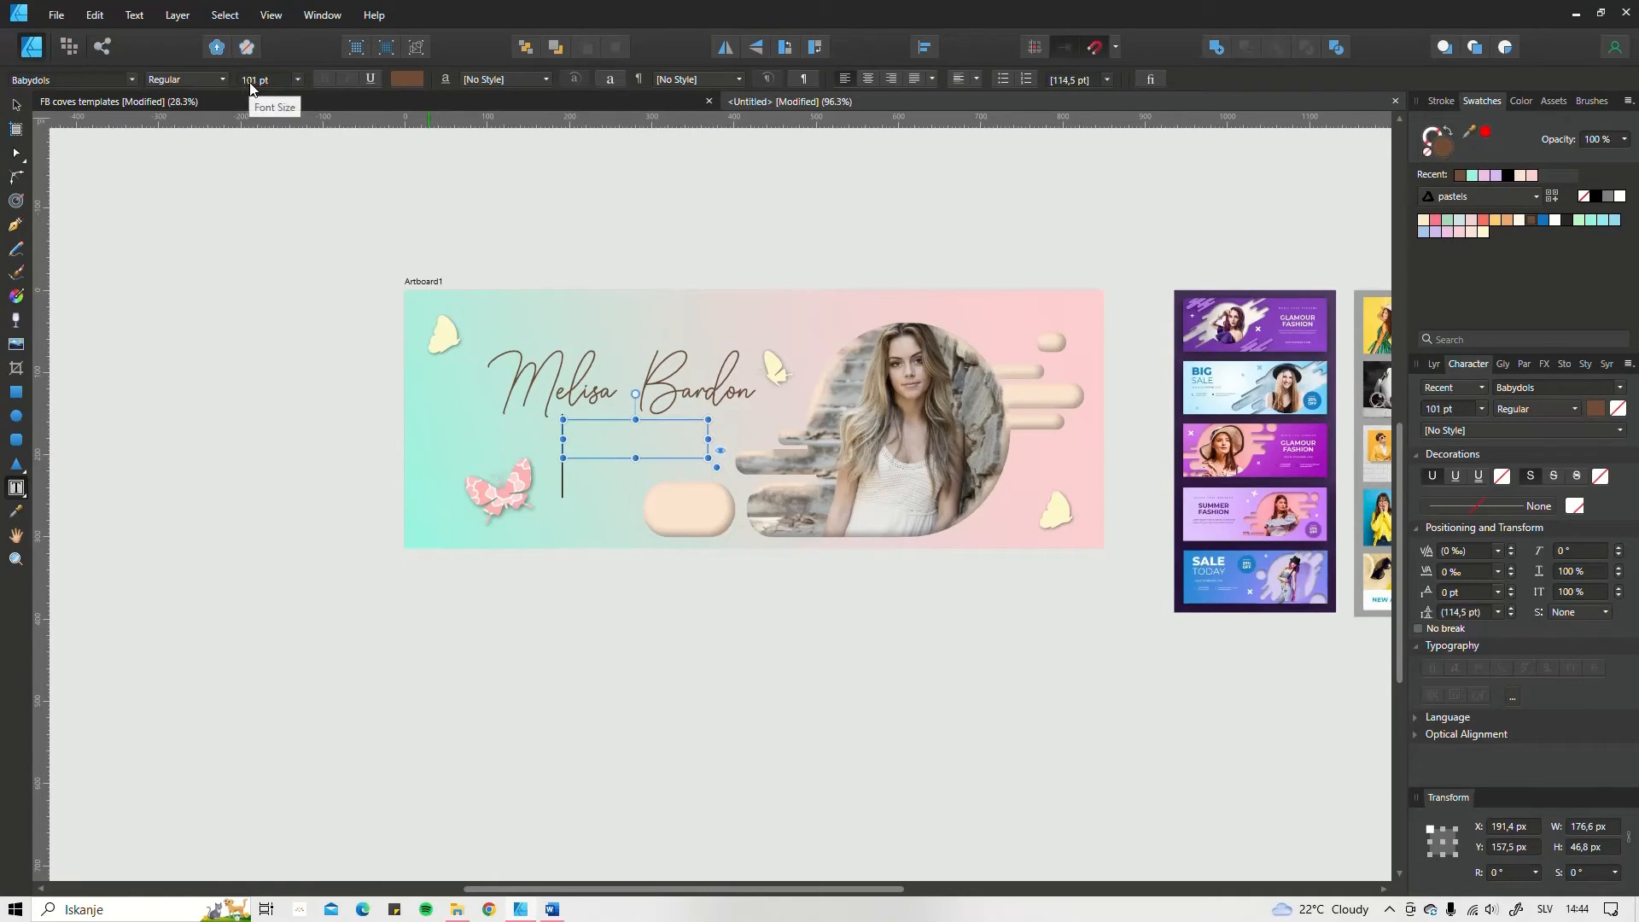
{"action": "scroll", "coordinate": [249, 84], "scroll_direction": "down", "scroll_amount": 20}
{"action": "scroll", "coordinate": [249, 84], "scroll_direction": "down", "scroll_amount": 12}
{"action": "scroll", "coordinate": [249, 82], "scroll_direction": "down", "scroll_amount": 11}
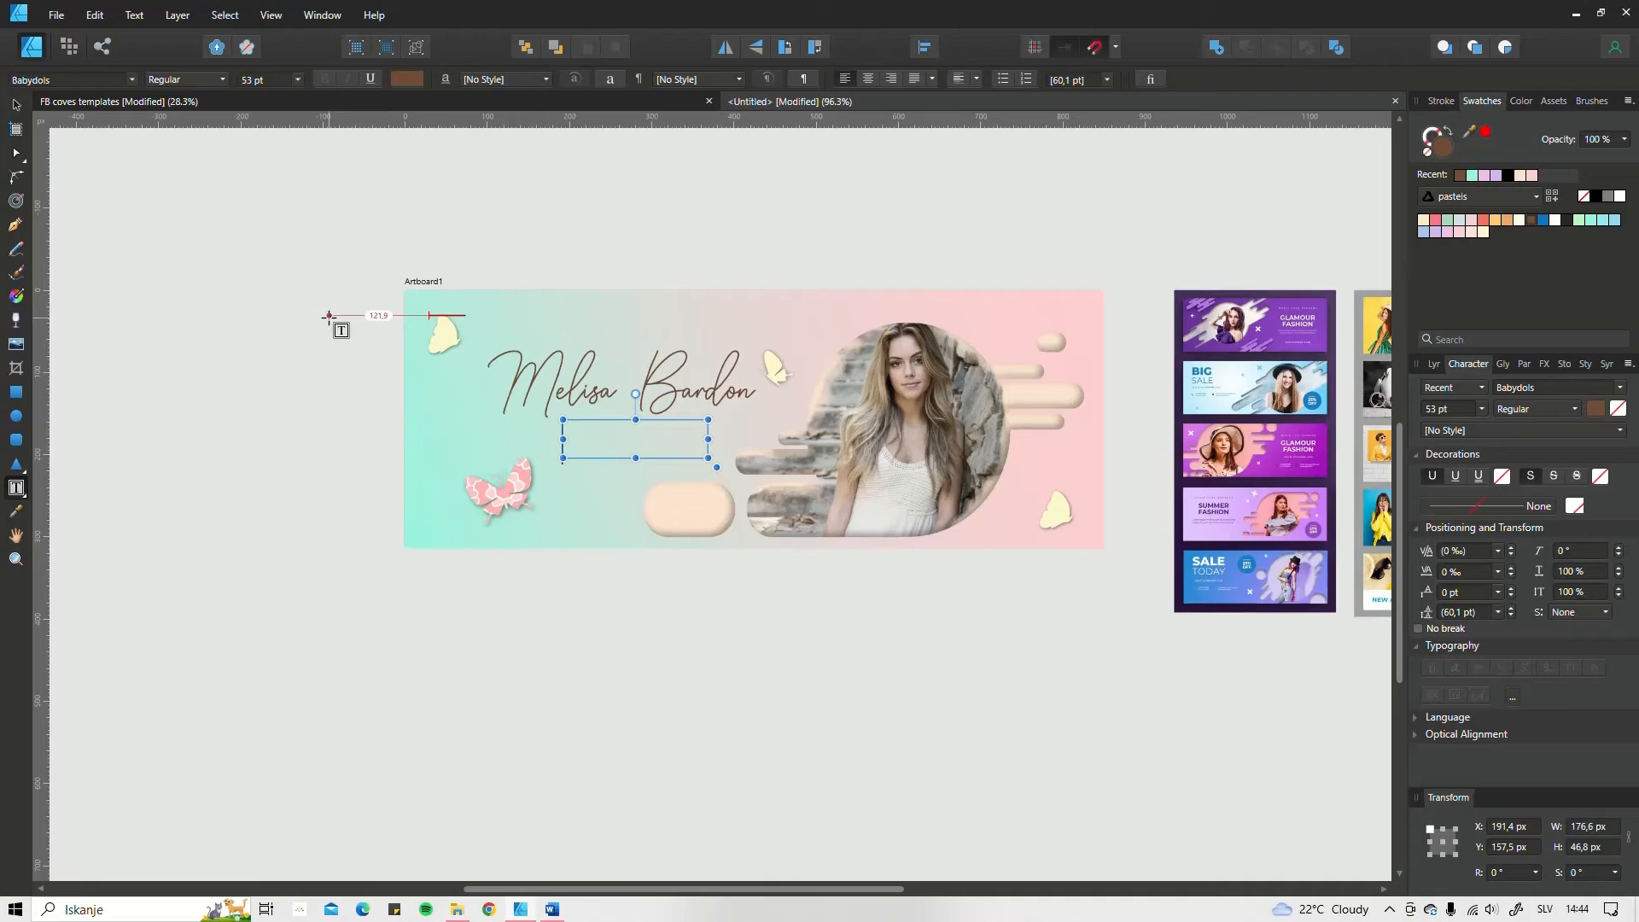
Step: Enter the subtitle "graphic designer" in the new text frame and finish text editing
{"action": "type", "text": "graphic designer"}
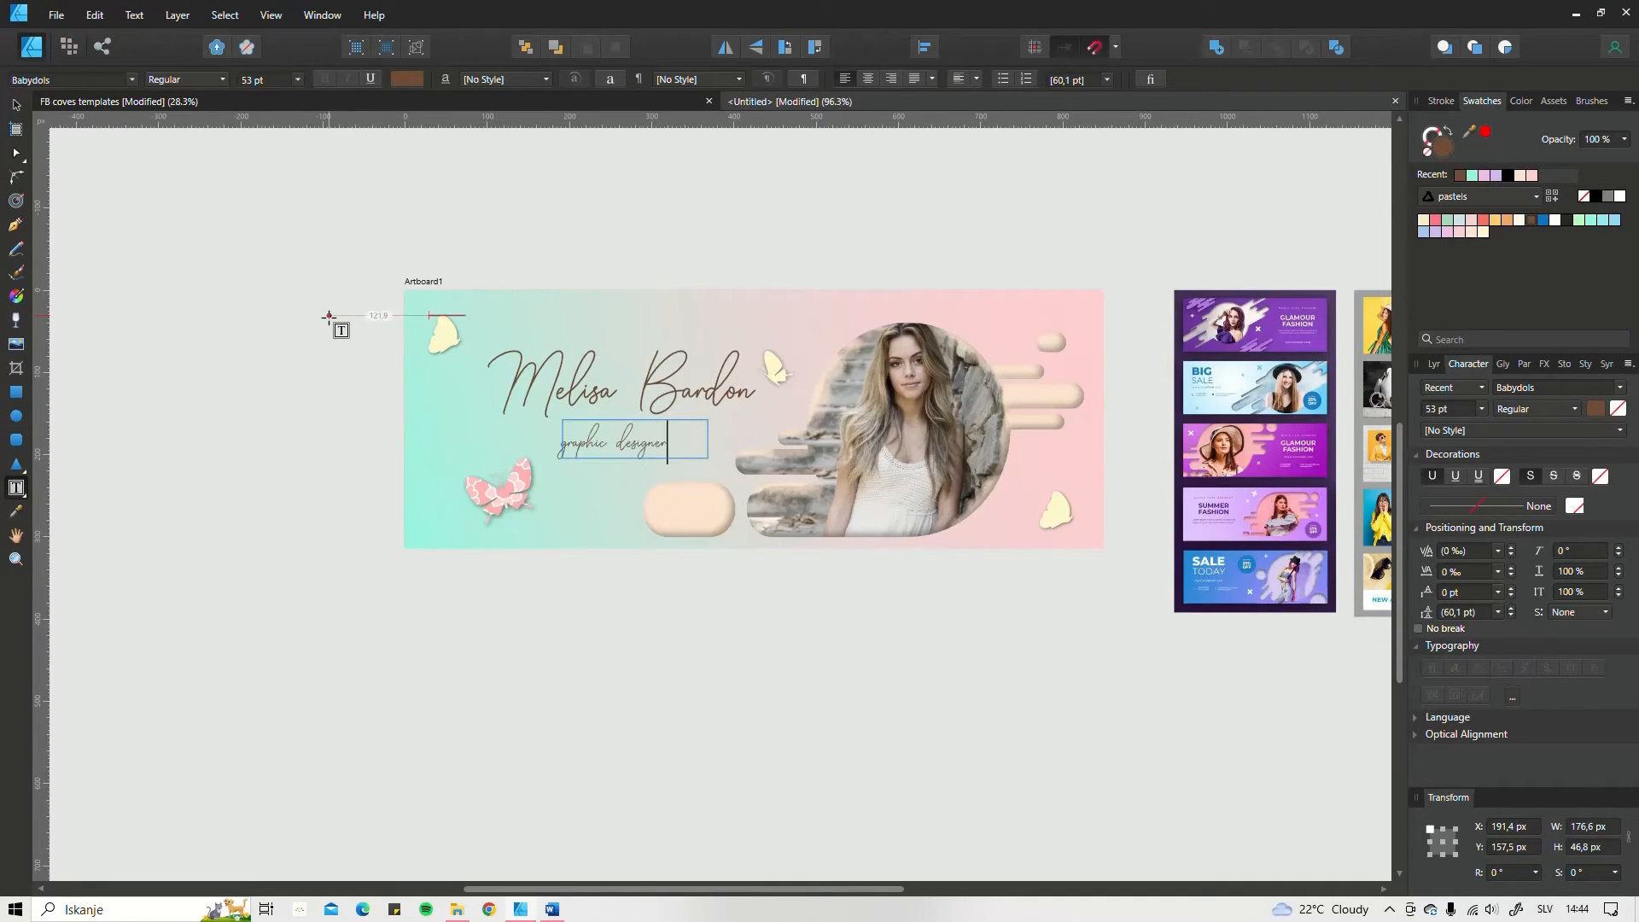
{"action": "left_click", "coordinate": [16, 104]}
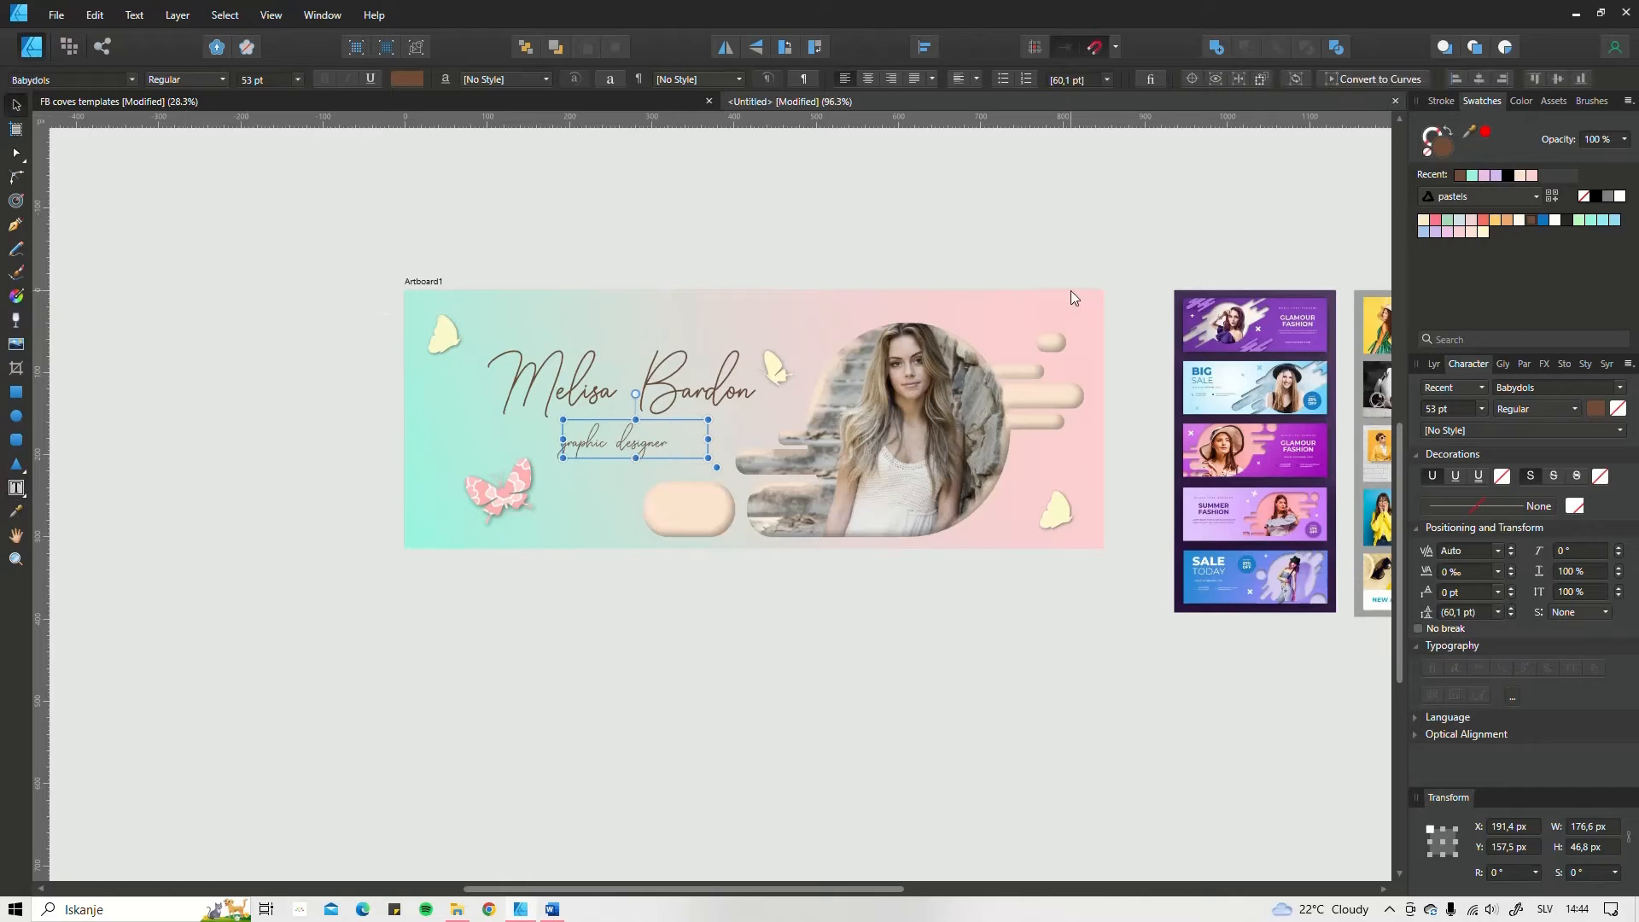
Step: Try the Hello Baby Stephanie Serif font on the "graphic designer" subtitle
{"action": "left_click", "coordinate": [1547, 388]}
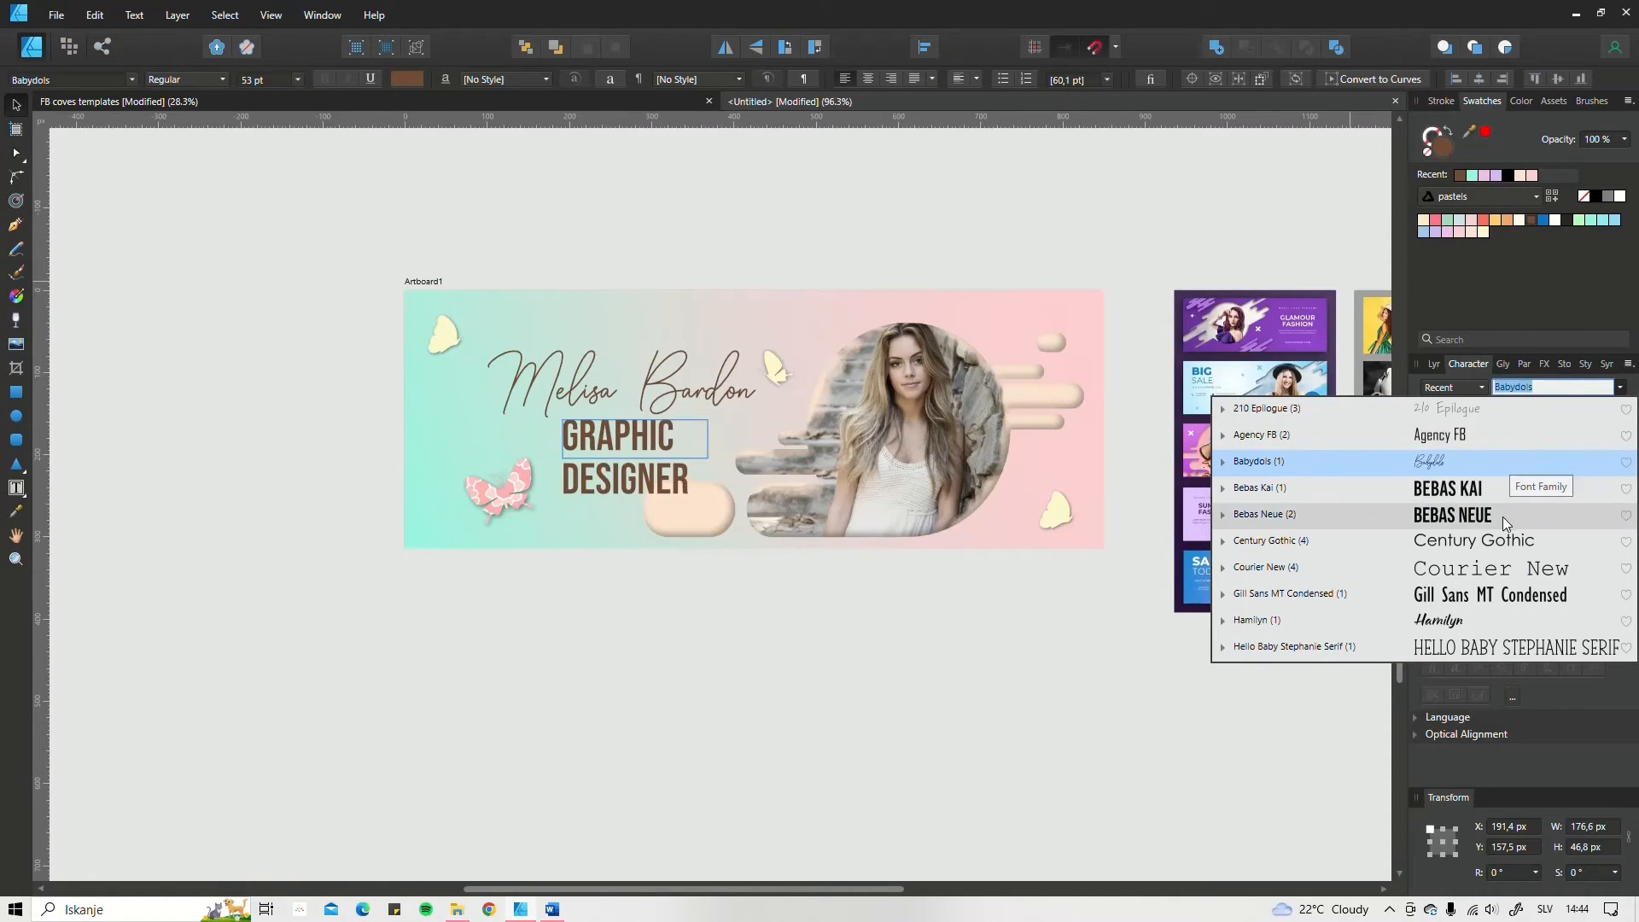
{"action": "left_click", "coordinate": [1500, 647]}
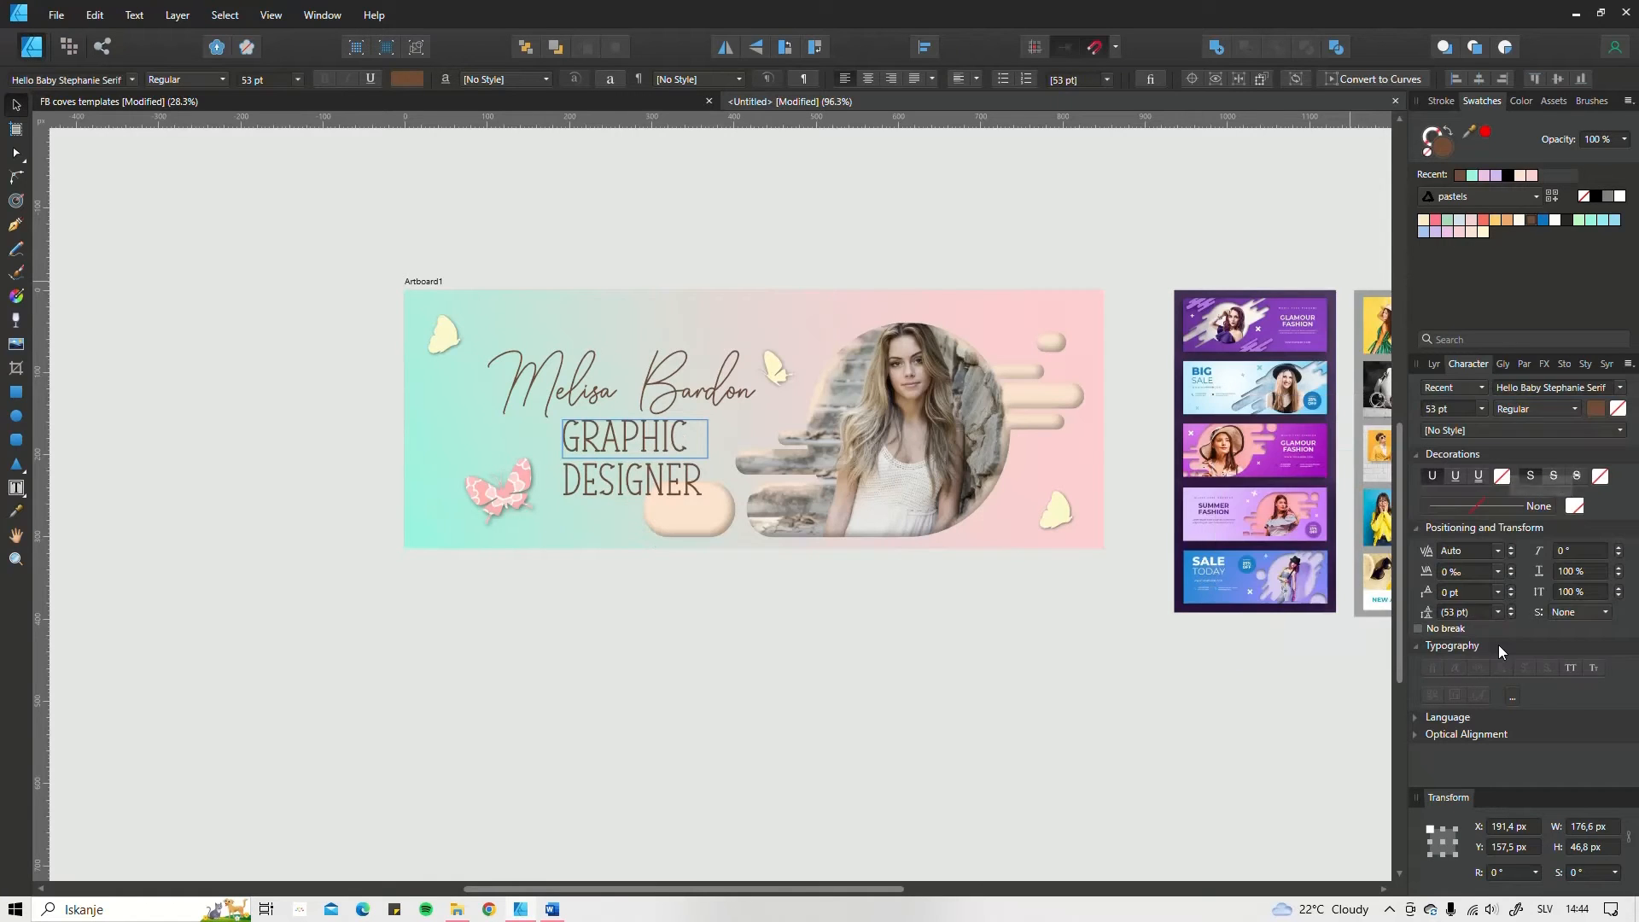
{"action": "left_click", "coordinate": [1541, 394]}
Step: List all installed fonts instead of recent ones and change the subtitle's font to Niagara Solid
{"action": "left_click", "coordinate": [1465, 392]}
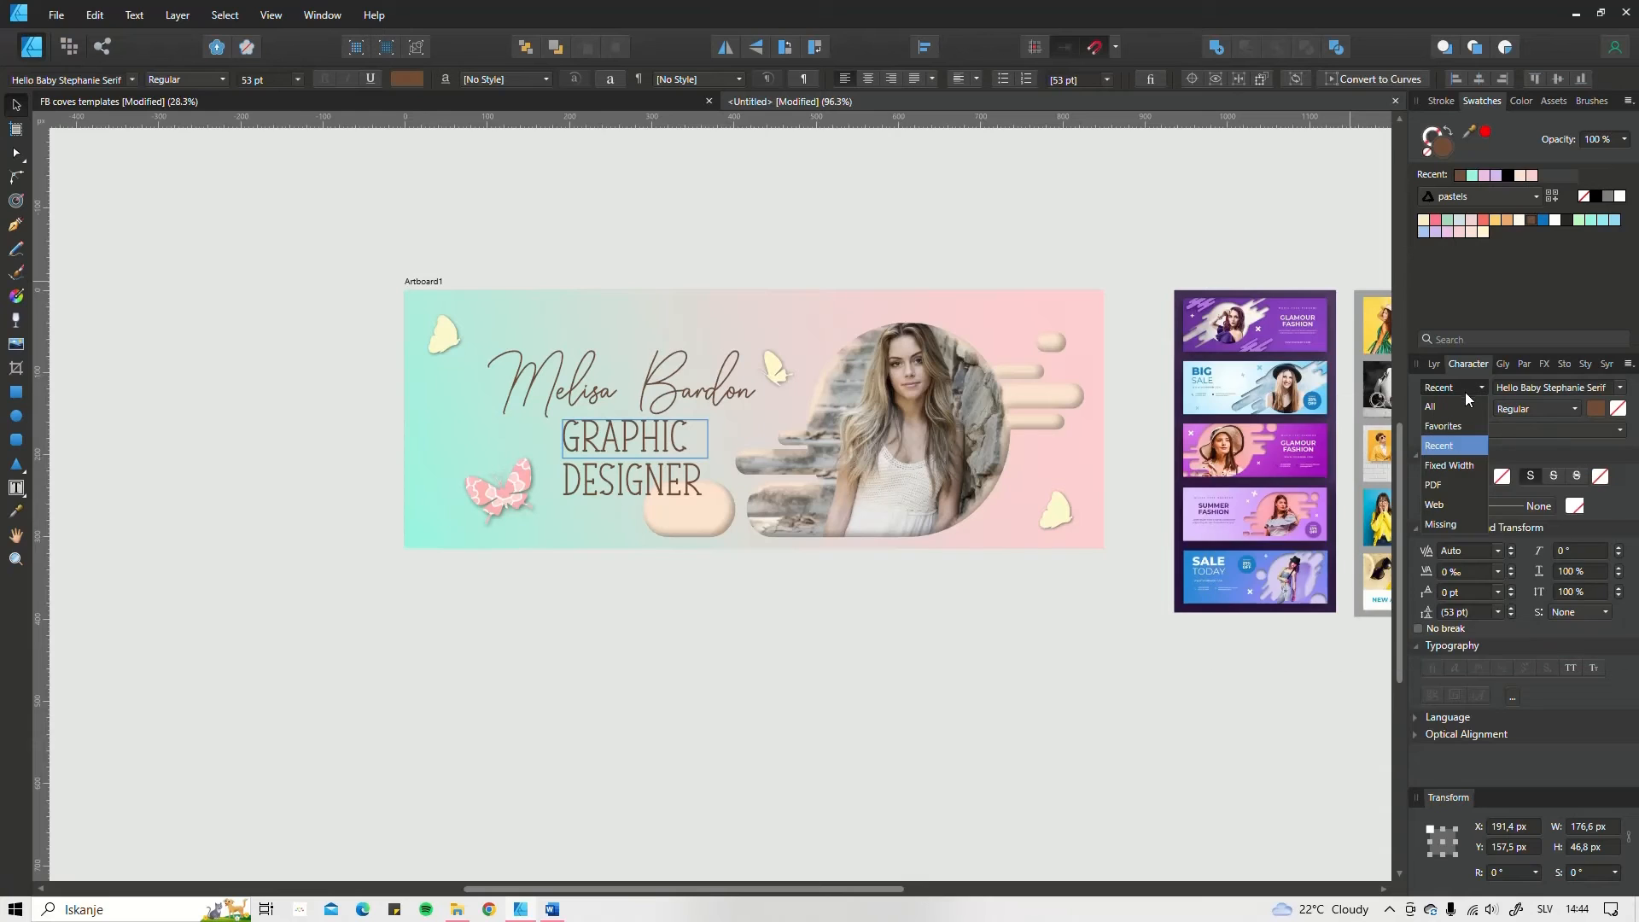
{"action": "left_click", "coordinate": [1465, 392]}
{"action": "left_click", "coordinate": [1454, 406]}
{"action": "left_click", "coordinate": [1530, 386]}
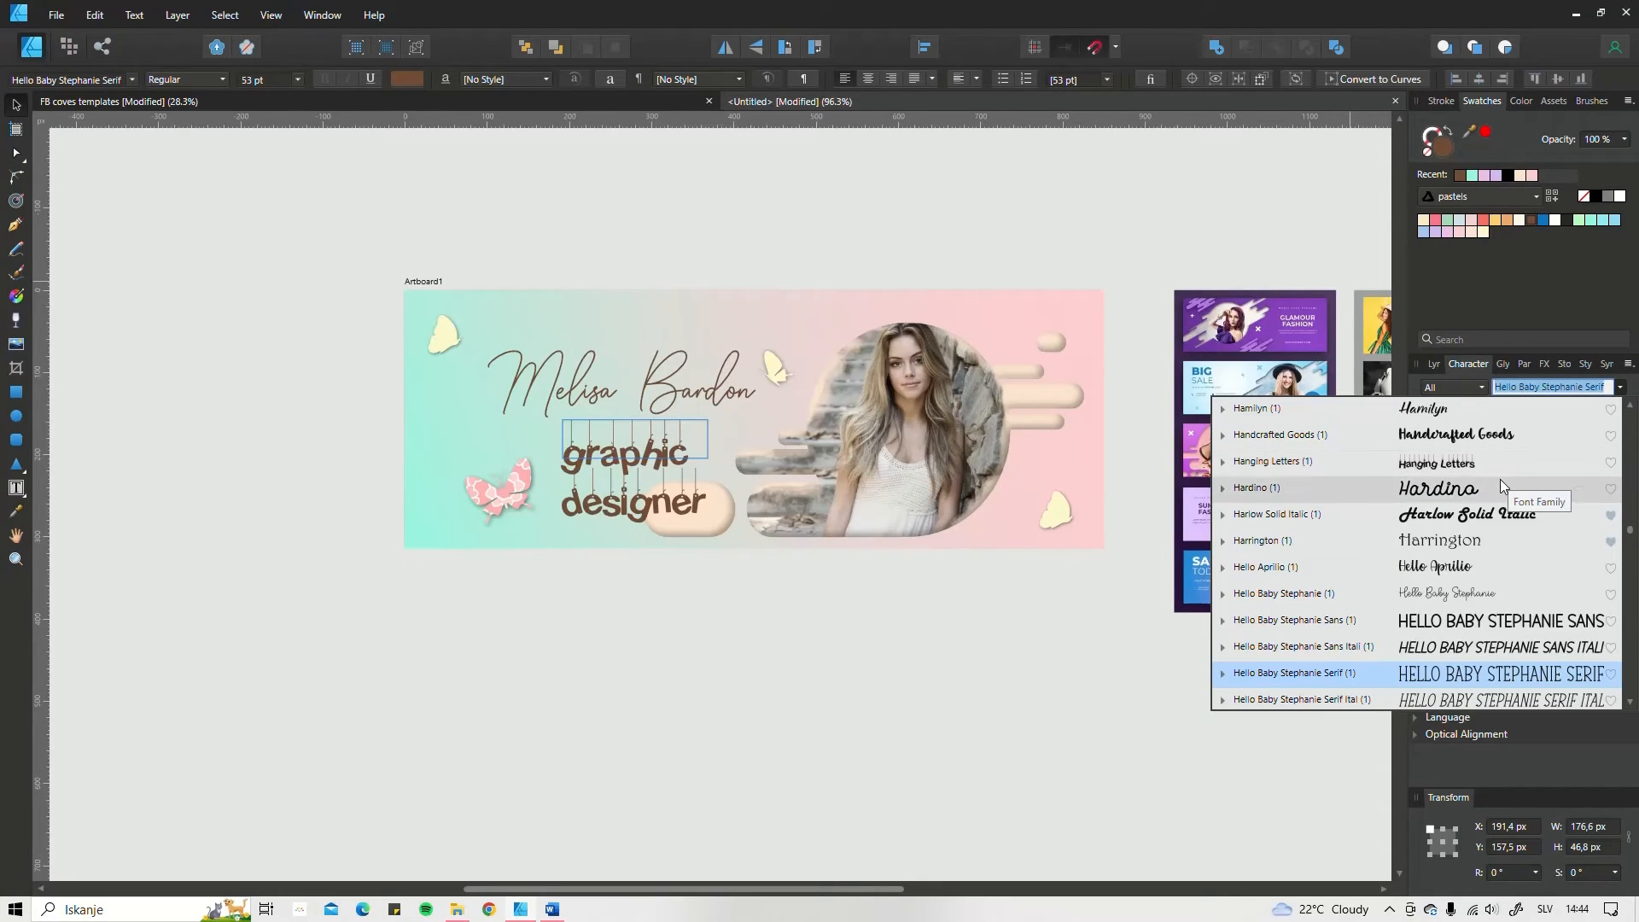
{"action": "scroll", "coordinate": [1503, 596], "scroll_direction": "down", "scroll_amount": 15}
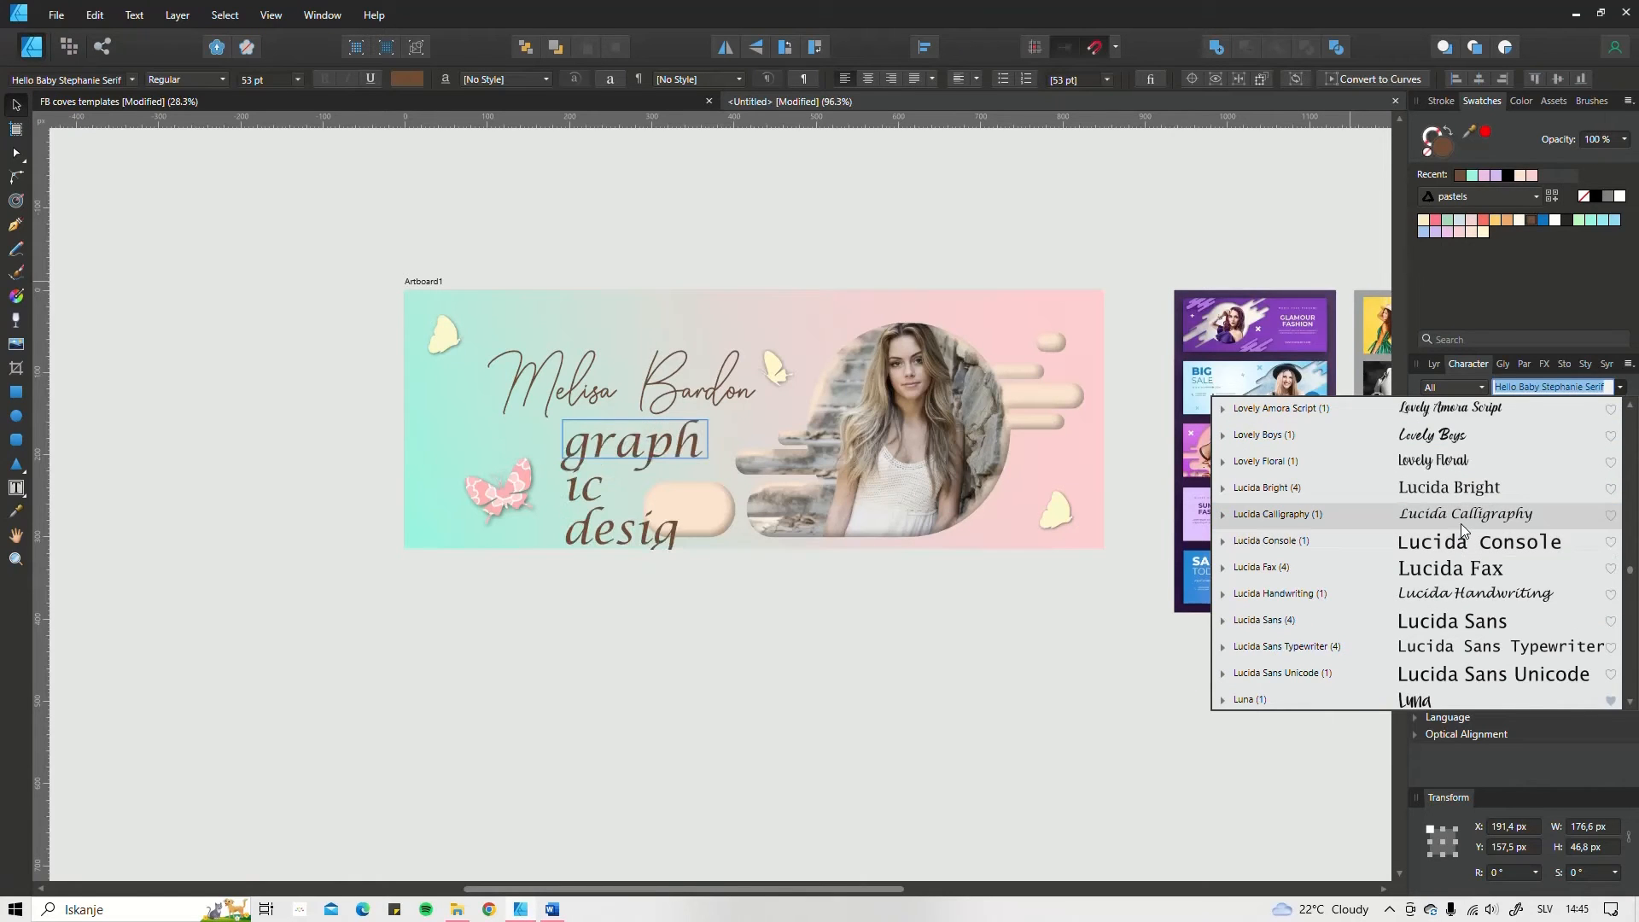
{"action": "scroll", "coordinate": [1462, 524], "scroll_direction": "down", "scroll_amount": 3}
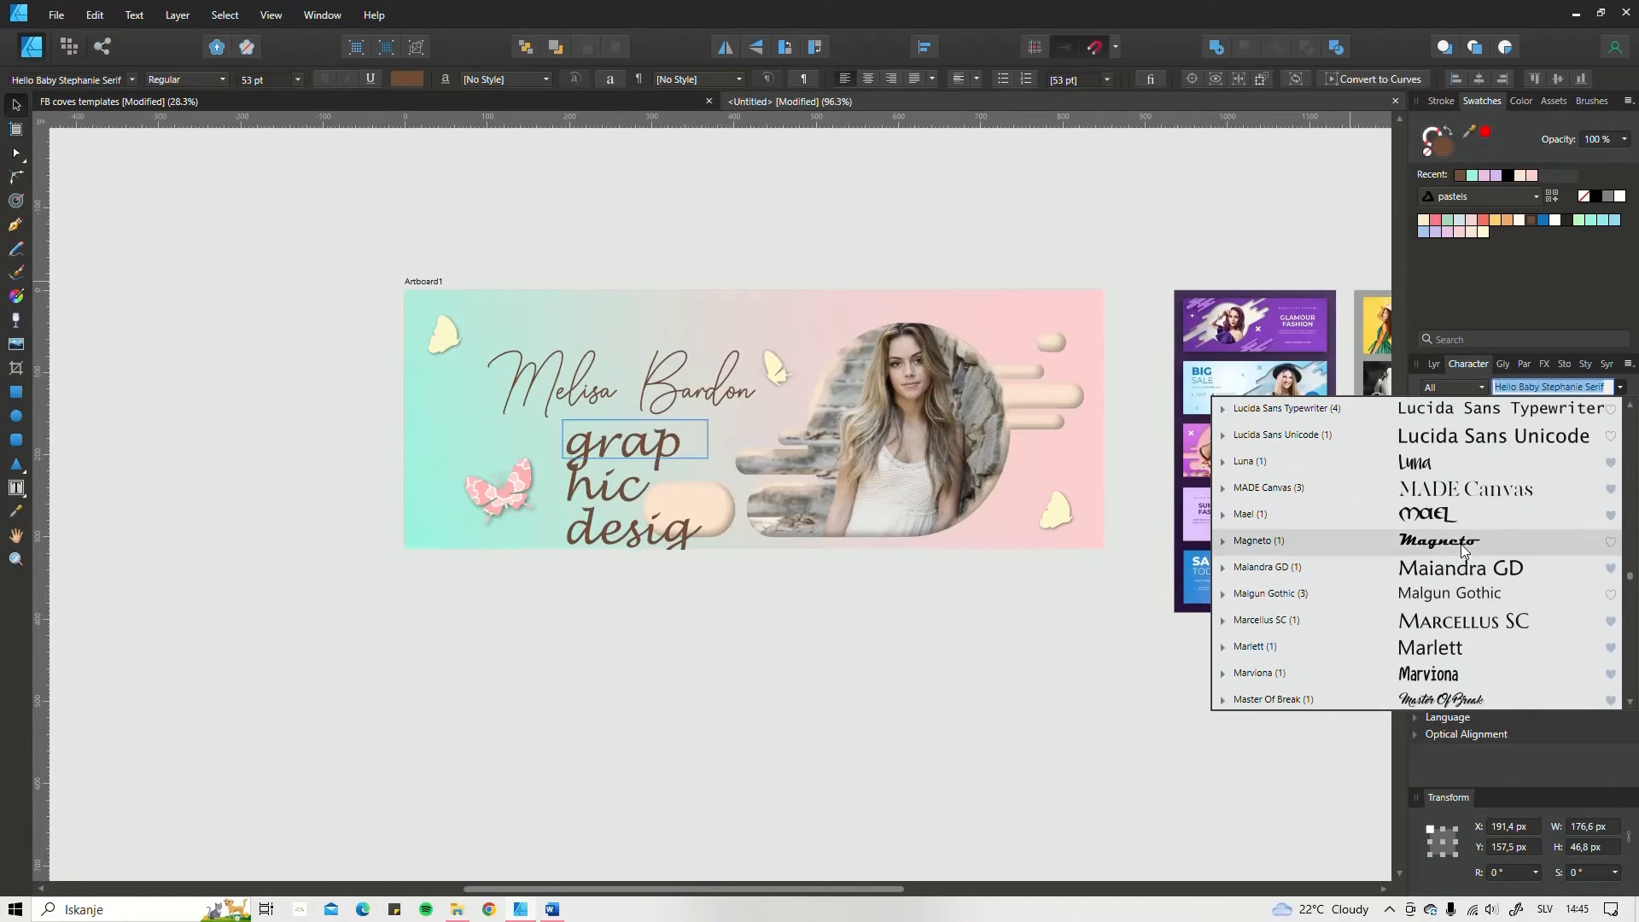
{"action": "scroll", "coordinate": [1461, 545], "scroll_direction": "down", "scroll_amount": 2}
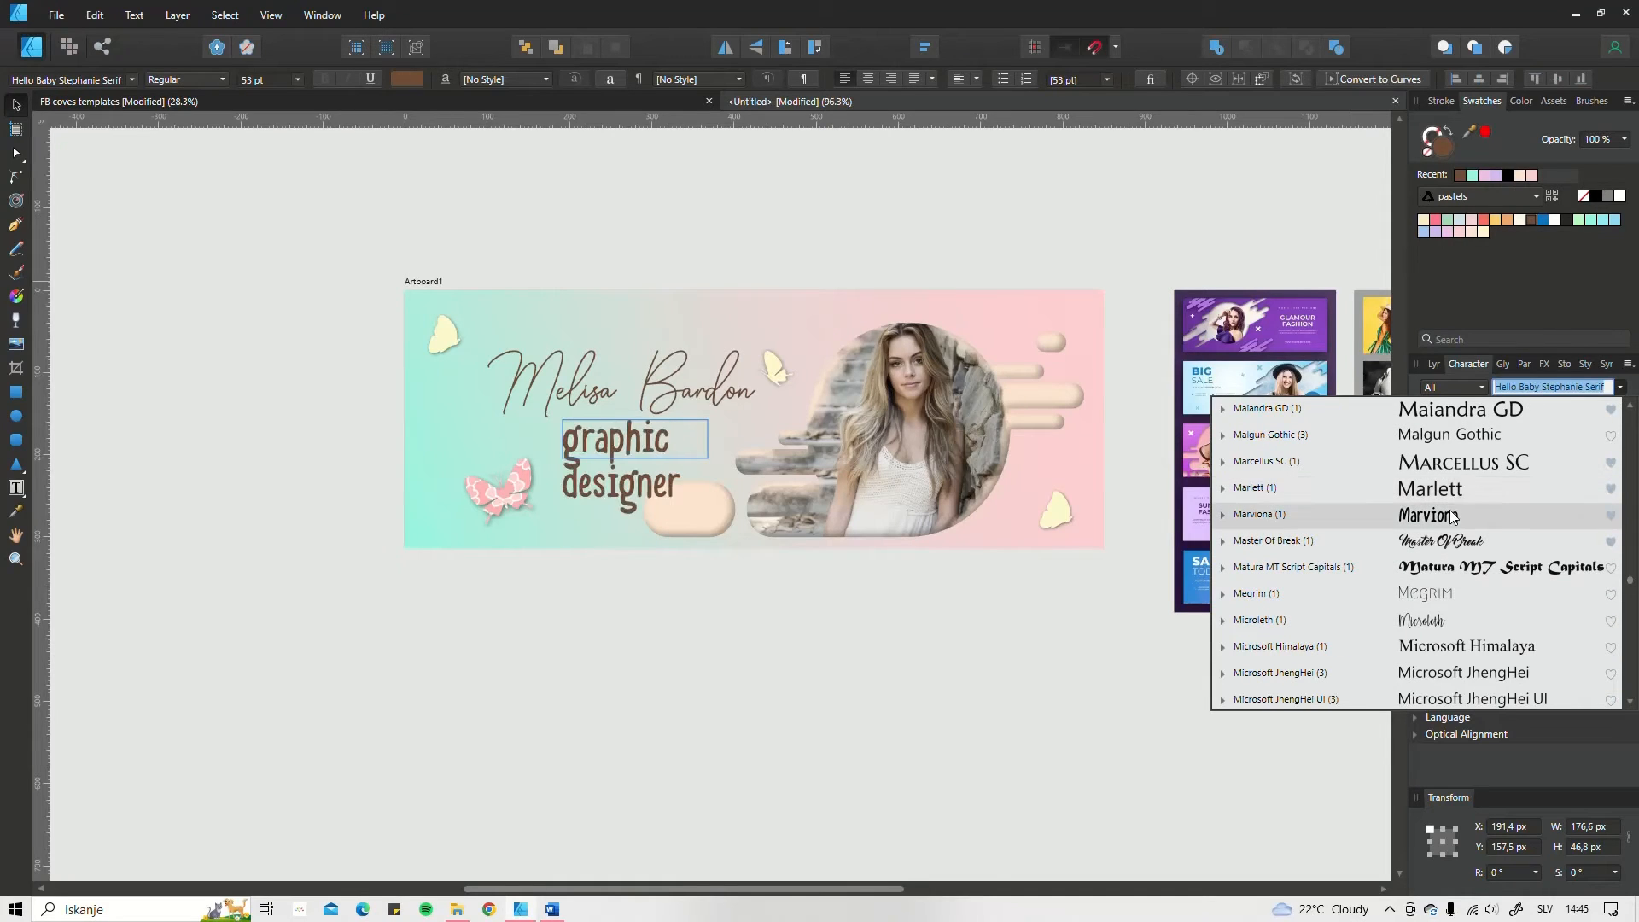
{"action": "scroll", "coordinate": [1436, 596], "scroll_direction": "down", "scroll_amount": 2}
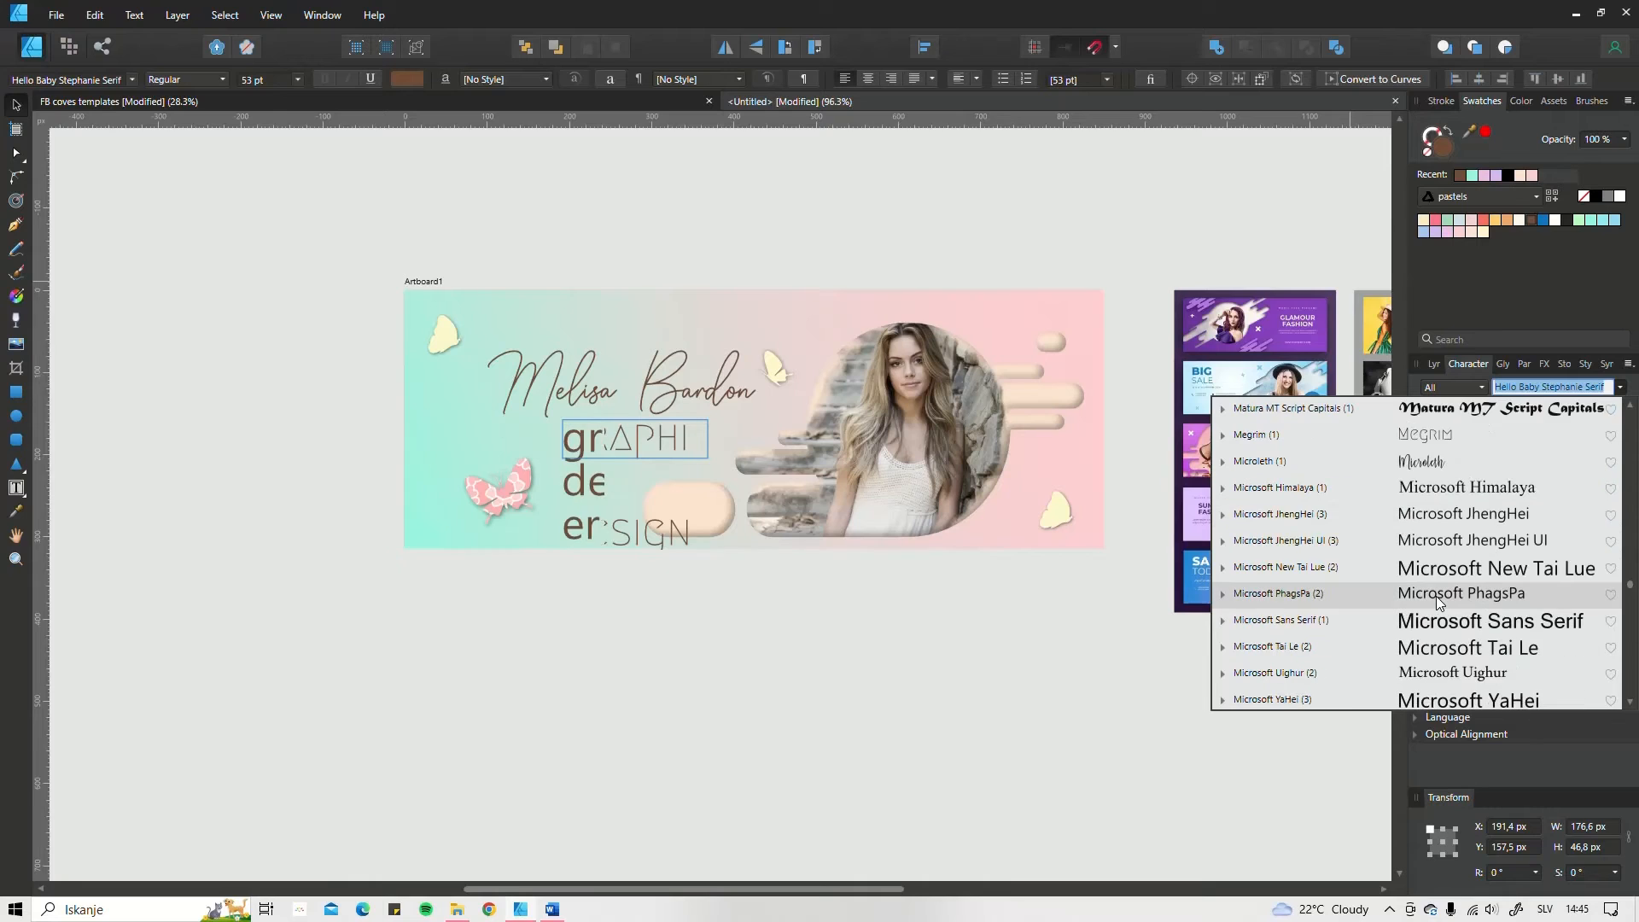
{"action": "scroll", "coordinate": [1436, 596], "scroll_direction": "down", "scroll_amount": 4}
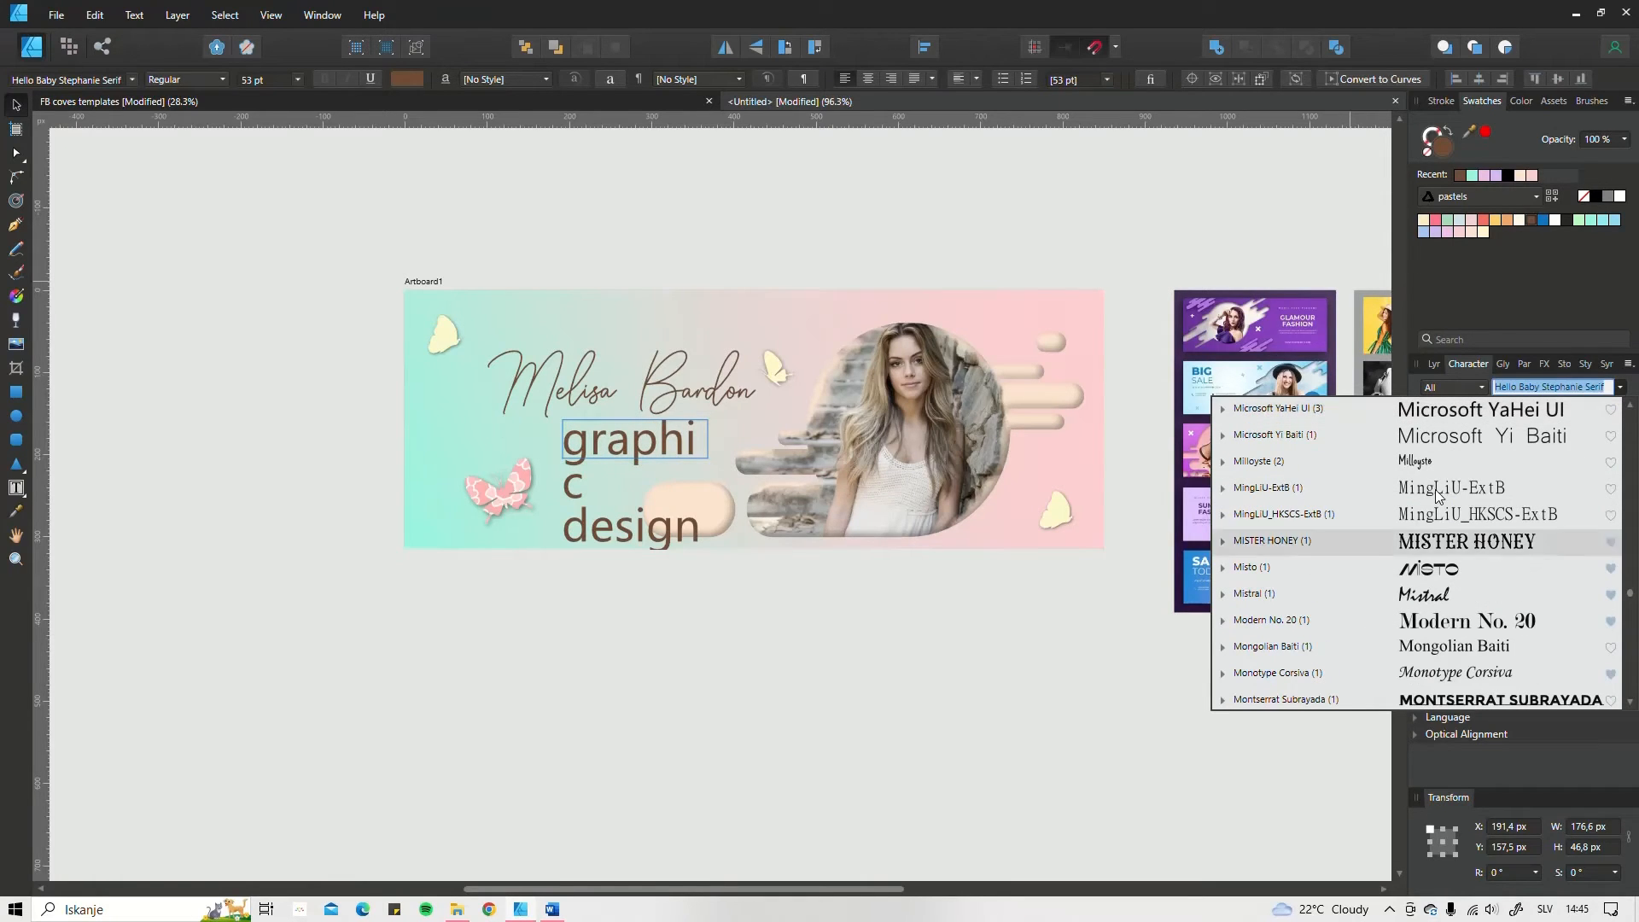
{"action": "scroll", "coordinate": [1456, 554], "scroll_direction": "down", "scroll_amount": 7}
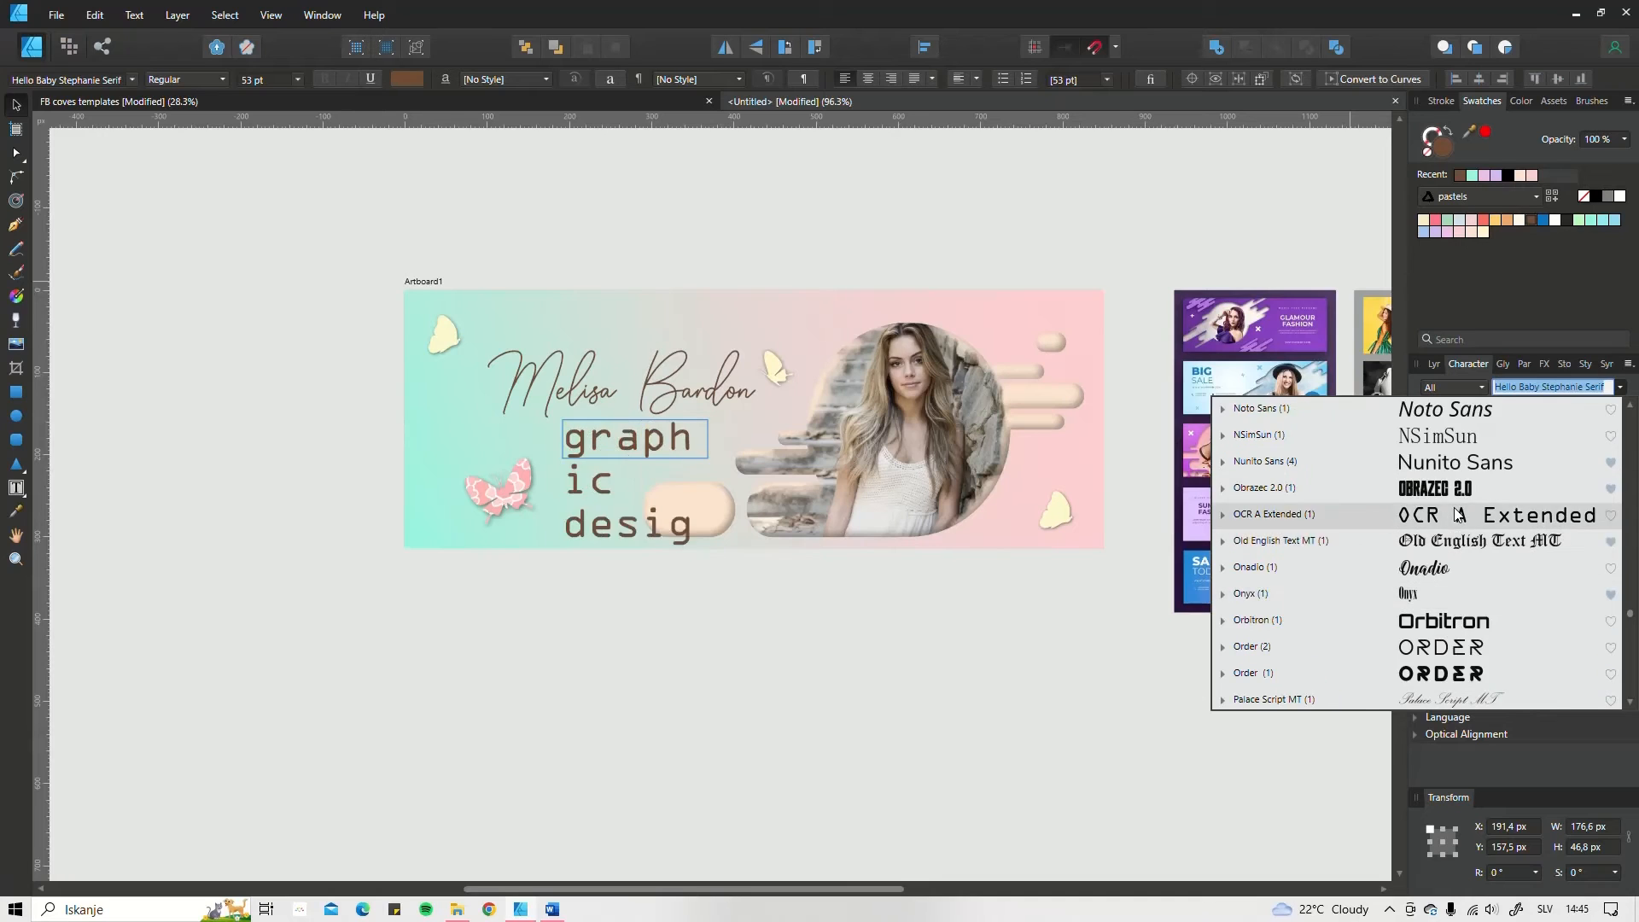
{"action": "scroll", "coordinate": [1460, 589], "scroll_direction": "up", "scroll_amount": 3}
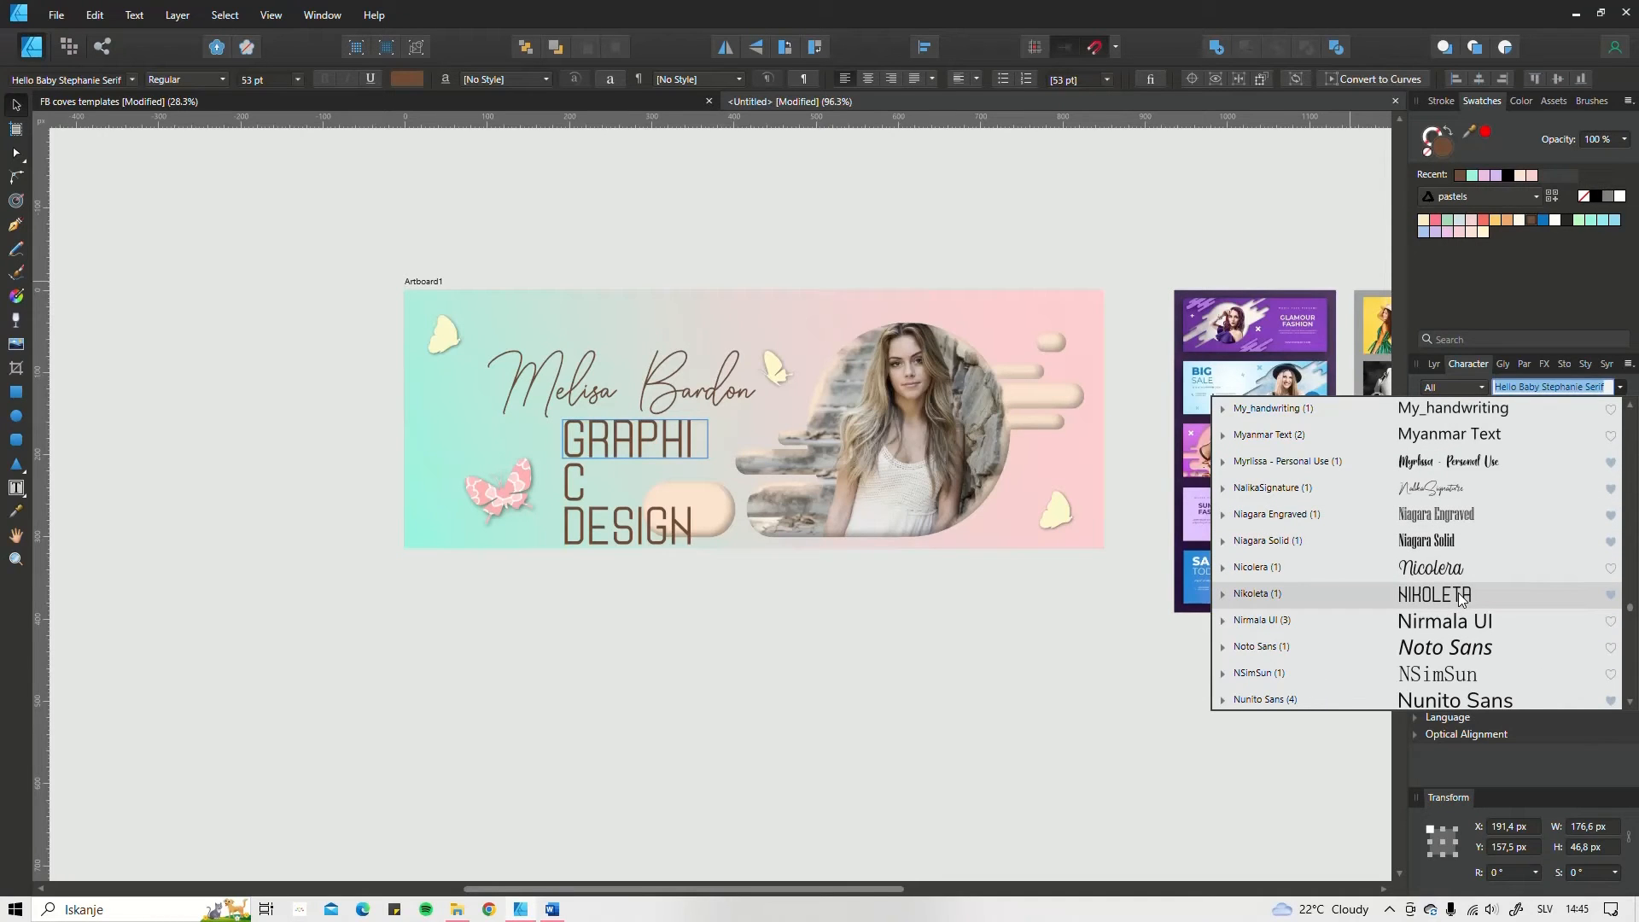
{"action": "left_click", "coordinate": [1469, 545]}
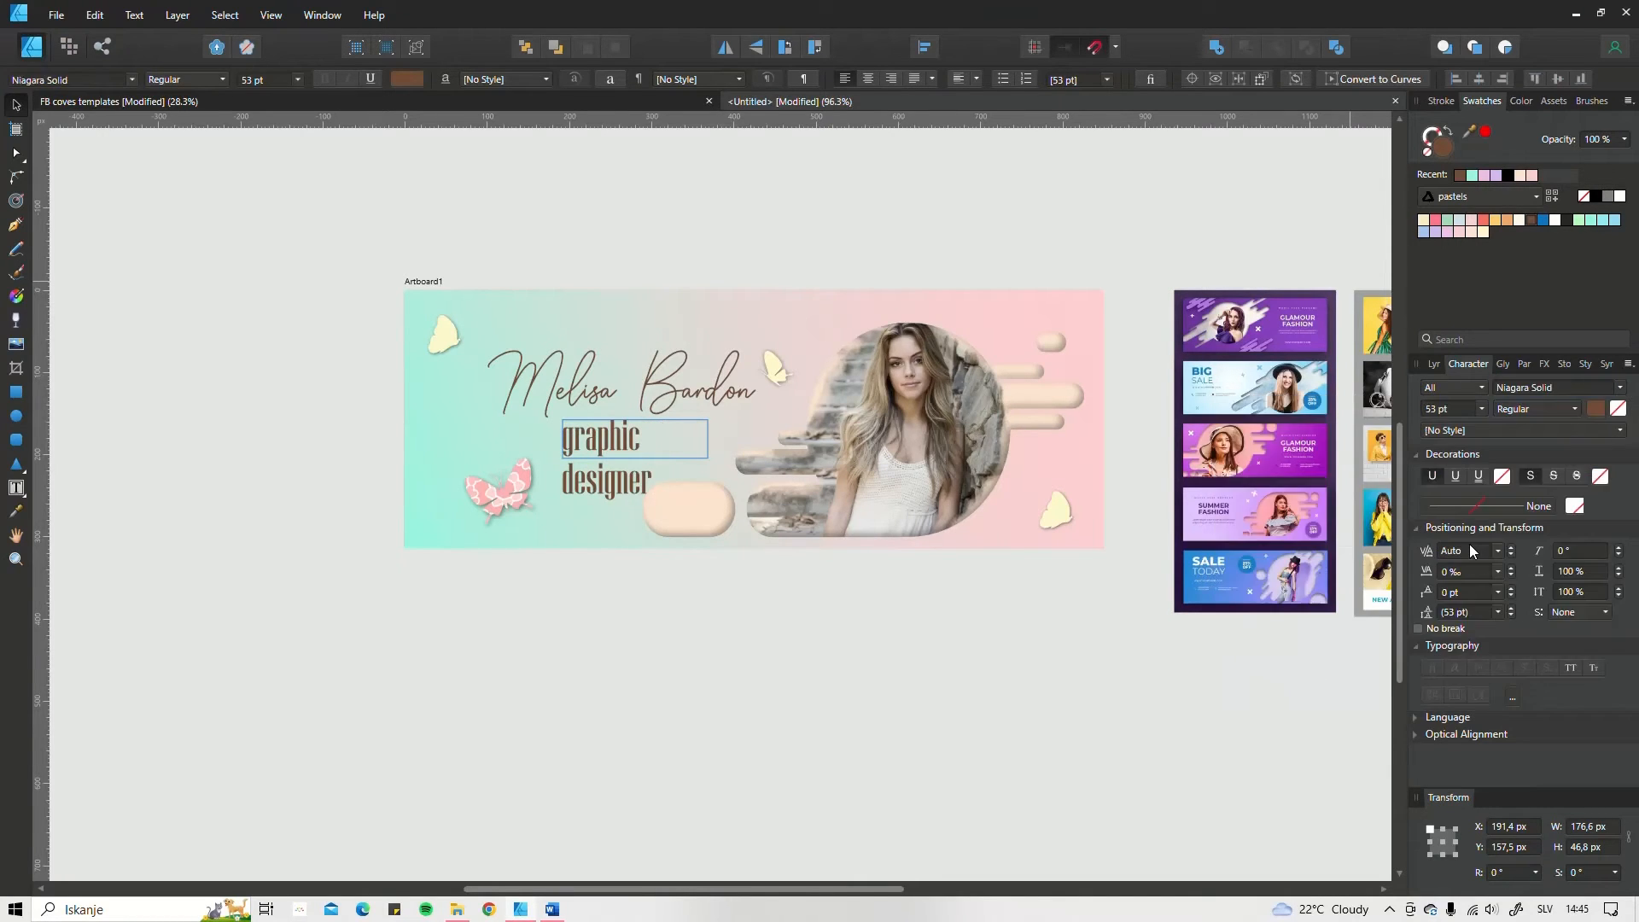
Step: Scale the subtitle with its frame down to 28.3 pt, about 140.3 × 25 px, and centre-align its text
{"action": "left_click_drag", "start_coordinate": [709, 439], "coordinate": [653, 431]}
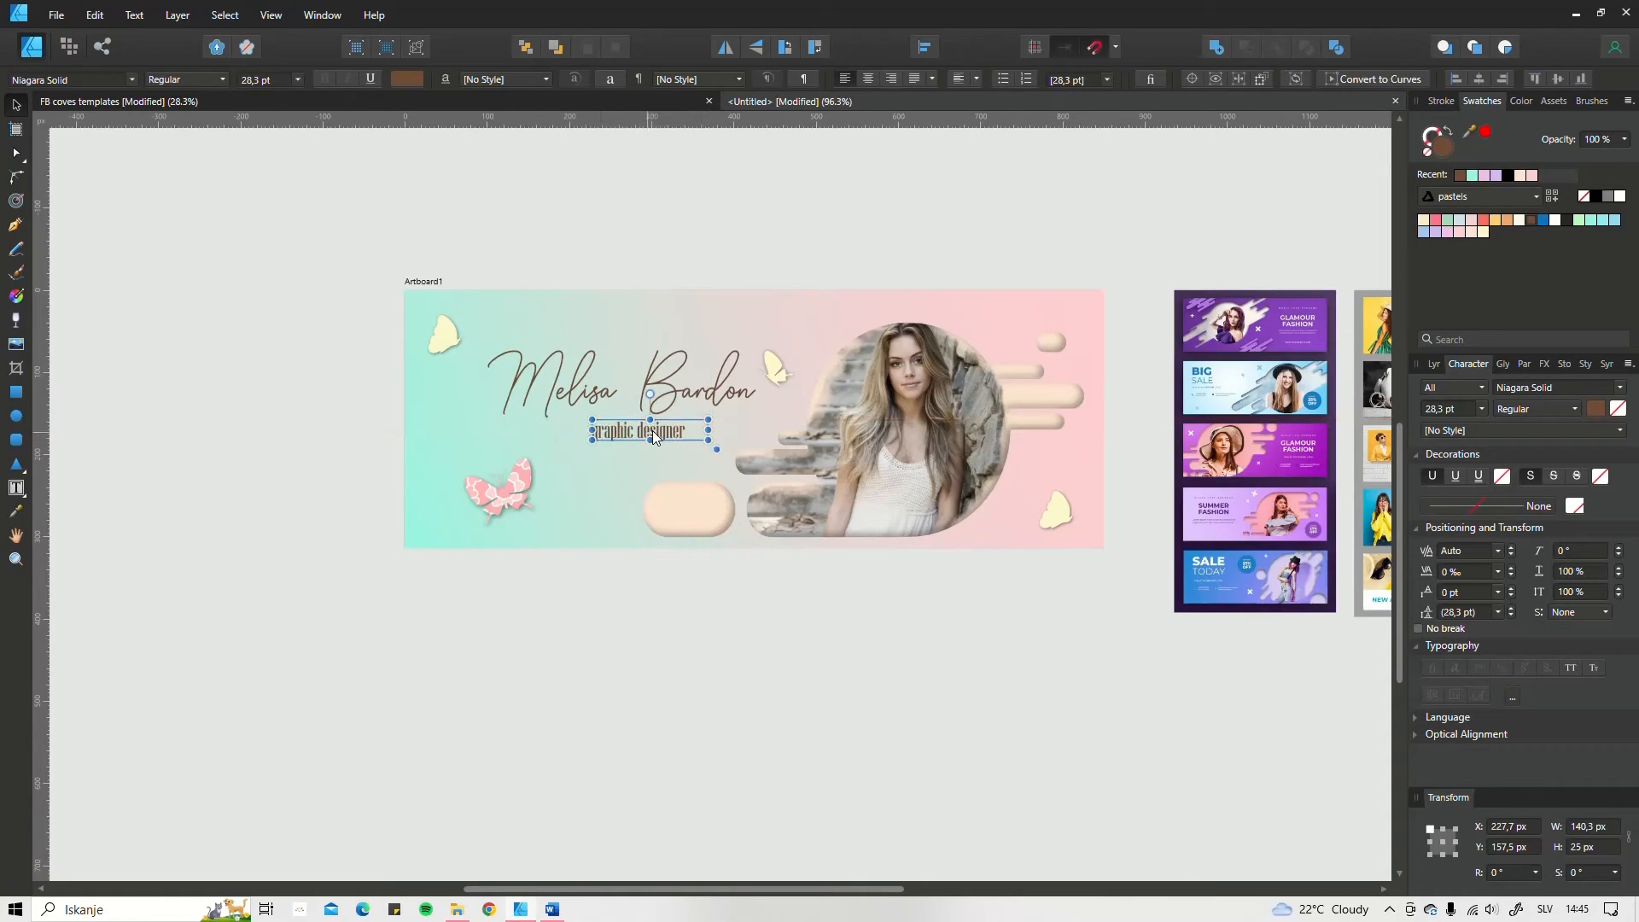
{"action": "left_click", "coordinate": [869, 77]}
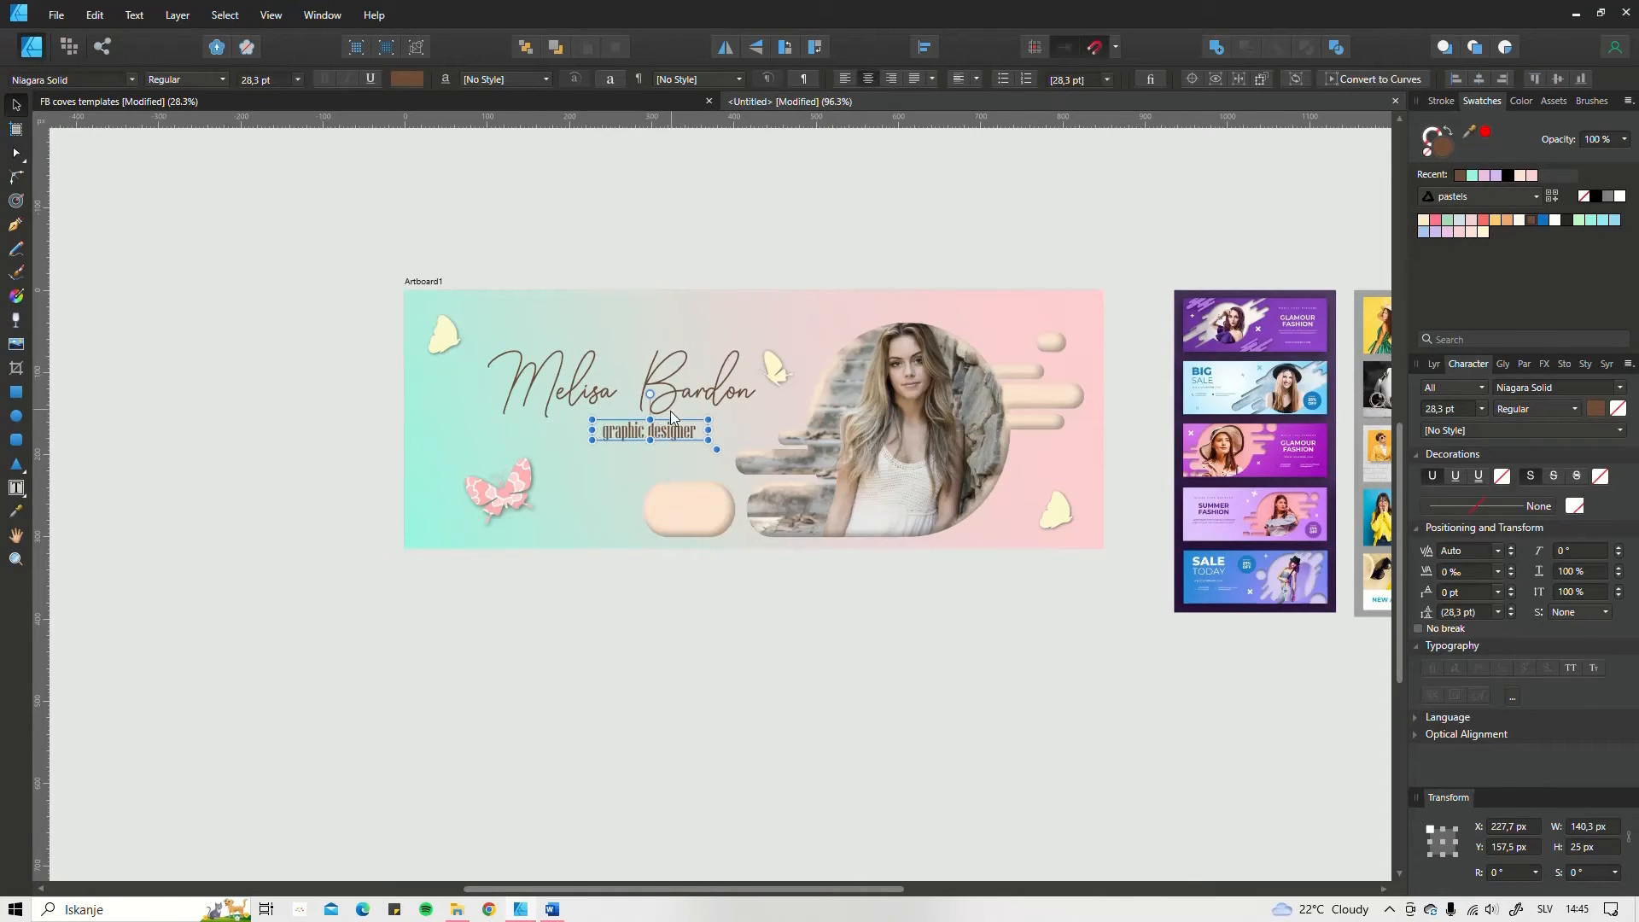
Step: Recolour the subtitle with pastel swatches, trying cream, orange, yellow and coral before applying pale pink
{"action": "left_click", "coordinate": [1516, 220]}
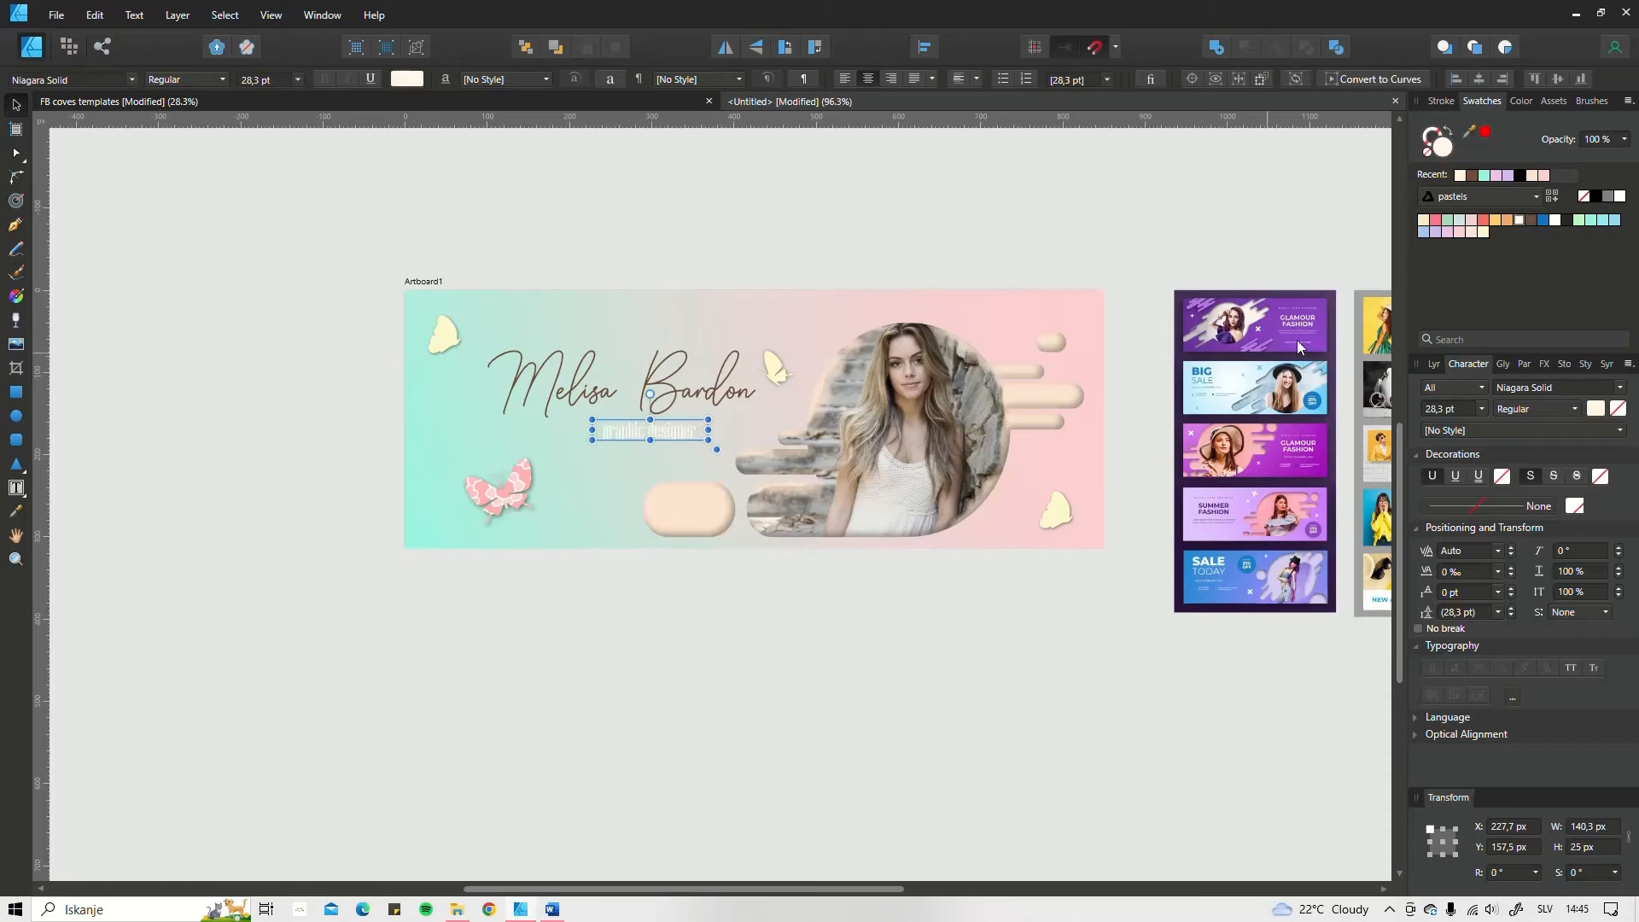
{"action": "left_click", "coordinate": [1506, 220]}
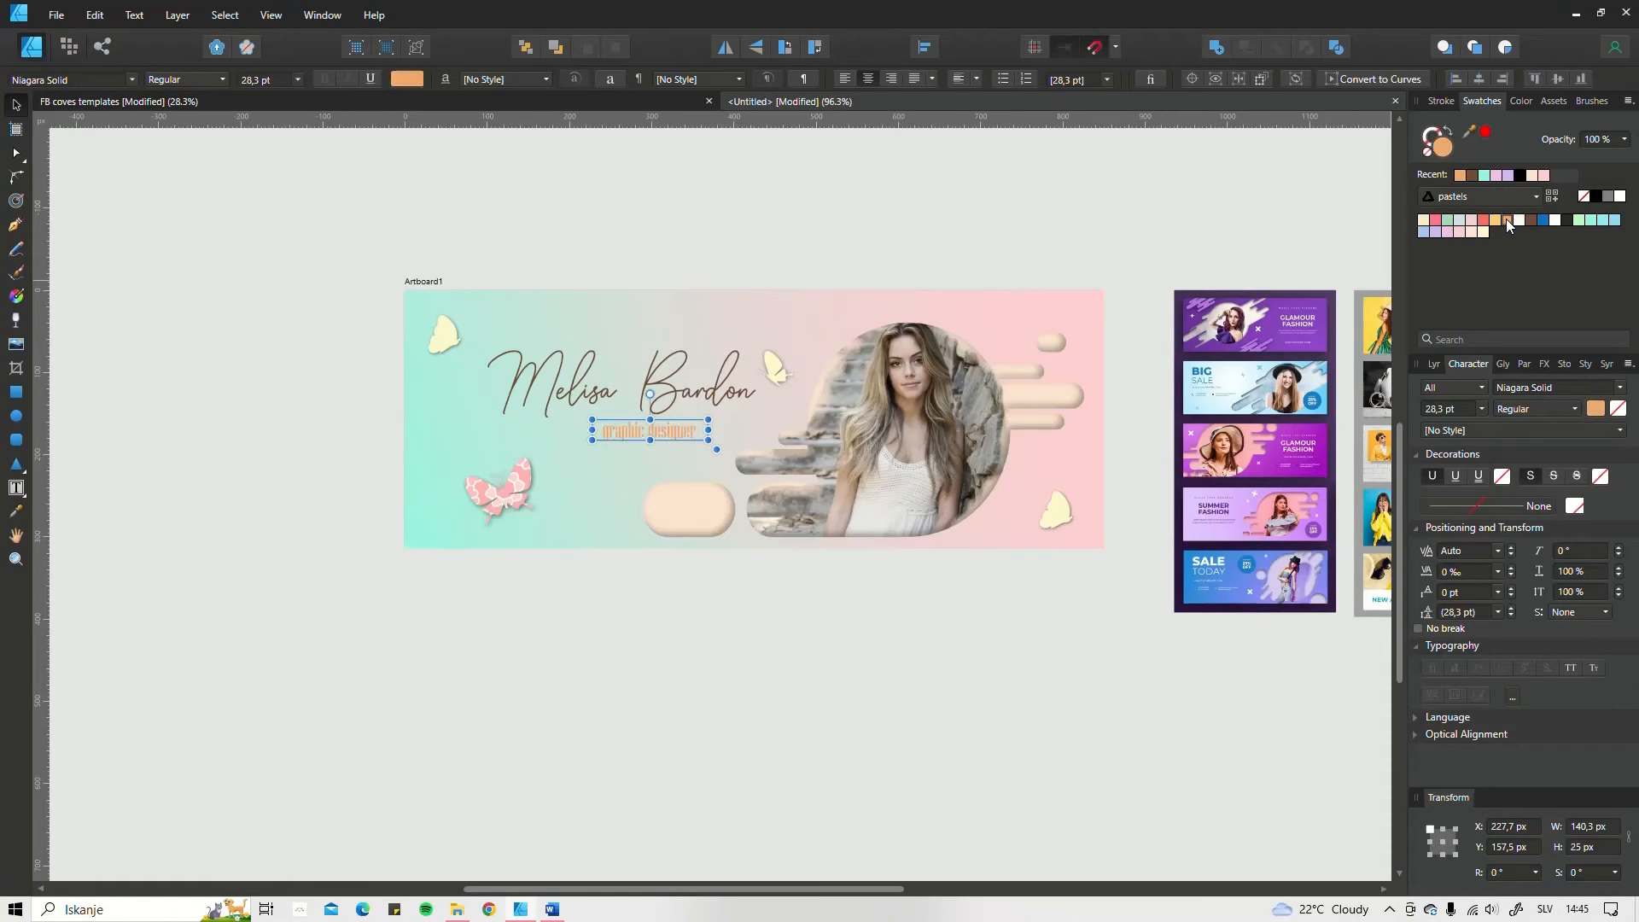
{"action": "left_click", "coordinate": [1493, 220]}
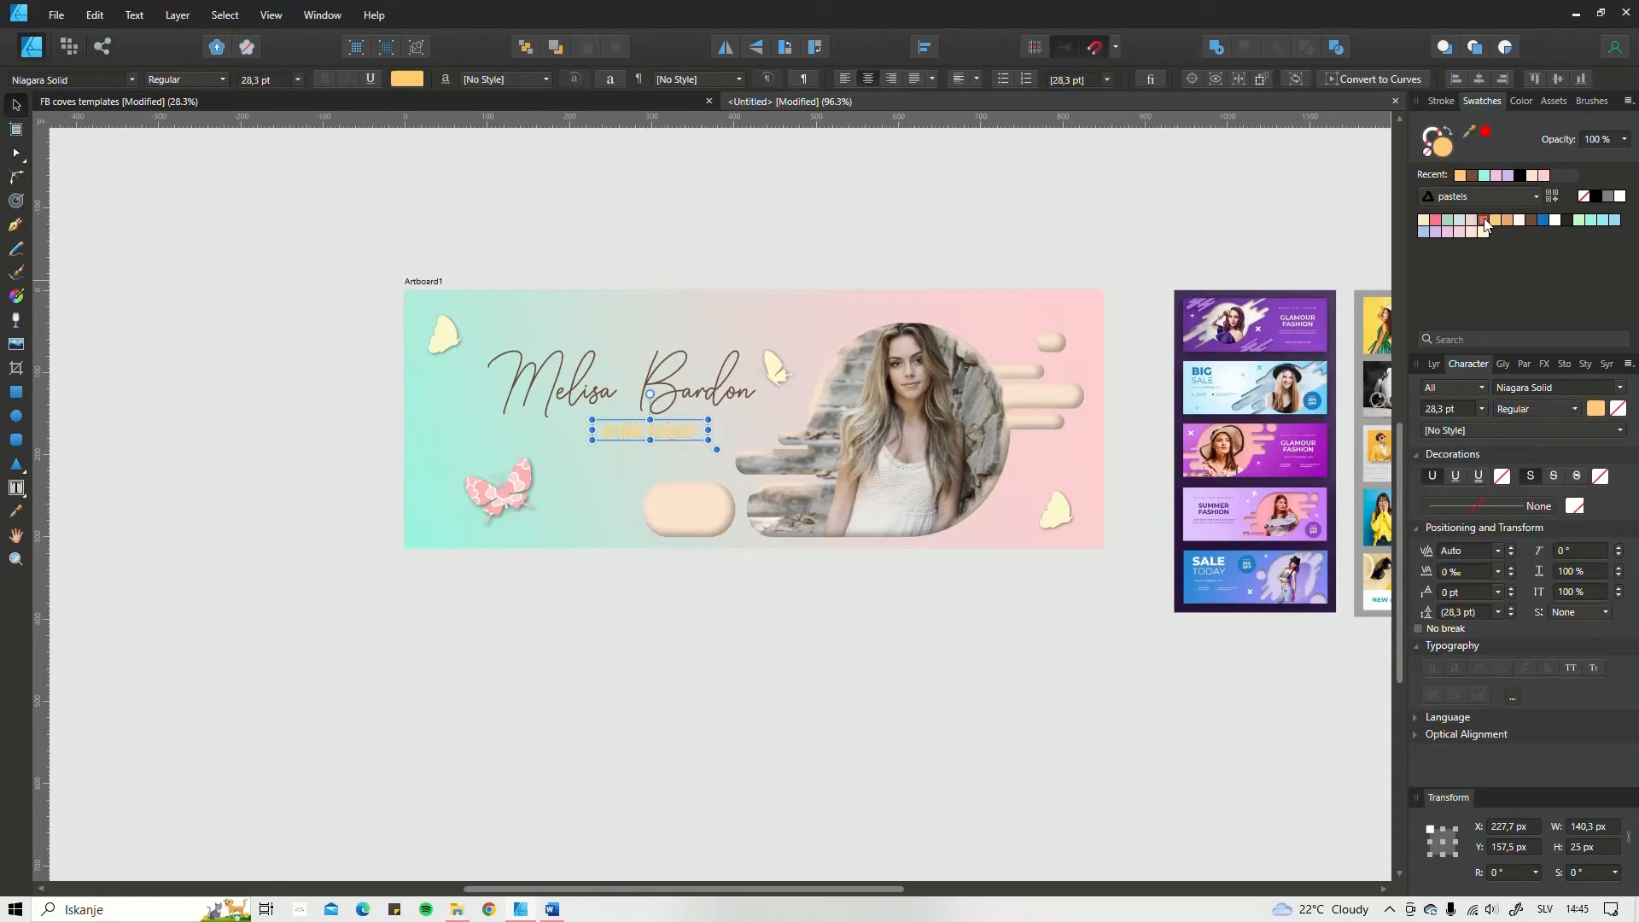
{"action": "left_click", "coordinate": [1484, 220]}
{"action": "scroll", "coordinate": [602, 504], "scroll_direction": "up", "scroll_amount": 3}
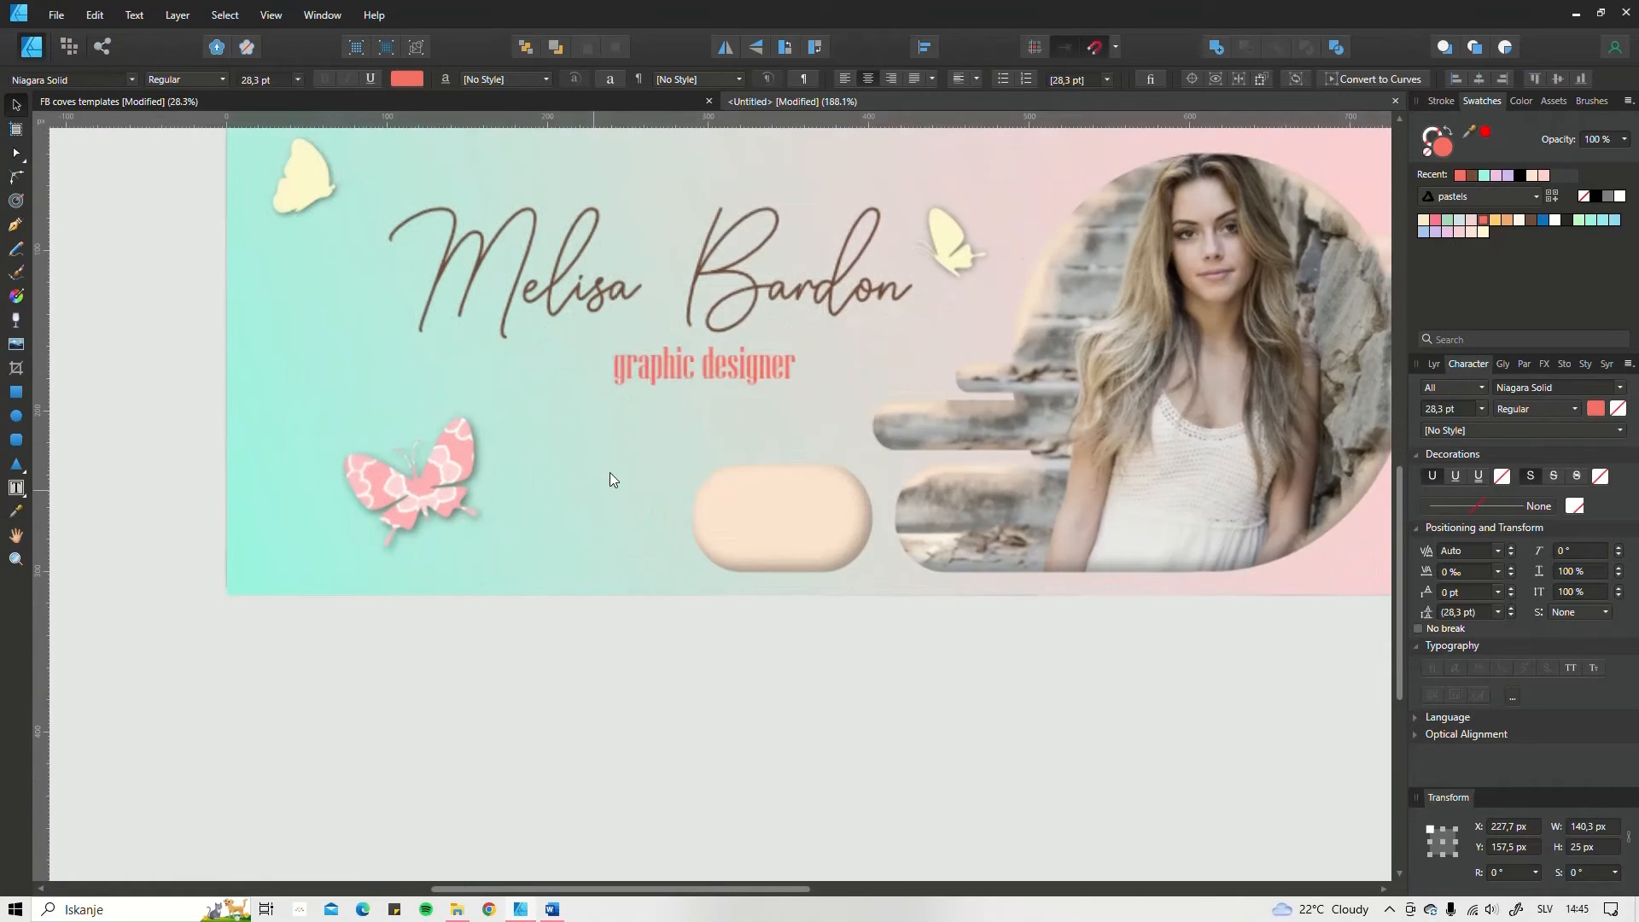
{"action": "left_click", "coordinate": [1457, 232]}
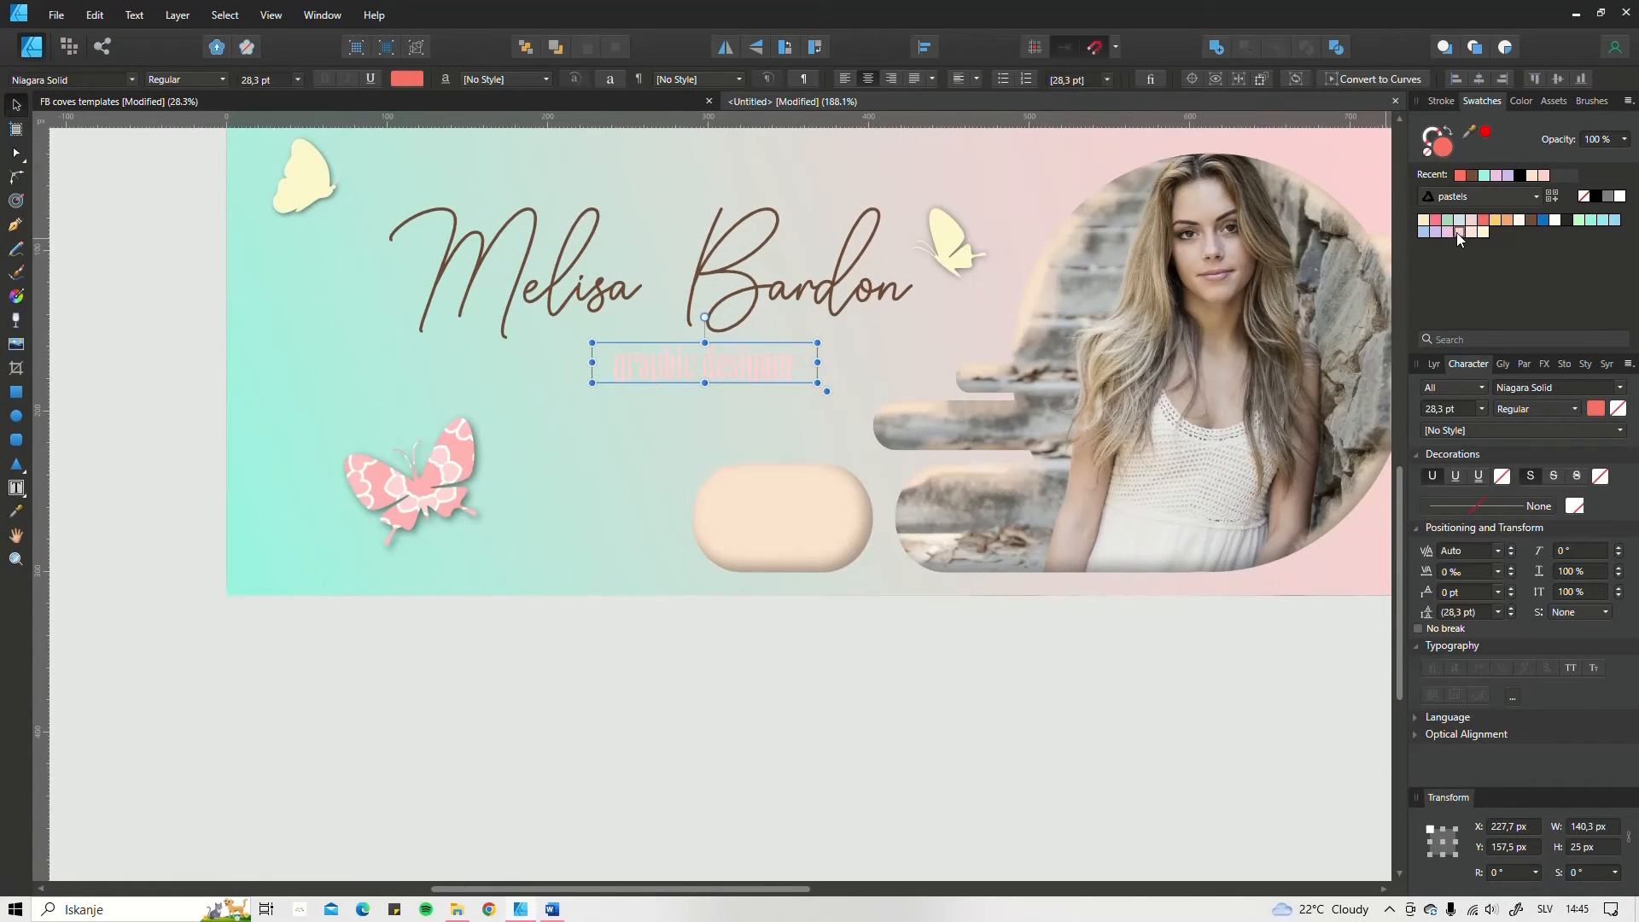
Step: Recolour the "graphic designer" subtitle with pink sampled from the lower butterfly using the Color Picker
{"action": "left_click", "coordinate": [1446, 233]}
{"action": "key", "text": "i"}
{"action": "left_click", "coordinate": [378, 496]}
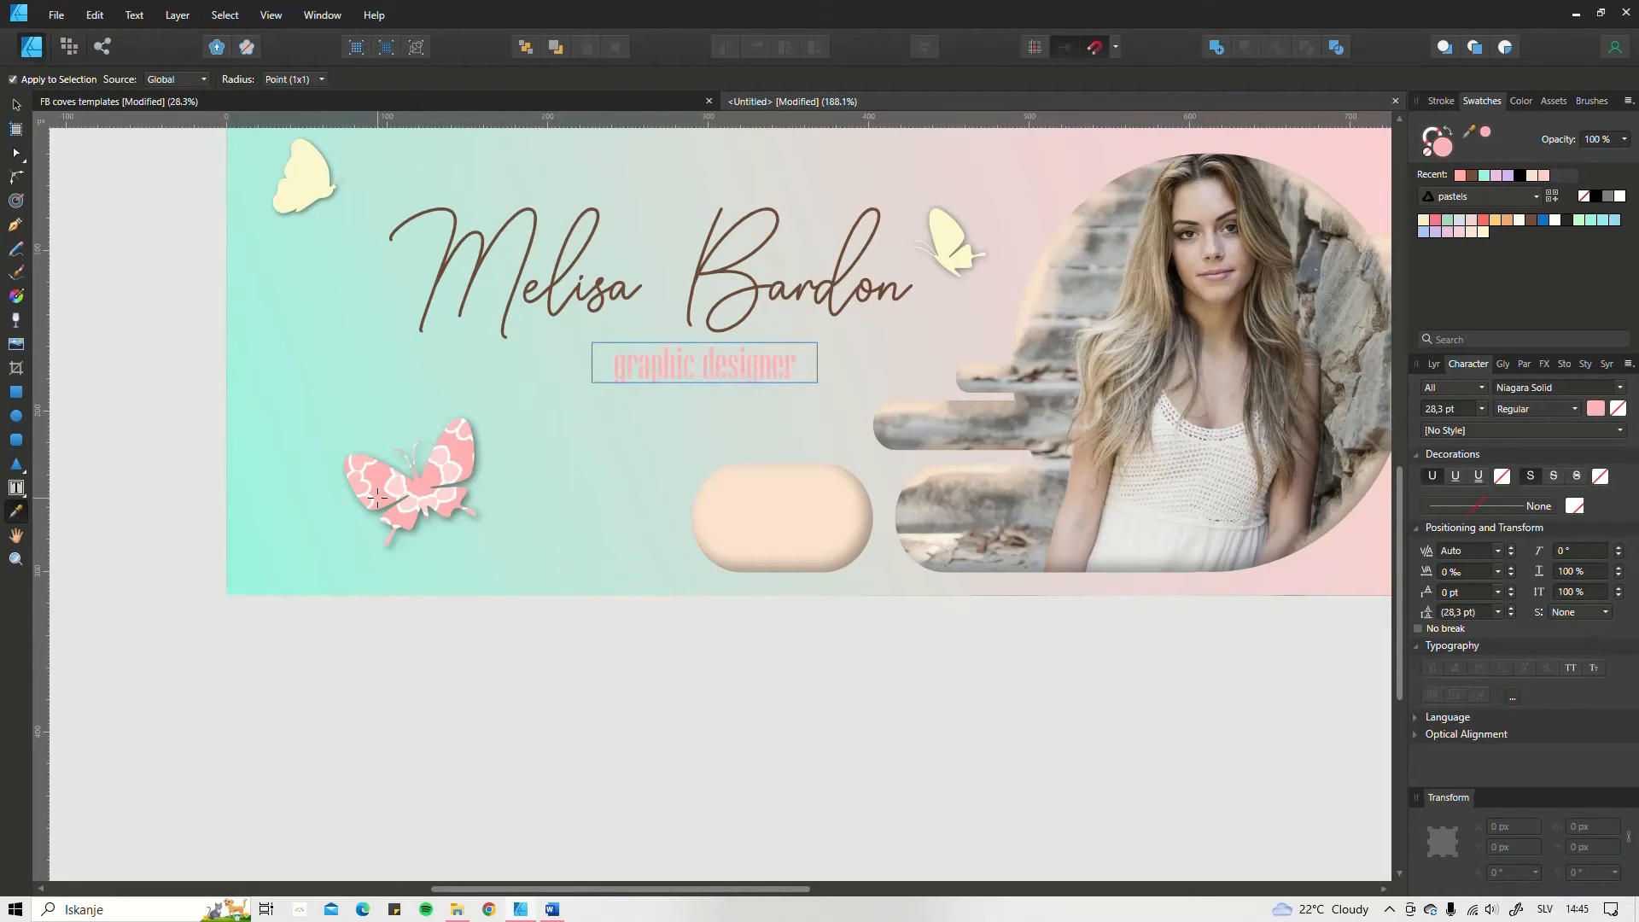
{"action": "key", "text": "v"}
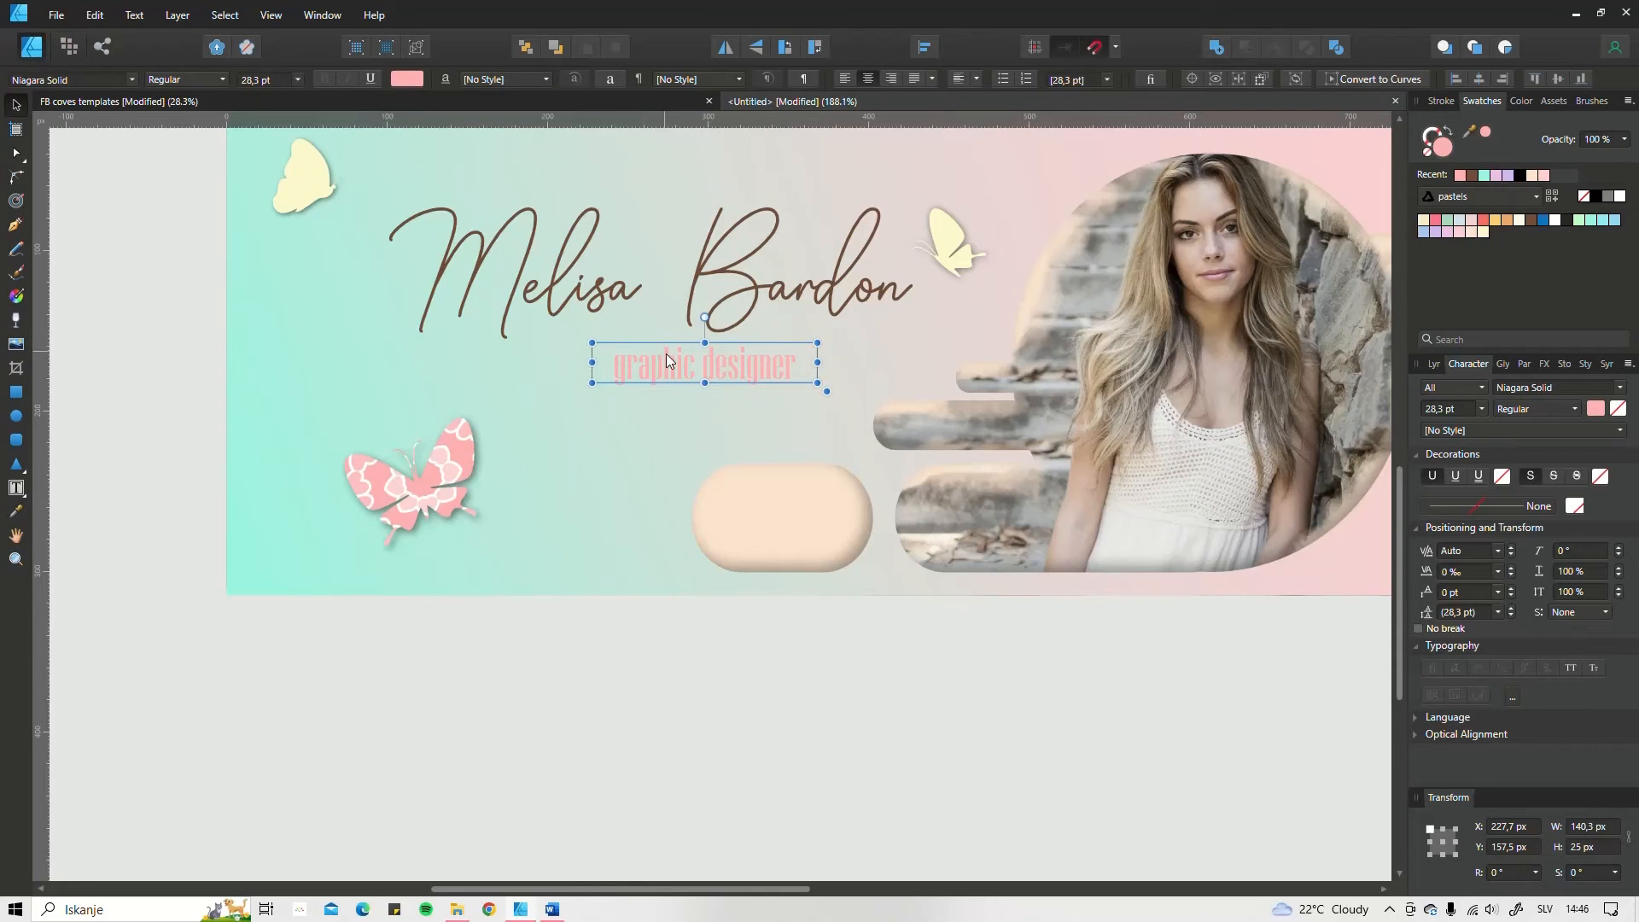
Step: Move the subtitle up beneath the script name, to X 176 px and Y 145 px, and deselect it
{"action": "left_click_drag", "start_coordinate": [666, 353], "coordinate": [634, 356]}
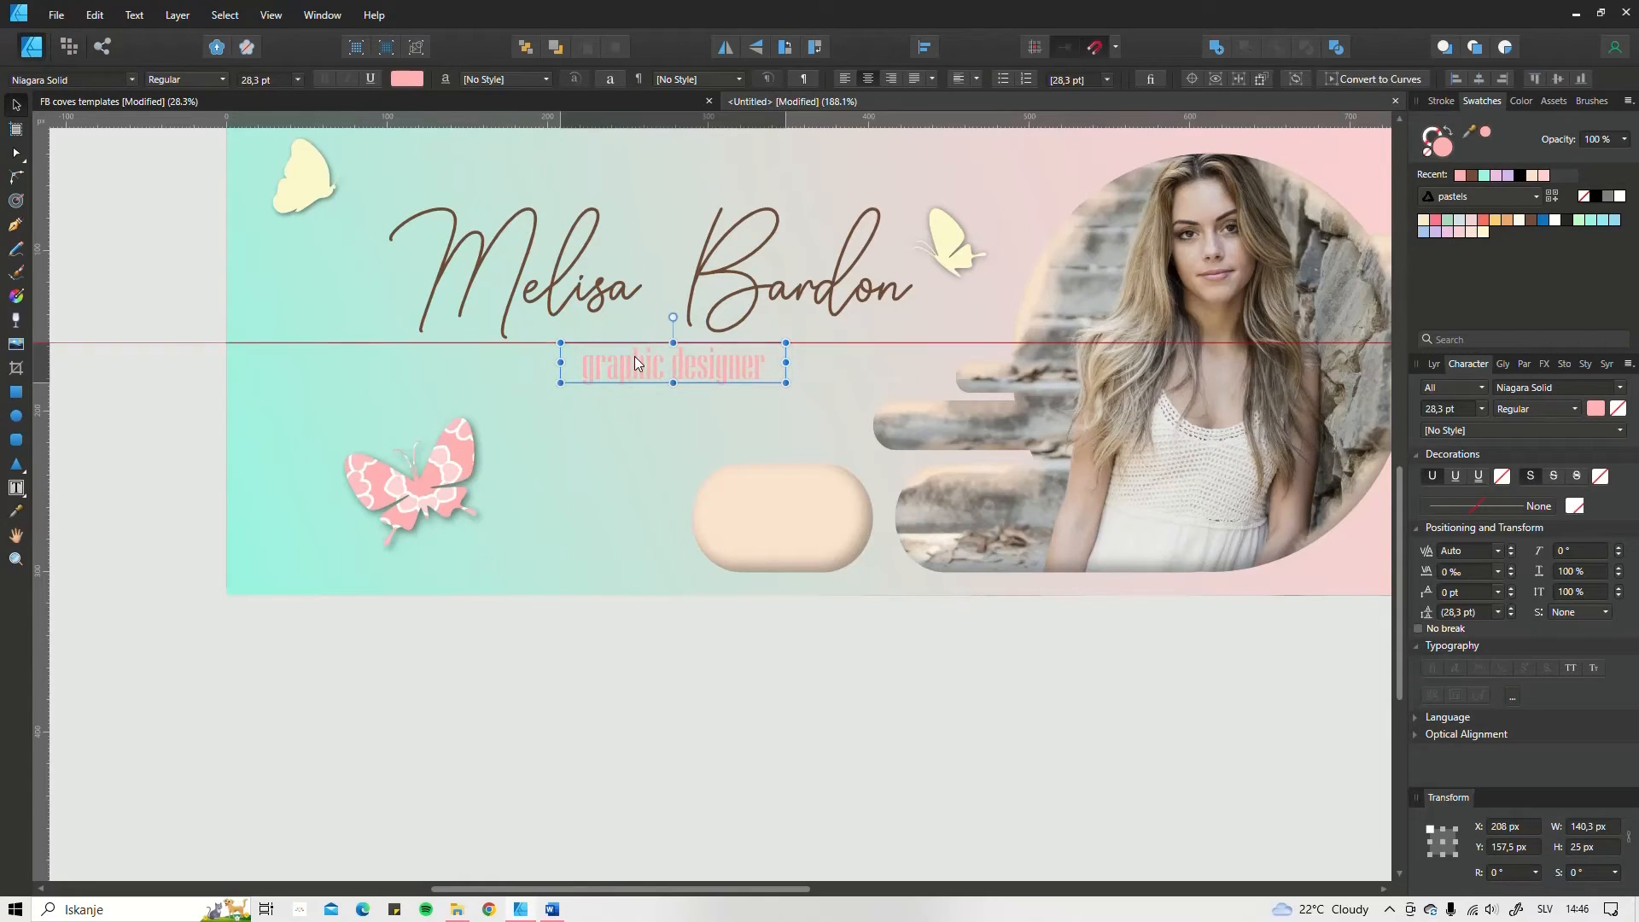
{"action": "left_click", "coordinate": [16, 512]}
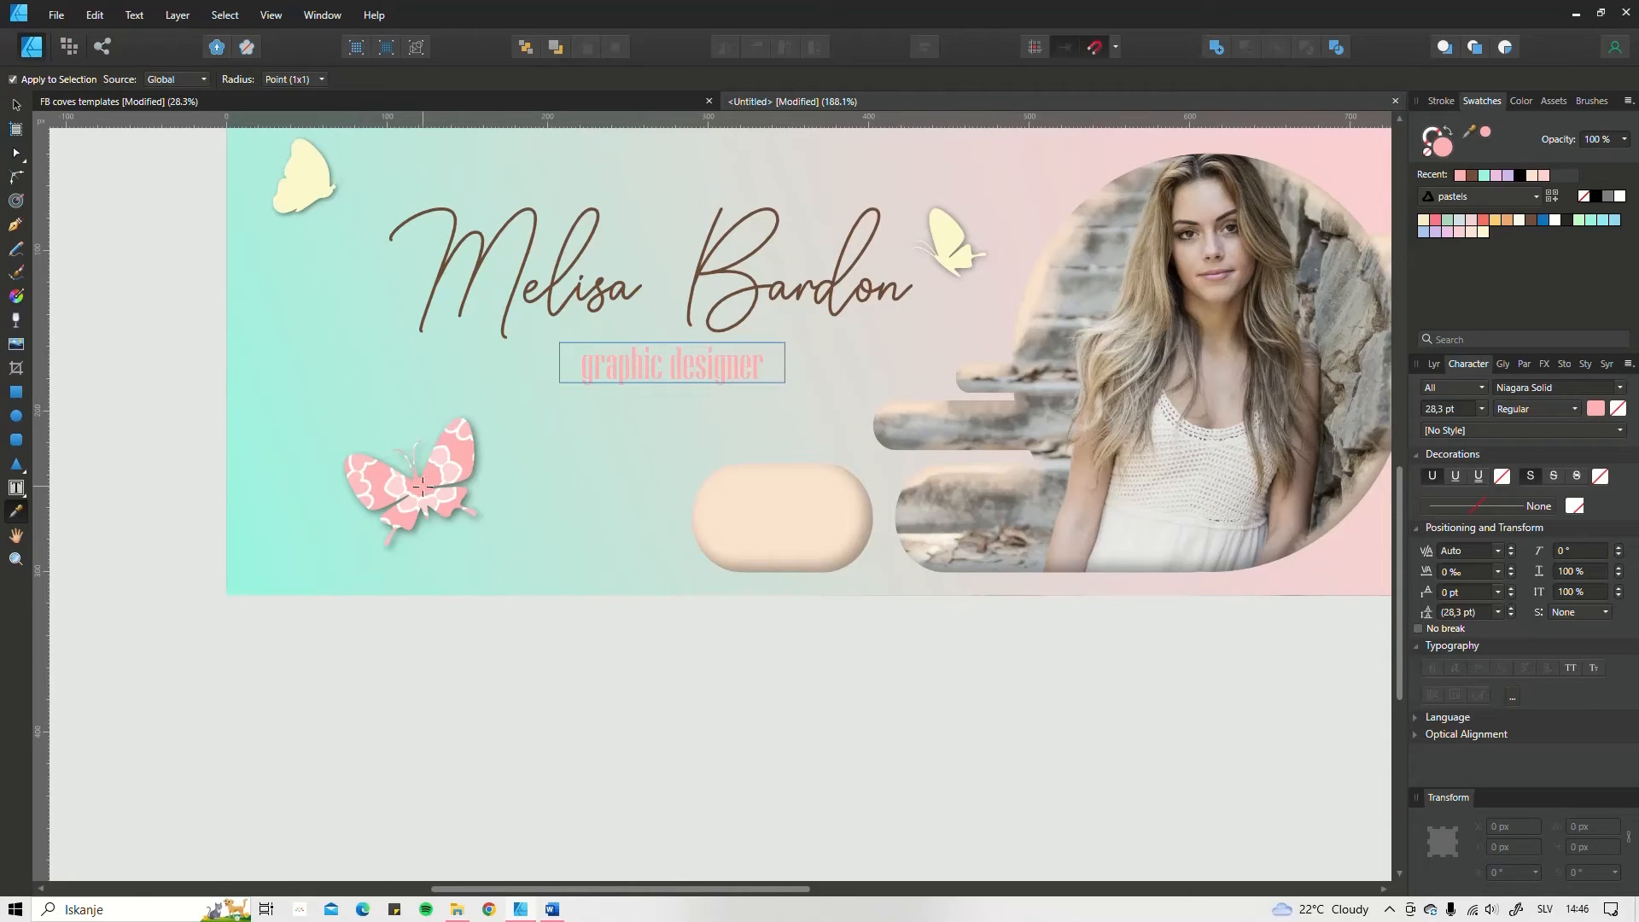
{"action": "key", "text": "v"}
{"action": "key", "text": "i"}
{"action": "key", "text": "v"}
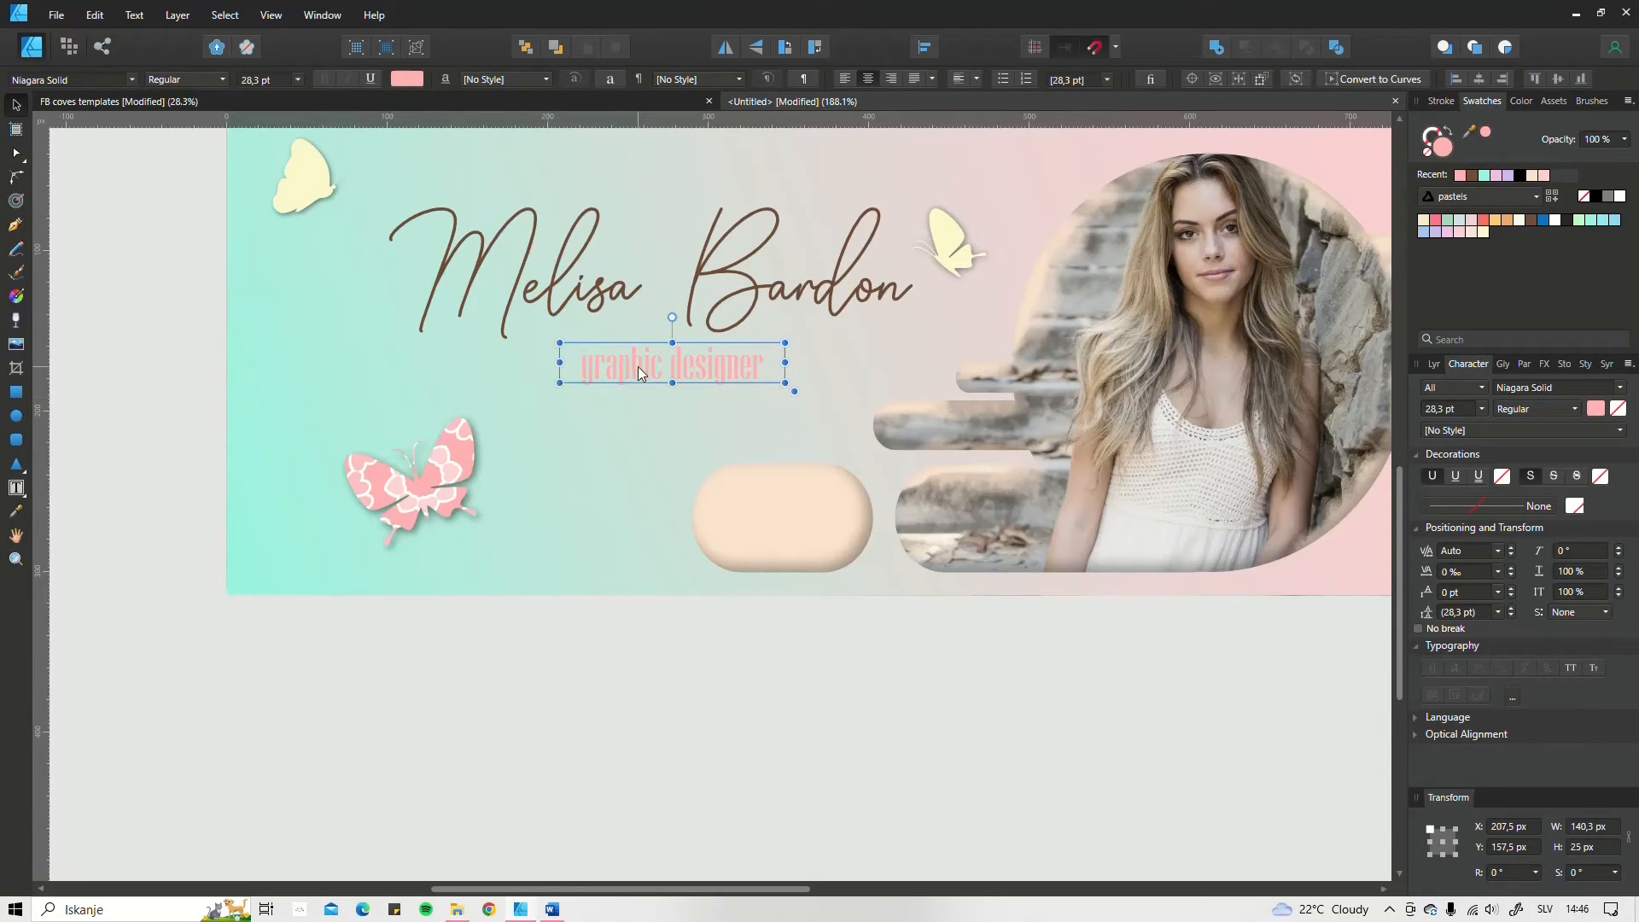
{"action": "left_click_drag", "start_coordinate": [638, 366], "coordinate": [603, 346]}
{"action": "left_click", "coordinate": [579, 648]}
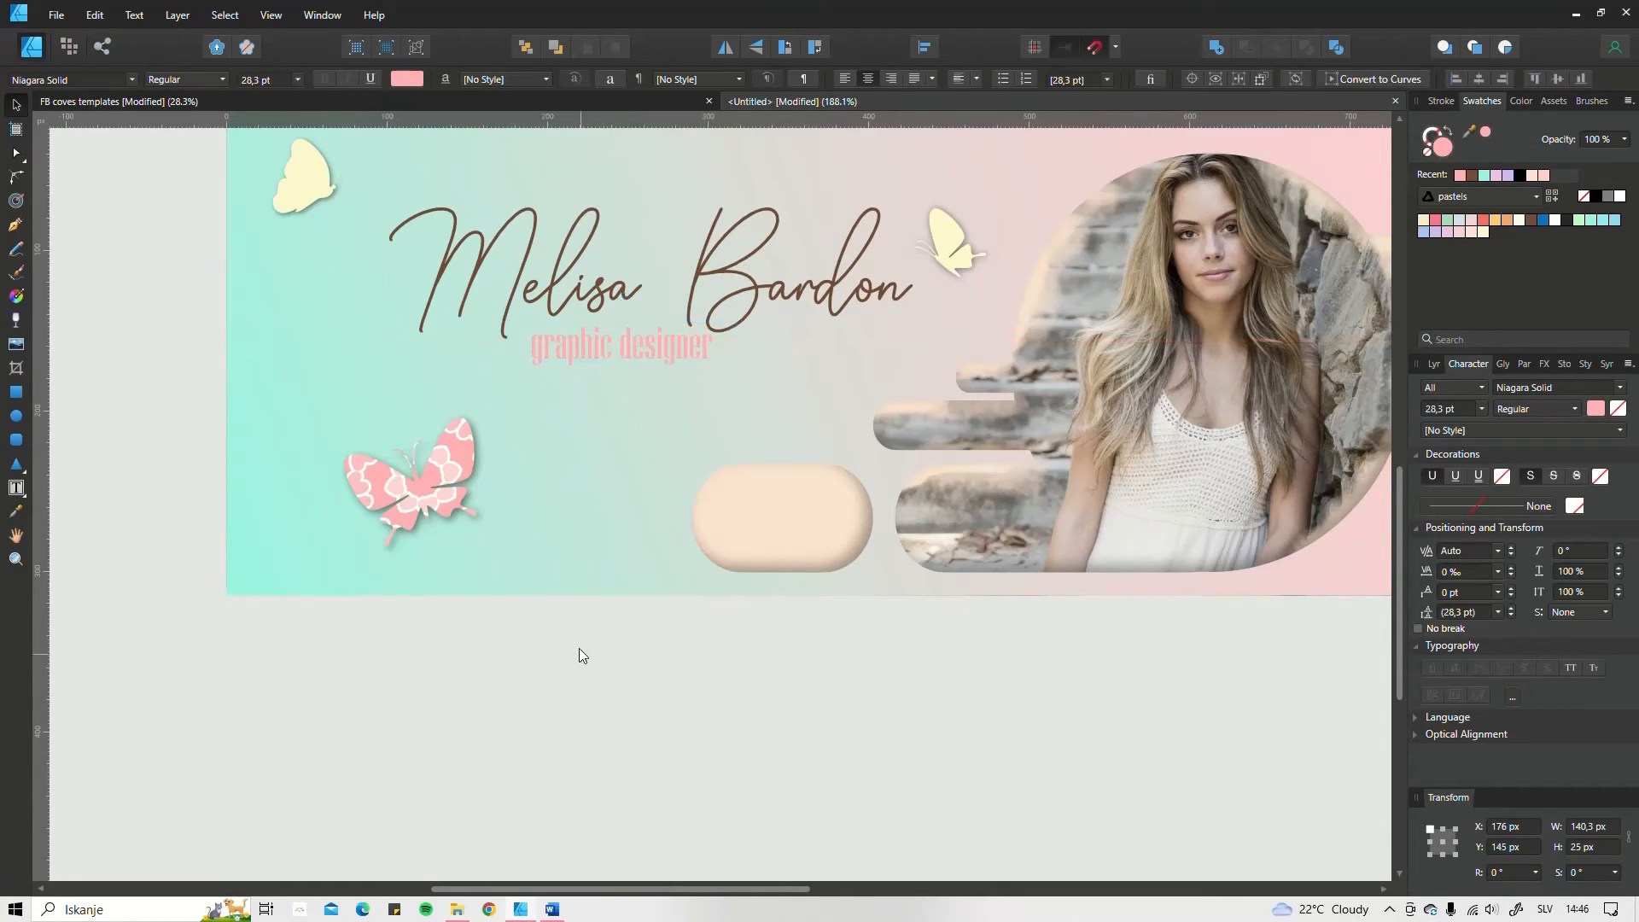
Step: Delete the purple banner-design reference image beside the artboard
{"action": "scroll", "coordinate": [579, 648], "scroll_direction": "down", "scroll_amount": 5}
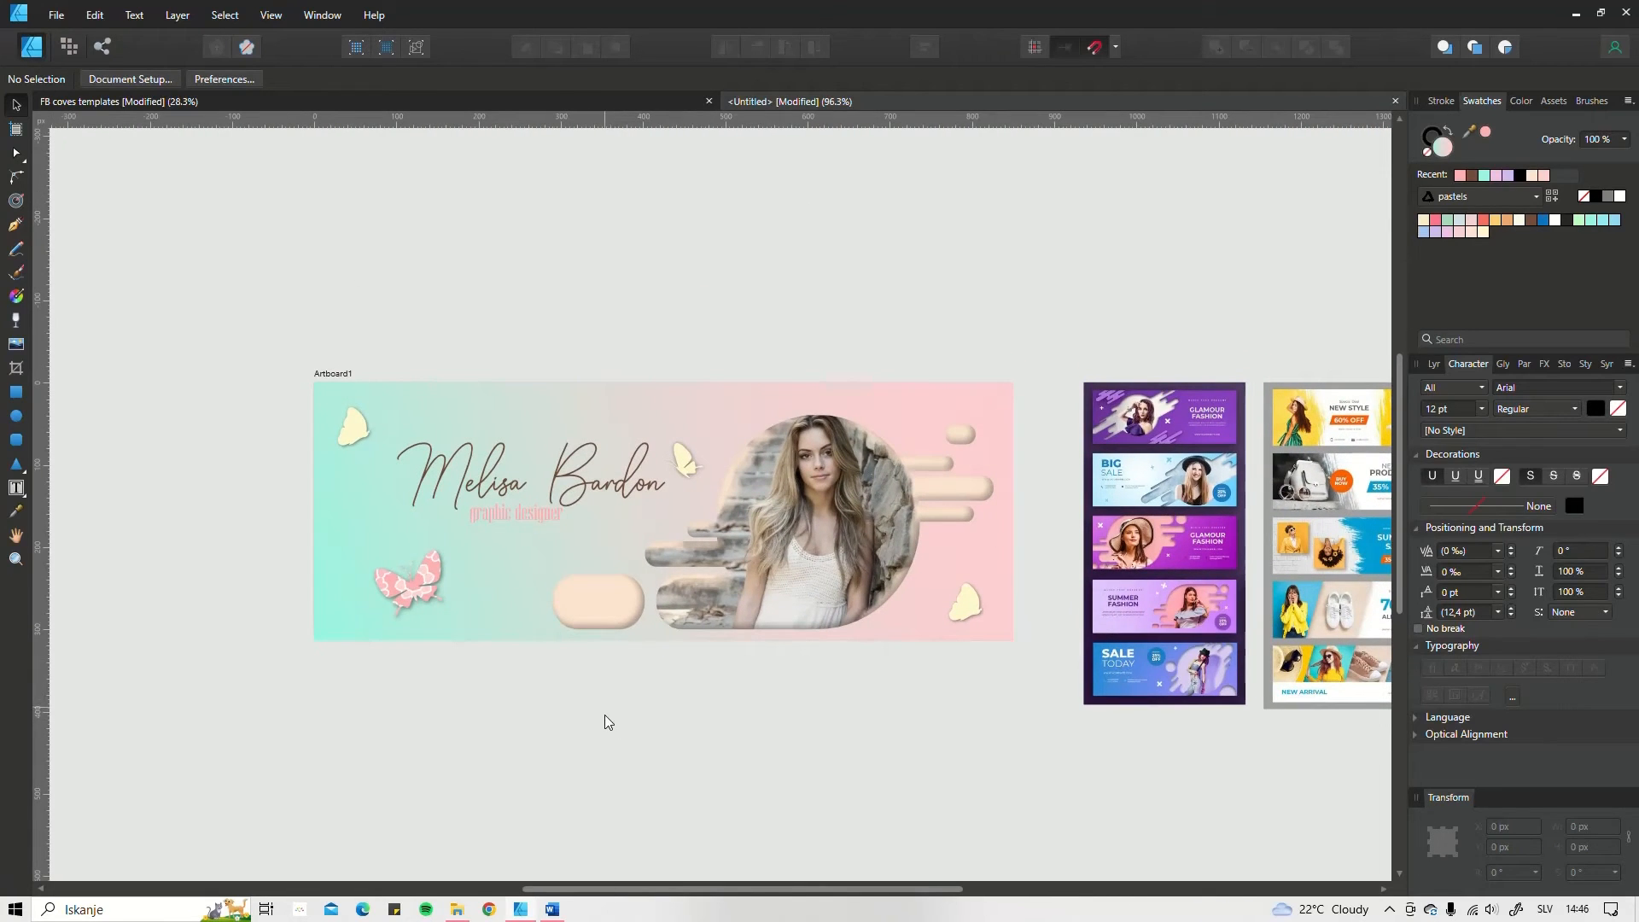
{"action": "scroll", "coordinate": [601, 734], "scroll_direction": "down", "scroll_amount": 2}
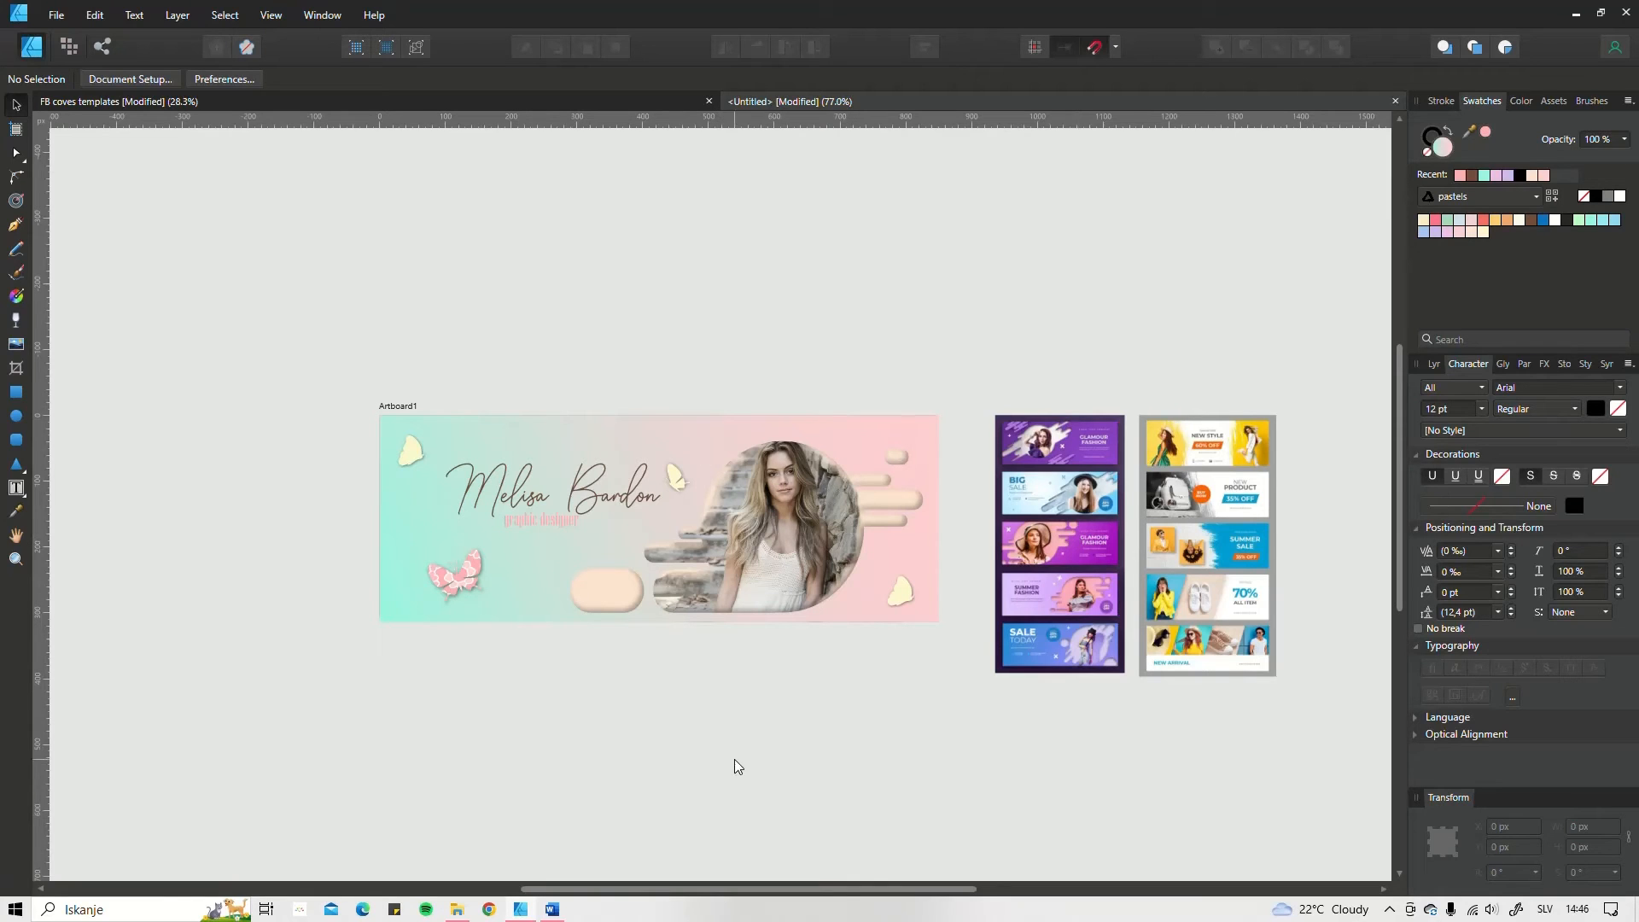
{"action": "left_click", "coordinate": [1006, 598]}
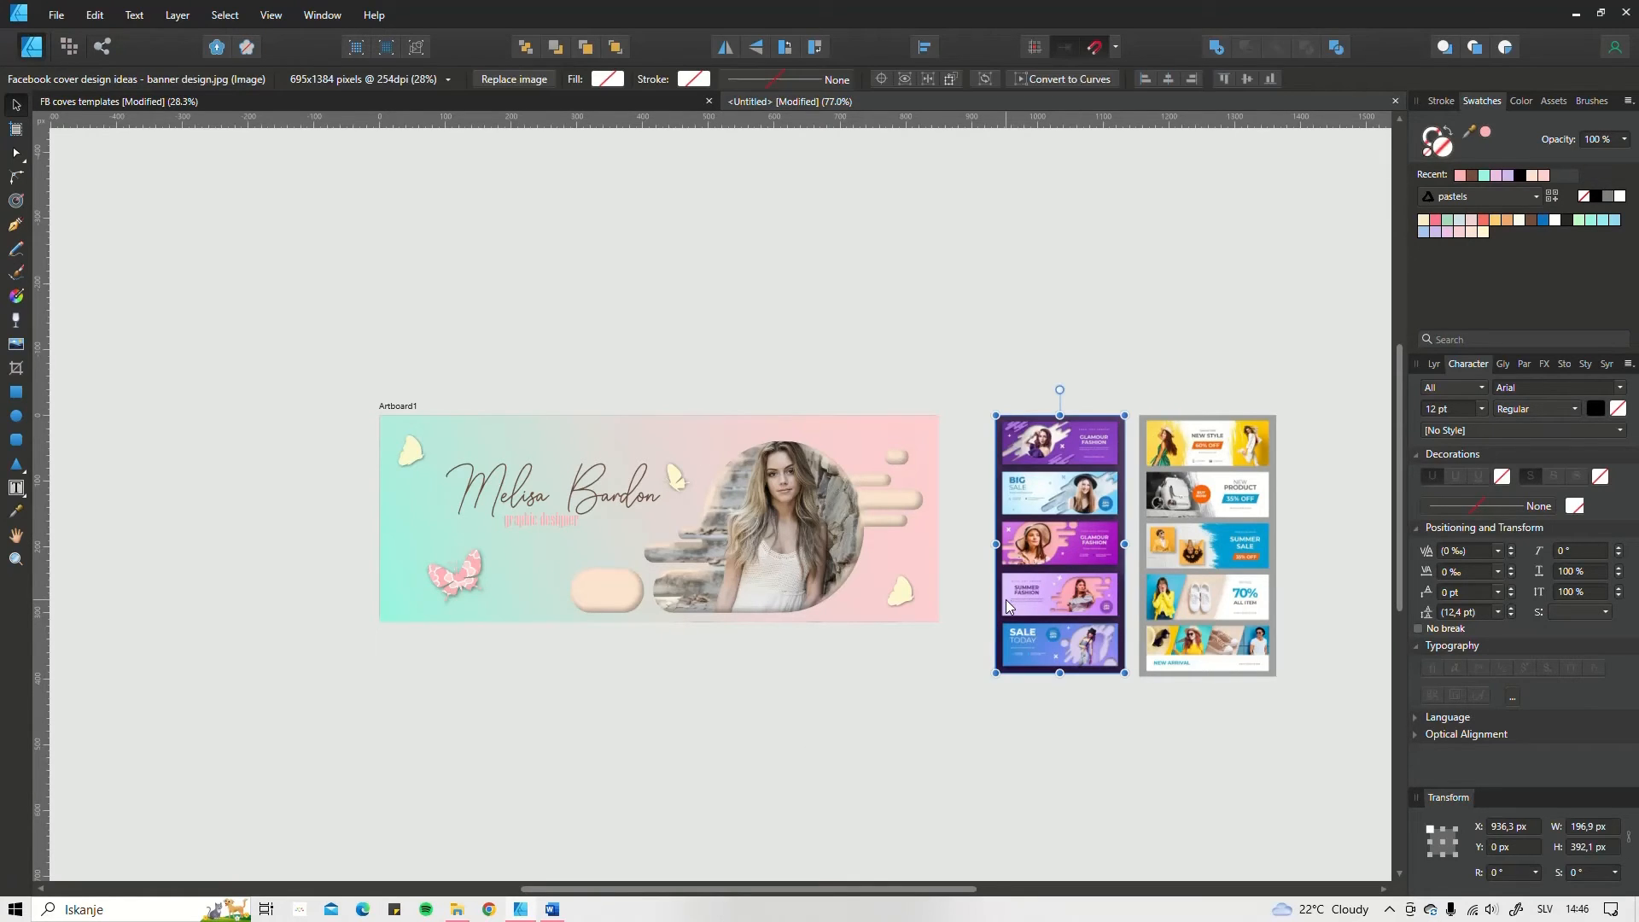
{"action": "key", "text": "Delete"}
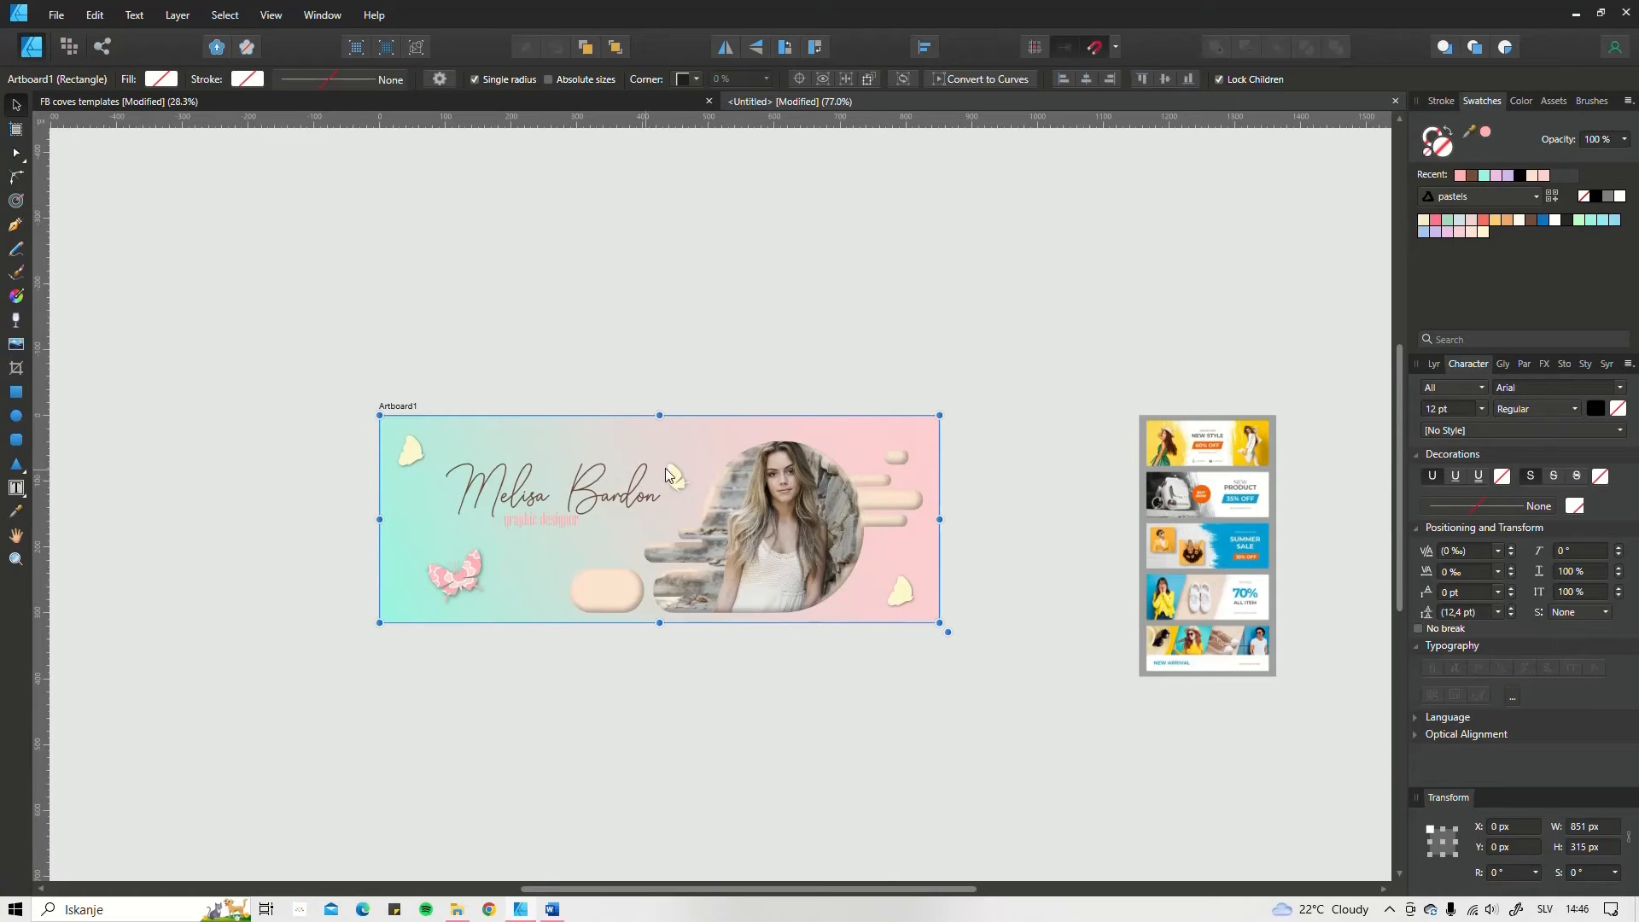
Step: Search the Pixabay stock library for "butterfly"
{"action": "scroll", "coordinate": [664, 468], "scroll_direction": "up", "scroll_amount": 4}
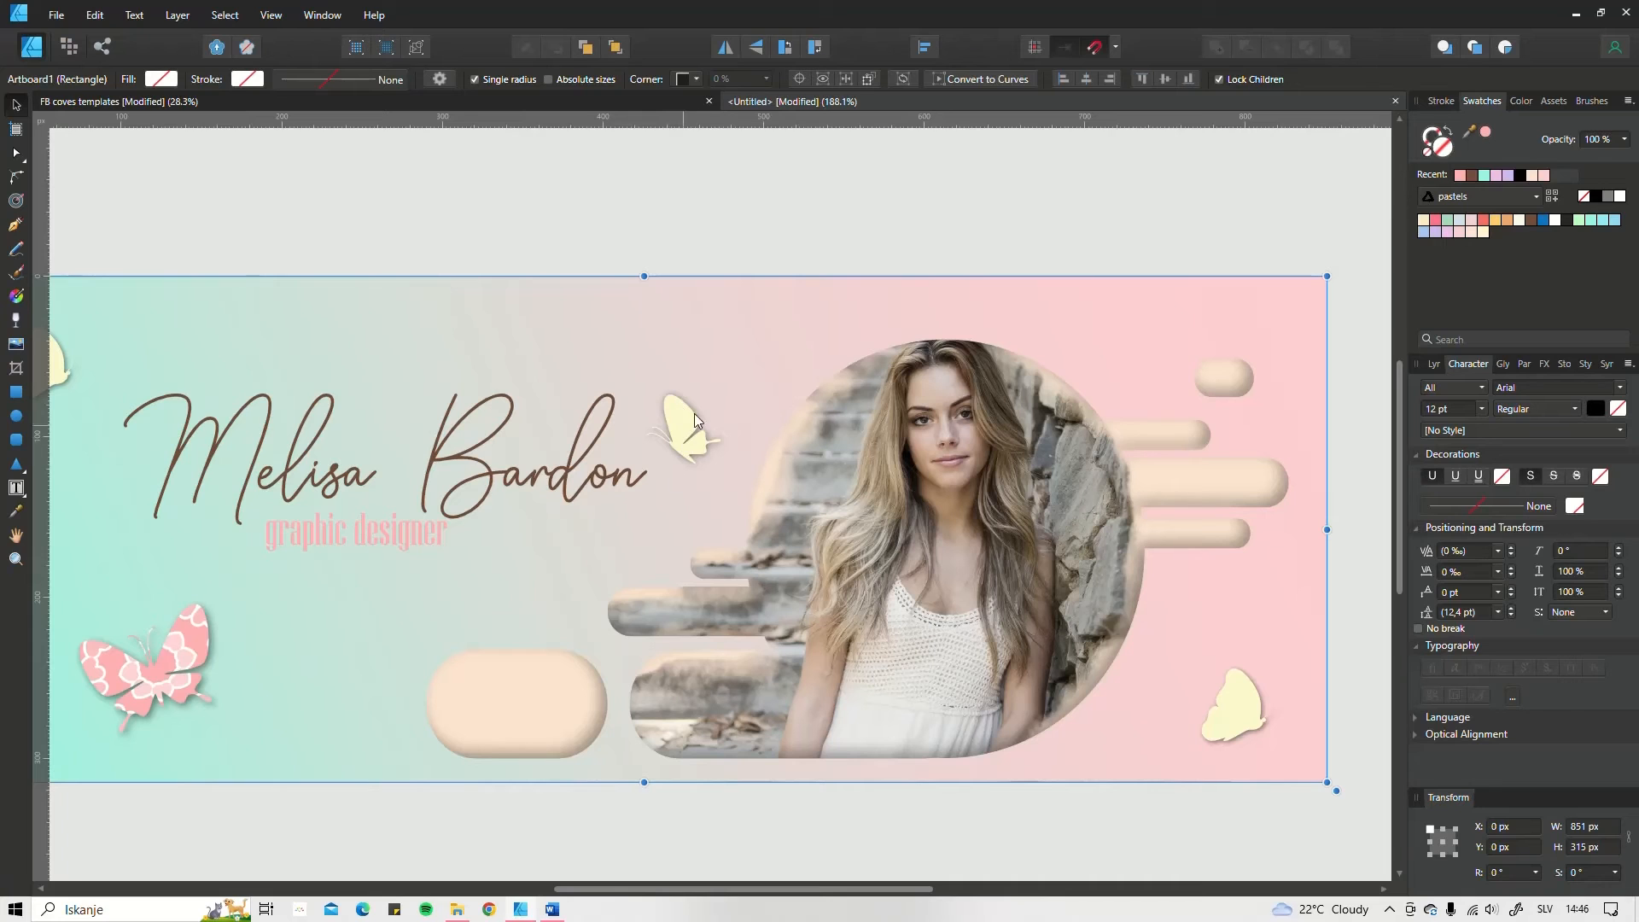
{"action": "scroll", "coordinate": [719, 435], "scroll_direction": "down", "scroll_amount": 5}
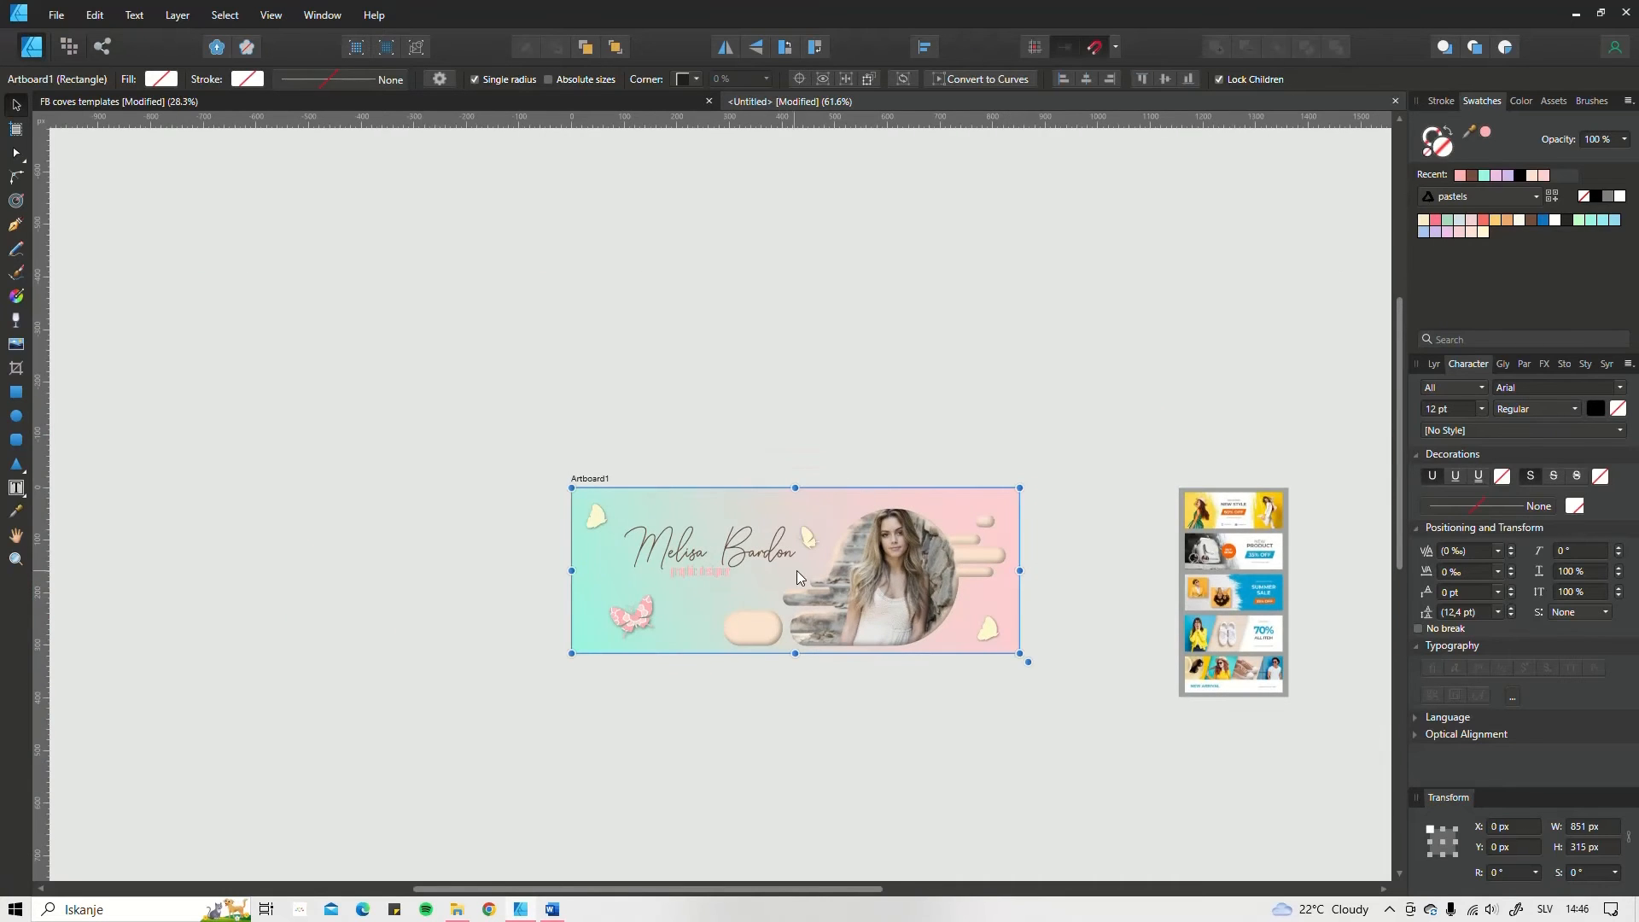
{"action": "scroll", "coordinate": [798, 576], "scroll_direction": "up", "scroll_amount": 3}
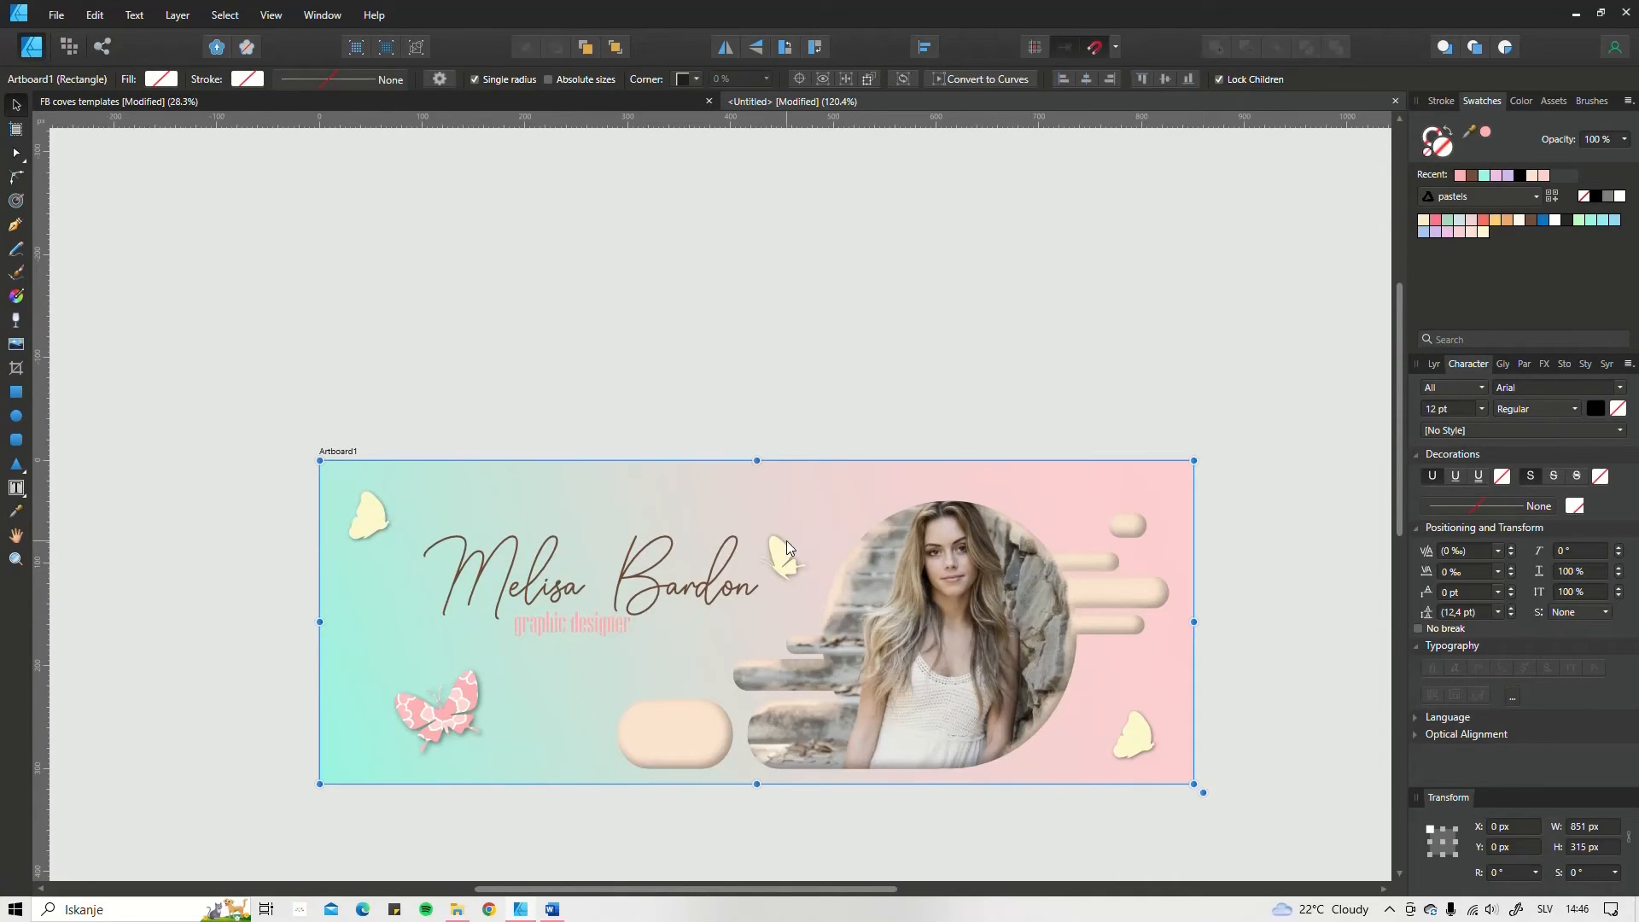
{"action": "left_click", "coordinate": [1564, 364]}
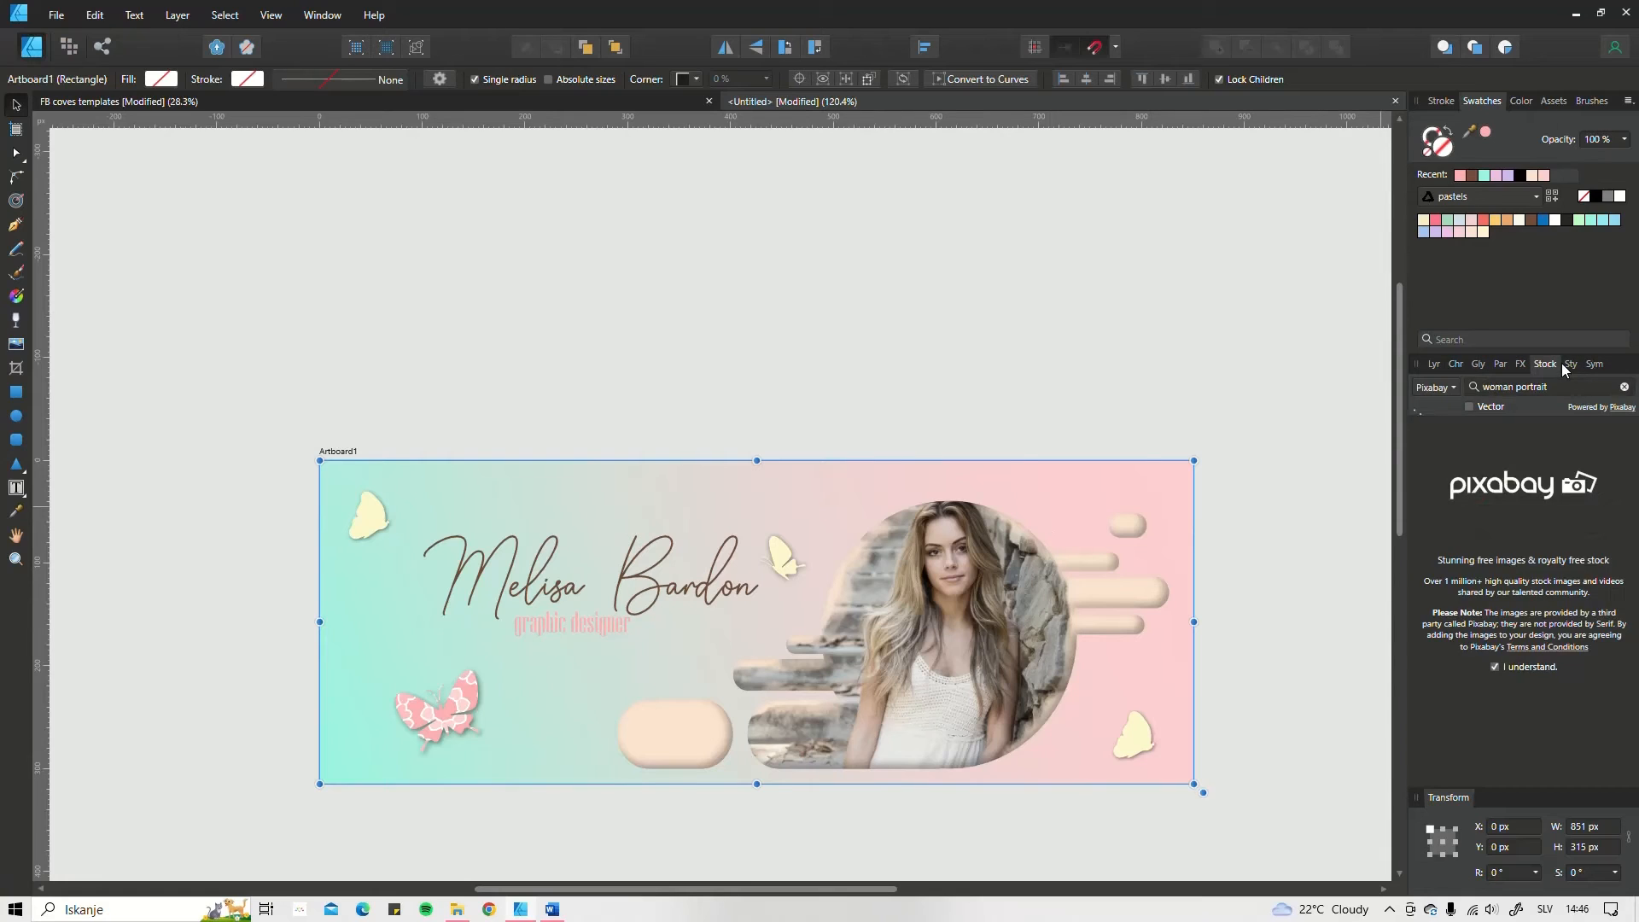
{"action": "left_click_drag", "start_coordinate": [1549, 387], "coordinate": [1457, 385]}
{"action": "type", "text": "butterfly"}
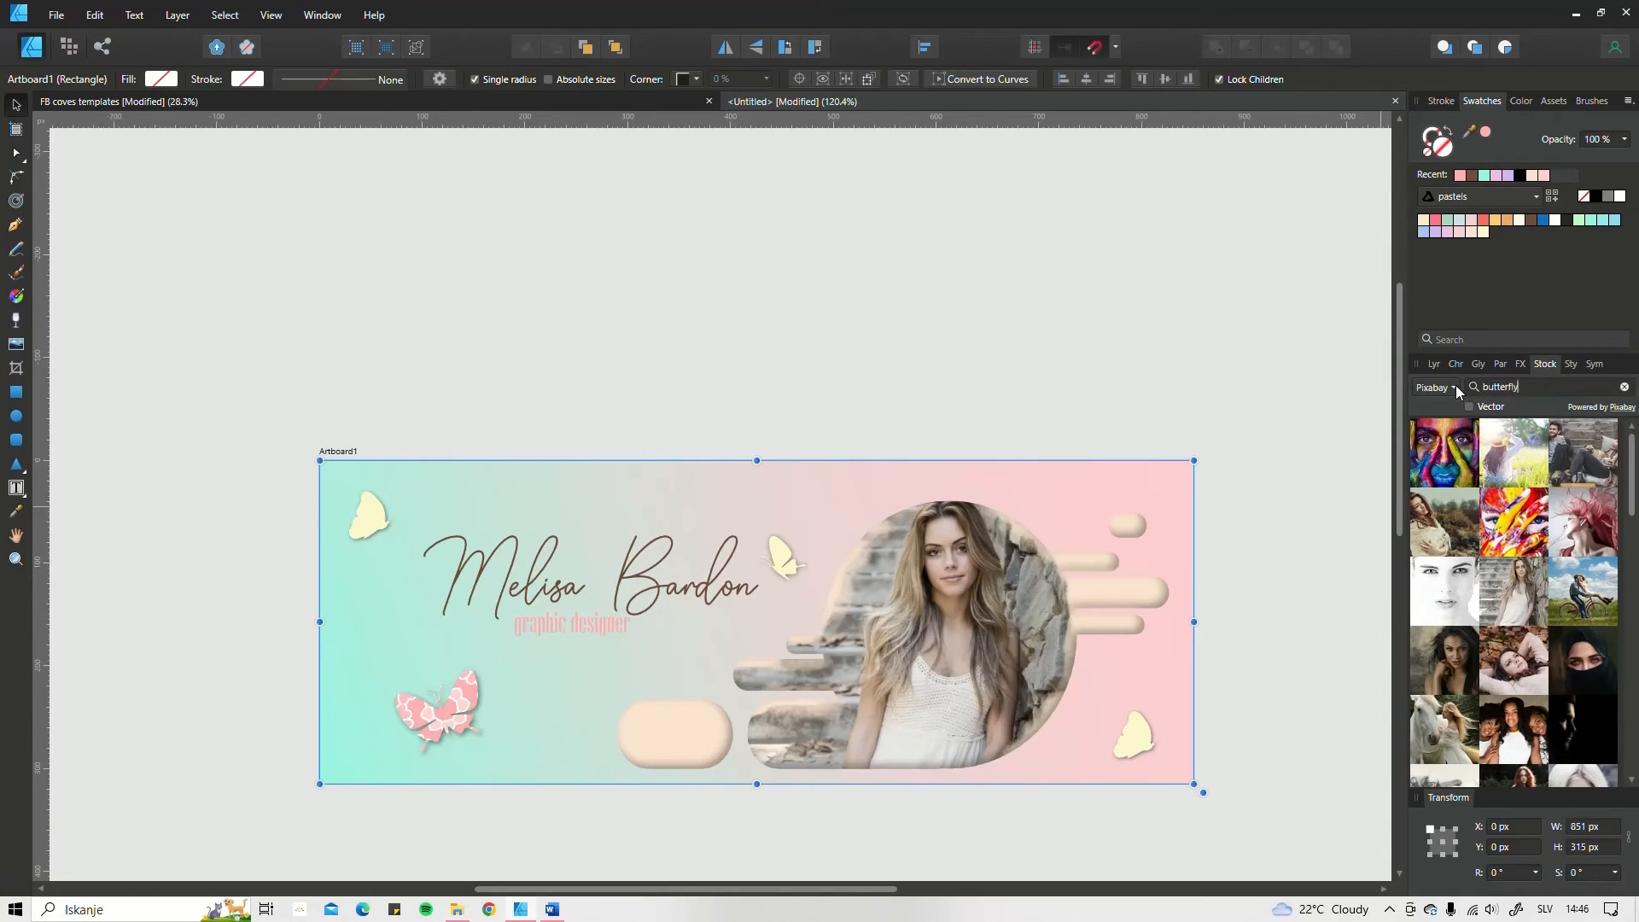
{"action": "key", "text": "Return"}
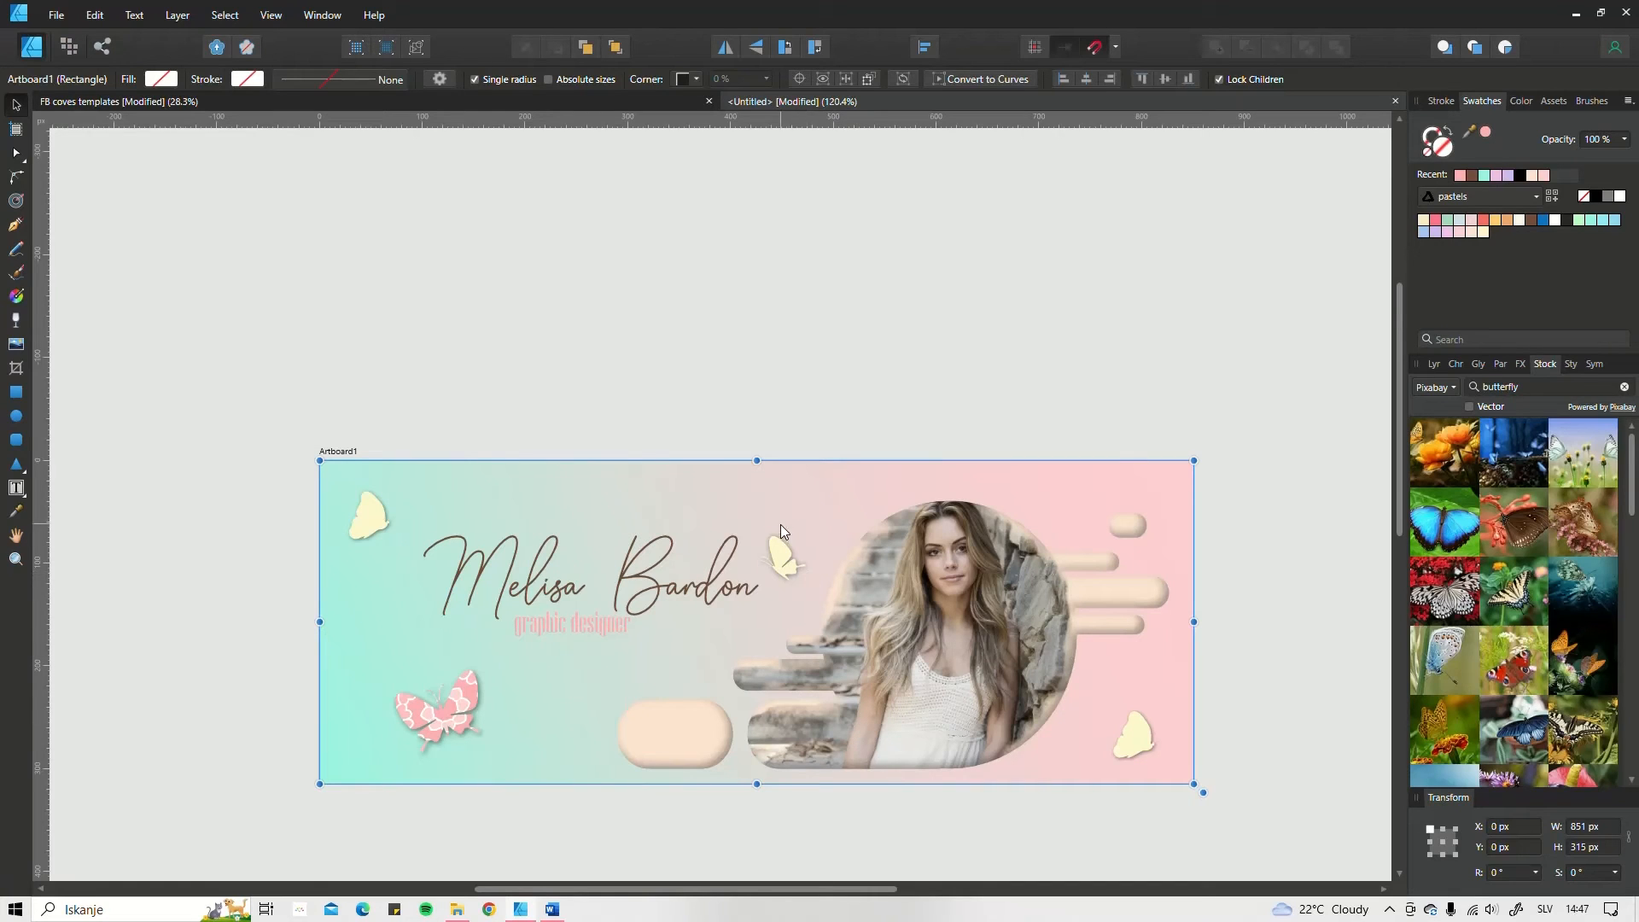
Step: Cover a blank artboard for a new design with an 851 × 315 px rectangle in the turquoise-to-pink gradient
{"action": "left_click_drag", "start_coordinate": [947, 585], "coordinate": [971, 498]}
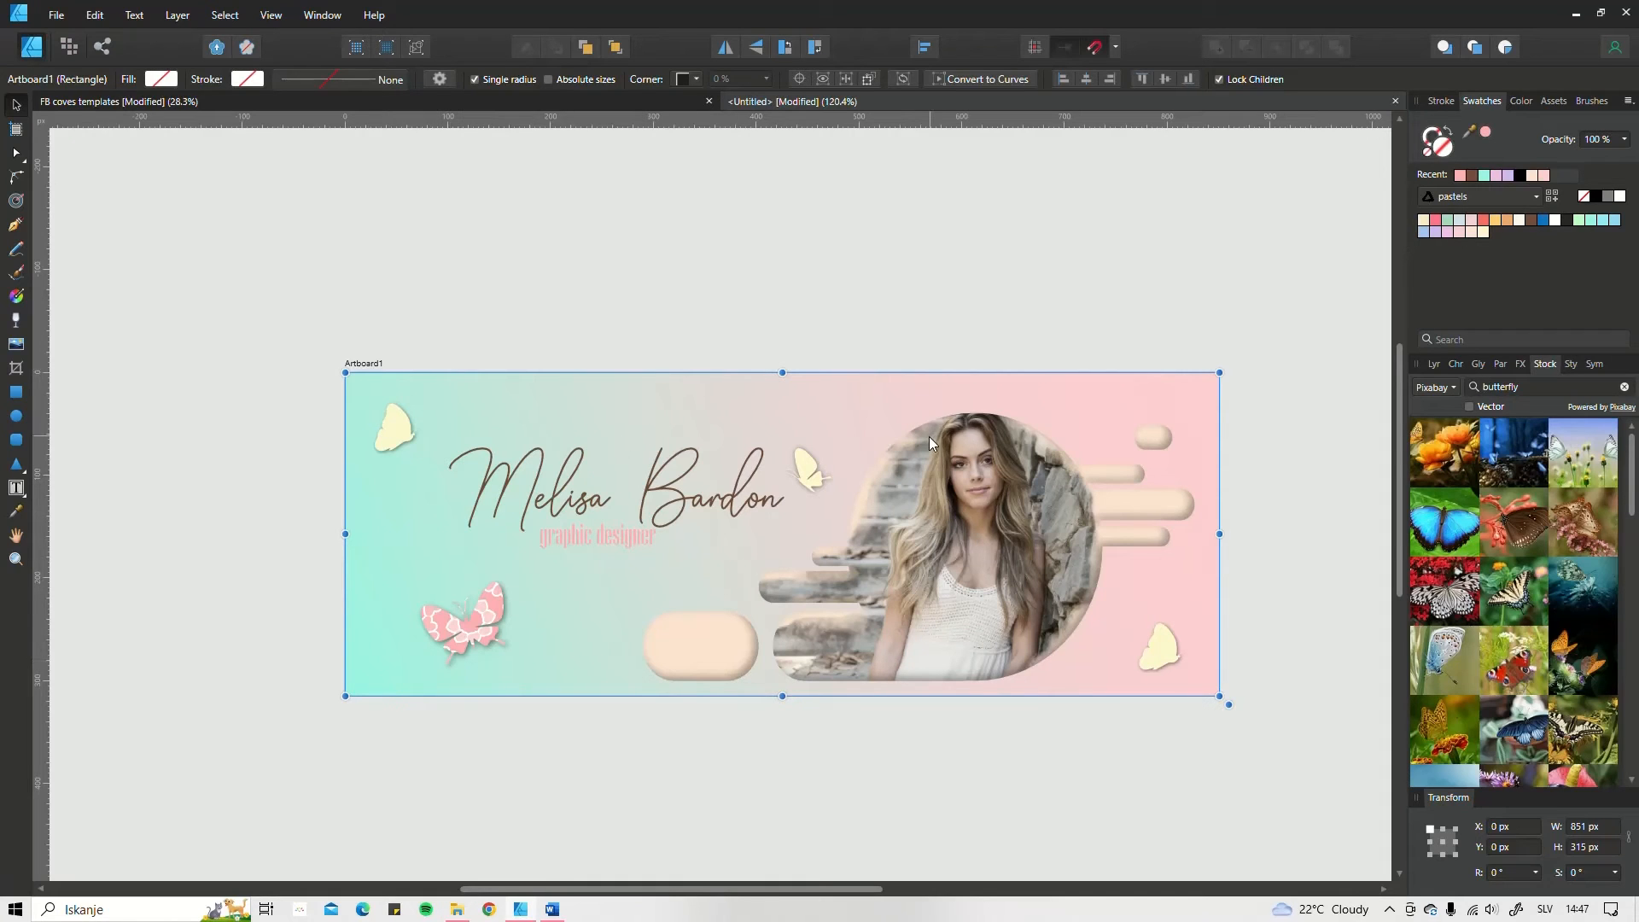
{"action": "scroll", "coordinate": [925, 439], "scroll_direction": "down", "scroll_amount": 3}
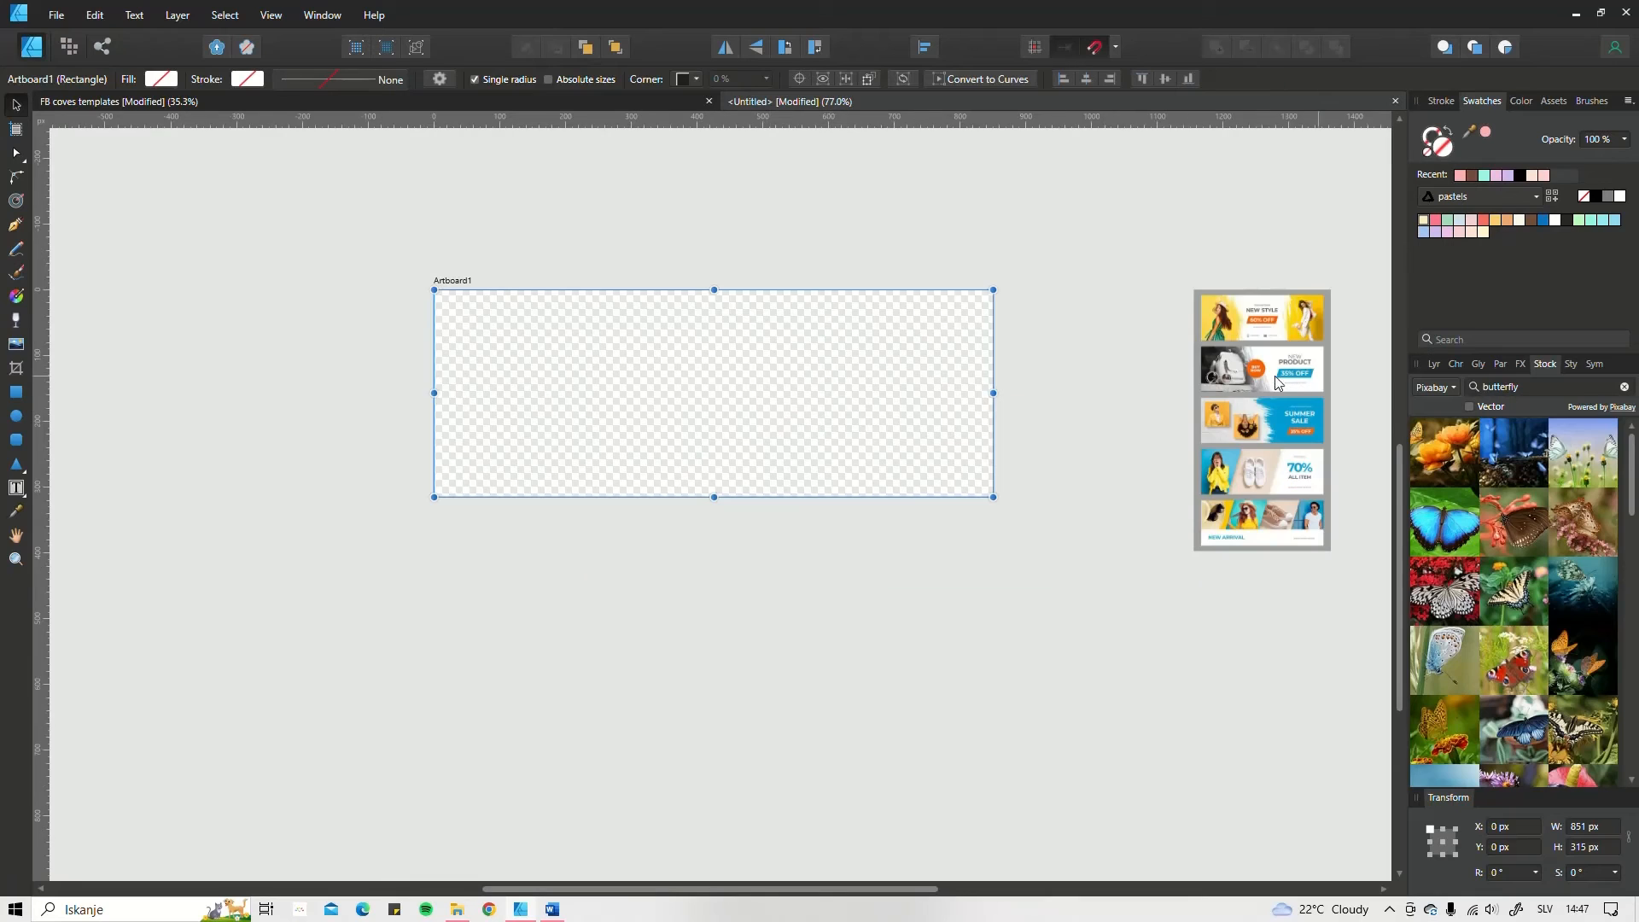
{"action": "left_click_drag", "start_coordinate": [1278, 384], "coordinate": [1152, 380]}
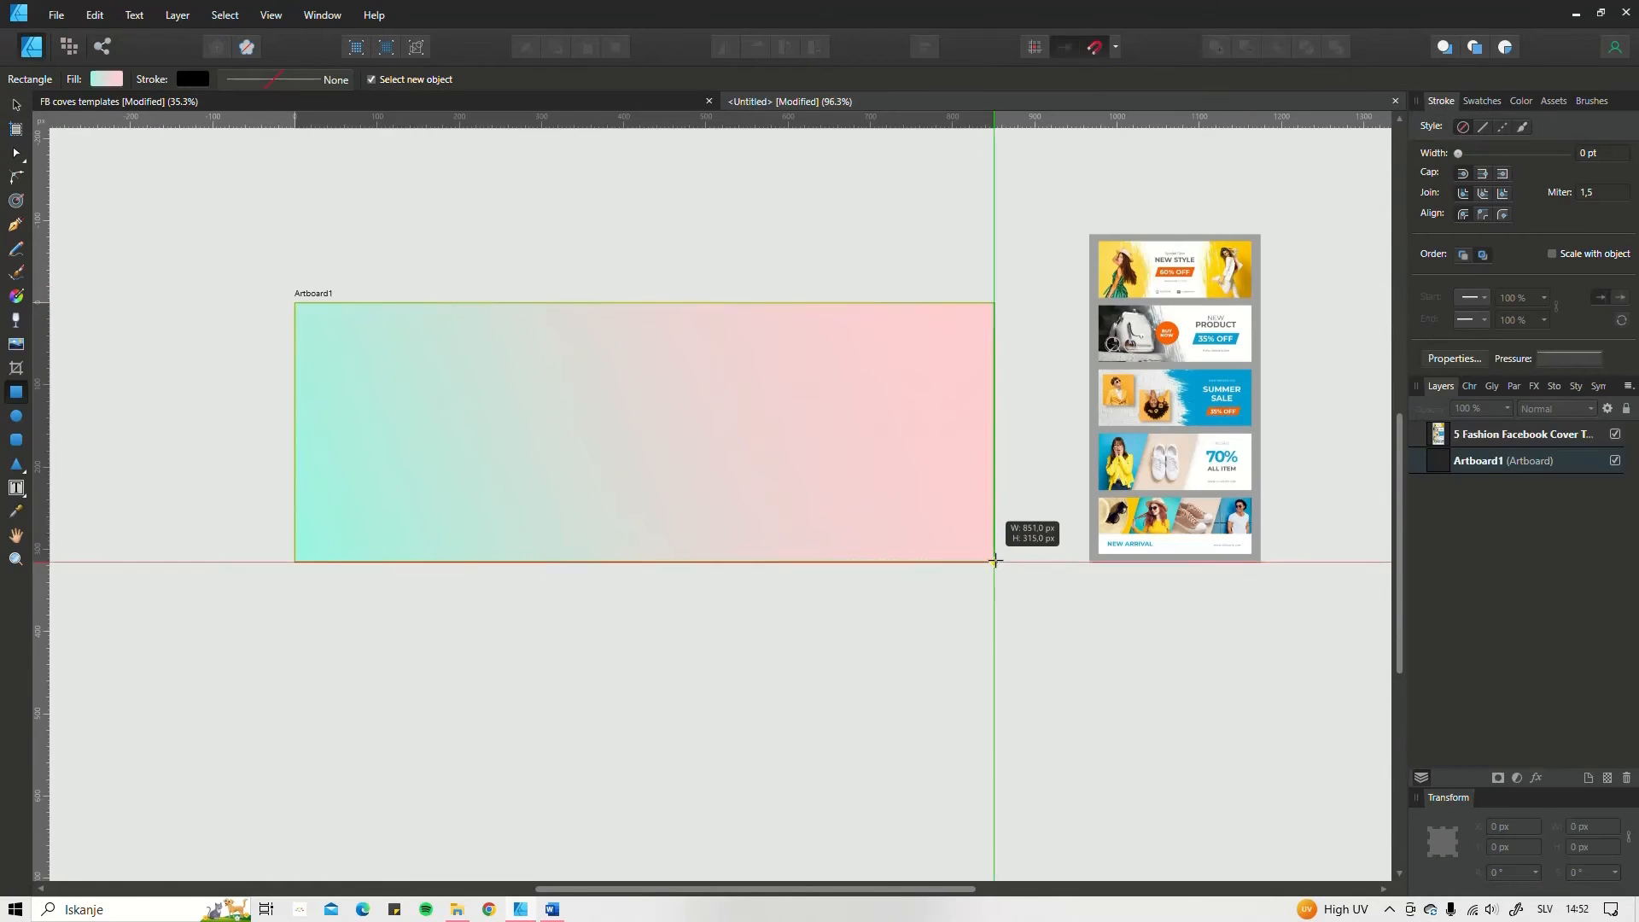
{"action": "left_click_drag", "start_coordinate": [993, 557], "coordinate": [994, 561]}
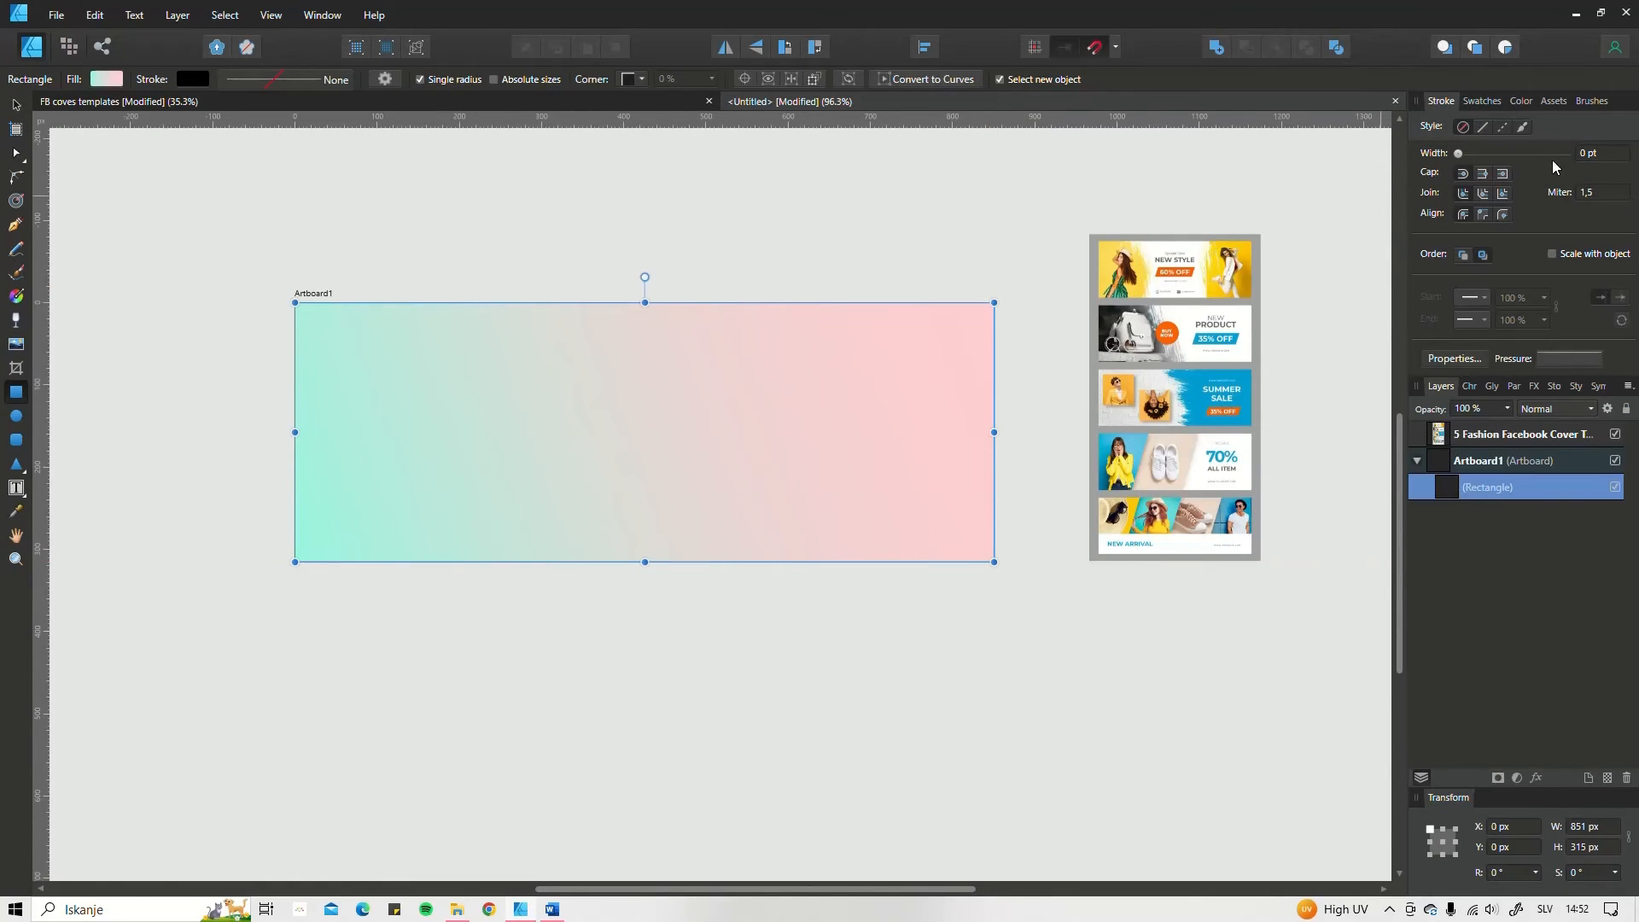
Step: Look through the asset thumbnails in the Fog Overlays by Paper Farms set
{"action": "left_click", "coordinate": [1560, 102]}
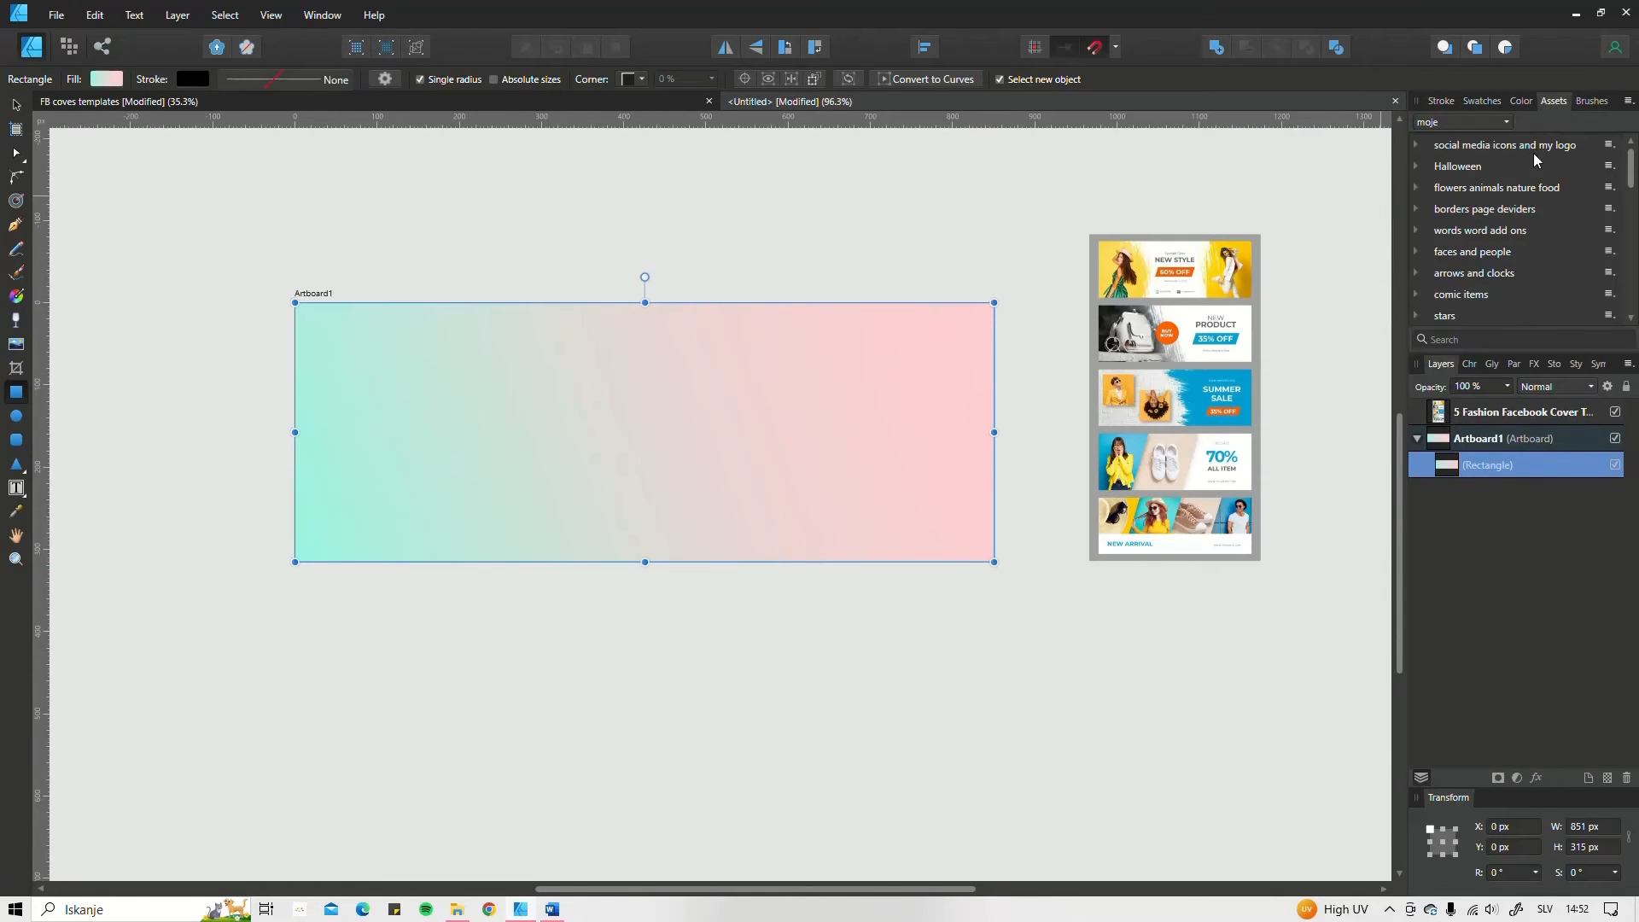
{"action": "left_click", "coordinate": [1486, 122]}
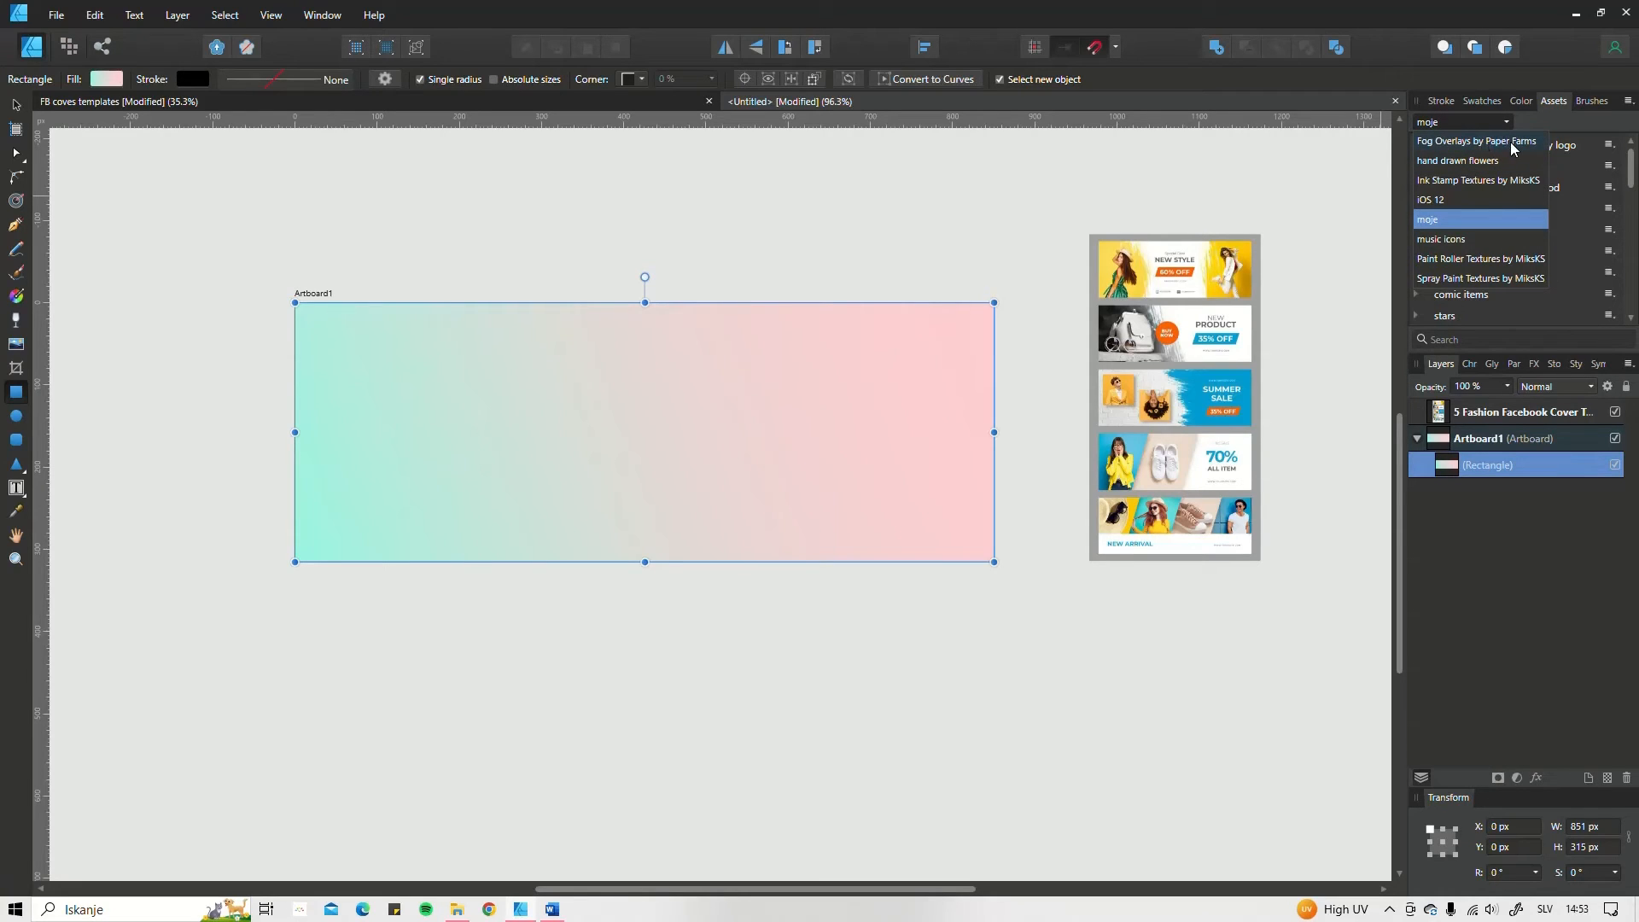
{"action": "left_click", "coordinate": [1482, 143]}
{"action": "left_click", "coordinate": [1419, 145]}
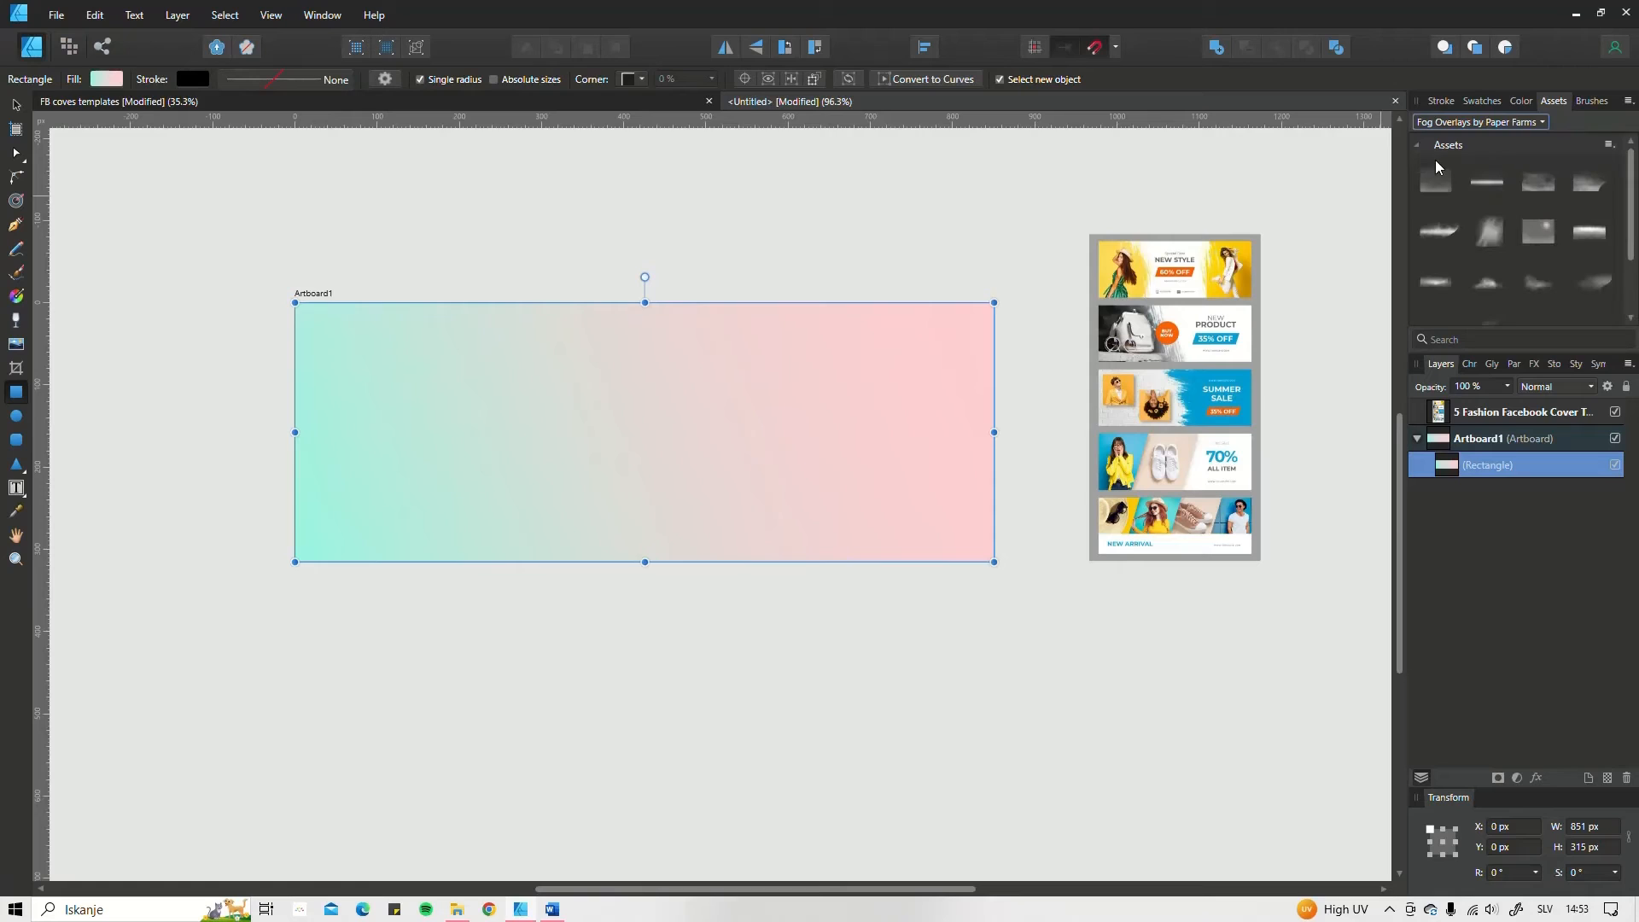
Step: Open the PNG textures of the Ink Stamp Textures by MiksKS asset set and place ink stamp 20.png on the artboard
{"action": "left_click", "coordinate": [1482, 122]}
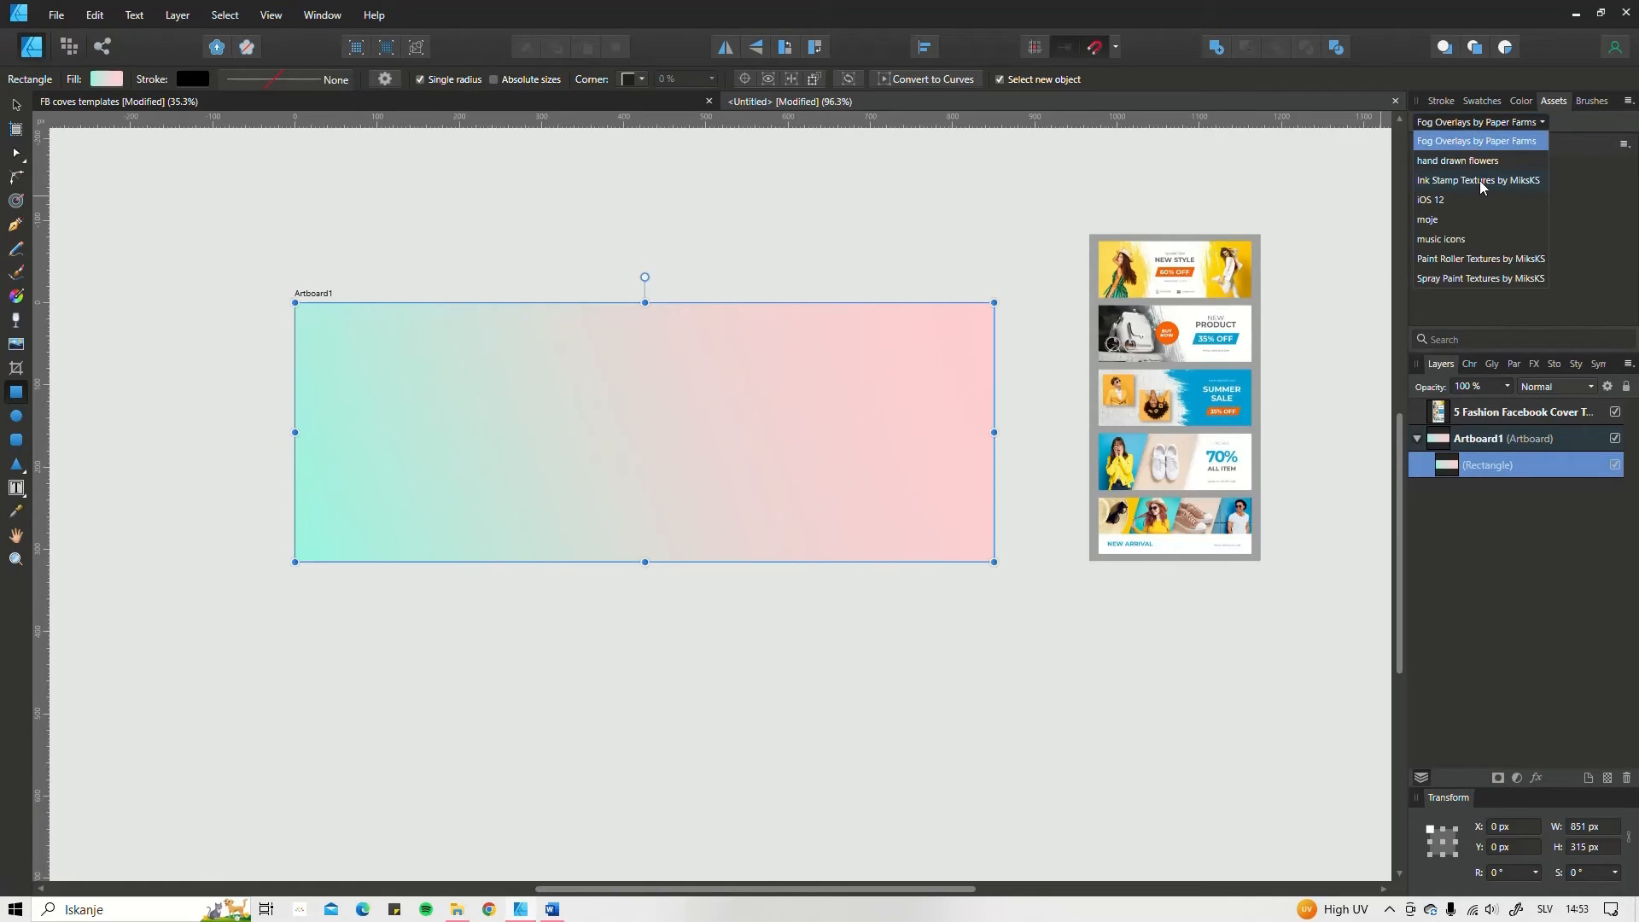
{"action": "left_click", "coordinate": [1478, 181]}
{"action": "left_click", "coordinate": [1417, 145]}
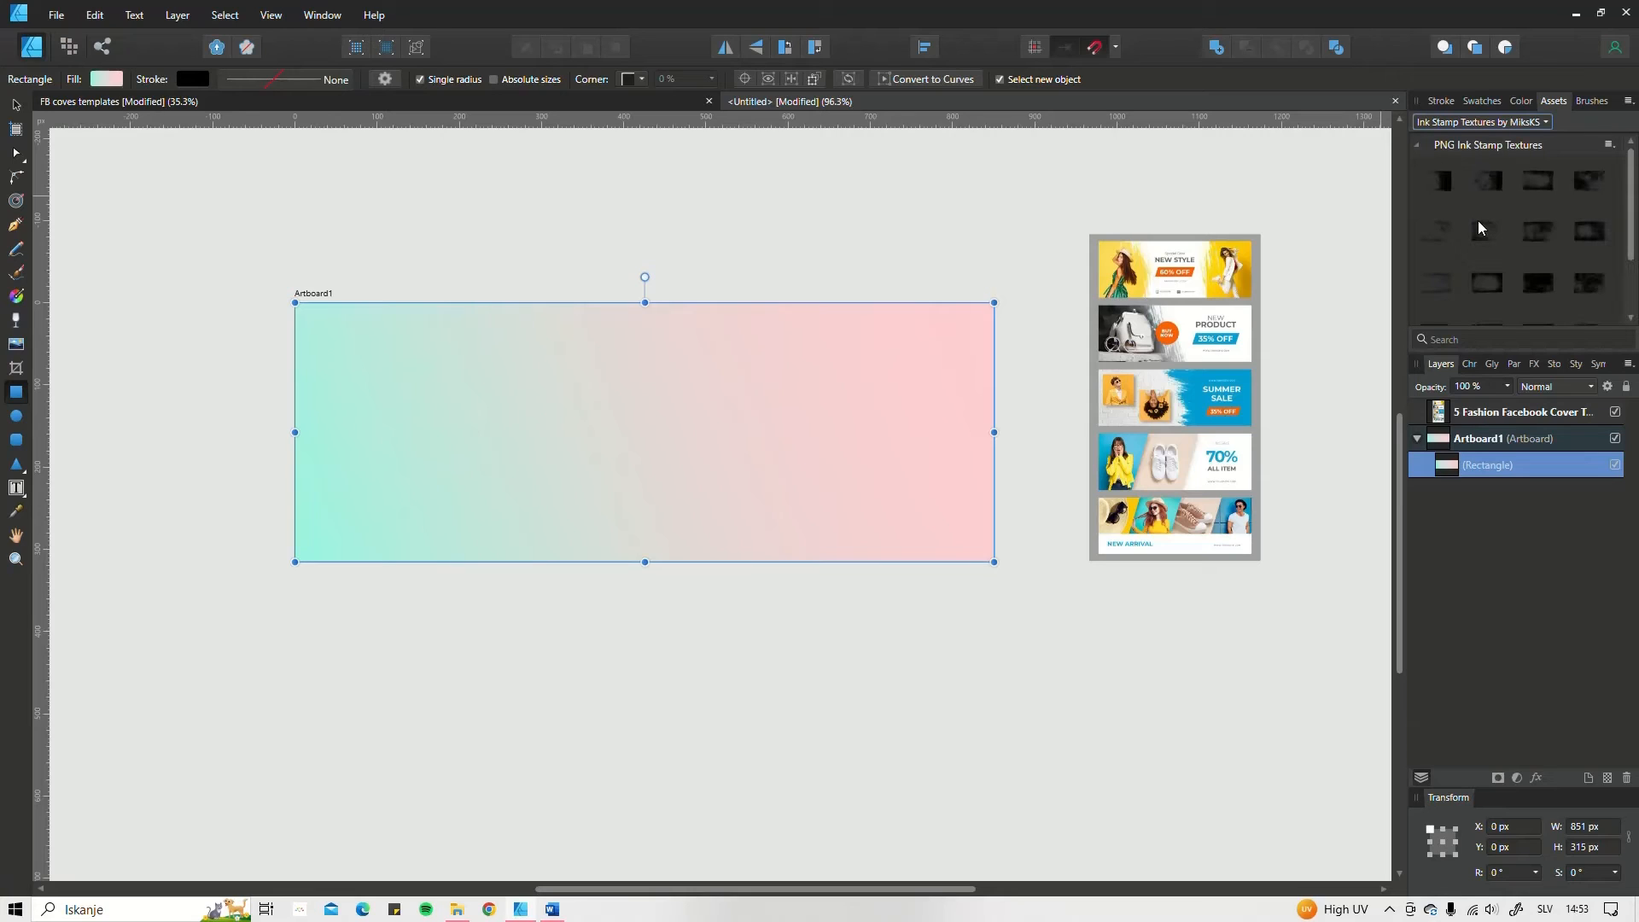
{"action": "scroll", "coordinate": [1518, 259], "scroll_direction": "down", "scroll_amount": 3}
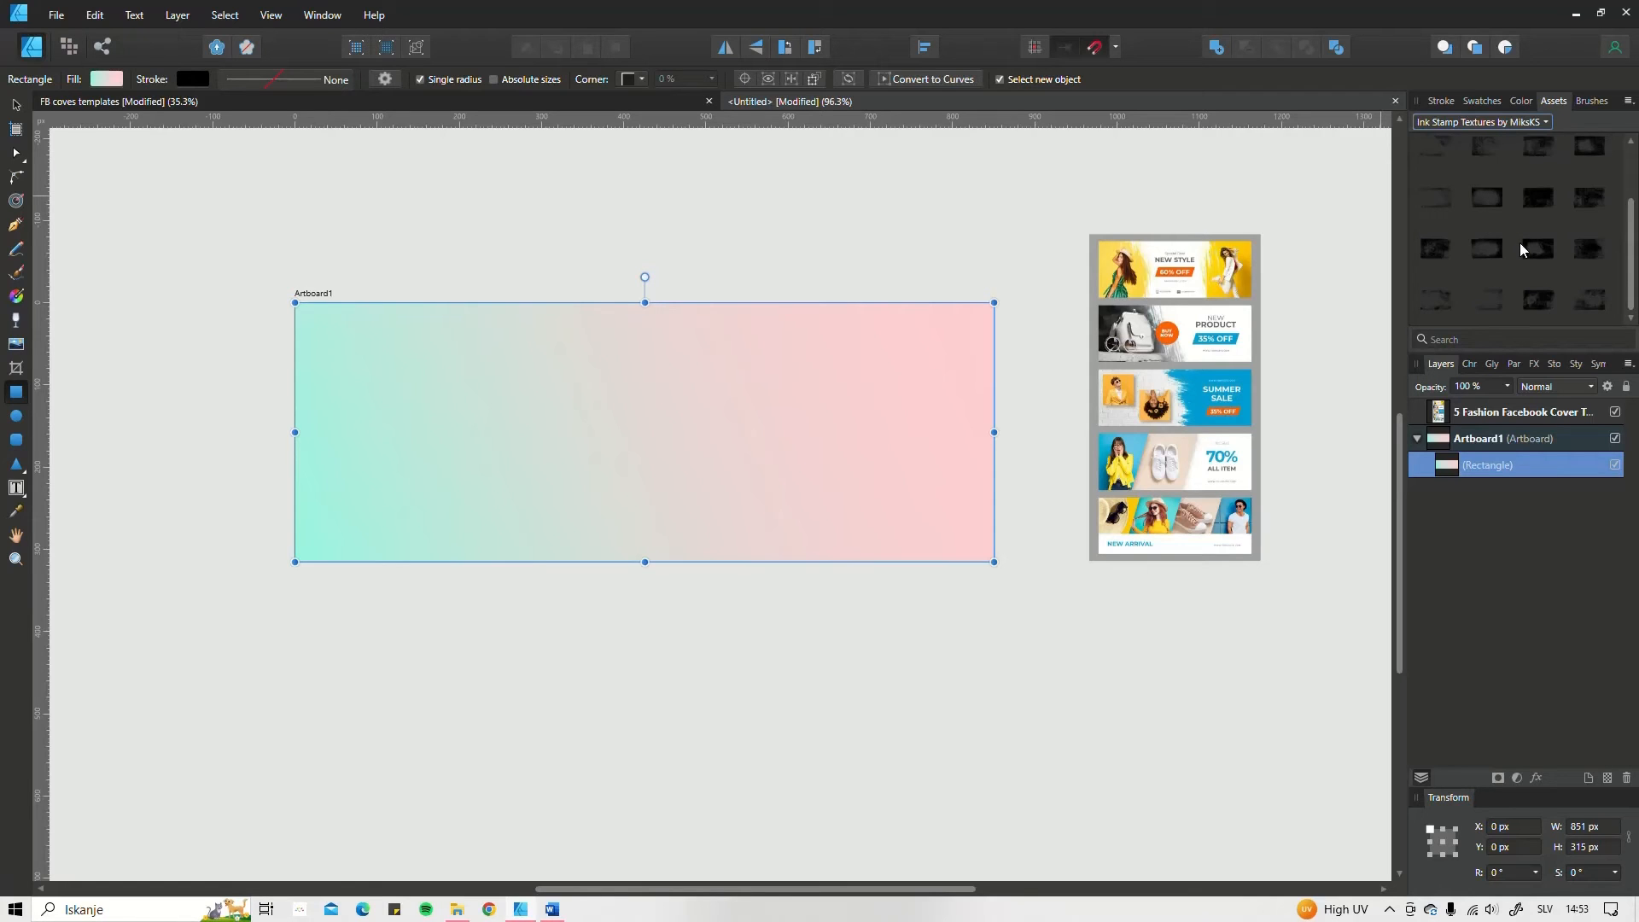
{"action": "mouse_move", "coordinate": [1585, 301]}
{"action": "left_mouse_down"}
{"action": "mouse_move", "coordinate": [1456, 305]}
{"action": "mouse_move", "coordinate": [780, 501]}
{"action": "mouse_move", "coordinate": [773, 462]}
{"action": "left_mouse_up"}
{"action": "scroll", "coordinate": [774, 463], "scroll_direction": "down", "scroll_amount": 5}
{"action": "scroll", "coordinate": [777, 463], "scroll_direction": "down", "scroll_amount": 5}
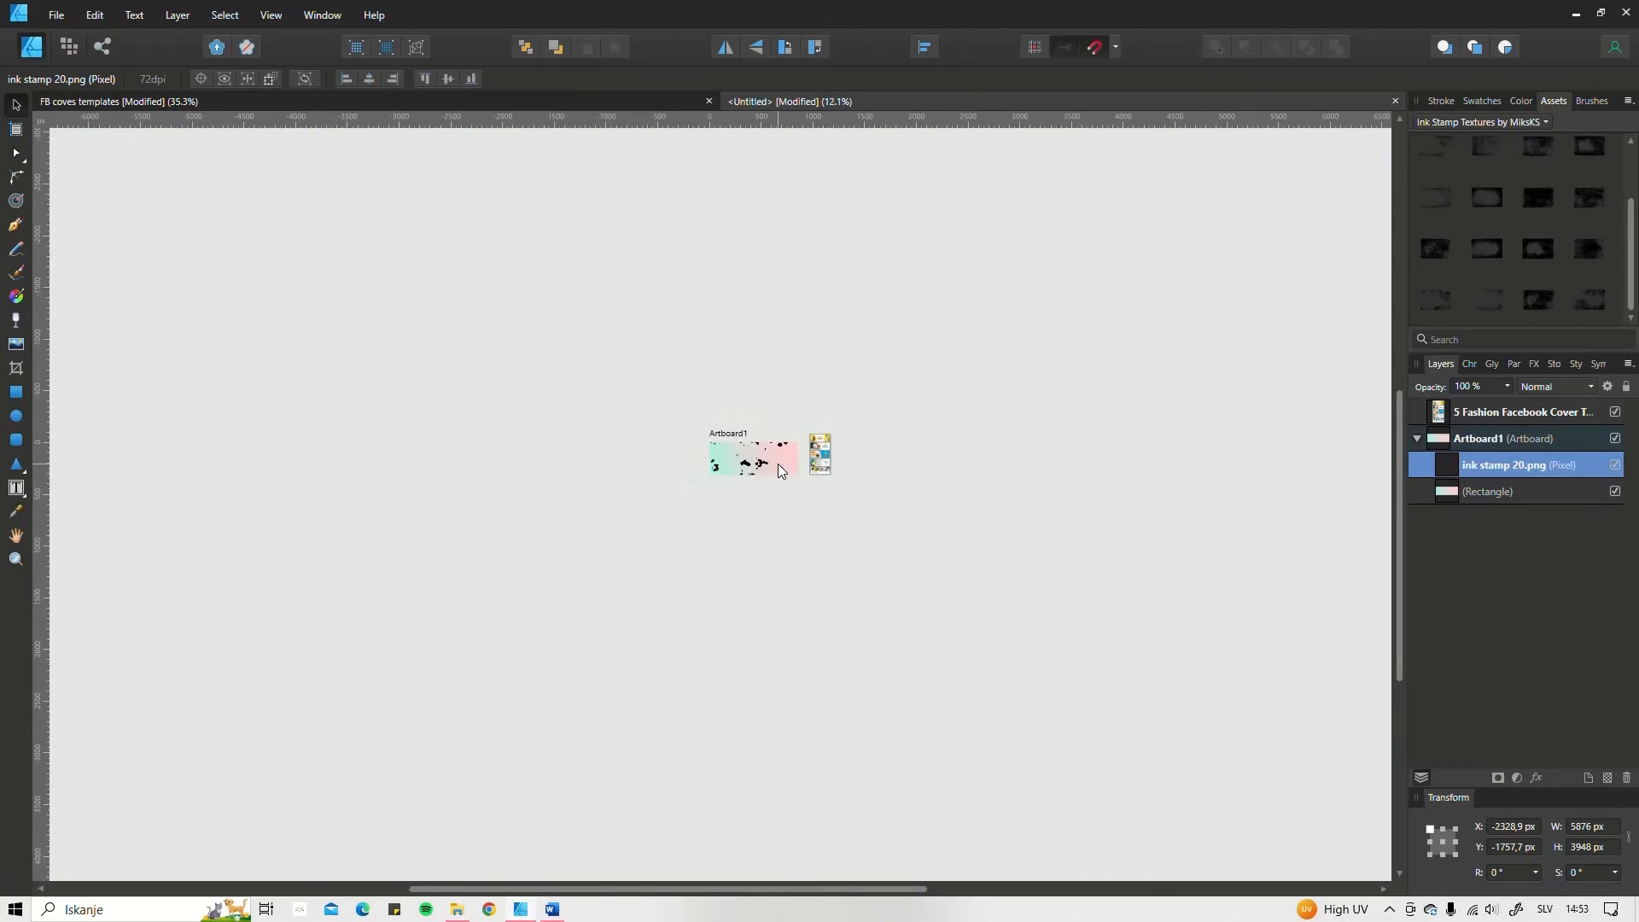
Step: Scale the ink stamp texture down to about 909.6 × 611.2 px and position it over the artboard at X 0, Y -203.9 px
{"action": "mouse_move", "coordinate": [613, 353]}
{"action": "left_mouse_down"}
{"action": "mouse_move", "coordinate": [915, 556]}
{"action": "mouse_move", "coordinate": [397, 391]}
{"action": "mouse_move", "coordinate": [395, 288]}
{"action": "mouse_move", "coordinate": [723, 478]}
{"action": "mouse_move", "coordinate": [704, 521]}
{"action": "left_mouse_up"}
{"action": "scroll", "coordinate": [919, 559], "scroll_direction": "up", "scroll_amount": 2}
{"action": "scroll", "coordinate": [919, 563], "scroll_direction": "up", "scroll_amount": 4}
{"action": "scroll", "coordinate": [723, 479], "scroll_direction": "up", "scroll_amount": 3}
{"action": "mouse_move", "coordinate": [723, 522]}
{"action": "left_mouse_down"}
{"action": "mouse_move", "coordinate": [770, 359]}
{"action": "mouse_move", "coordinate": [781, 380]}
{"action": "mouse_move", "coordinate": [804, 358]}
{"action": "left_mouse_up"}
{"action": "scroll", "coordinate": [773, 376], "scroll_direction": "up", "scroll_amount": 2}
{"action": "left_click_drag", "start_coordinate": [598, 305], "coordinate": [439, 299]}
{"action": "mouse_move", "coordinate": [672, 439]}
{"action": "left_mouse_down"}
{"action": "mouse_move", "coordinate": [670, 483]}
{"action": "mouse_move", "coordinate": [670, 469]}
{"action": "left_mouse_up"}
{"action": "left_click_drag", "start_coordinate": [461, 246], "coordinate": [317, 219]}
{"action": "left_click_drag", "start_coordinate": [613, 448], "coordinate": [624, 471]}
Step: Clip the ink stamp 20.png layer inside the gradient rectangle and expand the rectangle's layer
{"action": "left_click", "coordinate": [1477, 465]}
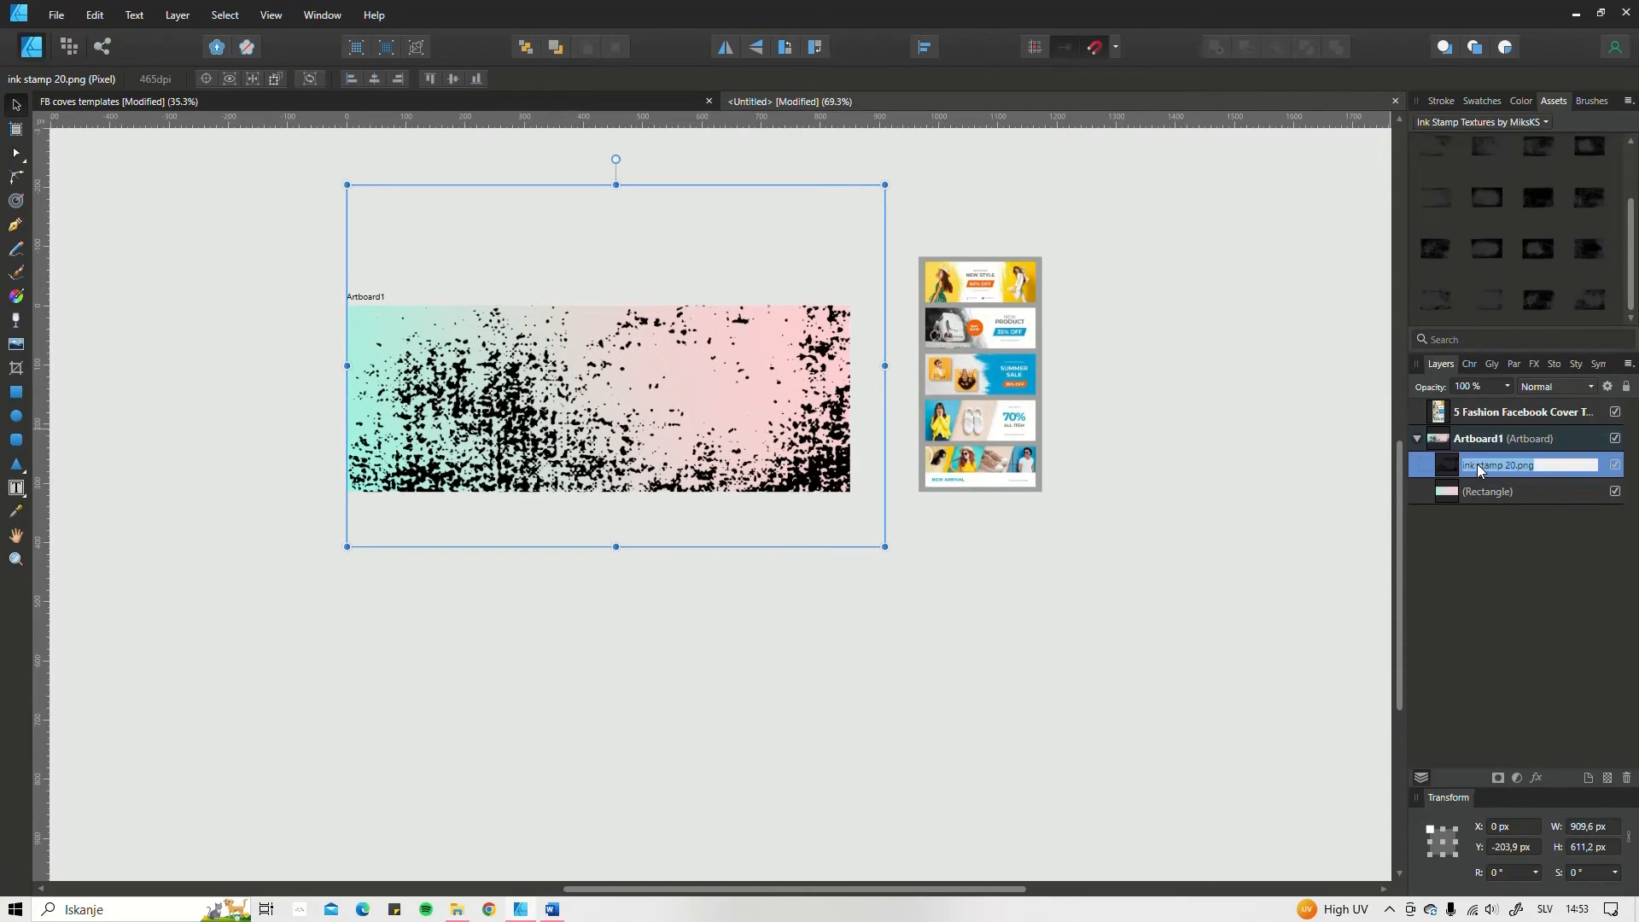
{"action": "key", "text": "Escape"}
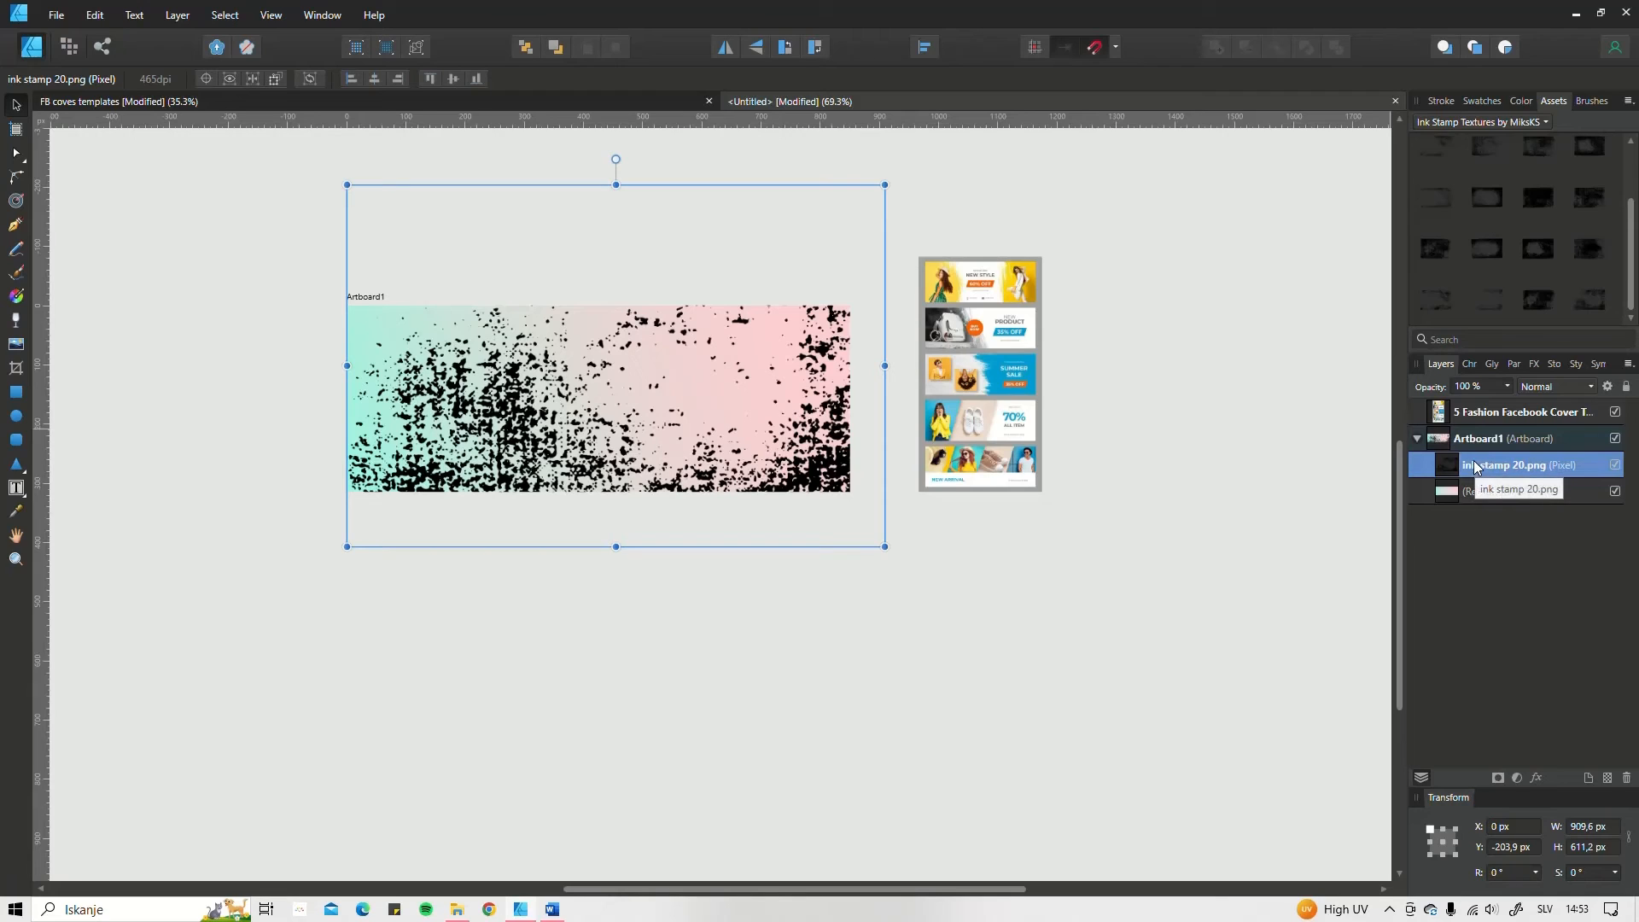
{"action": "left_click_drag", "start_coordinate": [1475, 465], "coordinate": [1507, 500]}
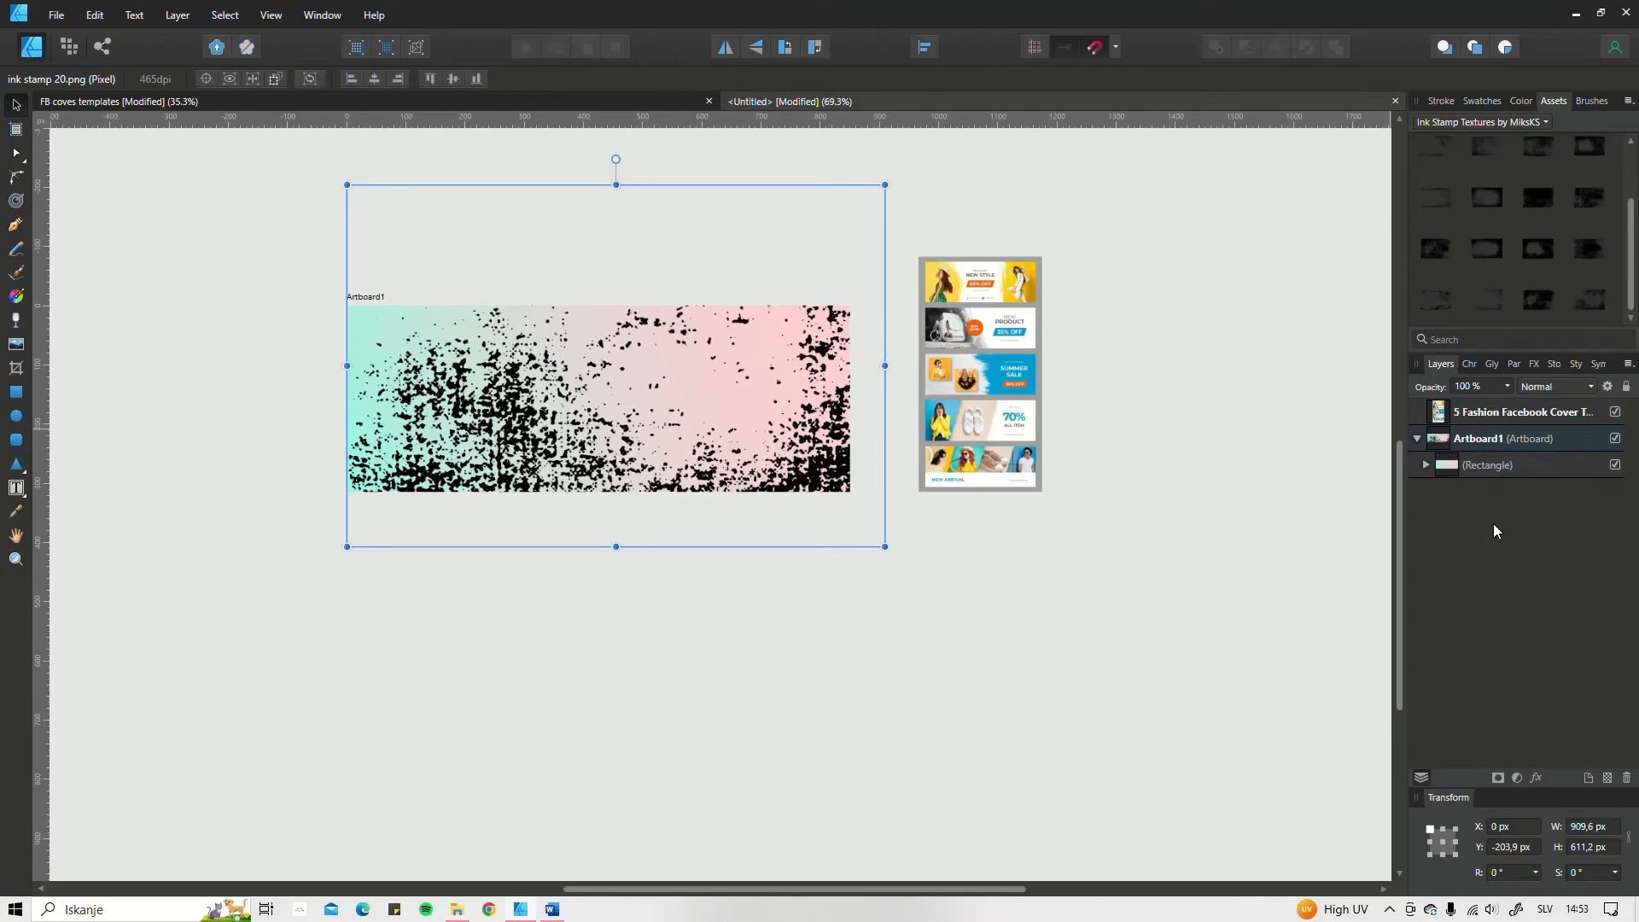
{"action": "left_click", "coordinate": [1427, 466]}
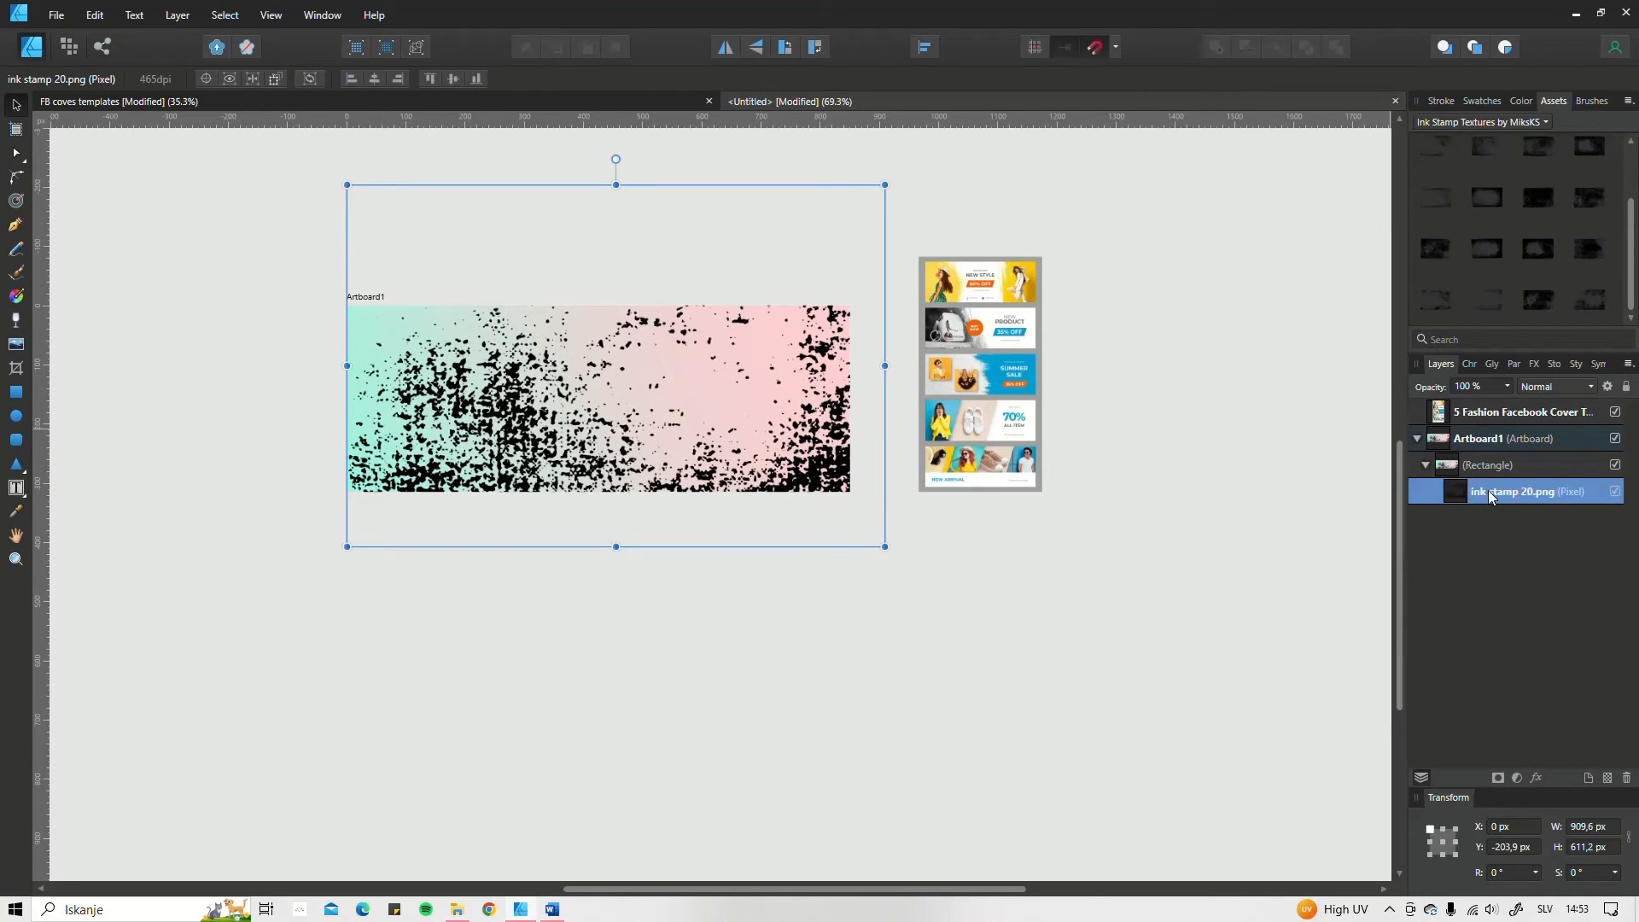
Step: Compare blend modes for the nested ink stamp texture and blend it into the gradient with Soft Light
{"action": "double_click", "coordinate": [1489, 491]}
{"action": "left_click", "coordinate": [1497, 514]}
{"action": "left_click", "coordinate": [1581, 387]}
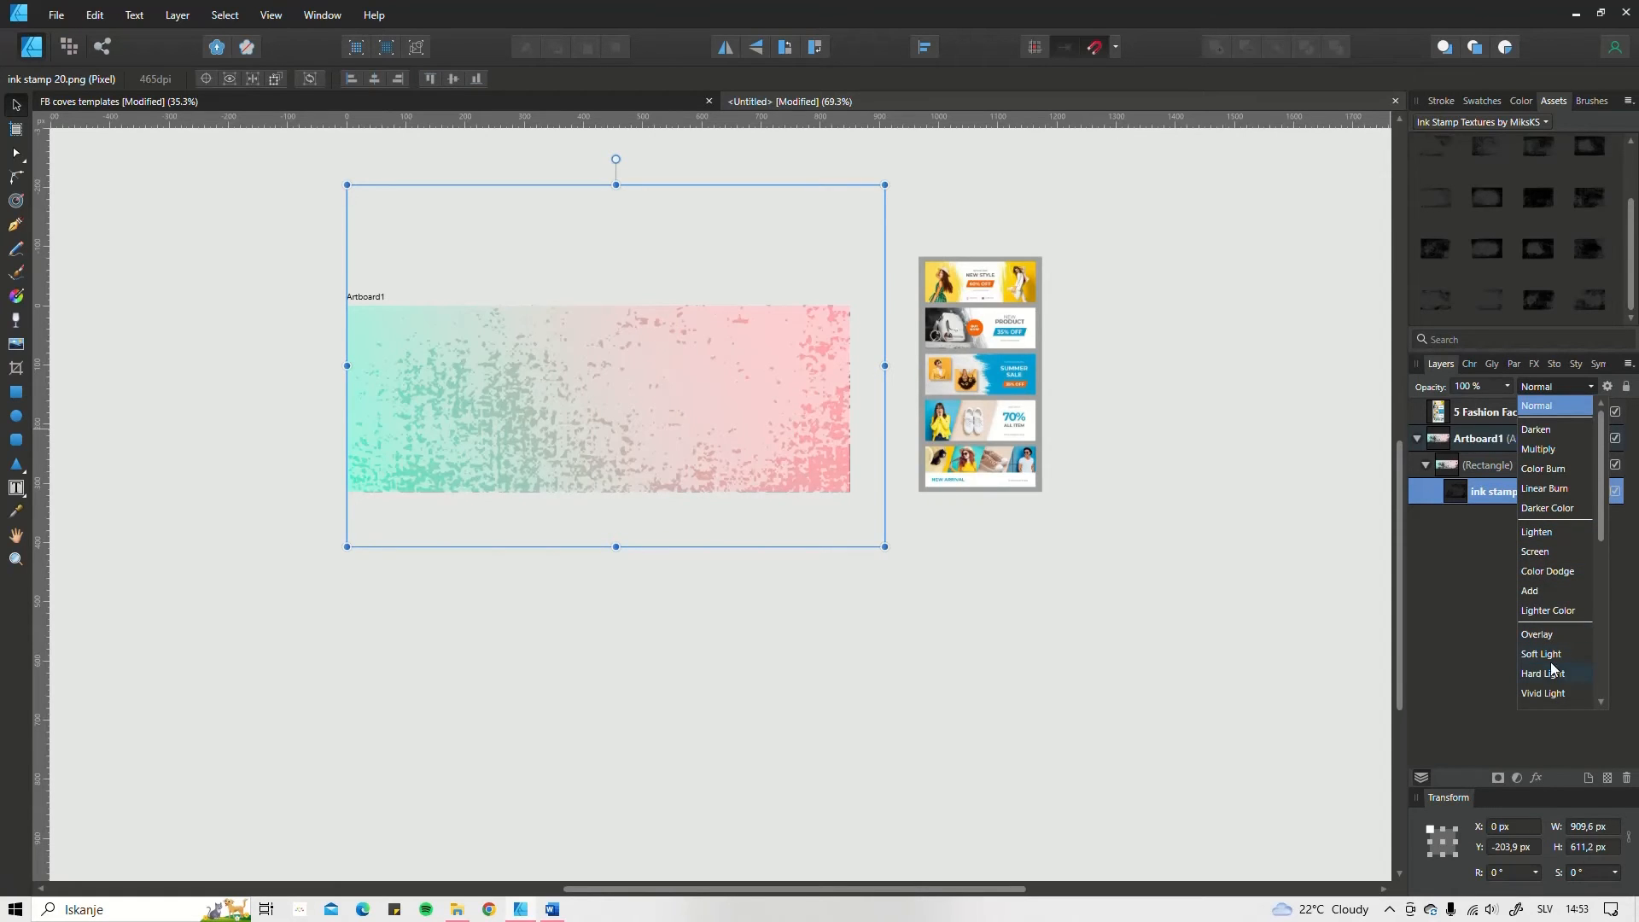
{"action": "scroll", "coordinate": [1551, 615], "scroll_direction": "down", "scroll_amount": 3}
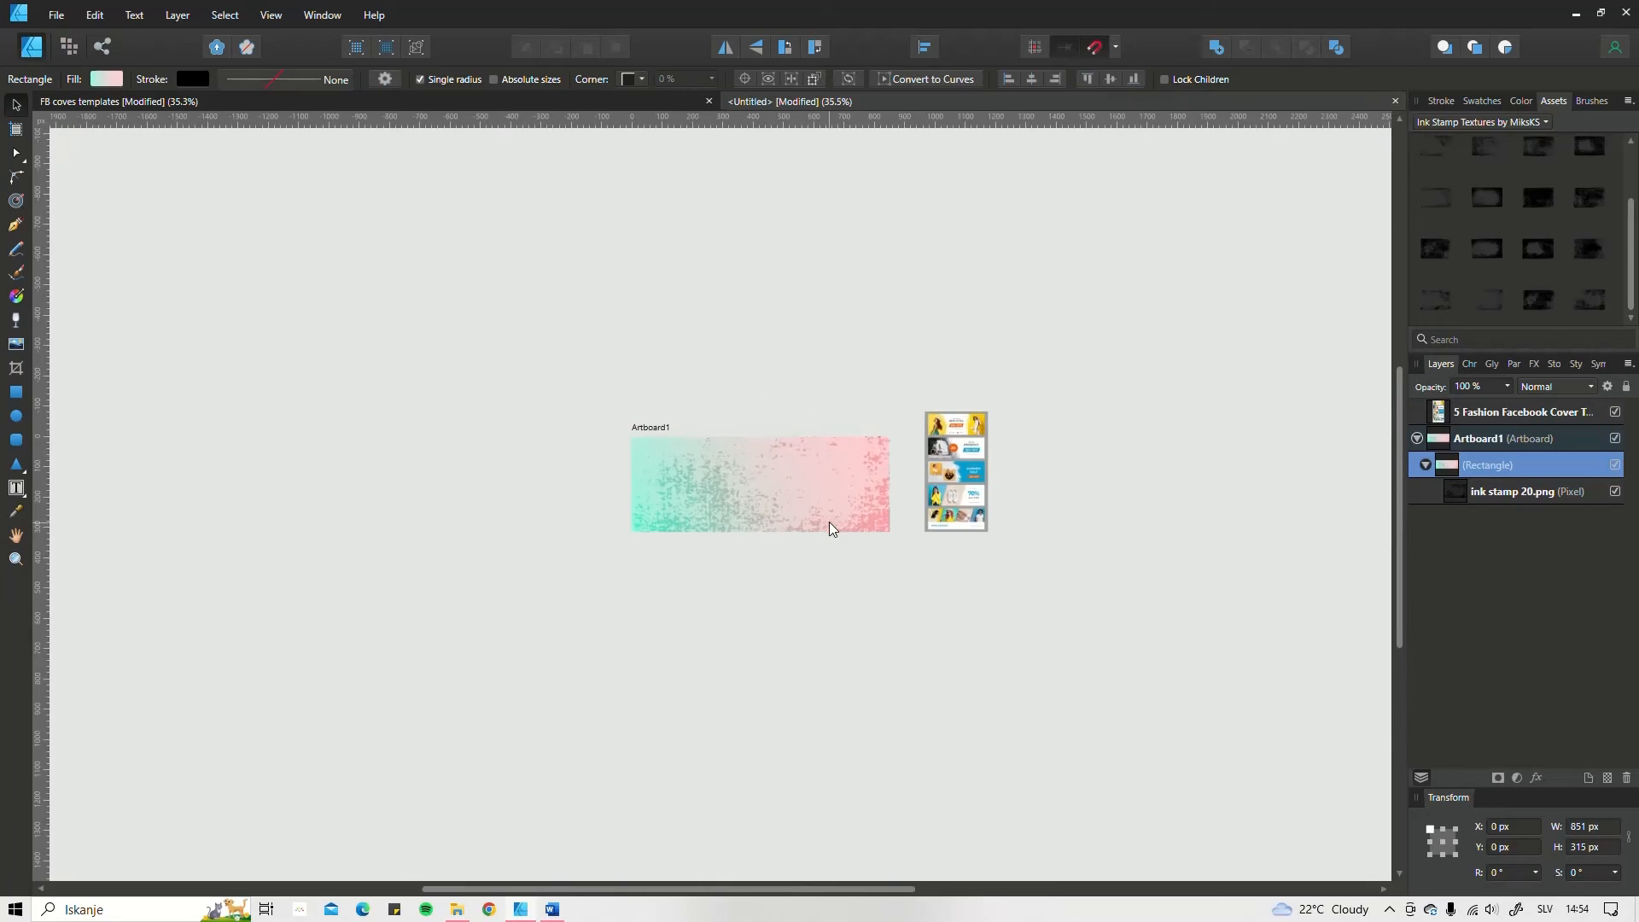
{"action": "scroll", "coordinate": [831, 520], "scroll_direction": "up", "scroll_amount": 6}
{"action": "mouse_move", "coordinate": [832, 519]}
{"action": "left_mouse_down"}
{"action": "mouse_move", "coordinate": [833, 550]}
{"action": "mouse_move", "coordinate": [864, 529]}
{"action": "mouse_move", "coordinate": [814, 522]}
{"action": "left_mouse_up"}
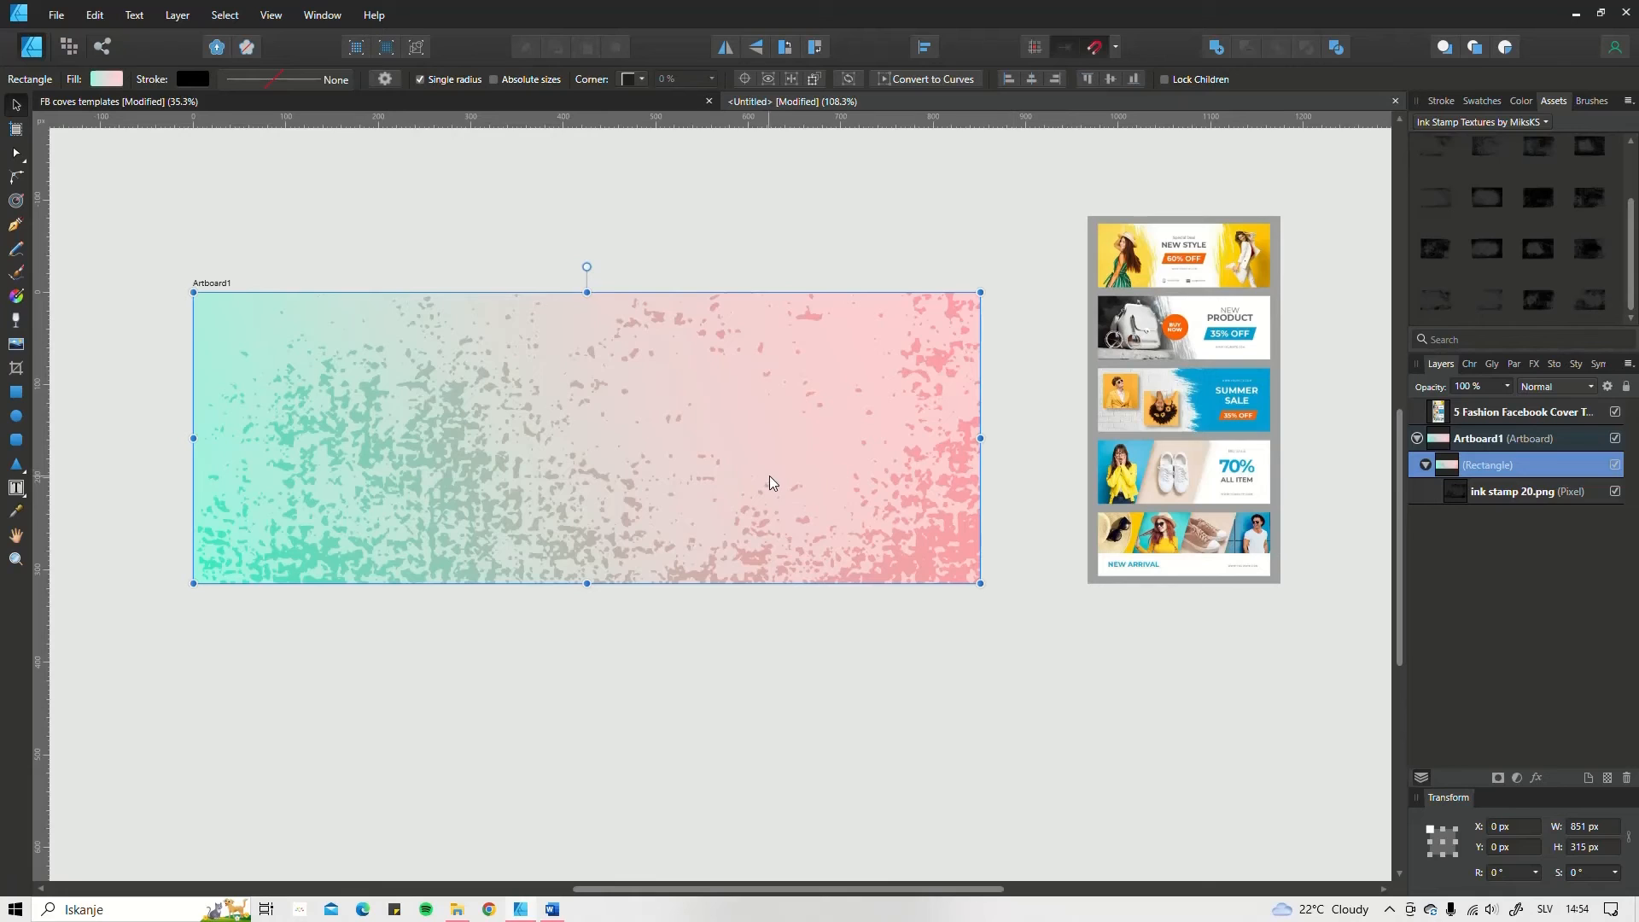
Step: Search the Pixabay stock library for "bag" and place a 4020 × 4000 px photo from it on the artboard
{"action": "left_click", "coordinate": [1553, 364]}
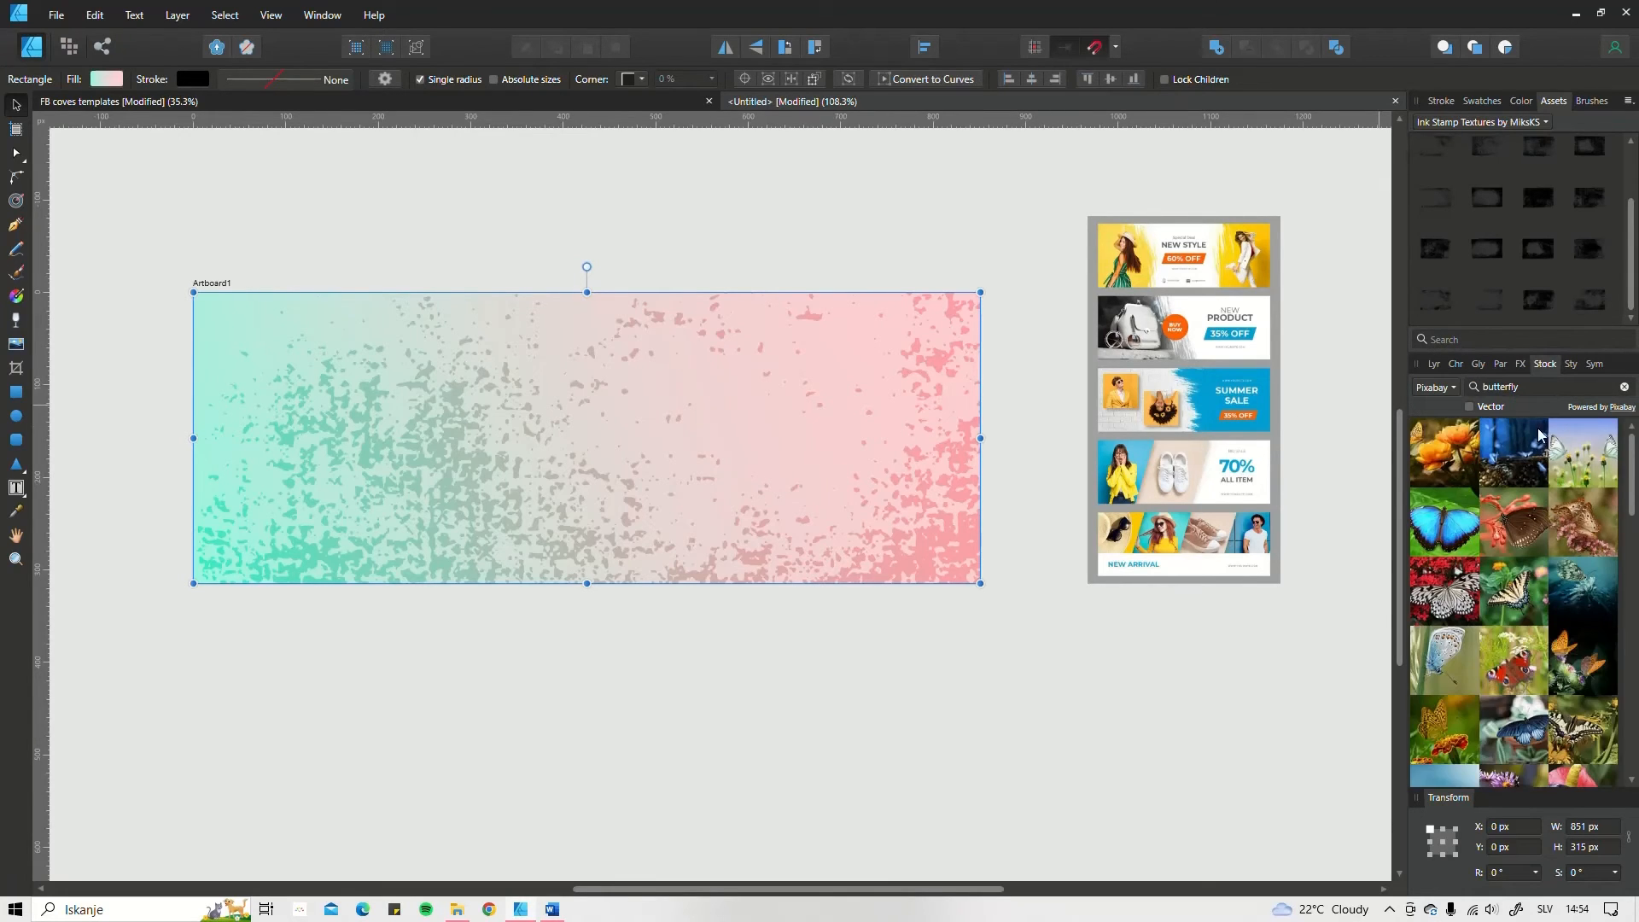
{"action": "left_click_drag", "start_coordinate": [1531, 386], "coordinate": [1474, 396]}
{"action": "type", "text": "bag"}
{"action": "left_click_drag", "start_coordinate": [1452, 488], "coordinate": [853, 653]}
{"action": "scroll", "coordinate": [853, 653], "scroll_direction": "down", "scroll_amount": 4}
{"action": "scroll", "coordinate": [856, 565], "scroll_direction": "down", "scroll_amount": 5}
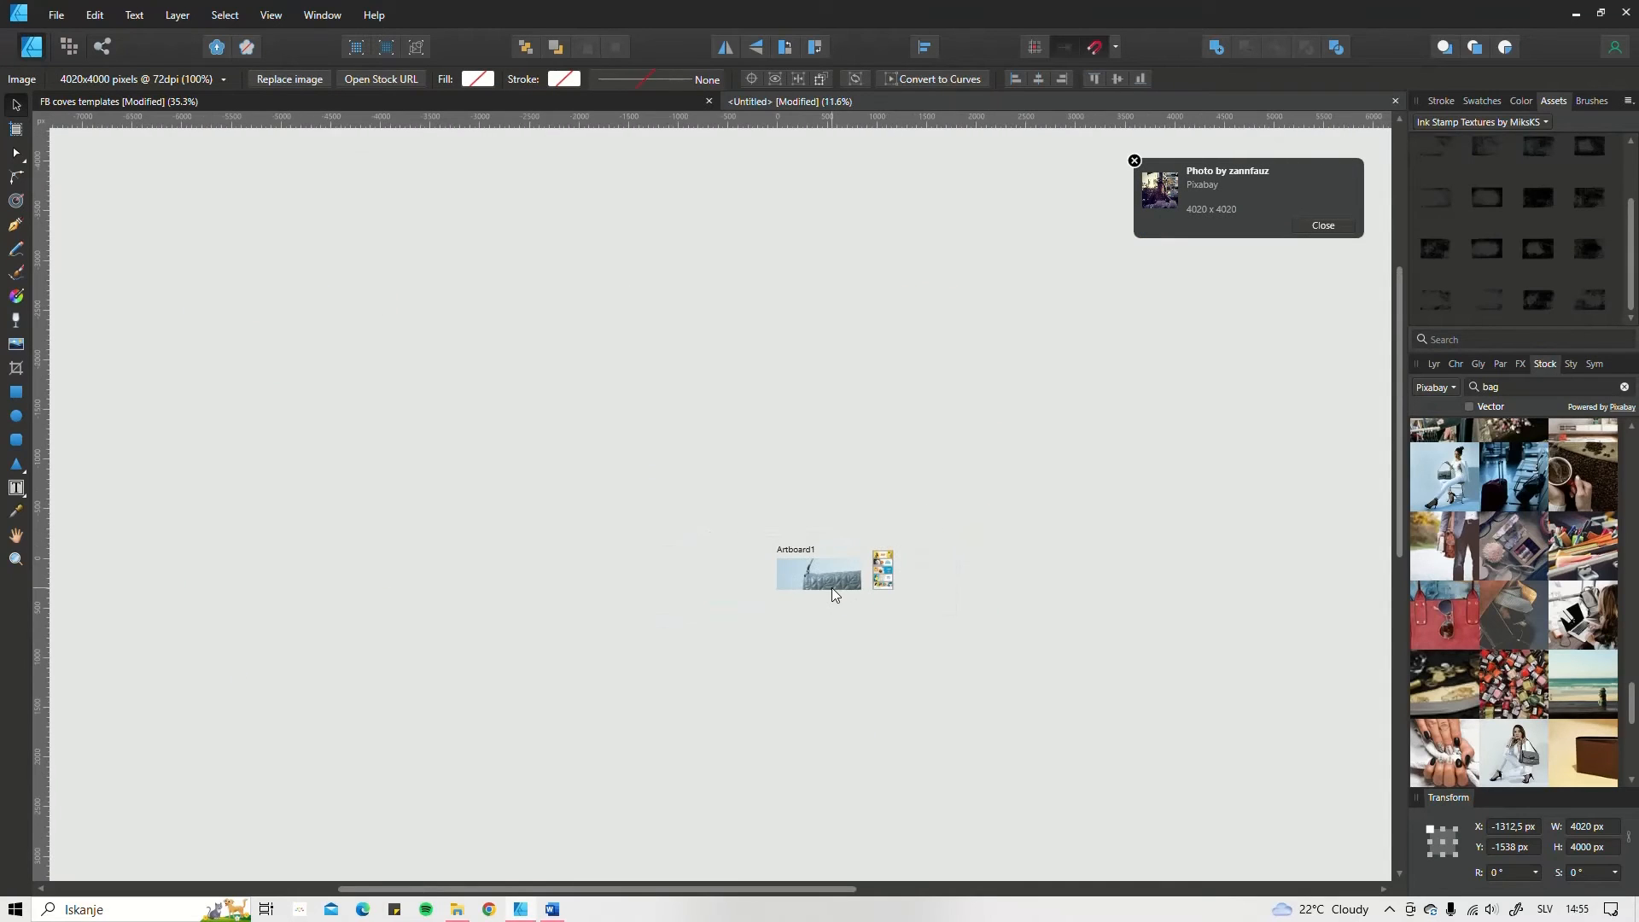
Step: Move the first bag photo off the artboard and scale it to about 399.5 × 397.5 px just below the cover
{"action": "left_click_drag", "start_coordinate": [832, 588], "coordinate": [775, 779]}
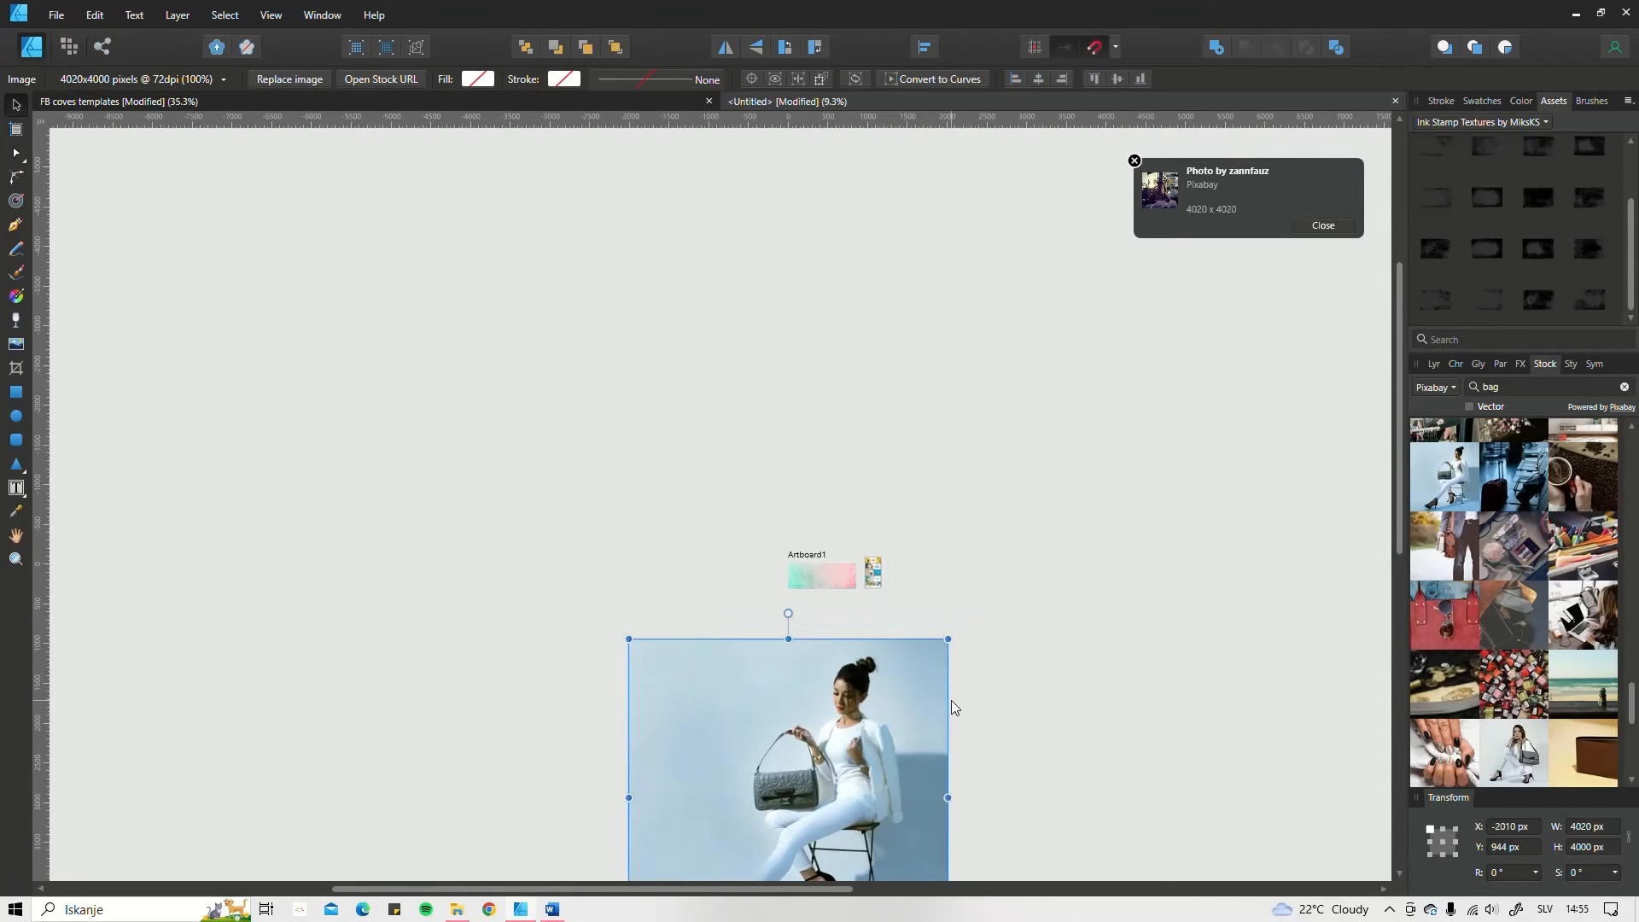
{"action": "scroll", "coordinate": [973, 632], "scroll_direction": "down", "scroll_amount": 3}
{"action": "left_click_drag", "start_coordinate": [986, 616], "coordinate": [1036, 340]}
{"action": "scroll", "coordinate": [840, 760], "scroll_direction": "up", "scroll_amount": 3}
{"action": "scroll", "coordinate": [1039, 362], "scroll_direction": "up", "scroll_amount": 3}
{"action": "left_click_drag", "start_coordinate": [962, 607], "coordinate": [905, 690]}
{"action": "scroll", "coordinate": [915, 674], "scroll_direction": "up", "scroll_amount": 3}
{"action": "left_click", "coordinate": [950, 675]}
{"action": "scroll", "coordinate": [950, 674], "scroll_direction": "right", "scroll_amount": 1}
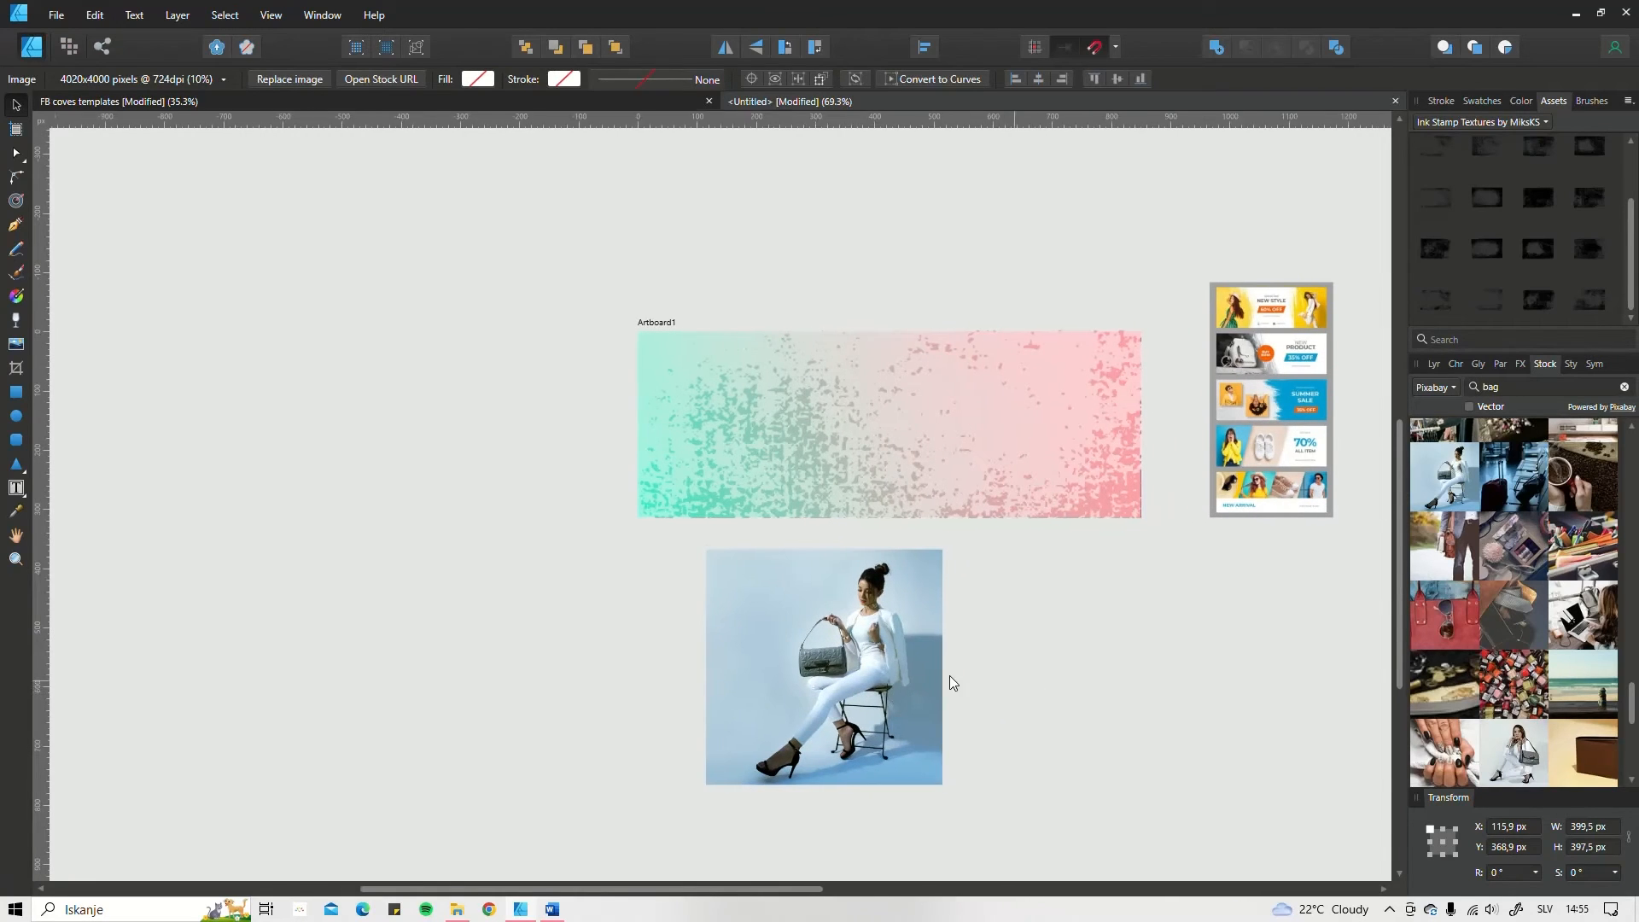
{"action": "scroll", "coordinate": [950, 681], "scroll_direction": "right", "scroll_amount": 2}
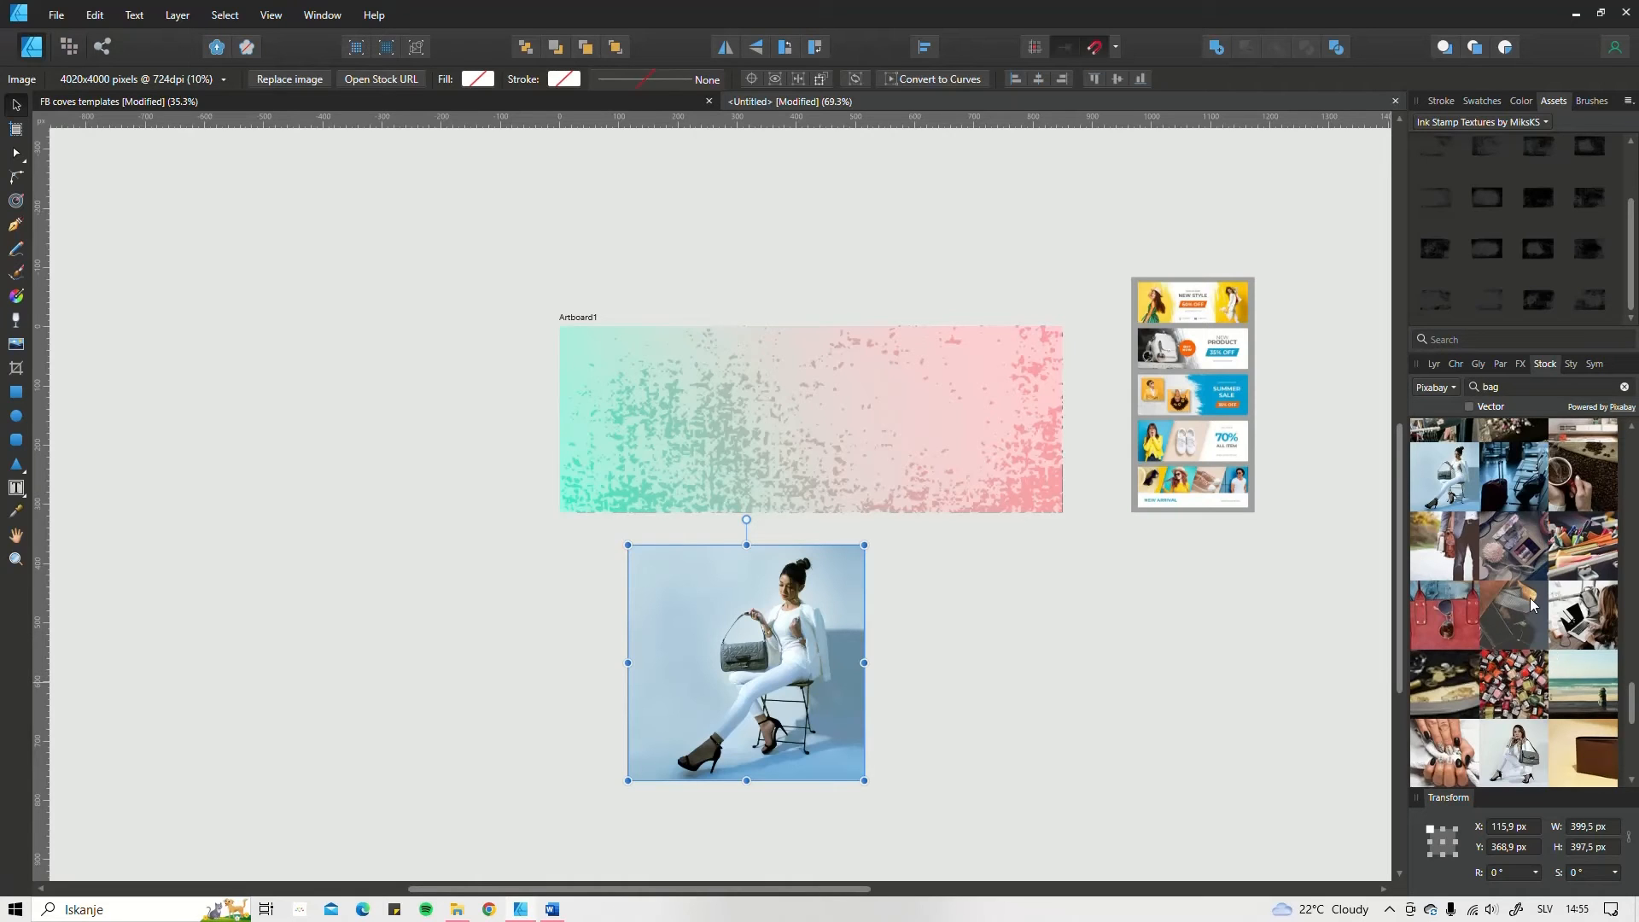
Step: Find another Pixabay photo of the woman in white with the bag and place it at 2965 × 2945 px
{"action": "scroll", "coordinate": [1528, 606], "scroll_direction": "down", "scroll_amount": 3}
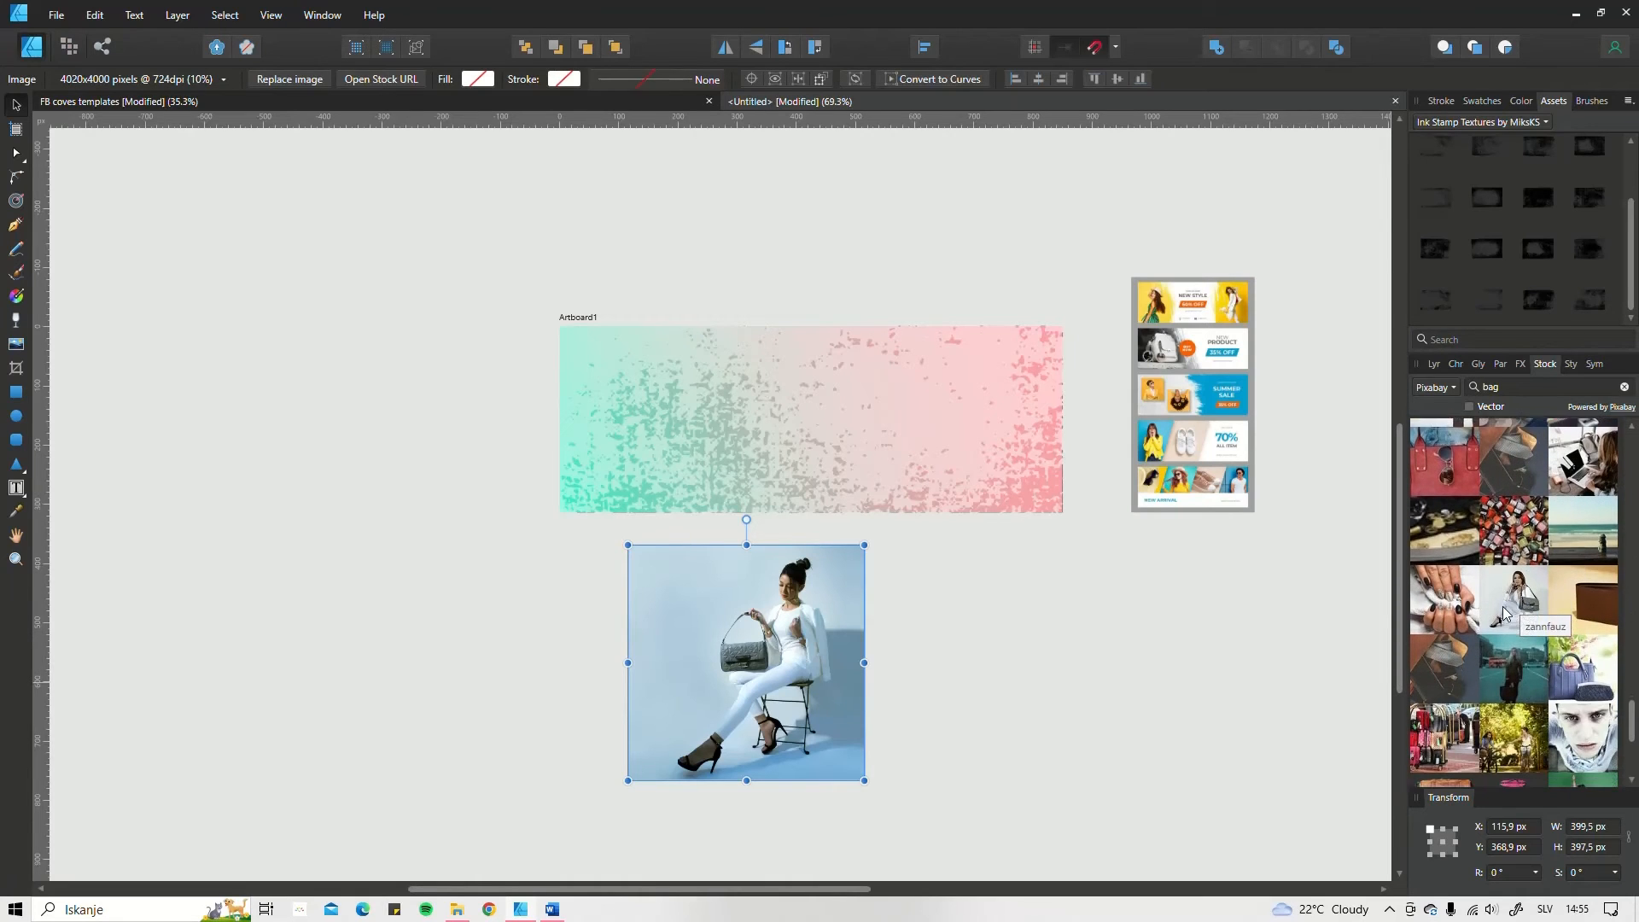
{"action": "scroll", "coordinate": [1503, 610], "scroll_direction": "down", "scroll_amount": 1}
{"action": "scroll", "coordinate": [707, 658], "scroll_direction": "down", "scroll_amount": 6}
{"action": "left_click_drag", "start_coordinate": [791, 598], "coordinate": [760, 331]}
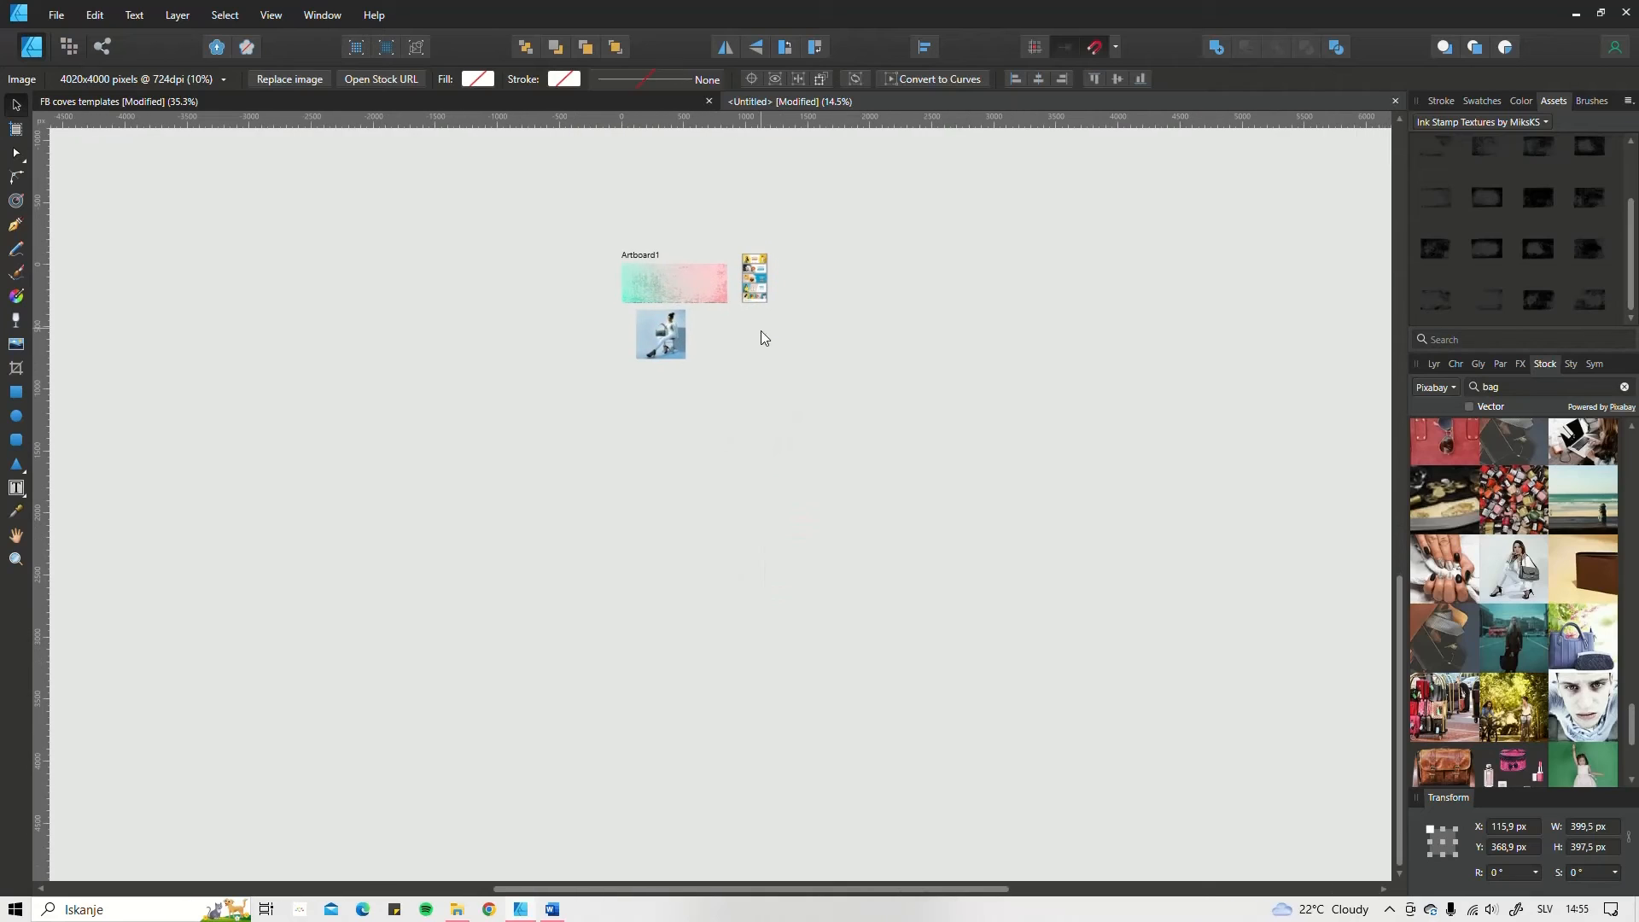
{"action": "left_click_drag", "start_coordinate": [1508, 561], "coordinate": [615, 686]}
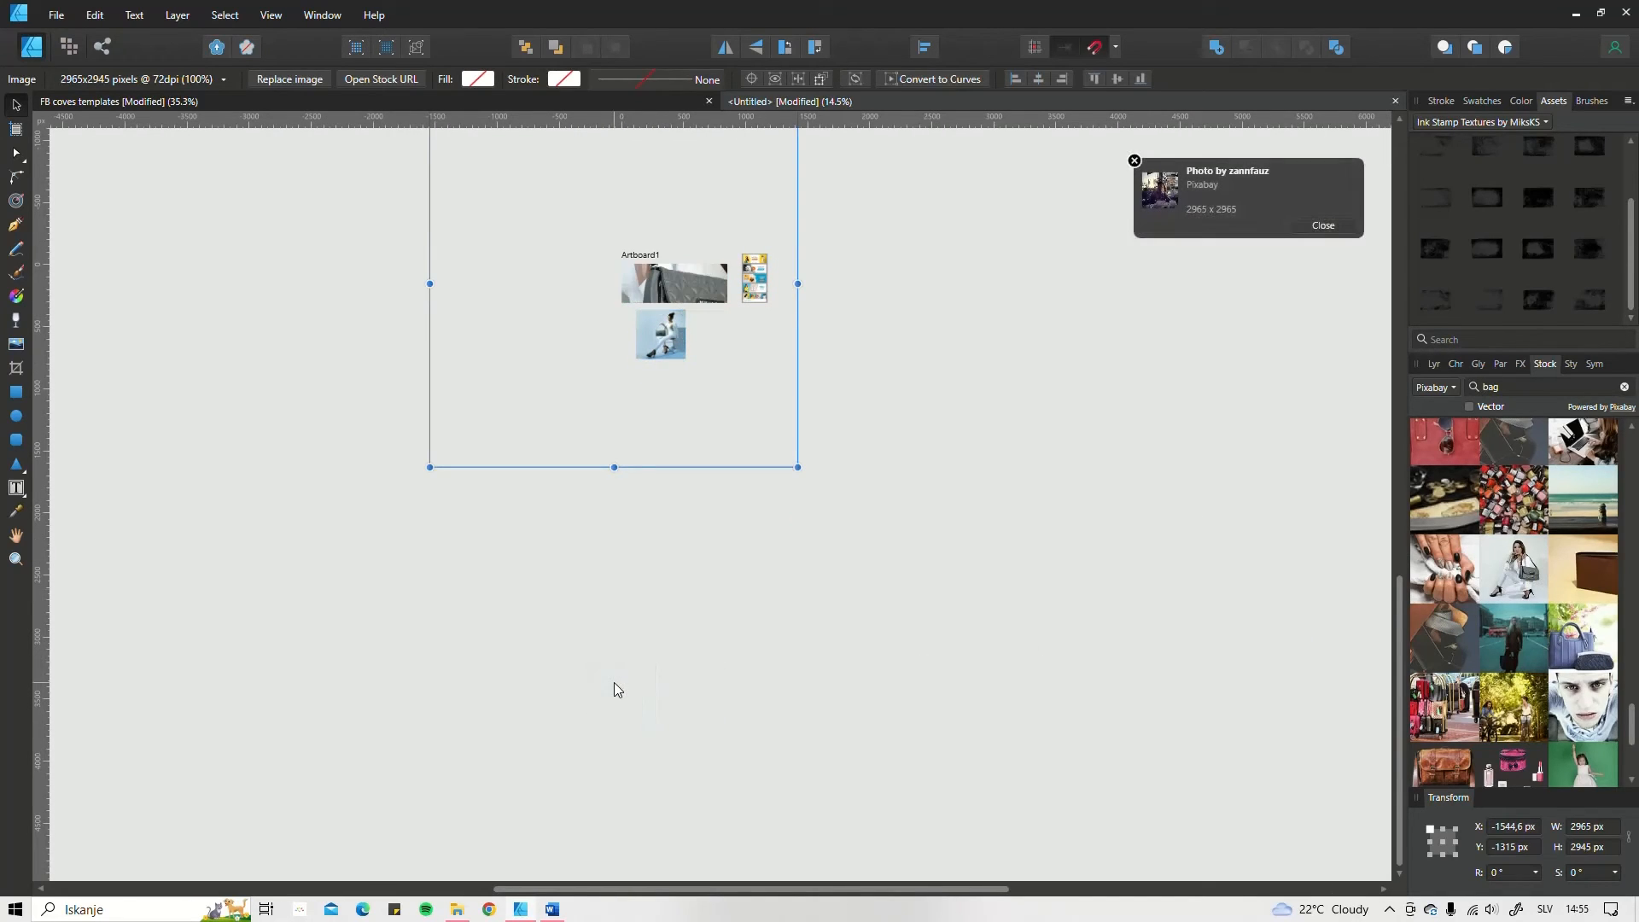
Step: Move the second bag photo off the artboard, scale it to about 515.5 × 512 px, and place it beside the first photo
{"action": "left_click_drag", "start_coordinate": [632, 603], "coordinate": [667, 517]}
{"action": "scroll", "coordinate": [642, 293], "scroll_direction": "up", "scroll_amount": 10}
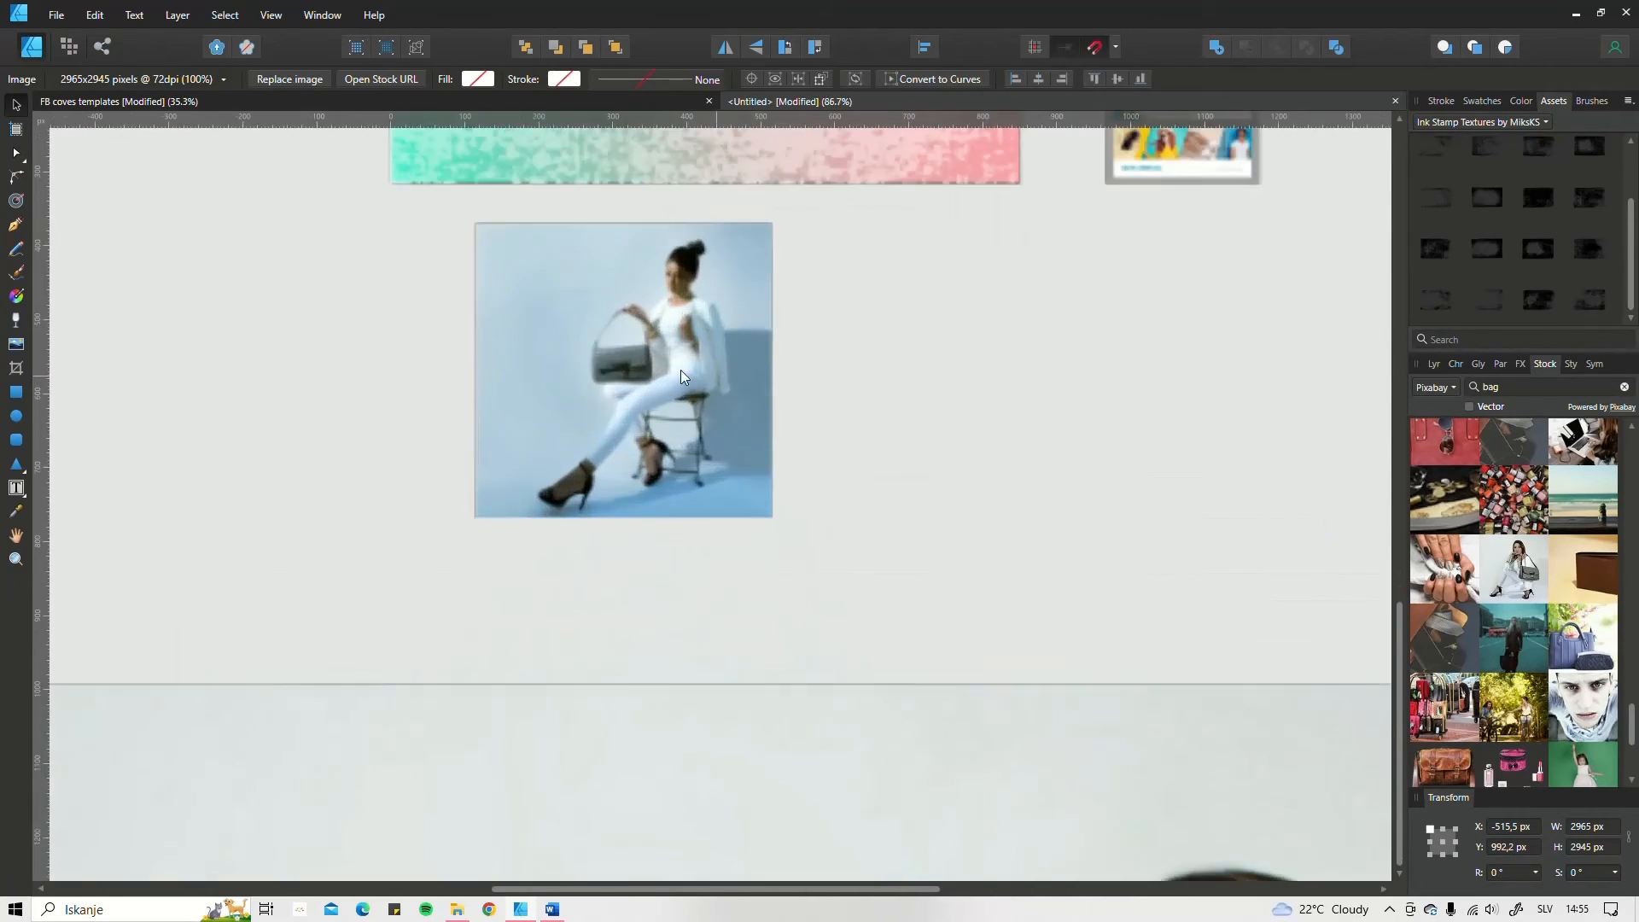
{"action": "scroll", "coordinate": [624, 368], "scroll_direction": "down", "scroll_amount": 10}
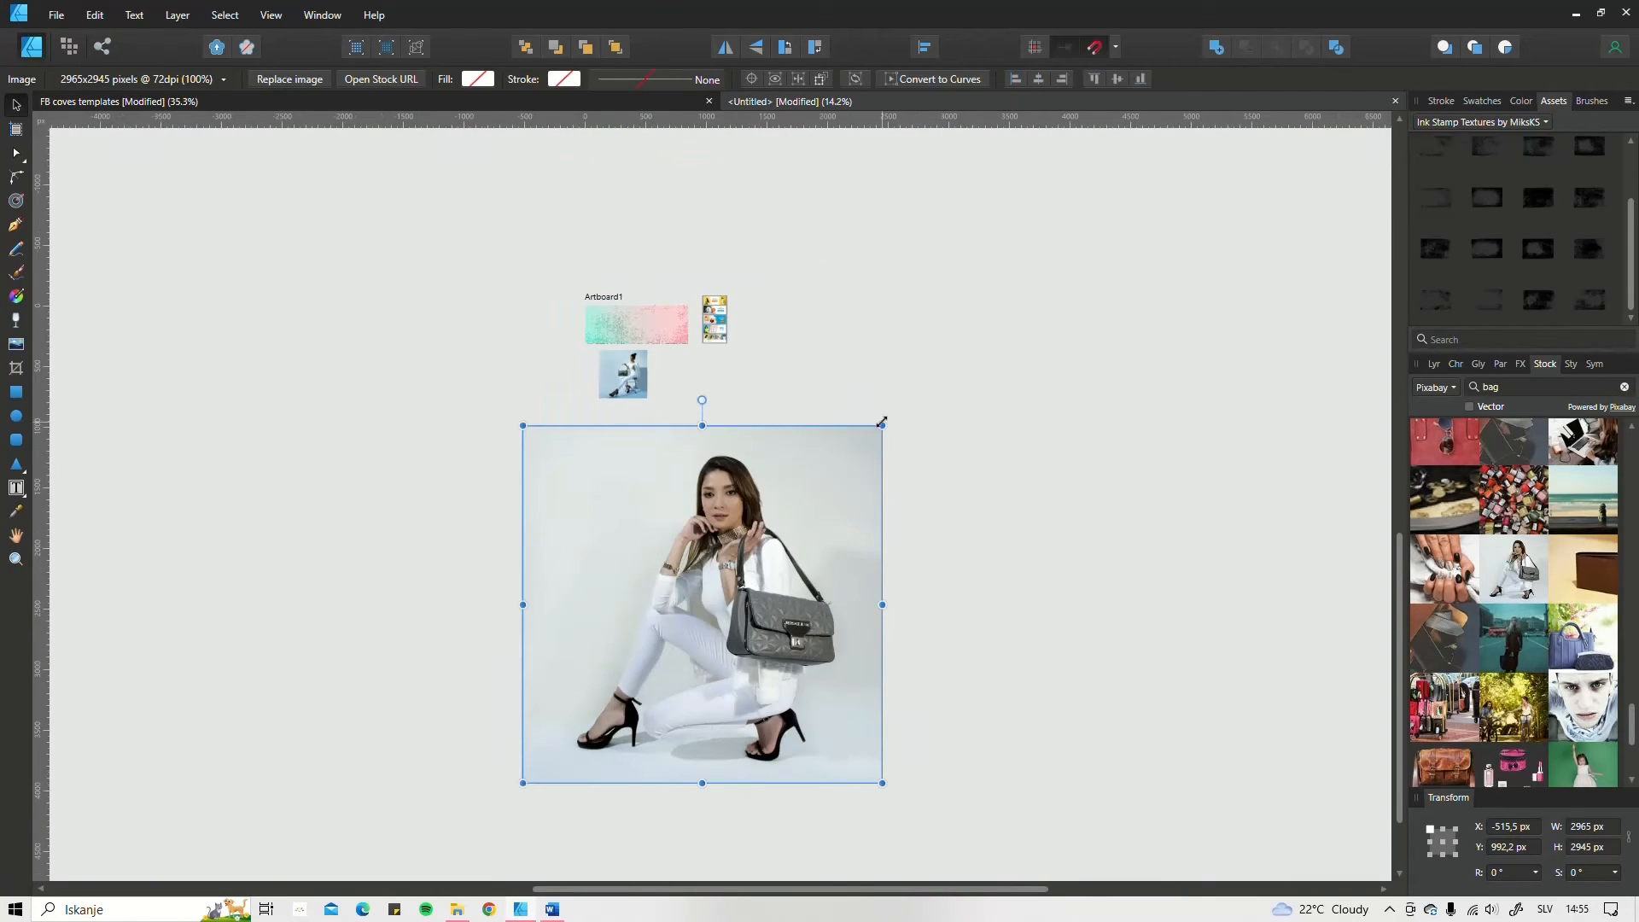
{"action": "left_click_drag", "start_coordinate": [882, 422], "coordinate": [599, 674]}
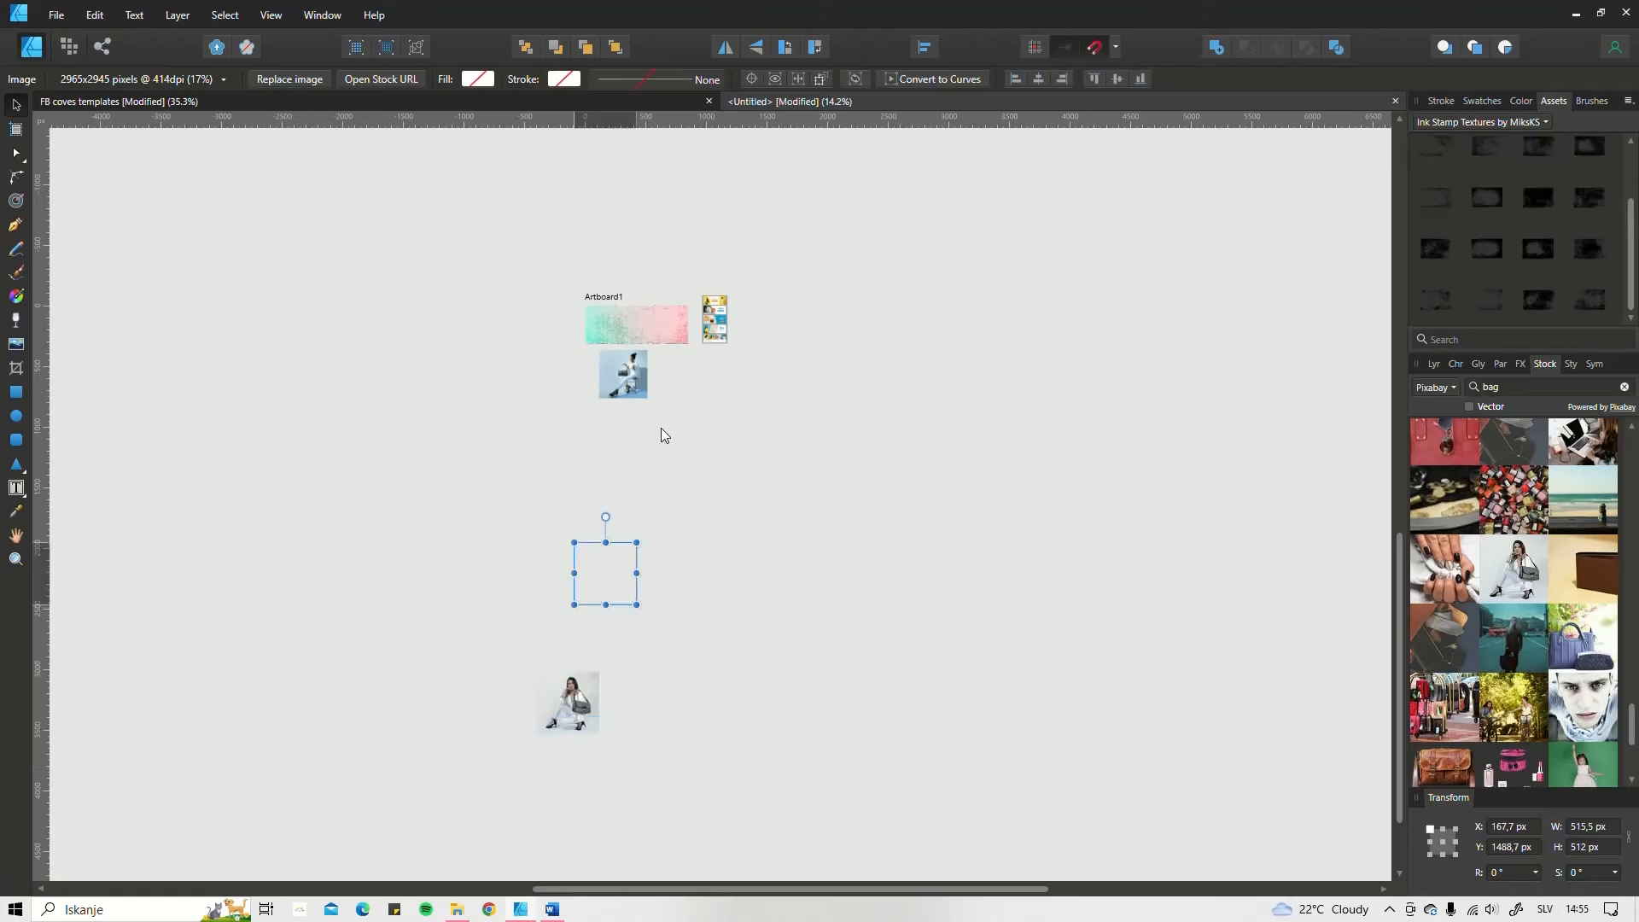
{"action": "left_click_drag", "start_coordinate": [662, 429], "coordinate": [801, 470]}
{"action": "scroll", "coordinate": [630, 340], "scroll_direction": "up", "scroll_amount": 4}
{"action": "left_click_drag", "start_coordinate": [954, 666], "coordinate": [936, 591]}
{"action": "left_click_drag", "start_coordinate": [763, 543], "coordinate": [807, 630]}
{"action": "scroll", "coordinate": [740, 609], "scroll_direction": "up", "scroll_amount": 3}
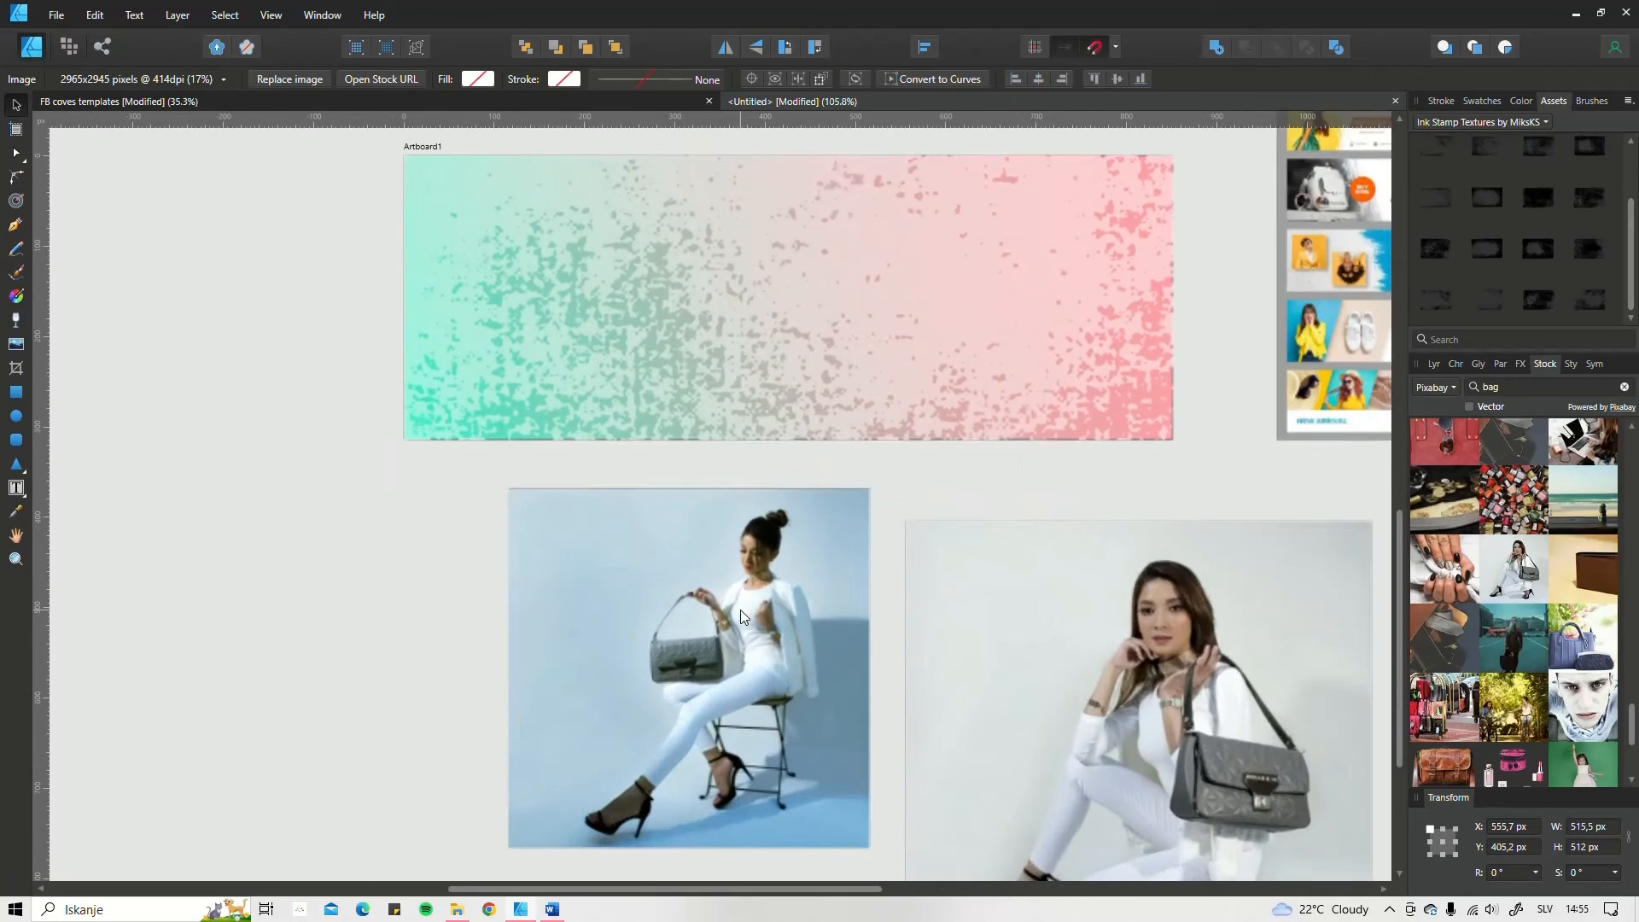
Step: Line up the two bag photos below the artboard and scale the second to about 399.5 × 396.8 px to match
{"action": "left_click_drag", "start_coordinate": [695, 621], "coordinate": [612, 640]}
{"action": "left_click_drag", "start_coordinate": [1064, 673], "coordinate": [991, 659]}
{"action": "scroll", "coordinate": [1016, 659], "scroll_direction": "down", "scroll_amount": 2}
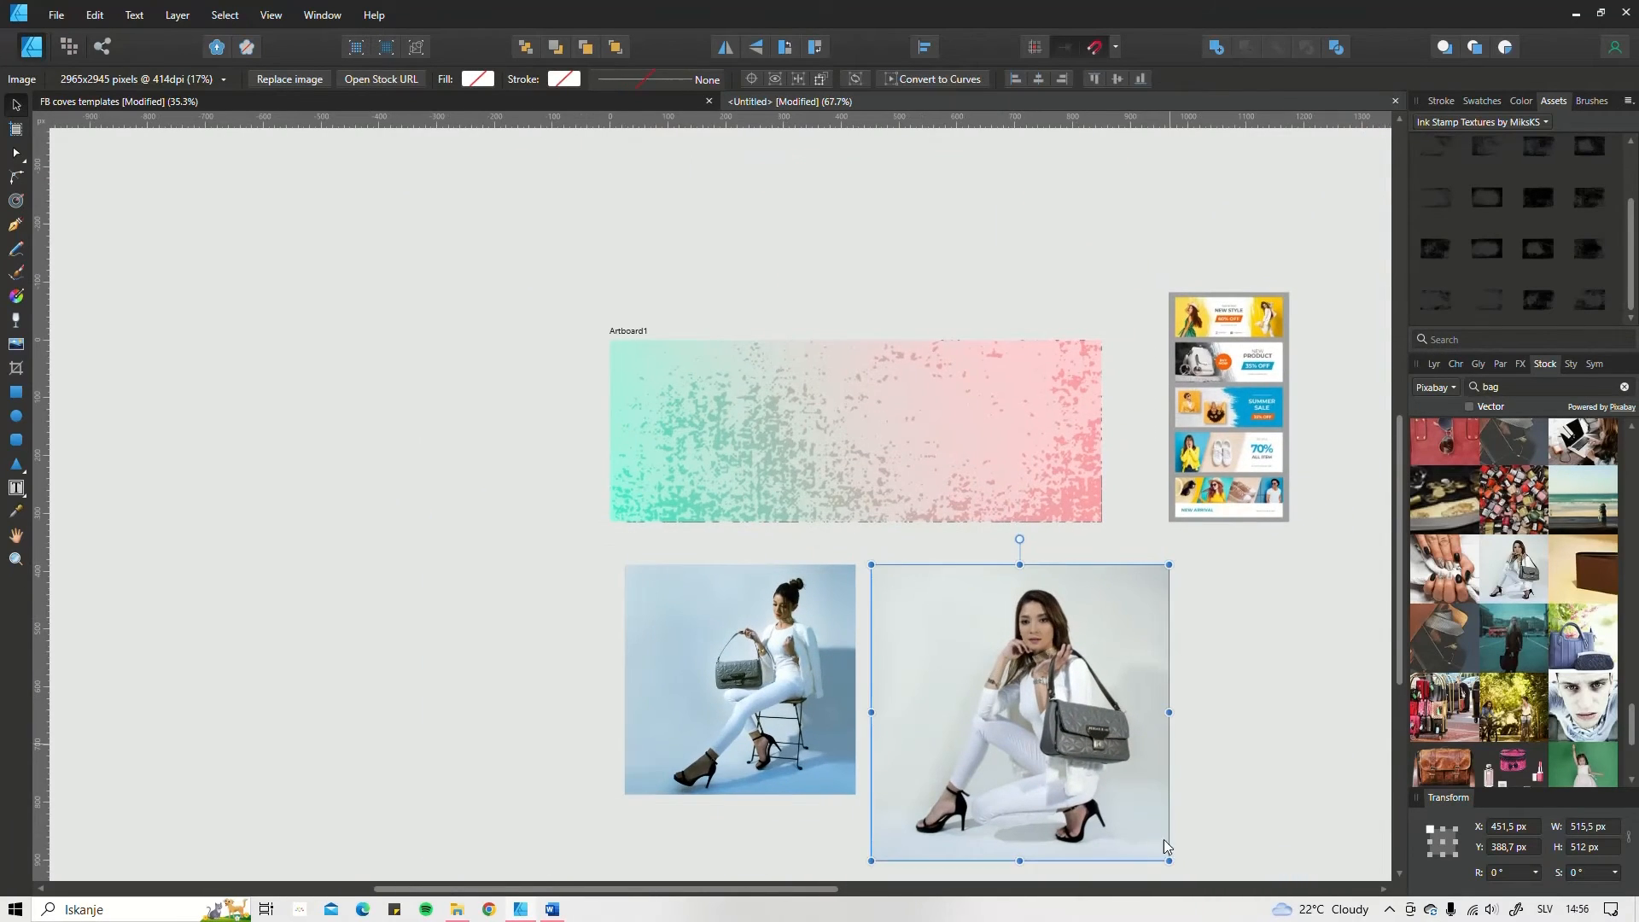
{"action": "left_click_drag", "start_coordinate": [1165, 858], "coordinate": [1101, 794]}
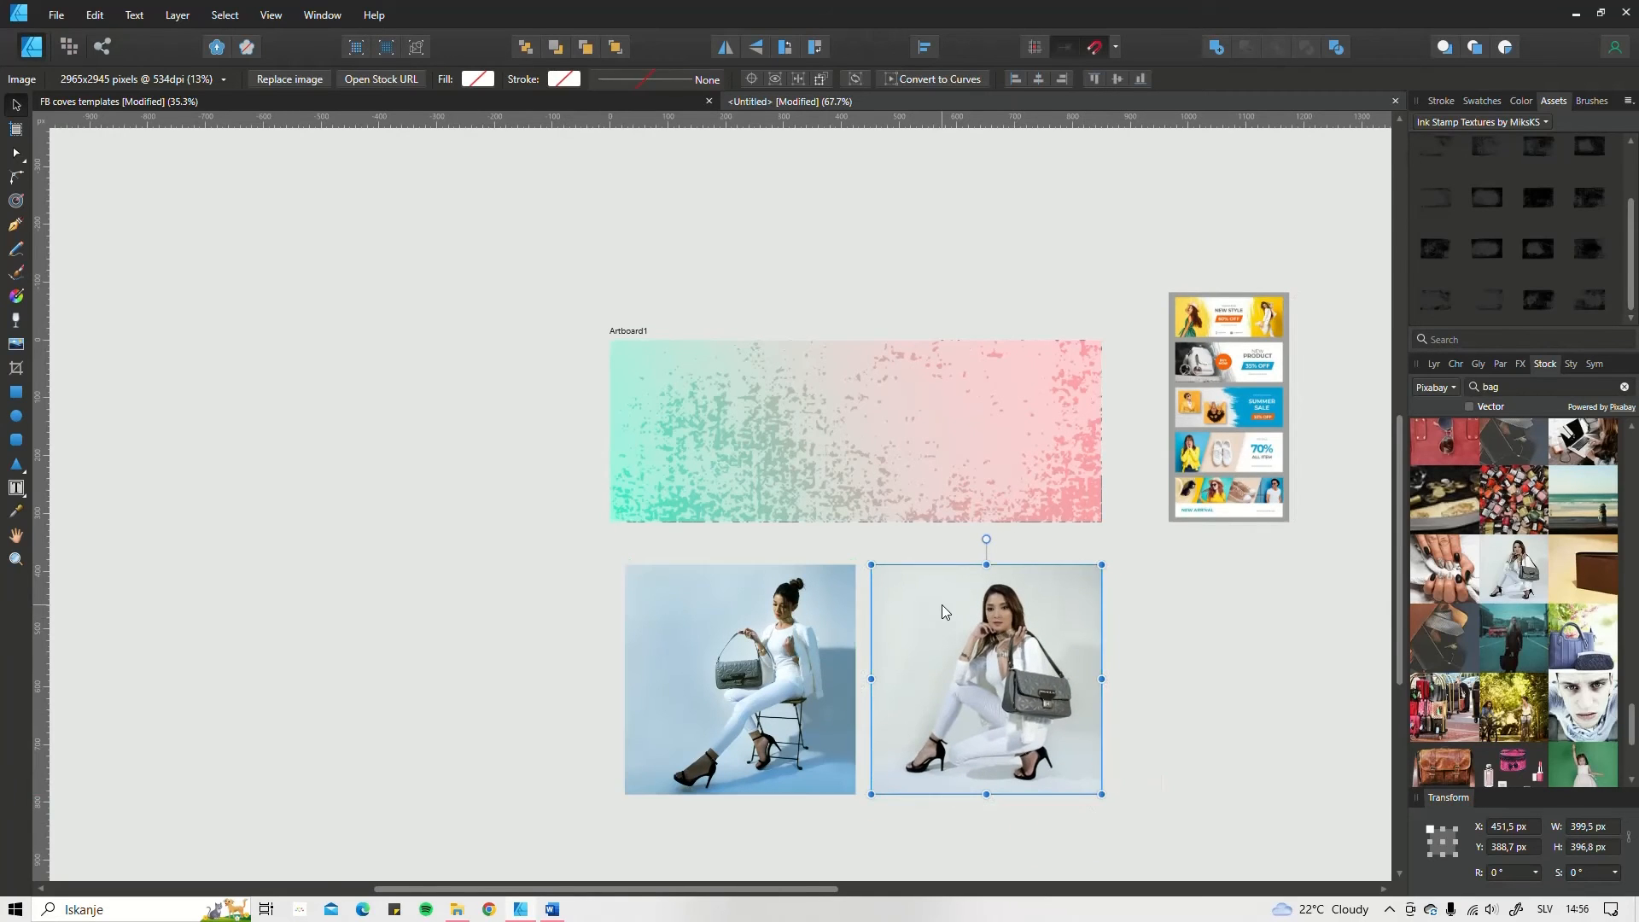
{"action": "scroll", "coordinate": [941, 605], "scroll_direction": "up", "scroll_amount": 2}
{"action": "scroll", "coordinate": [953, 649], "scroll_direction": "down", "scroll_amount": 2}
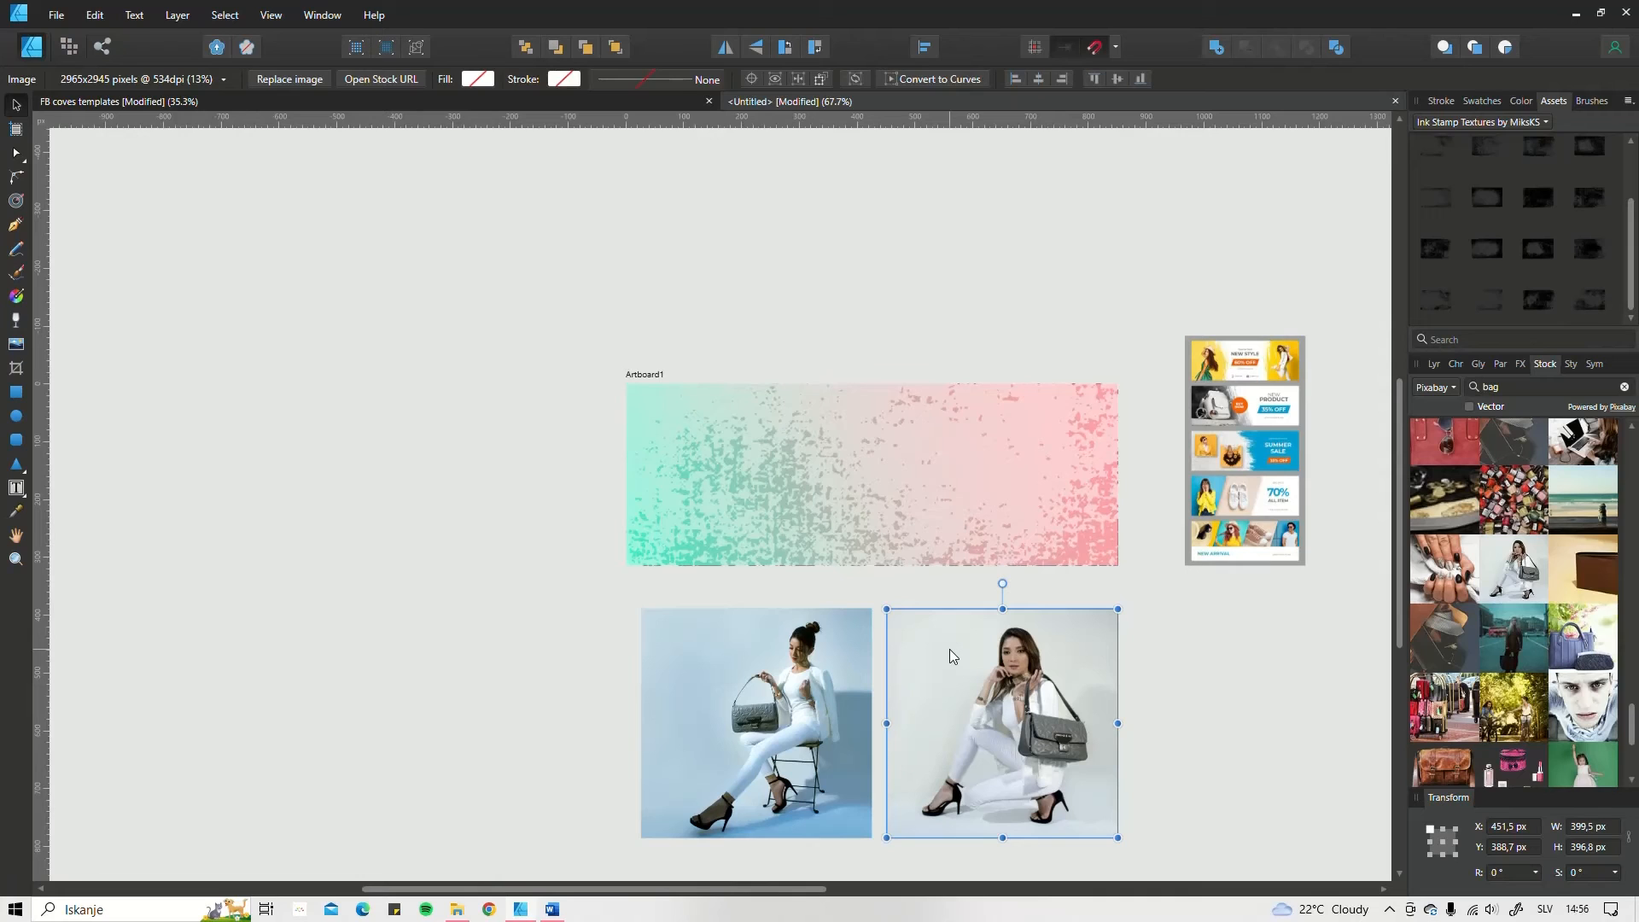
Step: Place the seated woman's photo on the artboard's left side at X 25, Y 19.5 px, scaled to about 277.4 × 276 px
{"action": "left_click_drag", "start_coordinate": [763, 688], "coordinate": [801, 405]}
{"action": "scroll", "coordinate": [807, 425], "scroll_direction": "up", "scroll_amount": 2}
{"action": "left_click_drag", "start_coordinate": [756, 503], "coordinate": [756, 485]}
{"action": "scroll", "coordinate": [1031, 649], "scroll_direction": "down", "scroll_amount": 3}
{"action": "left_click_drag", "start_coordinate": [1038, 659], "coordinate": [873, 614]}
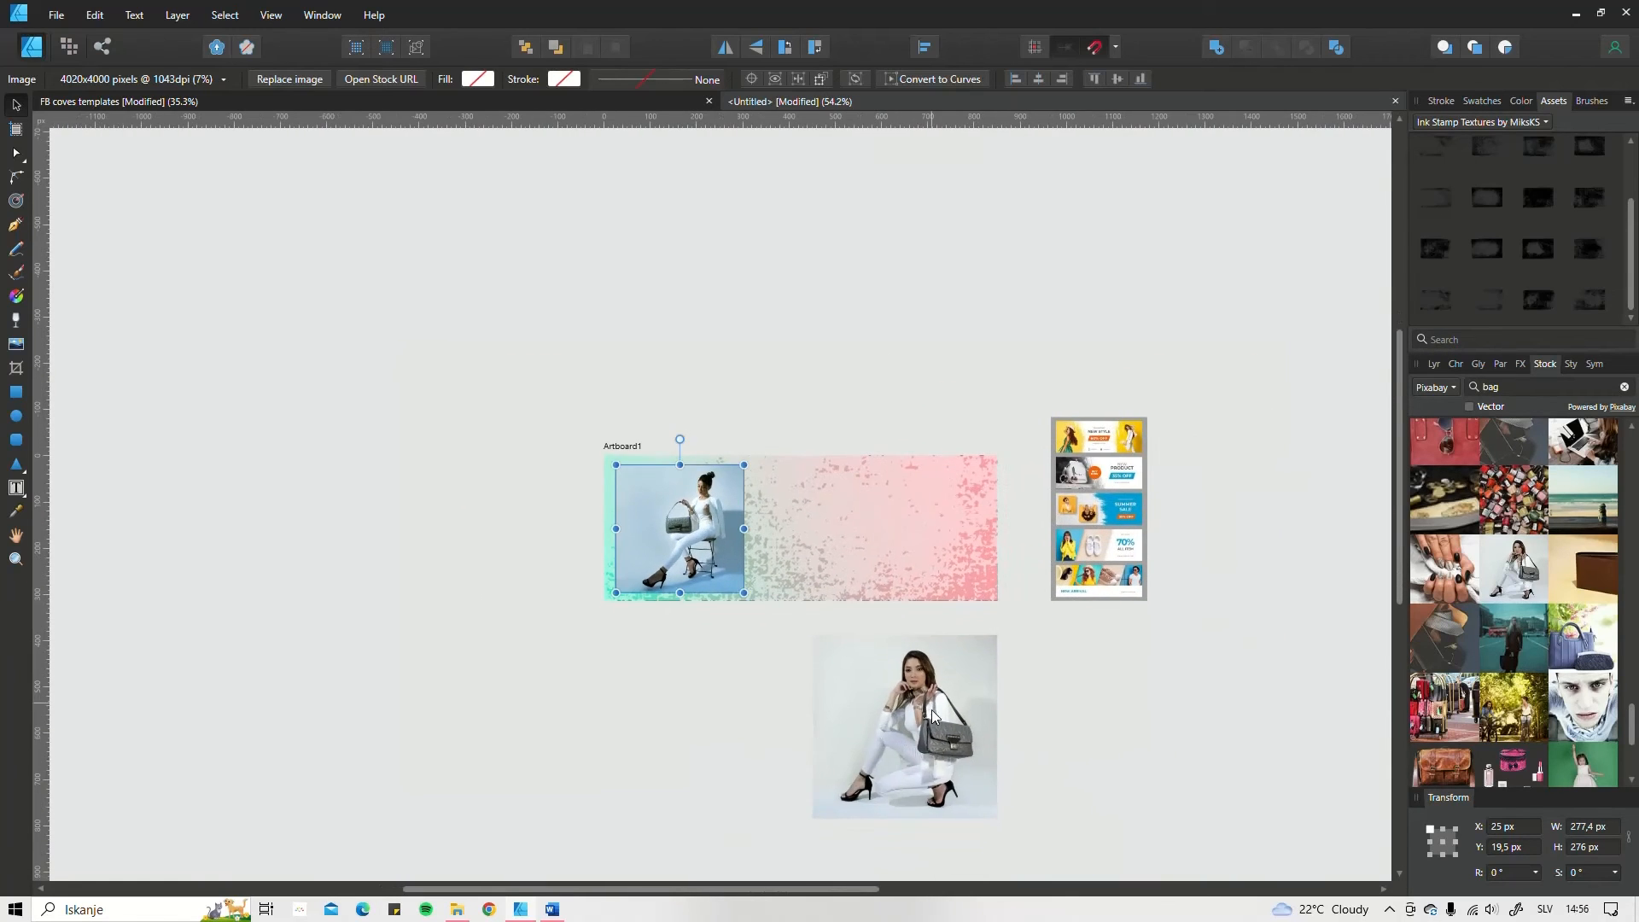
Step: Place the crouching woman's photo on the artboard's right side at X 554.3, Y 19.5 px, scaled to about 277.4 × 275.5 px
{"action": "left_click_drag", "start_coordinate": [935, 715], "coordinate": [938, 538]}
{"action": "left_click_drag", "start_coordinate": [999, 459], "coordinate": [943, 516]}
{"action": "scroll", "coordinate": [877, 566], "scroll_direction": "up", "scroll_amount": 2}
{"action": "left_click_drag", "start_coordinate": [882, 567], "coordinate": [978, 497]}
{"action": "scroll", "coordinate": [1011, 471], "scroll_direction": "up", "scroll_amount": 1}
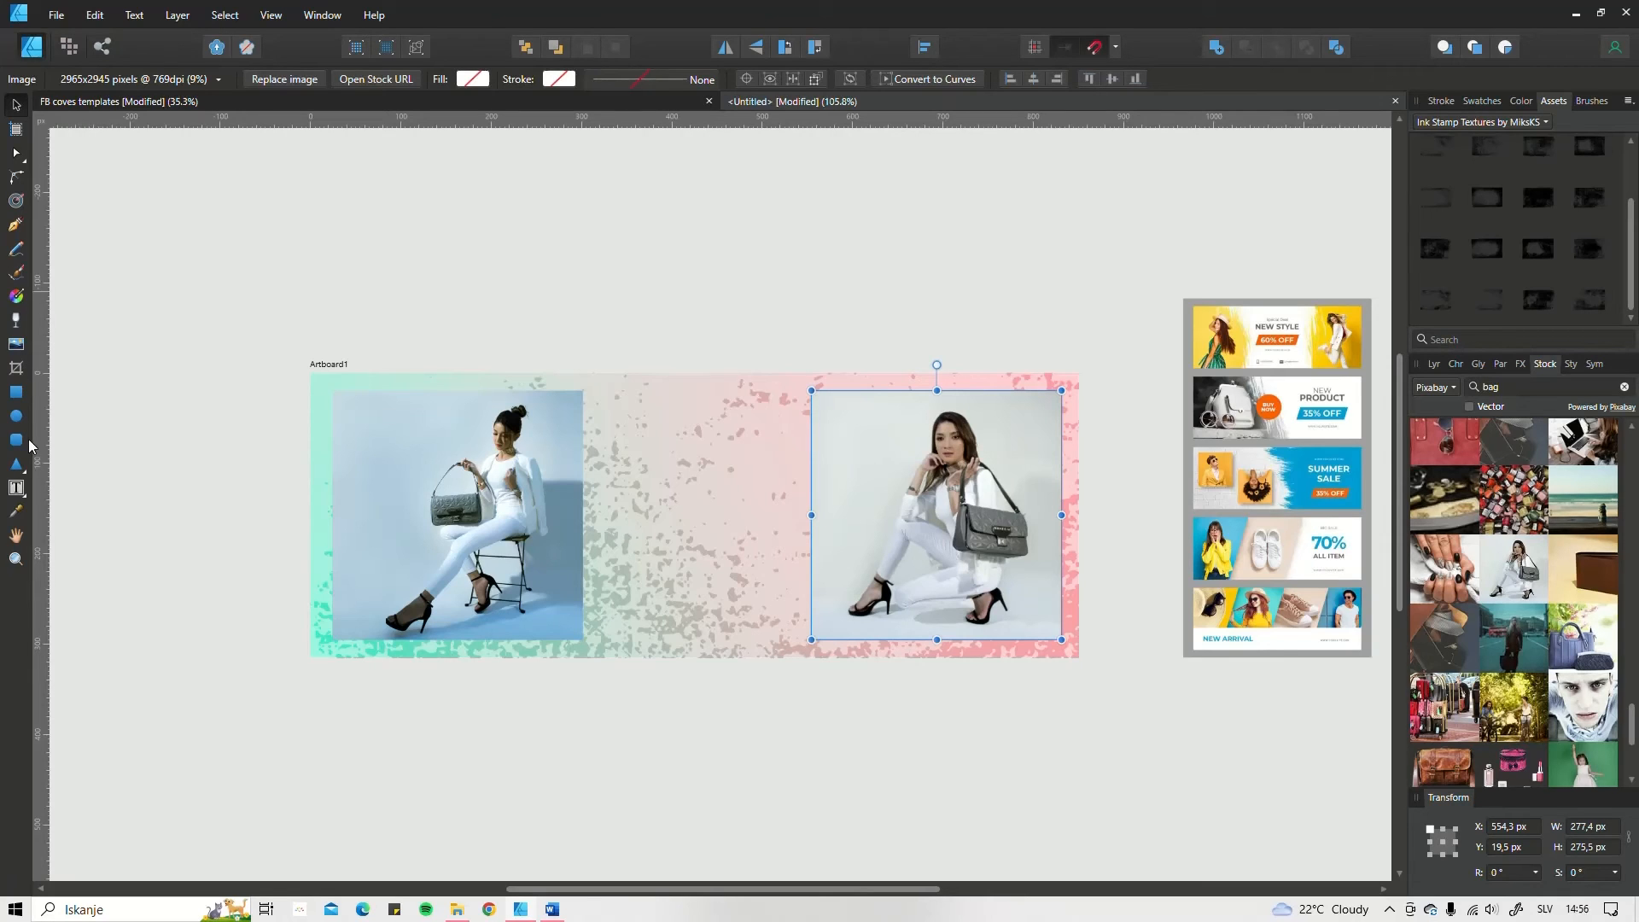
Step: Draw a wavy freeform shape over the seated woman's photo with the Pencil tool and close its outline
{"action": "left_click", "coordinate": [17, 249]}
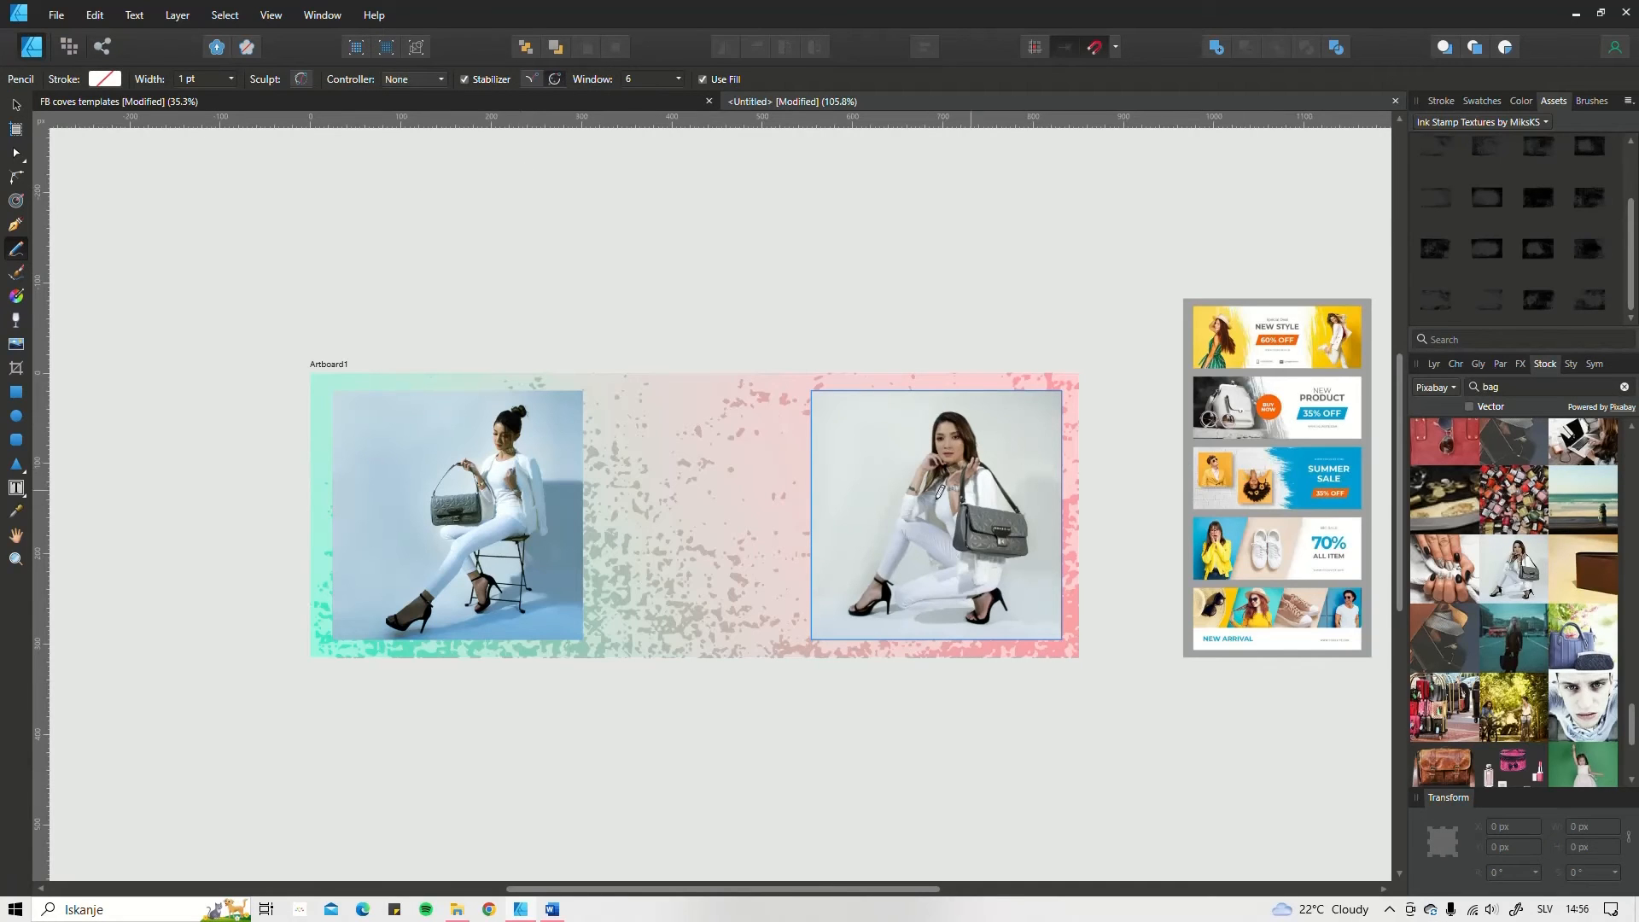
{"action": "scroll", "coordinate": [939, 489], "scroll_direction": "up", "scroll_amount": 1}
{"action": "scroll", "coordinate": [898, 446], "scroll_direction": "down", "scroll_amount": 3}
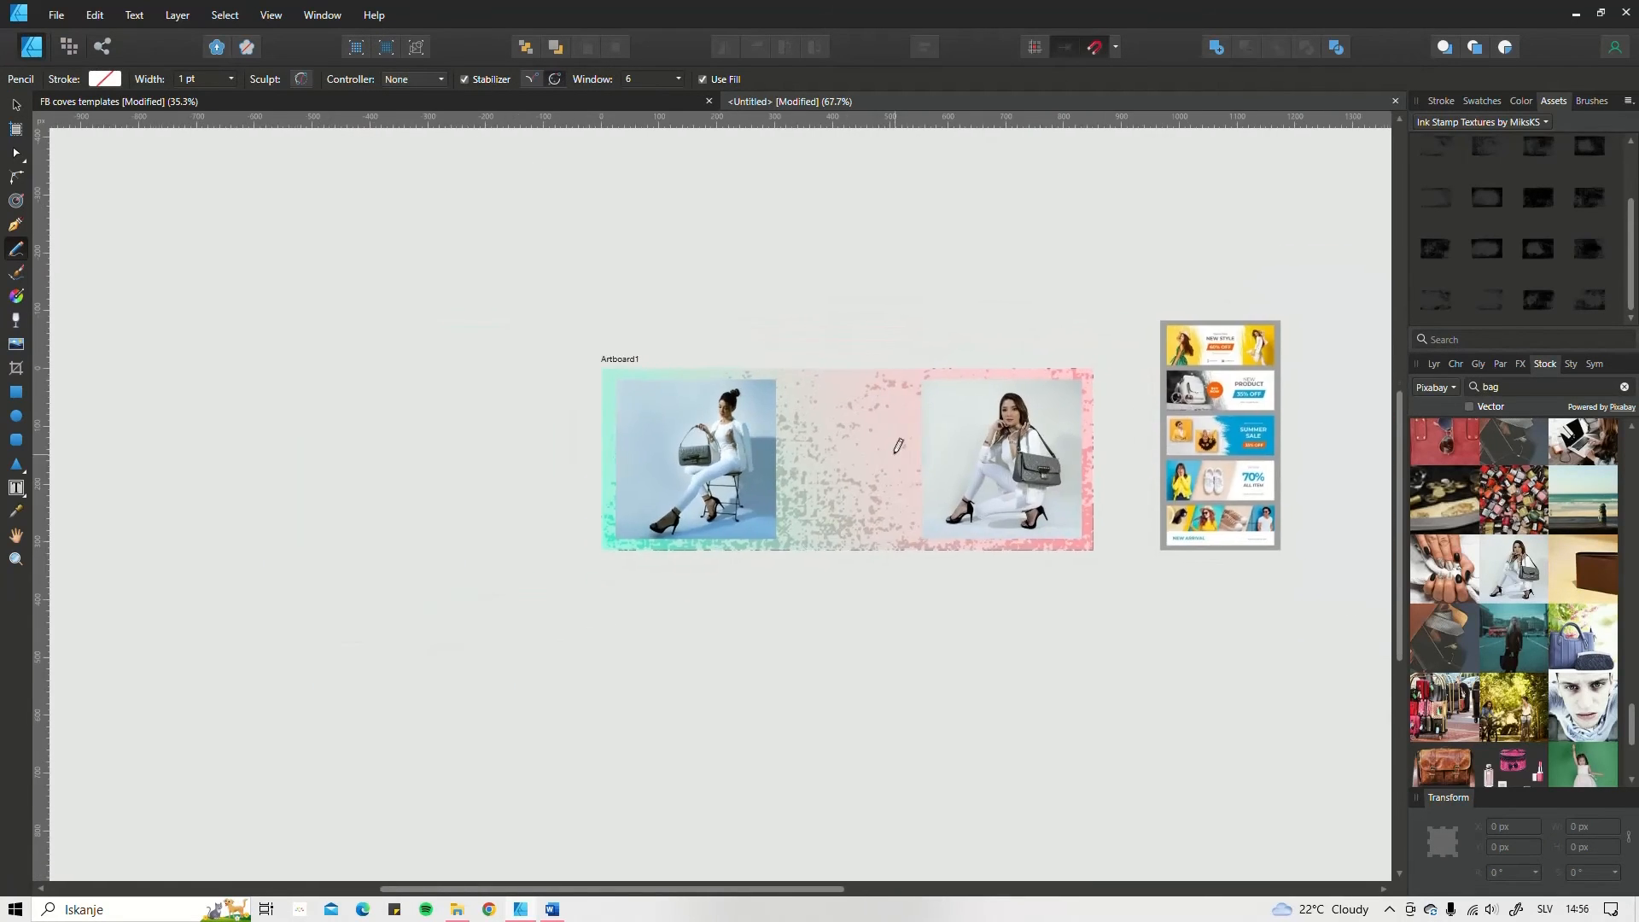
{"action": "scroll", "coordinate": [898, 446], "scroll_direction": "up", "scroll_amount": 3}
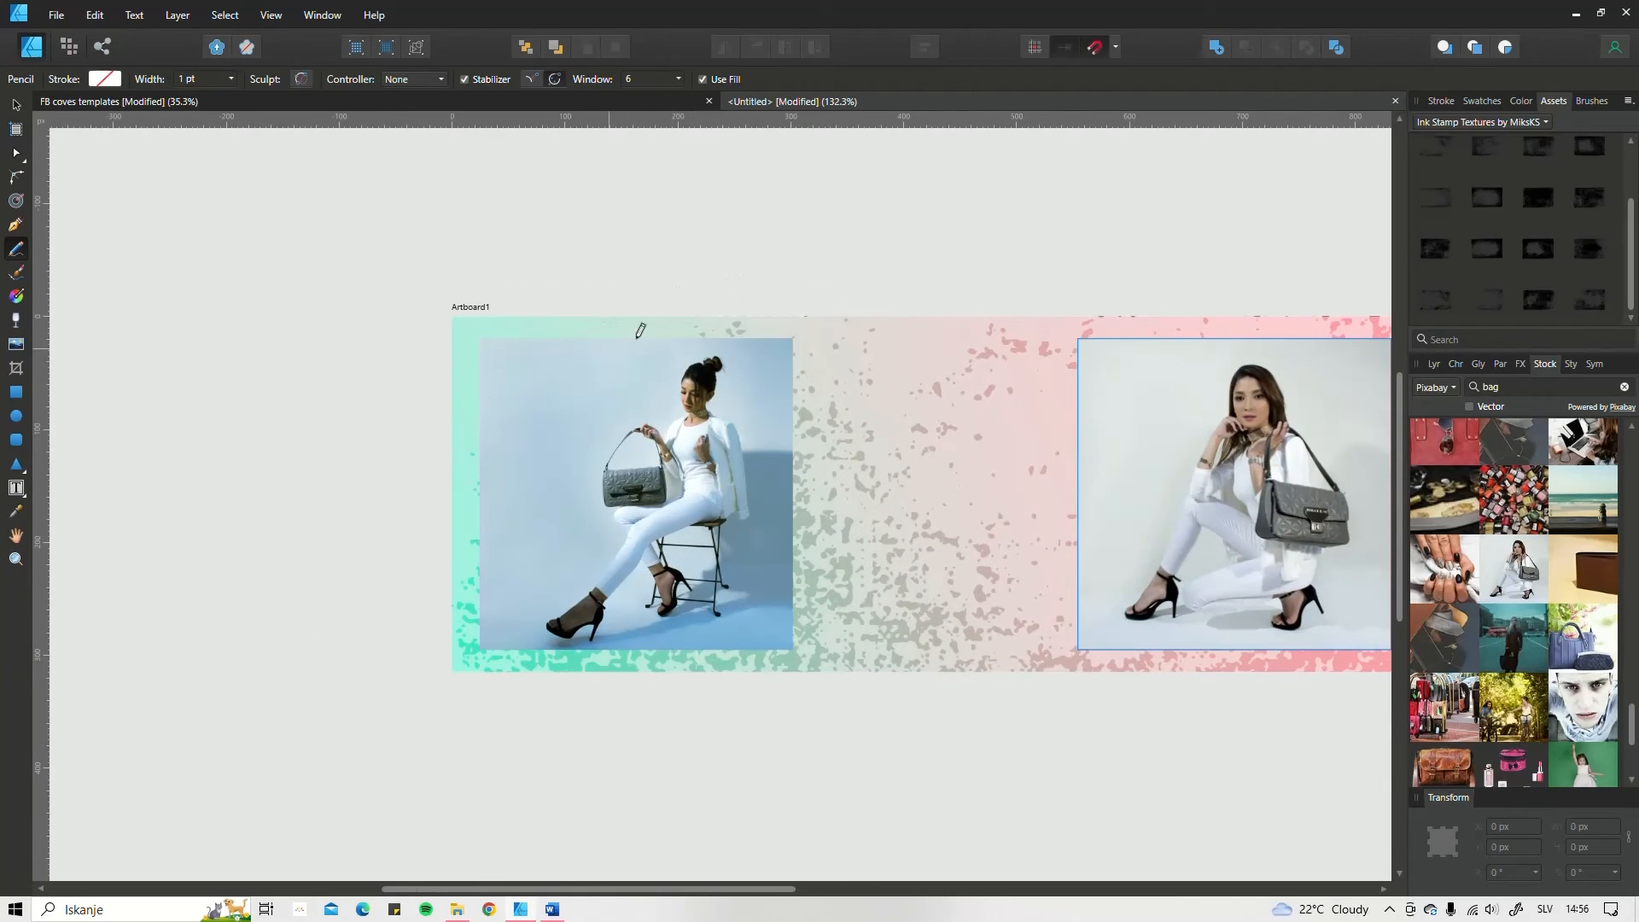
{"action": "mouse_move", "coordinate": [658, 331]}
{"action": "left_mouse_down"}
{"action": "mouse_move", "coordinate": [613, 371]}
{"action": "mouse_move", "coordinate": [519, 389]}
{"action": "mouse_move", "coordinate": [499, 414]}
{"action": "mouse_move", "coordinate": [538, 468]}
{"action": "mouse_move", "coordinate": [517, 512]}
{"action": "mouse_move", "coordinate": [521, 606]}
{"action": "mouse_move", "coordinate": [683, 649]}
{"action": "mouse_move", "coordinate": [657, 328]}
{"action": "left_mouse_up"}
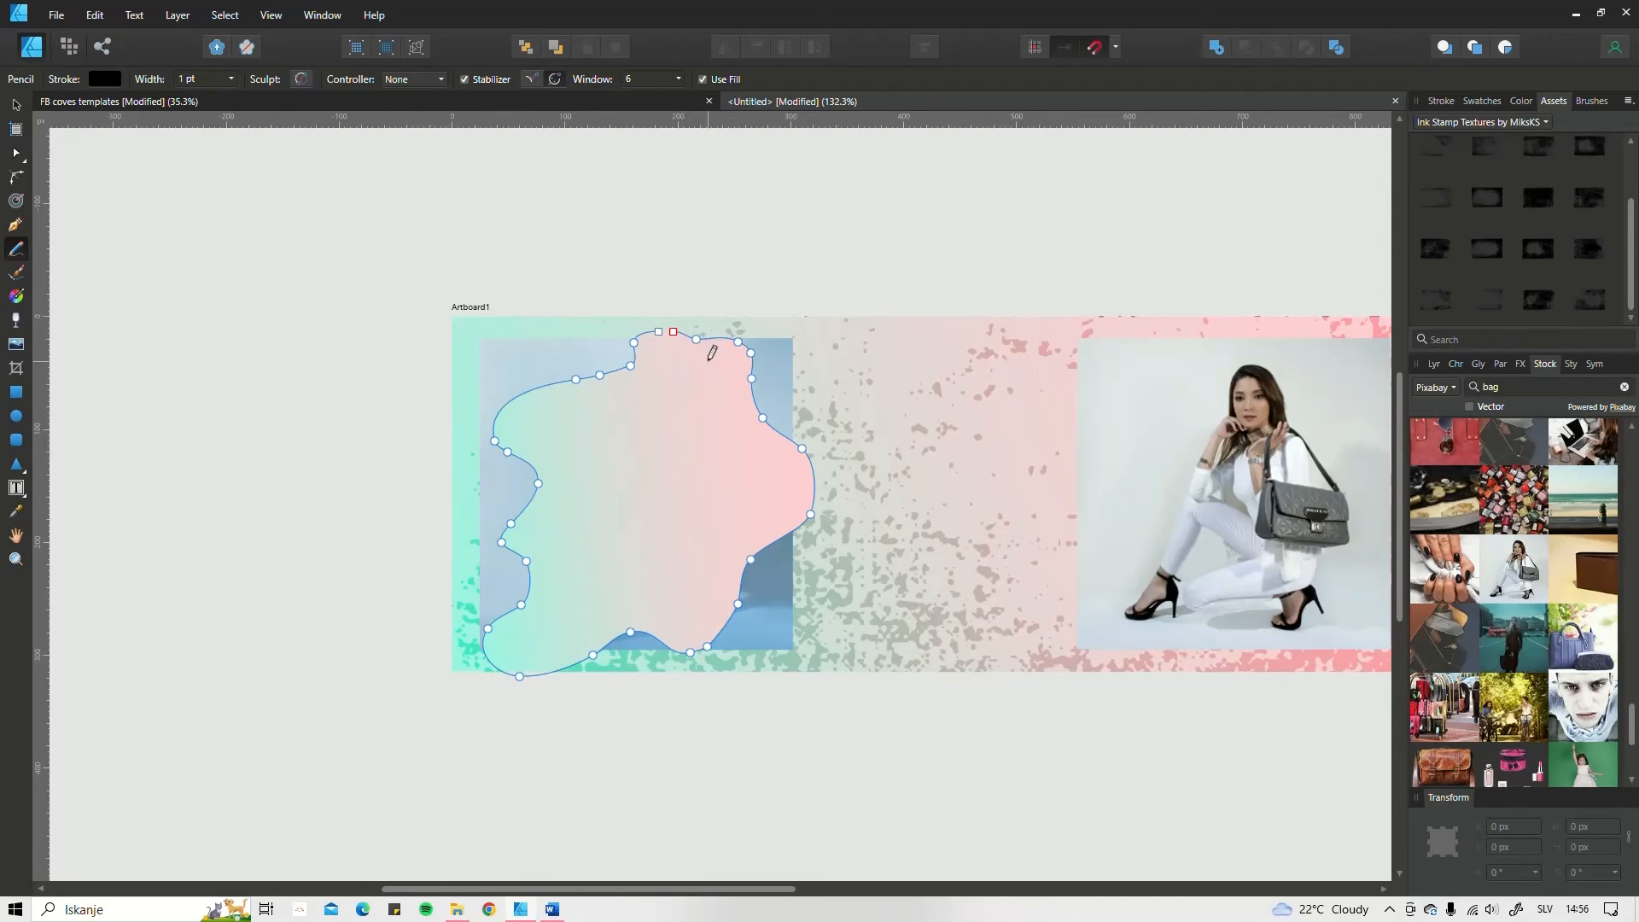
{"action": "mouse_move", "coordinate": [673, 333]}
{"action": "left_mouse_down"}
{"action": "mouse_move", "coordinate": [656, 316]}
{"action": "mouse_move", "coordinate": [659, 333]}
{"action": "left_mouse_up"}
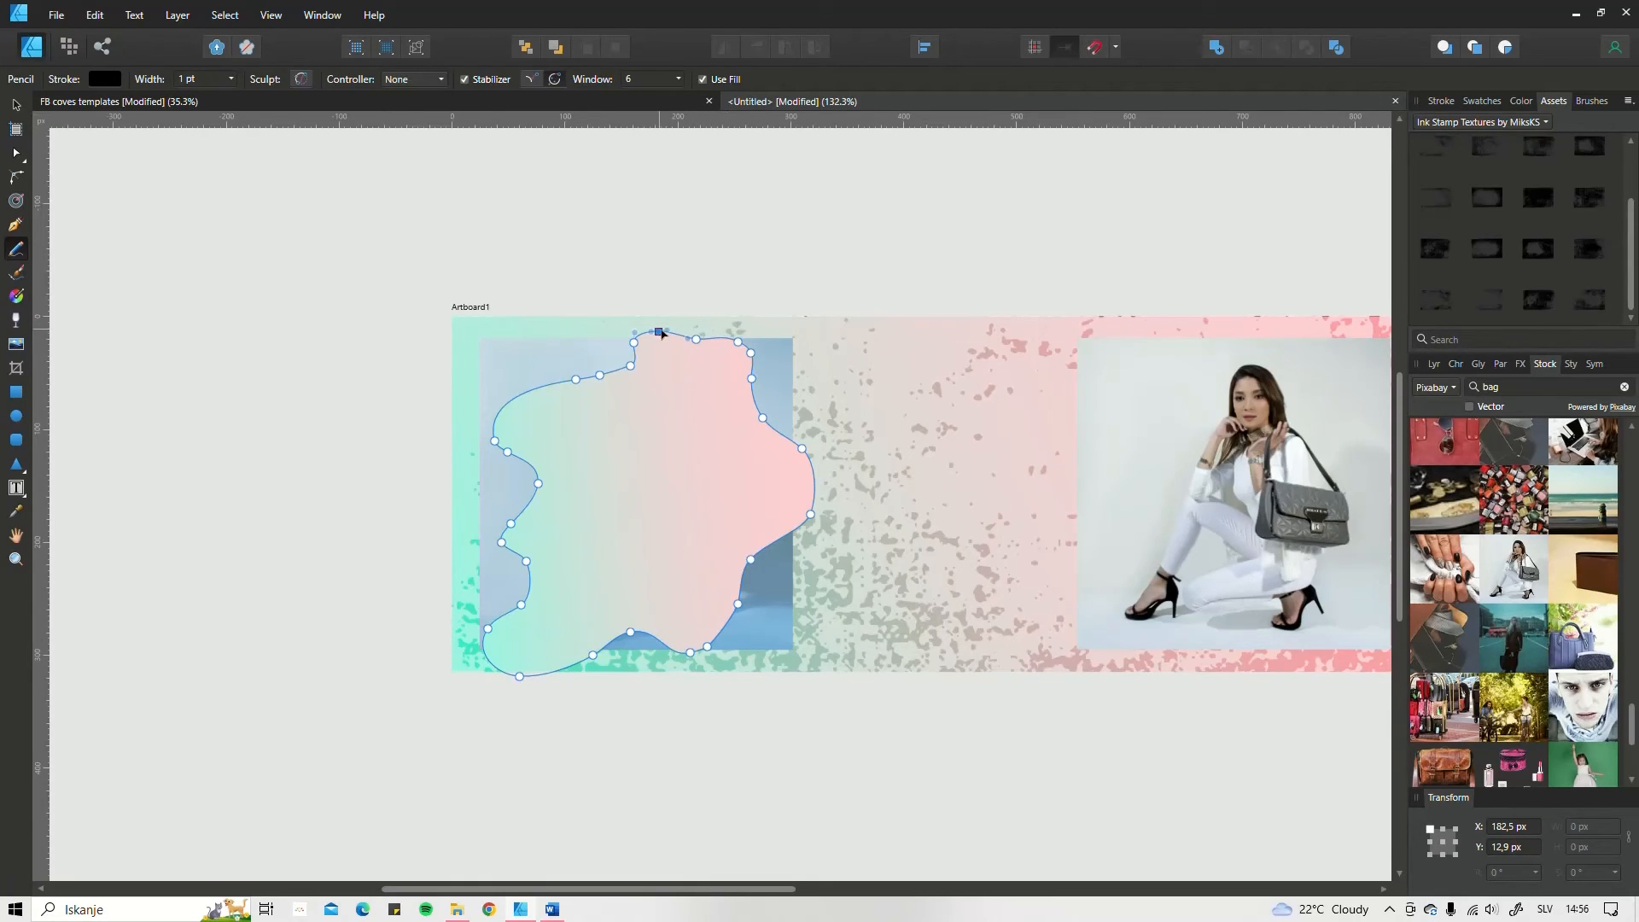
{"action": "left_click_drag", "start_coordinate": [659, 332], "coordinate": [664, 330]}
{"action": "left_click_drag", "start_coordinate": [746, 487], "coordinate": [732, 461]}
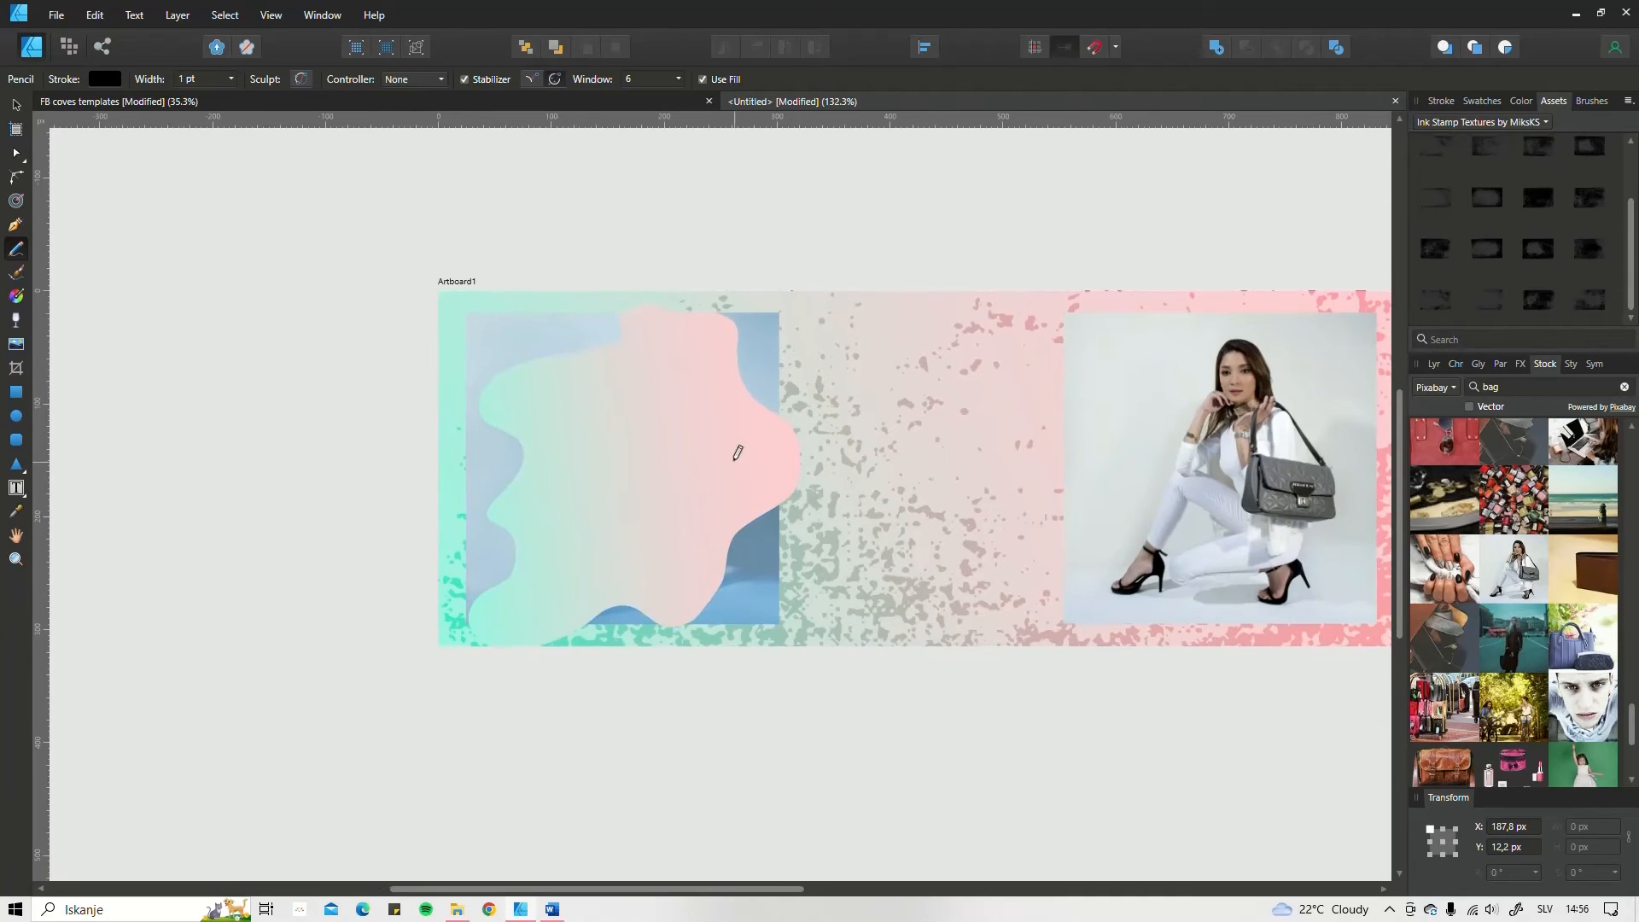
Step: Clip the seated woman's image layer inside the wavy curve drawn over it
{"action": "left_click", "coordinate": [1434, 364]}
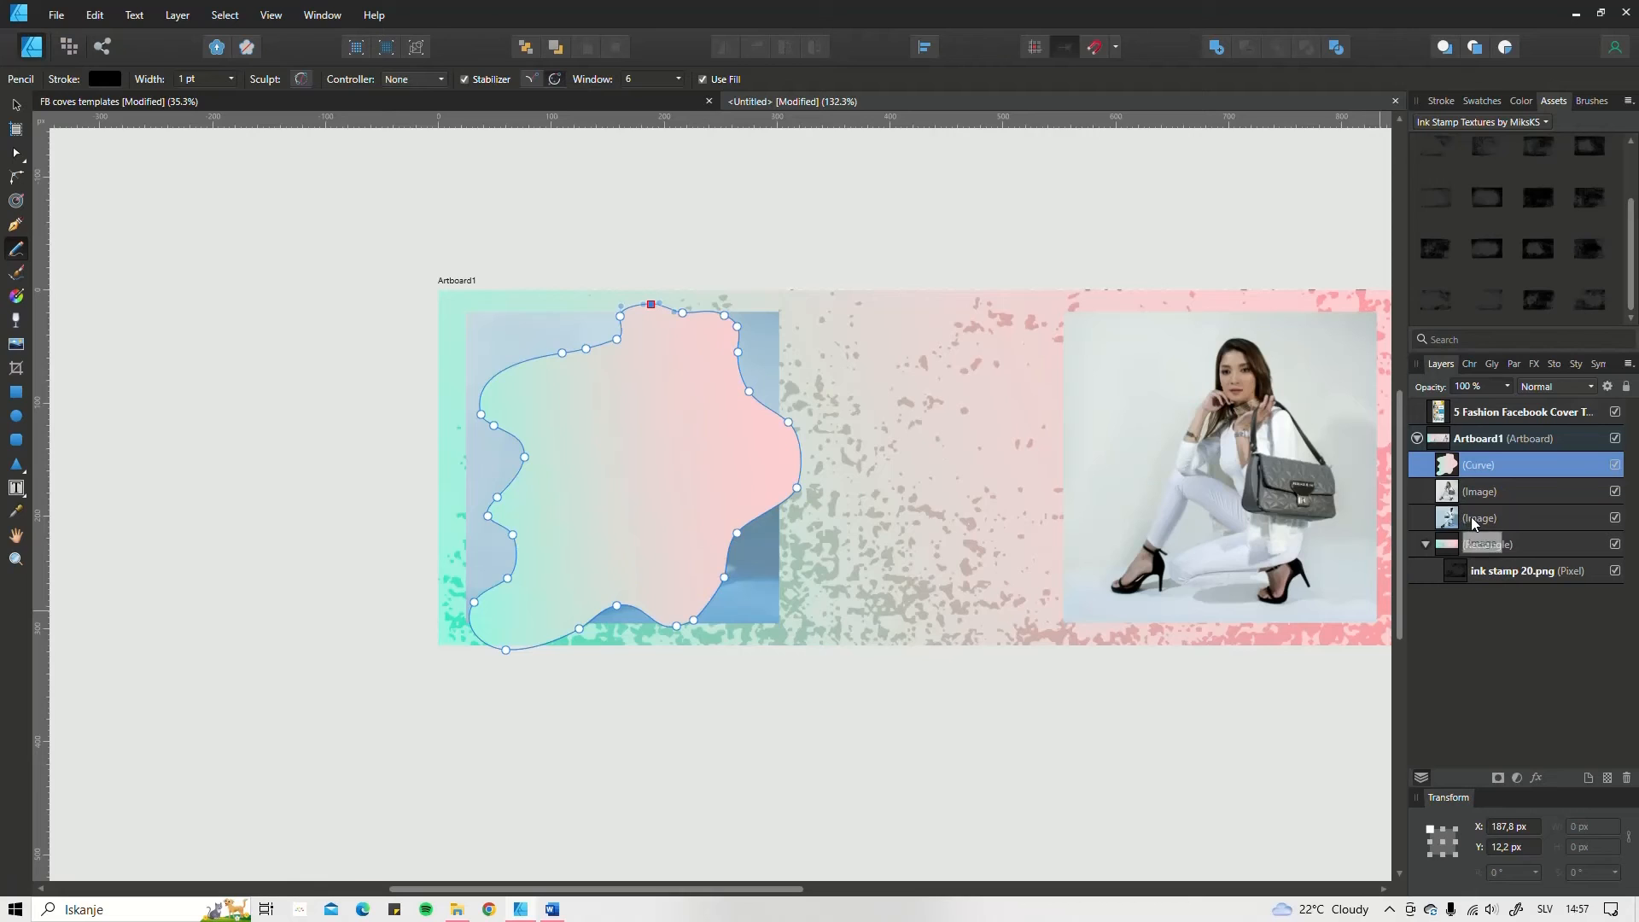
{"action": "left_click", "coordinate": [1471, 520]}
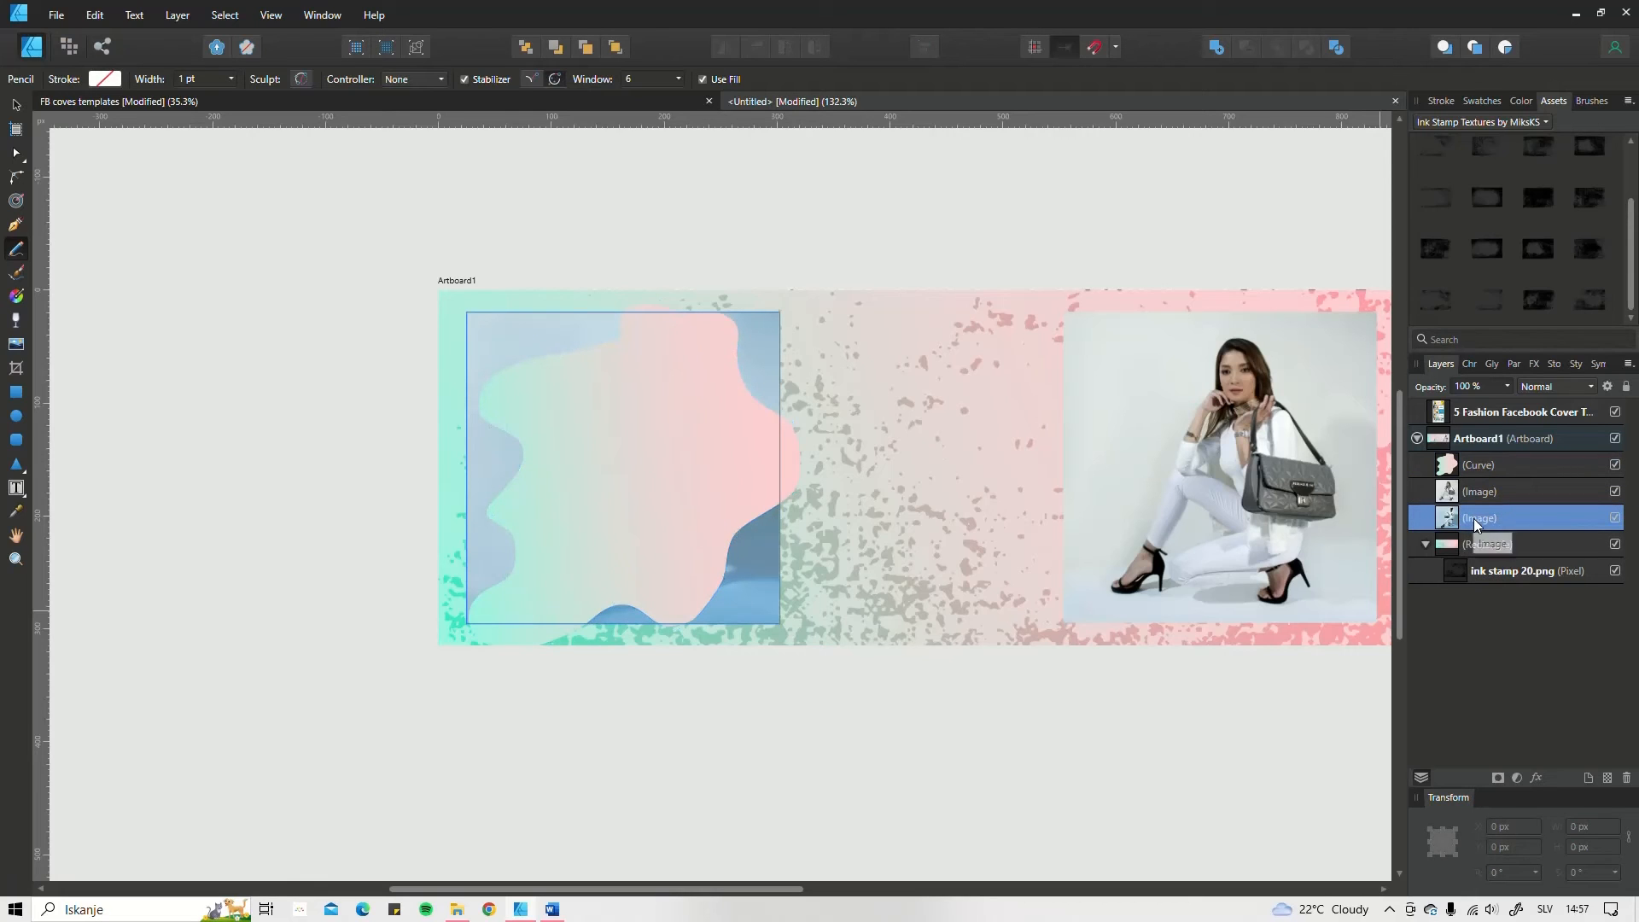
{"action": "mouse_move", "coordinate": [1474, 519]}
{"action": "left_mouse_down"}
{"action": "mouse_move", "coordinate": [1479, 449]}
{"action": "mouse_move", "coordinate": [1493, 469]}
{"action": "left_mouse_up"}
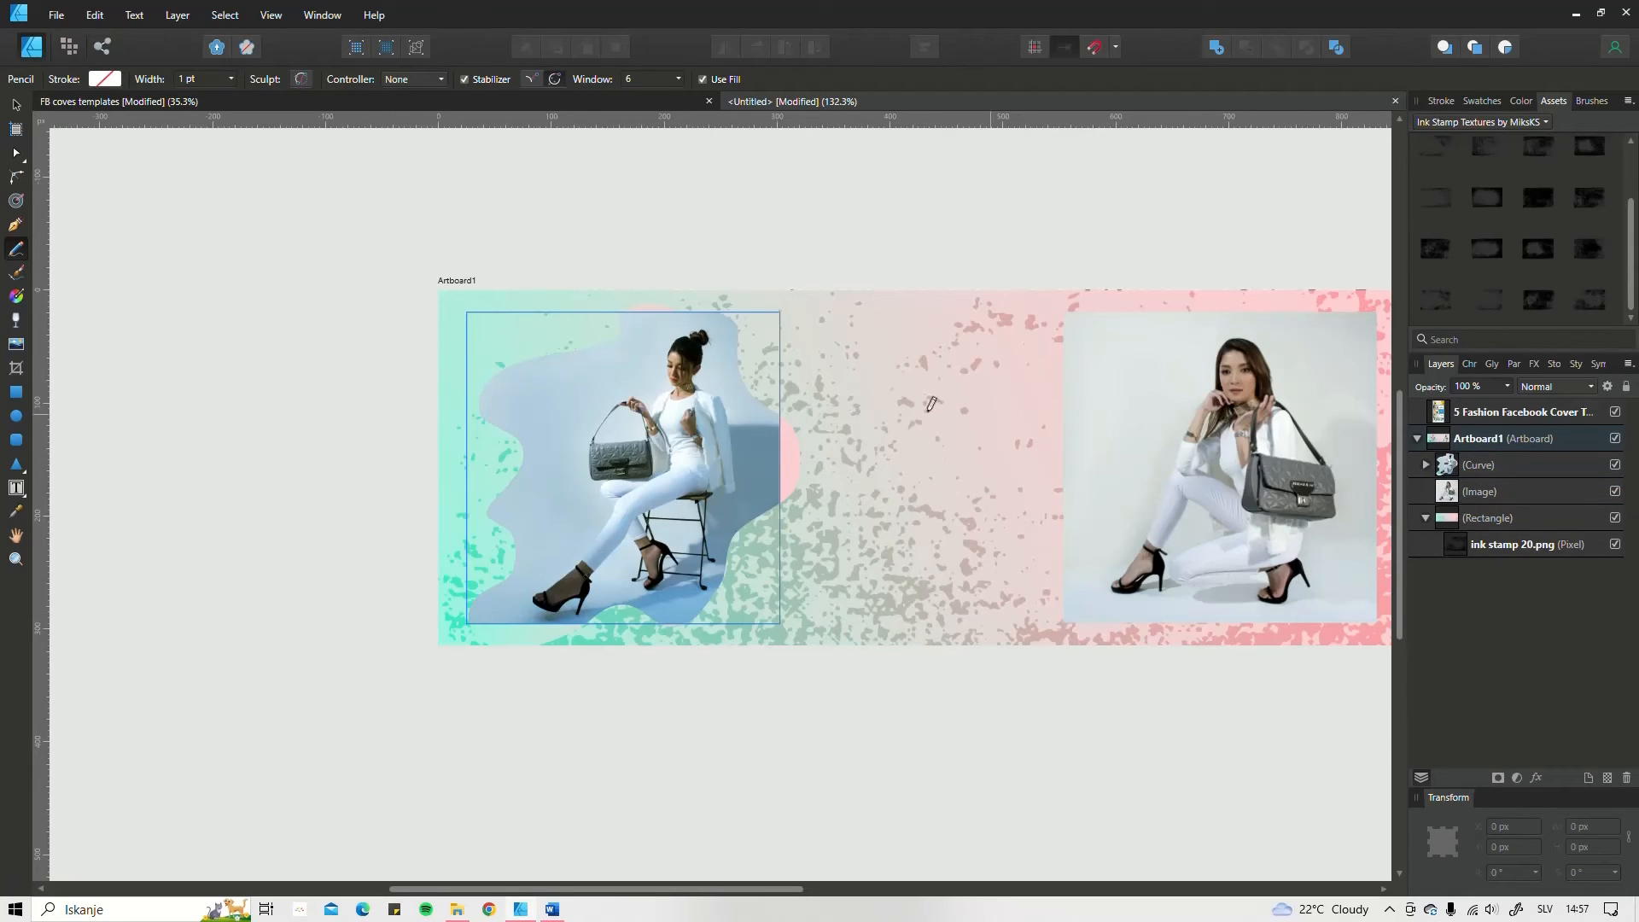
Step: Enlarge and reposition the clipped photo of the seated woman so it fills the wavy shape
{"action": "left_click", "coordinate": [15, 104]}
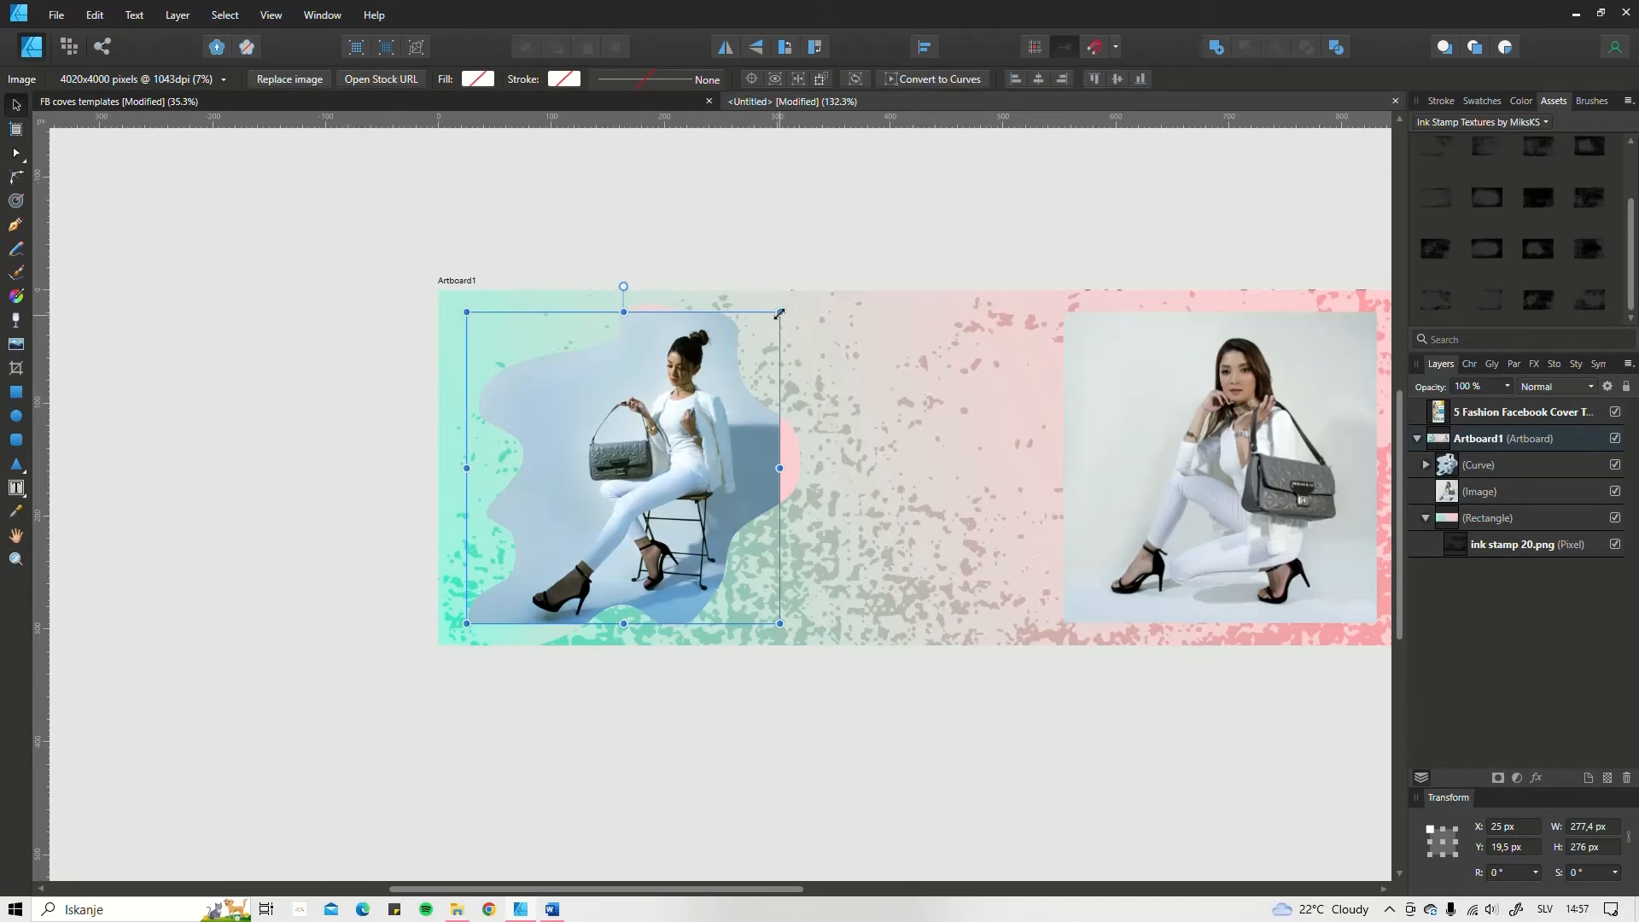
{"action": "left_click_drag", "start_coordinate": [780, 313], "coordinate": [832, 258]}
{"action": "left_click_drag", "start_coordinate": [724, 430], "coordinate": [696, 443]}
{"action": "left_click", "coordinate": [837, 714]}
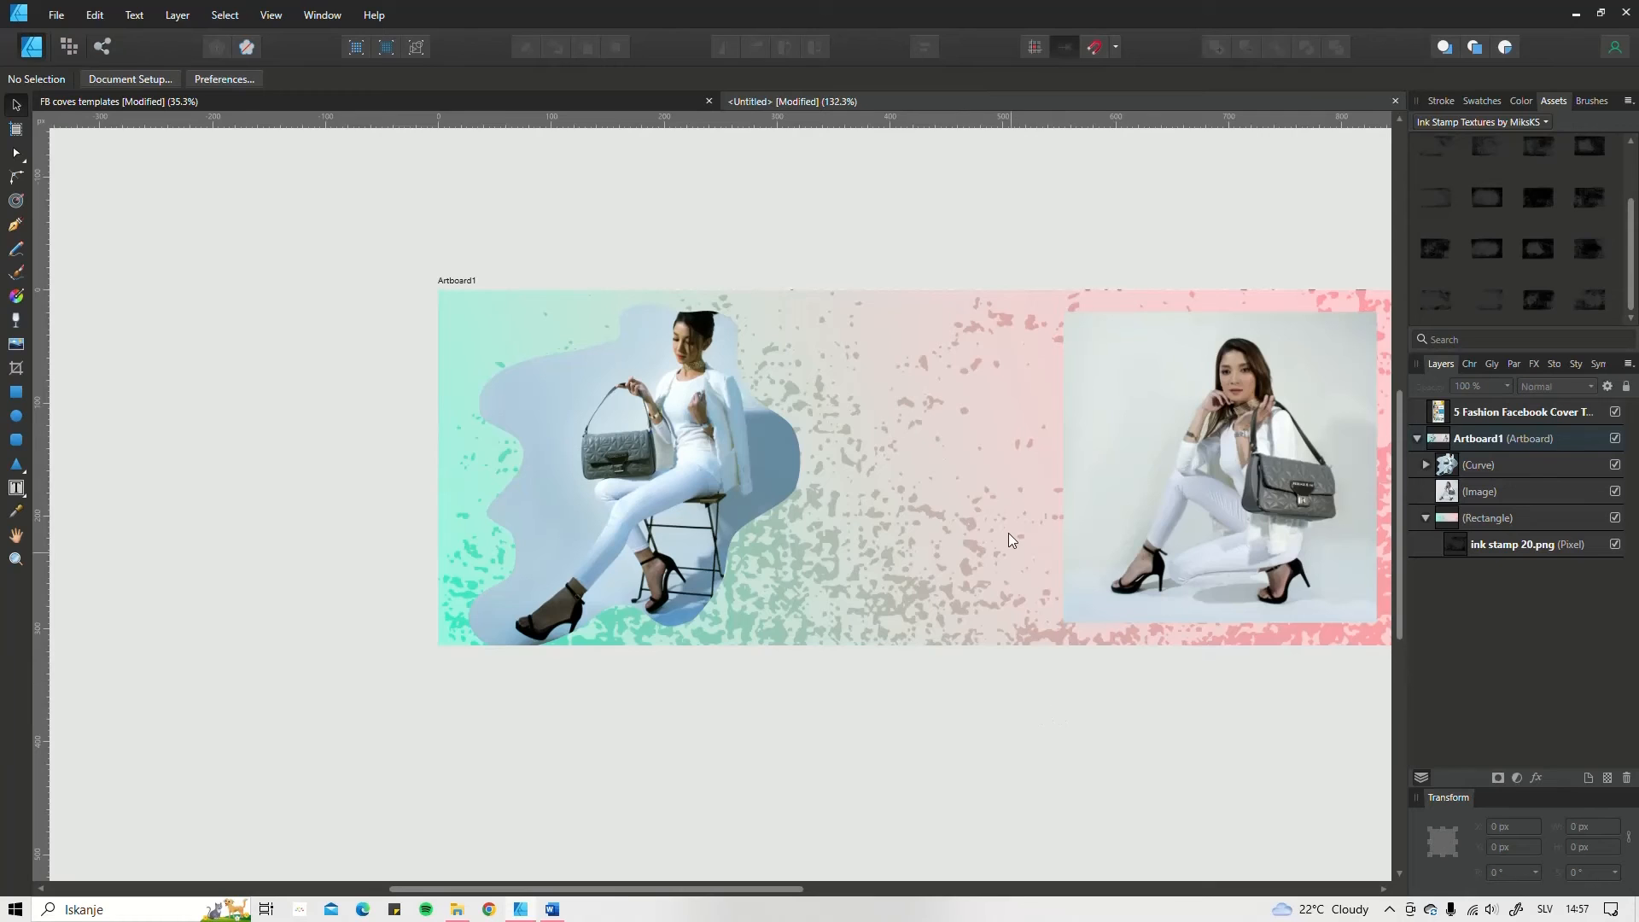
Step: Draw a closed wavy Pencil shape about 312 × 284.3 px over the crouching woman's photo
{"action": "left_click_drag", "start_coordinate": [1147, 350], "coordinate": [920, 404]}
{"action": "left_click", "coordinate": [1033, 511]}
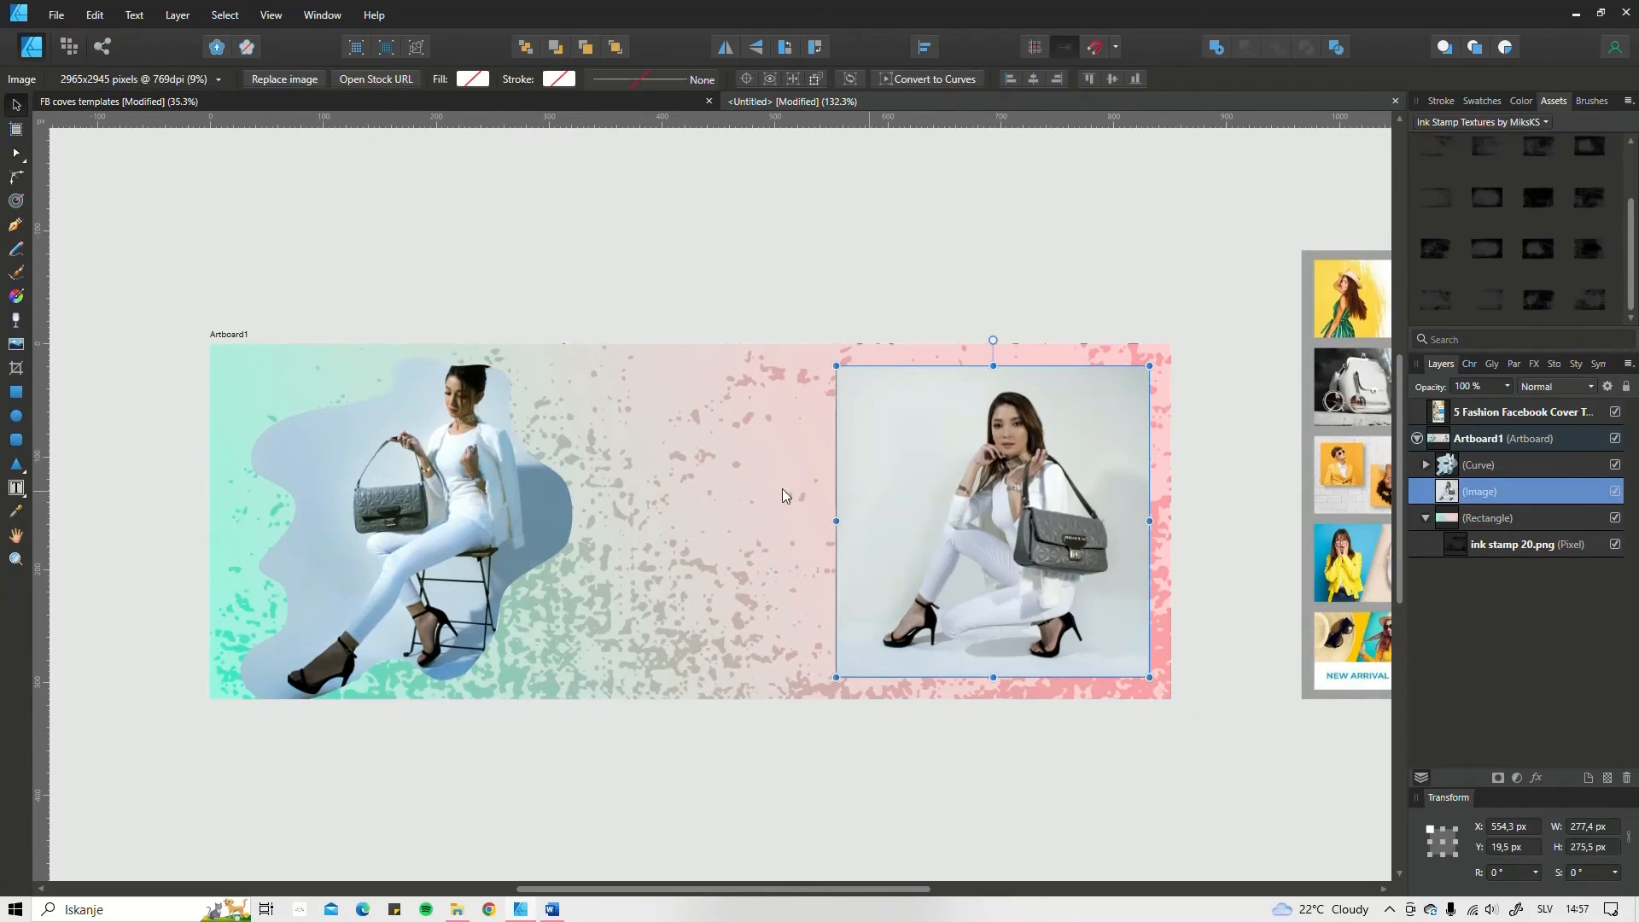
{"action": "left_click", "coordinate": [494, 311]}
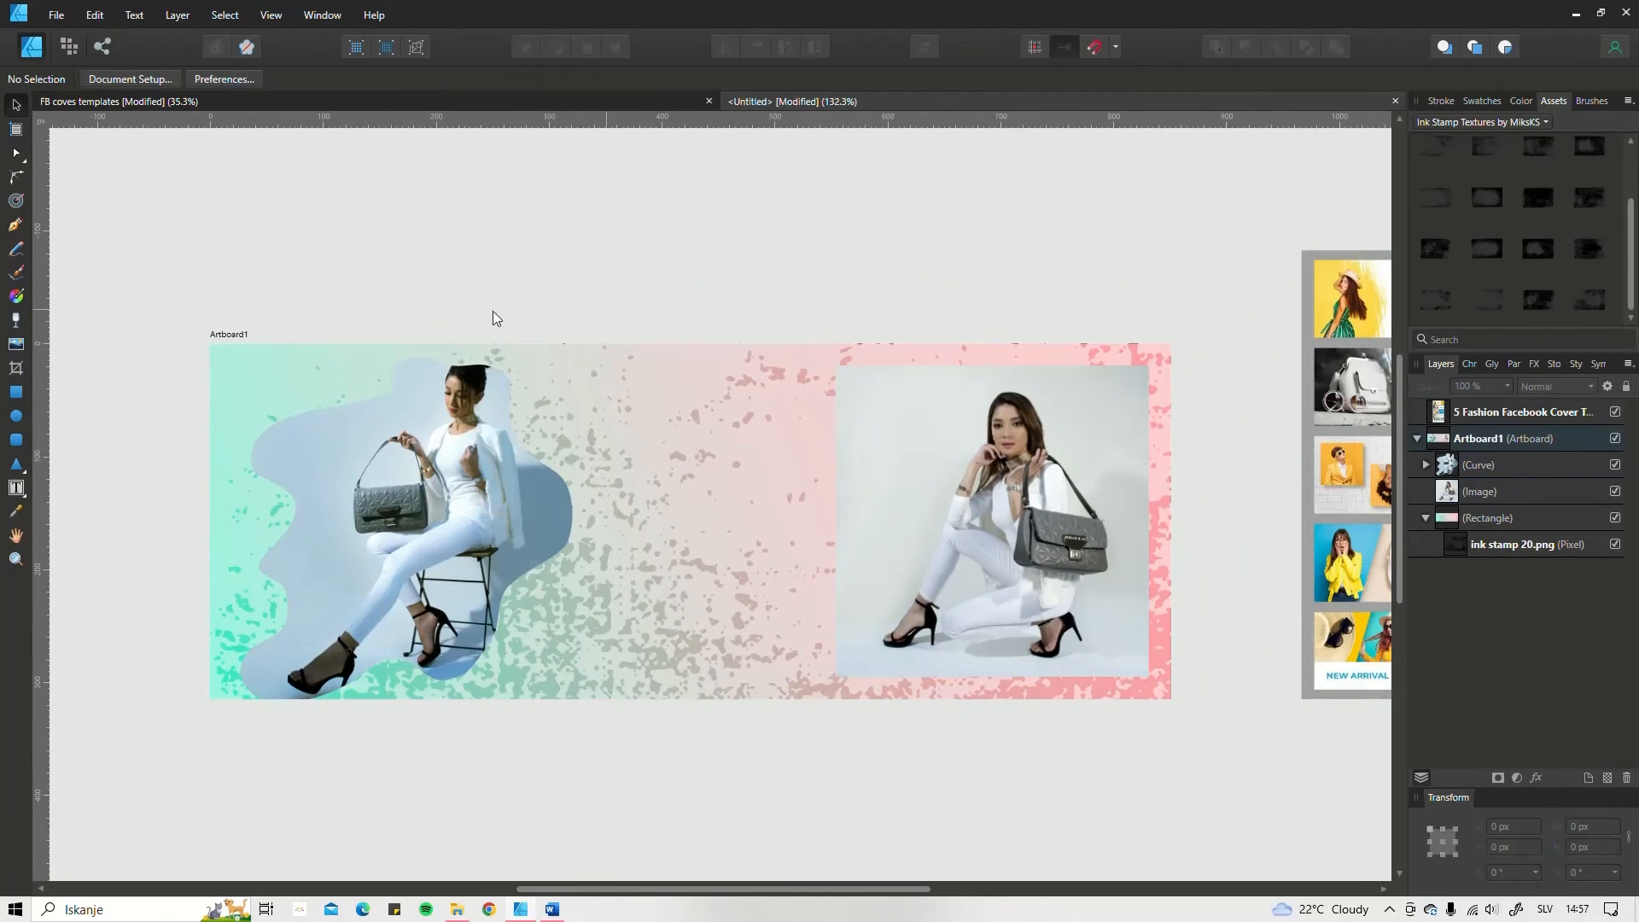
{"action": "left_click", "coordinate": [17, 248]}
{"action": "scroll", "coordinate": [954, 410], "scroll_direction": "down", "scroll_amount": 1}
{"action": "scroll", "coordinate": [954, 410], "scroll_direction": "right", "scroll_amount": 2}
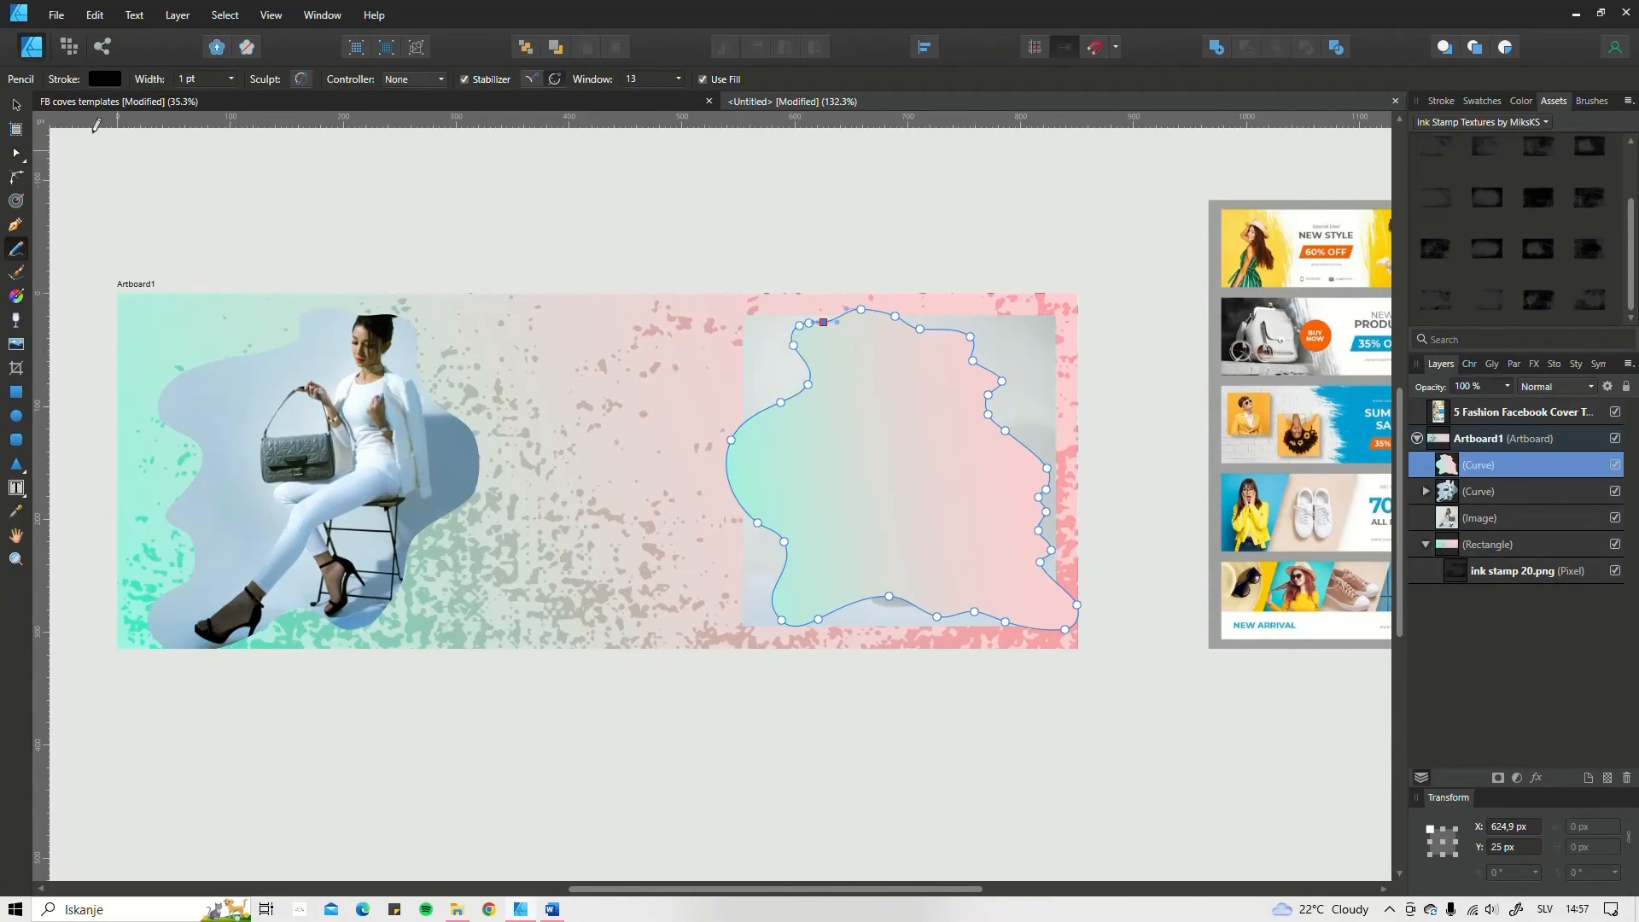
Step: Clip the crouching woman's image layer inside the new wavy curve
{"action": "left_click", "coordinate": [16, 105]}
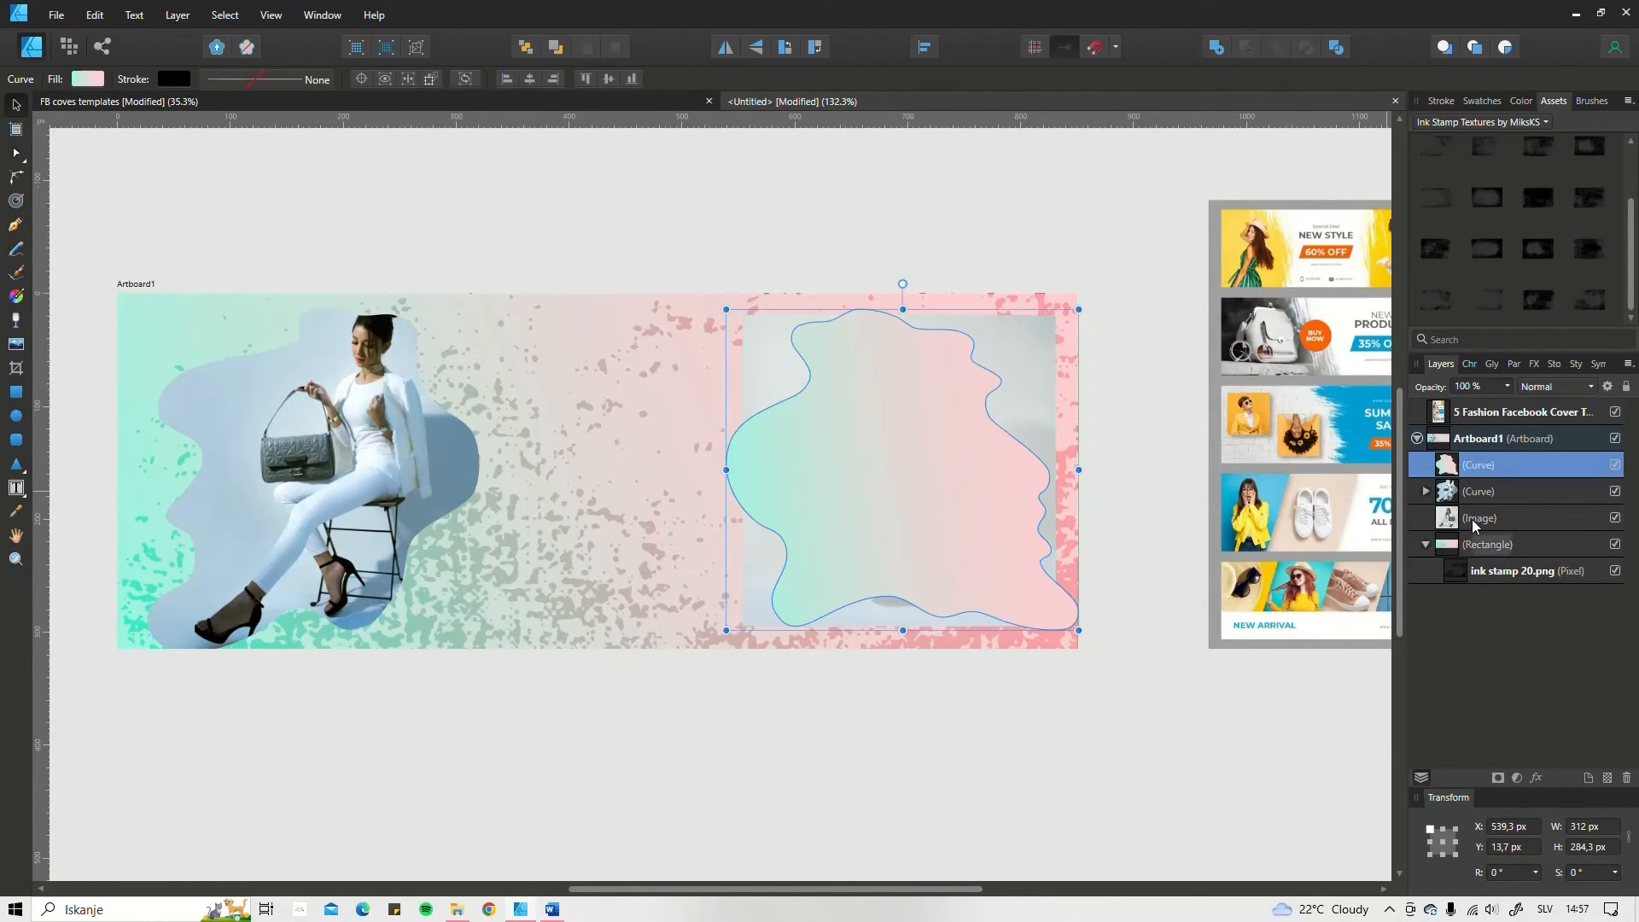
{"action": "left_click_drag", "start_coordinate": [1474, 521], "coordinate": [1489, 476]}
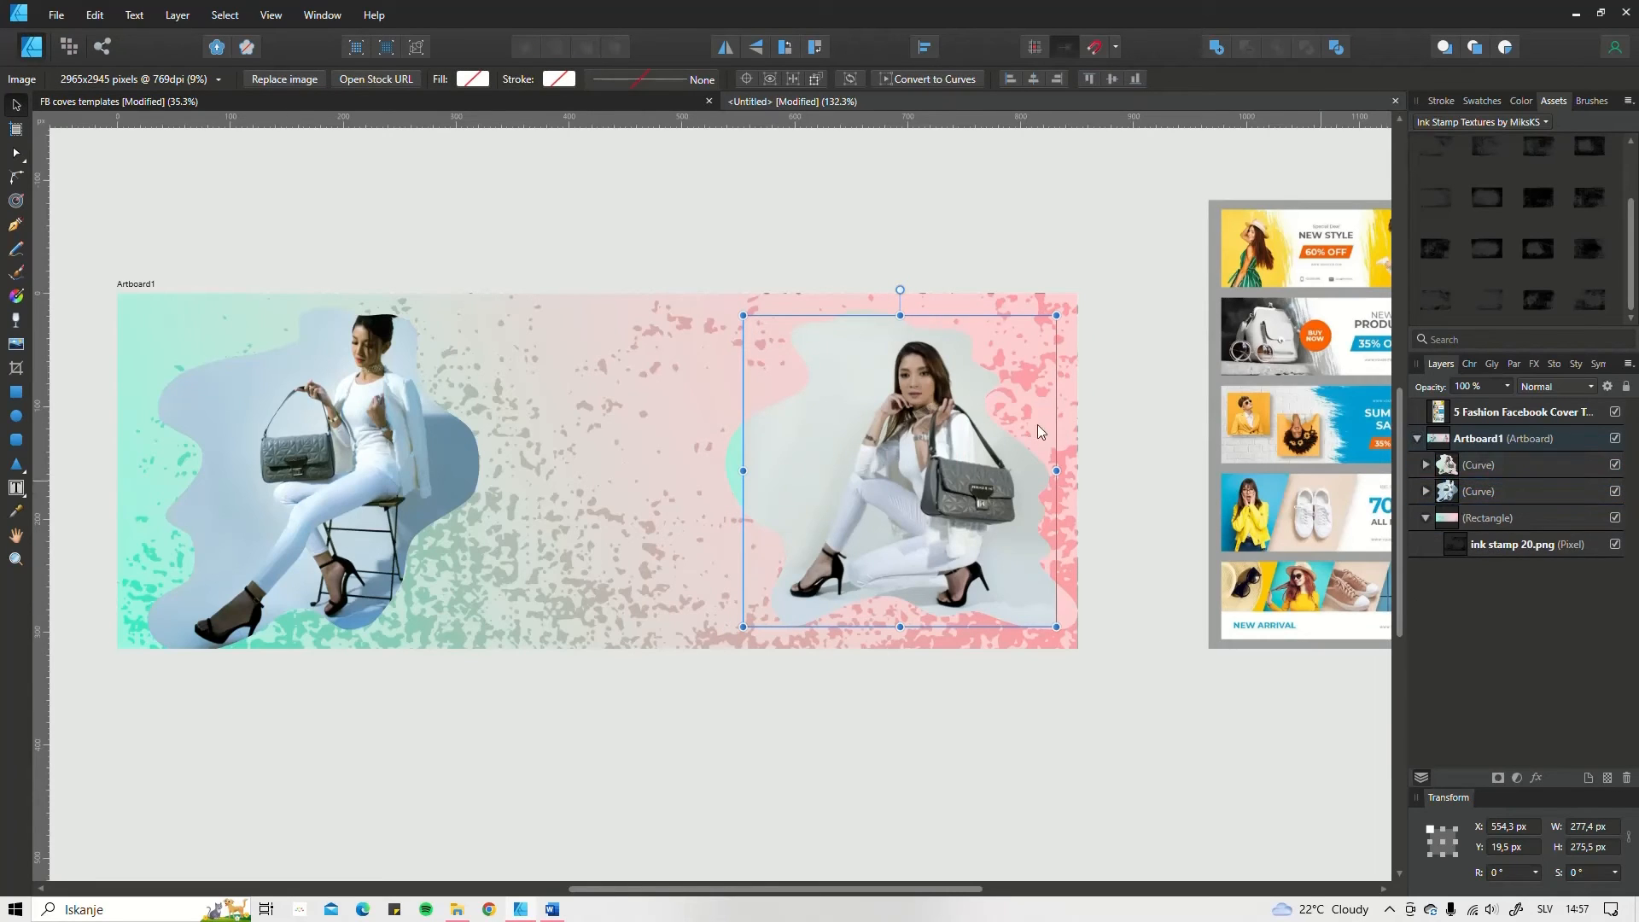
{"action": "left_click", "coordinate": [1507, 466]}
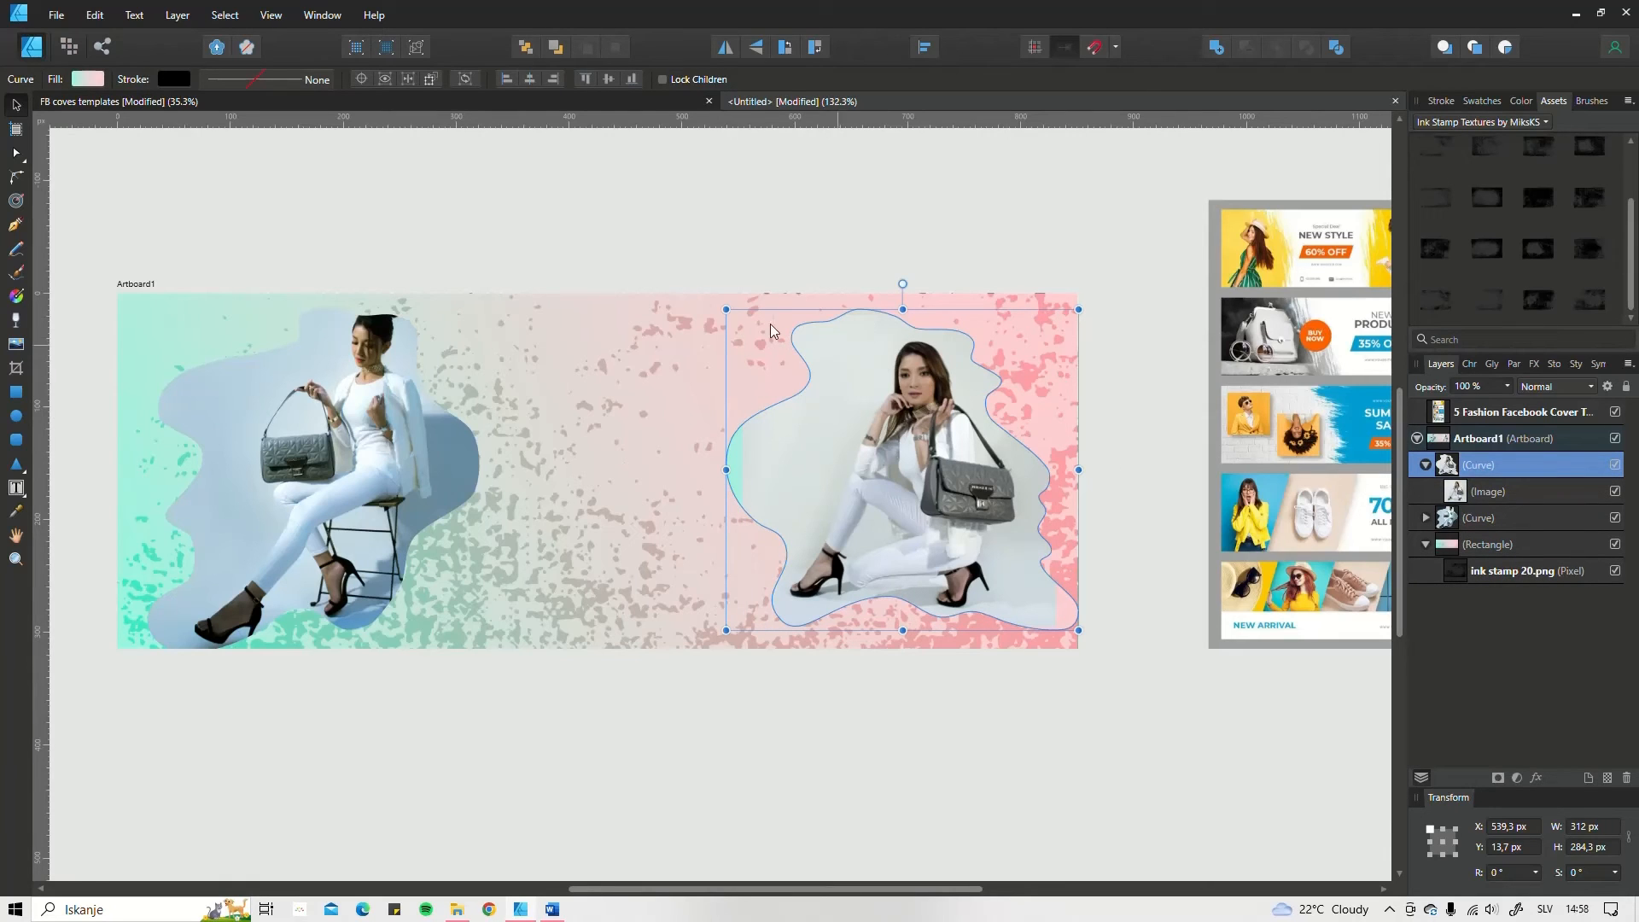
Step: Enlarge the clipped photo of the crouching woman in both directions so it fills its wavy shape
{"action": "double_click", "coordinate": [858, 365]}
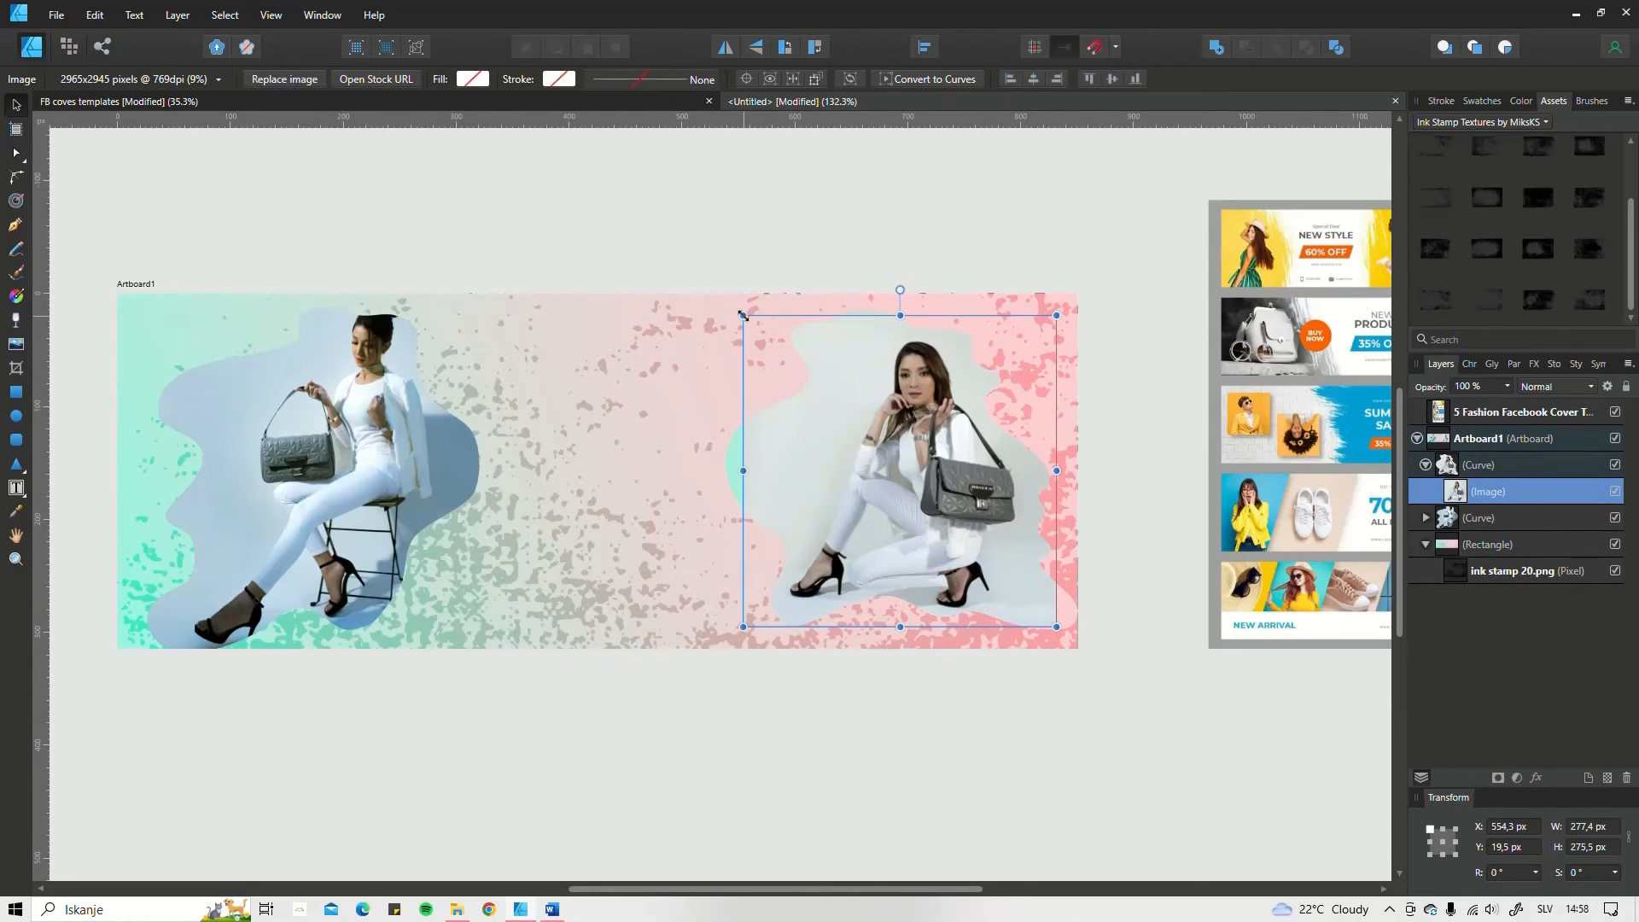
{"action": "left_click_drag", "start_coordinate": [738, 316], "coordinate": [701, 295]}
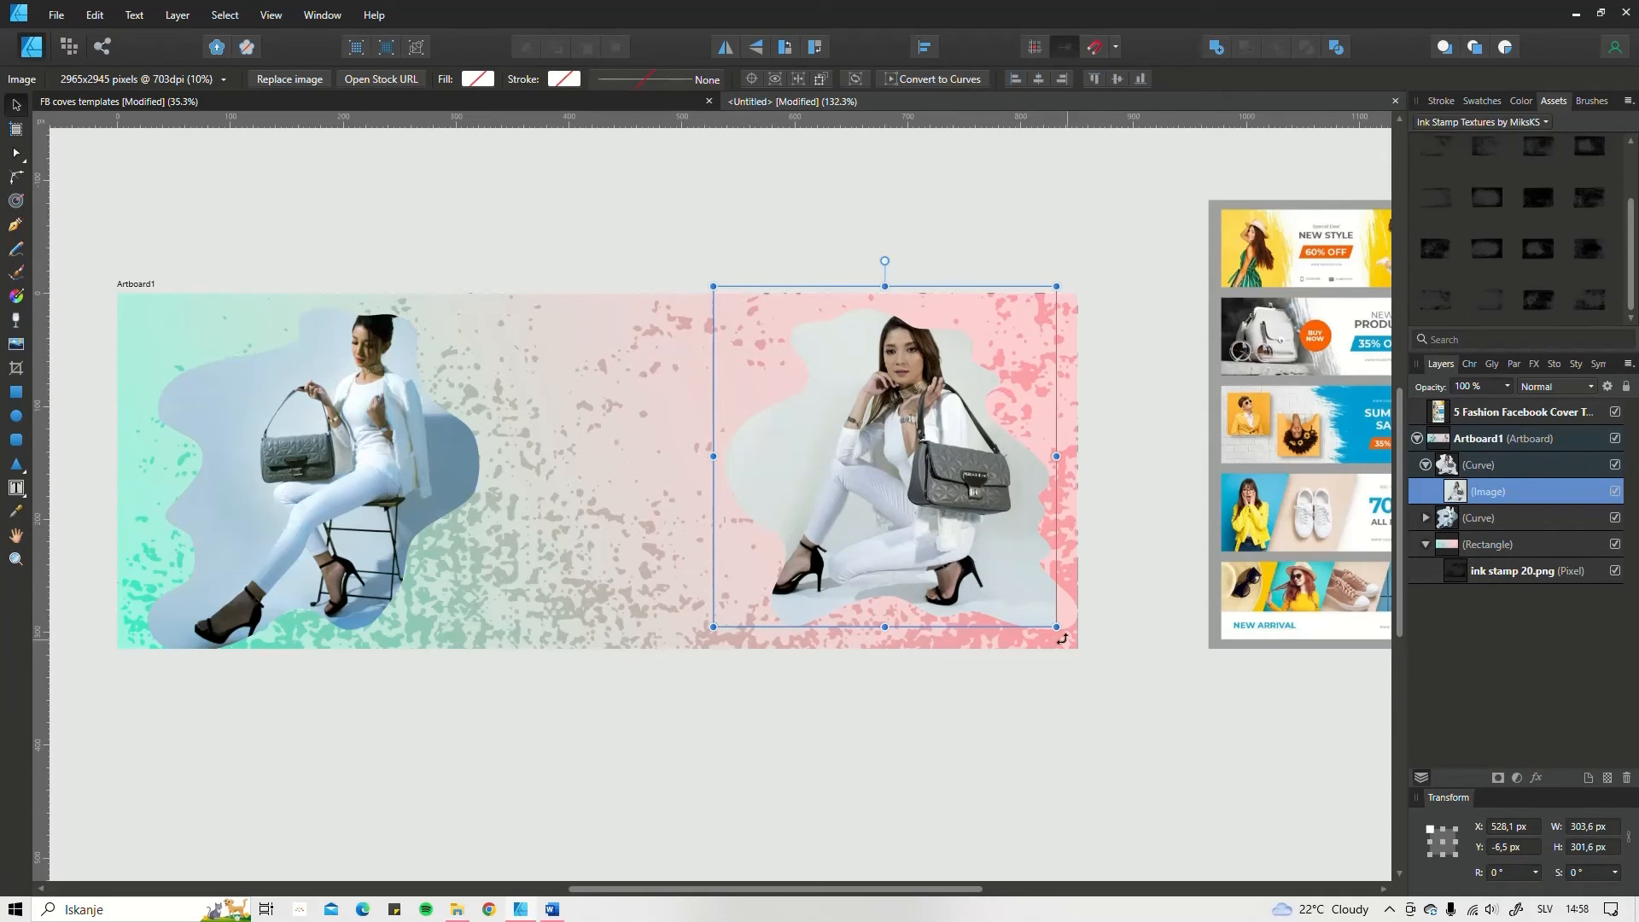
{"action": "left_click_drag", "start_coordinate": [1062, 639], "coordinate": [1092, 655]}
{"action": "left_click", "coordinate": [836, 681]}
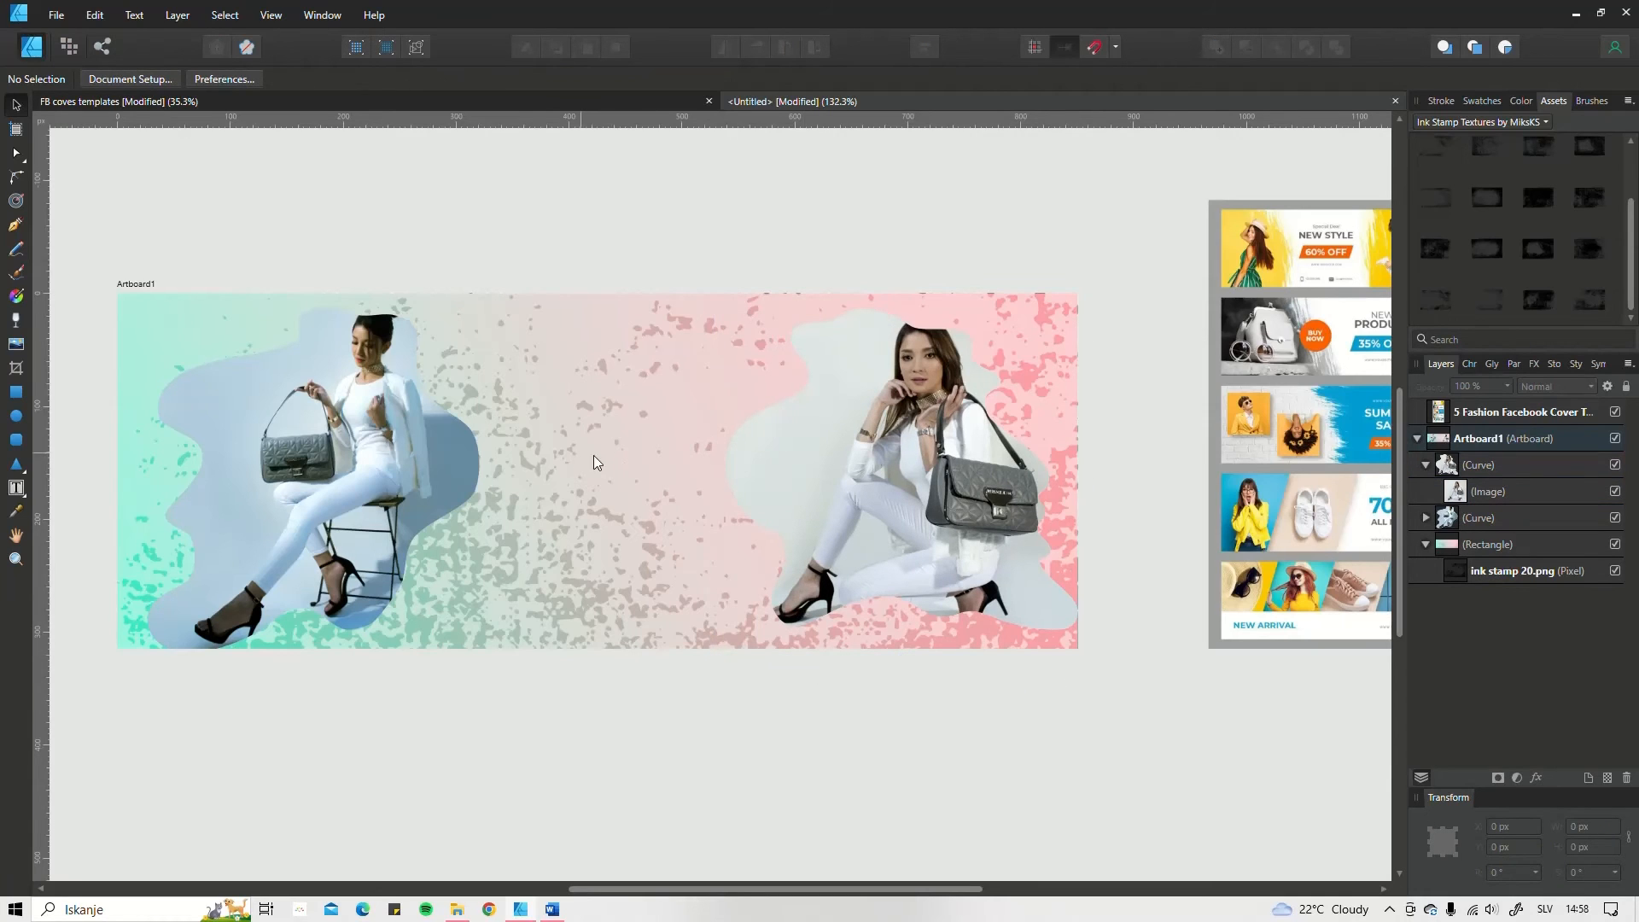
Step: Add an outer shadow to the crouching woman's curve with 22.3 px radius, 9.3 px offset and 135° angle, scaling with the object
{"action": "scroll", "coordinate": [644, 466], "scroll_direction": "down", "scroll_amount": 1}
{"action": "left_click_drag", "start_coordinate": [594, 464], "coordinate": [647, 437]}
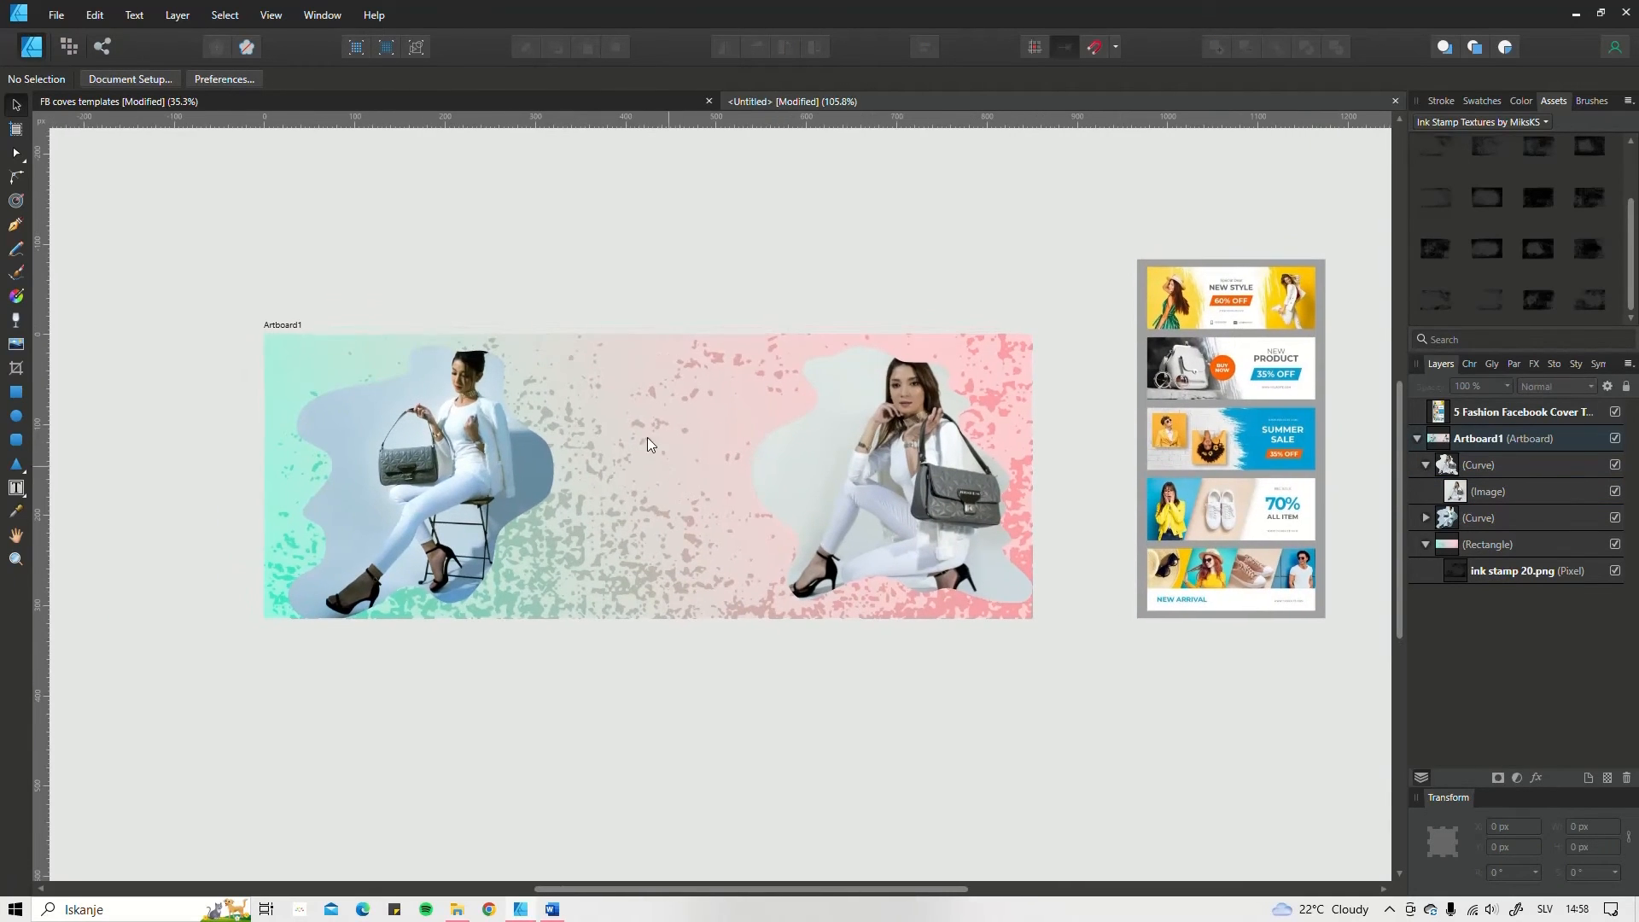
{"action": "left_click", "coordinate": [837, 419]}
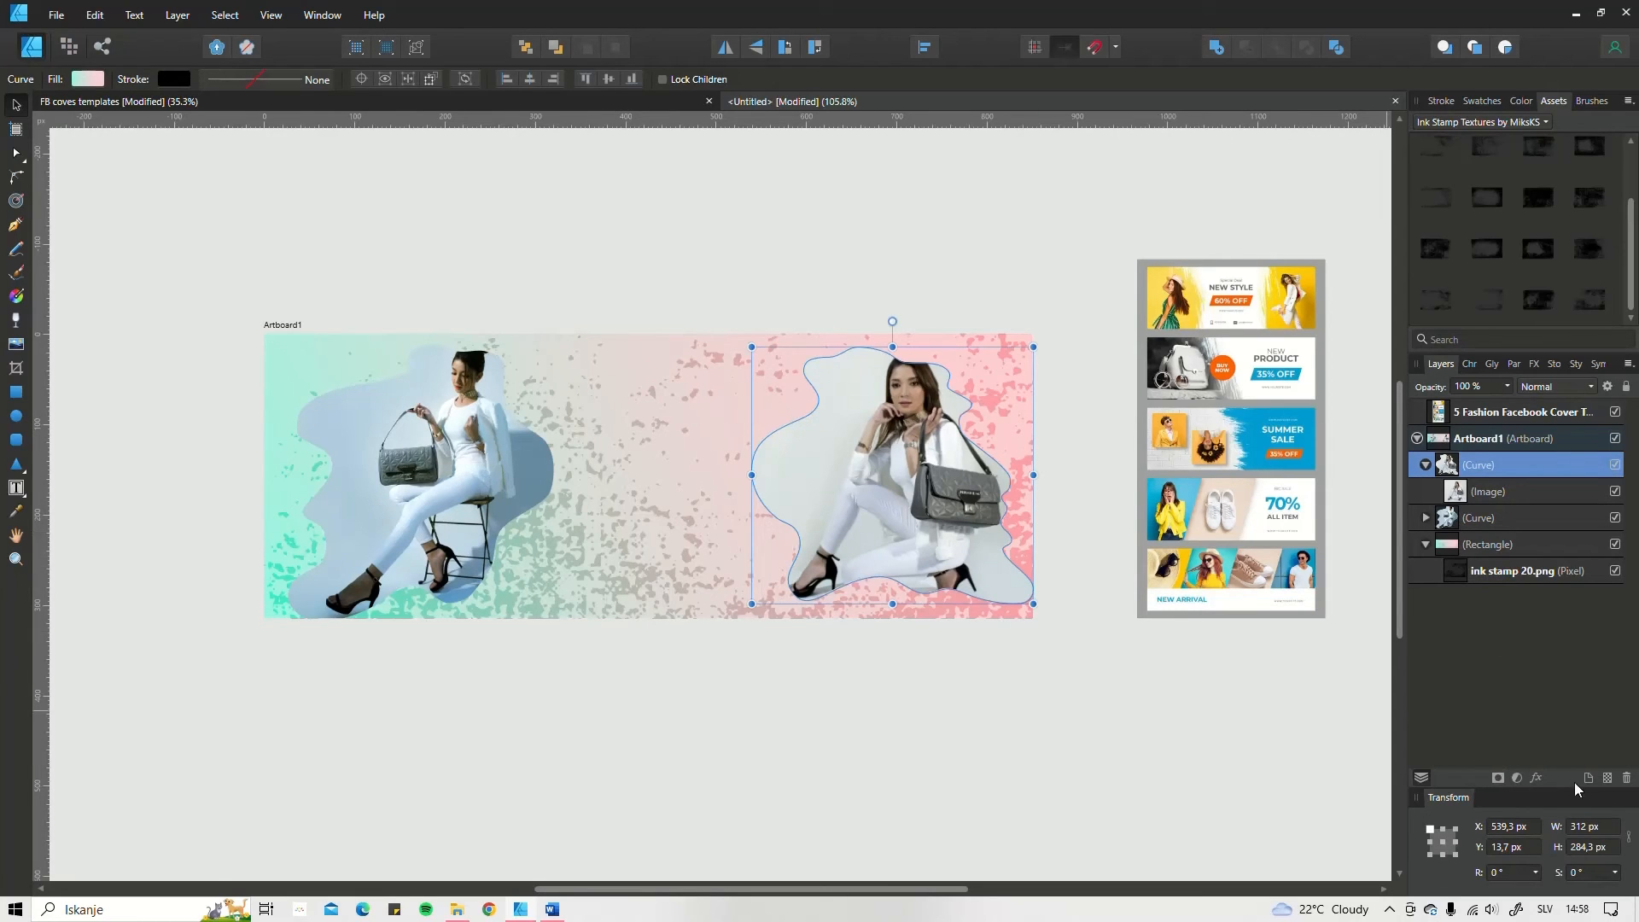
{"action": "left_click", "coordinate": [1537, 779]}
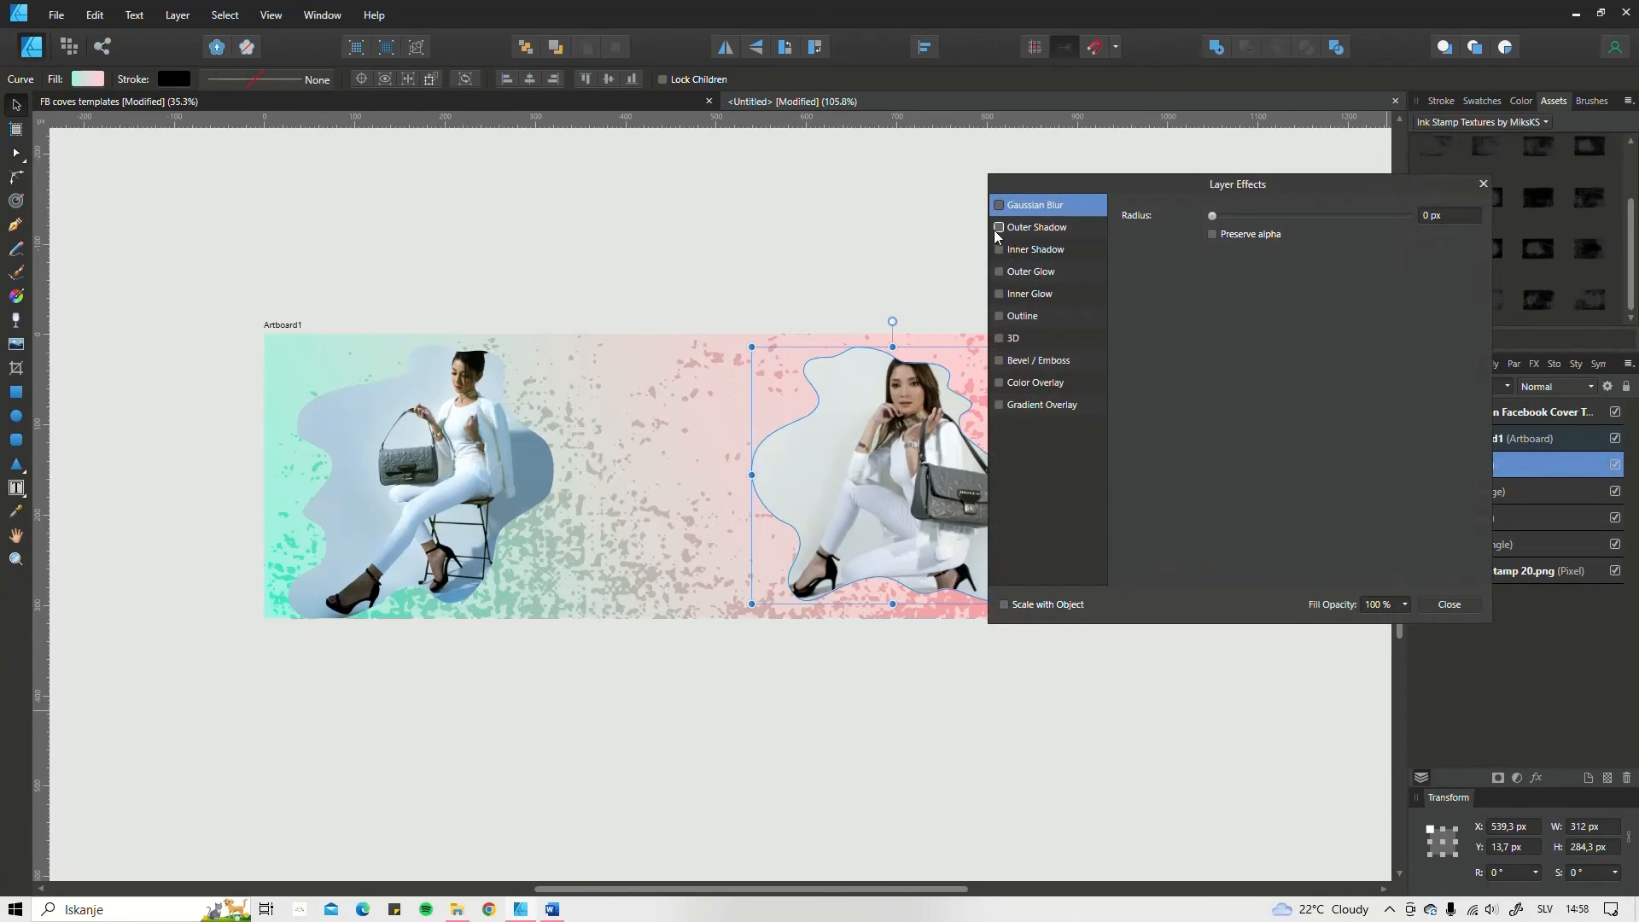
{"action": "left_click", "coordinate": [1098, 234]}
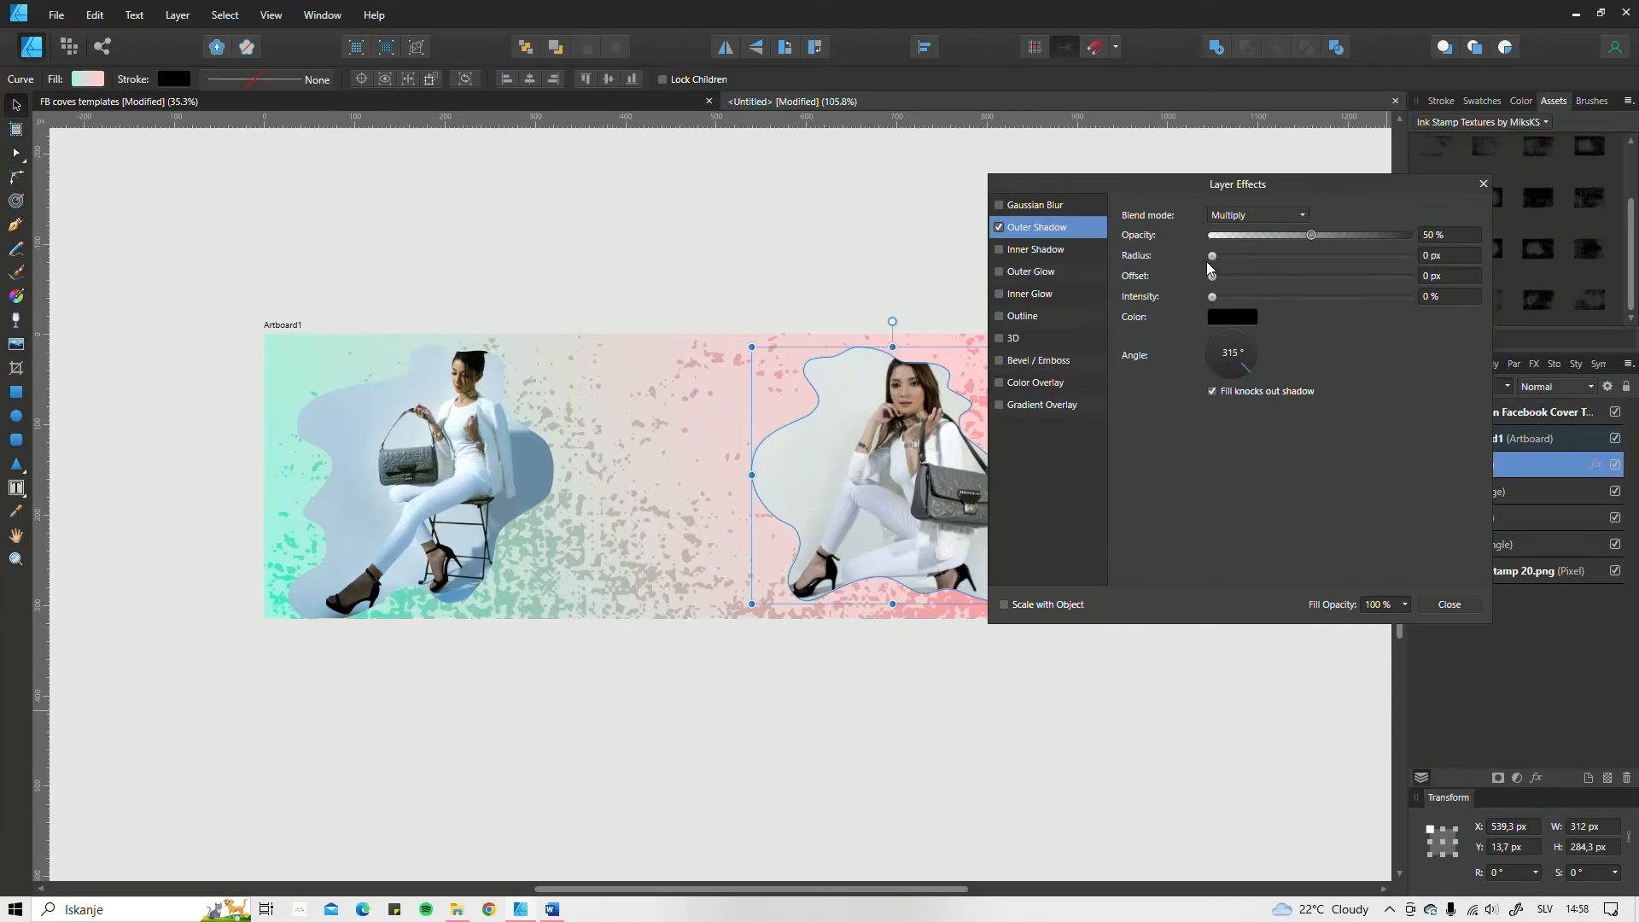
{"action": "left_click_drag", "start_coordinate": [1212, 257], "coordinate": [1302, 257]}
{"action": "left_click_drag", "start_coordinate": [1213, 275], "coordinate": [1271, 282]}
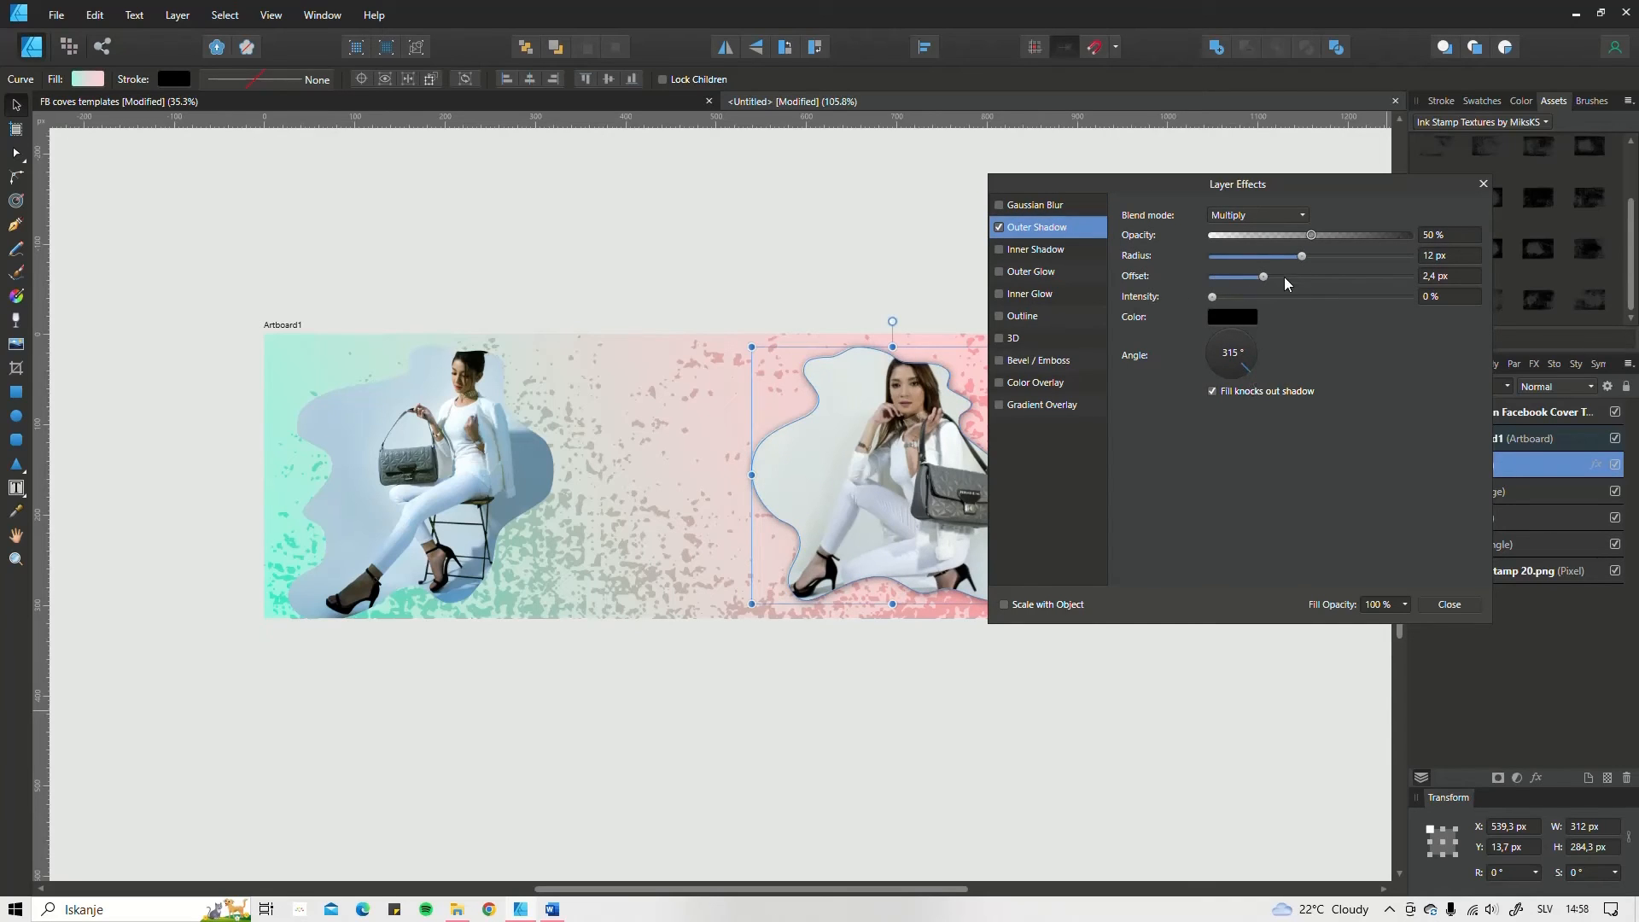
{"action": "left_click", "coordinate": [1208, 348]}
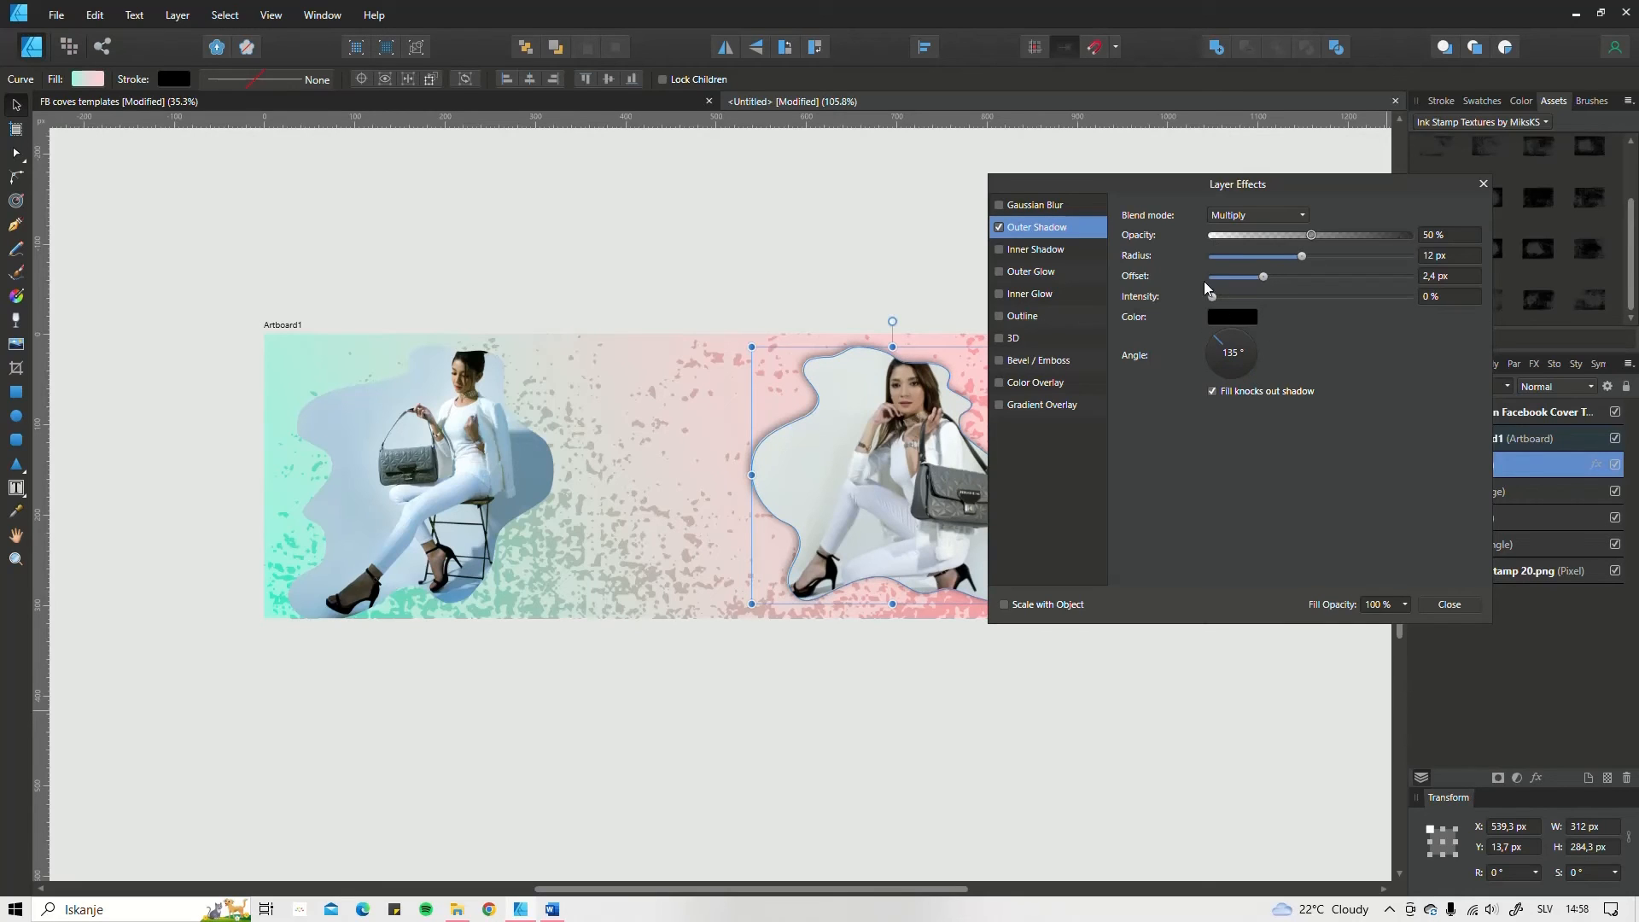
{"action": "mouse_move", "coordinate": [1302, 256]}
{"action": "left_mouse_down"}
{"action": "mouse_move", "coordinate": [1325, 256]}
{"action": "mouse_move", "coordinate": [1294, 280]}
{"action": "left_mouse_up"}
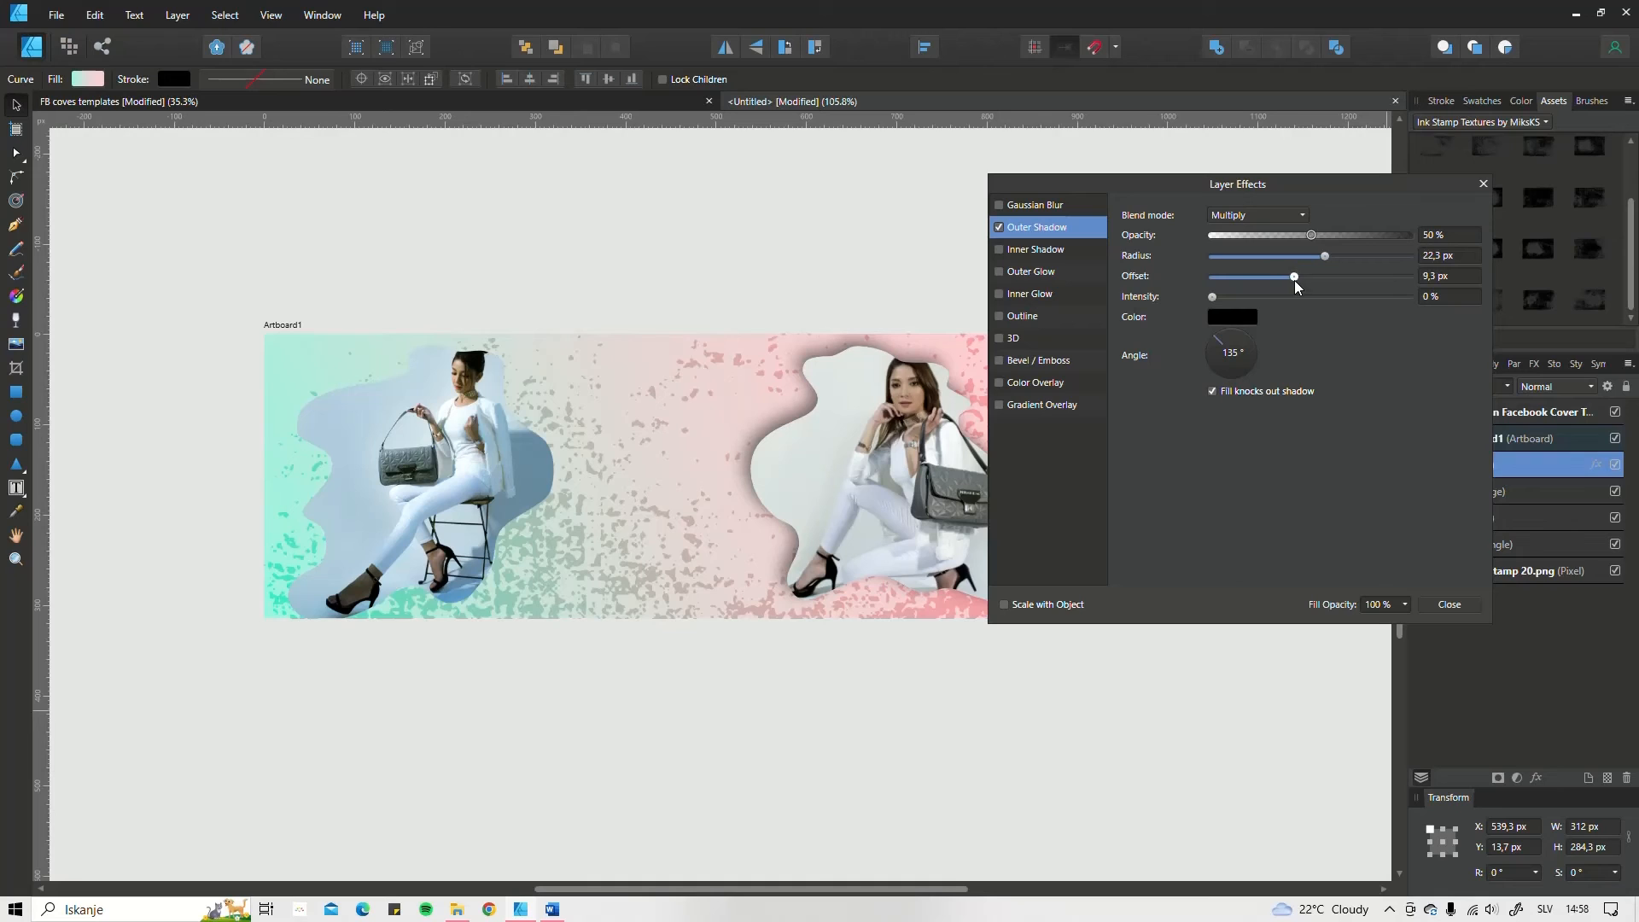
{"action": "left_click", "coordinate": [1004, 604]}
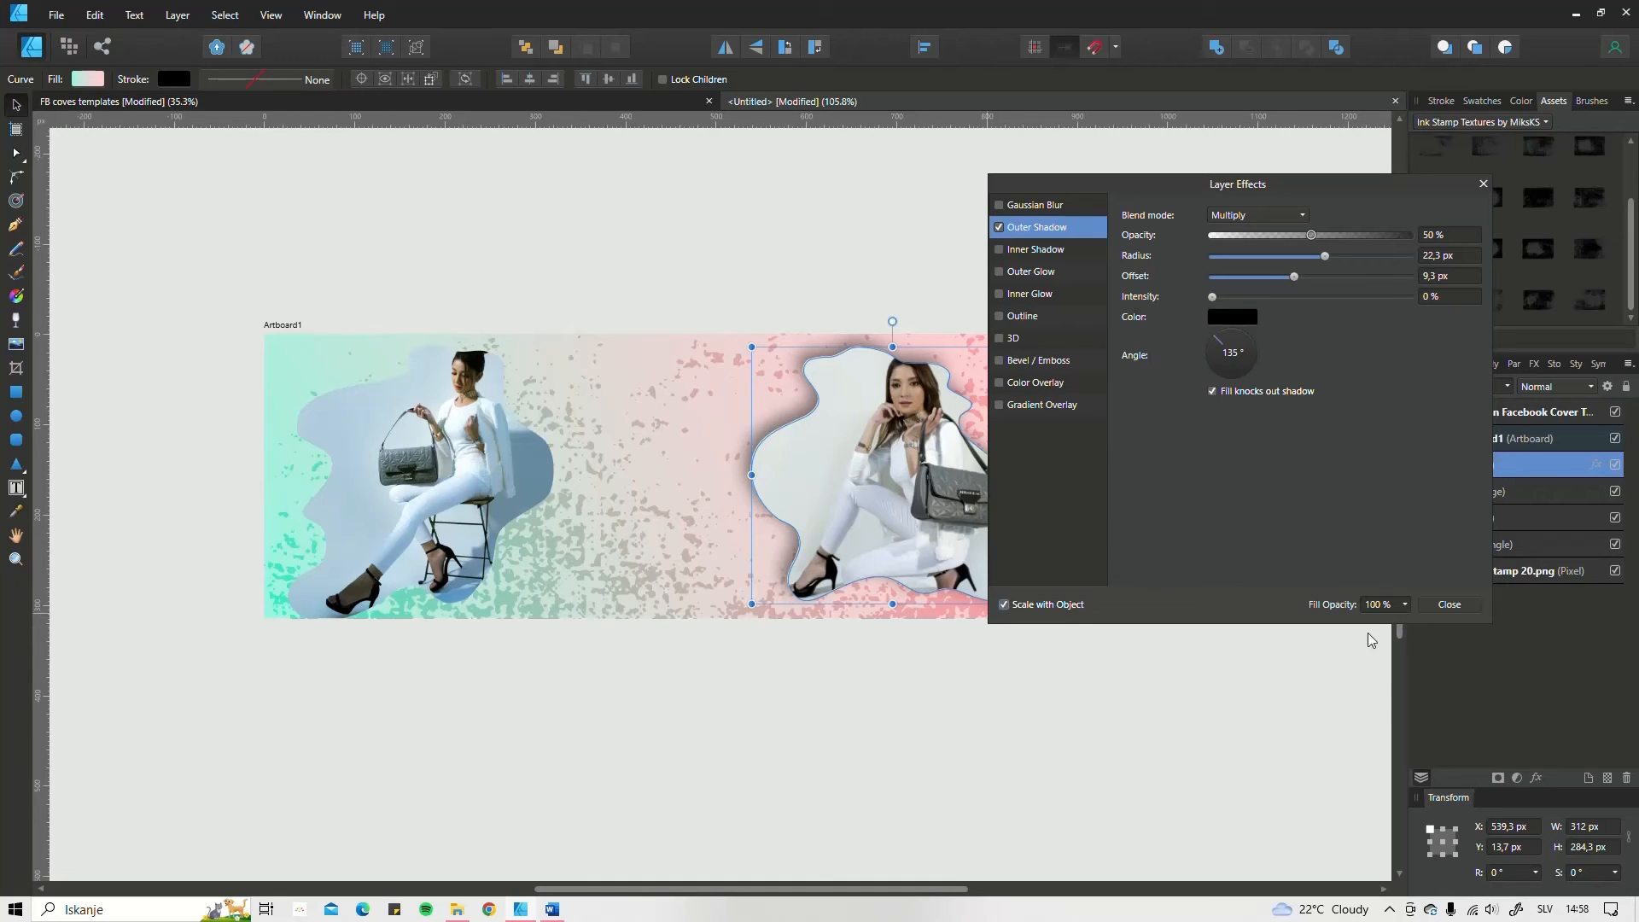
{"action": "left_click", "coordinate": [1450, 604]}
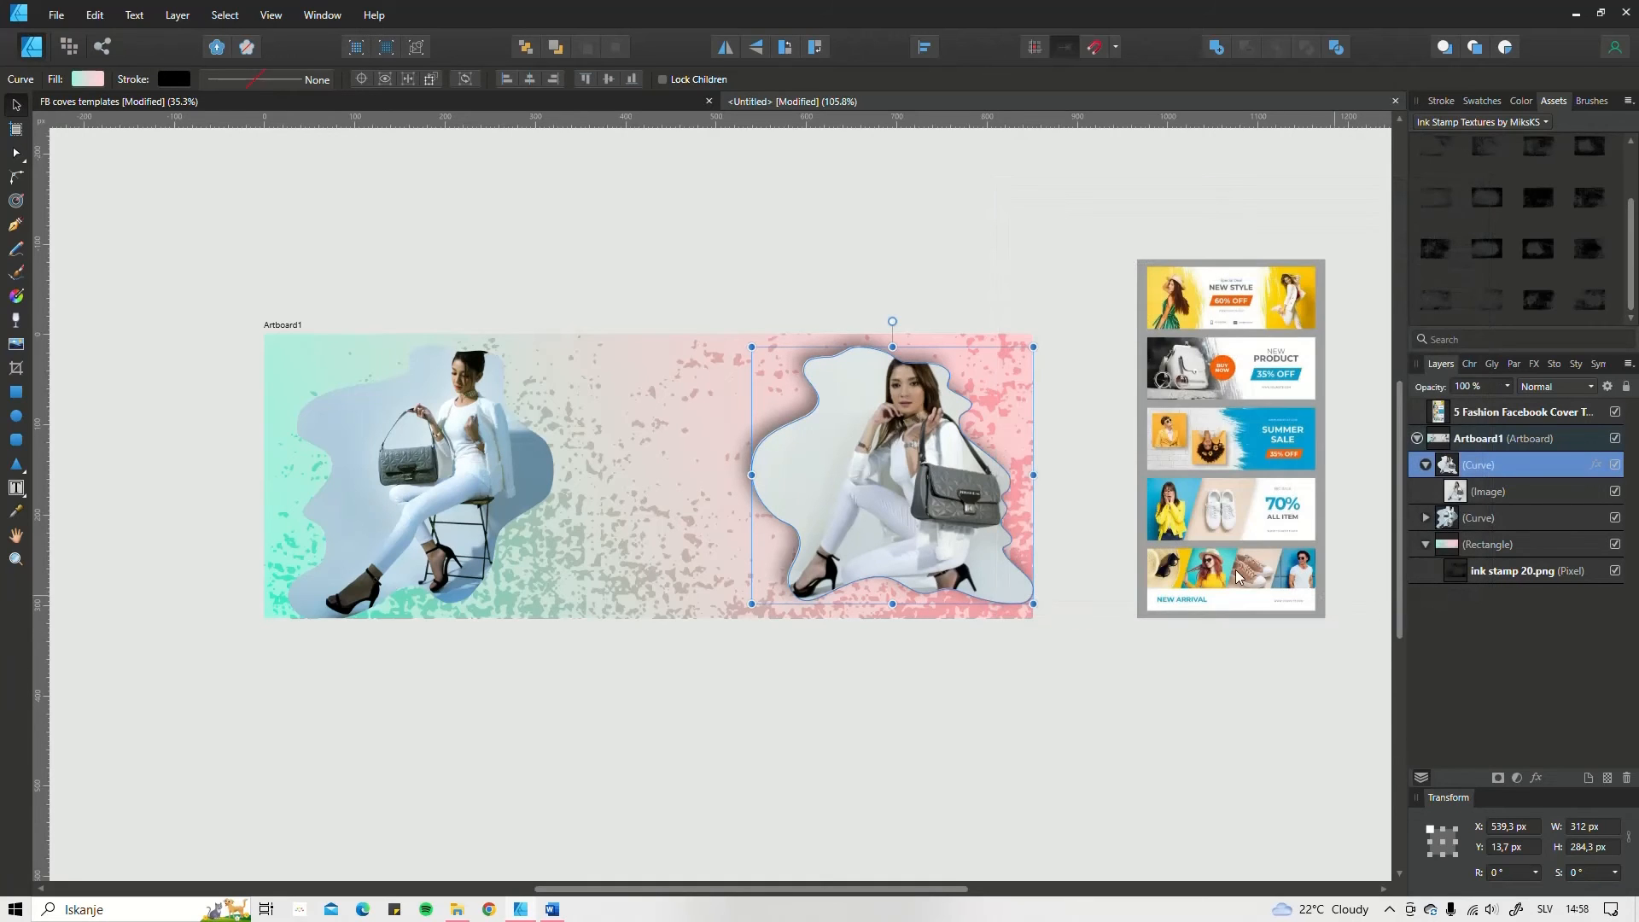
Step: Copy the crouching woman's curve and paste only its layer effects onto the seated woman's curve
{"action": "left_click", "coordinate": [419, 393]}
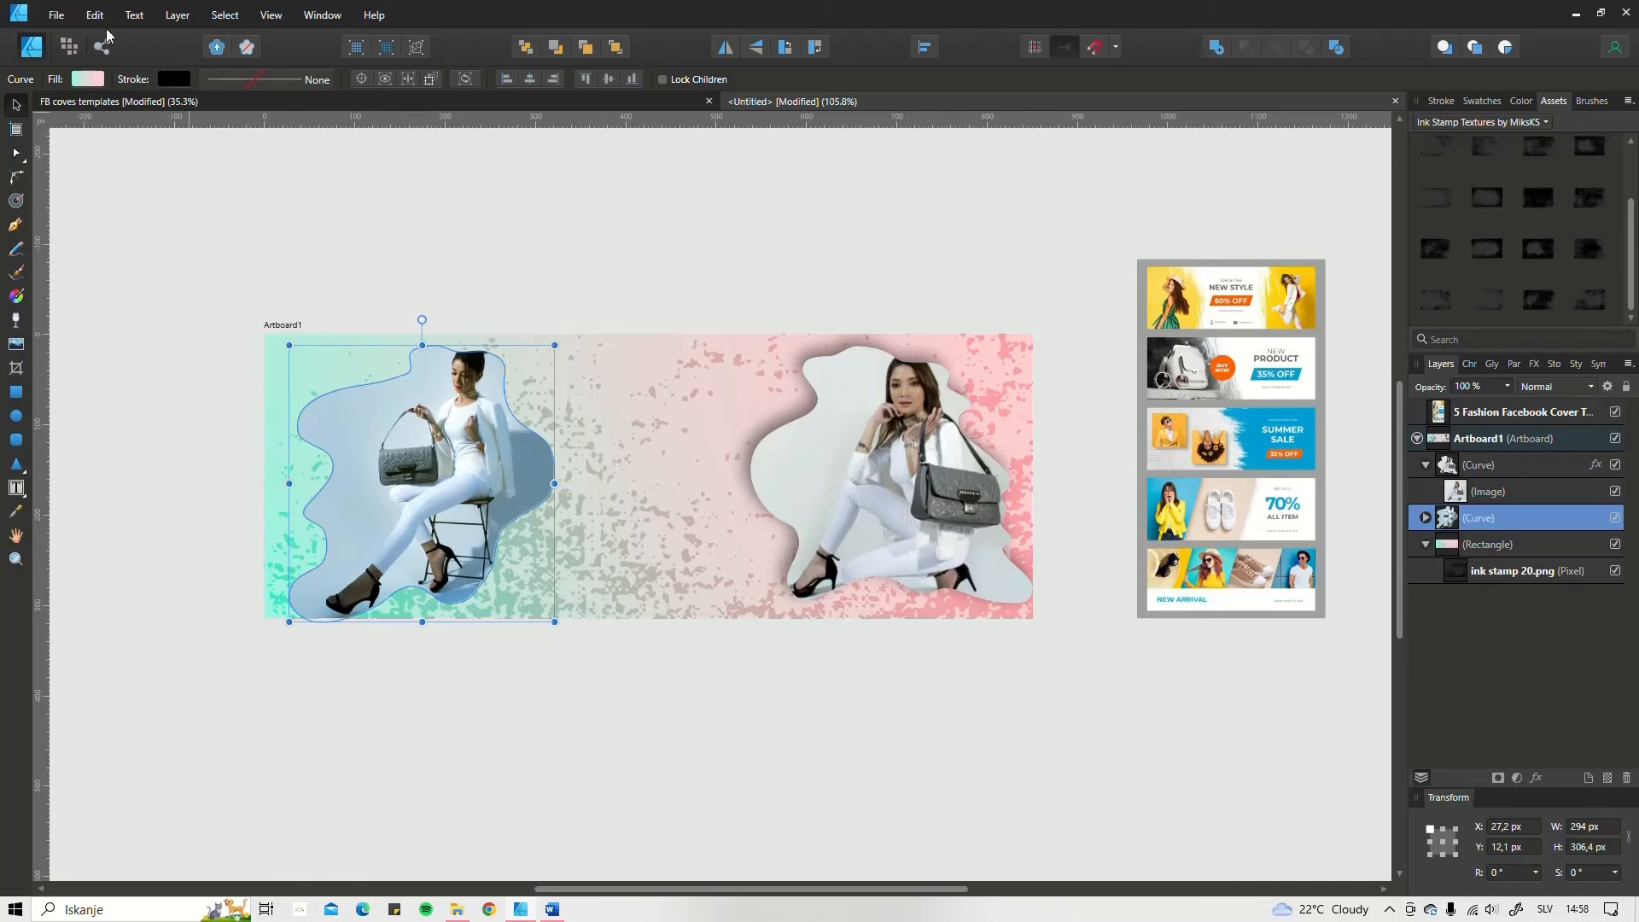
{"action": "left_click", "coordinate": [868, 425]}
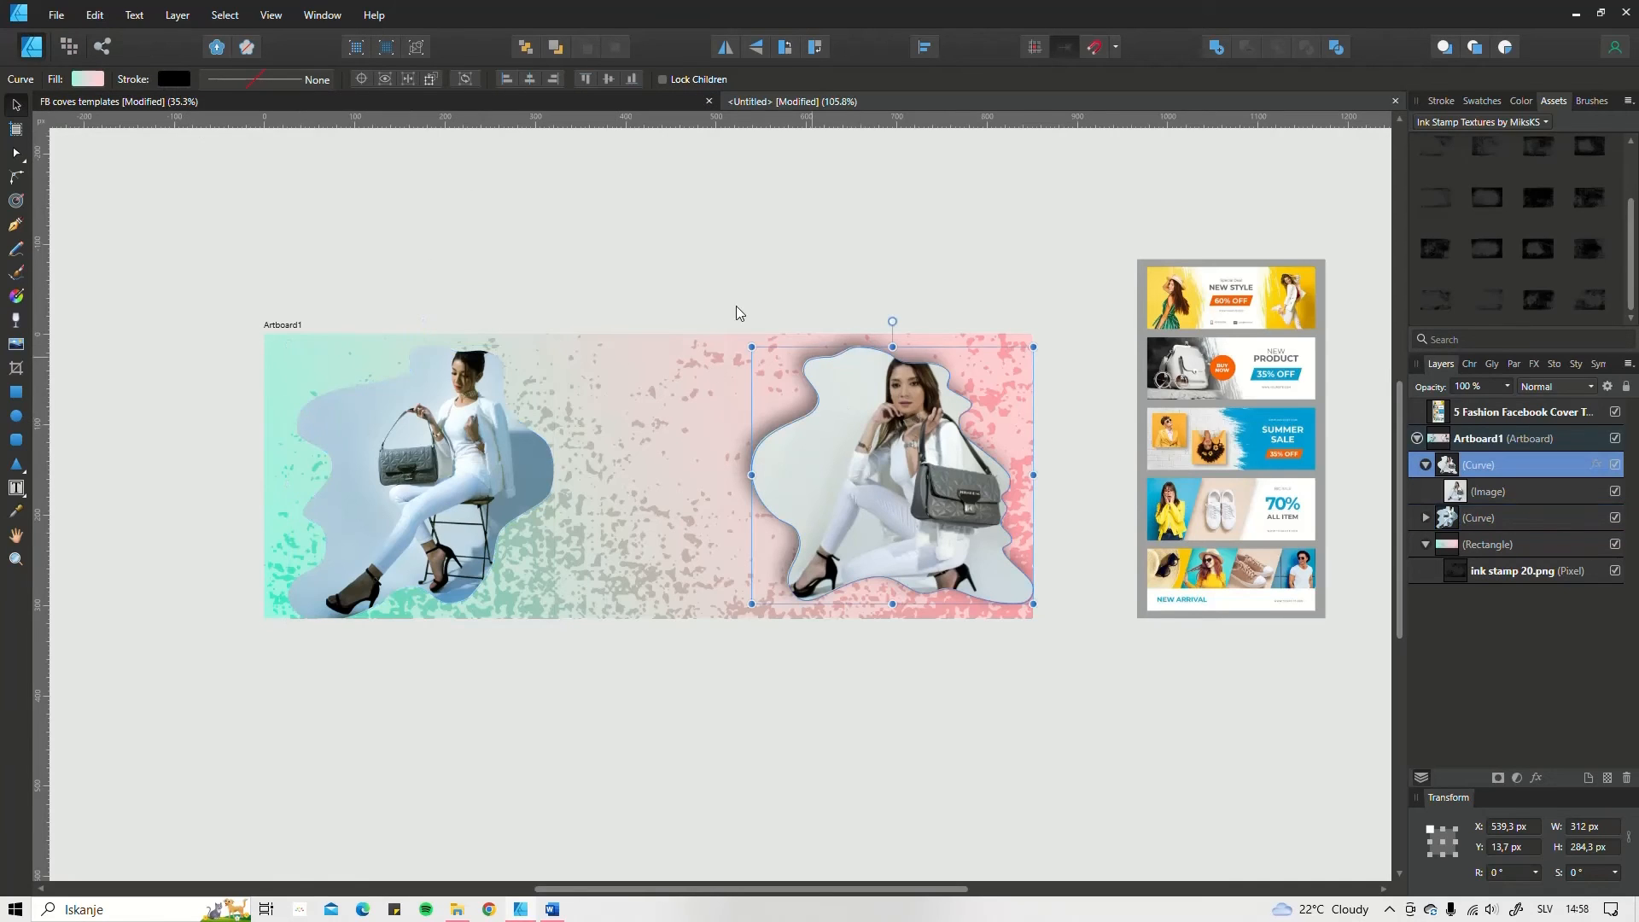
{"action": "left_click", "coordinate": [96, 17]}
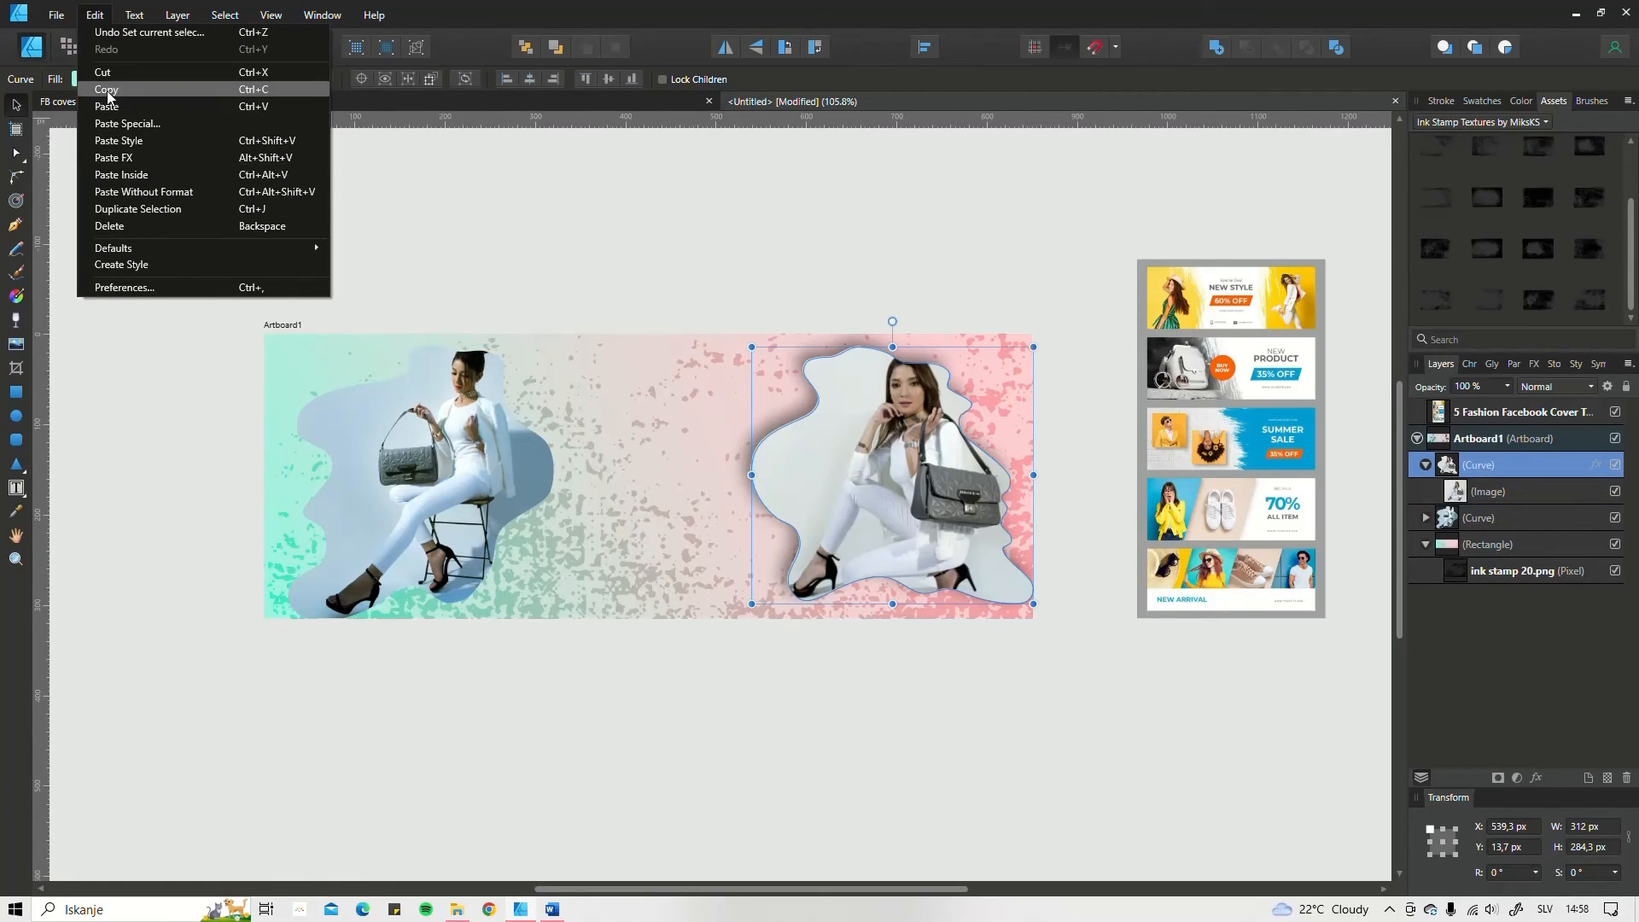
{"action": "left_click", "coordinate": [119, 90]}
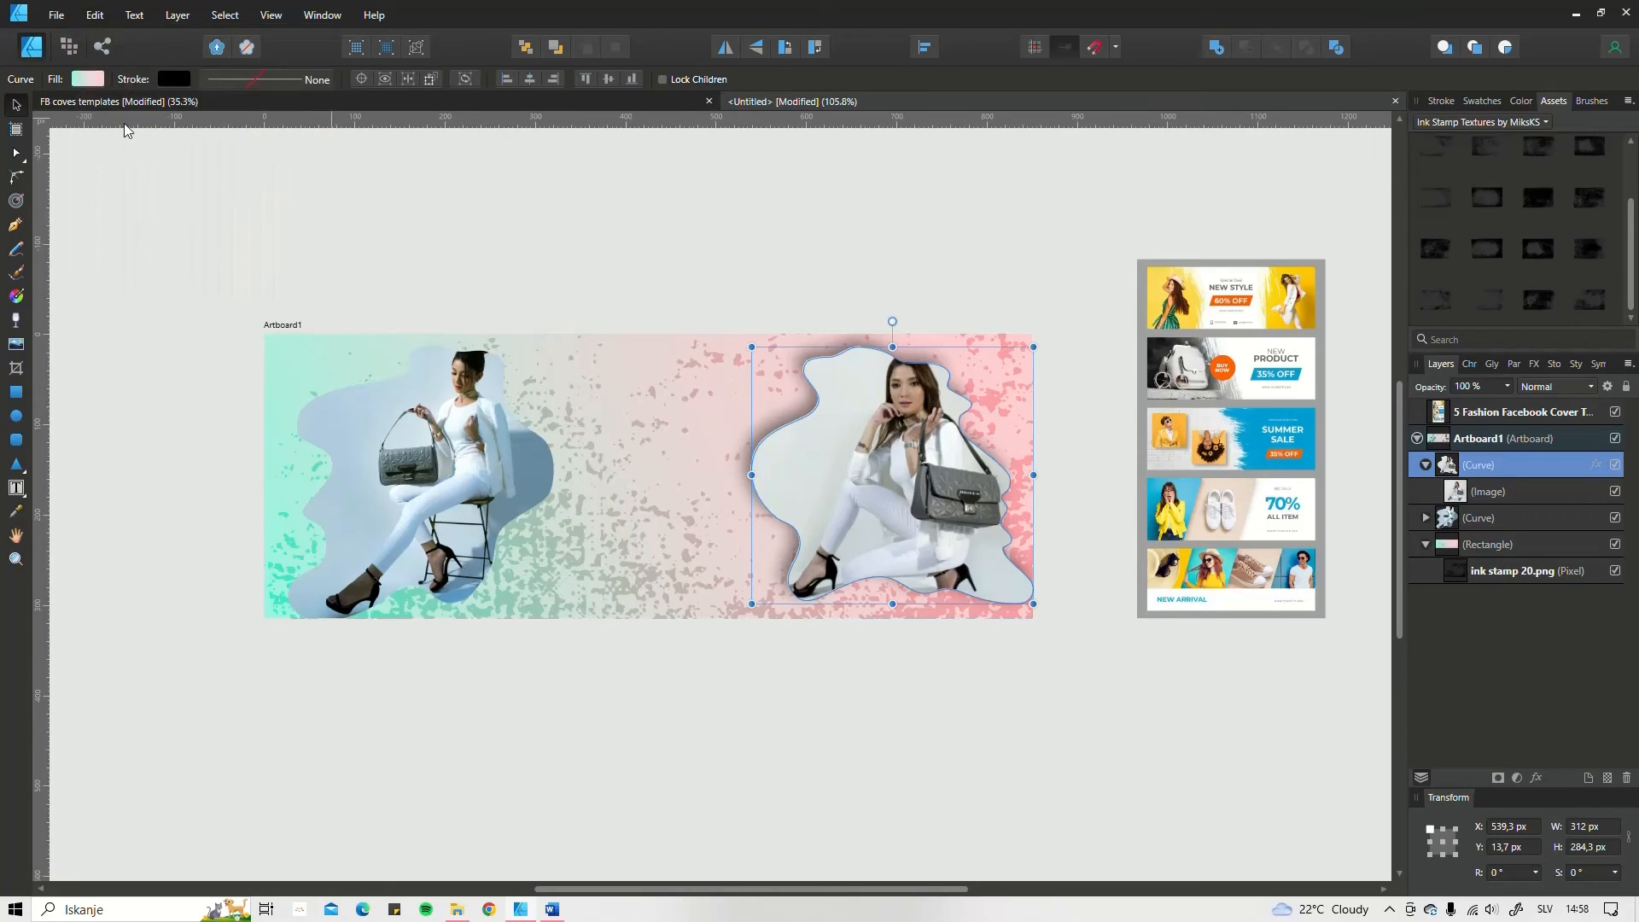
{"action": "left_click", "coordinate": [464, 474]}
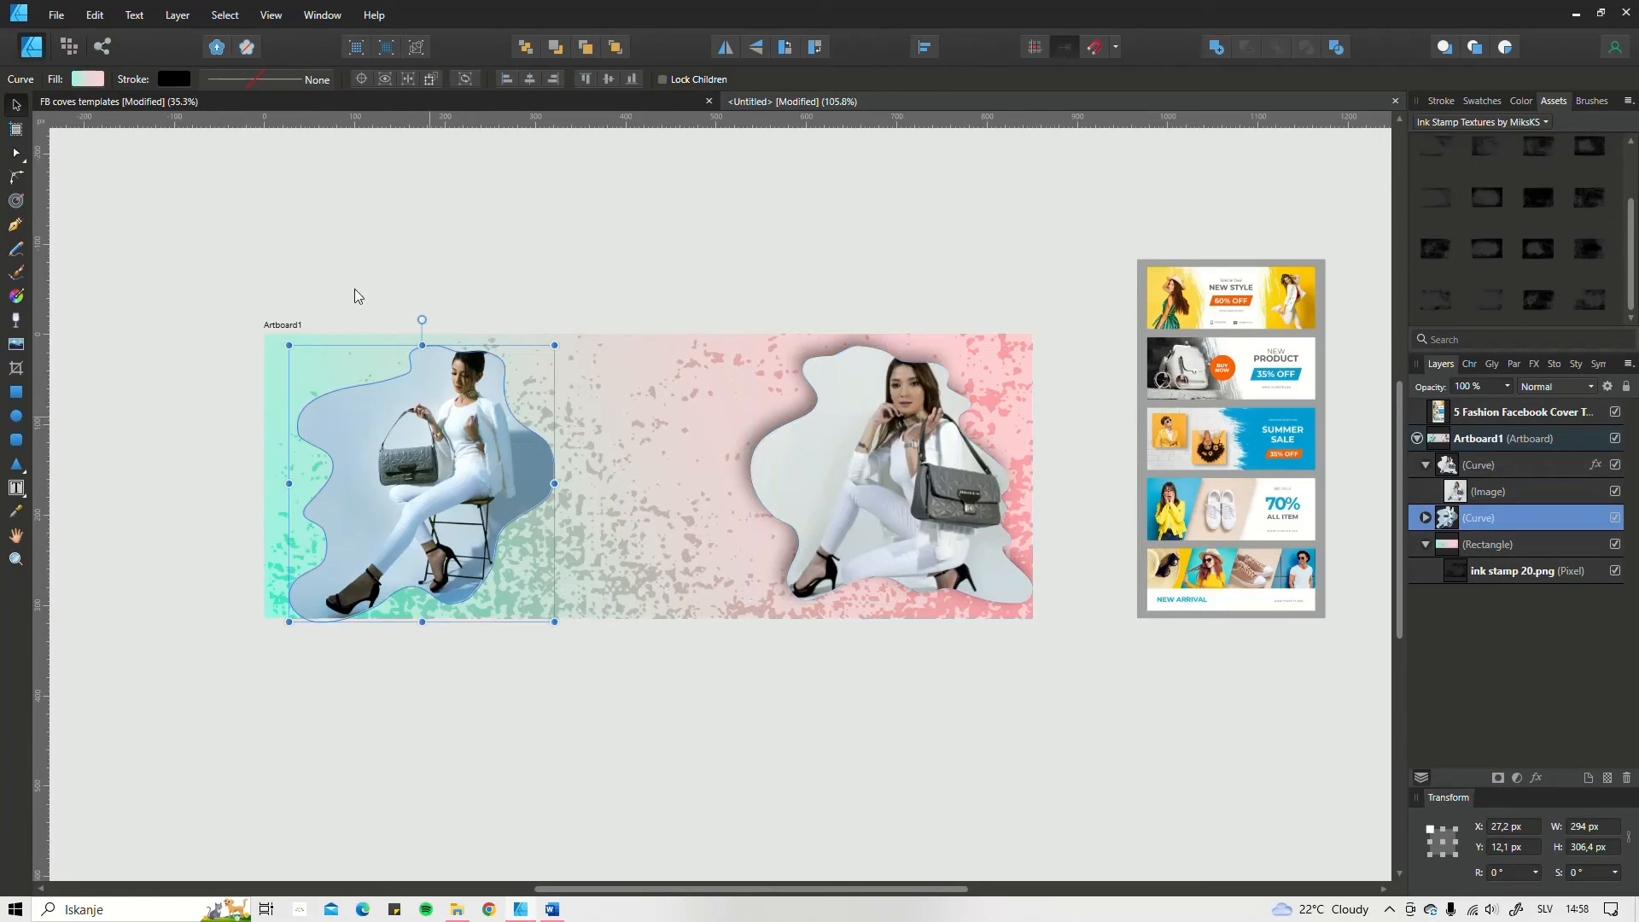
{"action": "left_click", "coordinate": [96, 20]}
{"action": "left_click", "coordinate": [116, 157]}
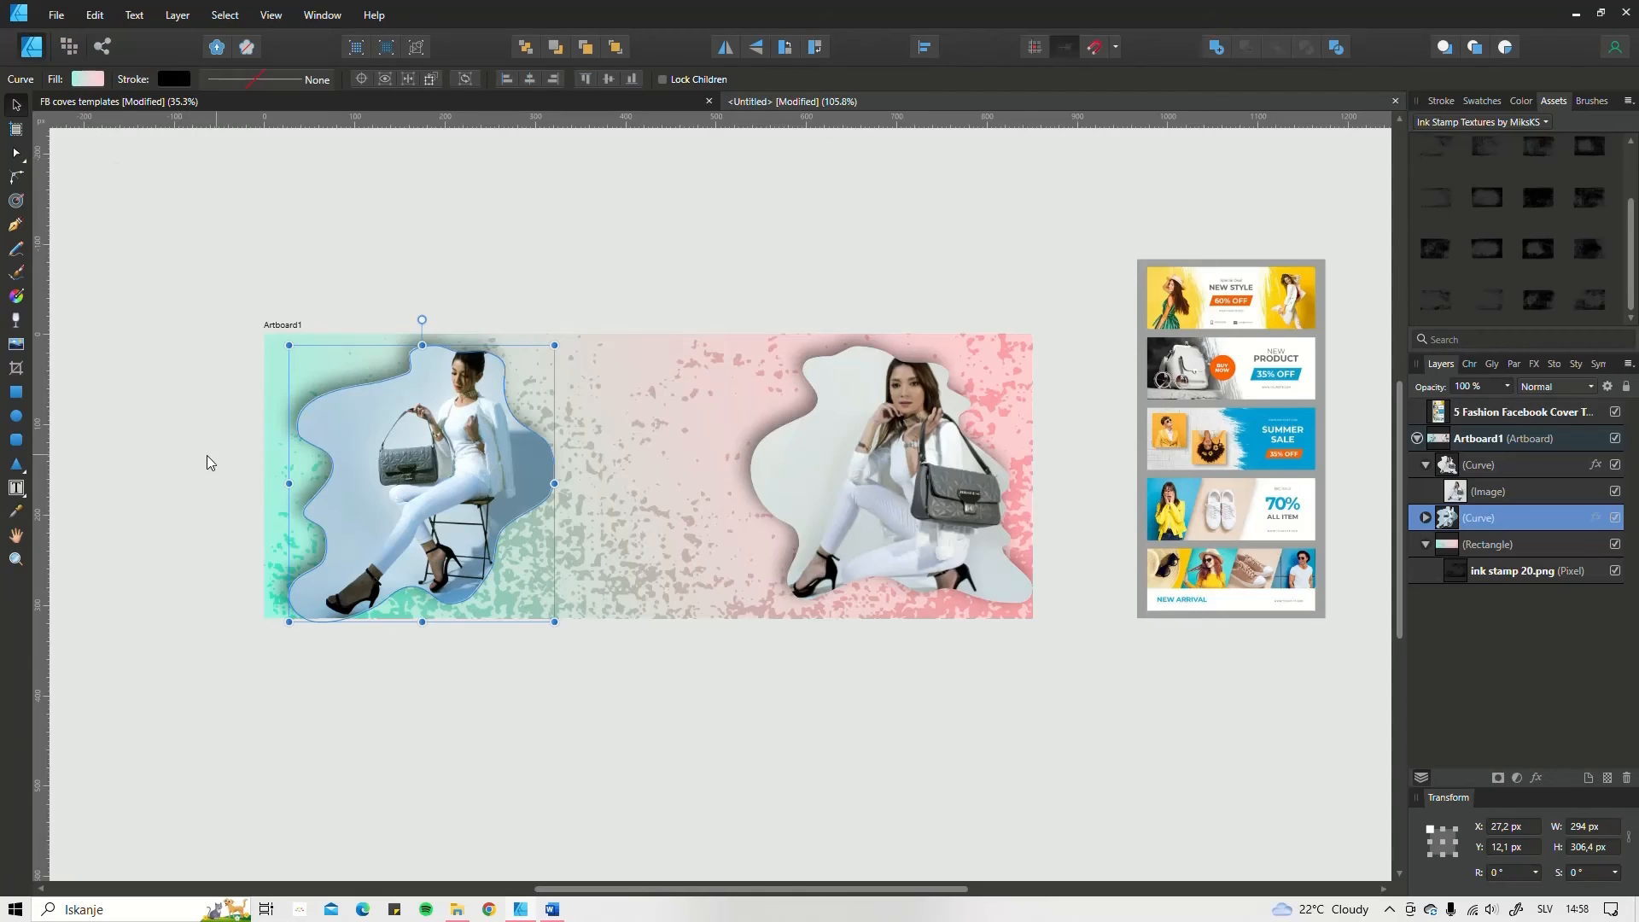
{"action": "left_click", "coordinate": [545, 777]}
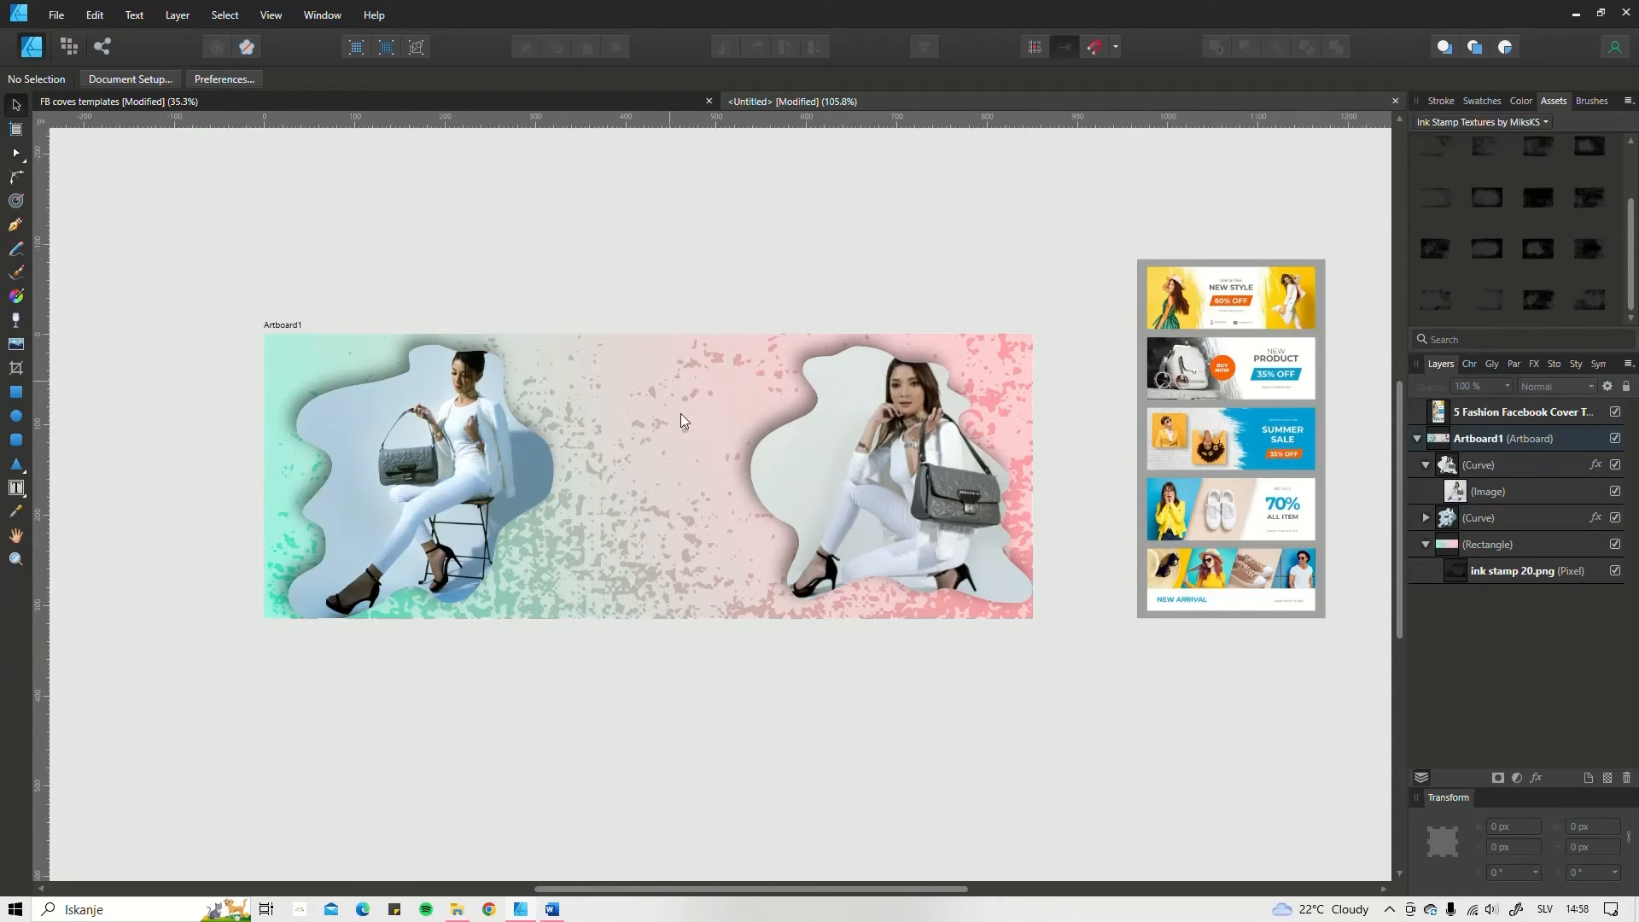
Step: Add artistic text "New" at about 46.2 pt between the two photos and a separate text "Products" below it
{"action": "left_click", "coordinate": [18, 494]}
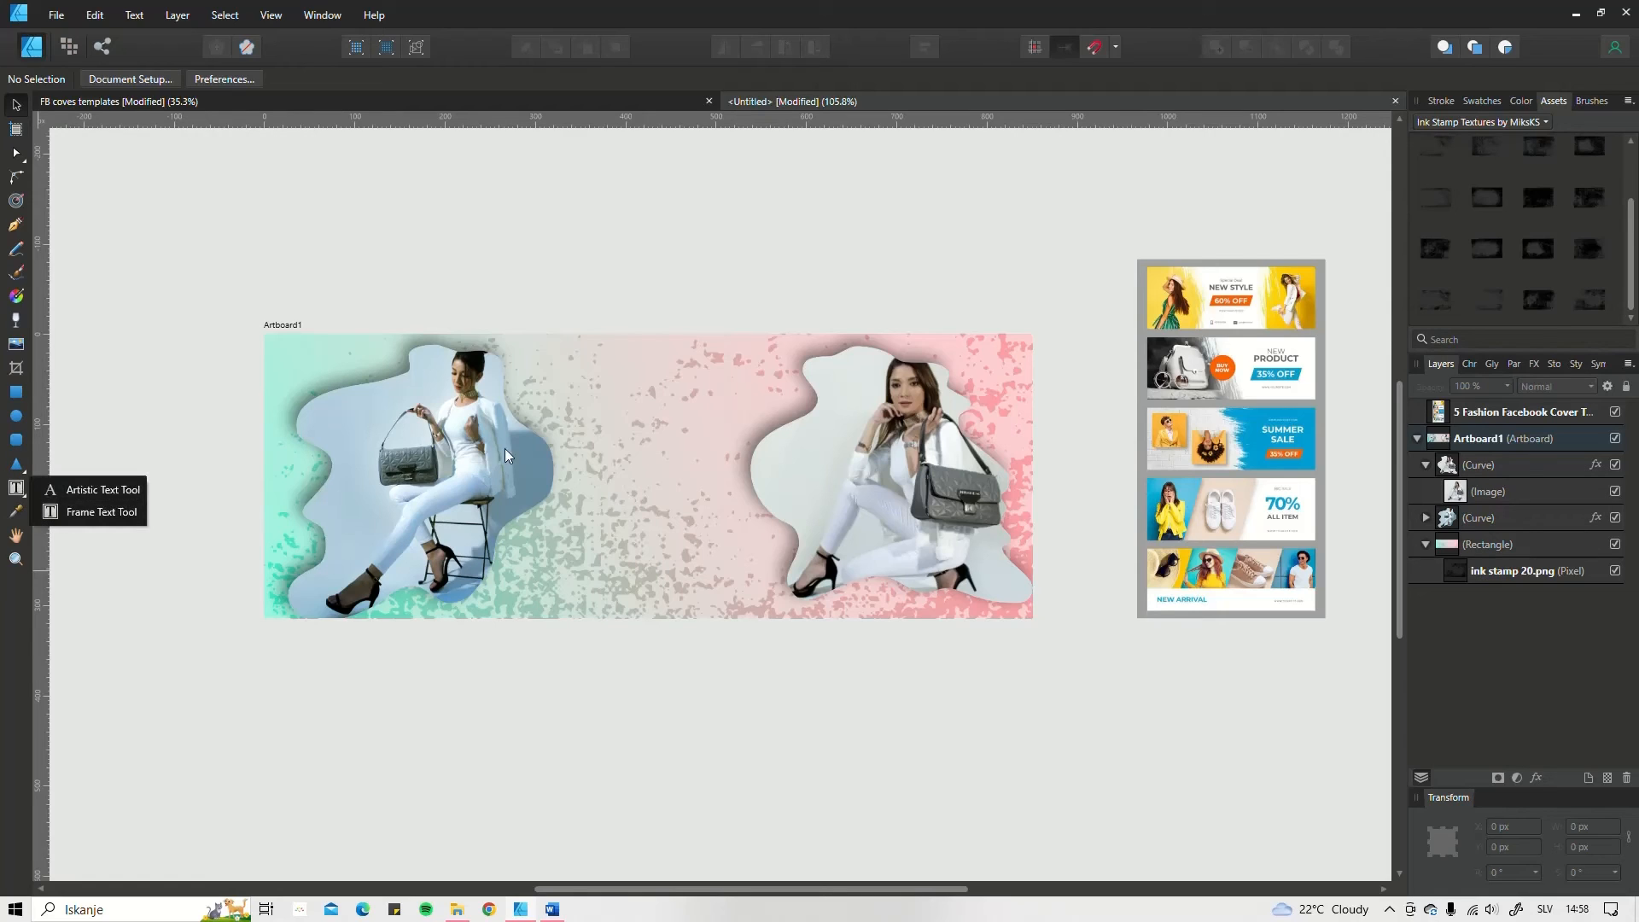
{"action": "left_click", "coordinate": [88, 490]}
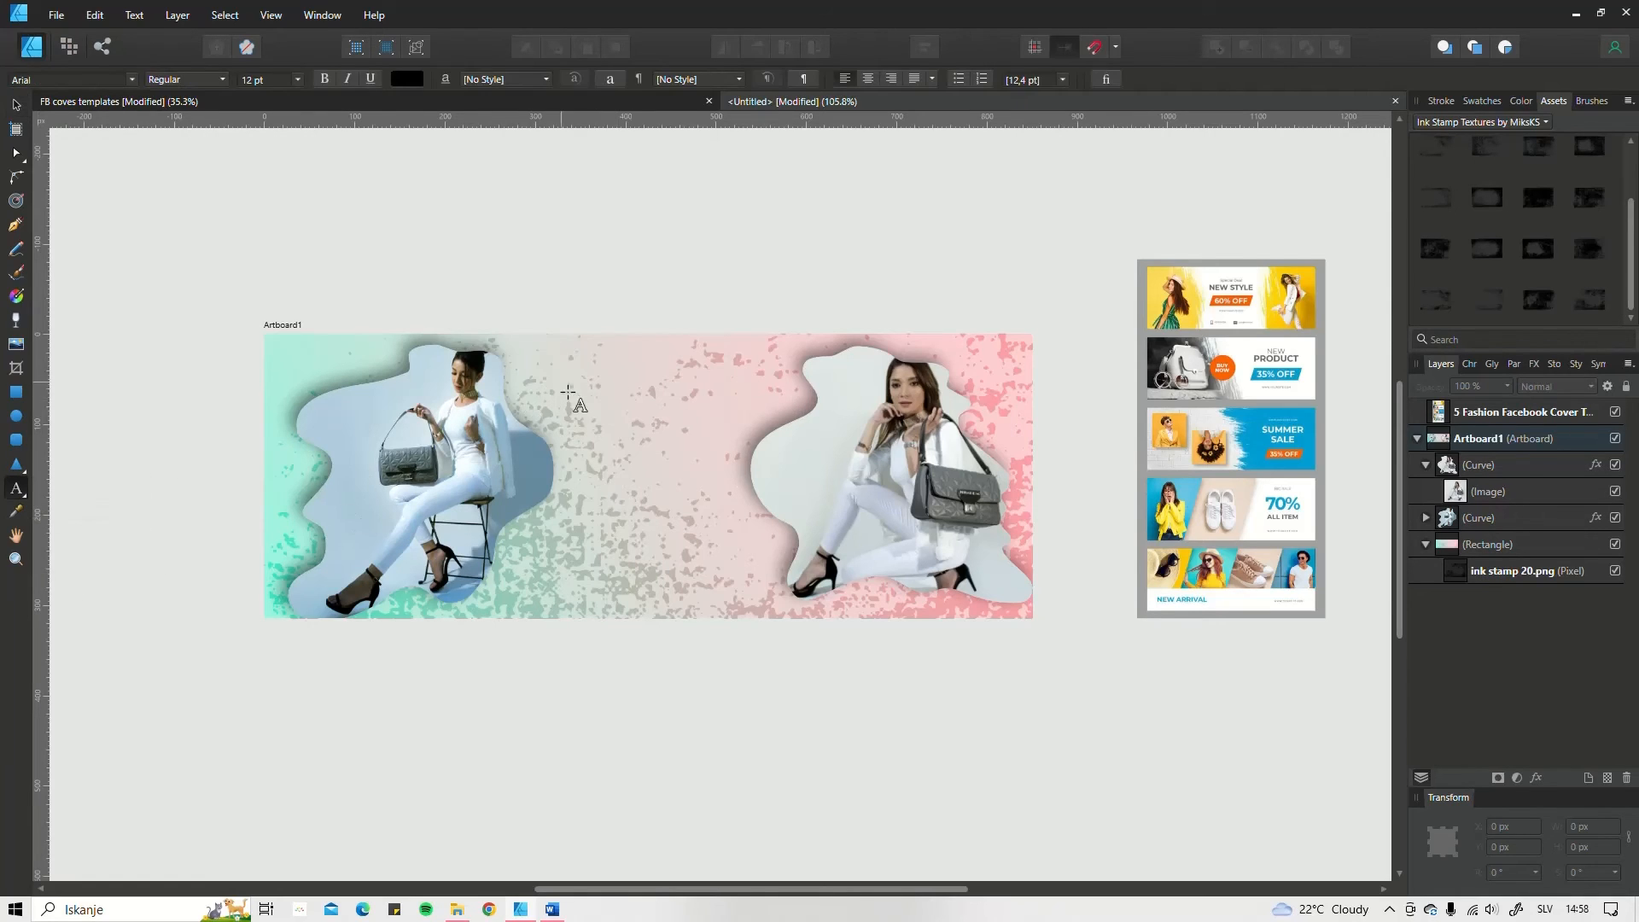
{"action": "left_click_drag", "start_coordinate": [573, 381], "coordinate": [579, 419]}
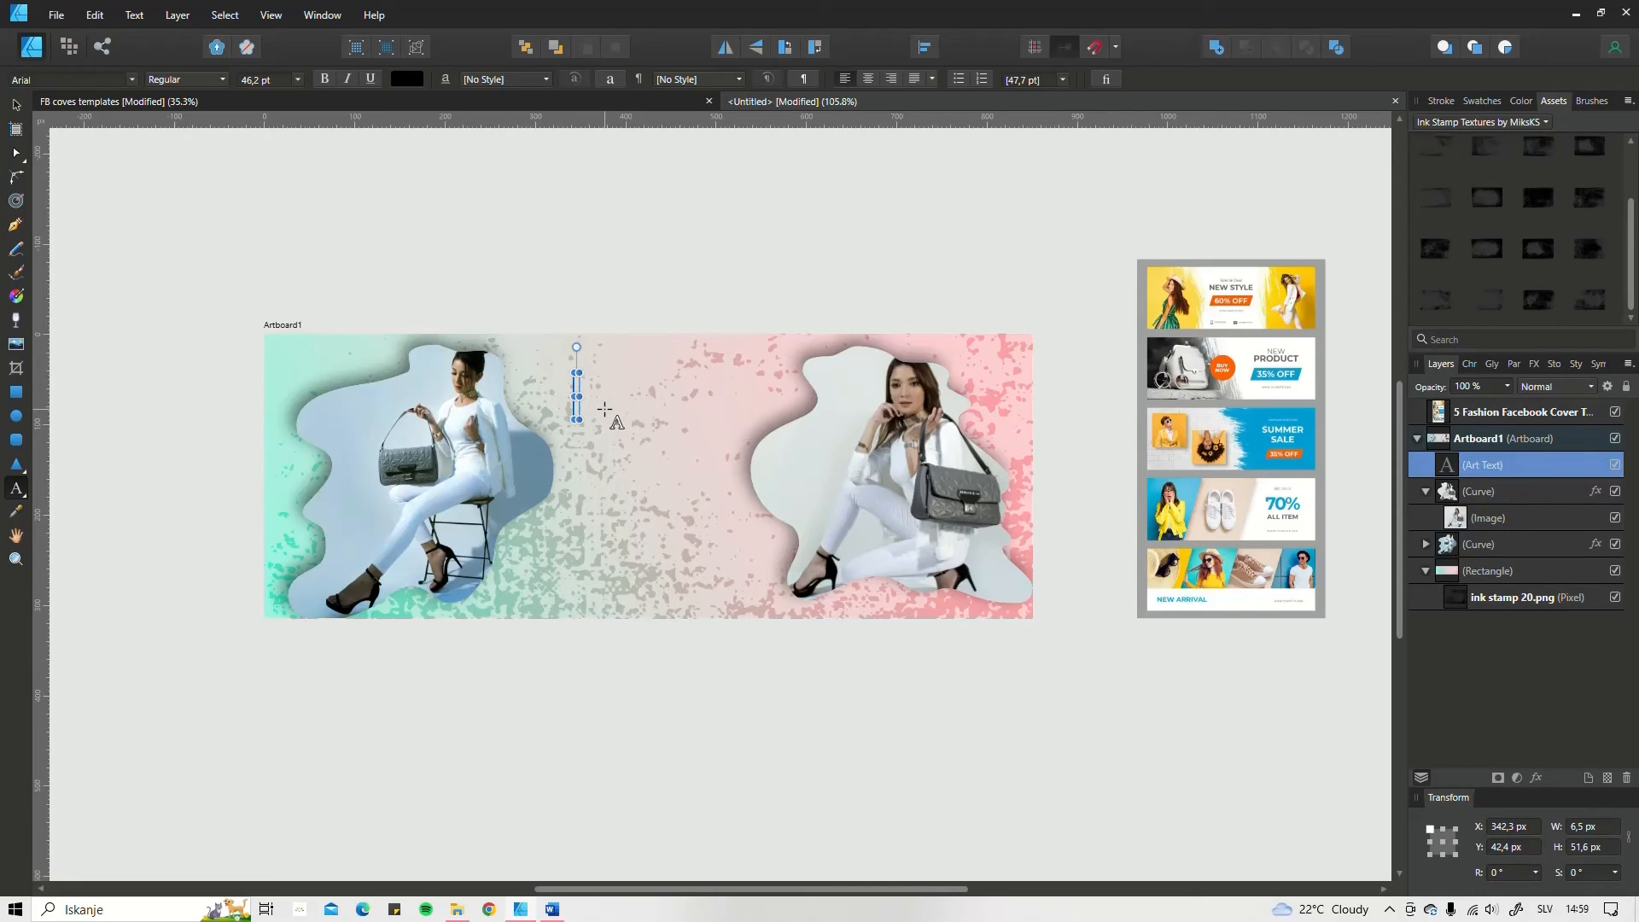
{"action": "type", "text": "New"}
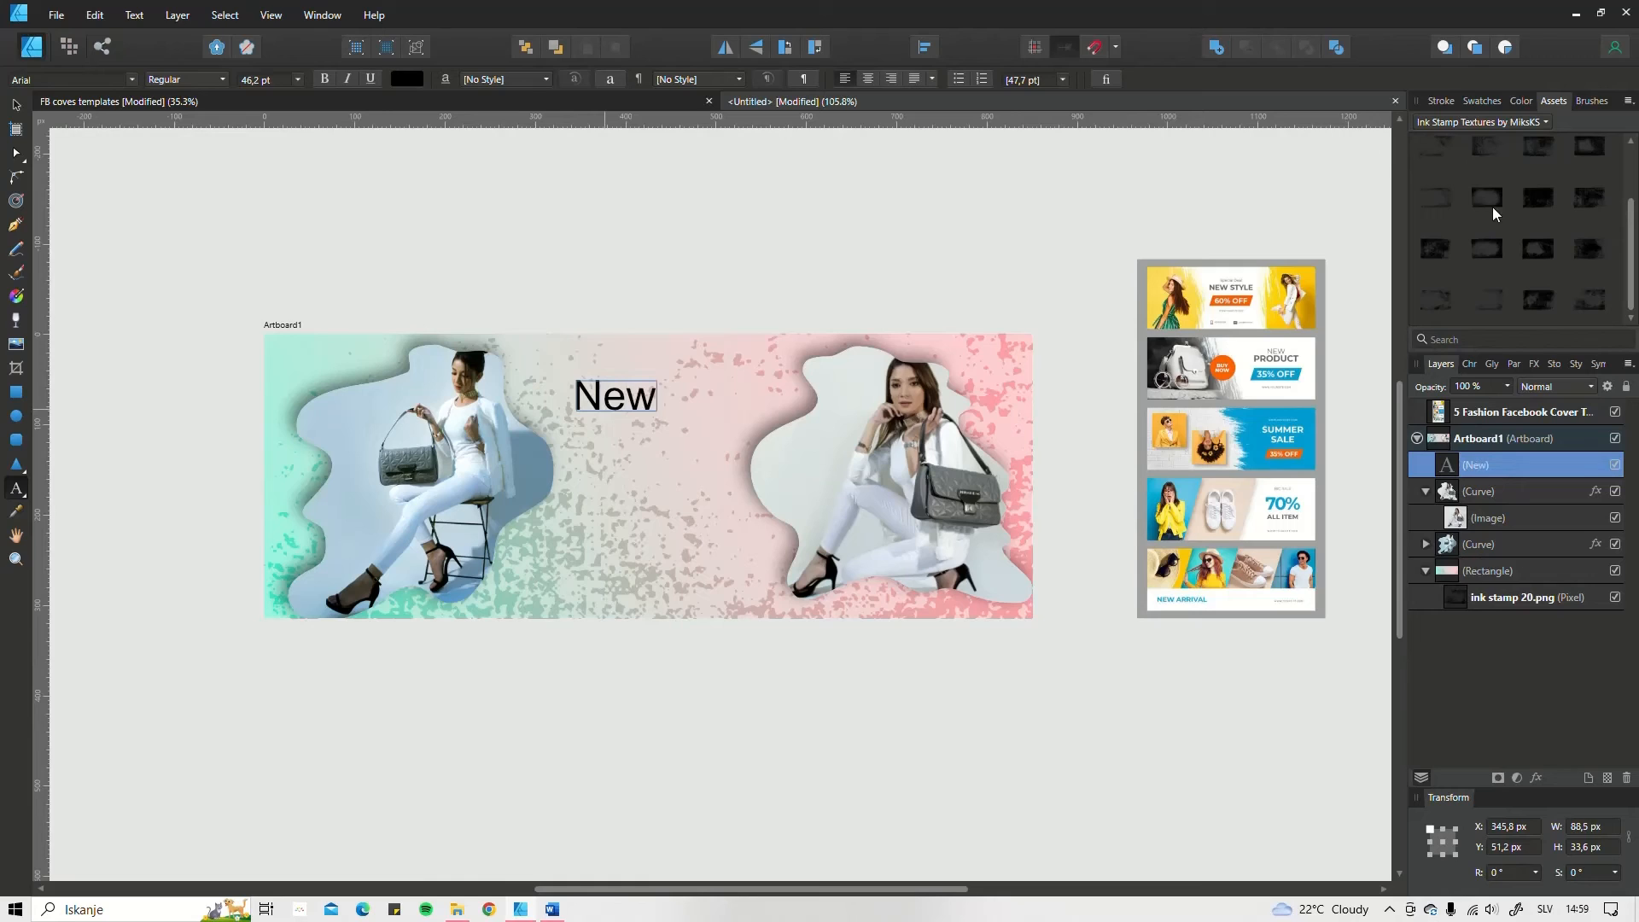
{"action": "left_click_drag", "start_coordinate": [584, 446], "coordinate": [624, 475]}
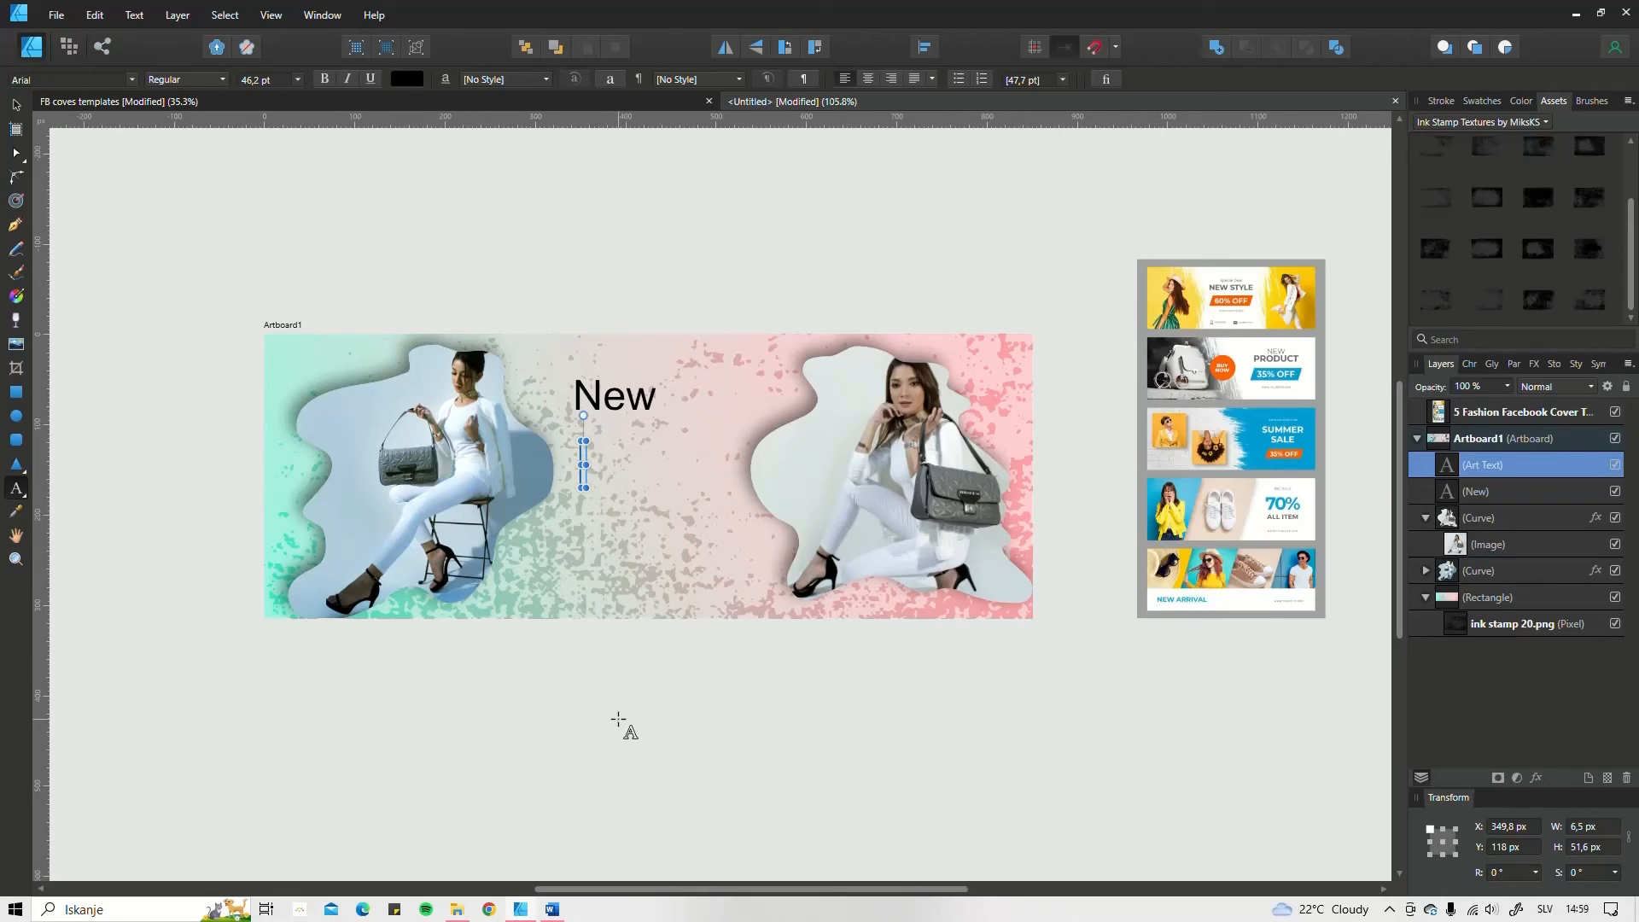
{"action": "type", "text": "P"}
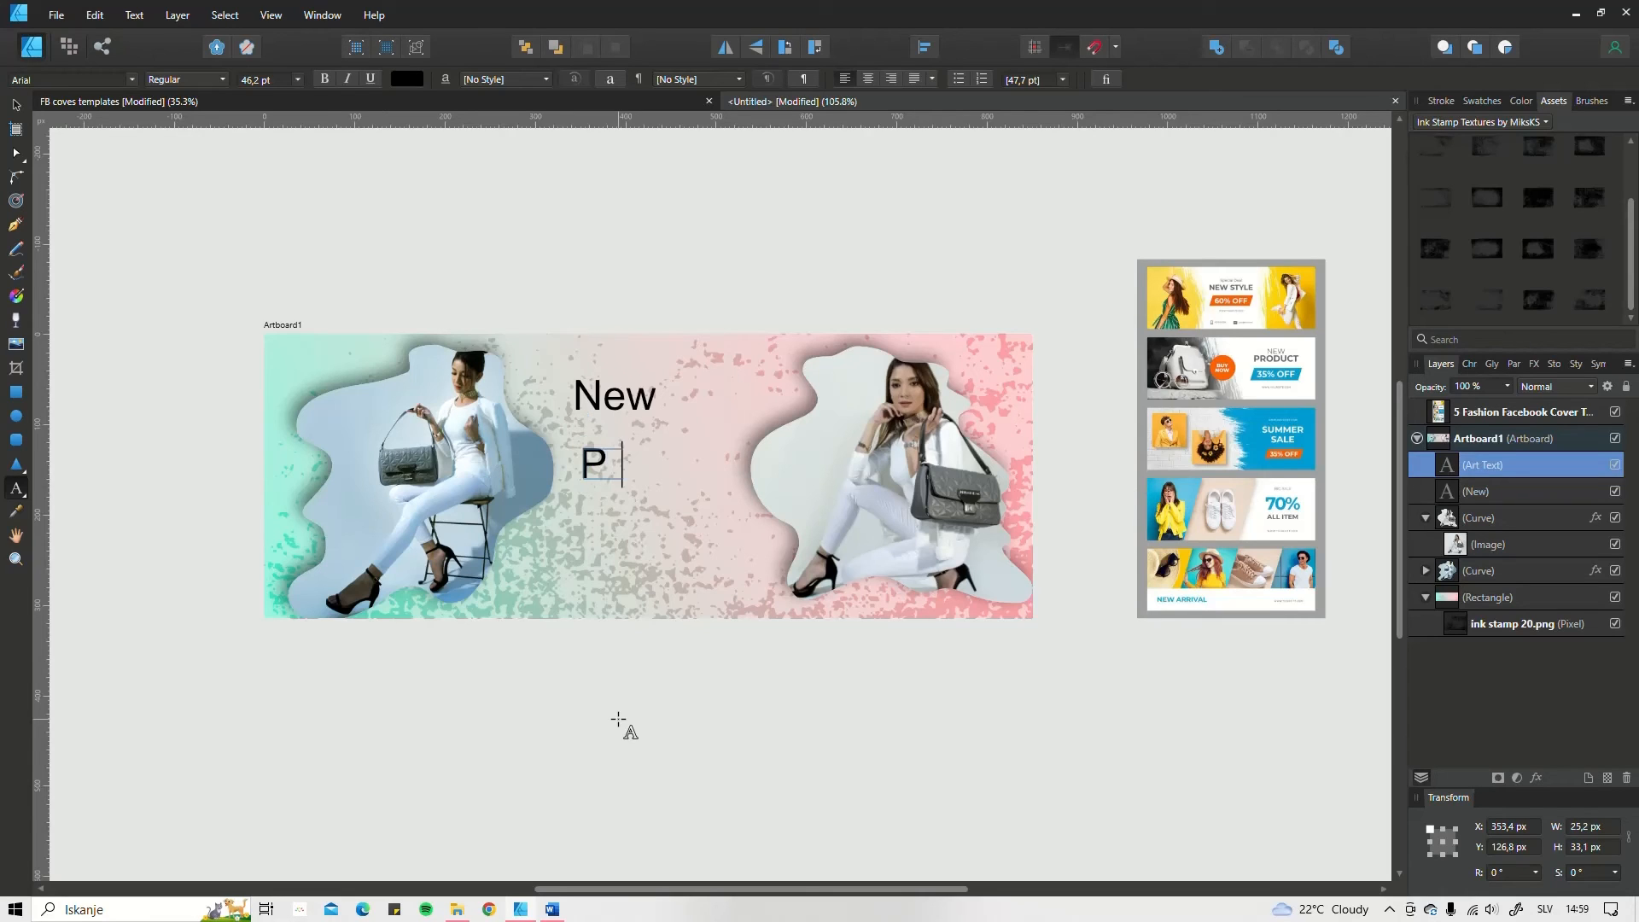
{"action": "type", "text": "roducts"}
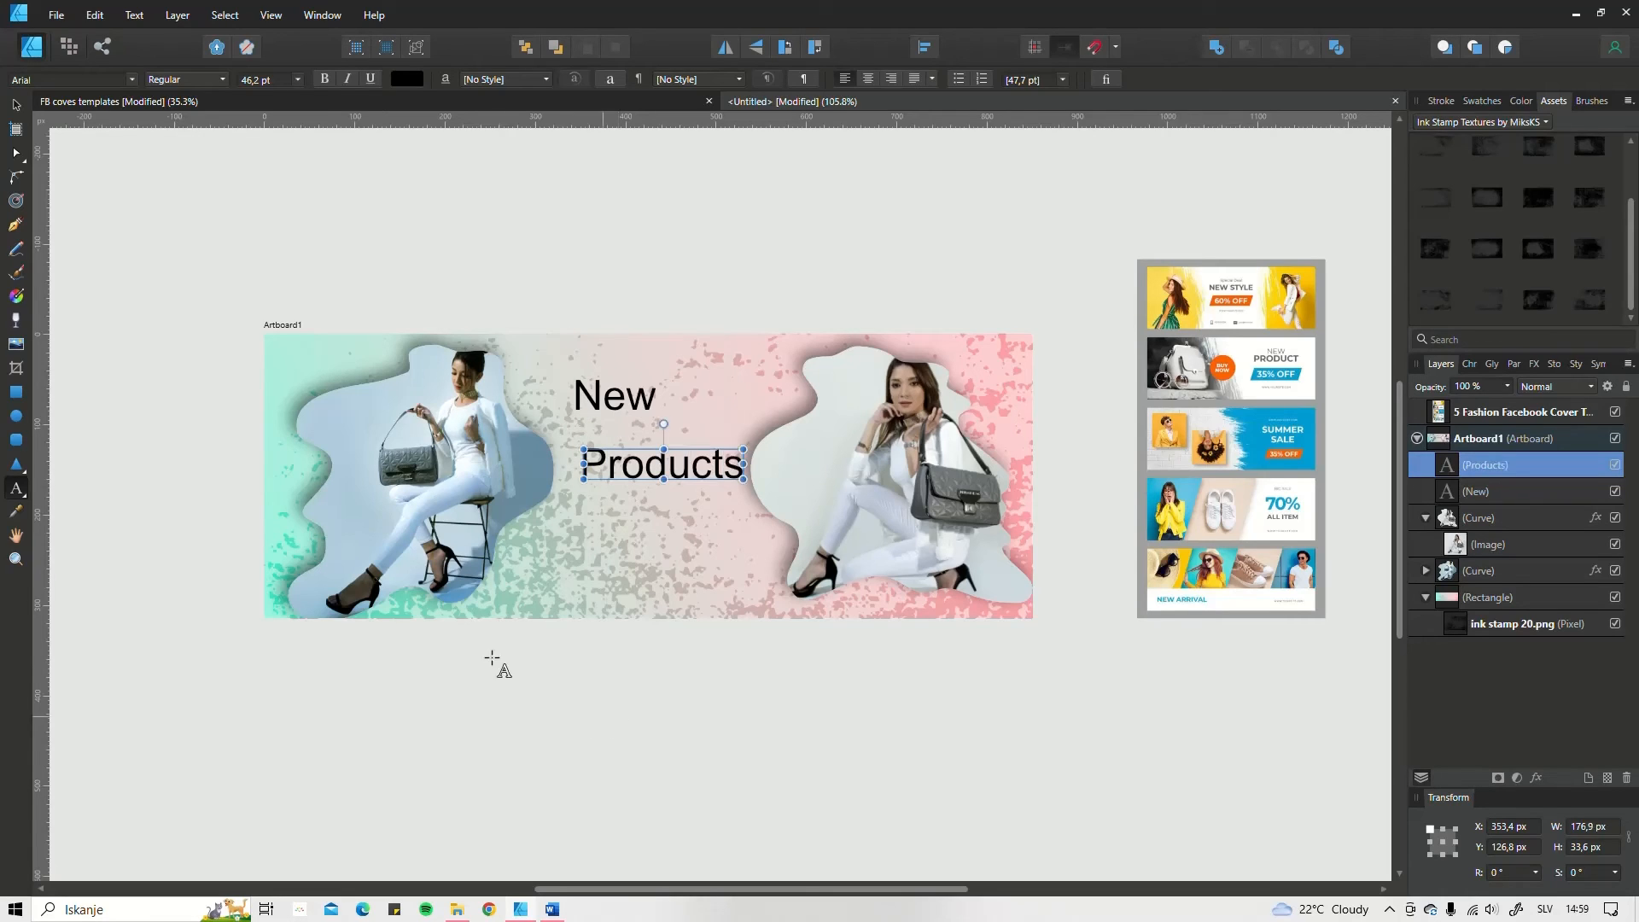
Step: Add a separate artistic text "Summer Prada" near the cover's lower edge
{"action": "left_click", "coordinate": [540, 562]}
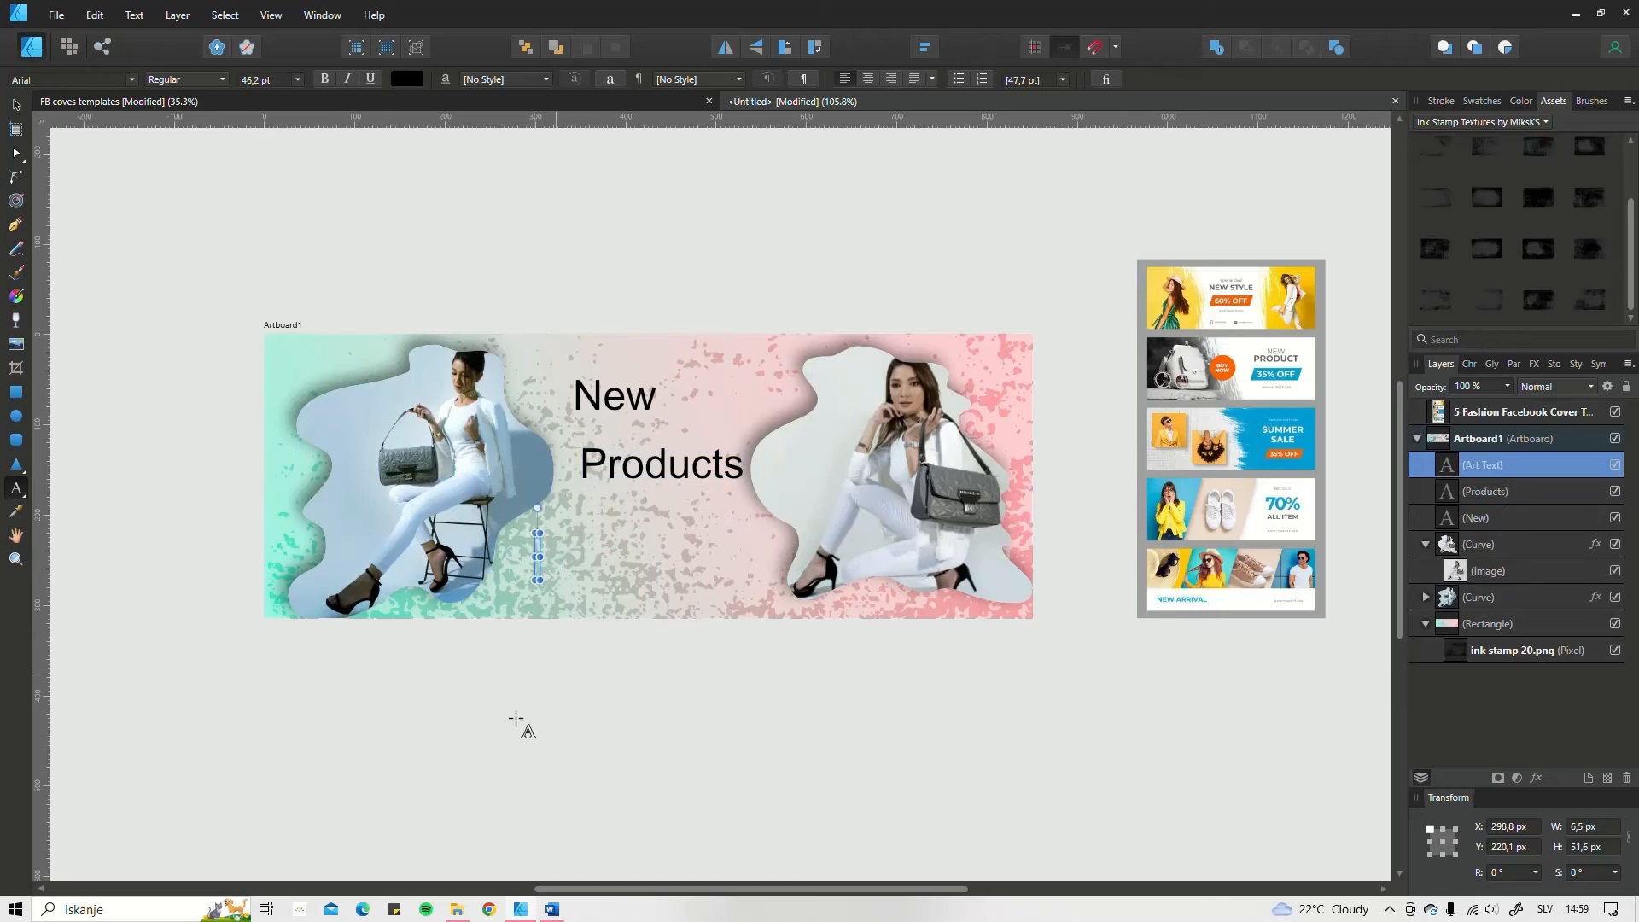
{"action": "type", "text": "Summe"}
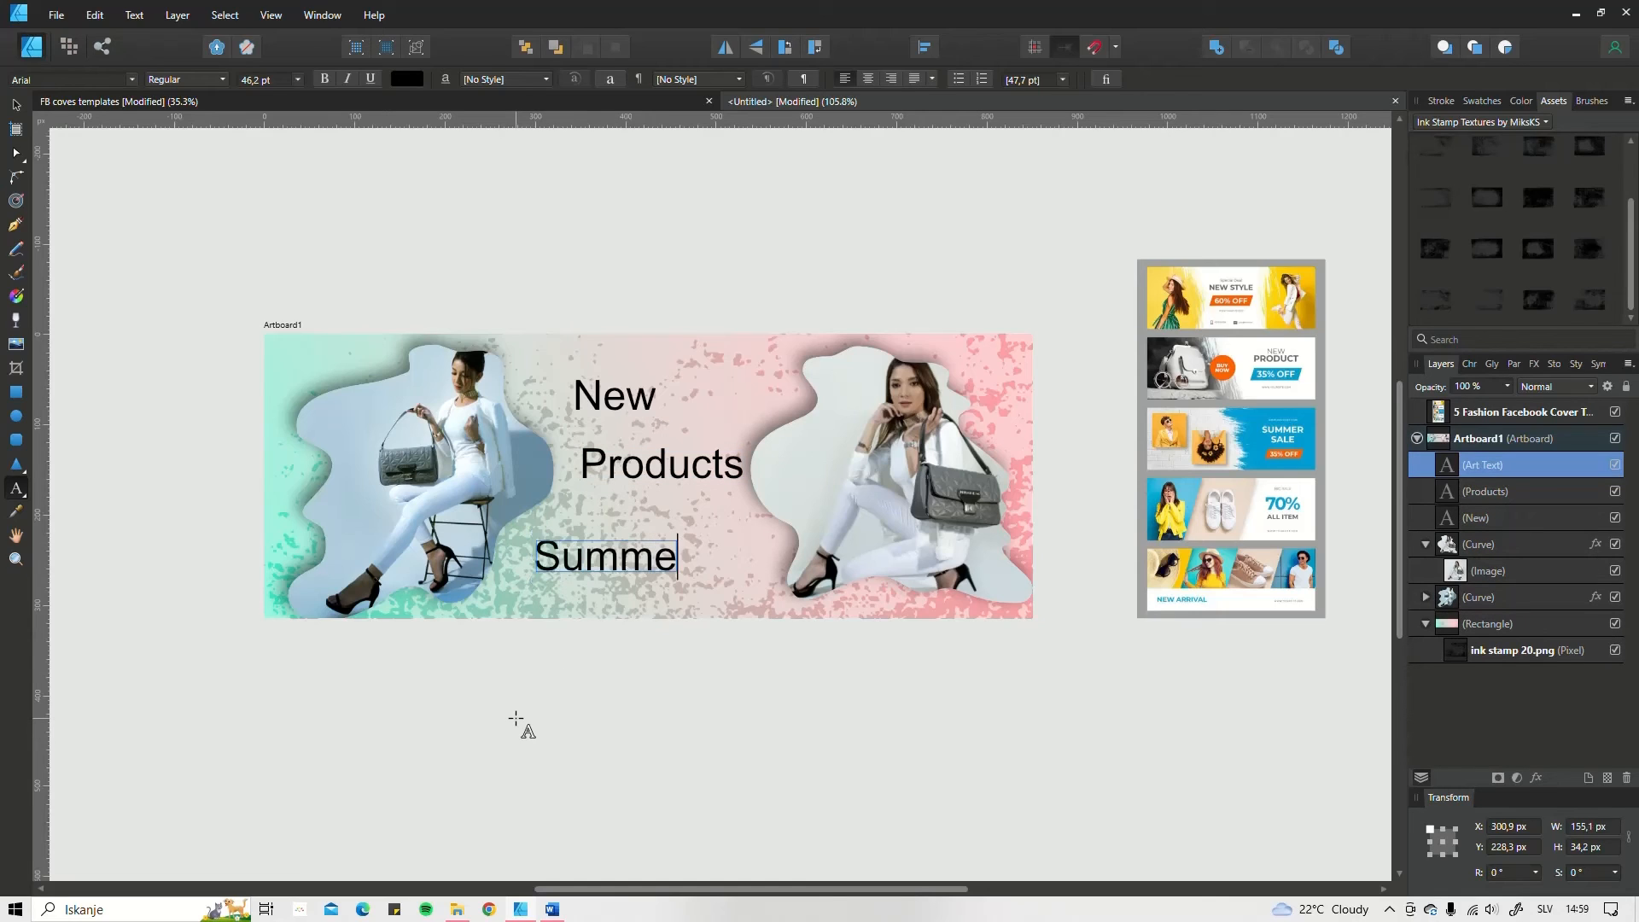
{"action": "type", "text": "r Prada"}
{"action": "key", "text": "Escape"}
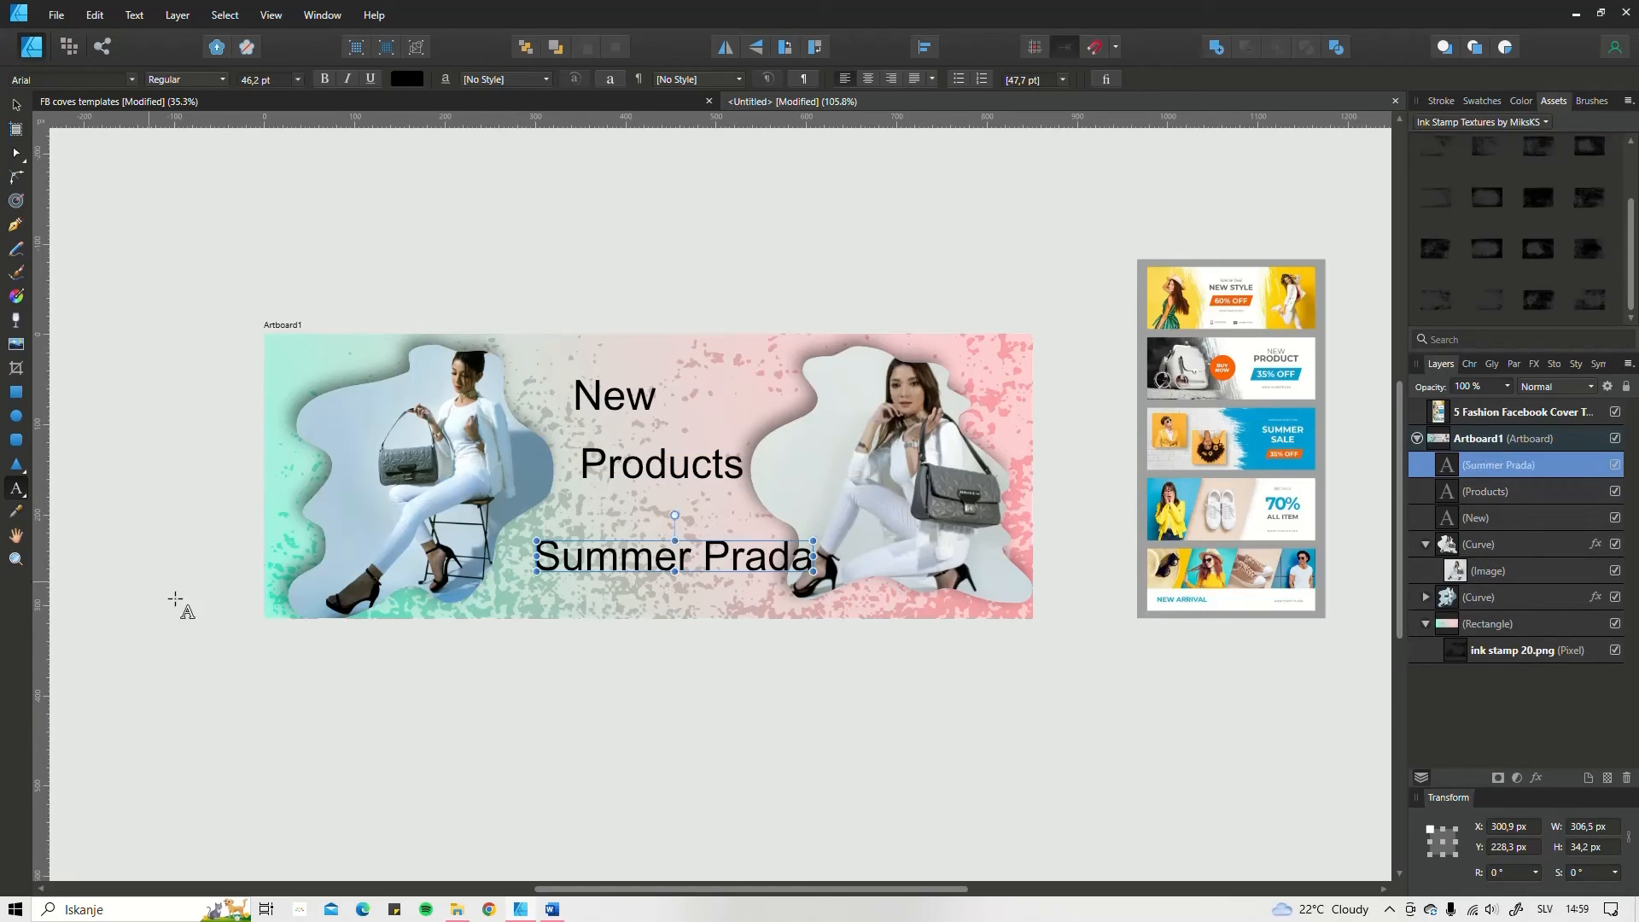
Step: Stack "New" closely above "Products", centred between the photos, and centre "Summer Prada" below them
{"action": "key", "text": "v"}
{"action": "left_click_drag", "start_coordinate": [636, 397], "coordinate": [658, 445]}
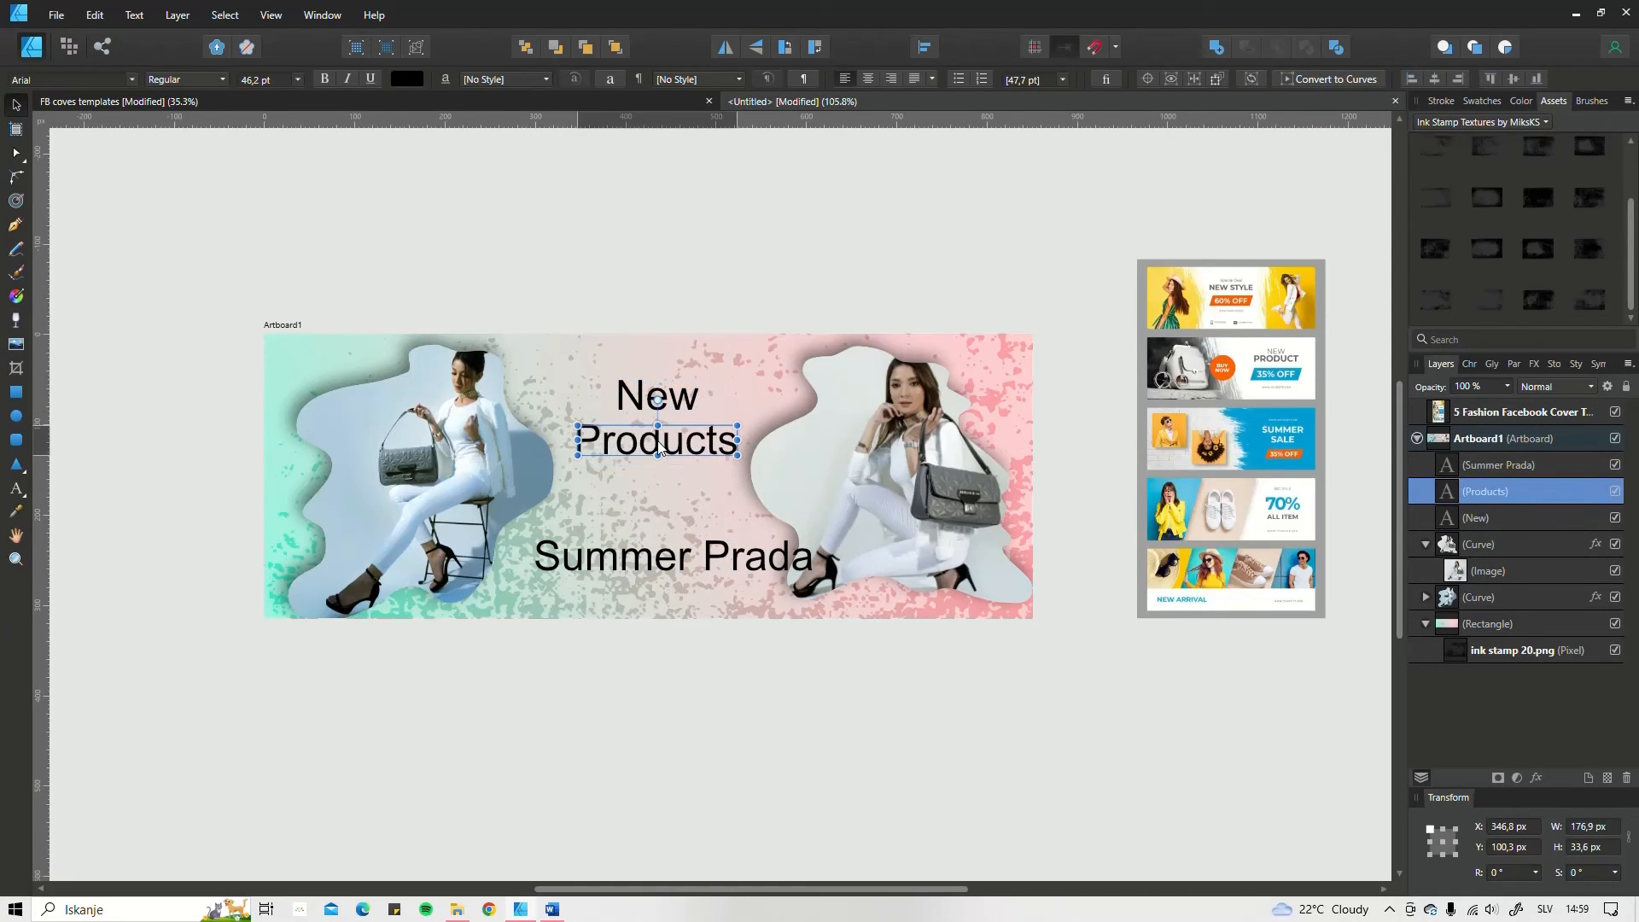
{"action": "left_click_drag", "start_coordinate": [675, 565], "coordinate": [648, 560]}
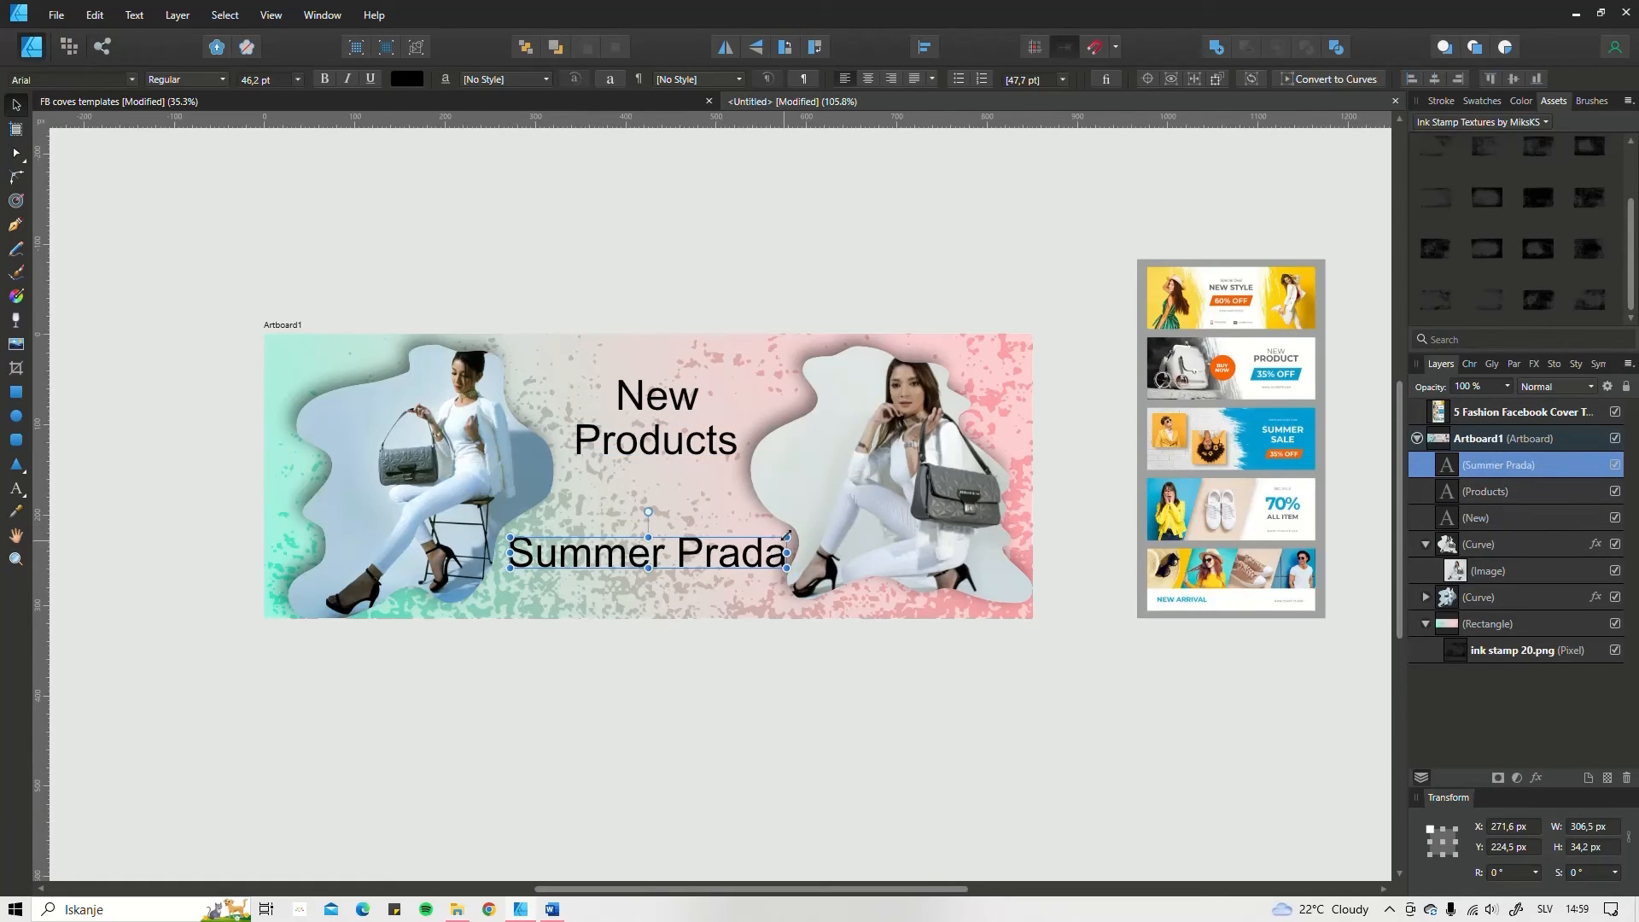
Step: Resize "Summer Prada" to taller, narrower letters, about 302.4 × 42.7 px, and place it at about X 300.9, Y 200.9 px
{"action": "mouse_move", "coordinate": [786, 535]}
{"action": "left_mouse_down"}
{"action": "mouse_move", "coordinate": [652, 539]}
{"action": "mouse_move", "coordinate": [819, 535]}
{"action": "mouse_move", "coordinate": [683, 546]}
{"action": "mouse_move", "coordinate": [779, 538]}
{"action": "left_mouse_up"}
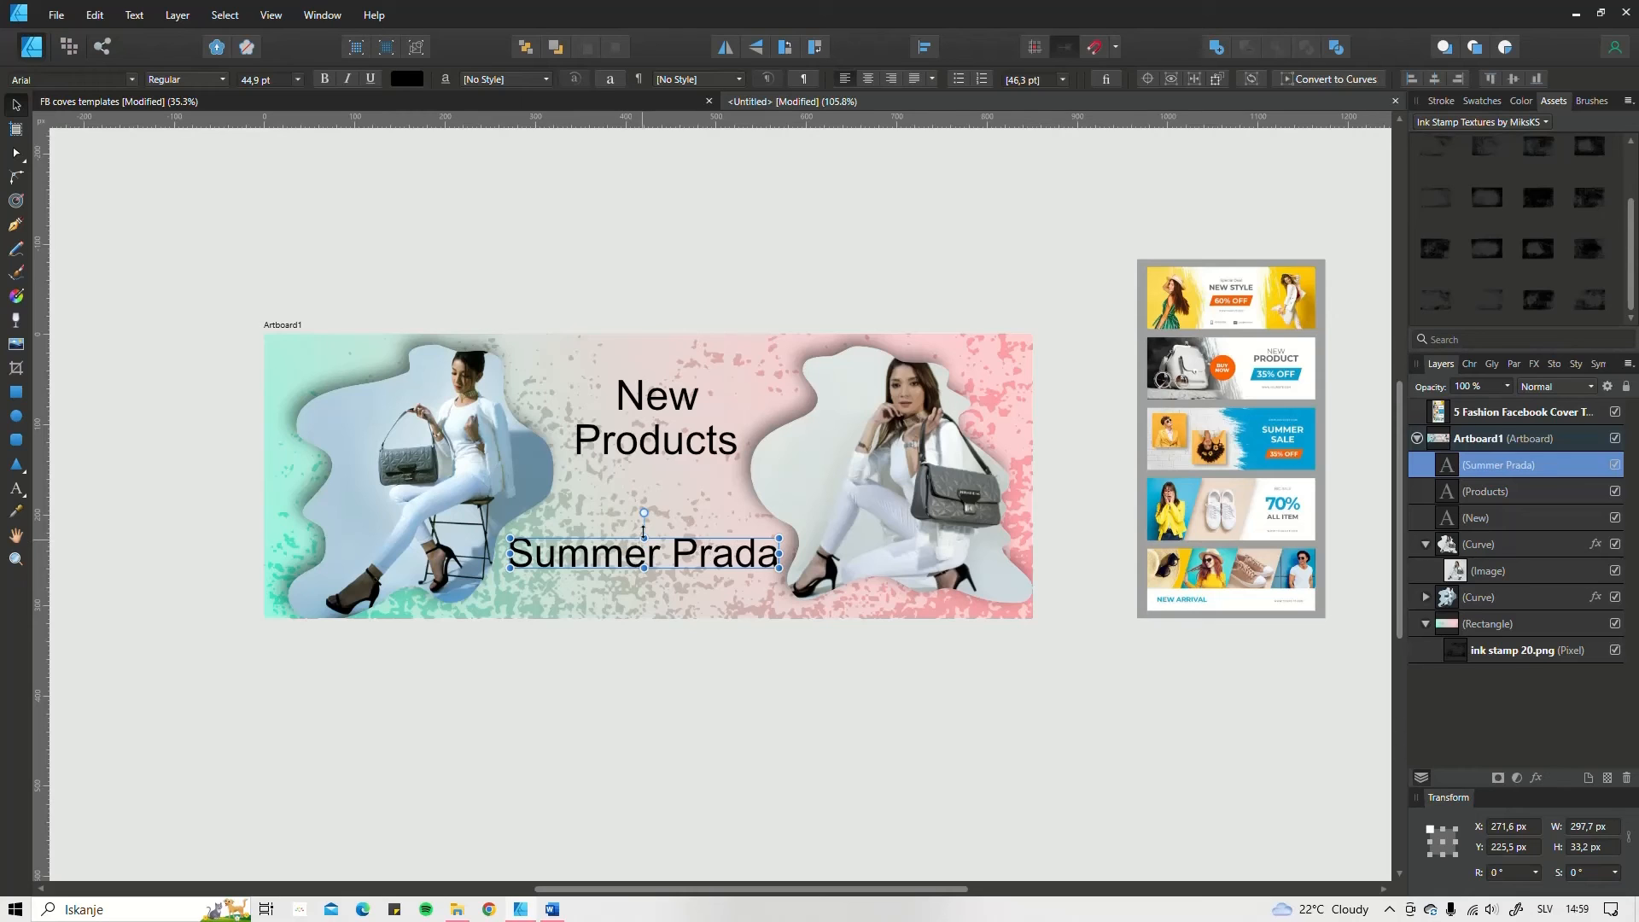
{"action": "mouse_move", "coordinate": [644, 531]}
{"action": "left_mouse_down"}
{"action": "mouse_move", "coordinate": [644, 485]}
{"action": "mouse_move", "coordinate": [644, 530]}
{"action": "left_mouse_up"}
{"action": "left_click_drag", "start_coordinate": [779, 550], "coordinate": [741, 541]}
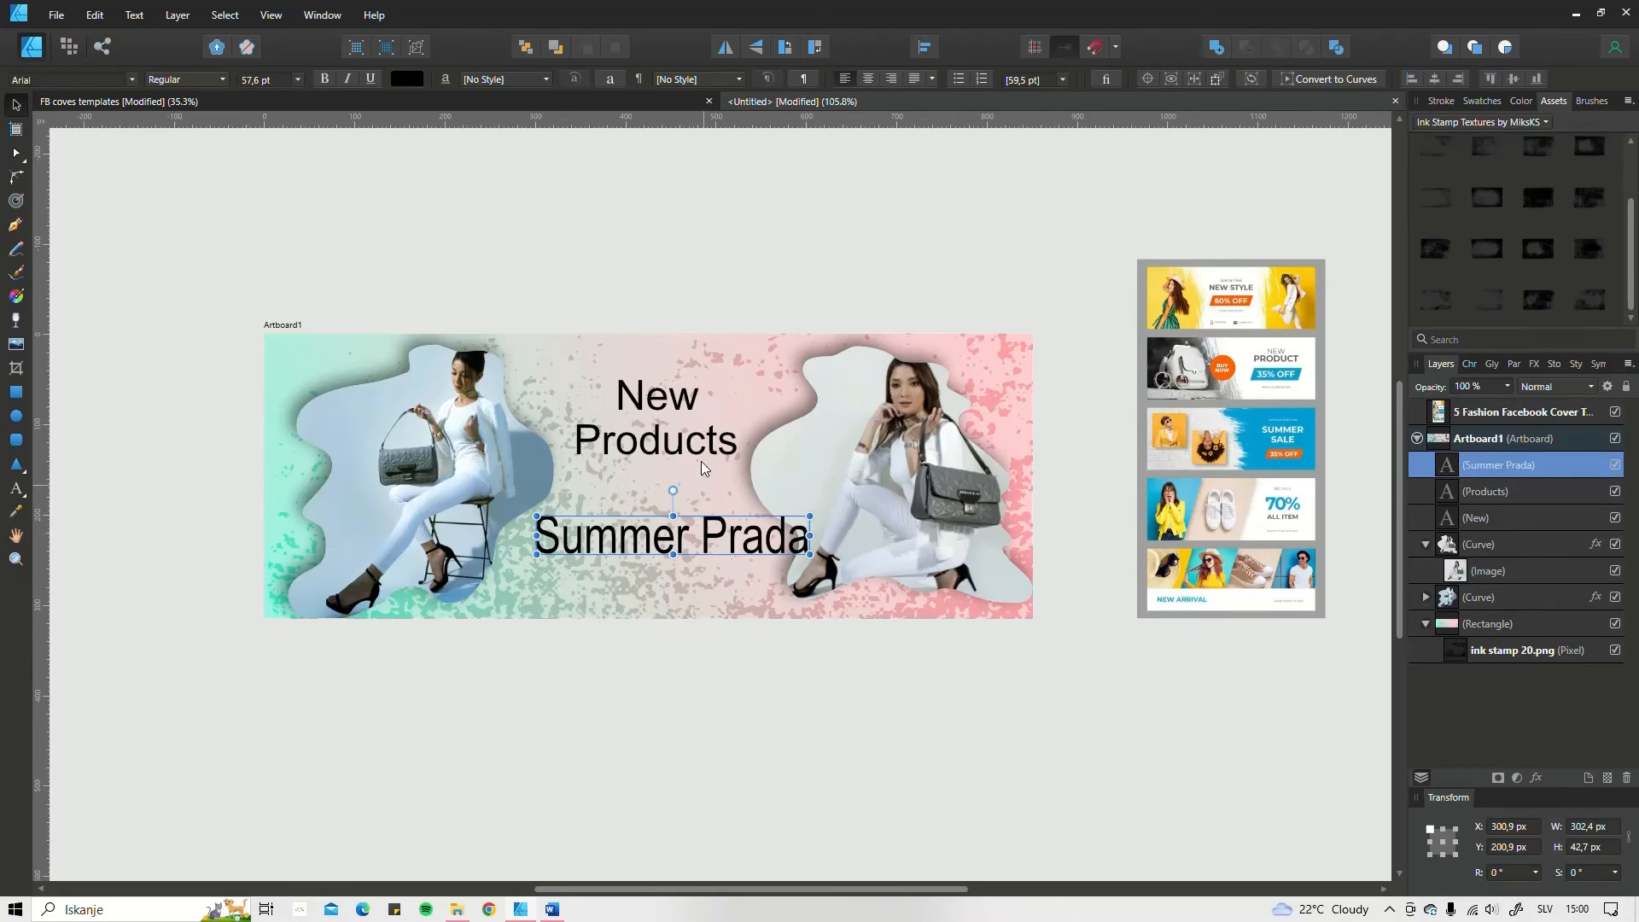
Step: Set the font of both the "New" and "Products" texts to Limelight
{"action": "left_click", "coordinate": [683, 399]}
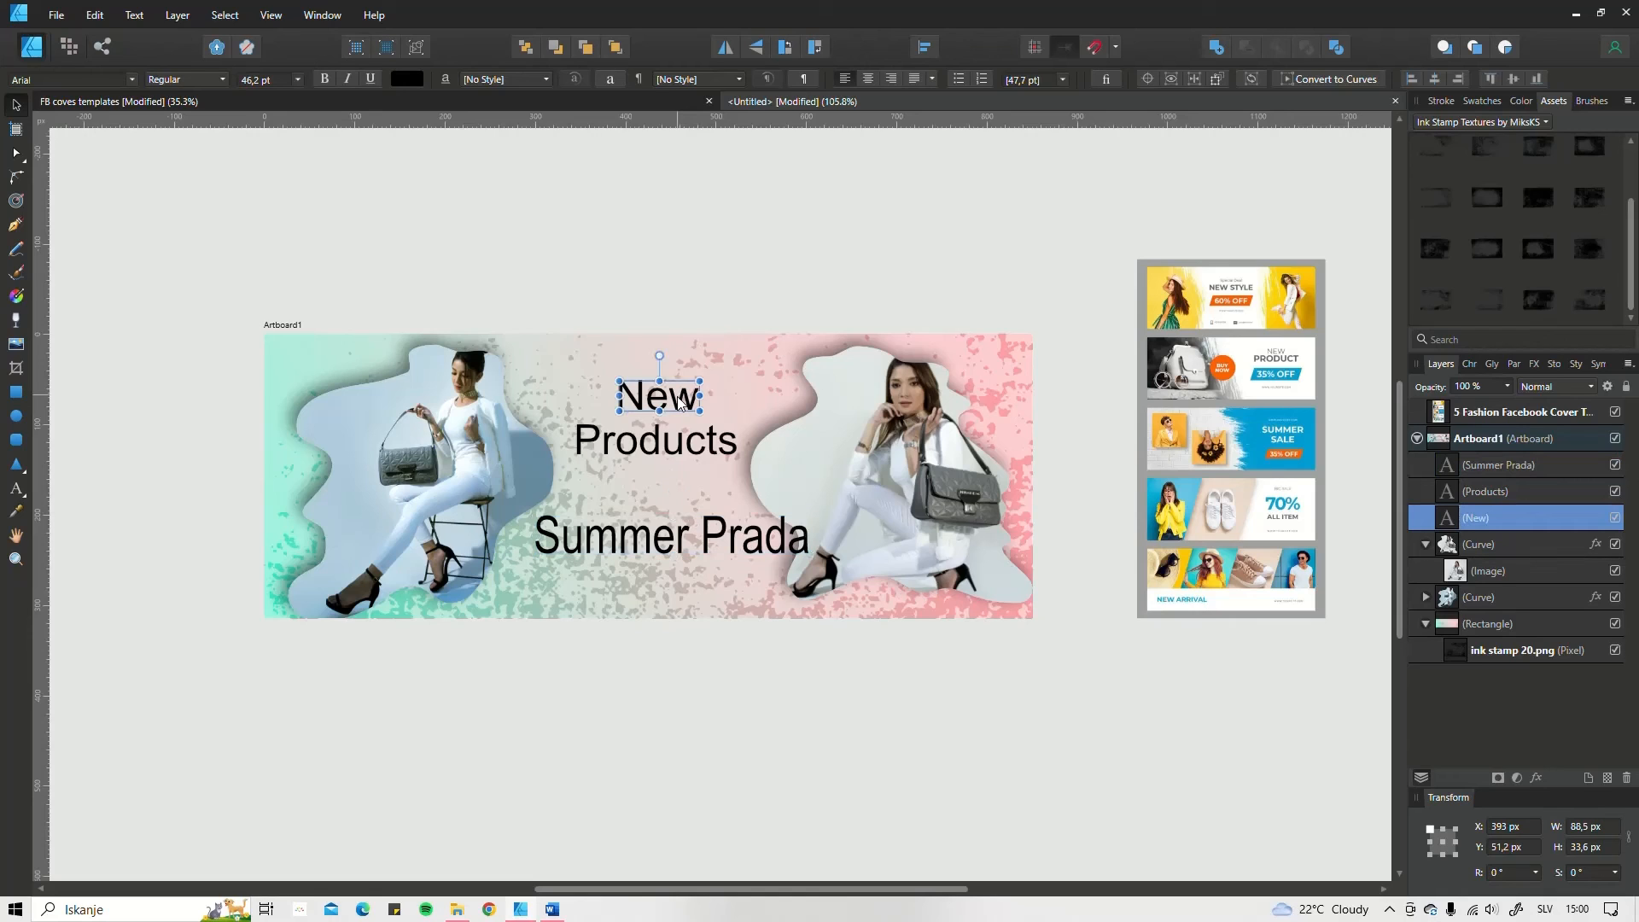
{"action": "left_click", "coordinate": [680, 449], "text": "shift"}
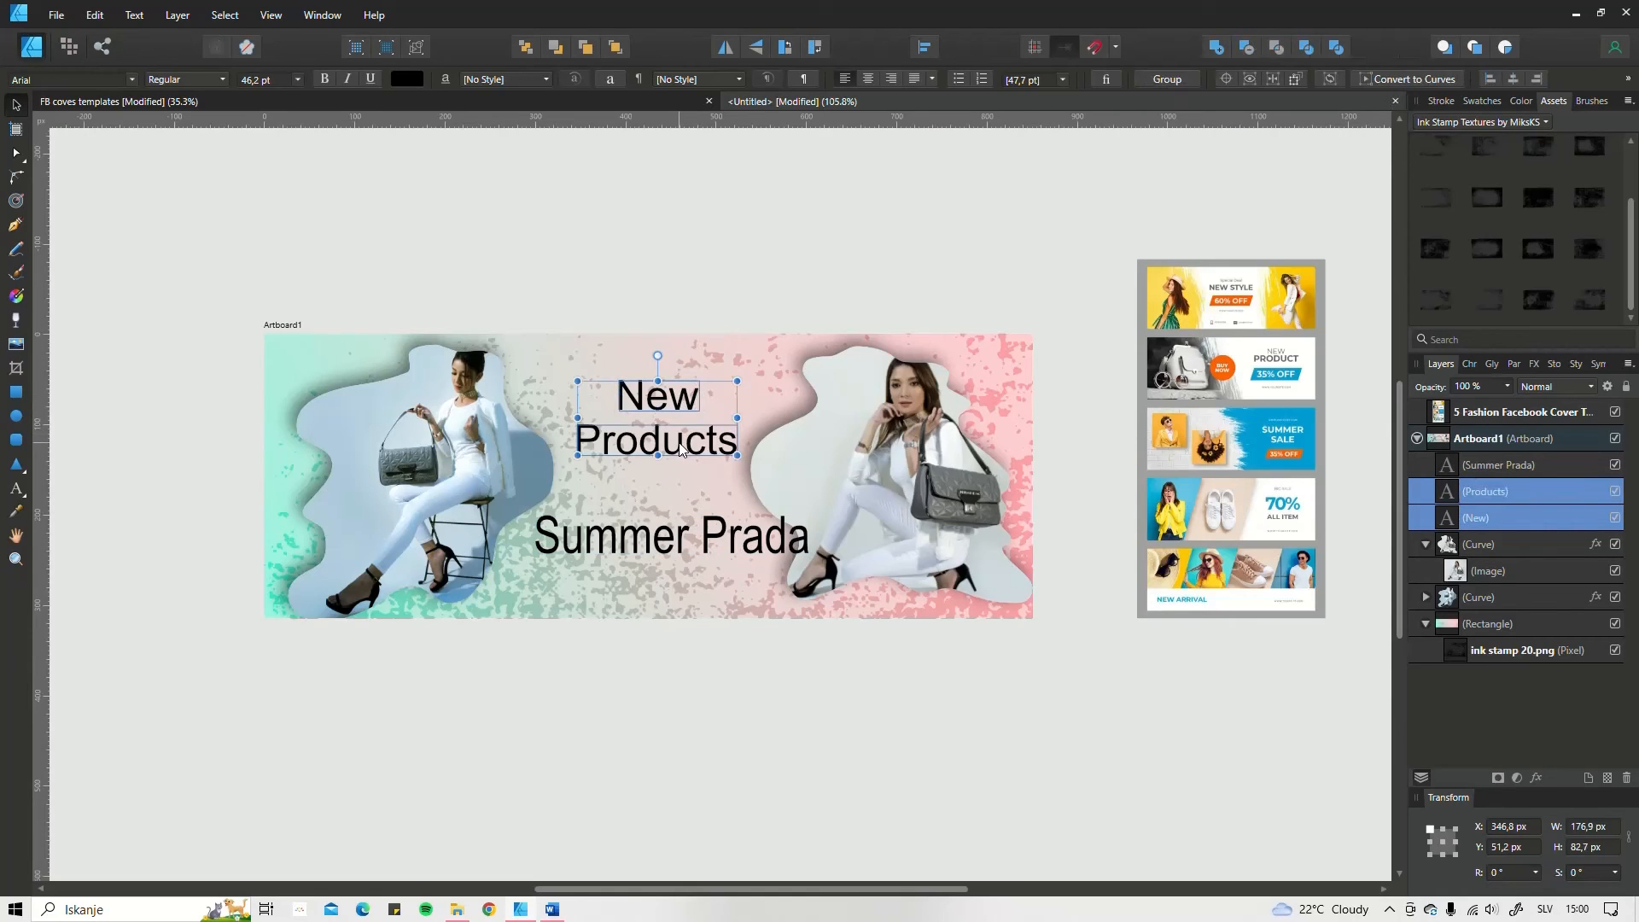
{"action": "left_click", "coordinate": [1471, 364]}
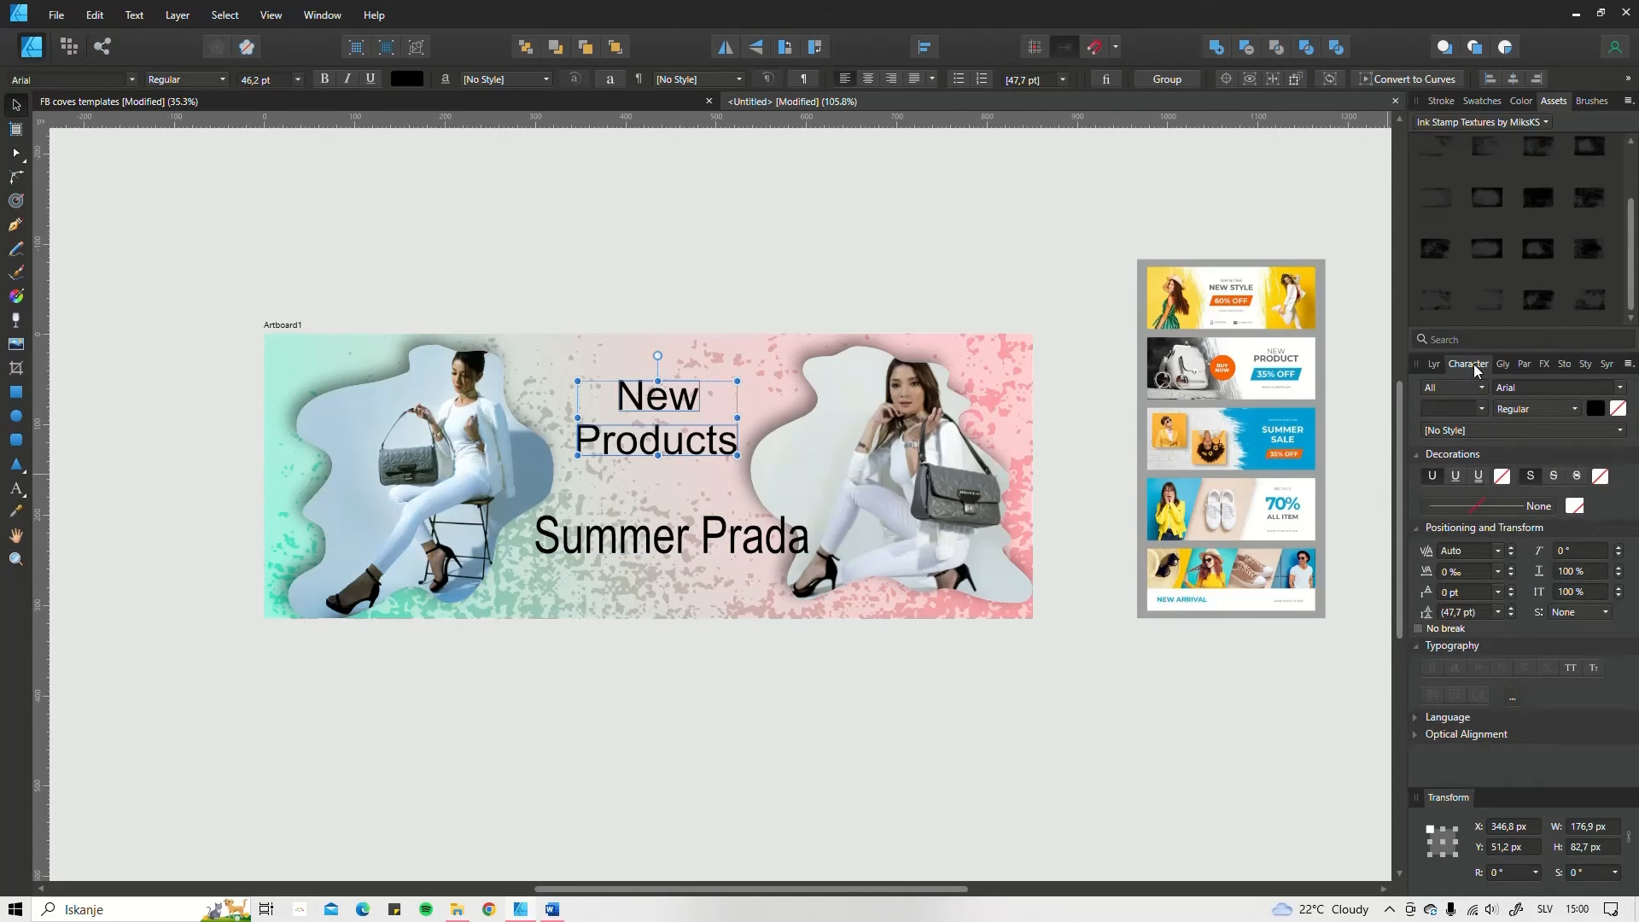
{"action": "left_click", "coordinate": [1544, 382]}
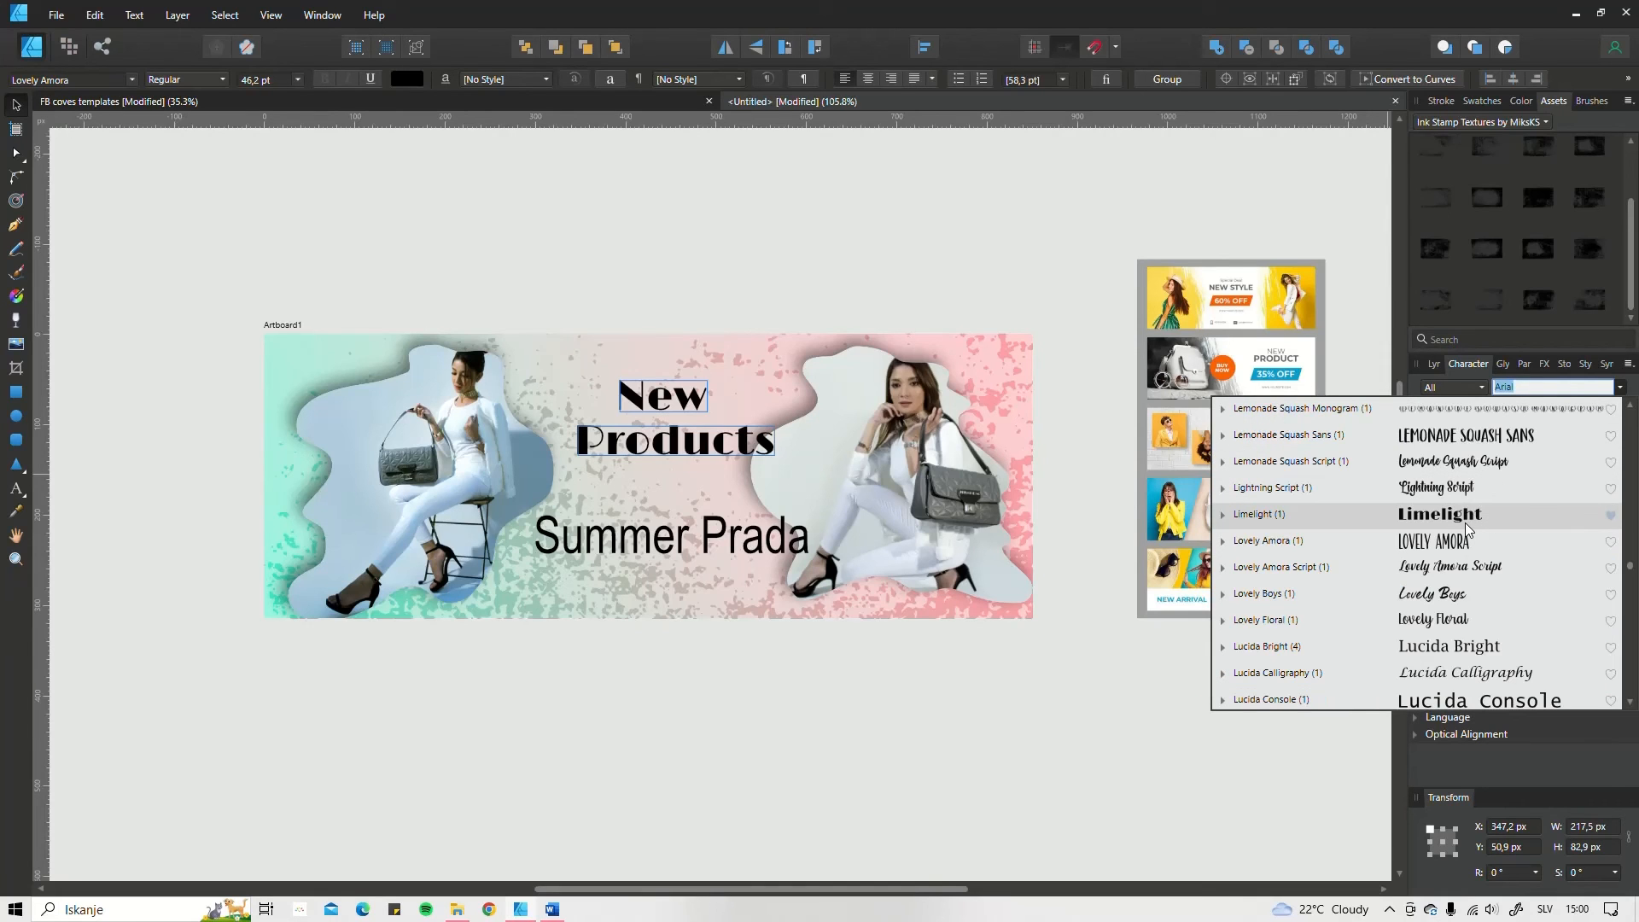
{"action": "left_click", "coordinate": [1467, 522]}
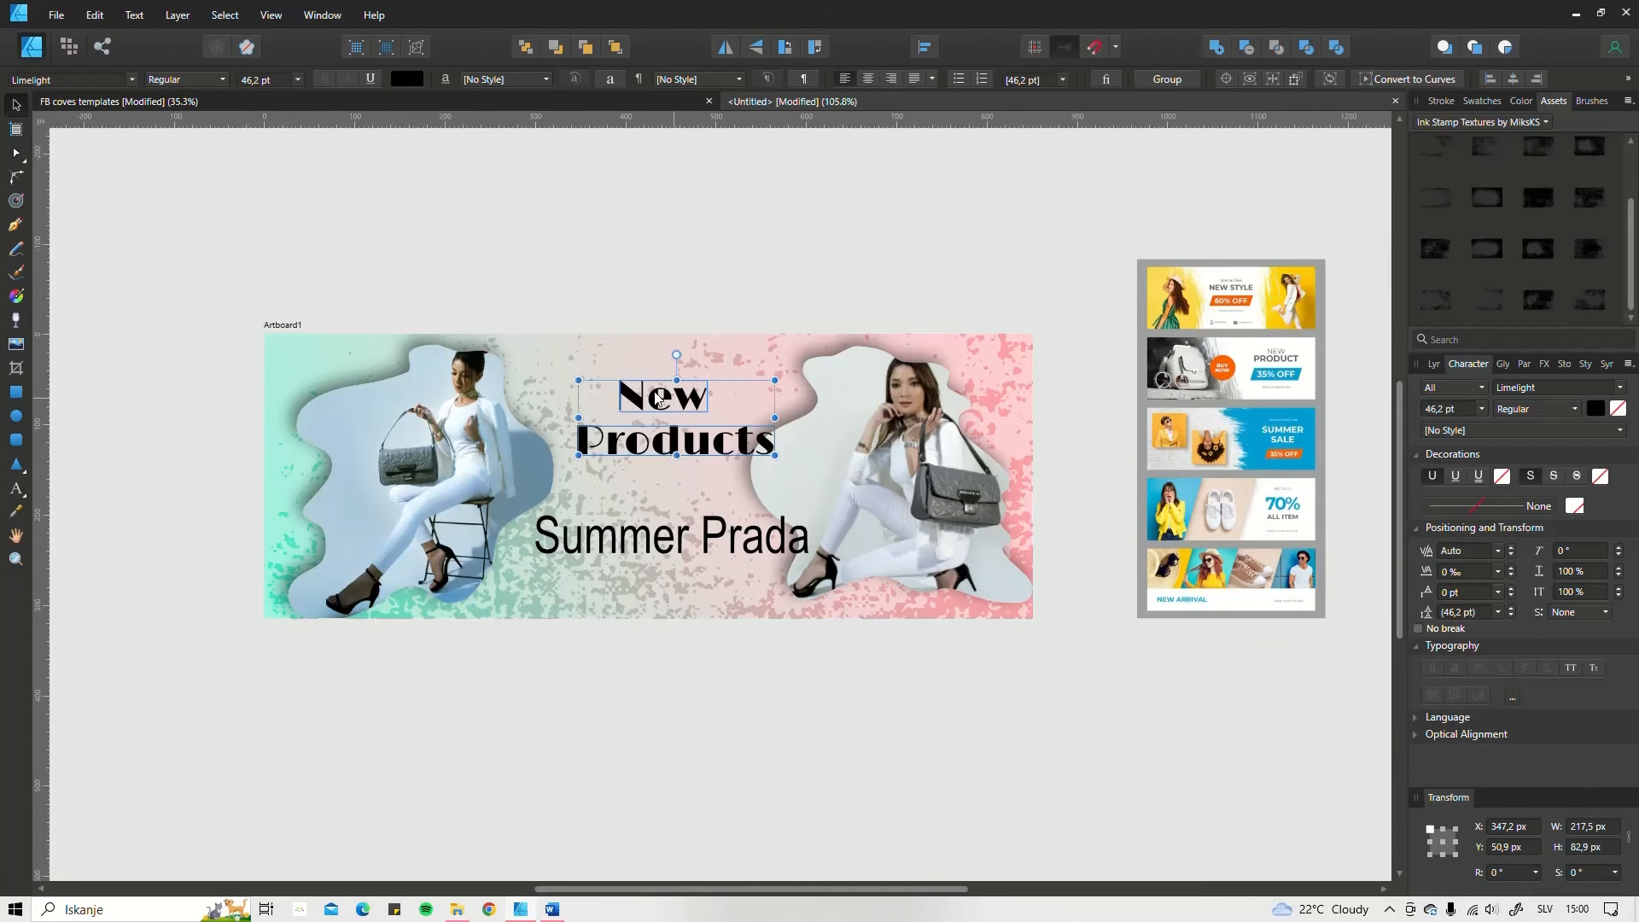
Step: Narrow the stacked "New" and "Products" texts to about 181.5 × 85.8 px and place them at about X 343.4, Y 49 px
{"action": "mouse_move", "coordinate": [675, 402]}
{"action": "left_mouse_down"}
{"action": "mouse_move", "coordinate": [642, 395]}
{"action": "mouse_move", "coordinate": [662, 392]}
{"action": "left_mouse_up"}
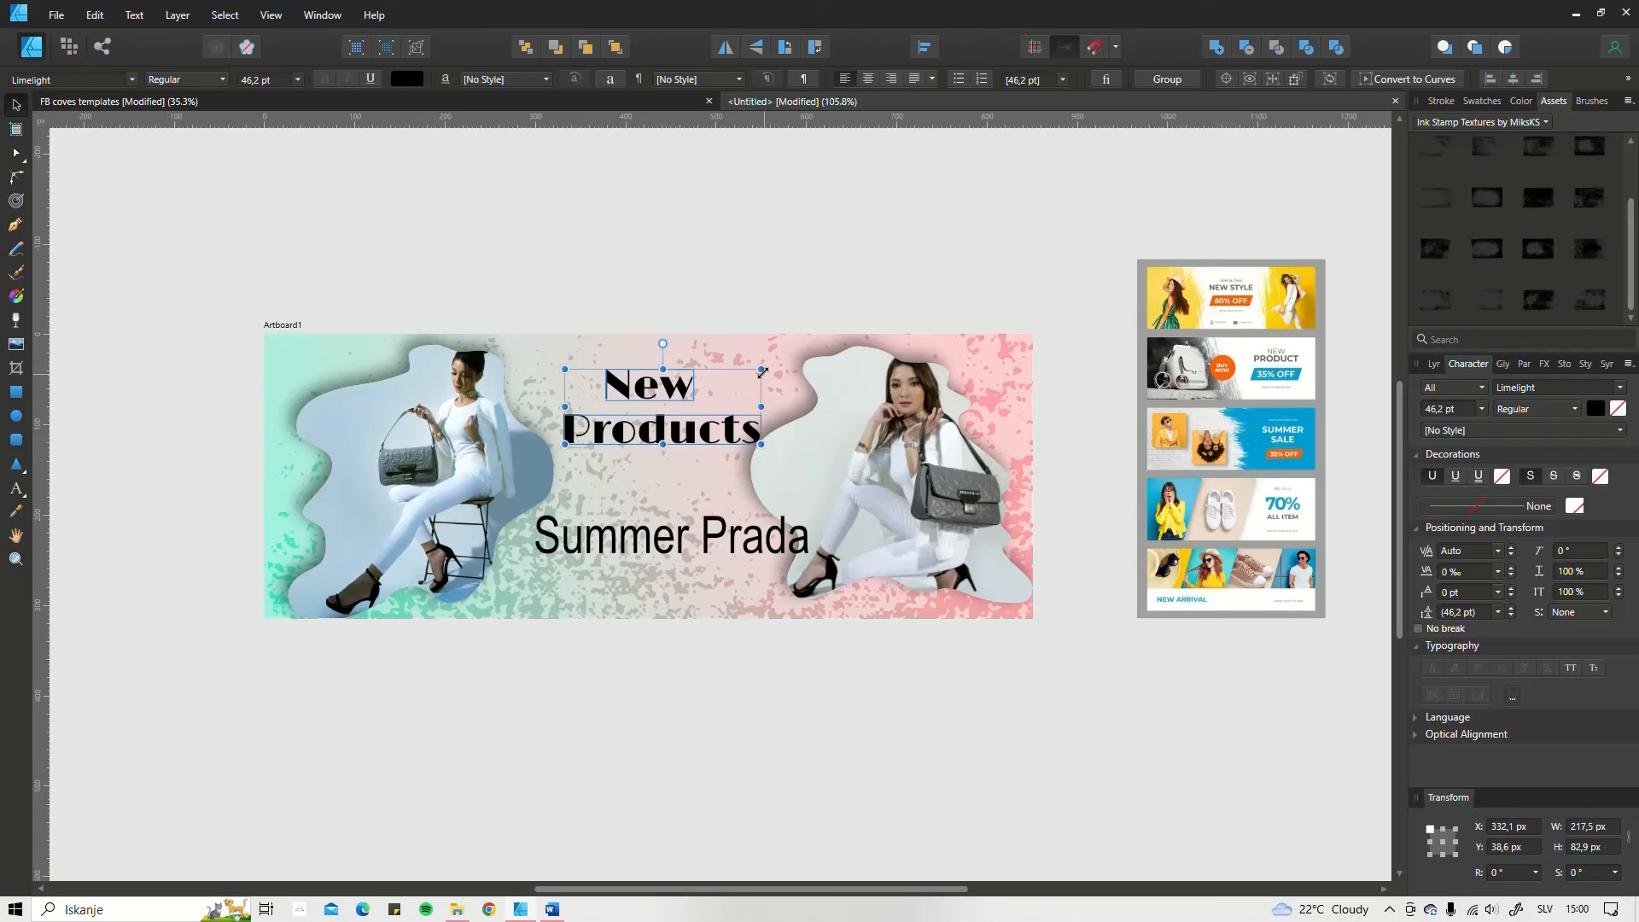
{"action": "left_click_drag", "start_coordinate": [761, 371], "coordinate": [721, 377]}
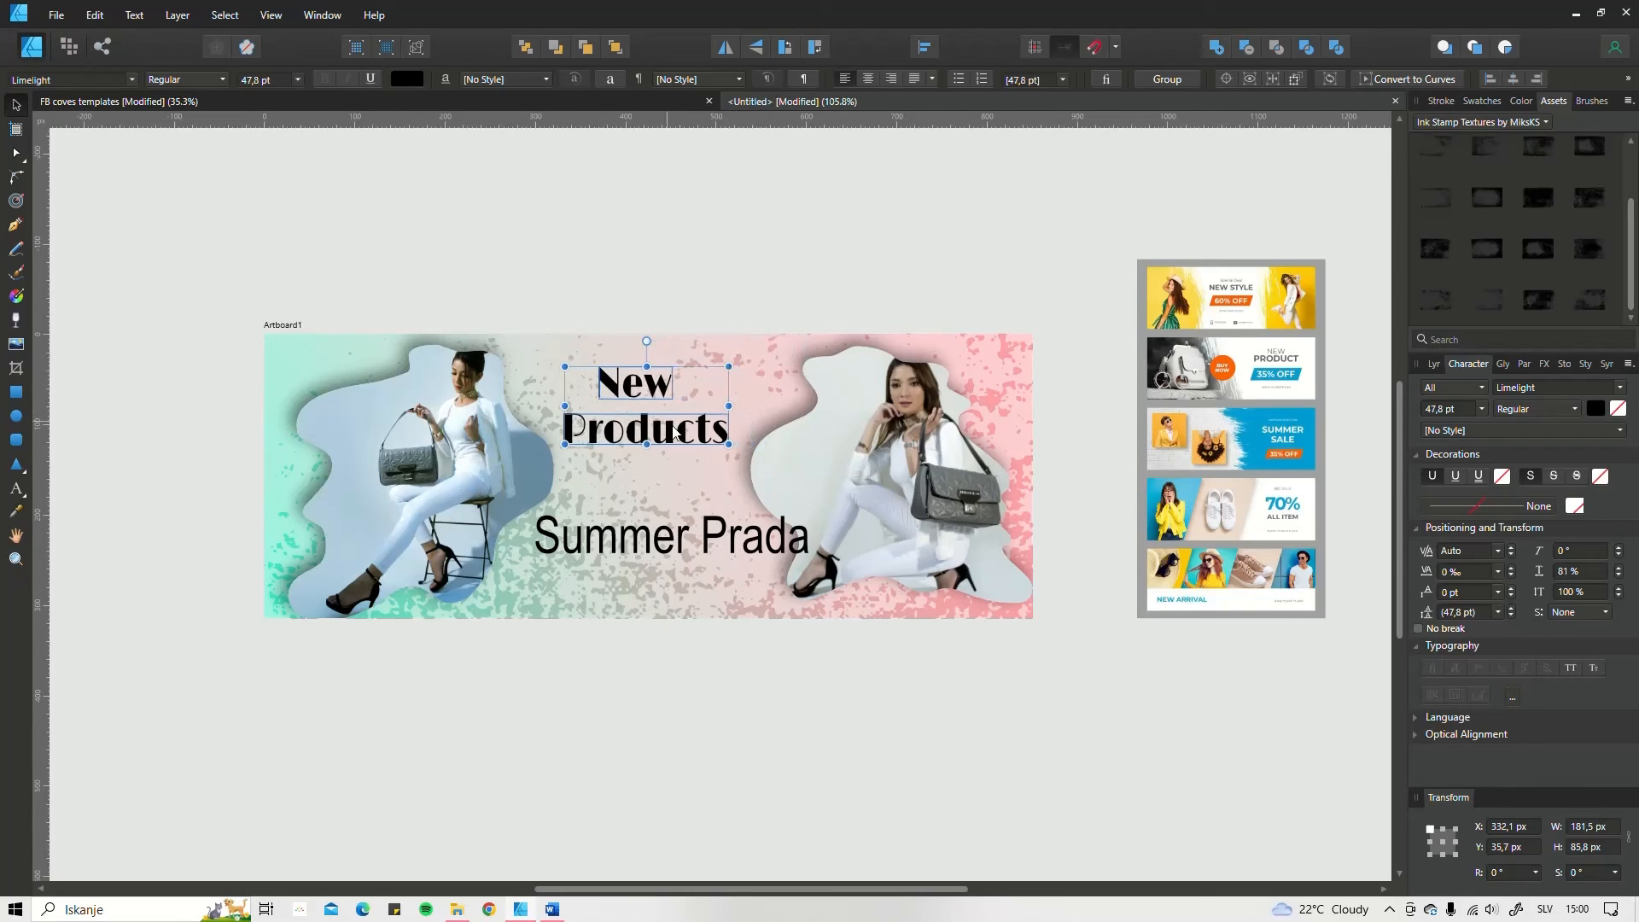
{"action": "left_click_drag", "start_coordinate": [675, 433], "coordinate": [685, 445]}
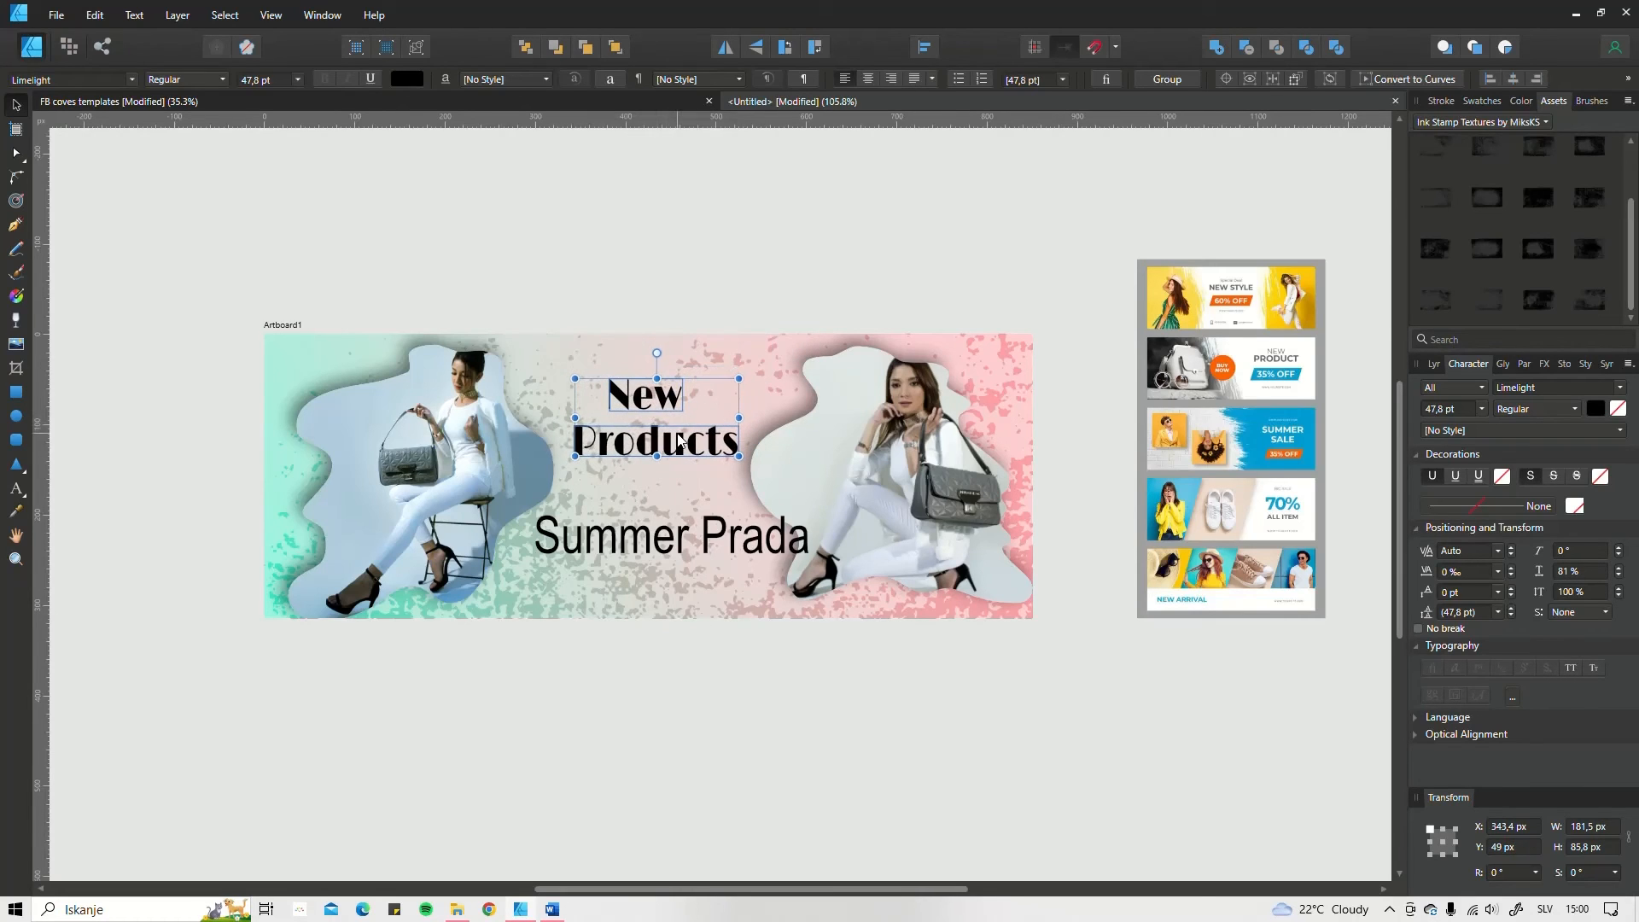
Step: Move "Summer Prada" down and shrink it to about 268 × 37.8 px, at about X 277.2, Y 220.9 px
{"action": "left_click", "coordinate": [652, 544]}
{"action": "left_click_drag", "start_coordinate": [668, 536], "coordinate": [647, 548]}
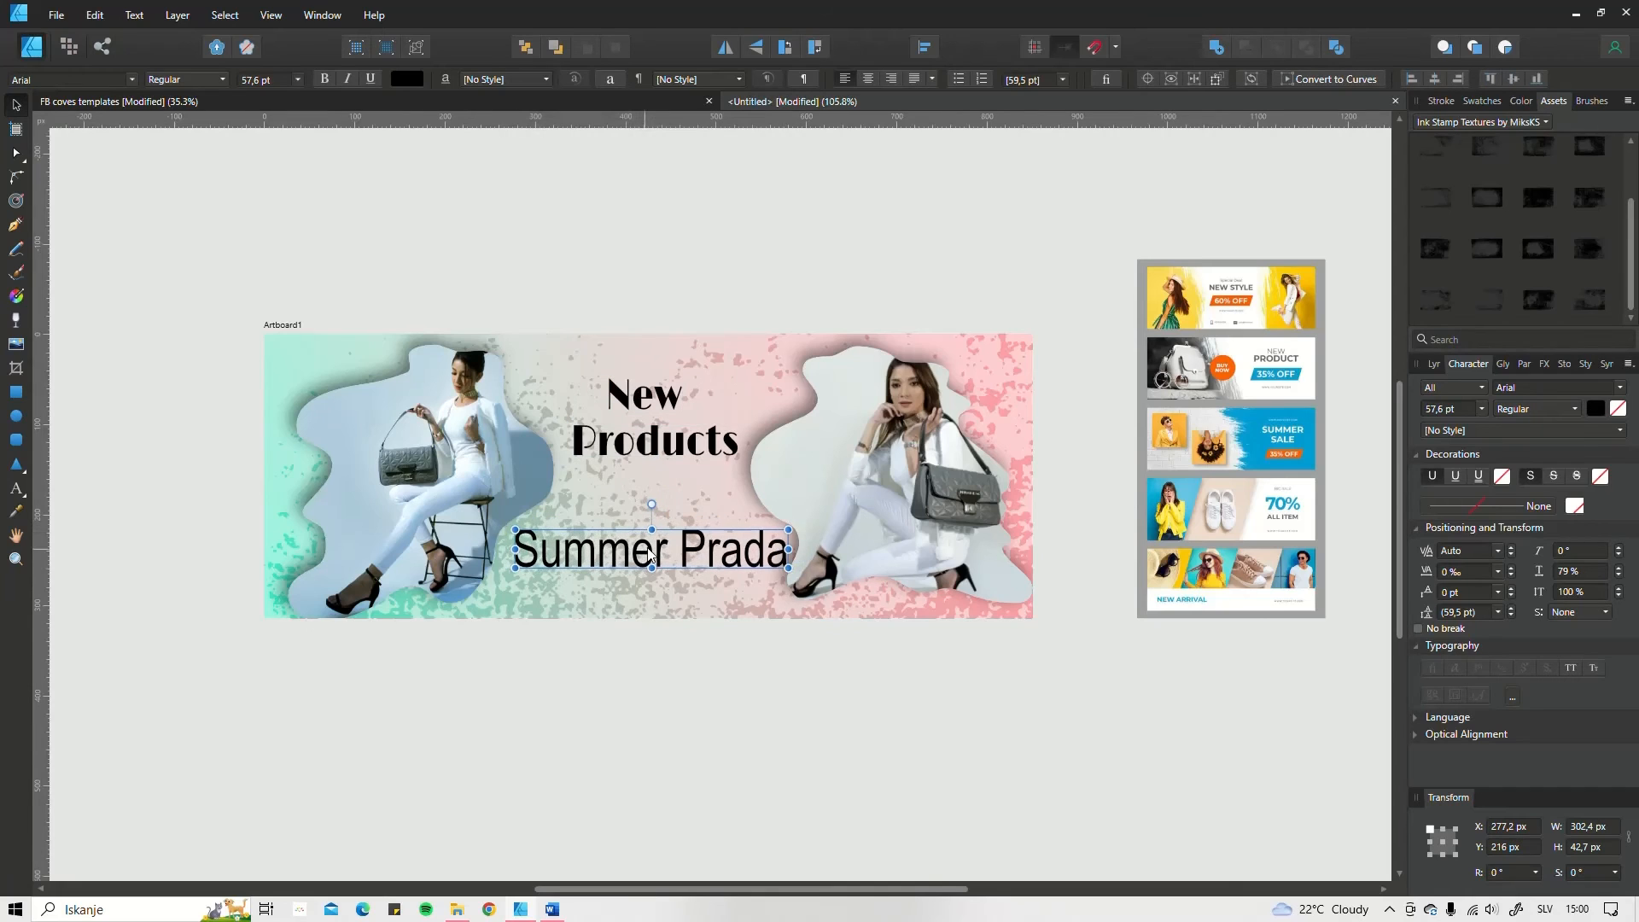
{"action": "left_click_drag", "start_coordinate": [786, 531], "coordinate": [758, 536]}
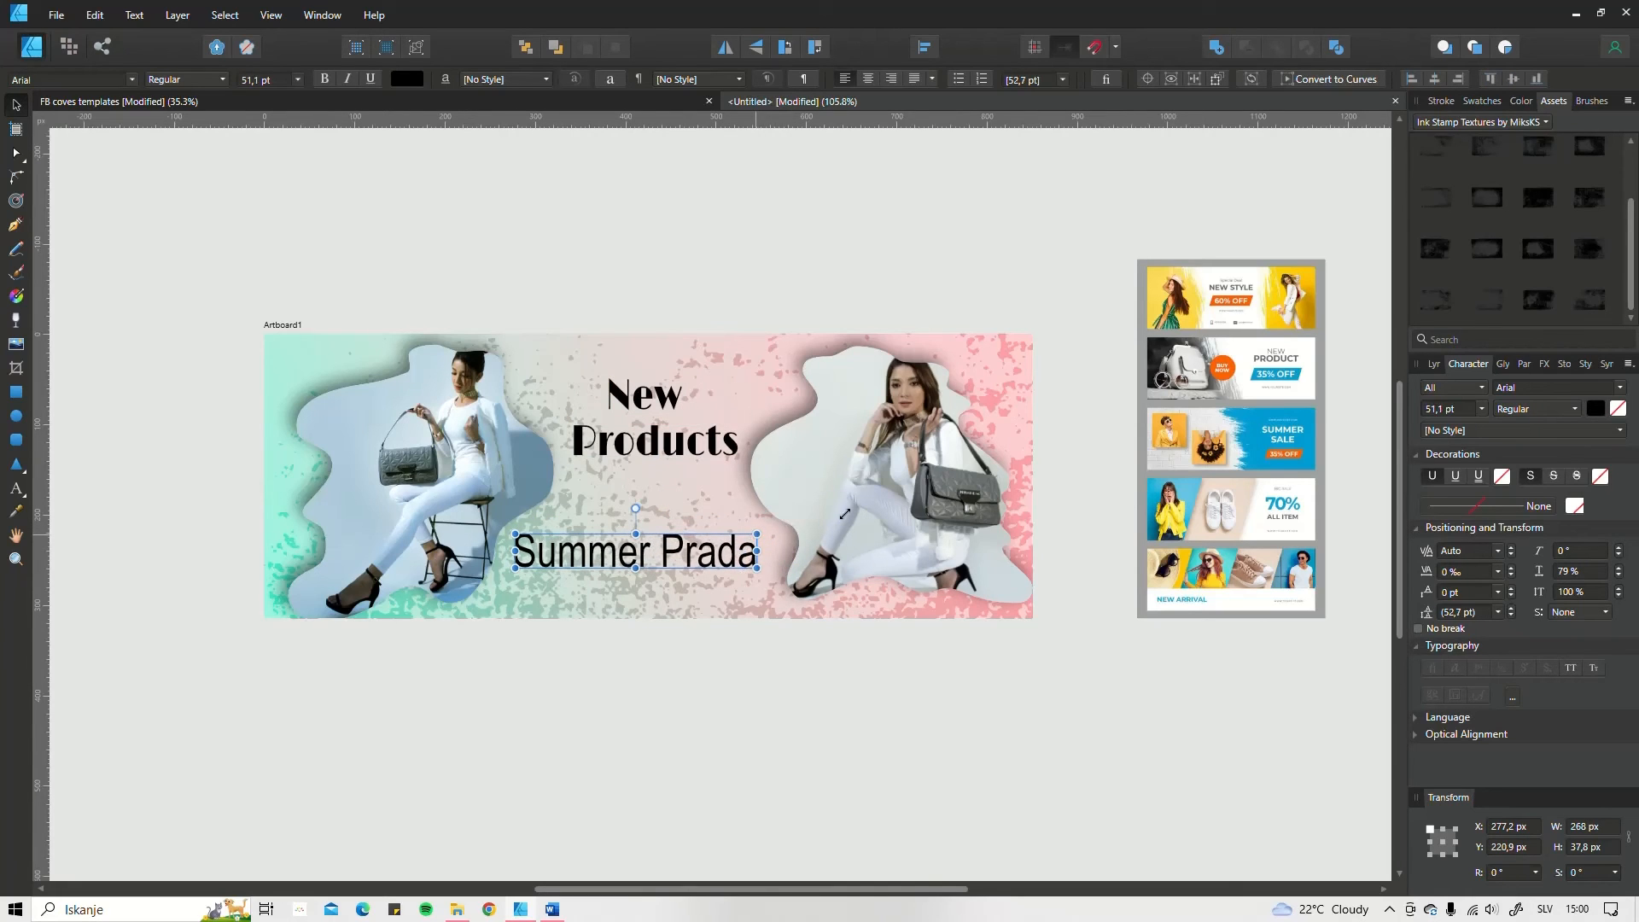
Step: Set the font of the "Summer Prada" text to Lemonade Squash Script
{"action": "left_click", "coordinate": [1534, 392]}
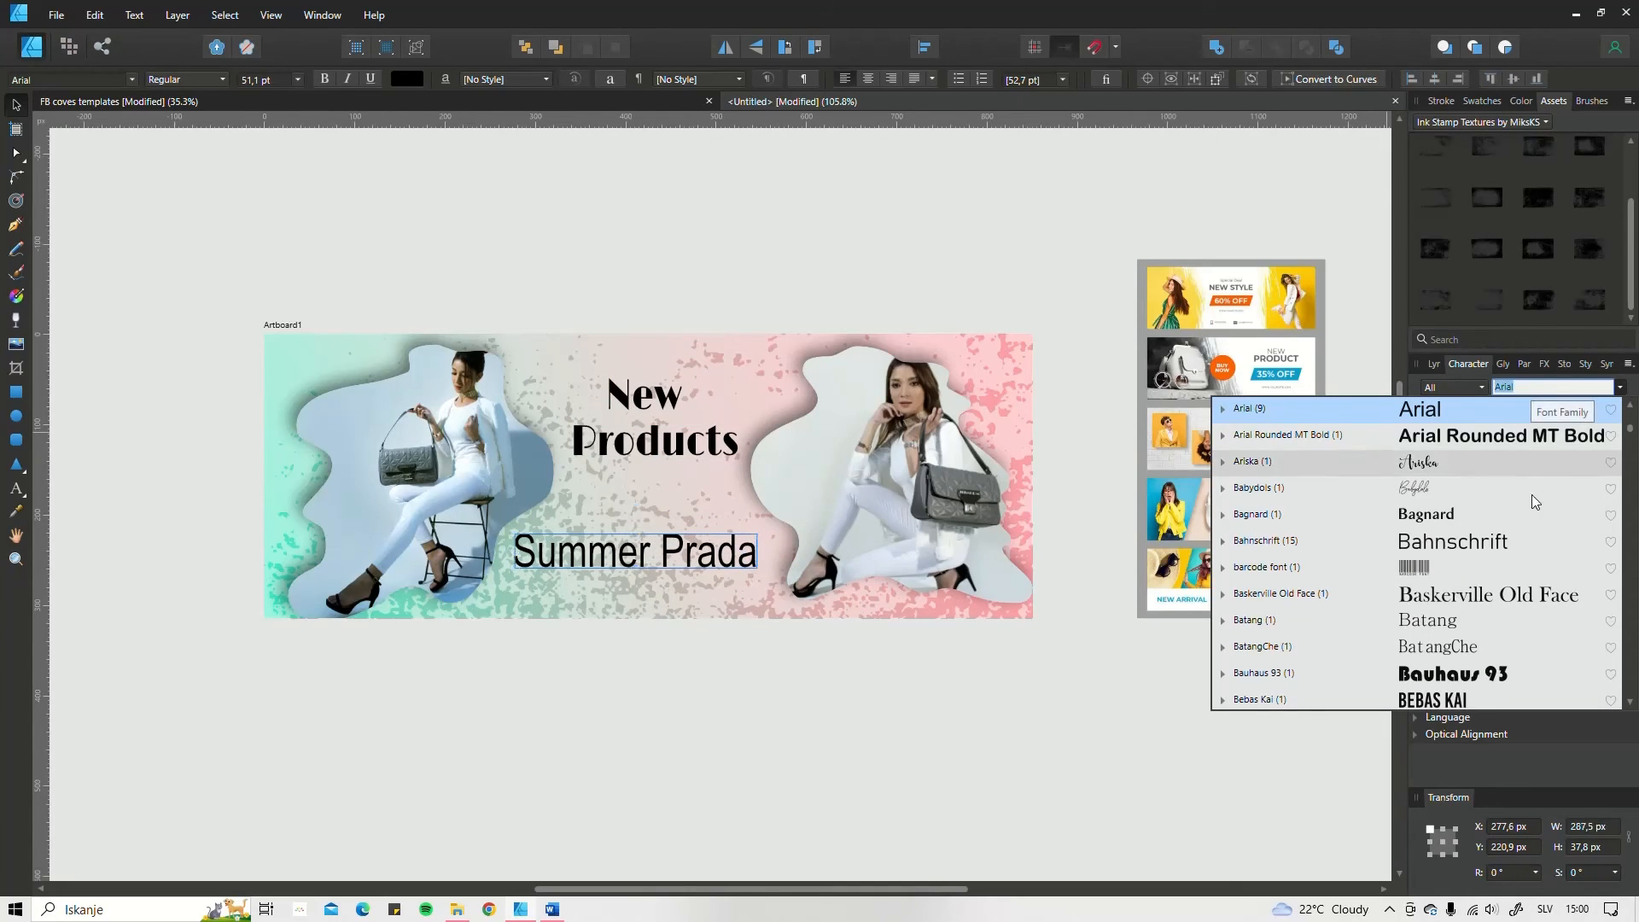
{"action": "scroll", "coordinate": [1448, 627], "scroll_direction": "down", "scroll_amount": 10}
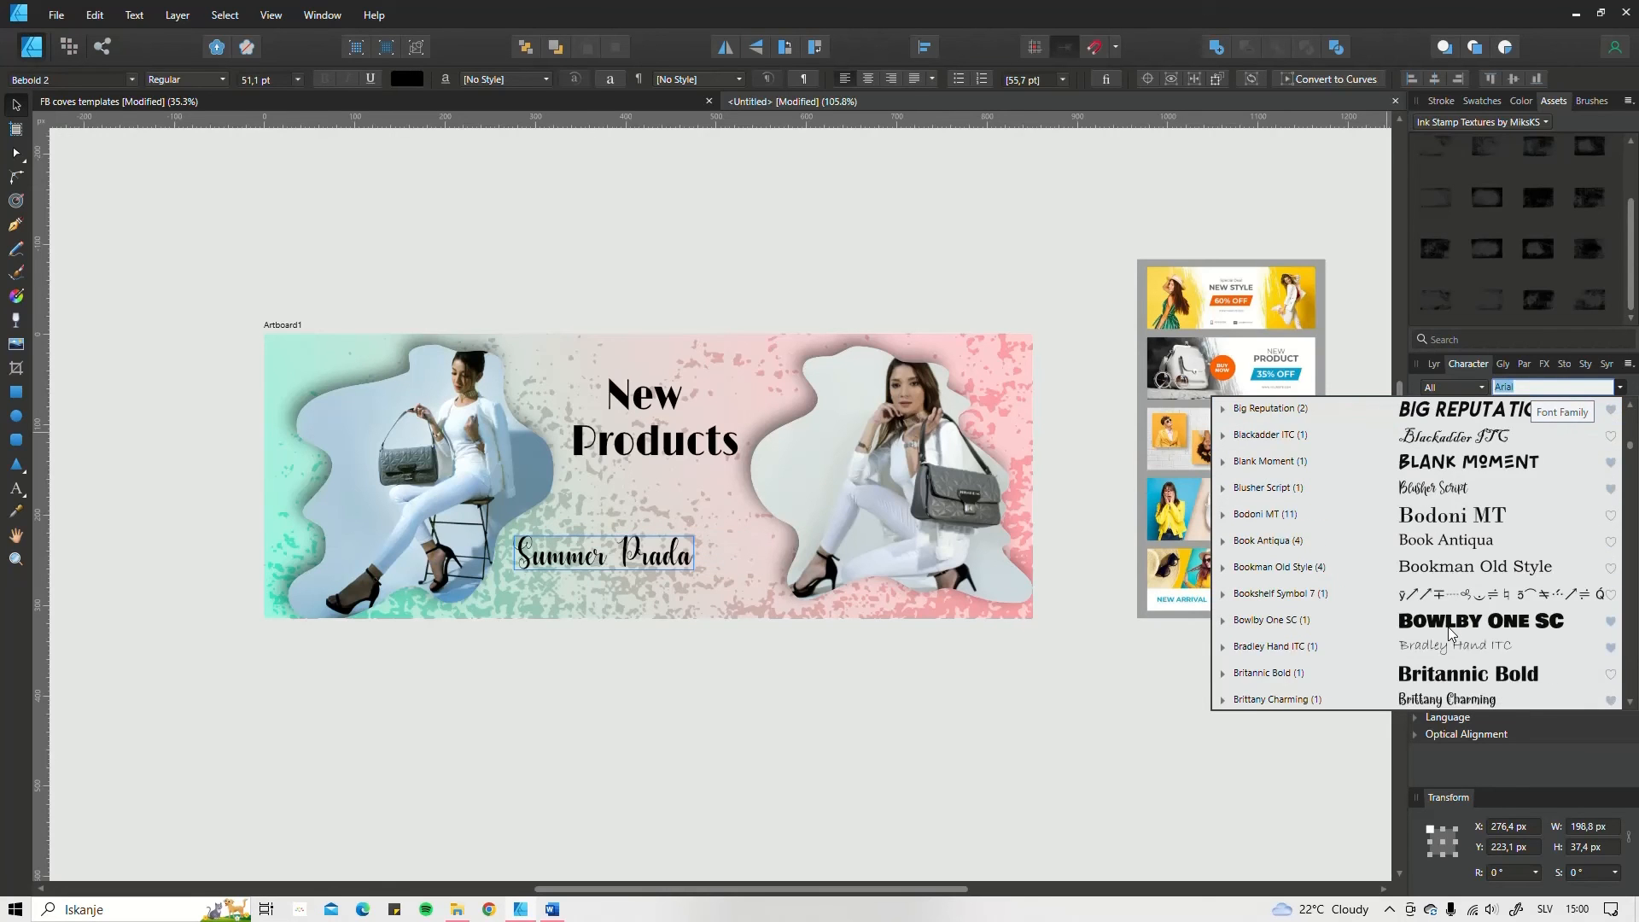
{"action": "scroll", "coordinate": [1448, 572], "scroll_direction": "down", "scroll_amount": 15}
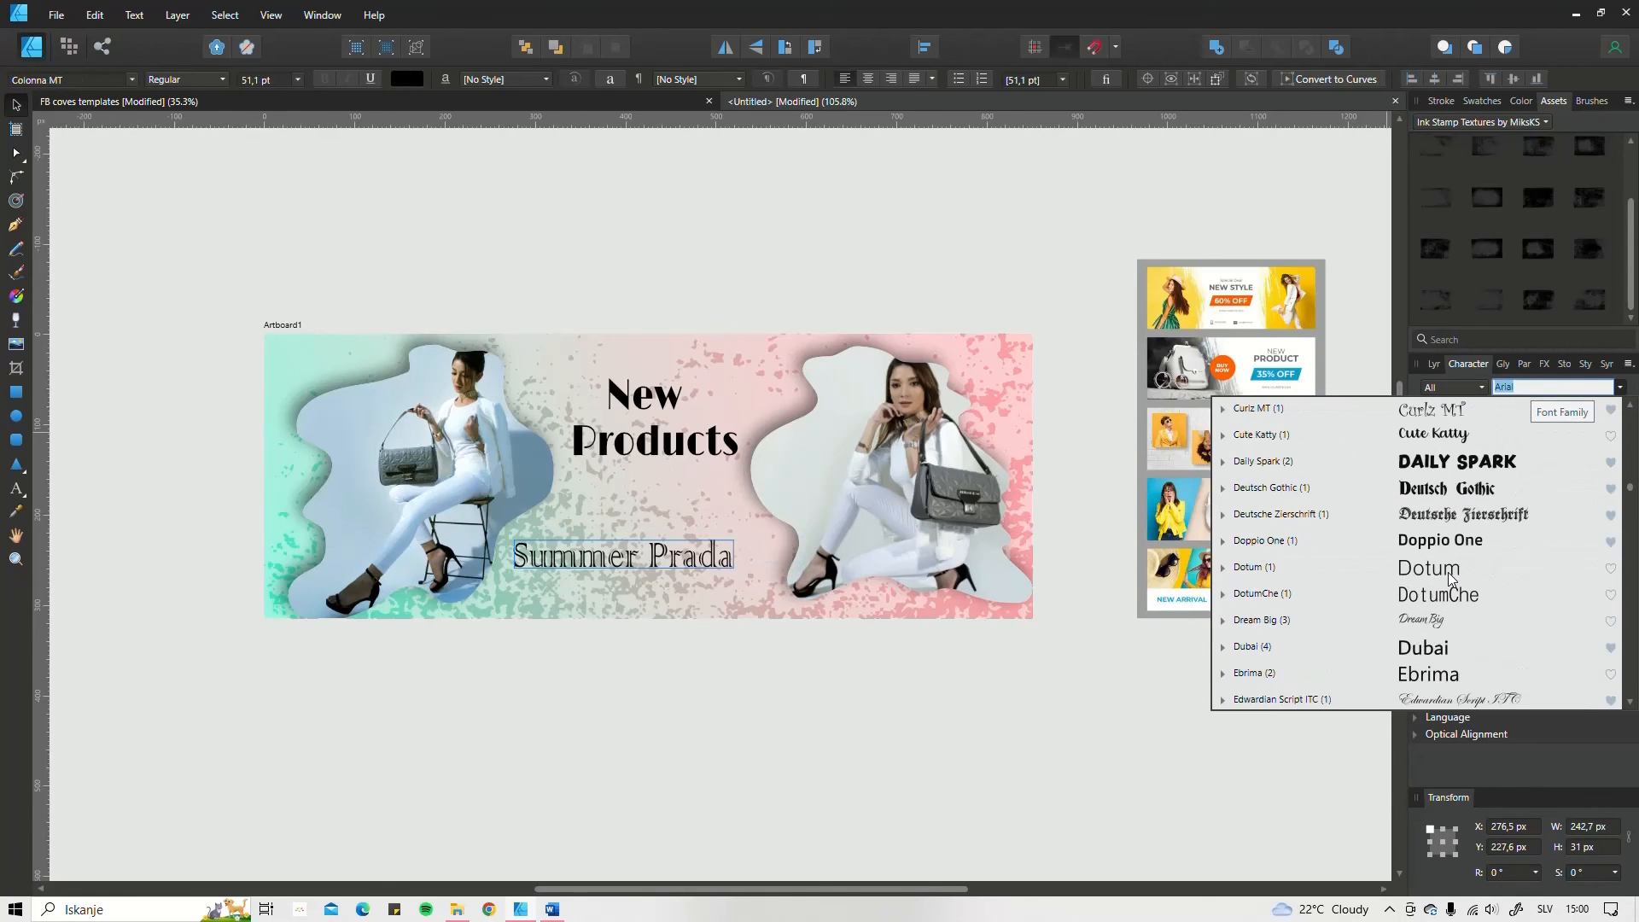
{"action": "scroll", "coordinate": [1447, 572], "scroll_direction": "down", "scroll_amount": 15}
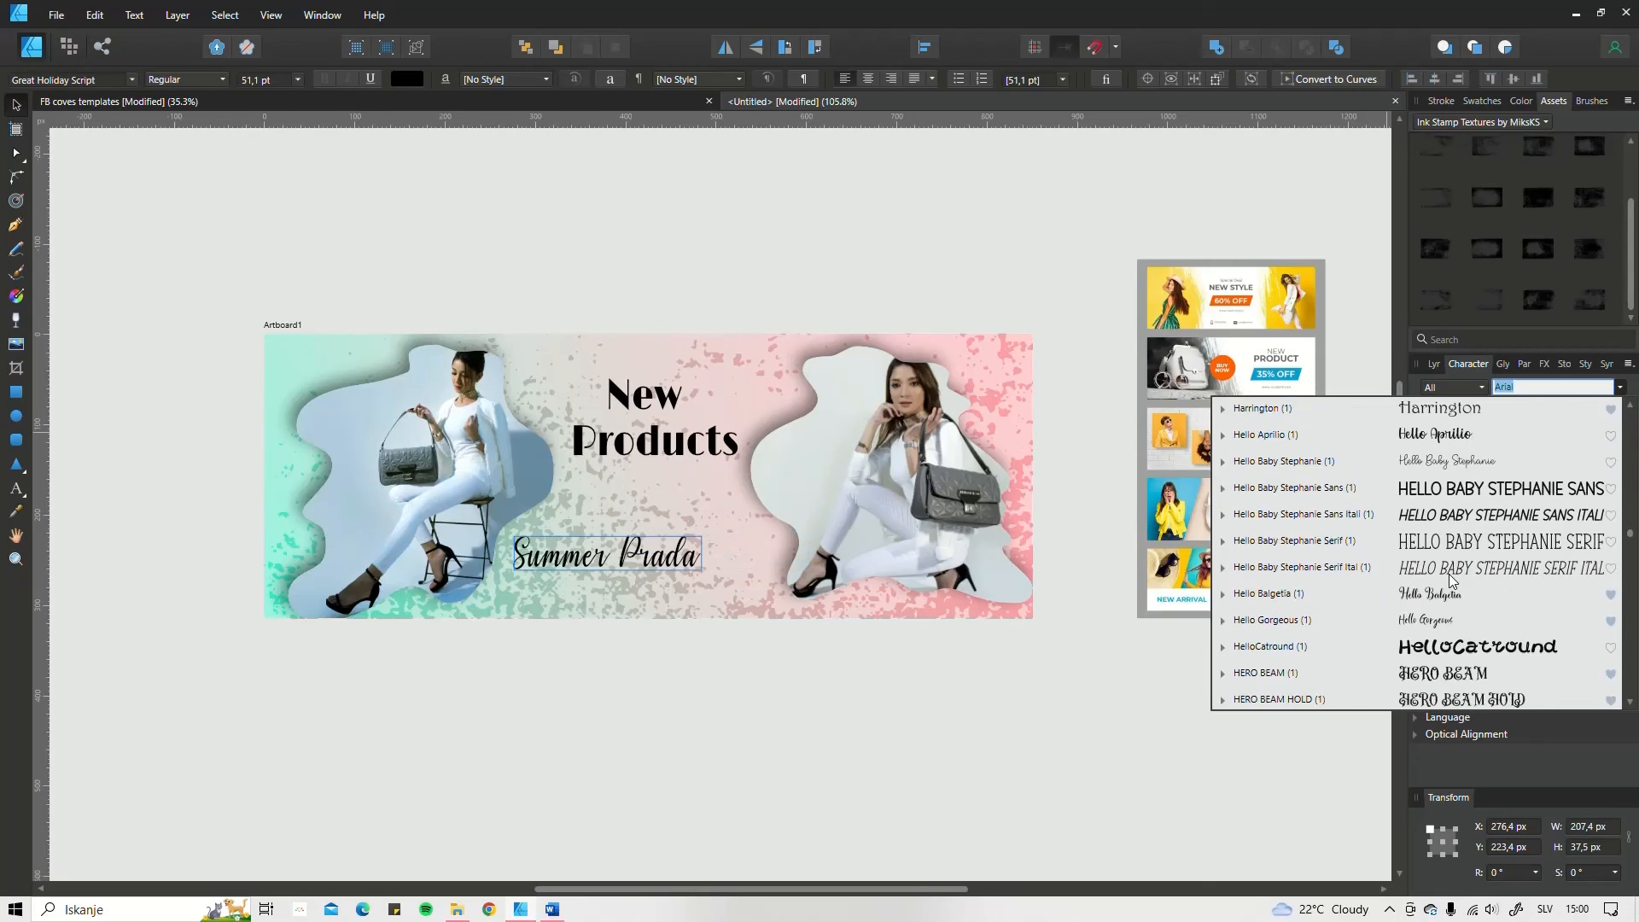
{"action": "scroll", "coordinate": [1449, 574], "scroll_direction": "down", "scroll_amount": 15}
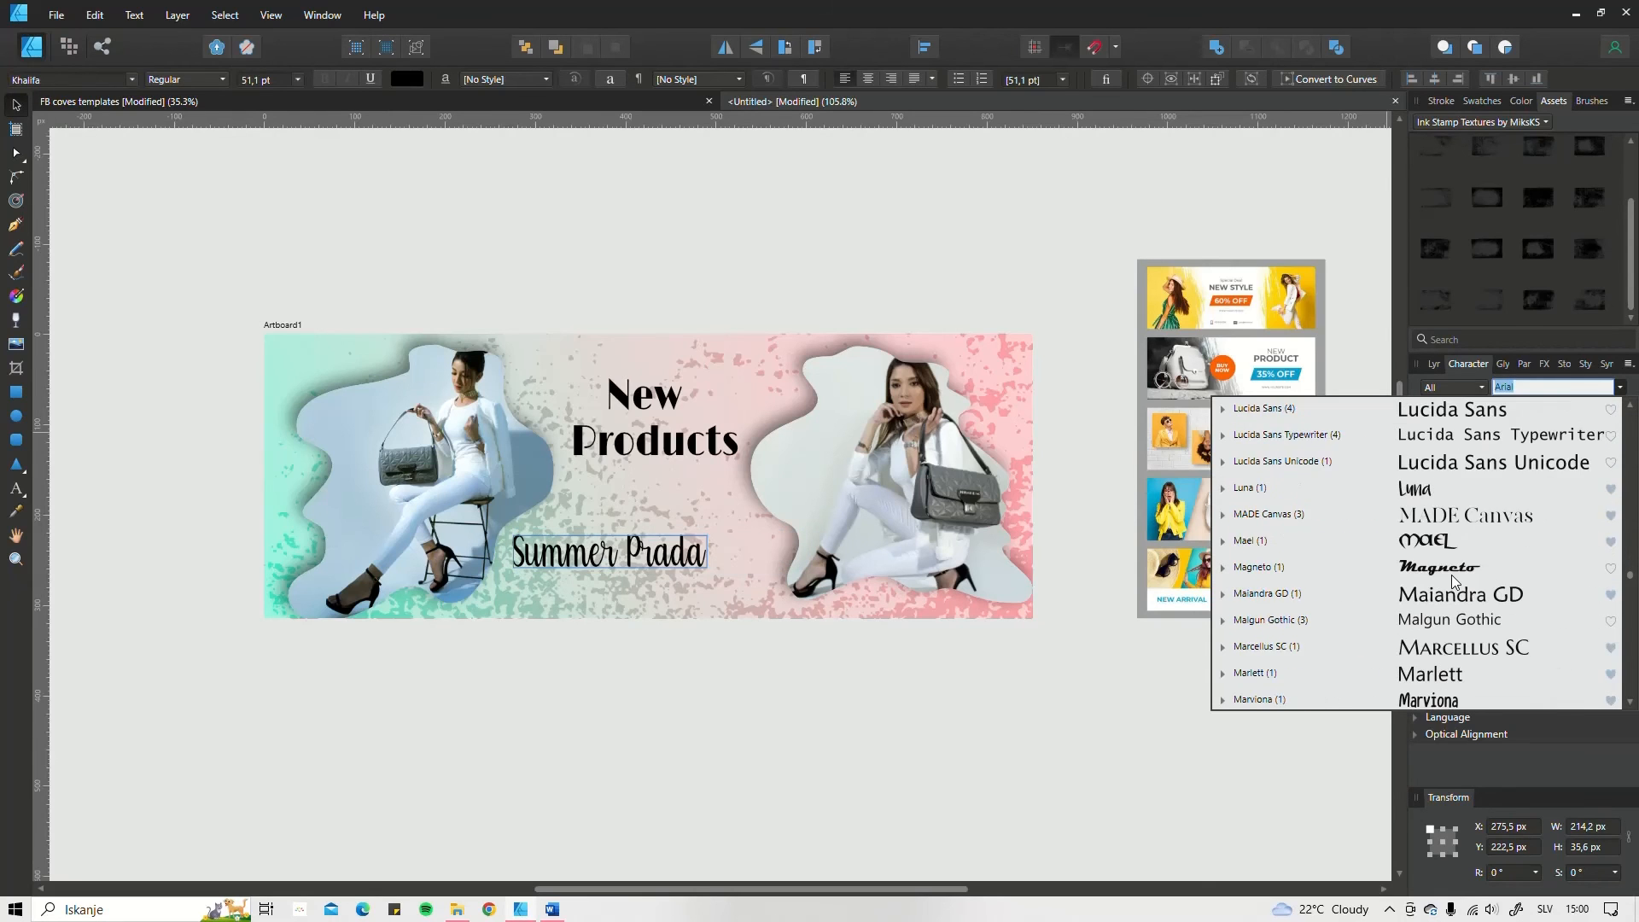
{"action": "scroll", "coordinate": [1452, 578], "scroll_direction": "up", "scroll_amount": 3}
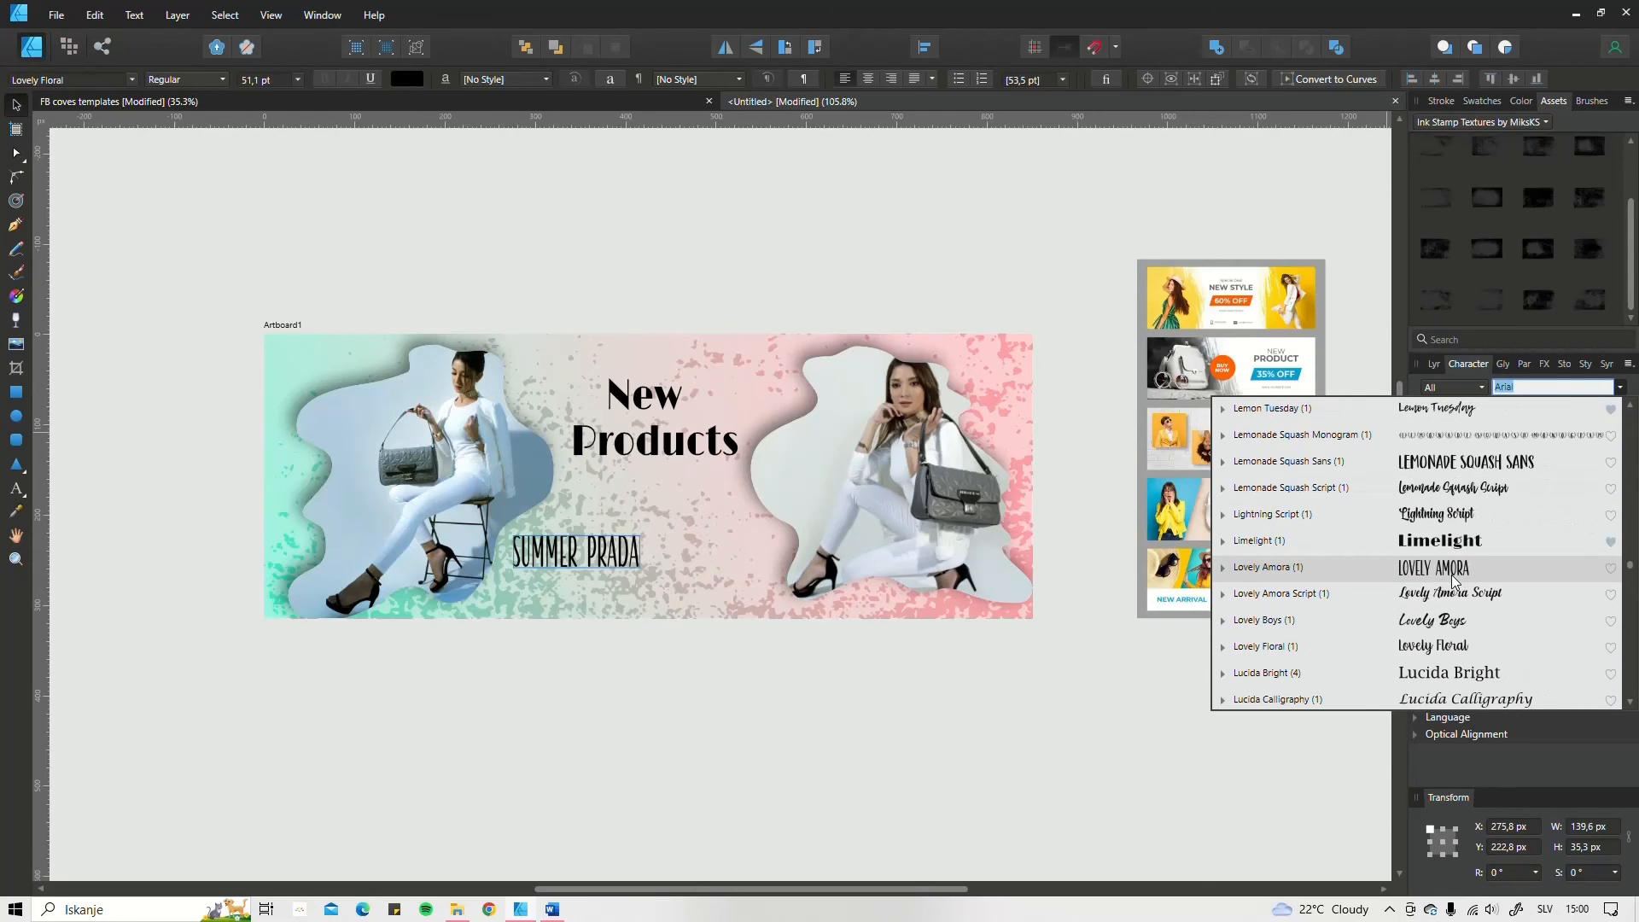
{"action": "left_click", "coordinate": [1464, 496]}
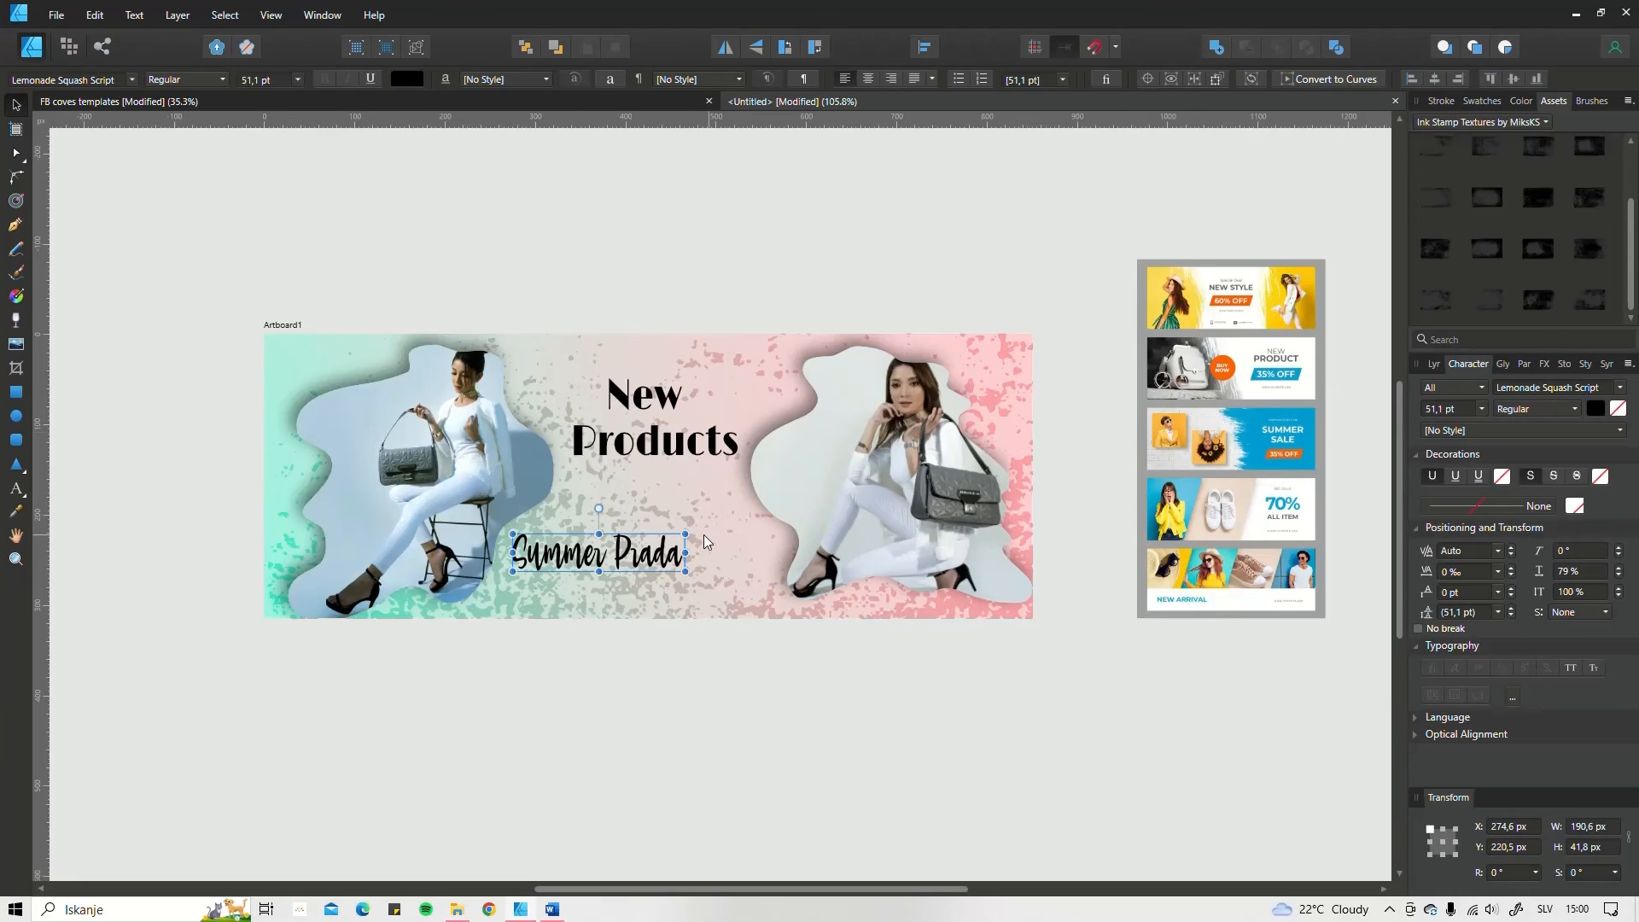
Step: Enlarge "Summer Prada" to about 242.5 × 53.2 px, colour it brown, and centre it below "Products" at about X 317.1, Y 221.4 px
{"action": "mouse_move", "coordinate": [688, 535]}
{"action": "left_mouse_down"}
{"action": "mouse_move", "coordinate": [739, 524]}
{"action": "mouse_move", "coordinate": [738, 581]}
{"action": "left_mouse_up"}
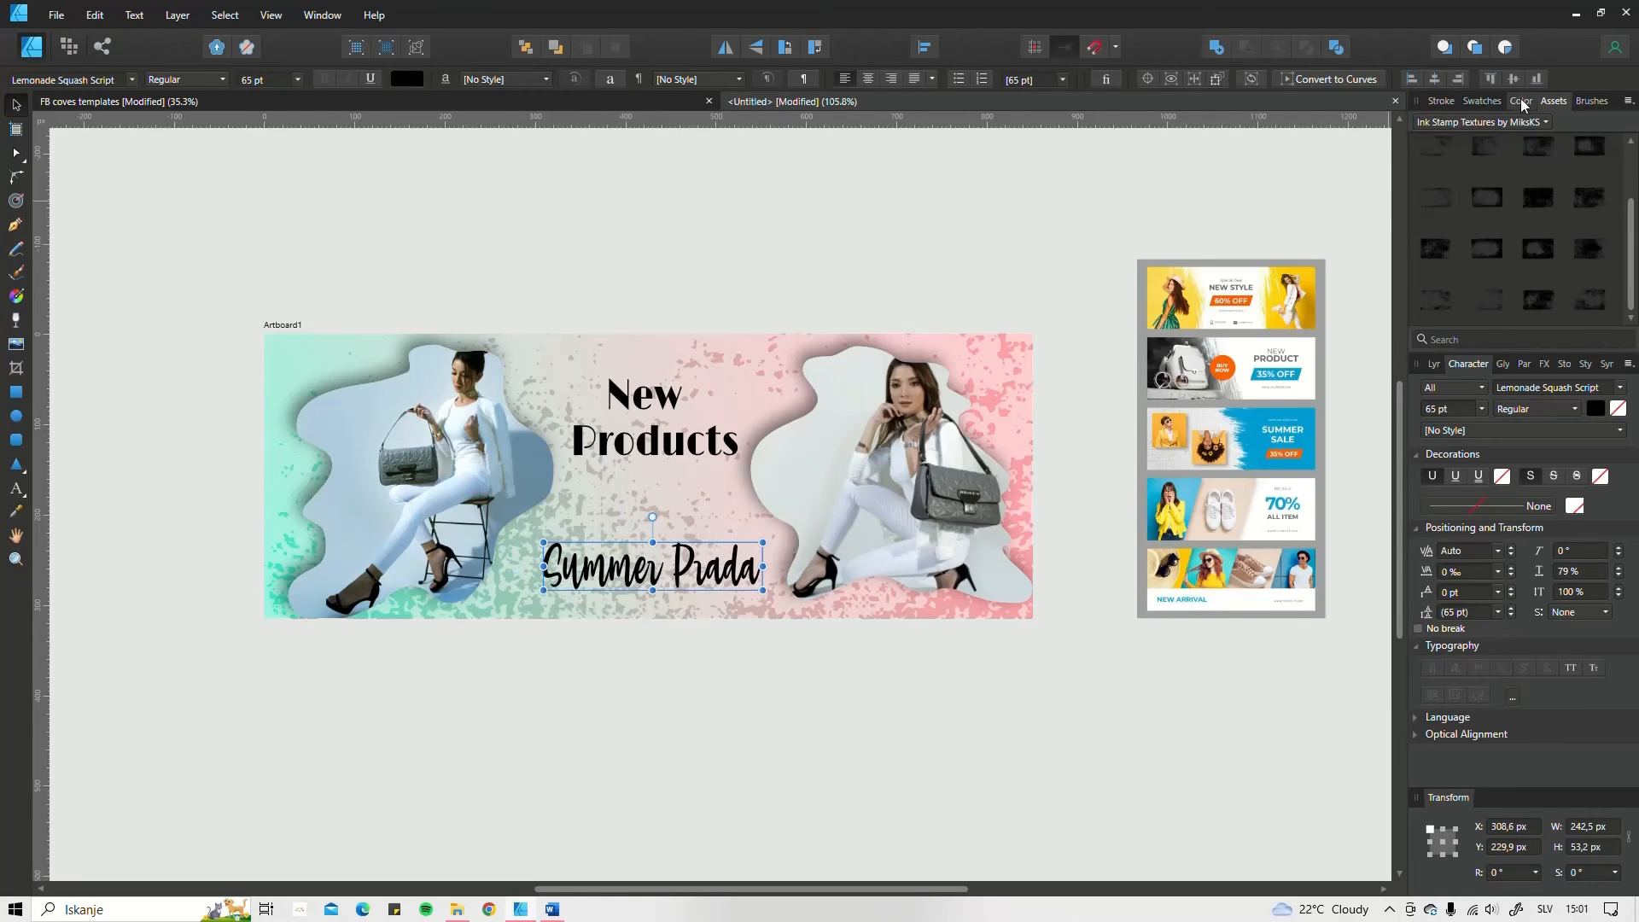
{"action": "left_click", "coordinate": [1442, 103]}
{"action": "left_click", "coordinate": [1481, 101]}
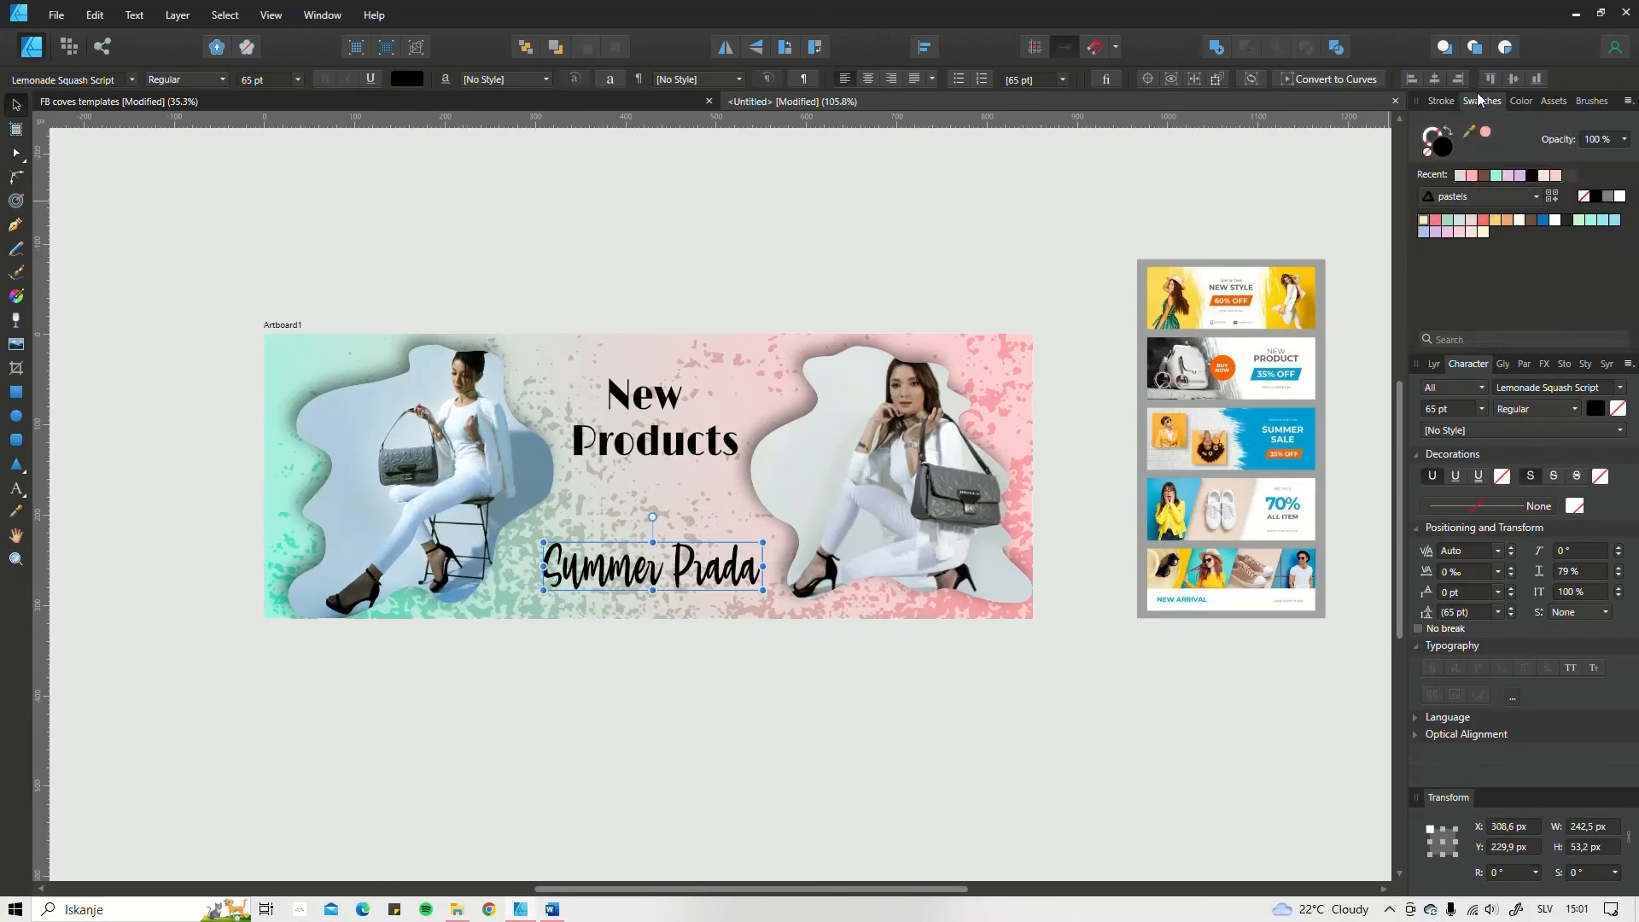
{"action": "left_click", "coordinate": [1490, 179]}
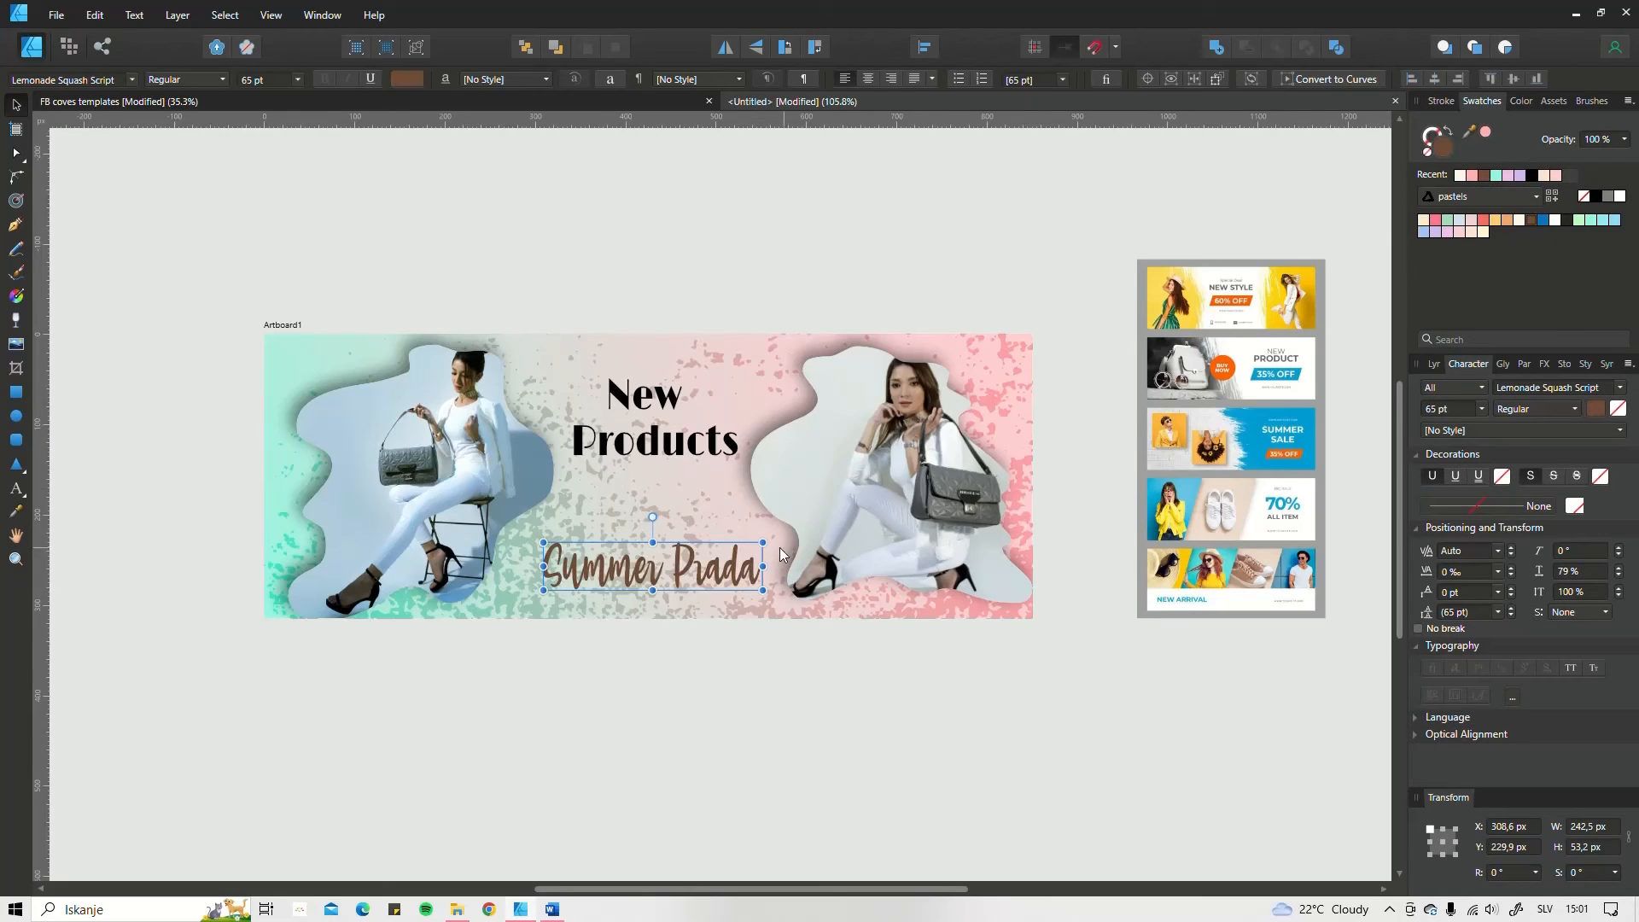
{"action": "left_click_drag", "start_coordinate": [702, 572], "coordinate": [711, 563]}
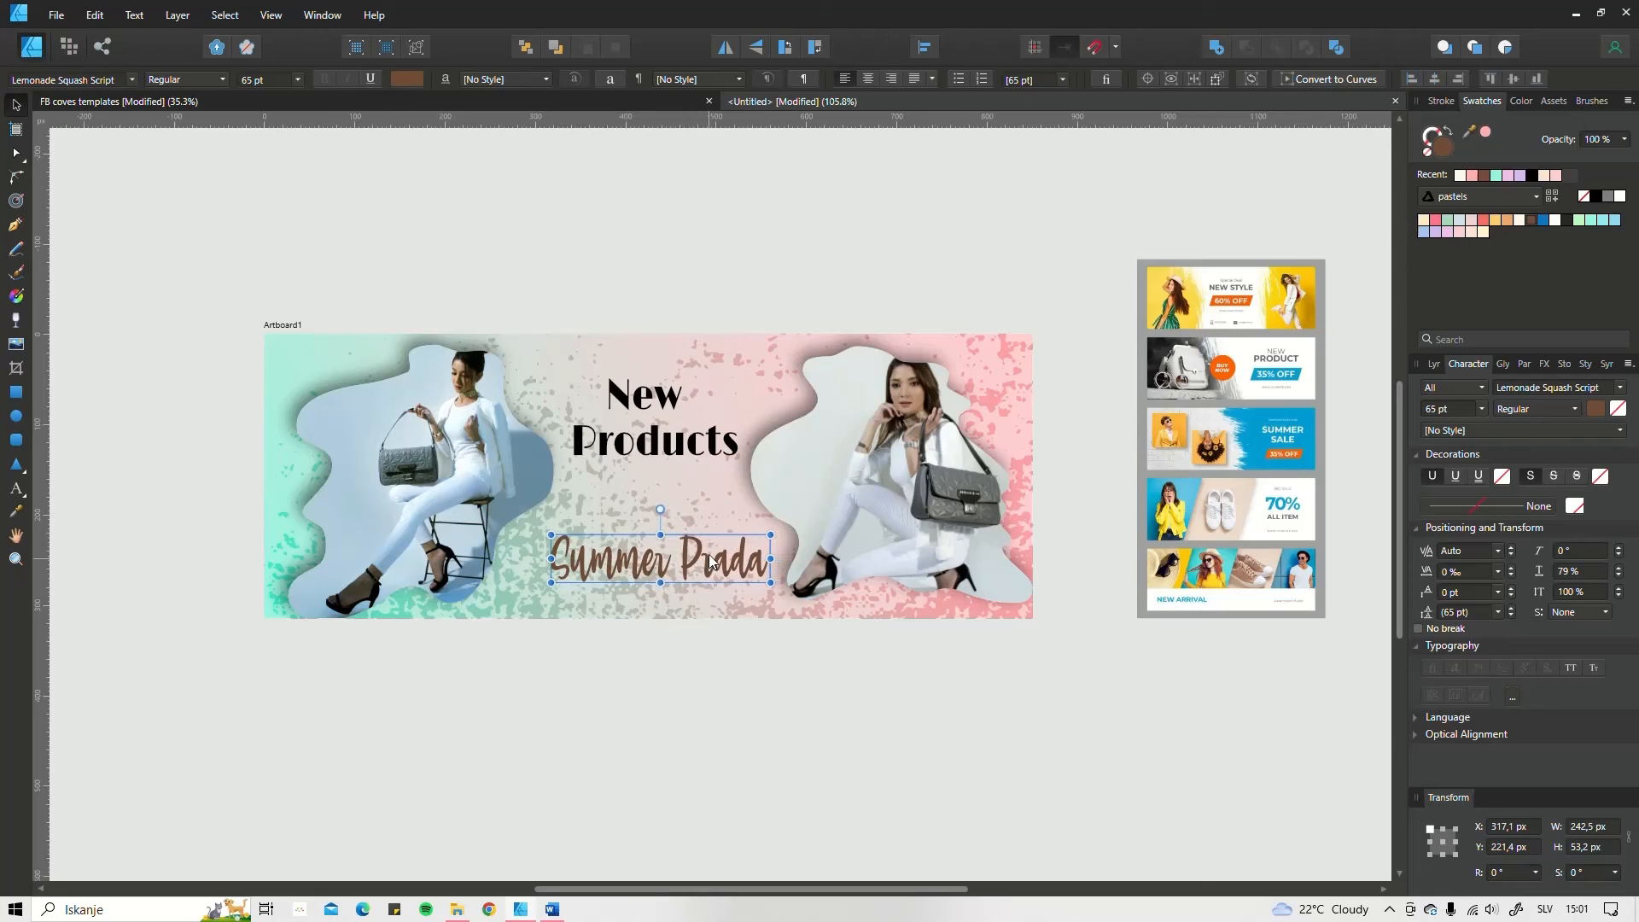
Step: Colour "Products" white and spread the texts apart, moving "New" and "Products" up and "Summer Prada" lower
{"action": "left_click", "coordinate": [688, 450]}
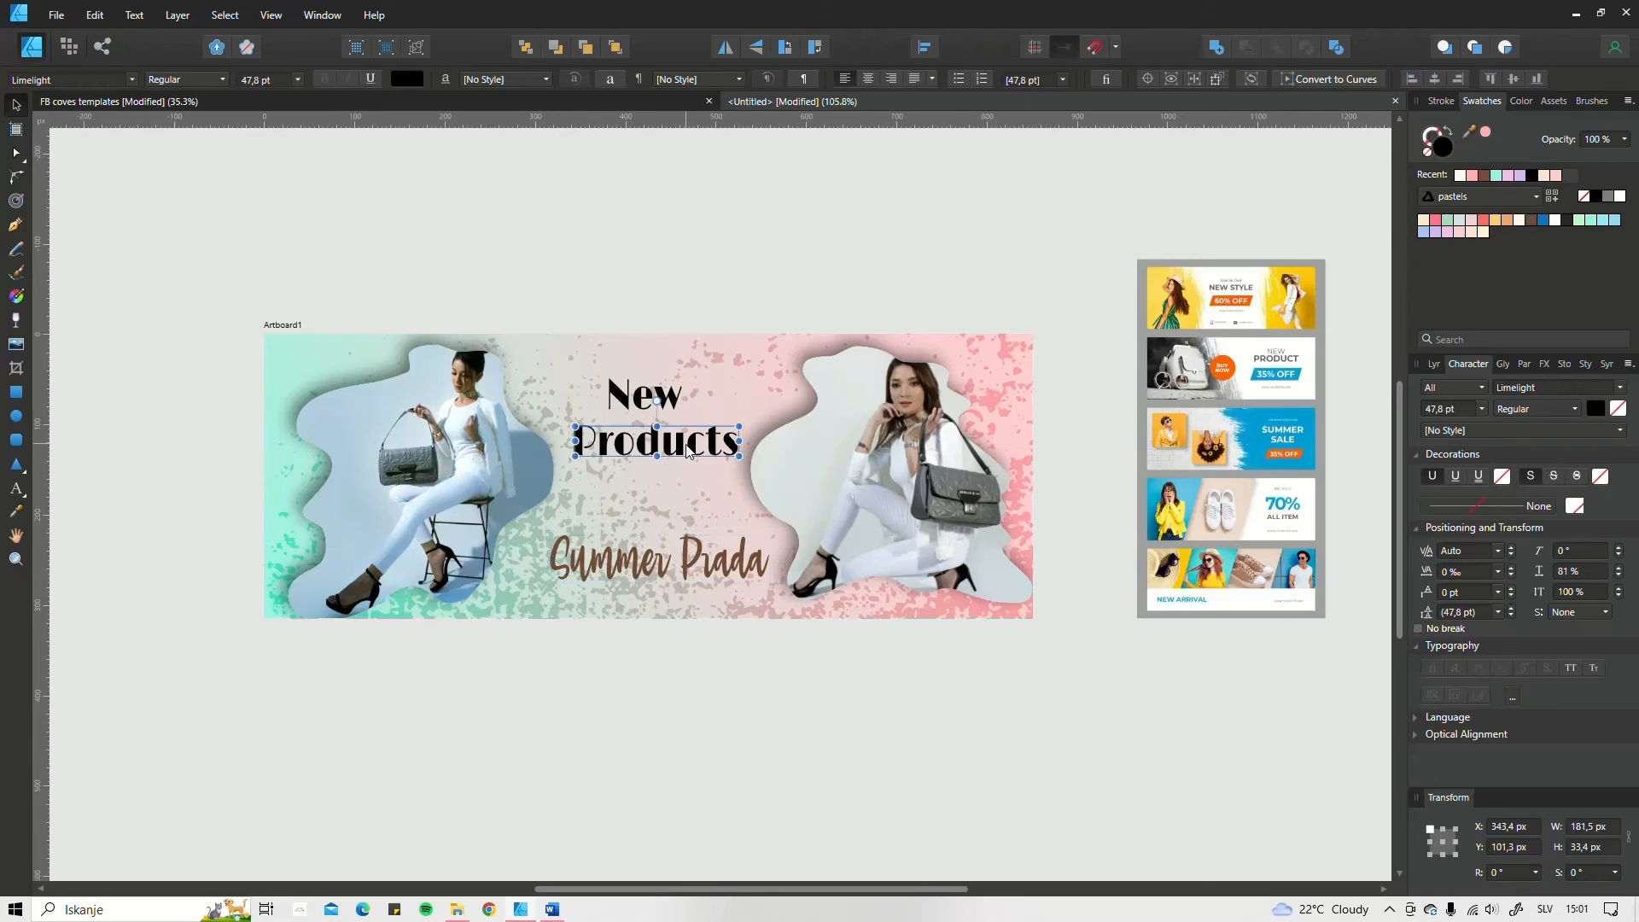
{"action": "left_click", "coordinate": [1462, 176]}
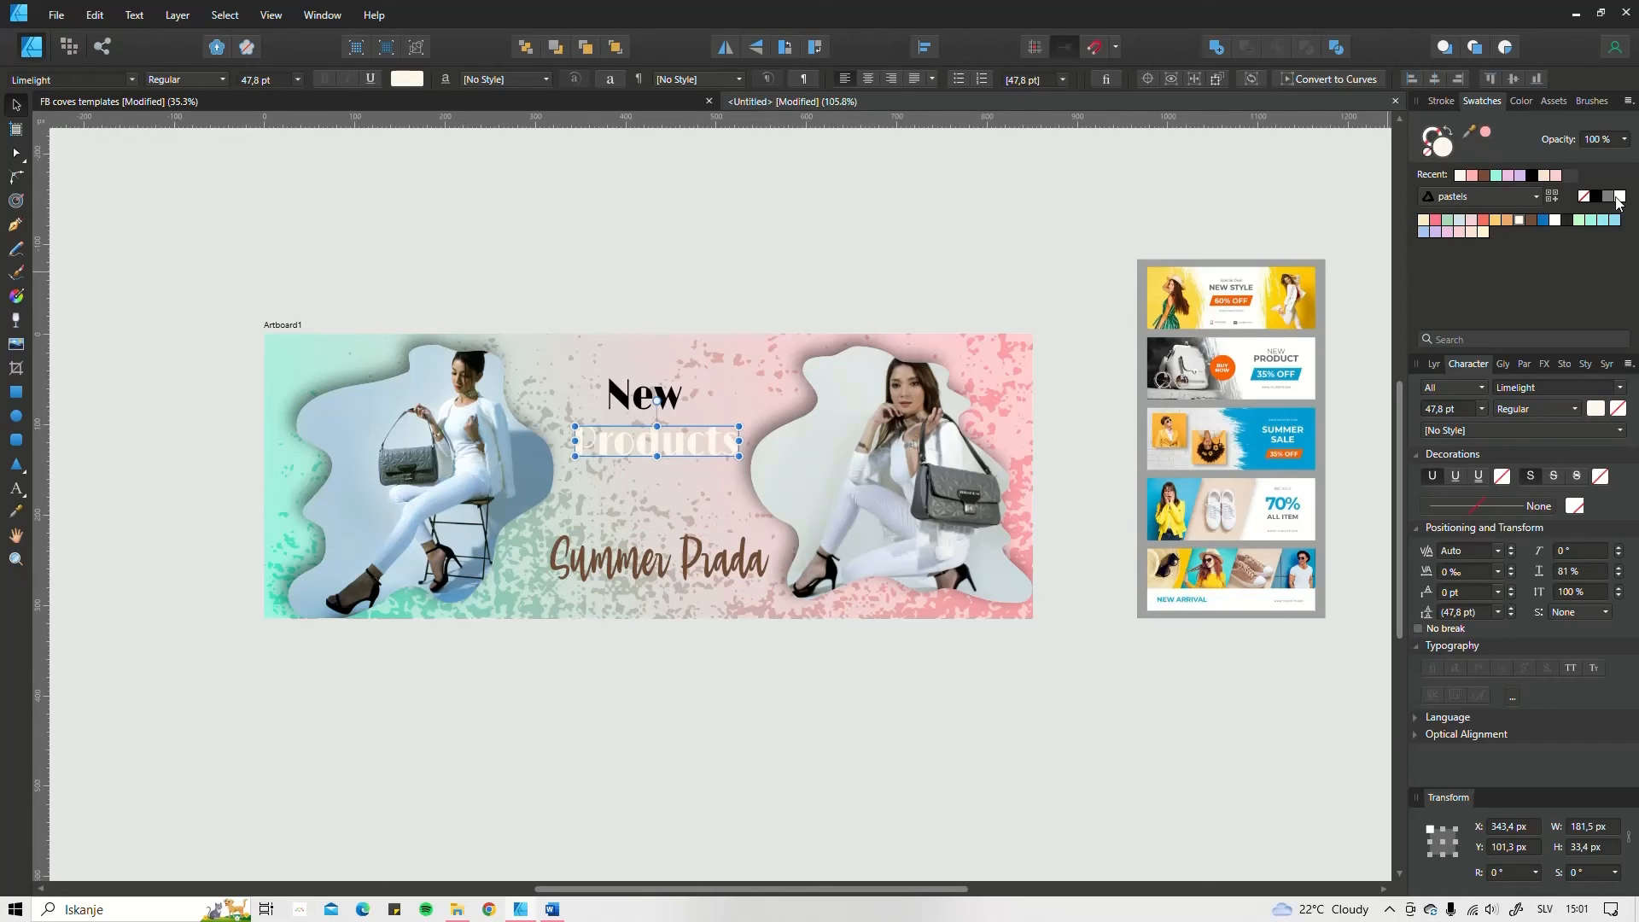
{"action": "left_click", "coordinate": [1618, 198]}
{"action": "left_click_drag", "start_coordinate": [684, 441], "coordinate": [589, 378]}
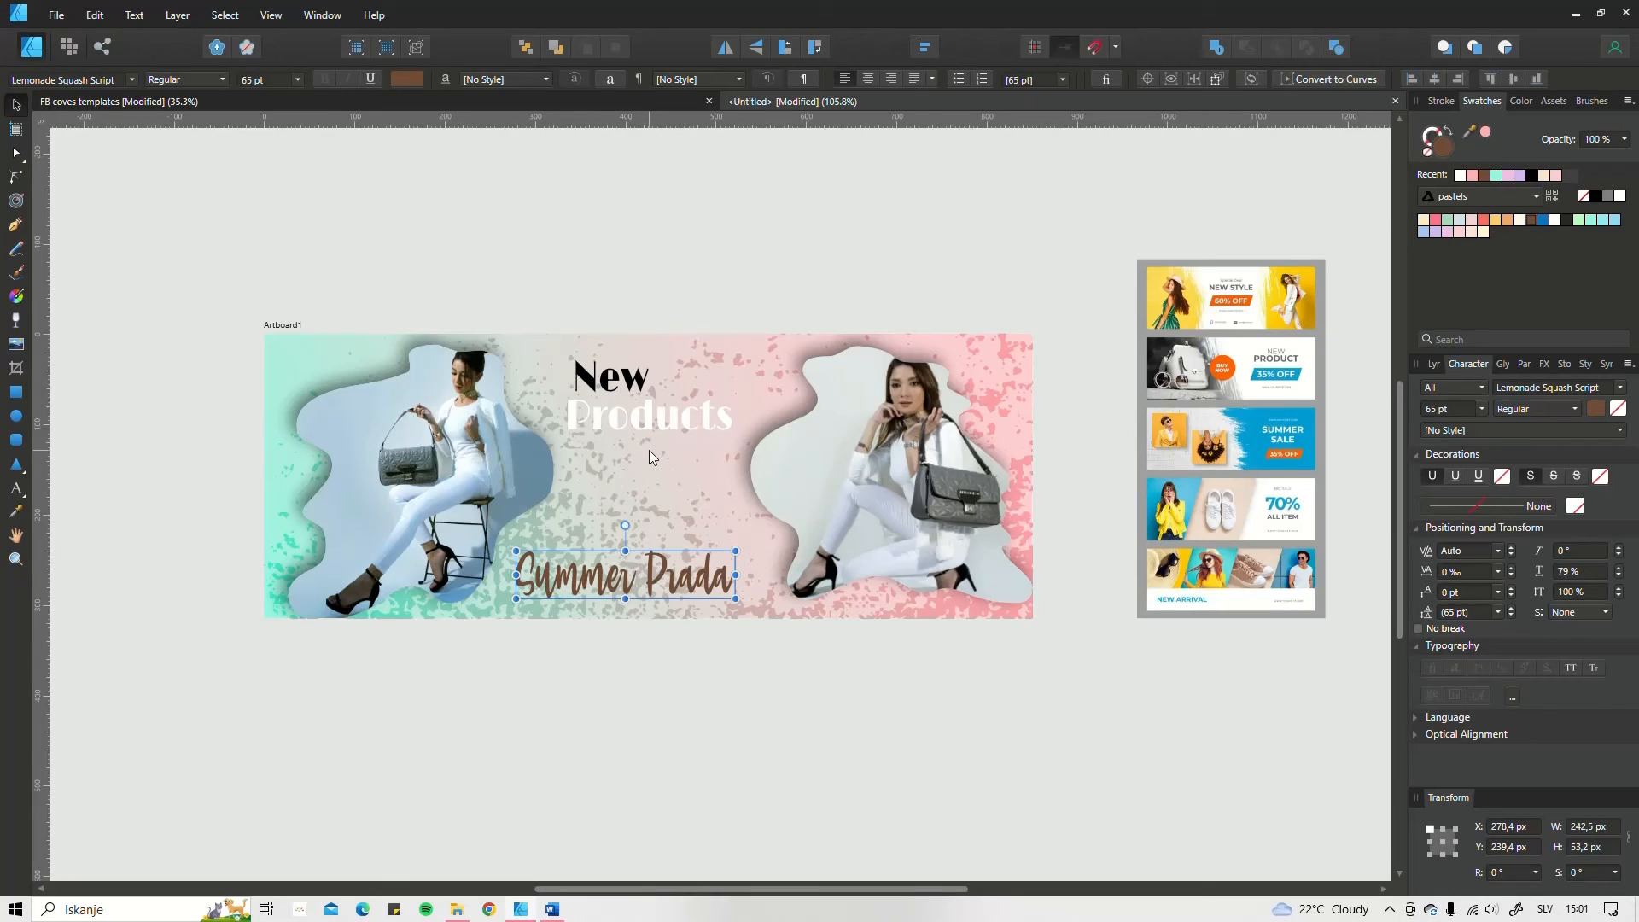
Step: Add an artistic text "50%" in the gap between "Products" and "Summer Prada"
{"action": "left_click", "coordinate": [16, 488]}
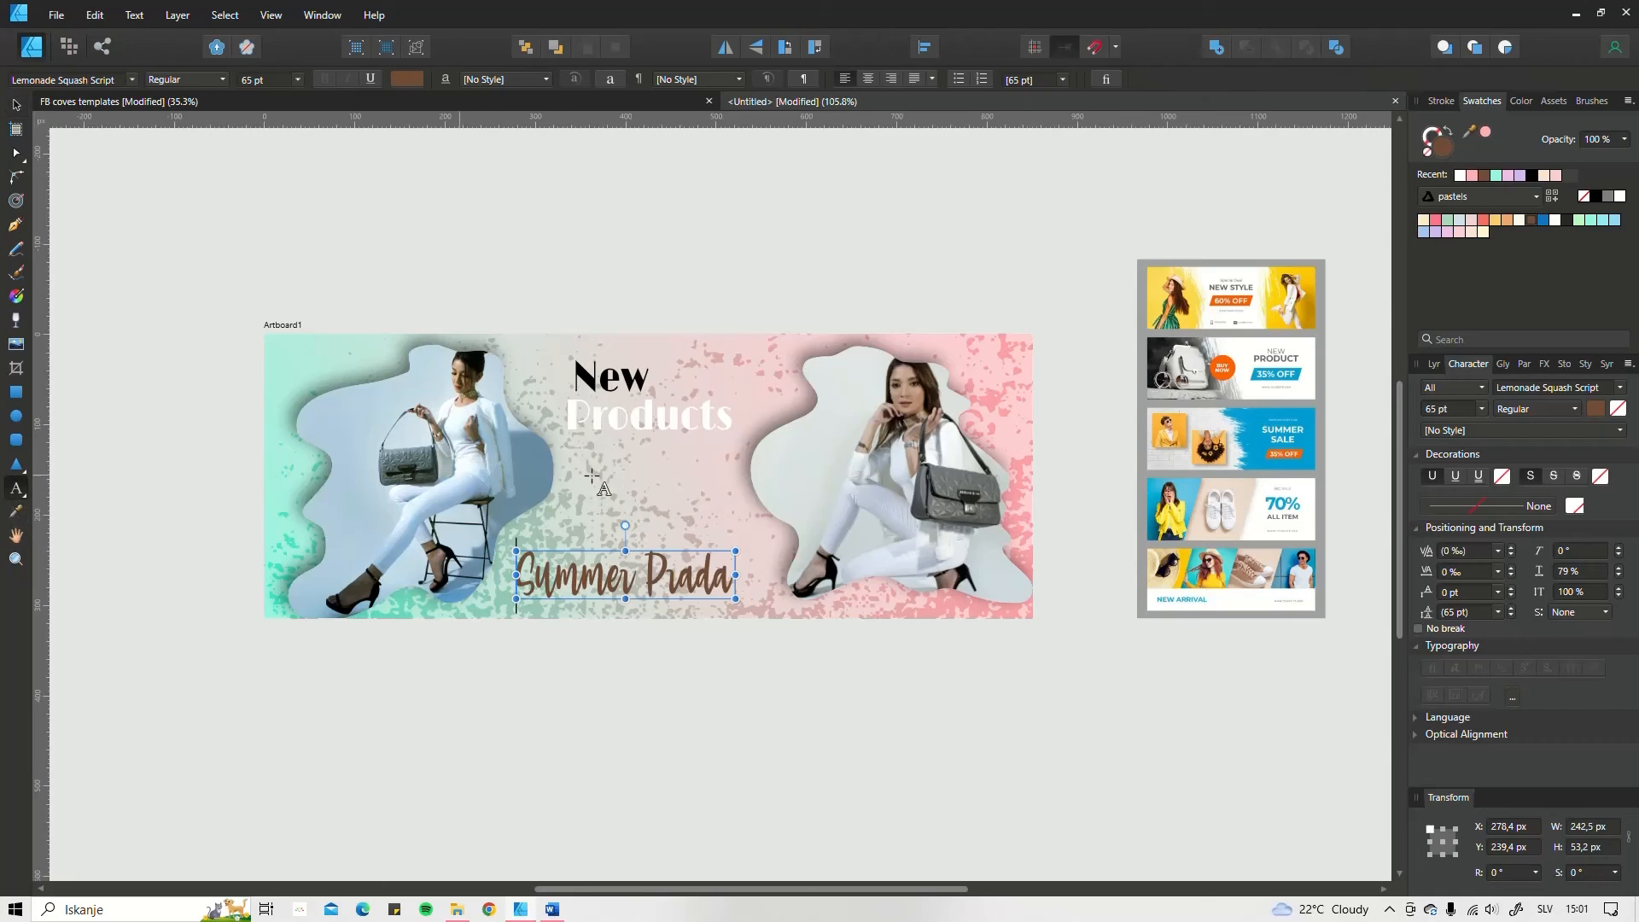
{"action": "left_click_drag", "start_coordinate": [578, 462], "coordinate": [620, 503]}
{"action": "type", "text": "5"}
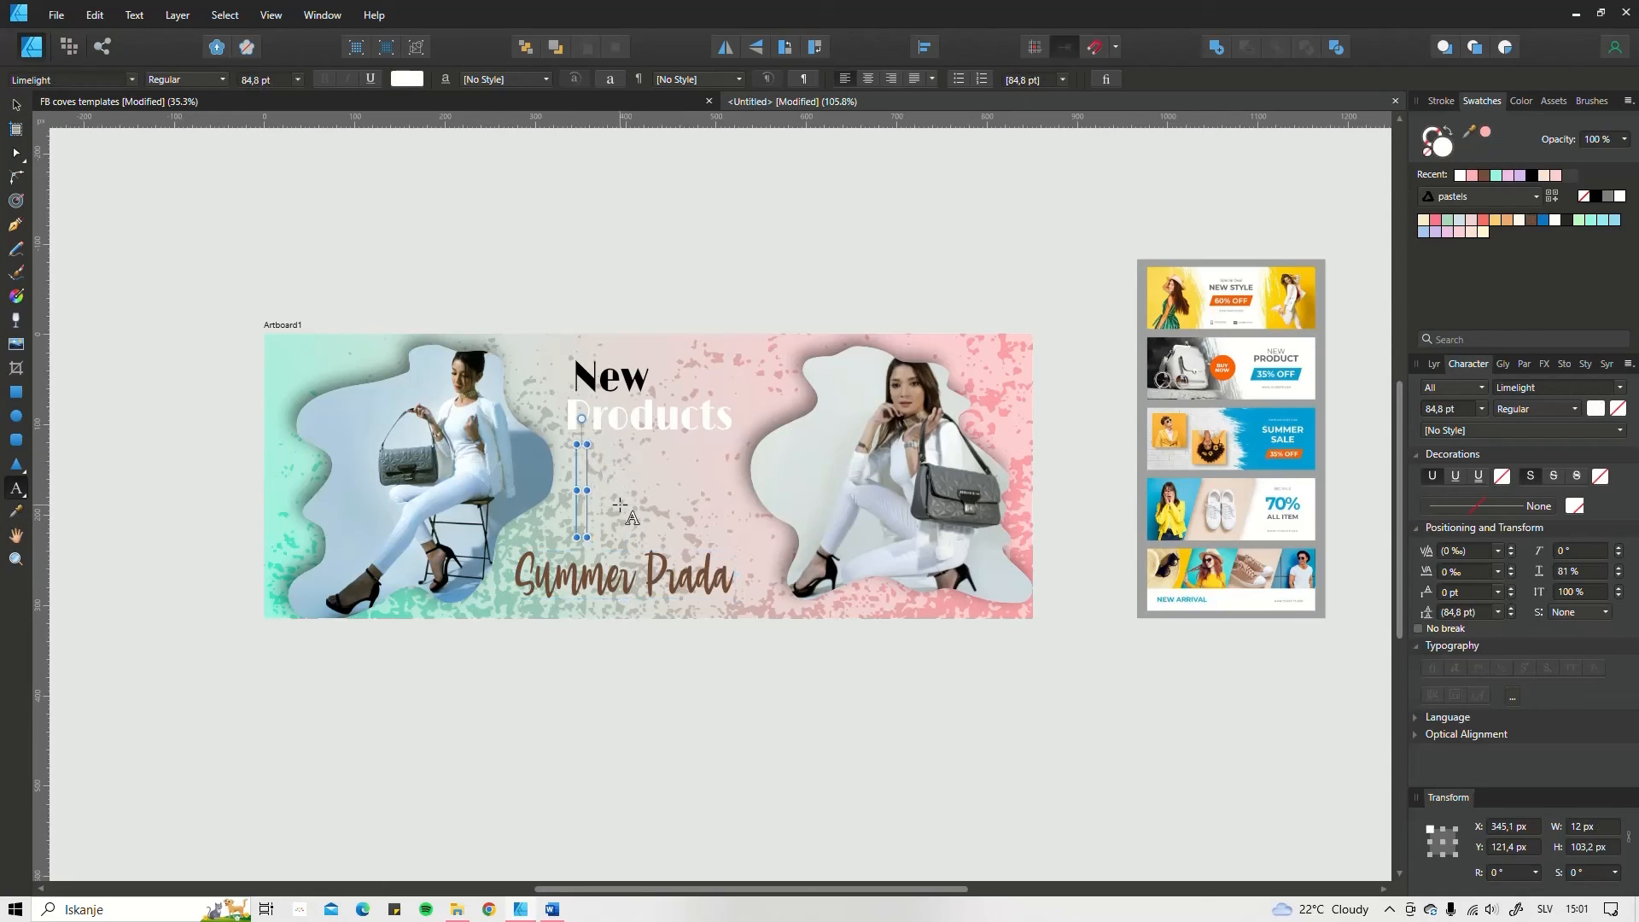
{"action": "type", "text": "0%"}
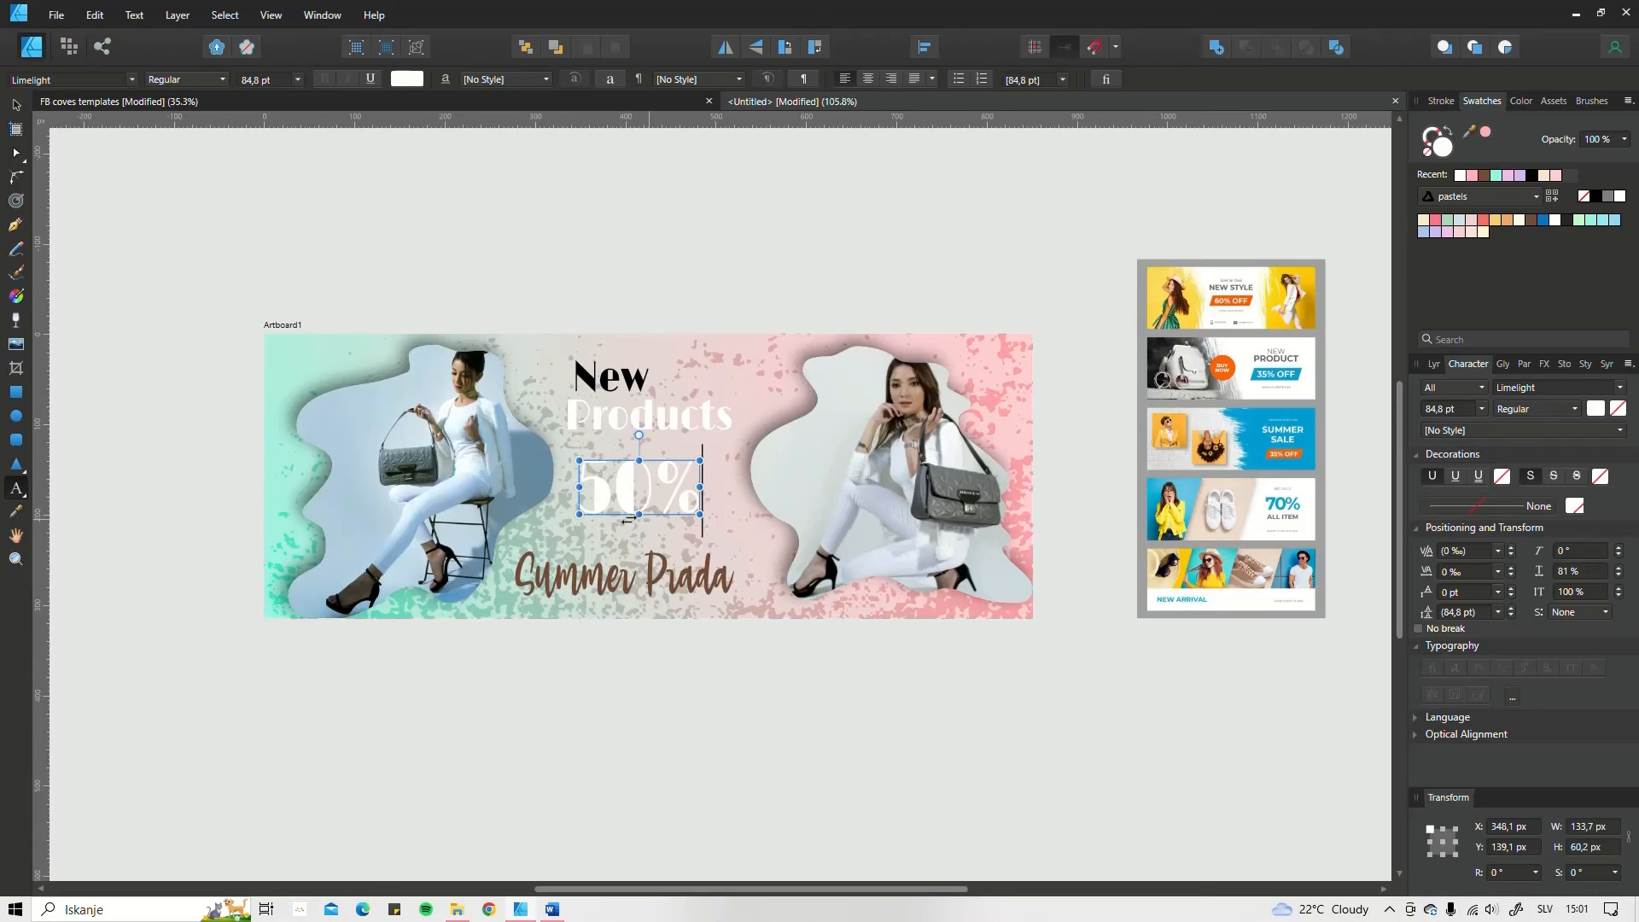
Step: Add a white all-caps "off" text beside "50%", setting both in Lemonade Squash Script with "50%" in coral red
{"action": "left_click_drag", "start_coordinate": [679, 532], "coordinate": [723, 559]}
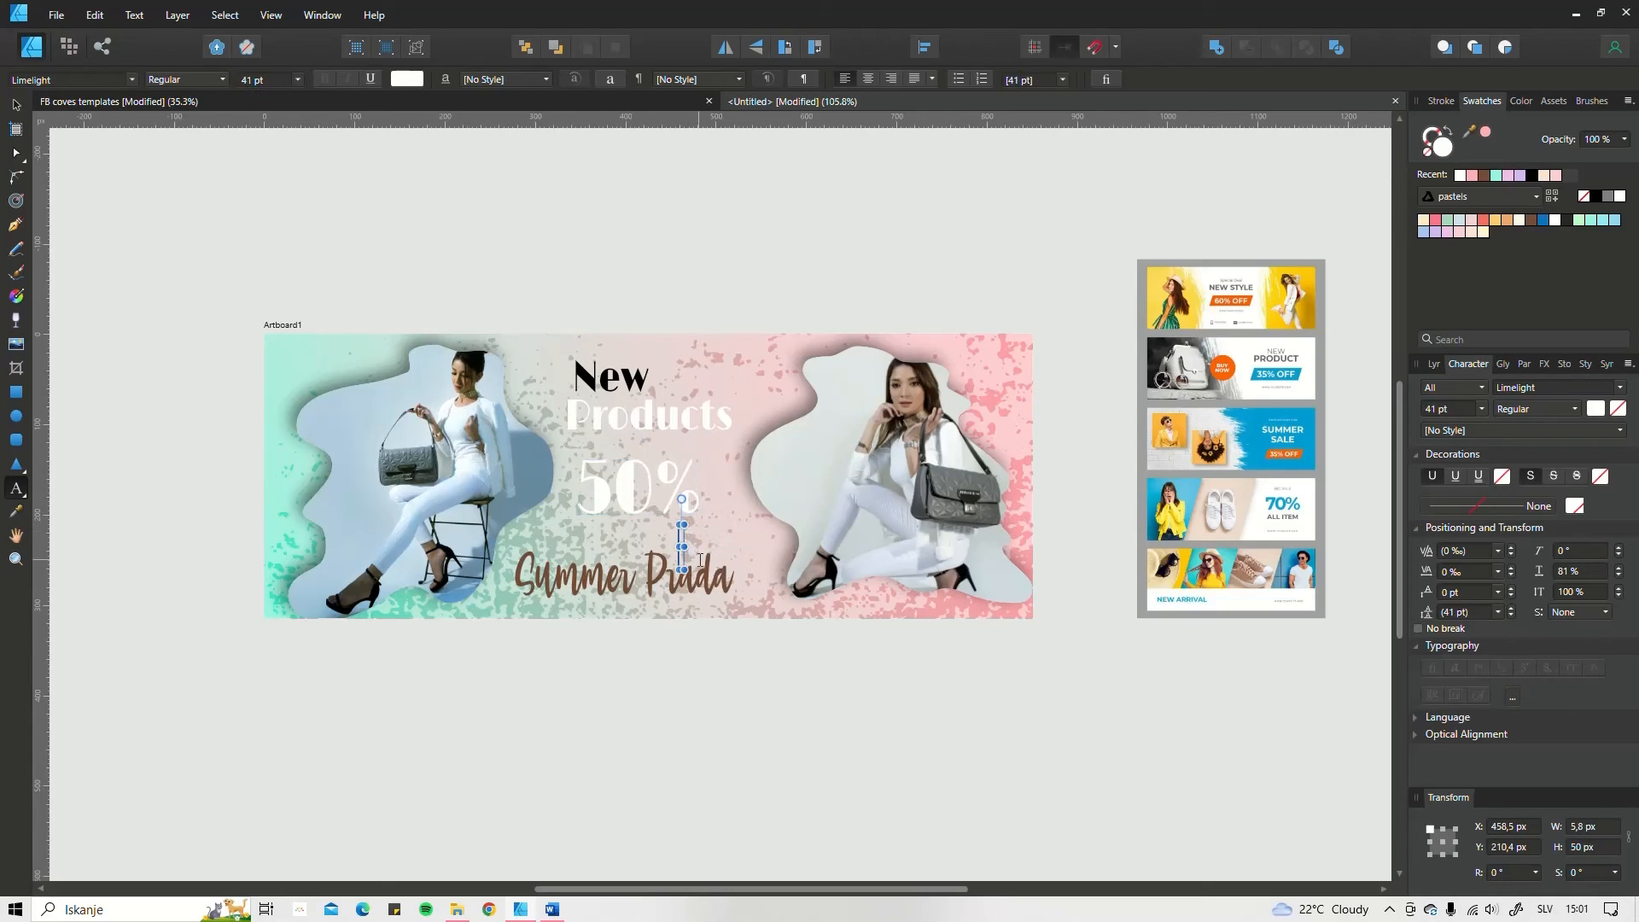
{"action": "type", "text": "off"}
{"action": "key", "text": "Escape"}
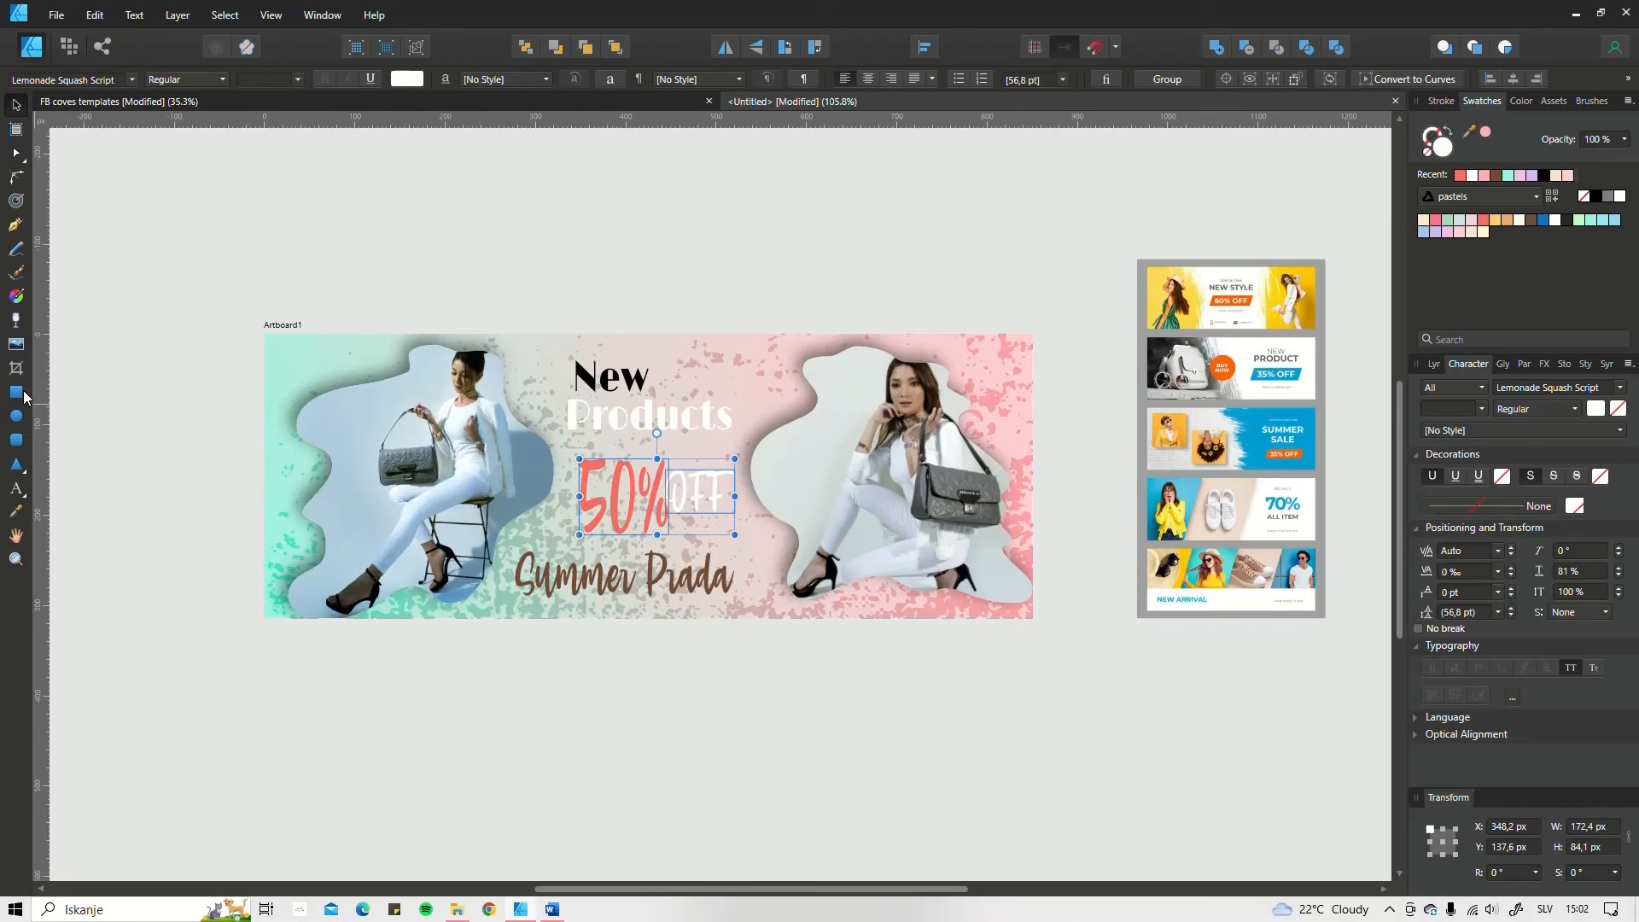
Step: Draw a rectangle about 201.3 × 108.7 px over the "50% OFF" texts, filled near-black and without a stroke
{"action": "left_click", "coordinate": [16, 393]}
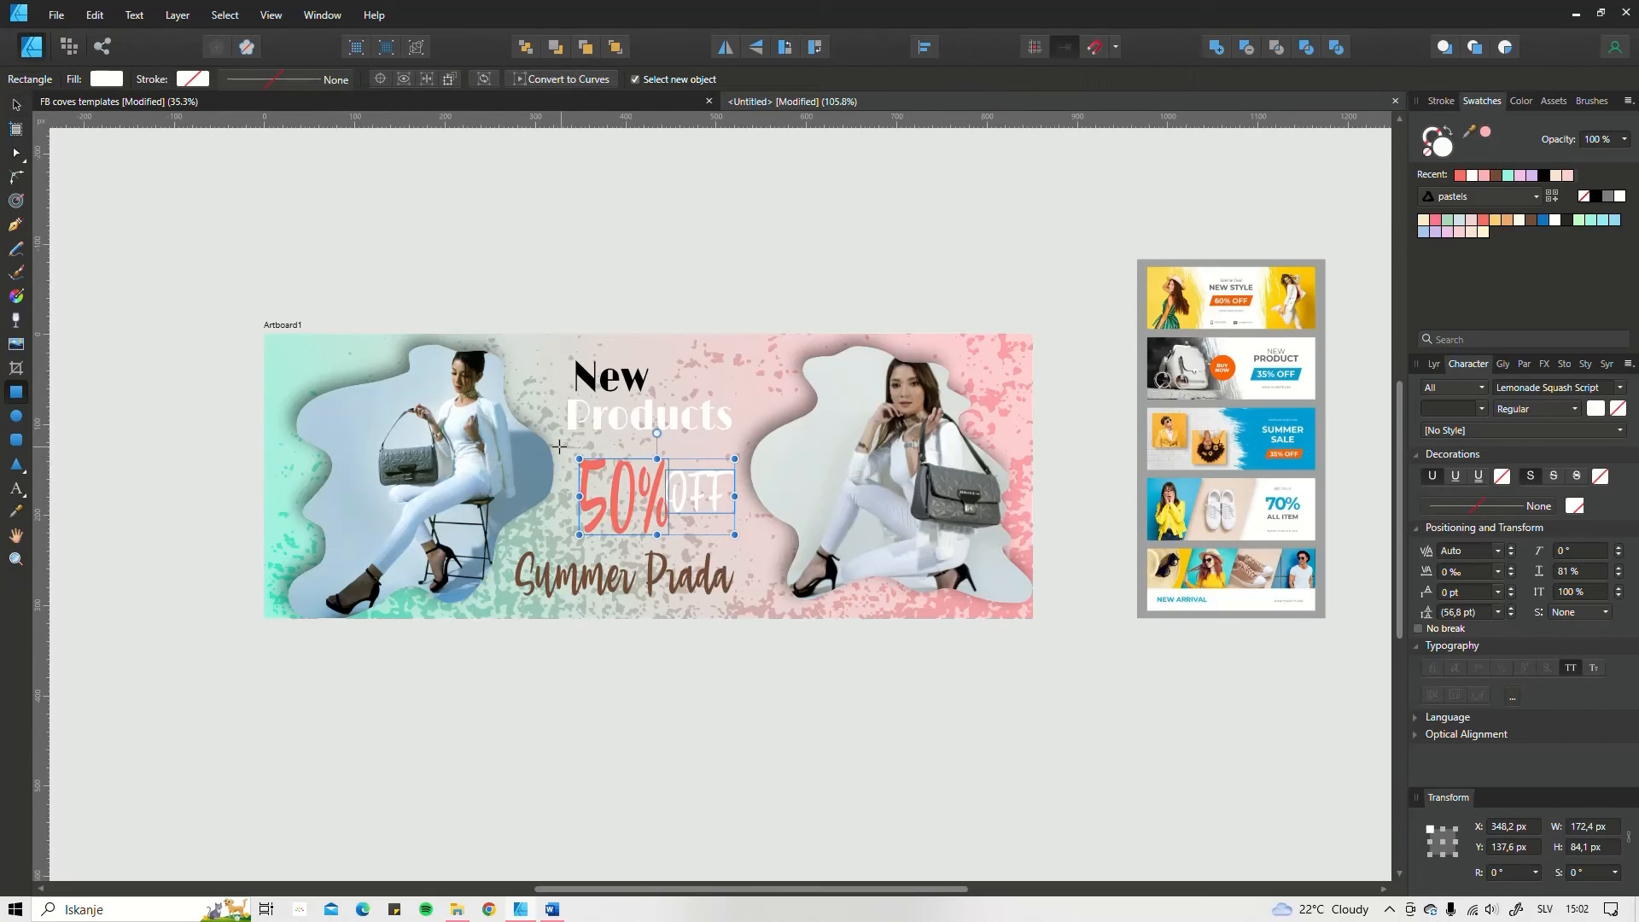
{"action": "left_click_drag", "start_coordinate": [559, 446], "coordinate": [741, 545]}
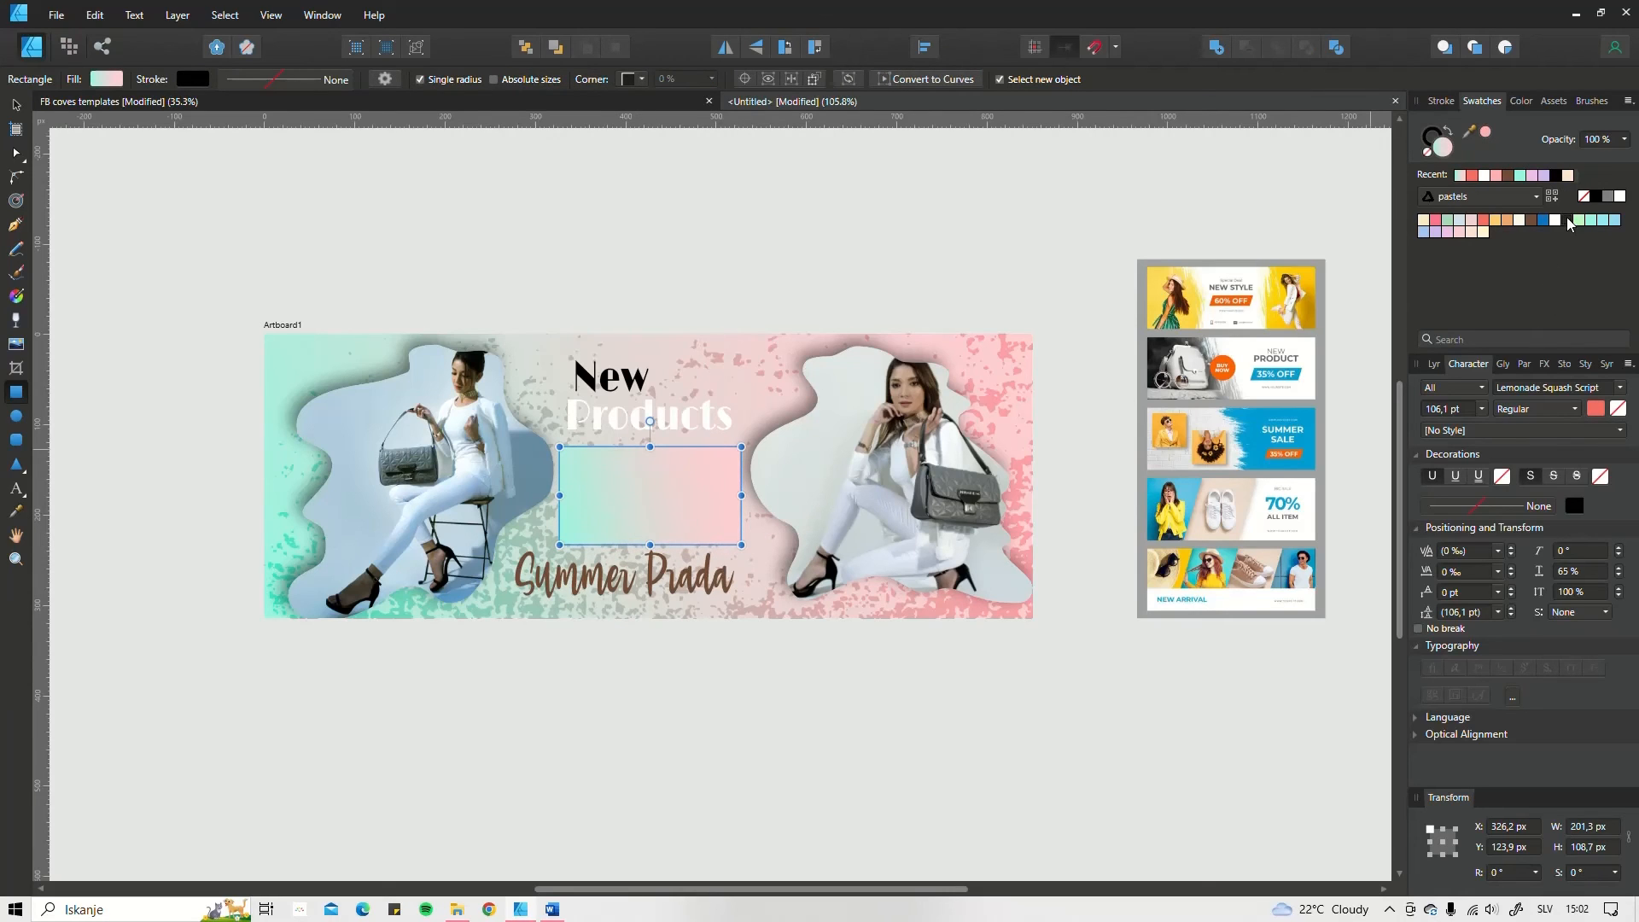
{"action": "left_click", "coordinate": [1566, 219]}
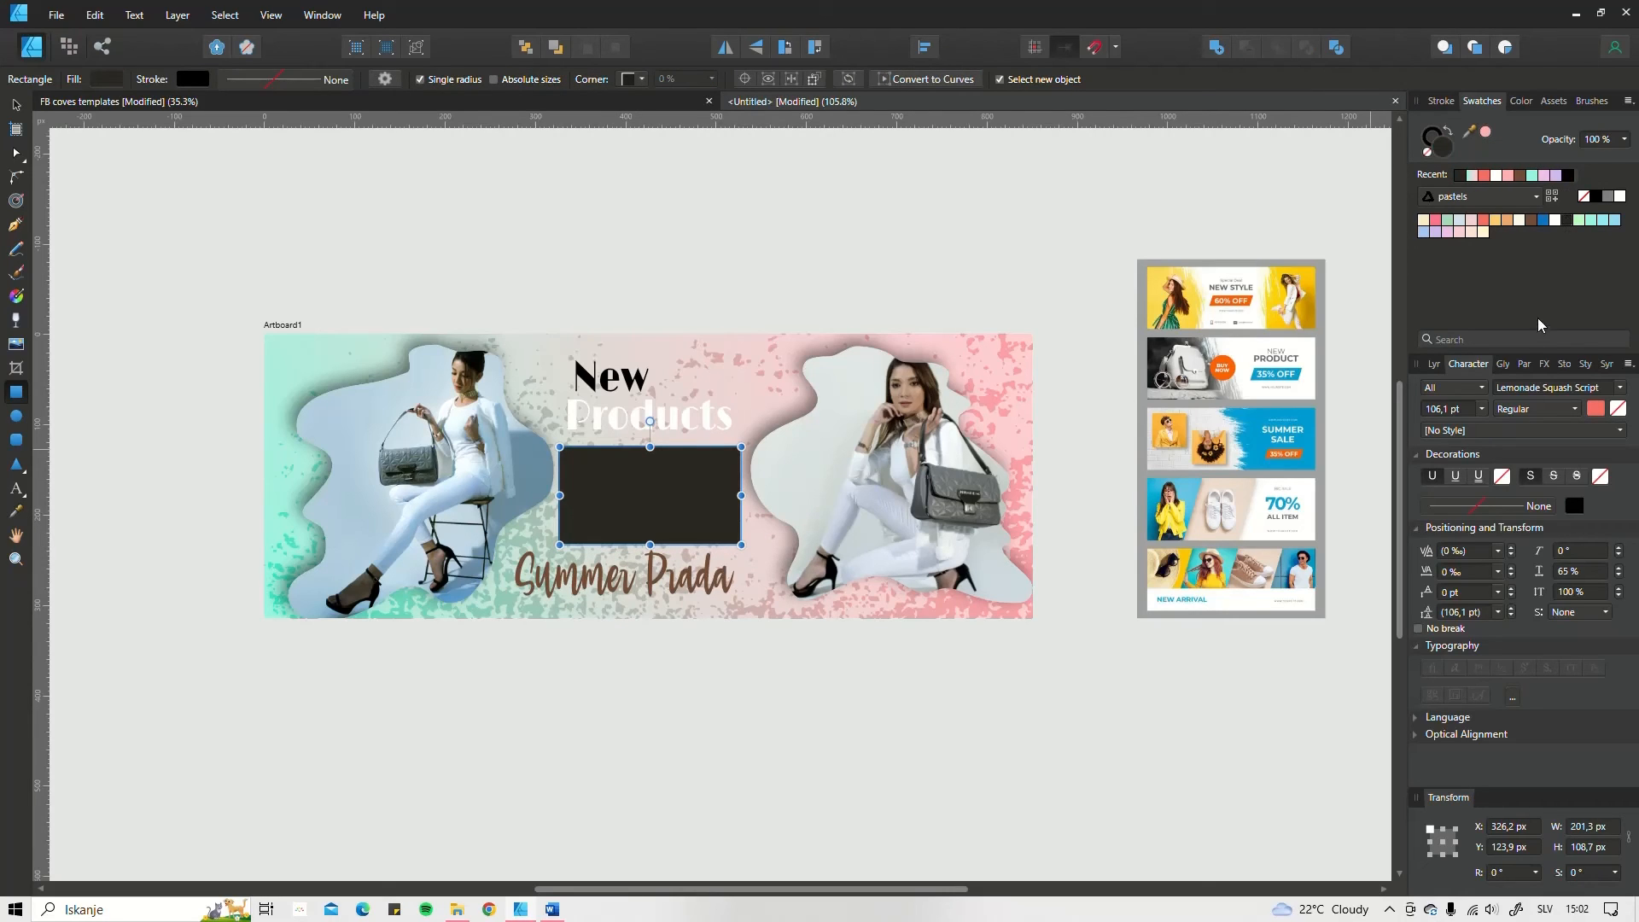
{"action": "left_click", "coordinate": [1424, 148]}
{"action": "left_click", "coordinate": [1438, 155]}
Step: Place the dark rectangle behind the "50%" and "off" texts and widen it to about 207 px
{"action": "left_click", "coordinate": [1435, 364]}
{"action": "left_click_drag", "start_coordinate": [1477, 468], "coordinate": [1485, 533]}
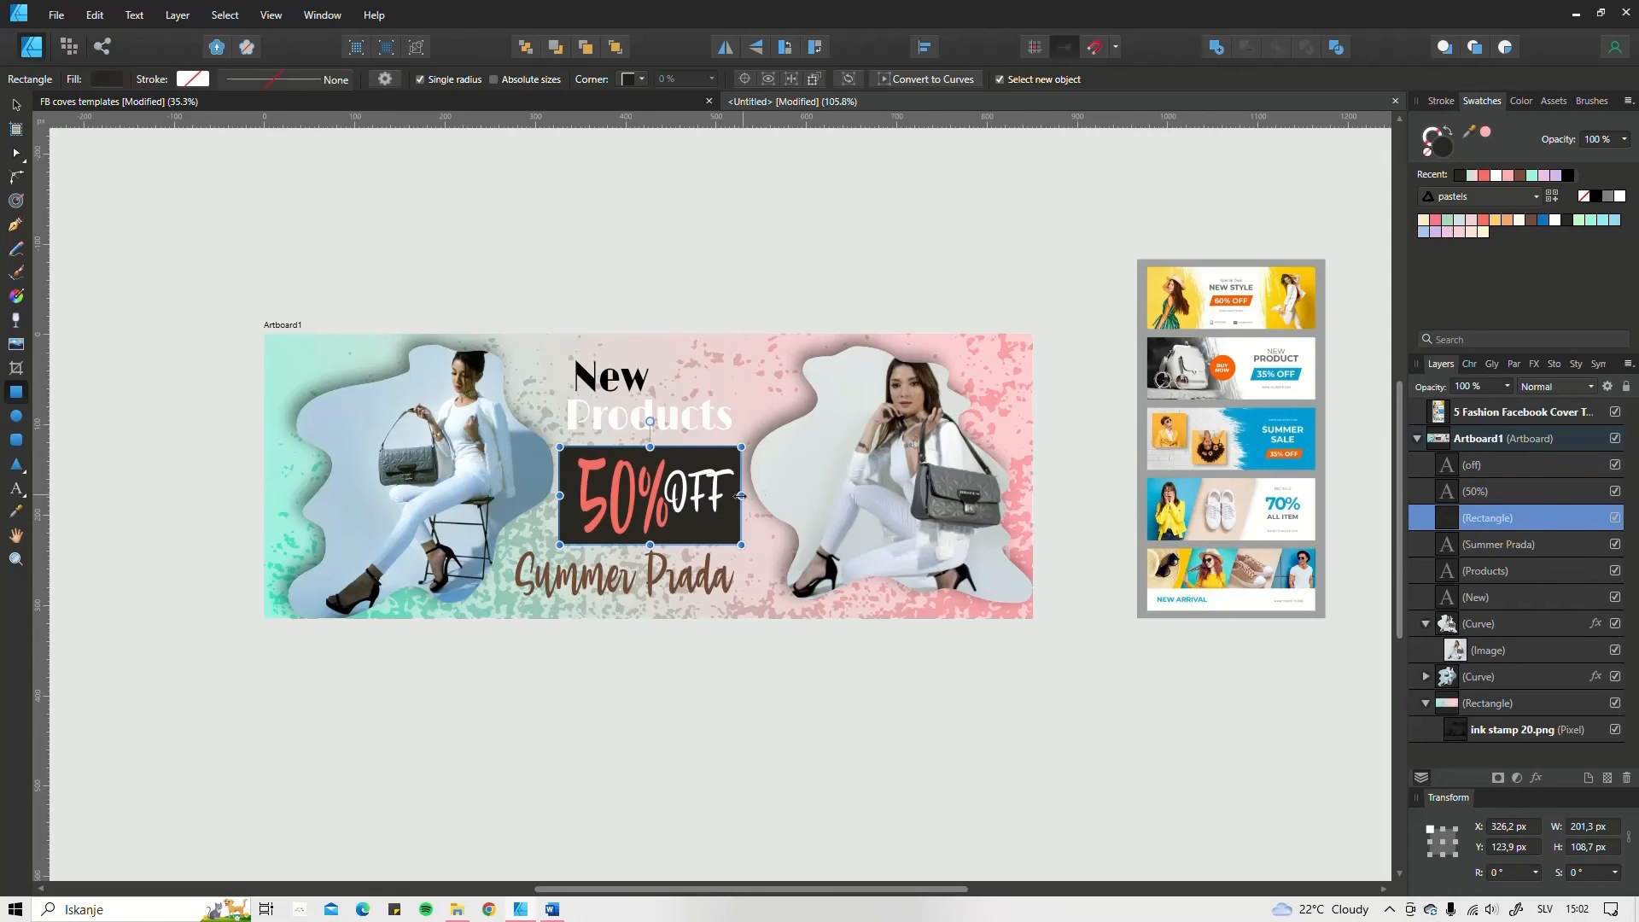
{"action": "left_click_drag", "start_coordinate": [740, 495], "coordinate": [746, 495]}
{"action": "key", "text": "v"}
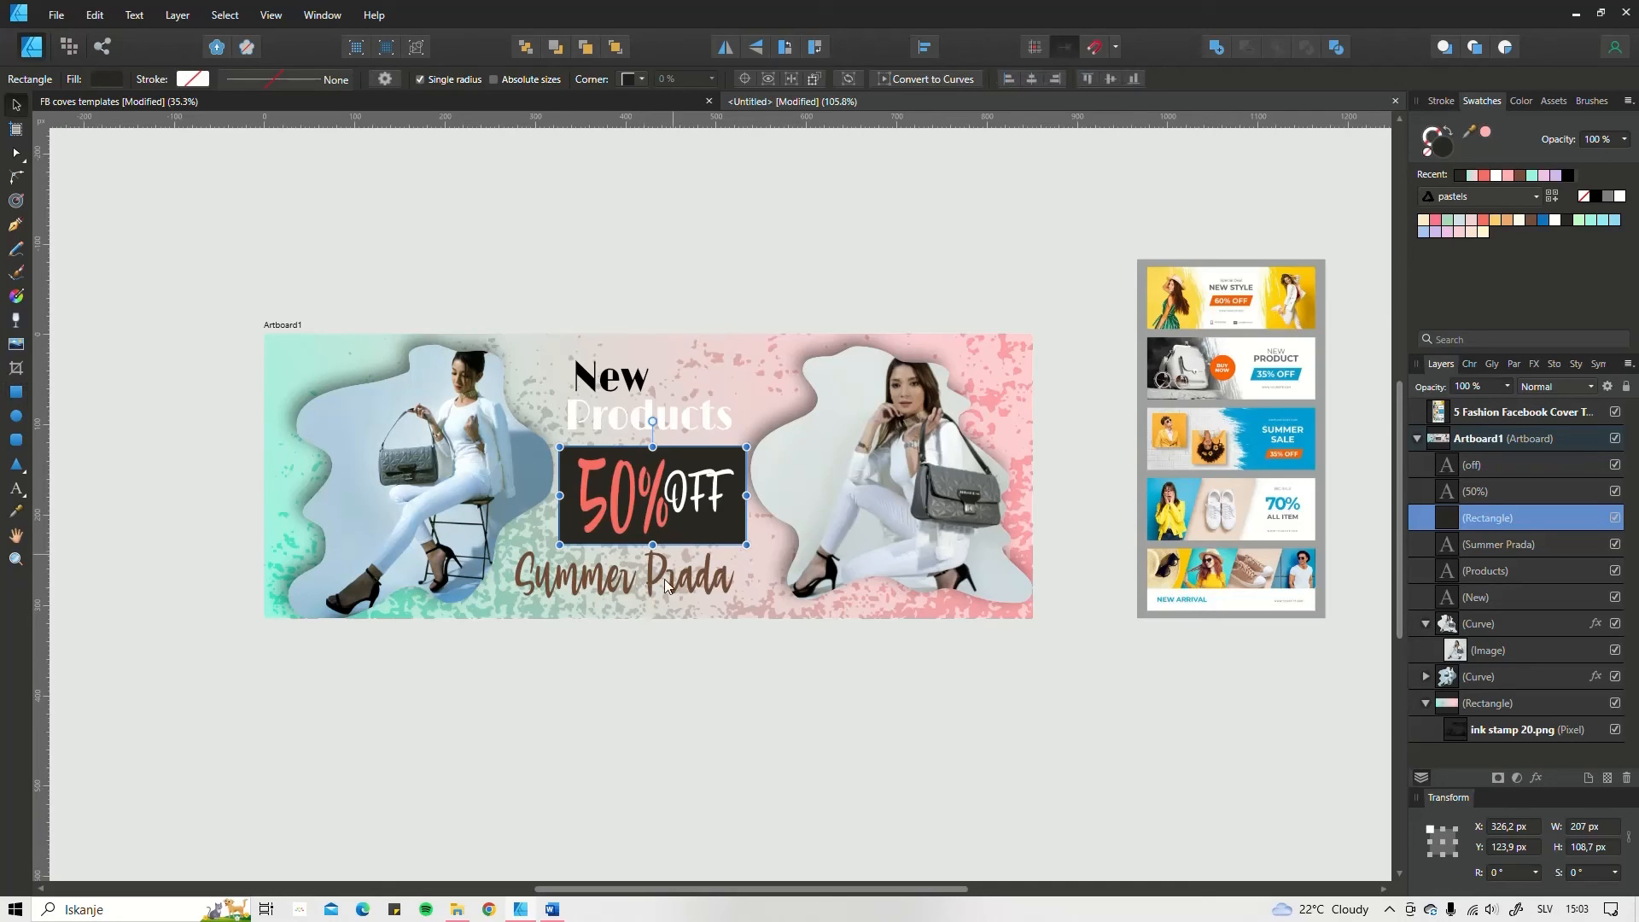
Step: Shrink "Summer Prada" to about 197 × 43.2 px, colour it white, and place one copy over the lower part of each photo
{"action": "mouse_move", "coordinate": [664, 581]}
{"action": "left_mouse_down"}
{"action": "mouse_move", "coordinate": [725, 597]}
{"action": "mouse_move", "coordinate": [663, 583]}
{"action": "left_mouse_up"}
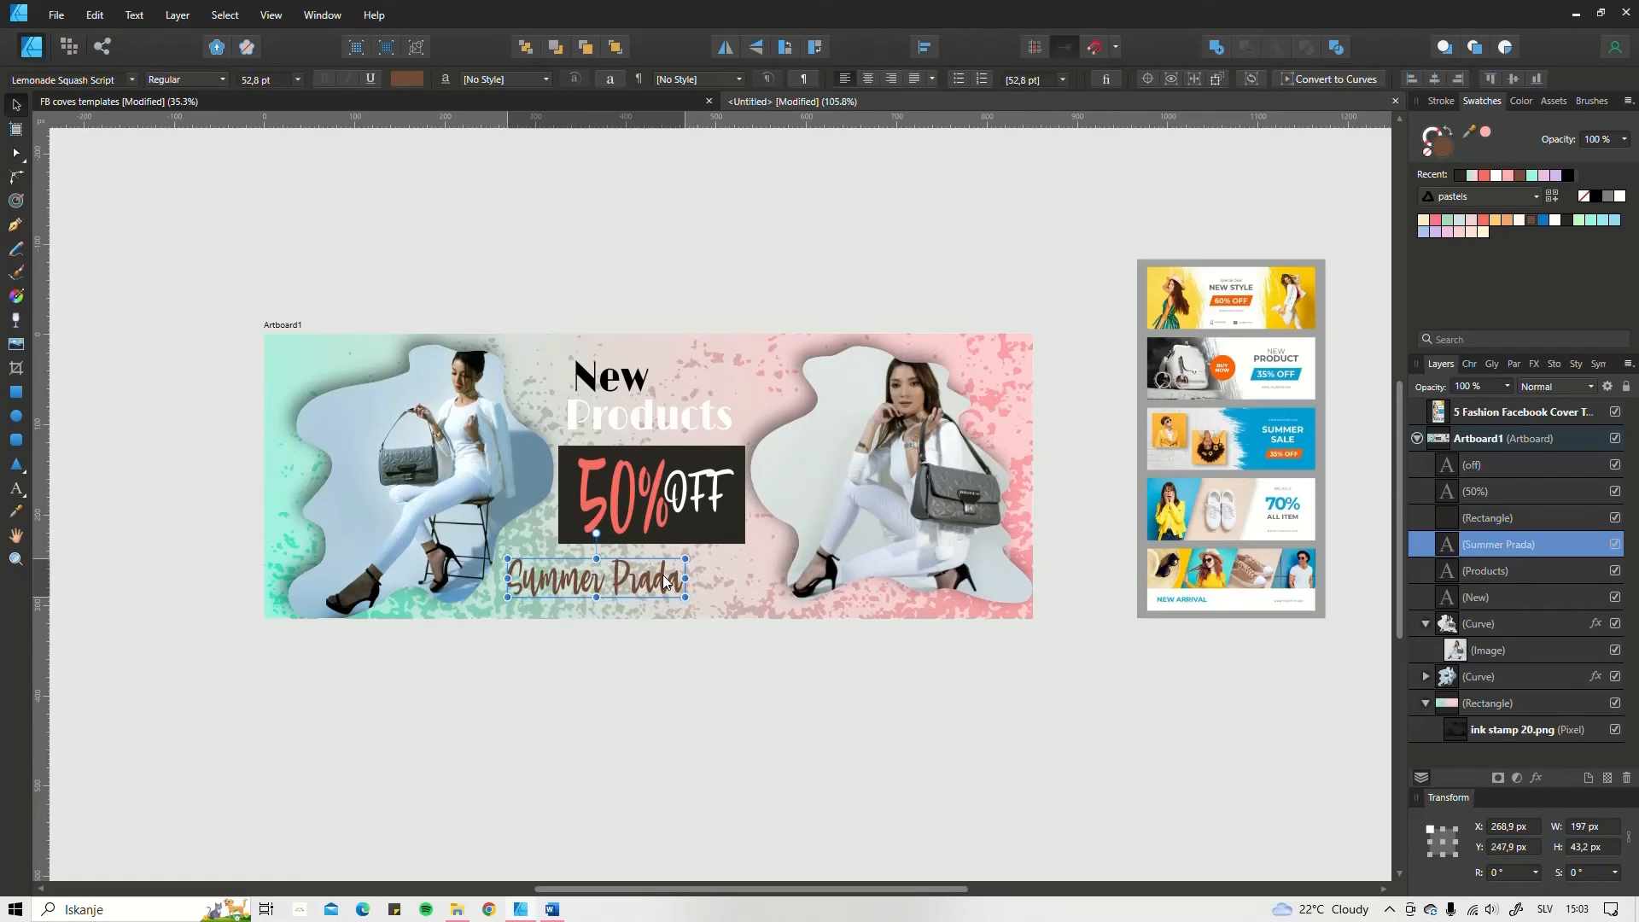
{"action": "left_click", "coordinate": [1620, 196]}
{"action": "left_click_drag", "start_coordinate": [581, 581], "coordinate": [965, 572]}
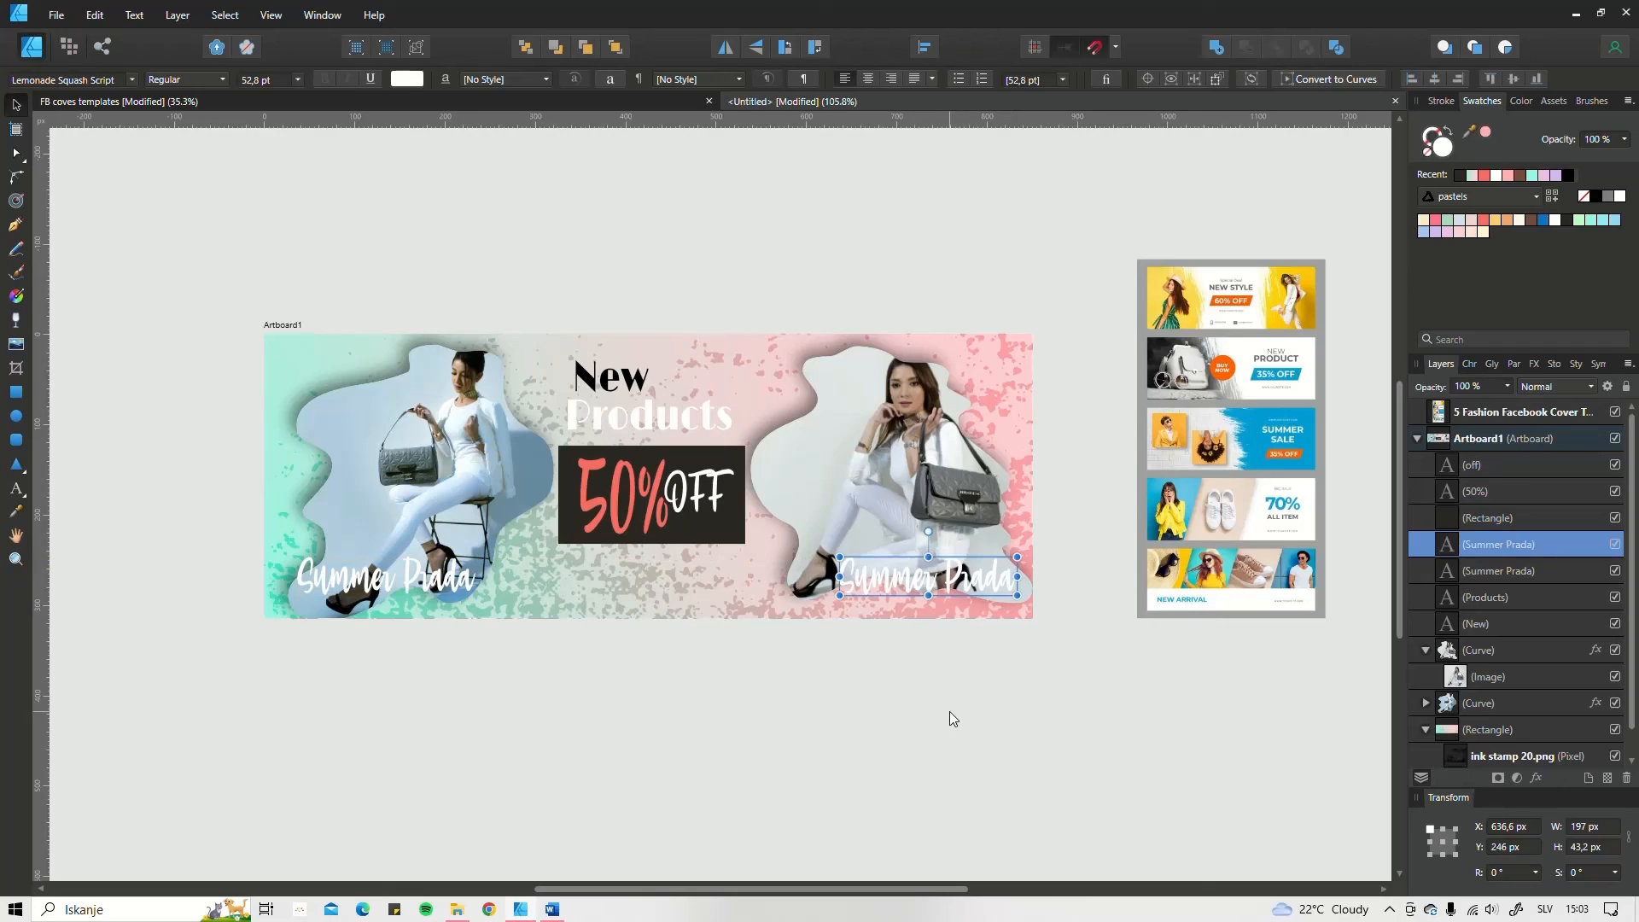
Step: Scale down the "50%" and "off" texts together with their dark rectangle and move the block slightly lower between the photos
{"action": "left_click", "coordinate": [853, 740]}
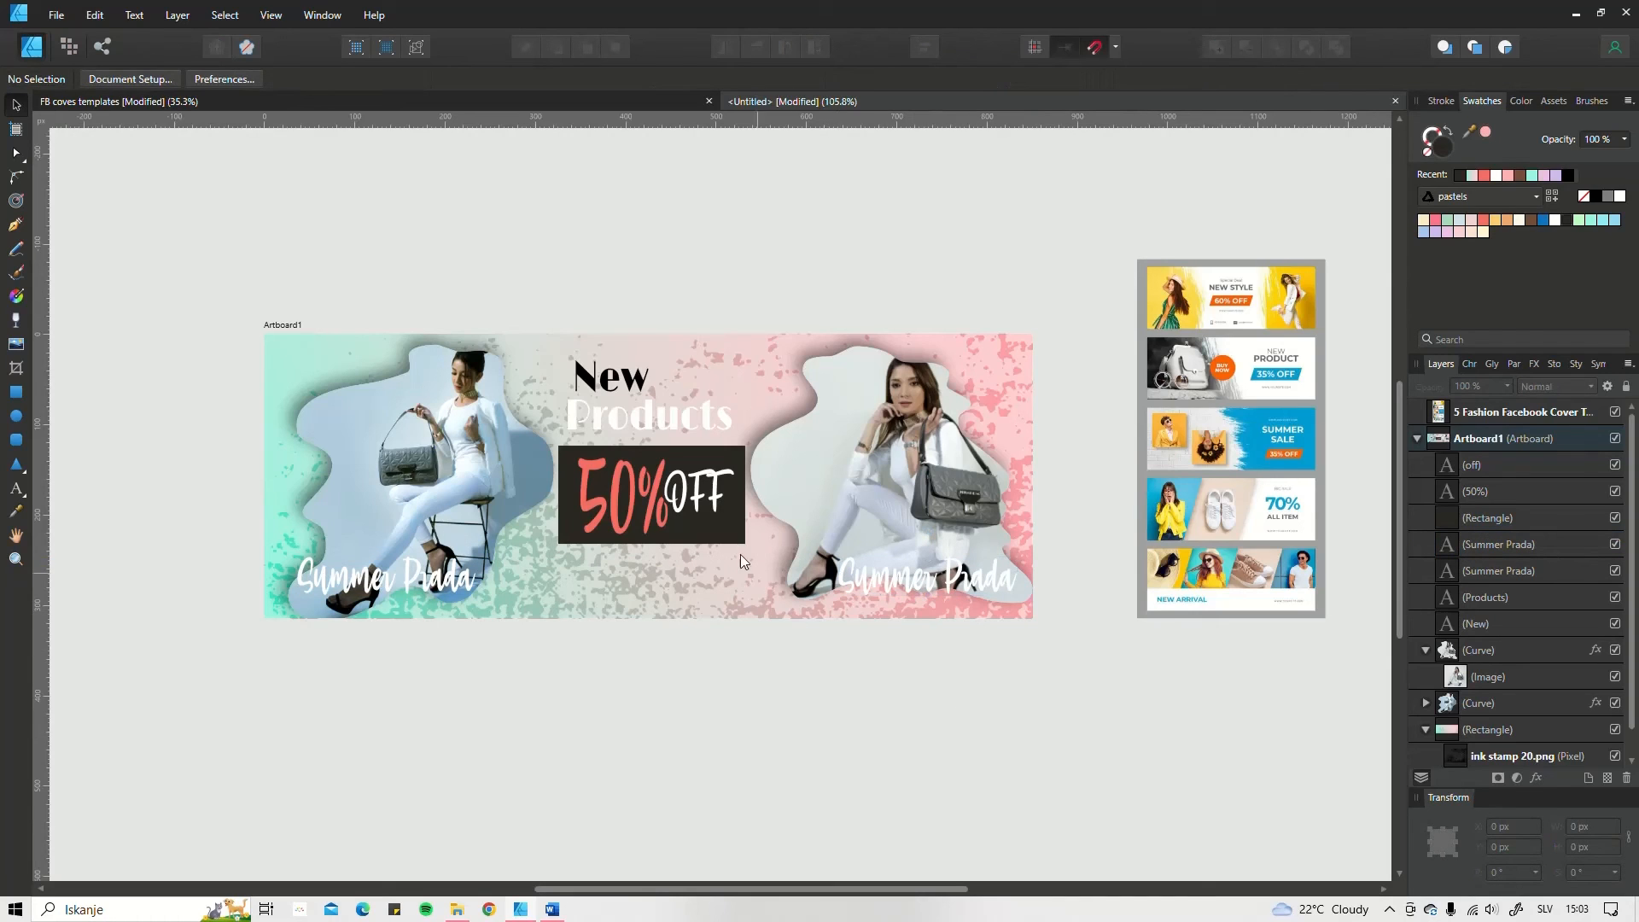
{"action": "left_click", "coordinate": [676, 497]}
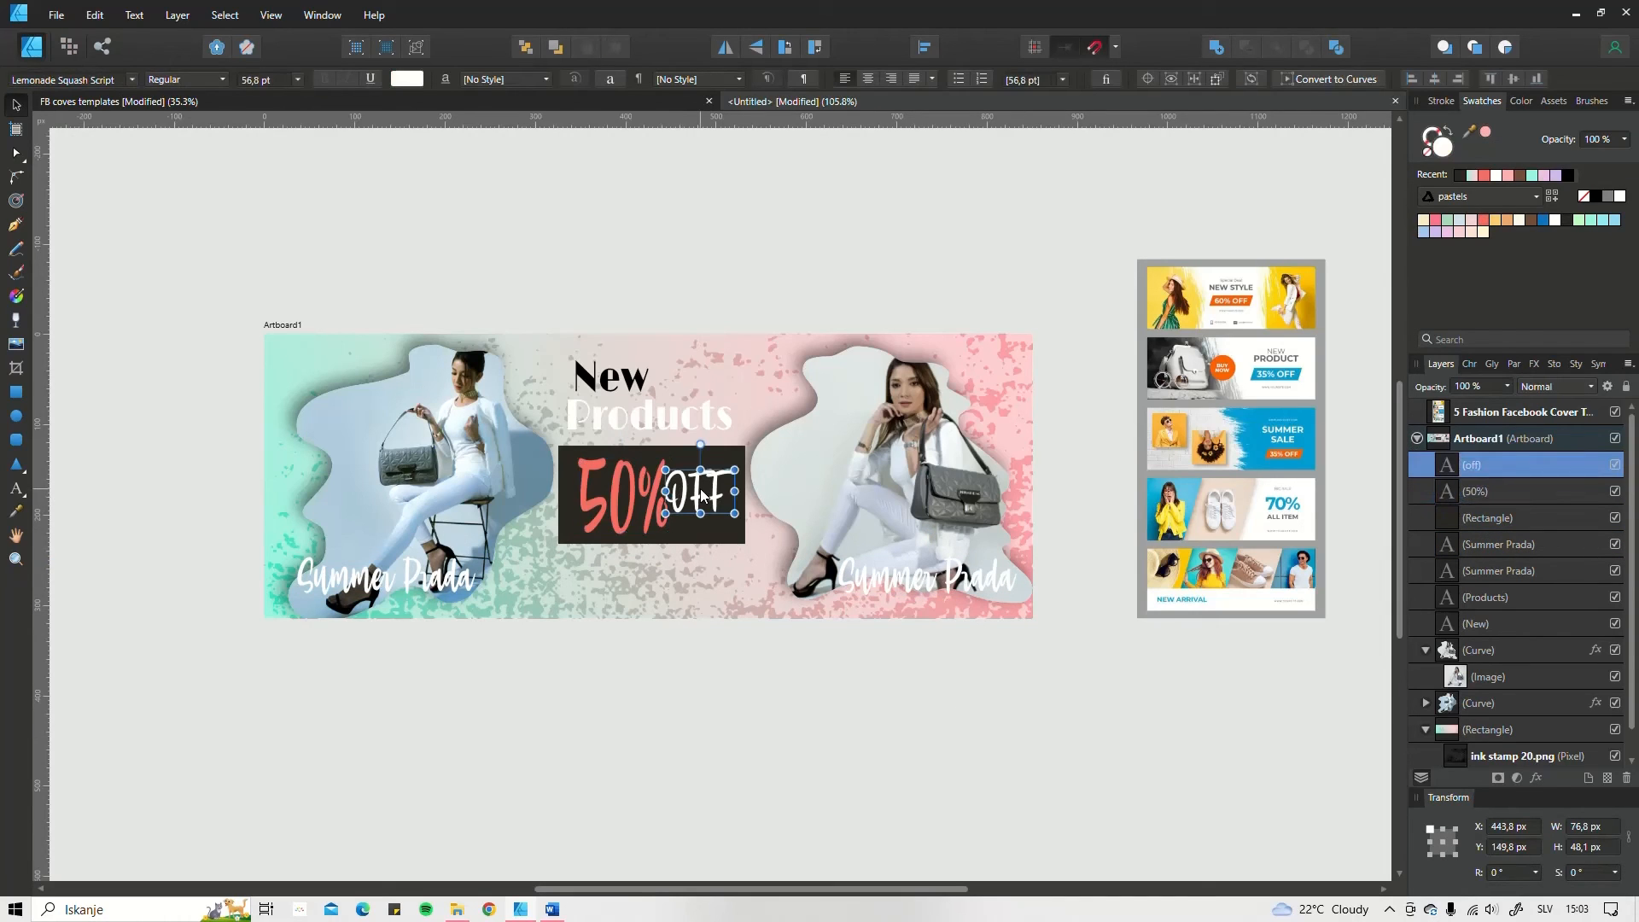
{"action": "left_click", "coordinate": [648, 493], "text": "shift"}
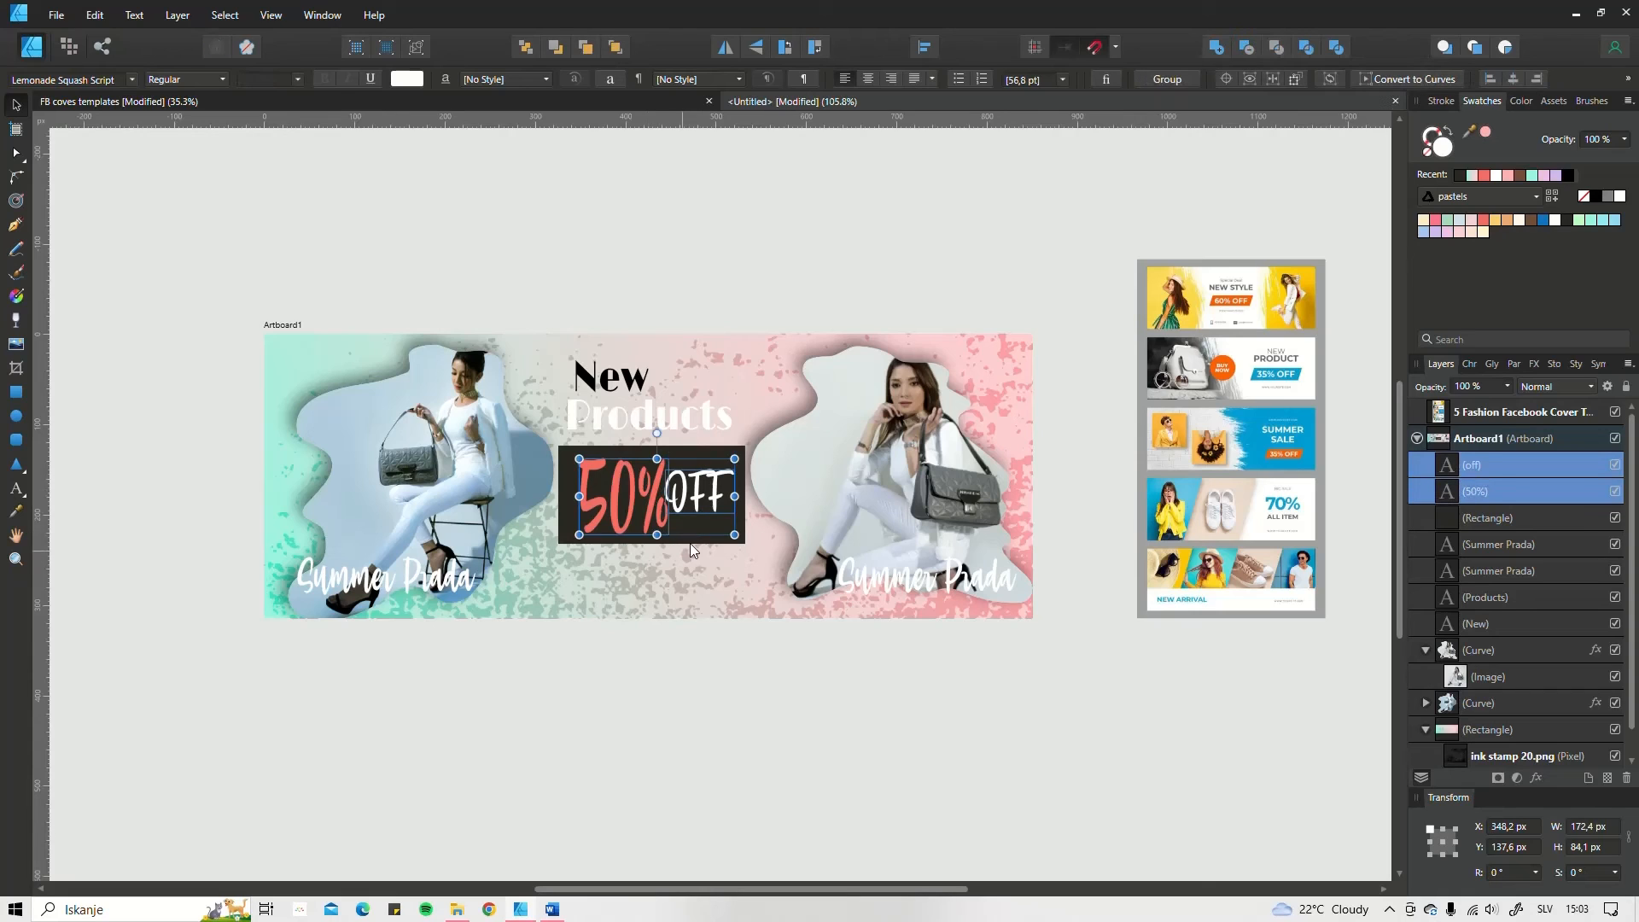
{"action": "left_click", "coordinate": [691, 541], "text": "shift"}
{"action": "left_click_drag", "start_coordinate": [691, 522], "coordinate": [692, 546]}
{"action": "left_click_drag", "start_coordinate": [747, 475], "coordinate": [704, 486]}
Step: Lower the "Products" and "New" texts to sit just above the dark discount block, with "New" offset slightly to the left
{"action": "left_click", "coordinate": [669, 440]}
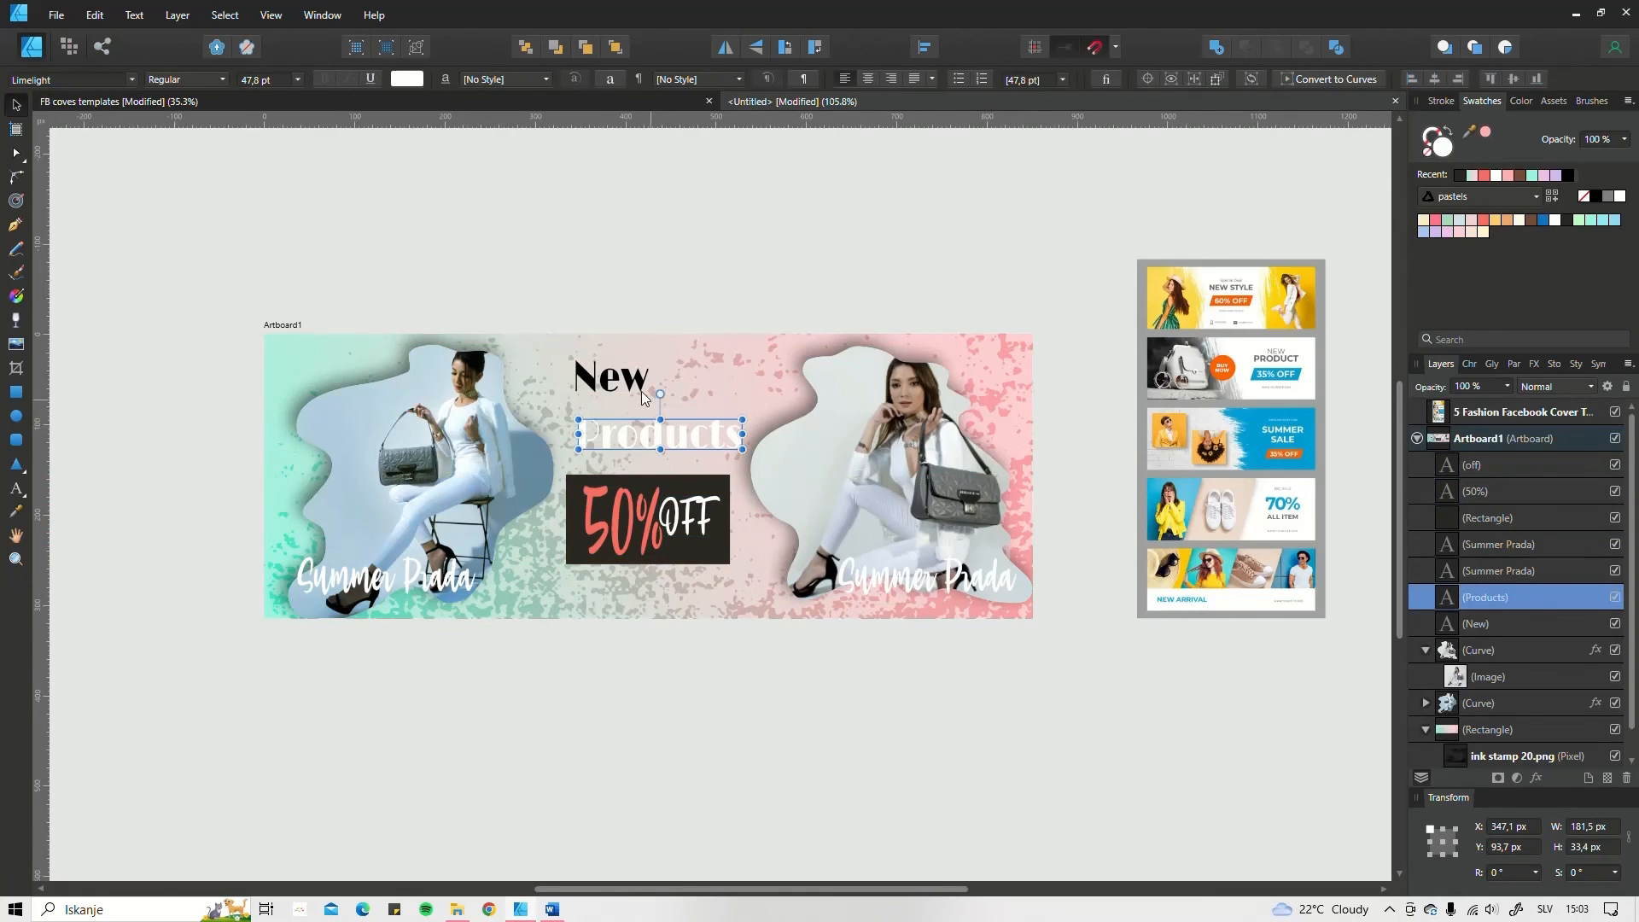
{"action": "mouse_move", "coordinate": [624, 378]}
{"action": "left_mouse_down"}
{"action": "mouse_move", "coordinate": [615, 406]}
{"action": "mouse_move", "coordinate": [613, 391]}
{"action": "left_mouse_up"}
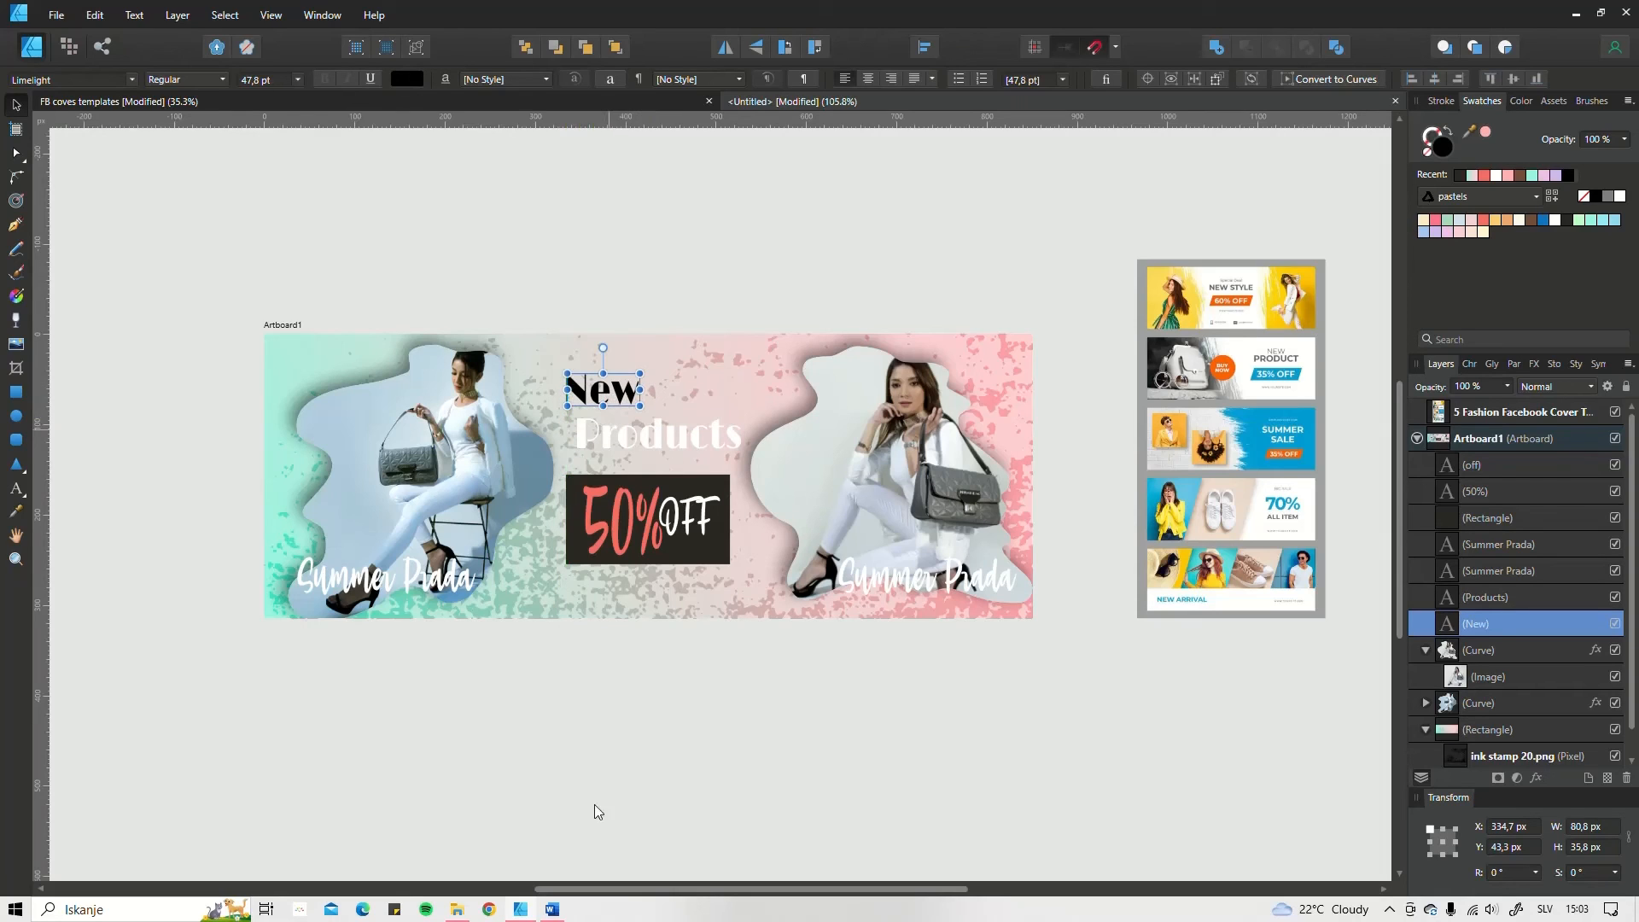
{"action": "left_click", "coordinate": [598, 803]}
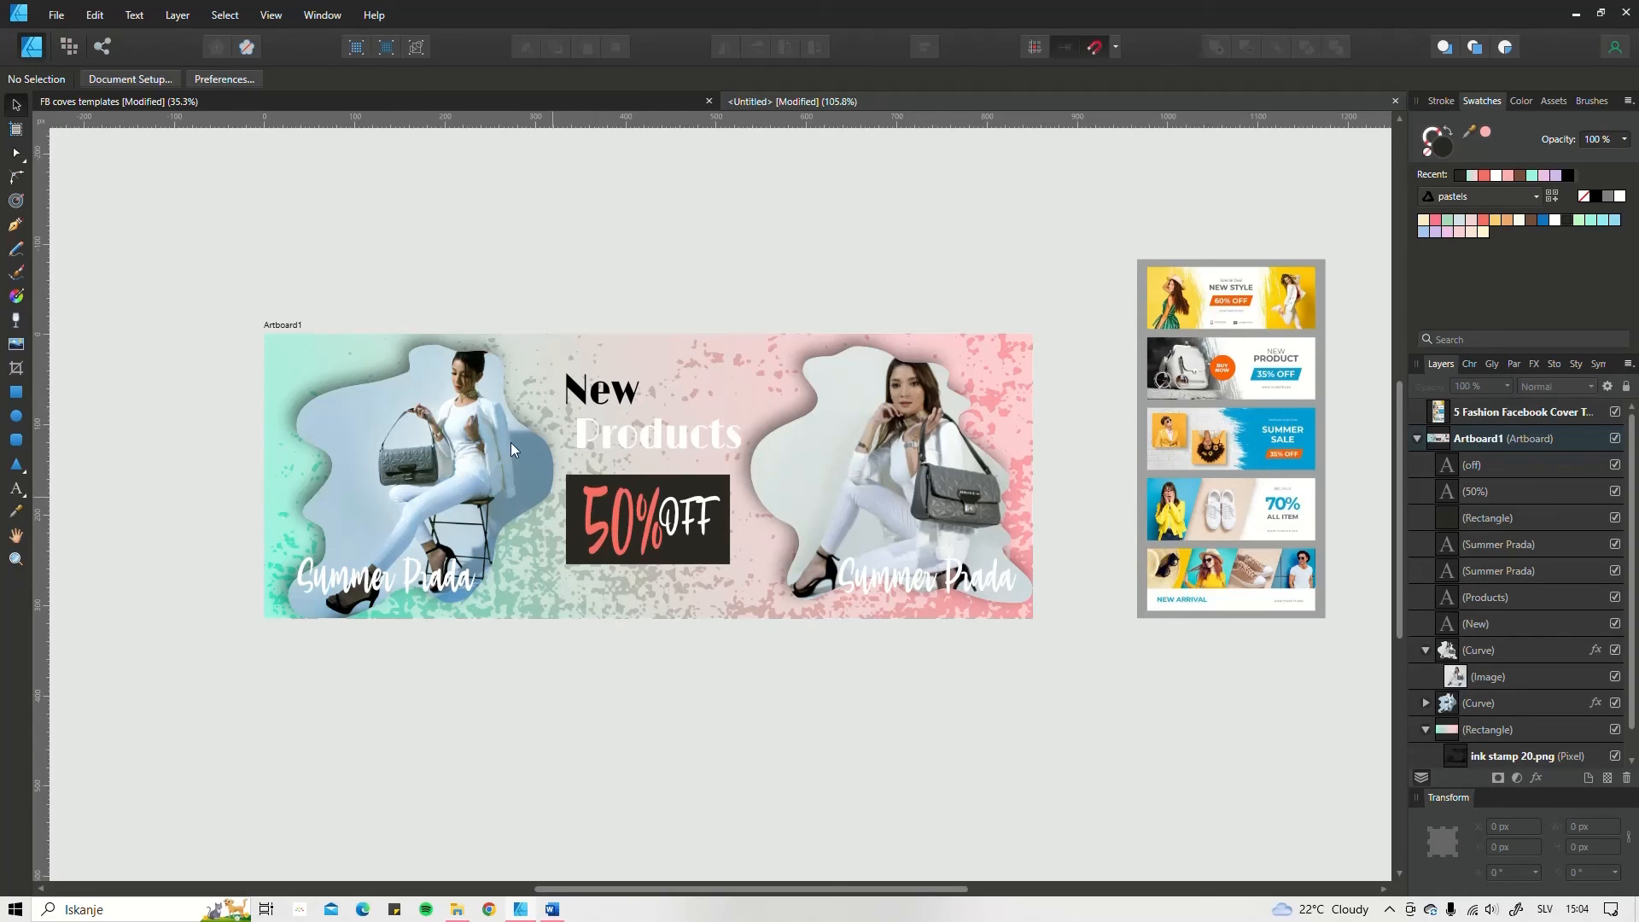
Step: Delete the fashion cover templates reference image beside the artboard
{"action": "left_click", "coordinate": [1186, 301]}
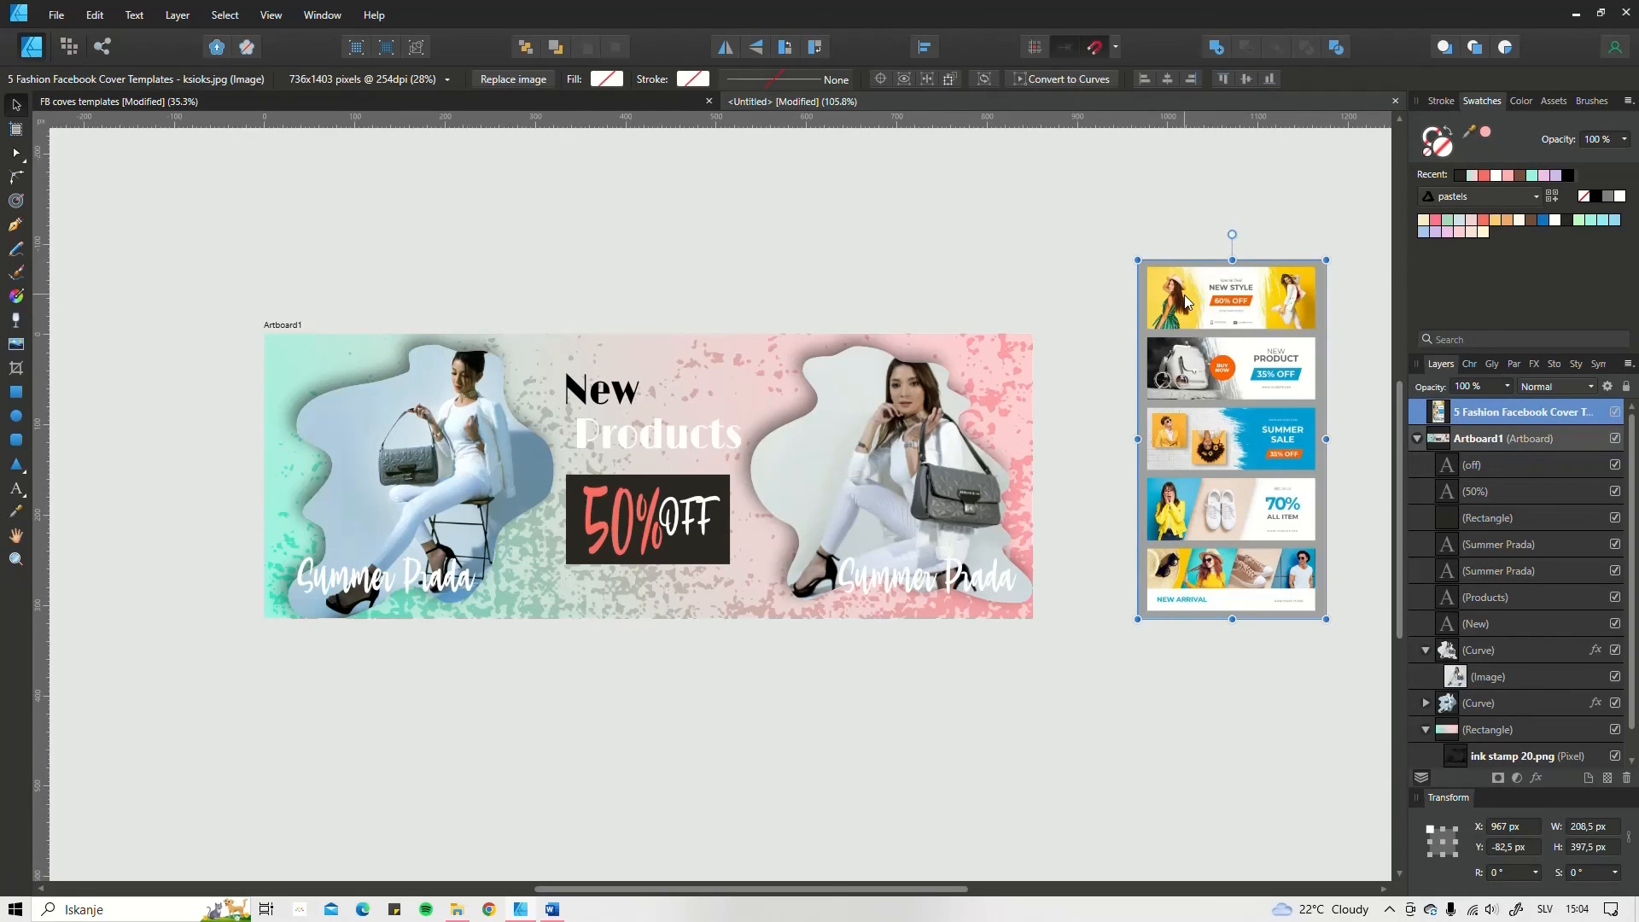
{"action": "key", "text": "Delete"}
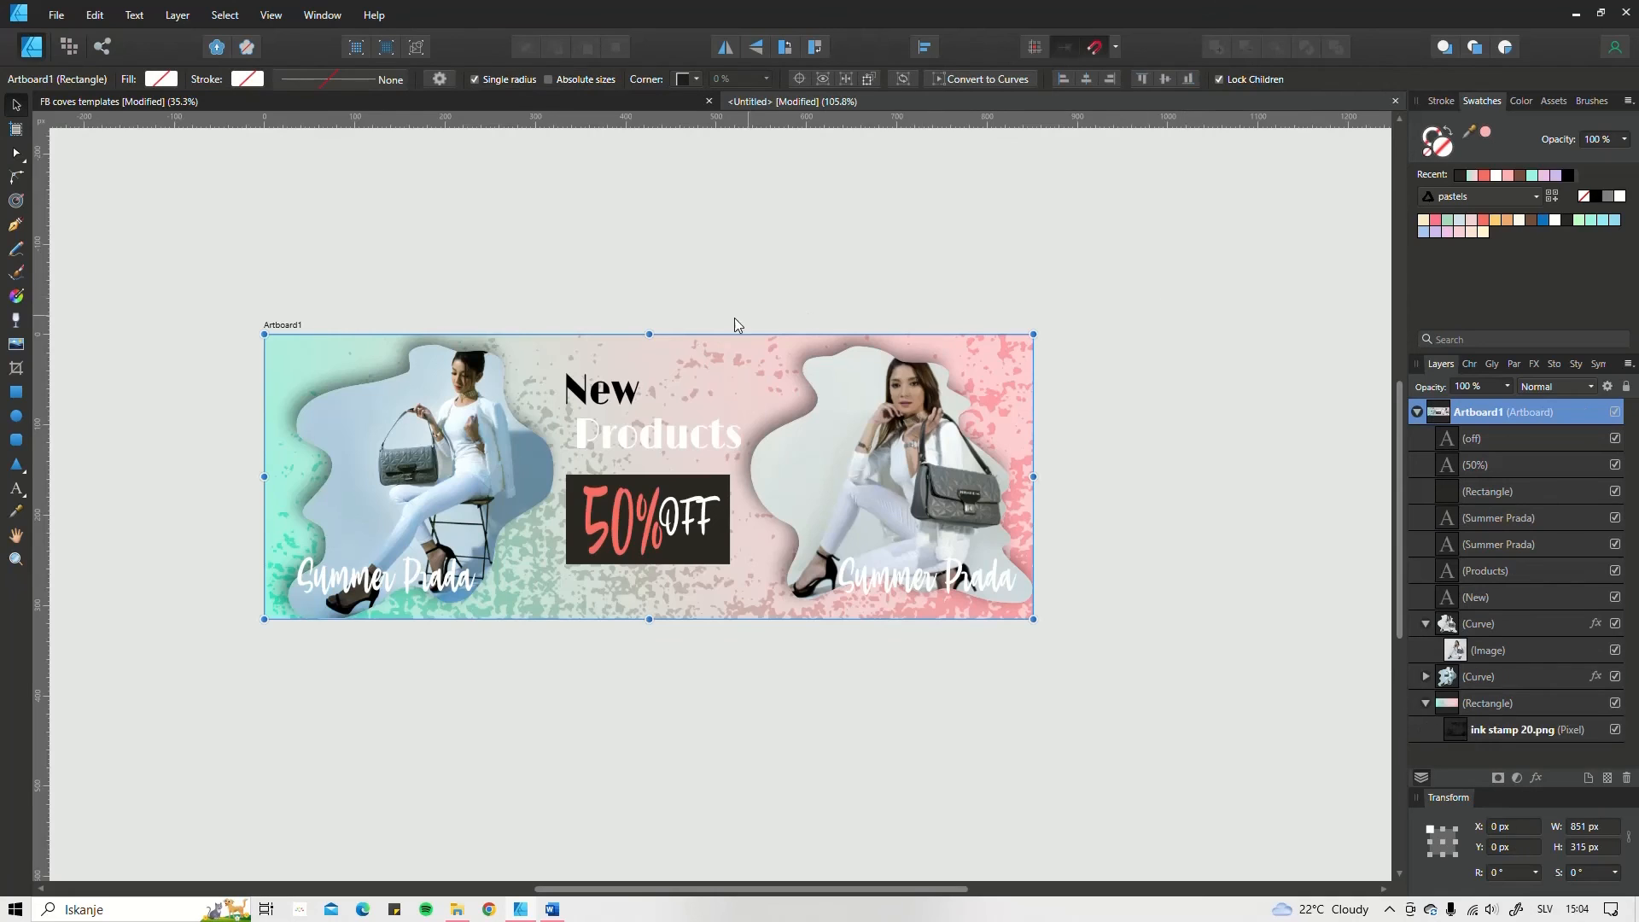
Step: Inspect the fashion cover on Artboard9 in the FB coves templates document and return to the untitled document
{"action": "scroll", "coordinate": [602, 356], "scroll_direction": "down", "scroll_amount": 3}
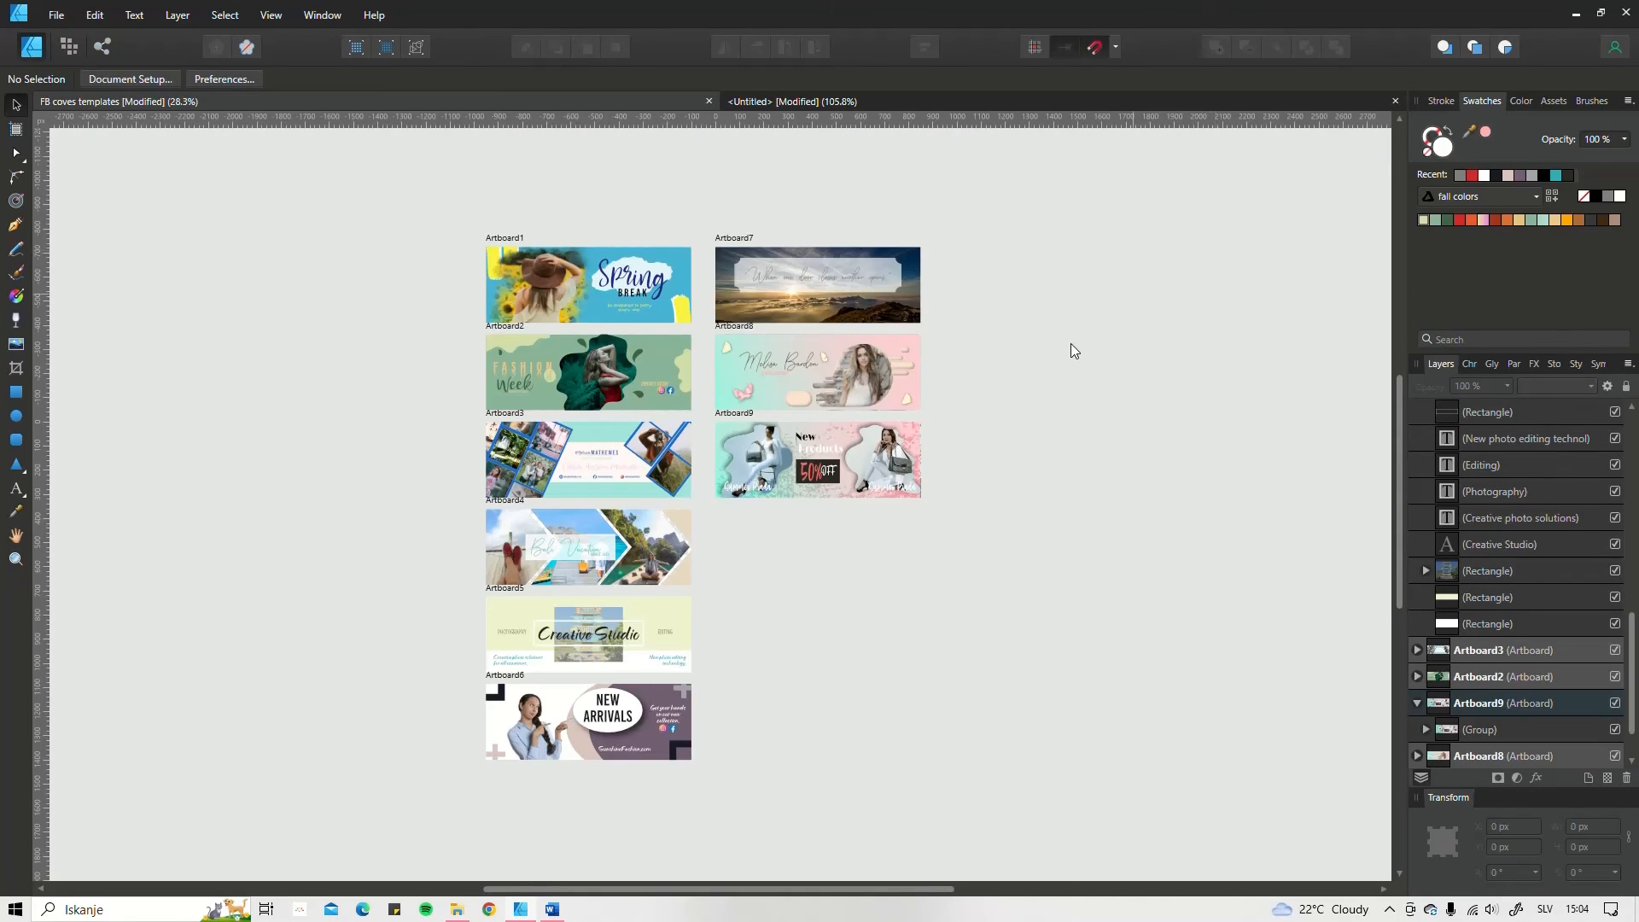
{"action": "scroll", "coordinate": [792, 429], "scroll_direction": "up", "scroll_amount": 4}
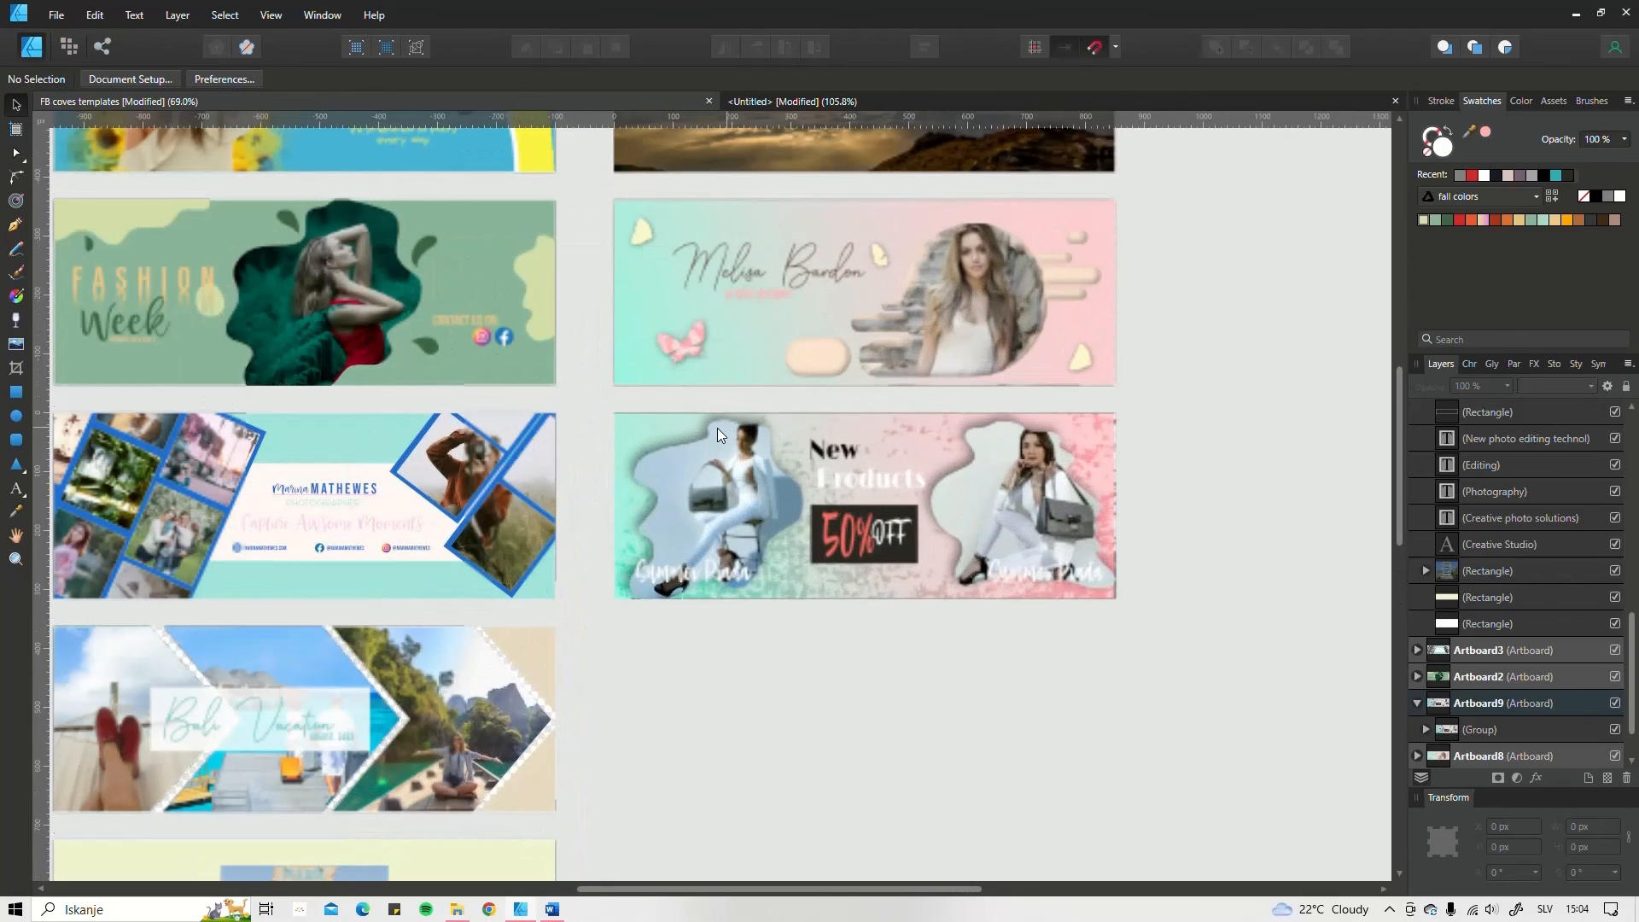
{"action": "left_click", "coordinate": [715, 428]}
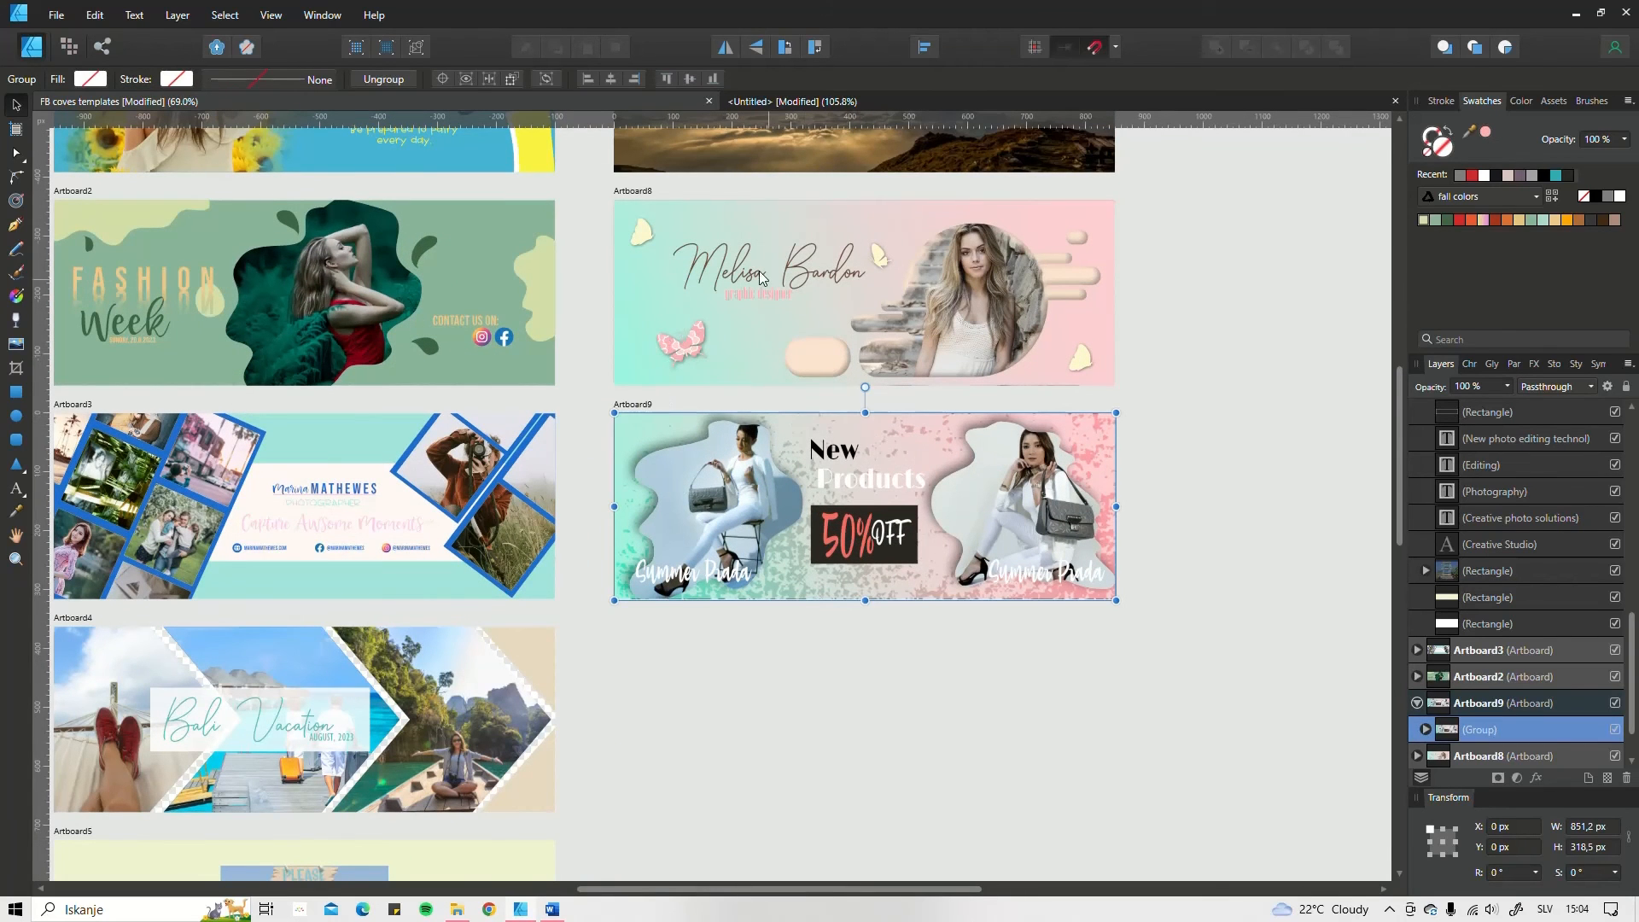
{"action": "left_click", "coordinate": [1267, 104]}
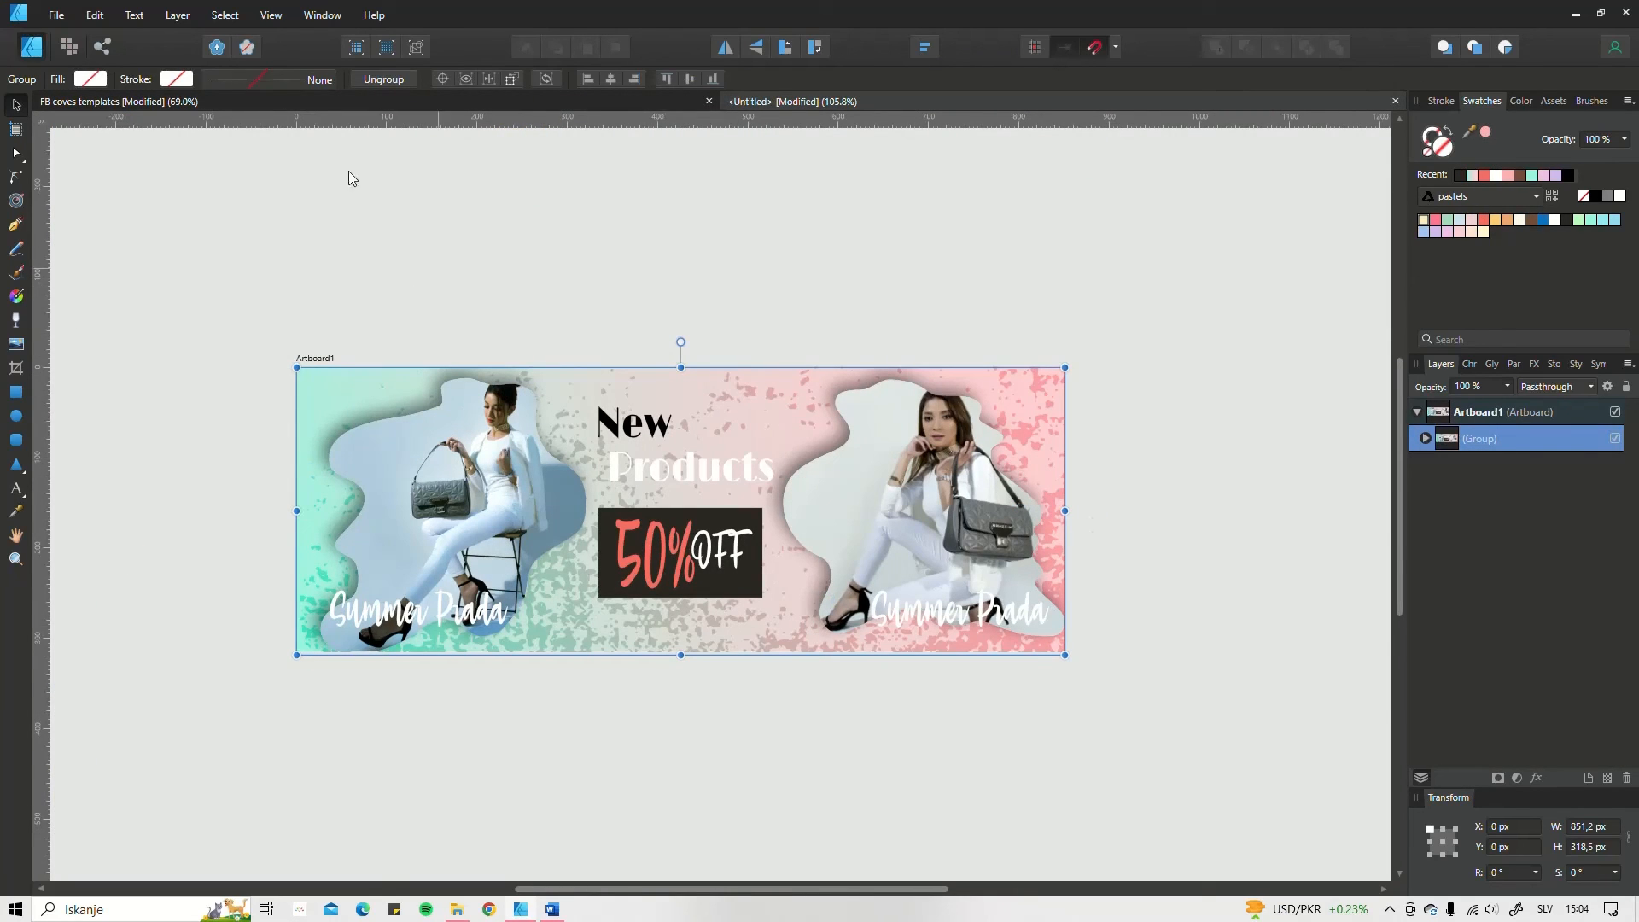
Step: Export the fashion cover's Artboard1 as an 851 × 315 px JPEG with the best quality preset
{"action": "left_click", "coordinate": [61, 18]}
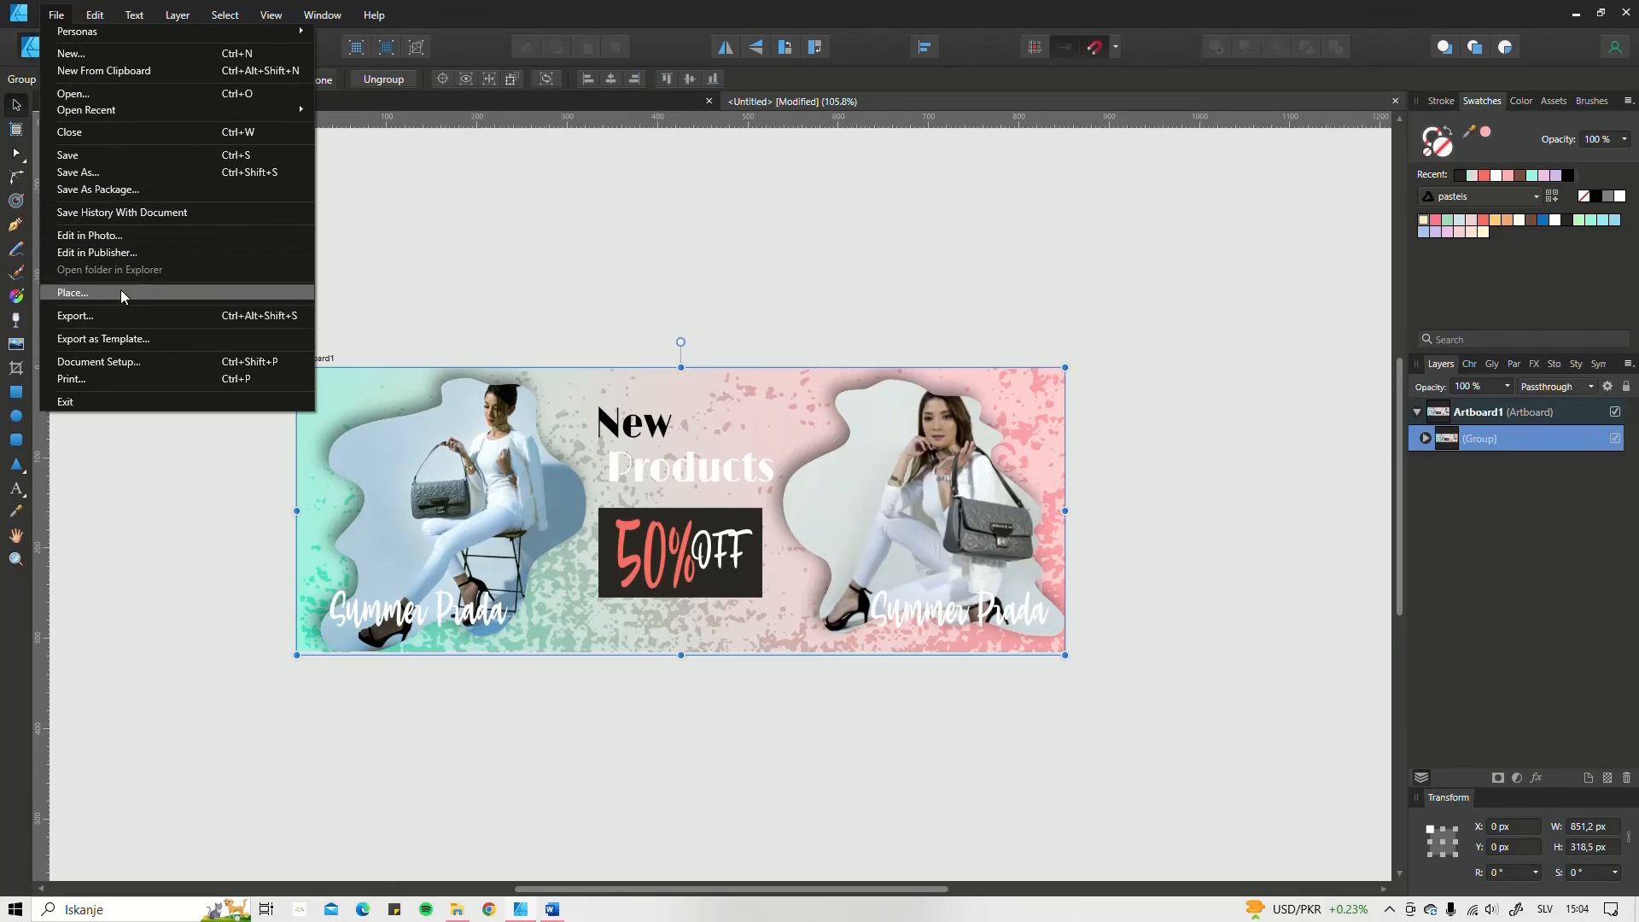
{"action": "left_click", "coordinate": [75, 316]}
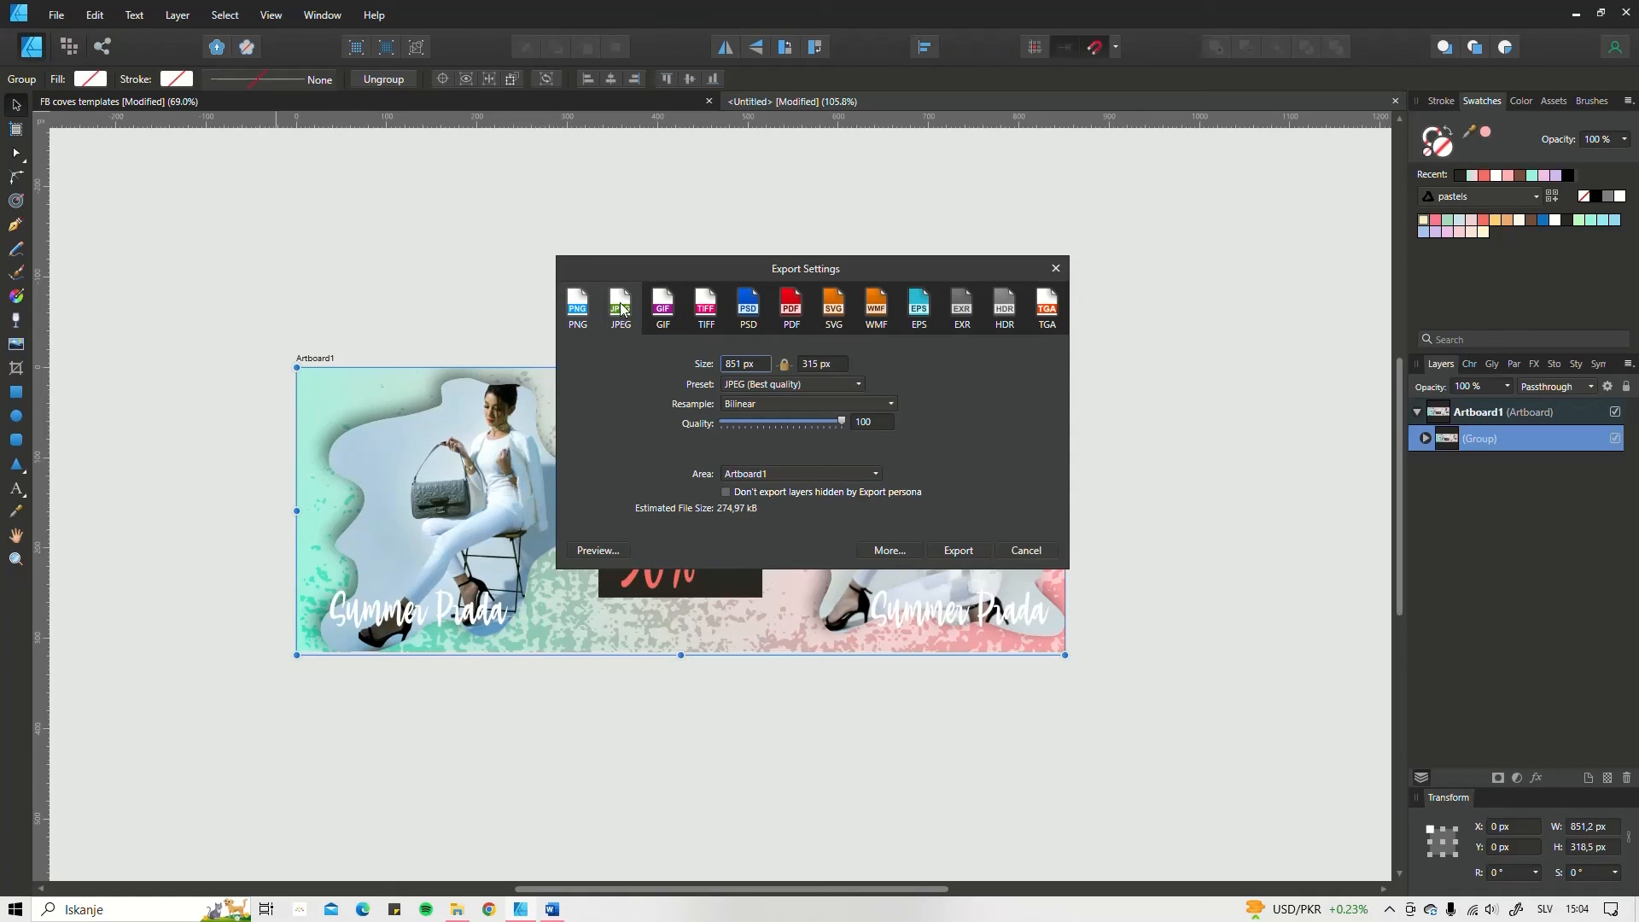
{"action": "left_click", "coordinate": [582, 314]}
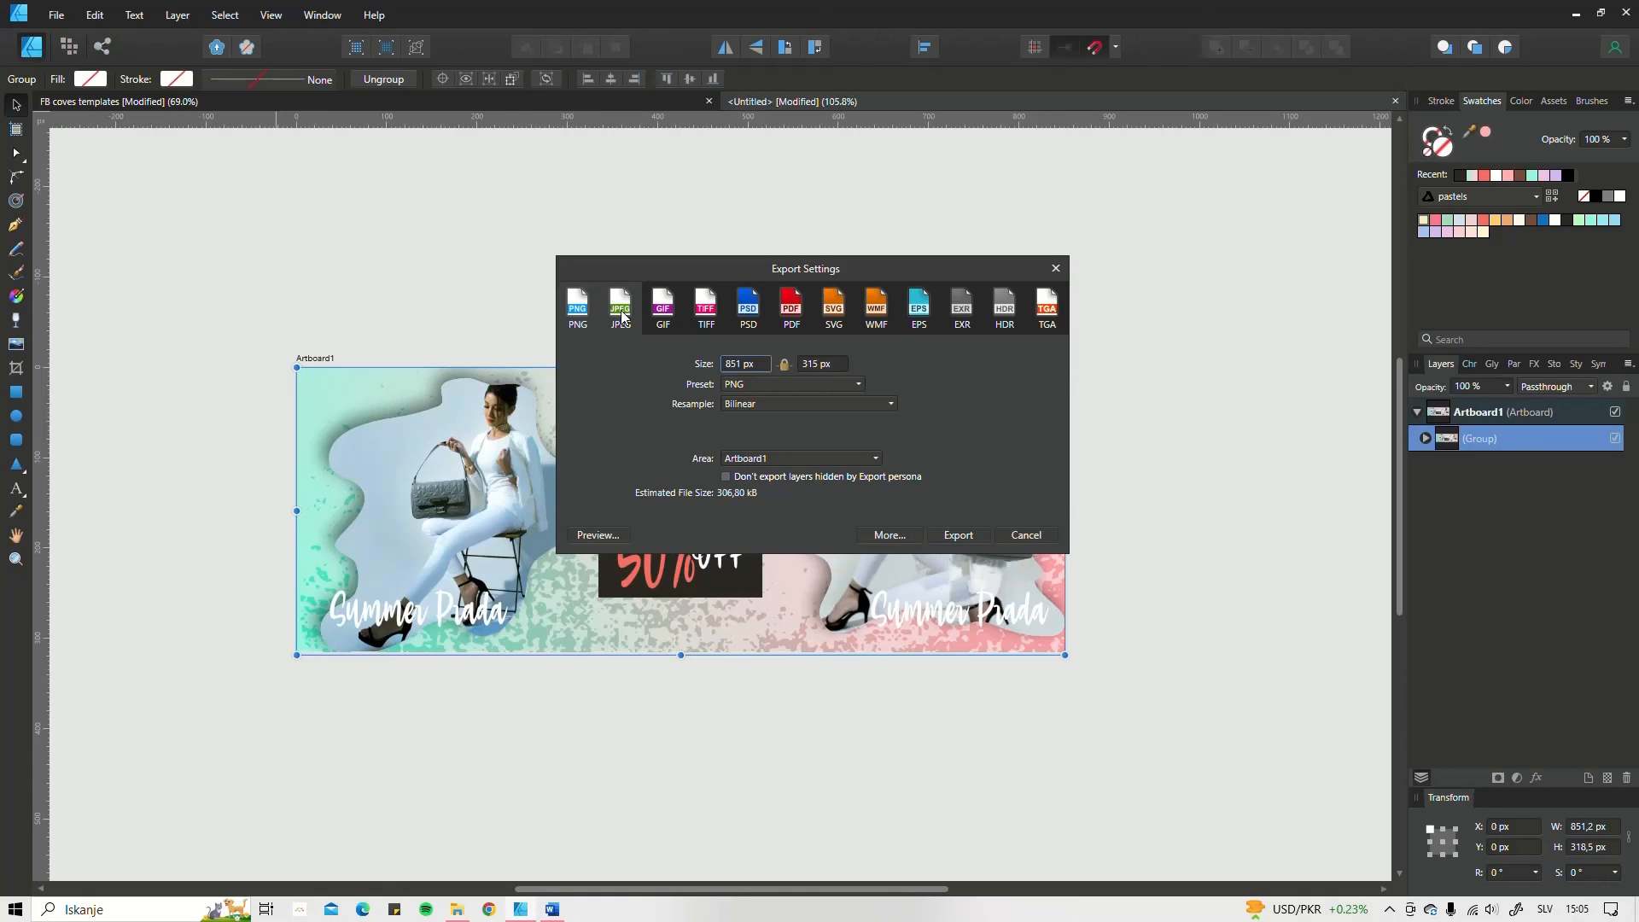
{"action": "left_click", "coordinate": [621, 316]}
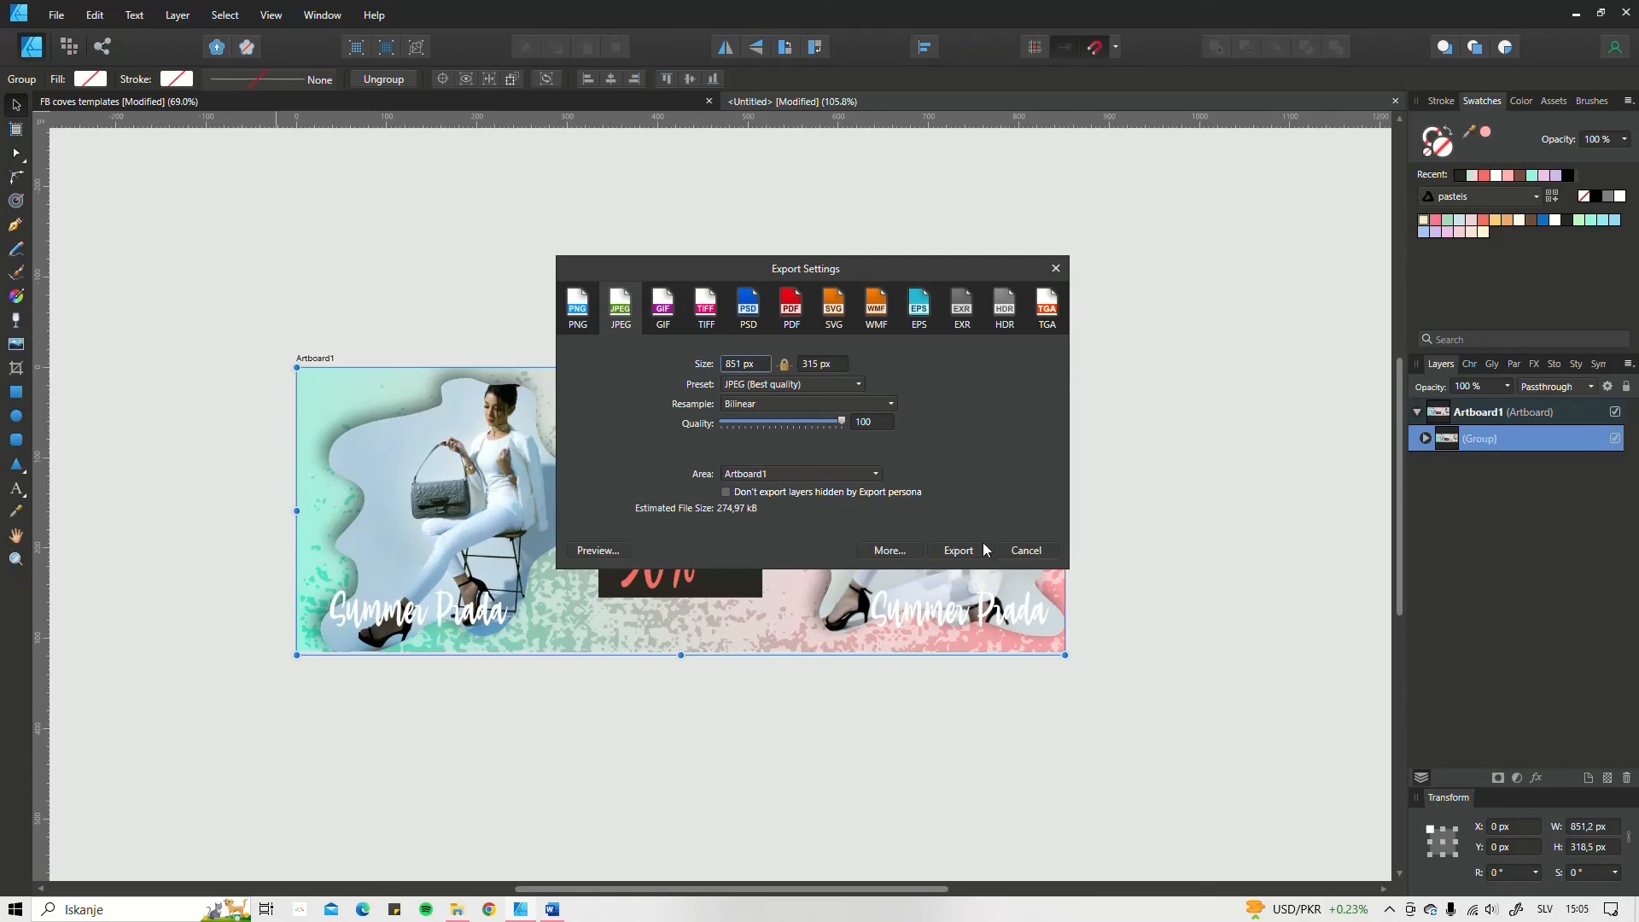
{"action": "left_click", "coordinate": [793, 477]}
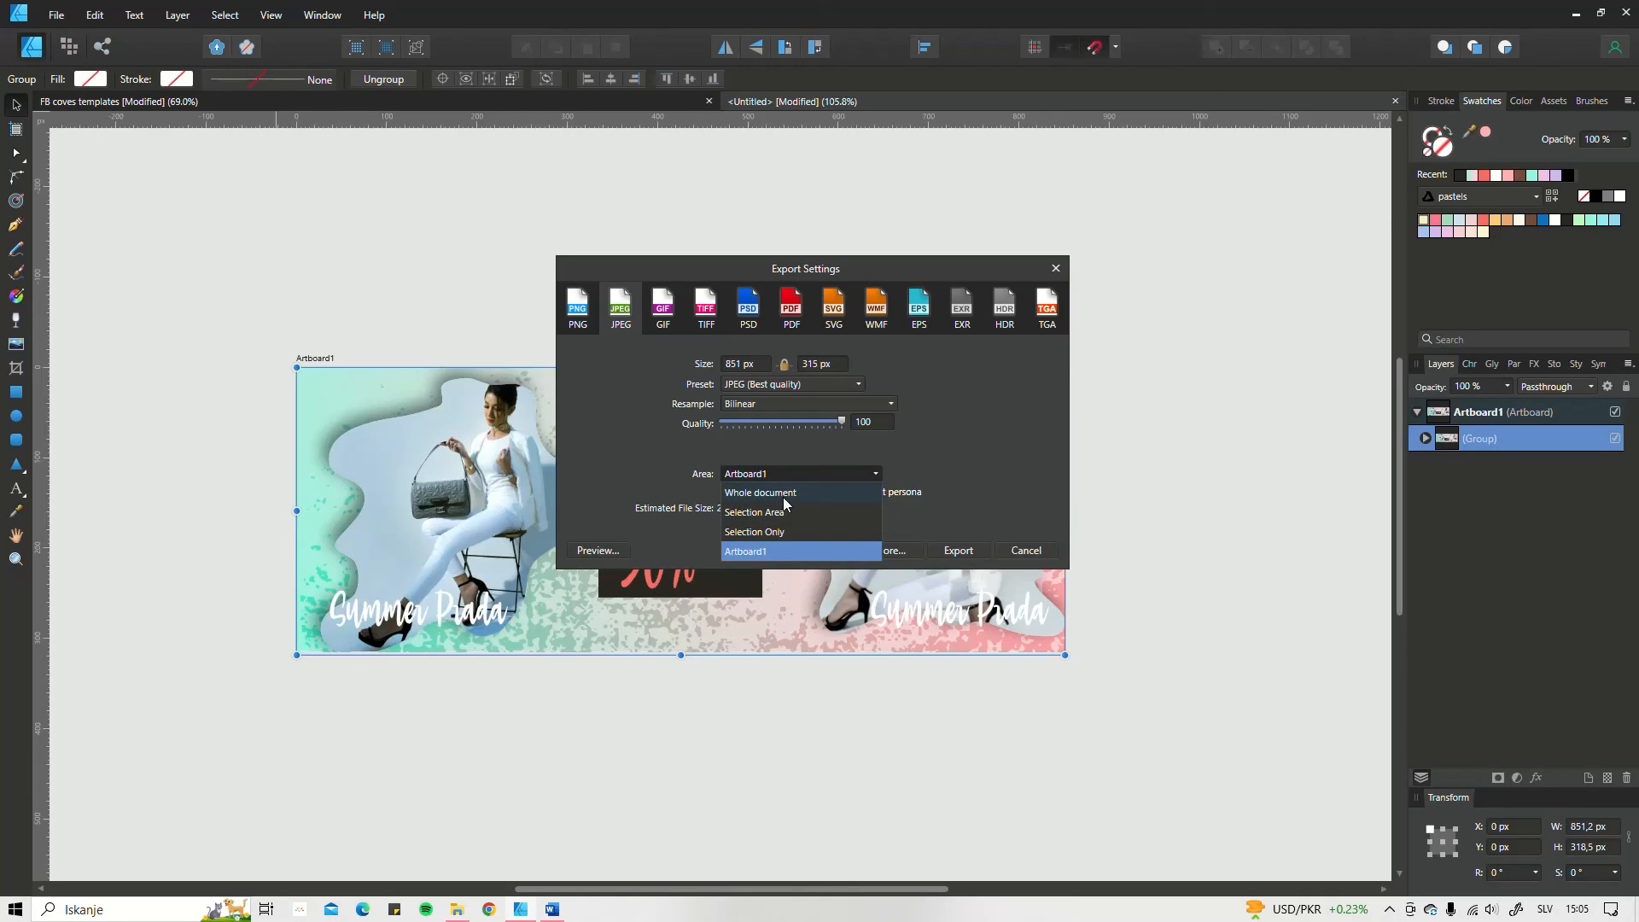
{"action": "left_click", "coordinate": [776, 551]}
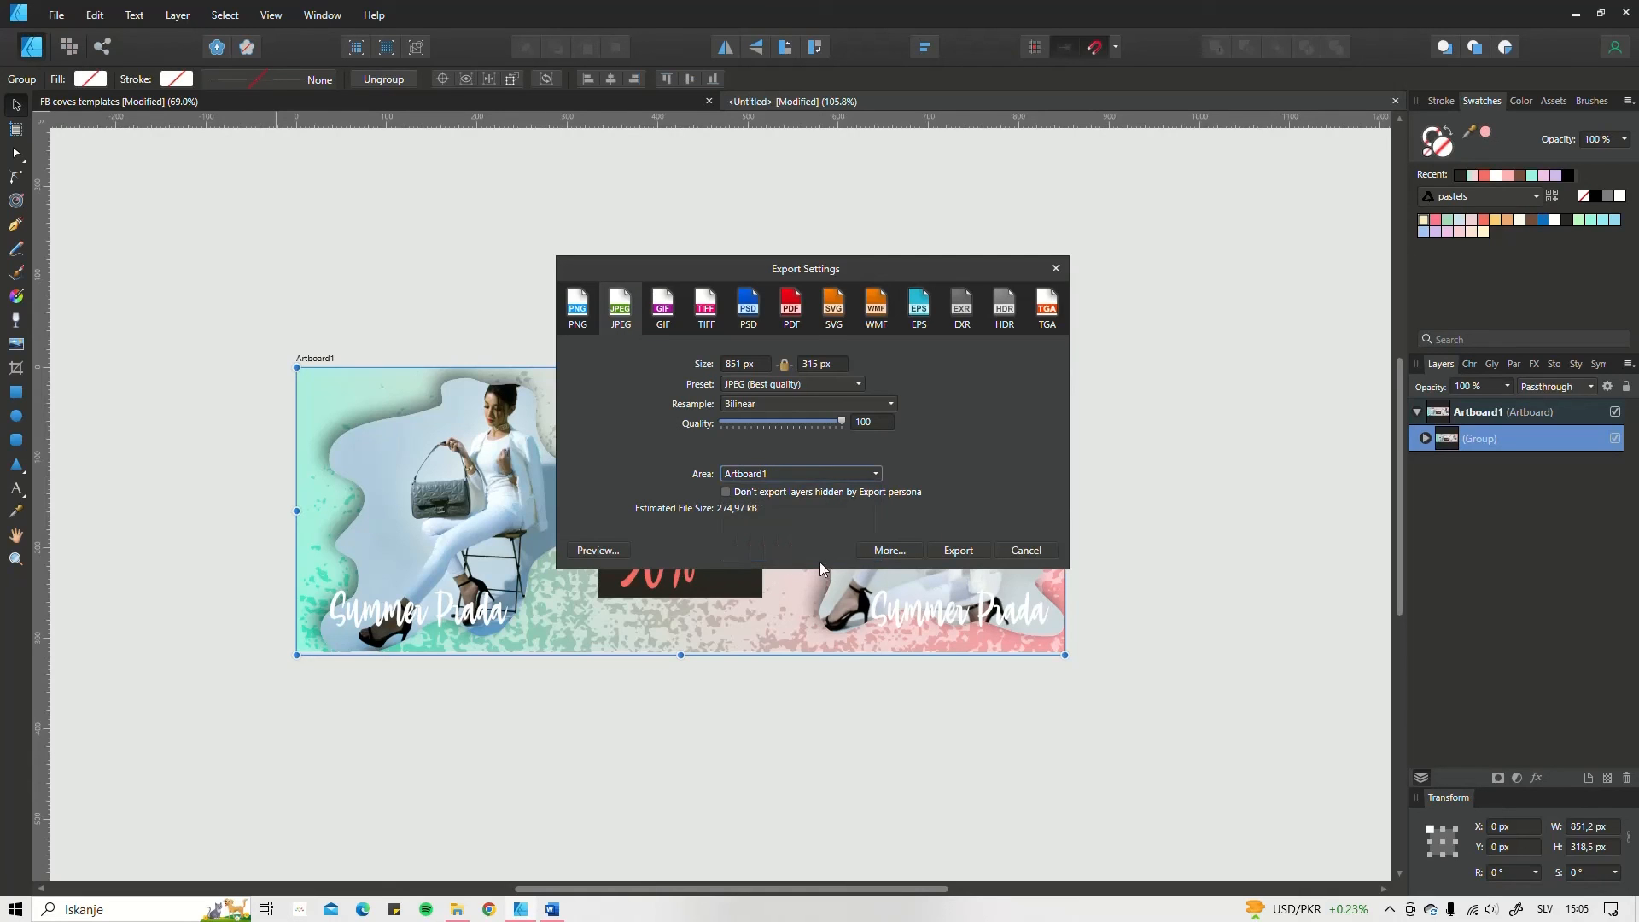
{"action": "left_click", "coordinate": [970, 548]}
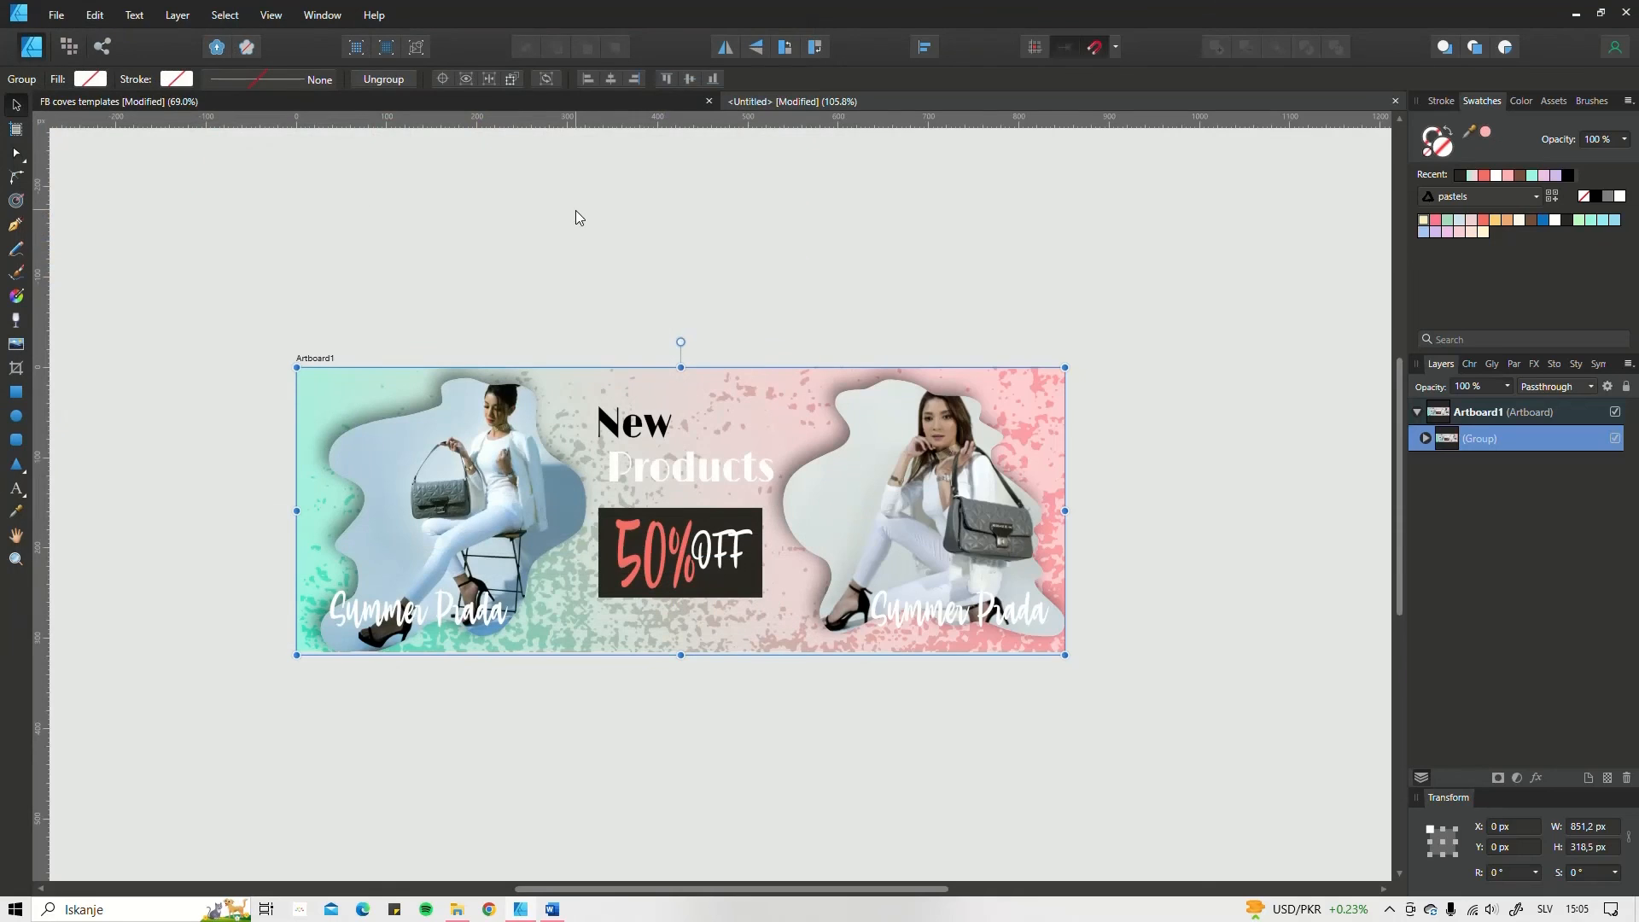
Step: In the FB coves templates document, export the portrait cover's Artboard8 as an 851 × 315 px JPEG with the best quality preset
{"action": "left_click", "coordinate": [521, 99]}
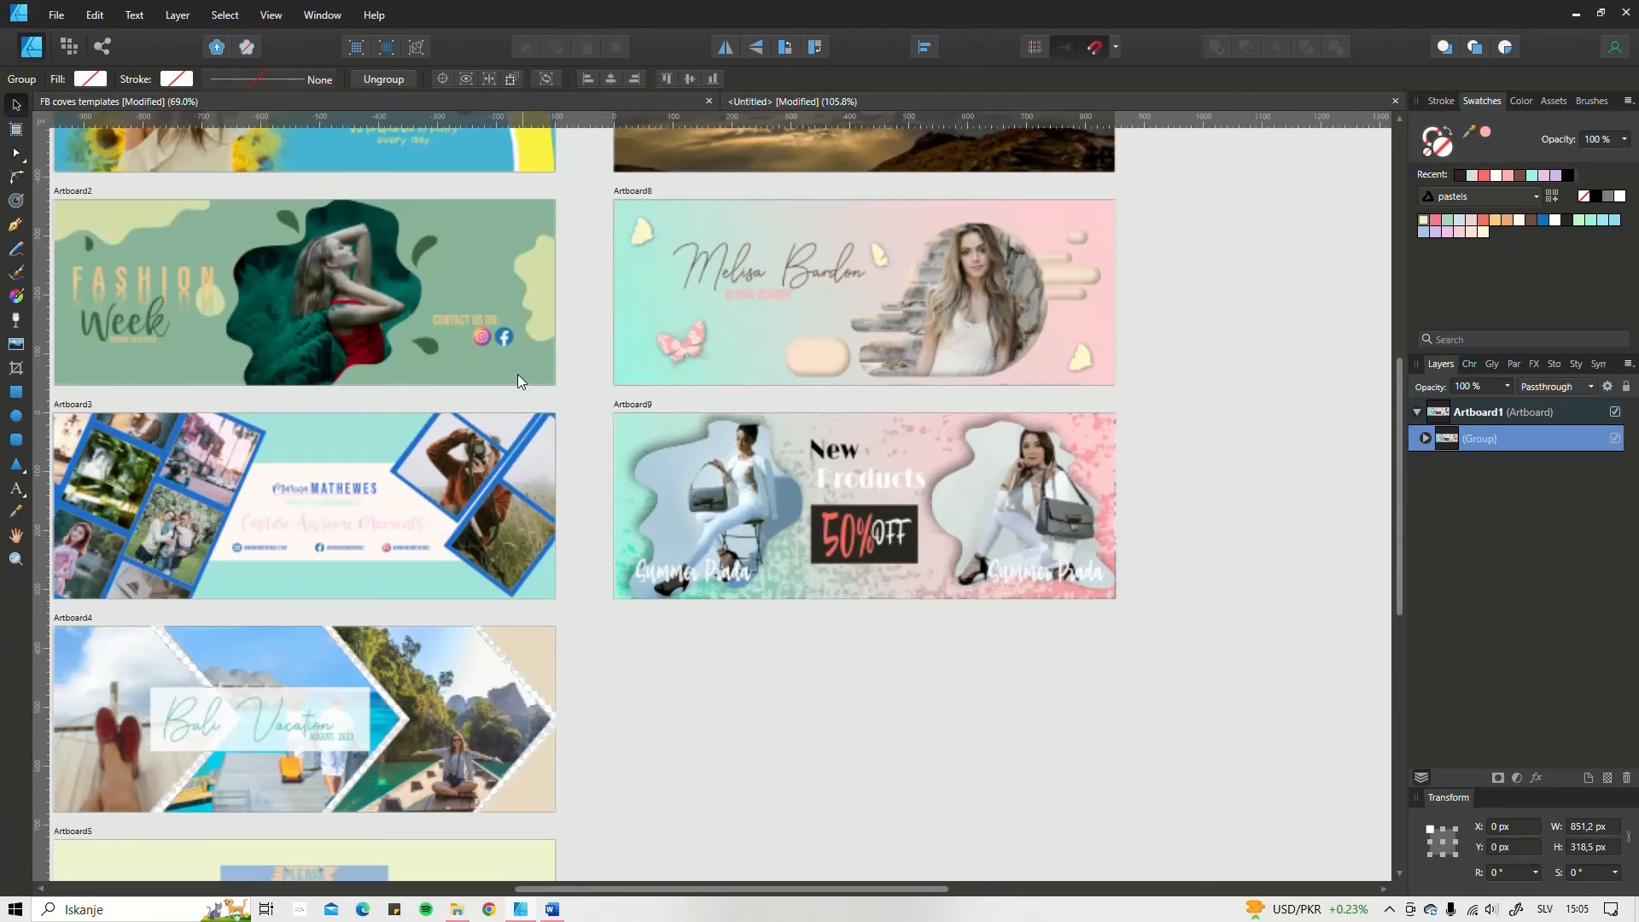
{"action": "scroll", "coordinate": [762, 458], "scroll_direction": "down", "scroll_amount": 3}
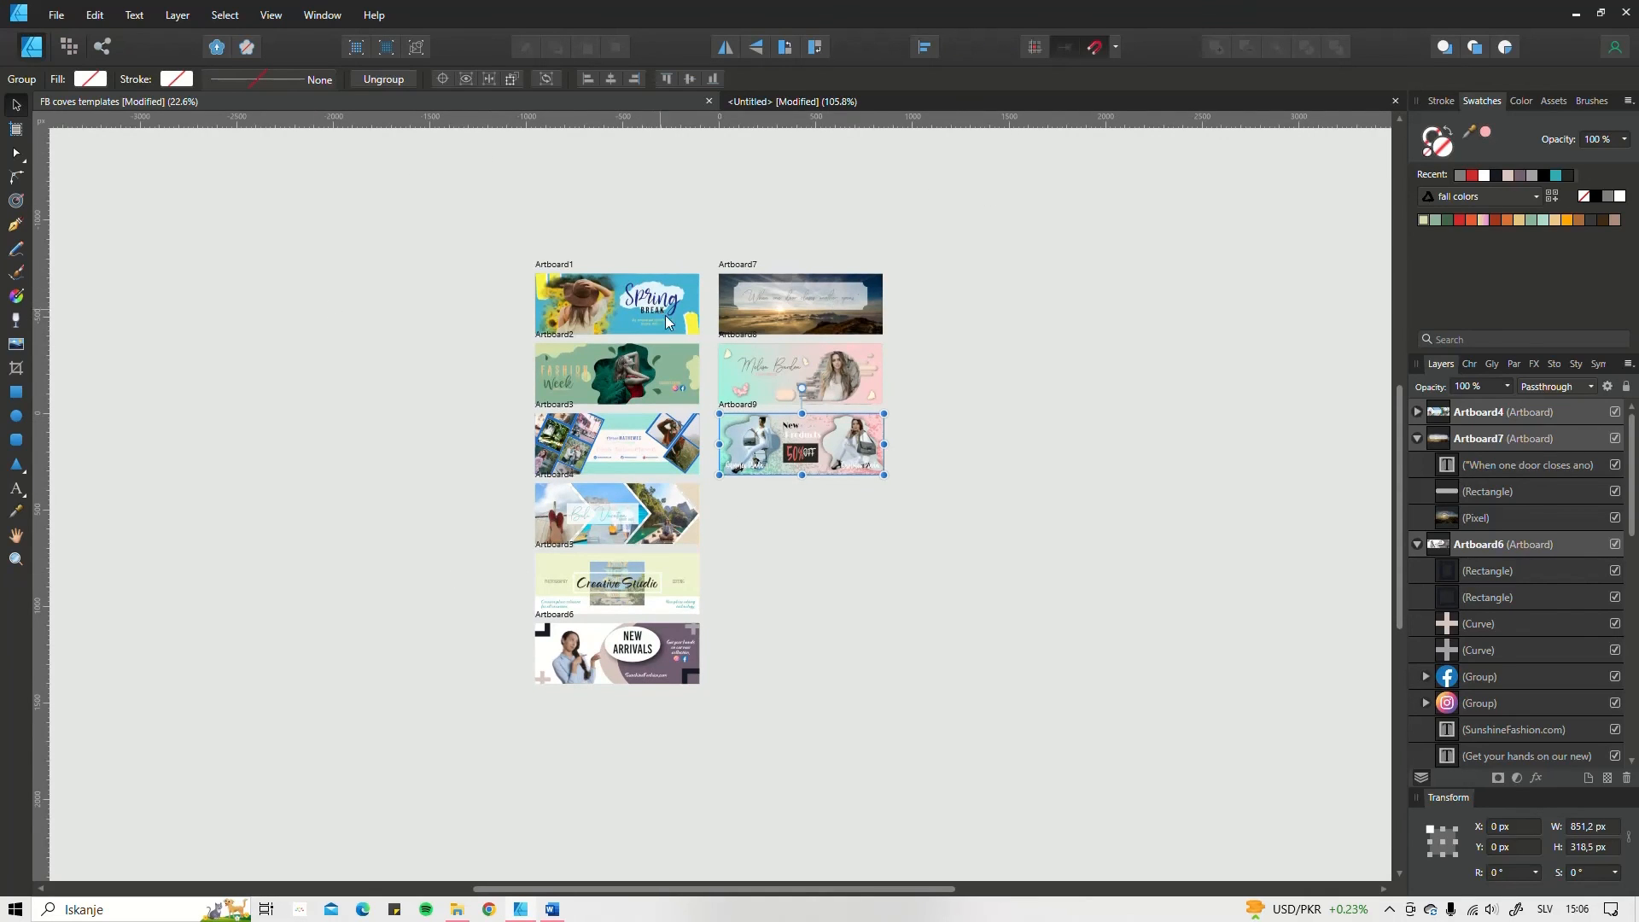
{"action": "scroll", "coordinate": [715, 340], "scroll_direction": "up", "scroll_amount": 2}
{"action": "scroll", "coordinate": [699, 347], "scroll_direction": "up", "scroll_amount": 2}
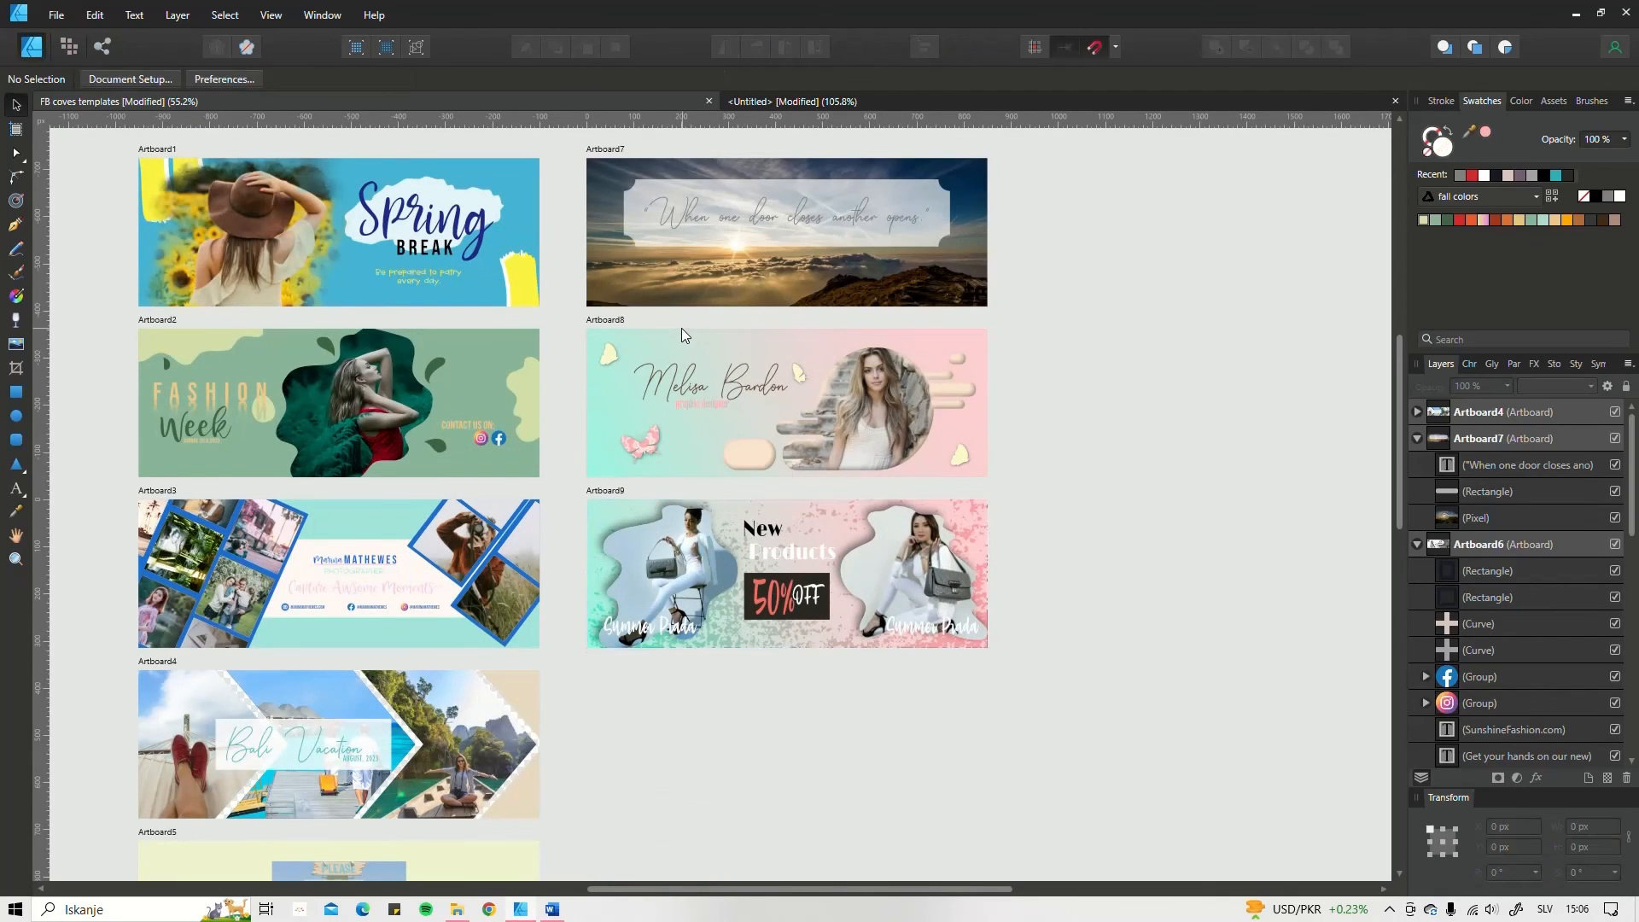
{"action": "left_click", "coordinate": [676, 340]}
{"action": "scroll", "coordinate": [745, 370], "scroll_direction": "up", "scroll_amount": 1}
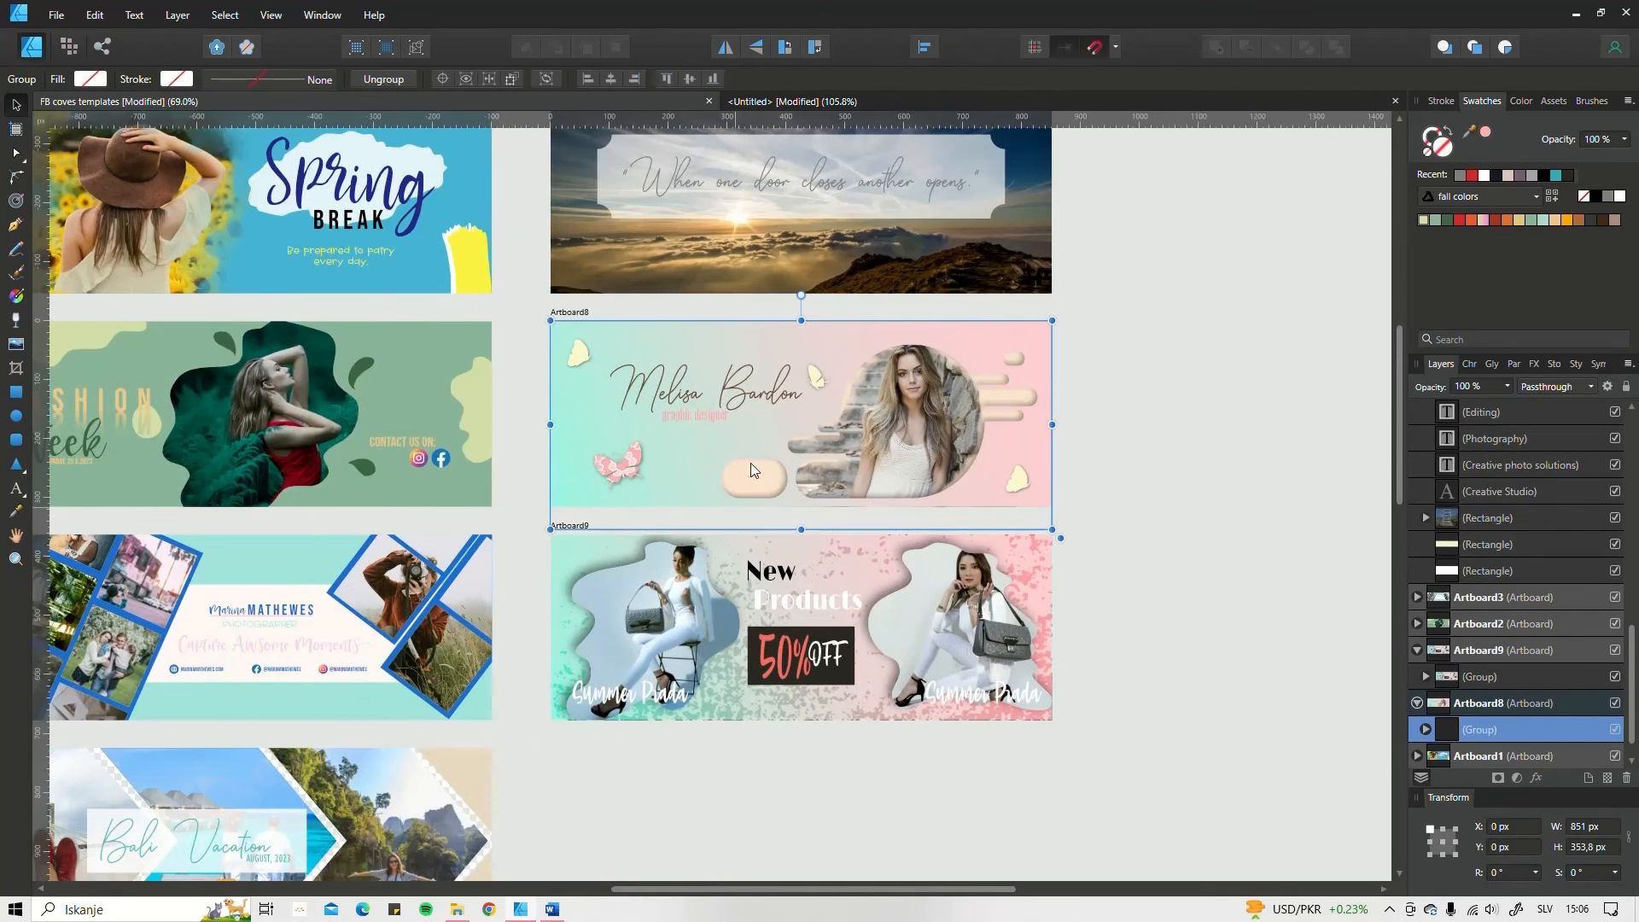
{"action": "left_click", "coordinate": [570, 314]}
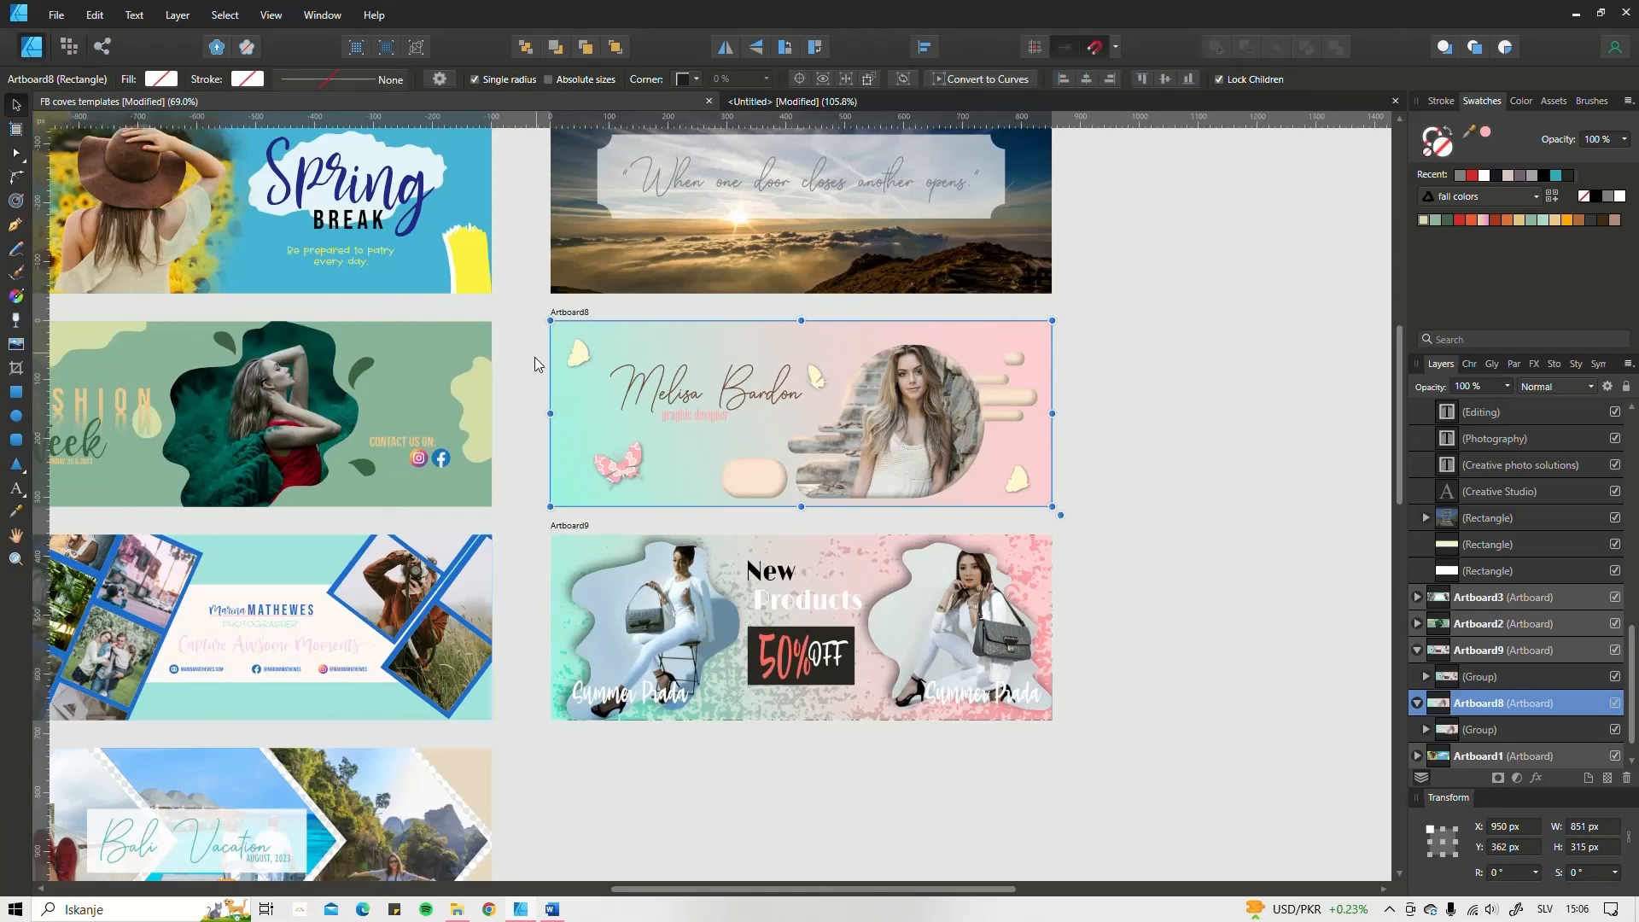
{"action": "left_click", "coordinate": [60, 15]}
{"action": "left_click", "coordinate": [110, 317]}
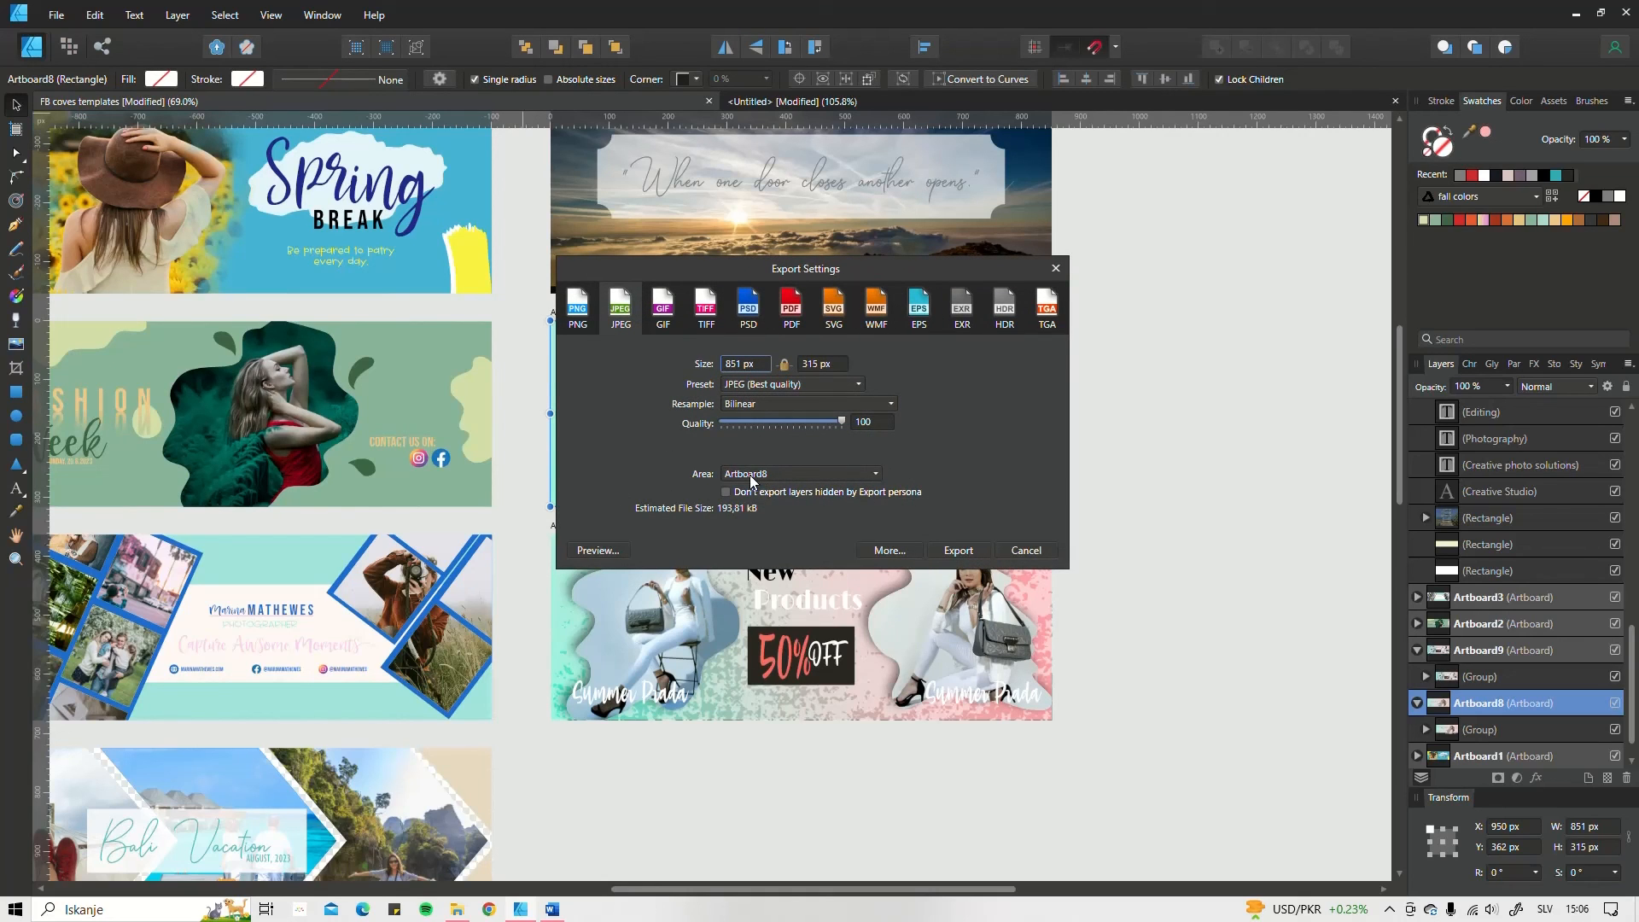
{"action": "left_click_drag", "start_coordinate": [828, 272], "coordinate": [787, 309]}
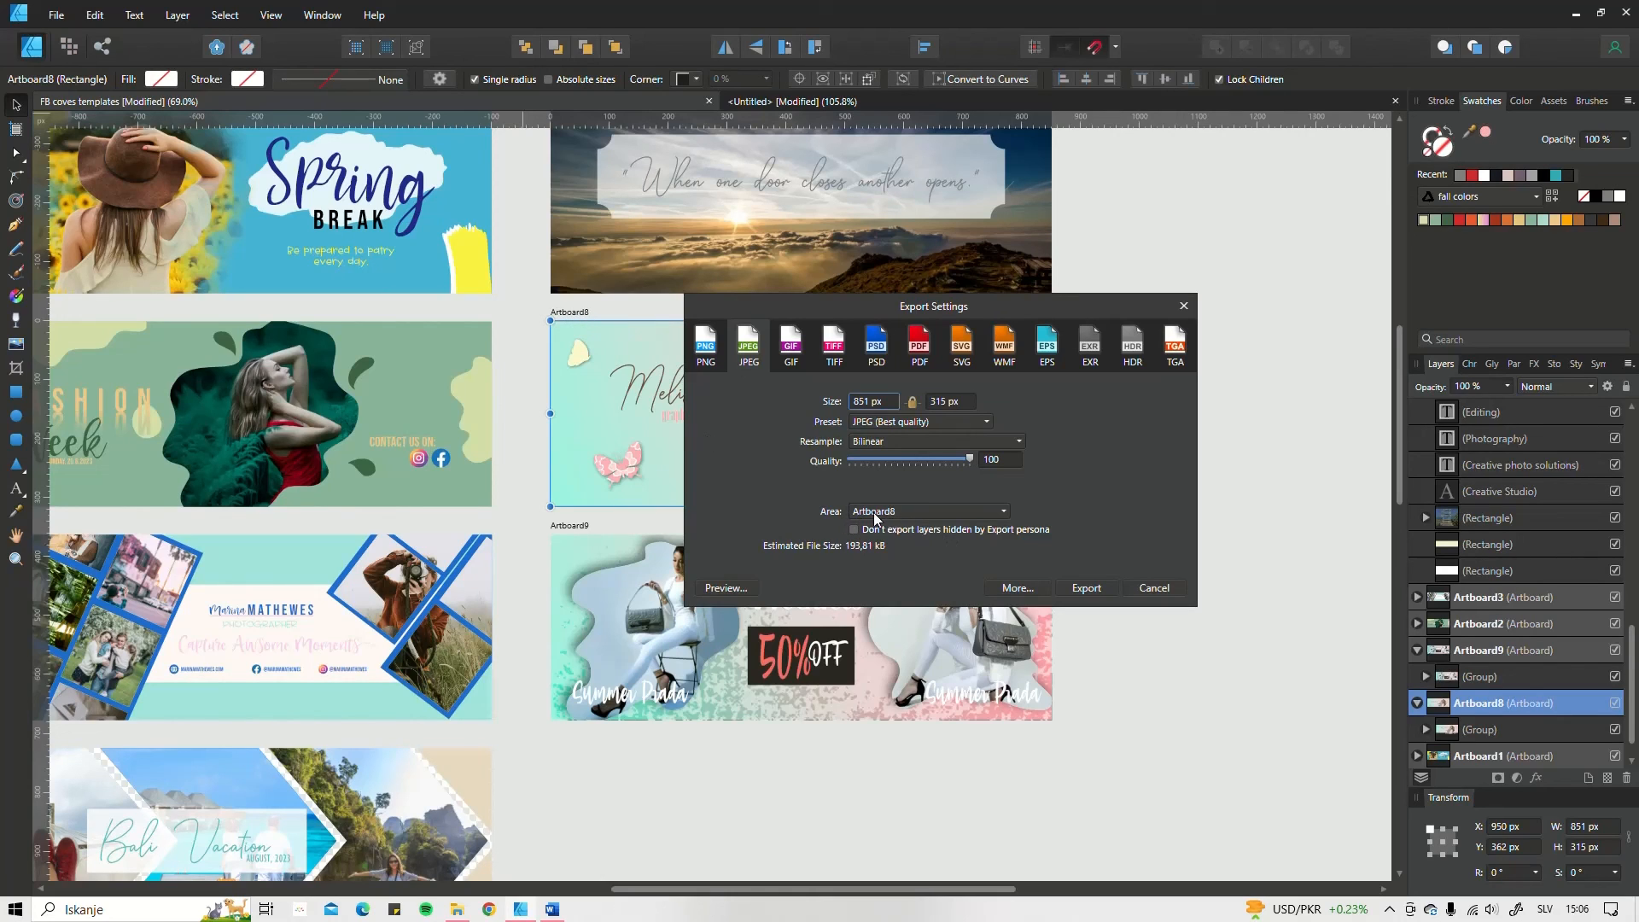
{"action": "left_click", "coordinate": [905, 513]}
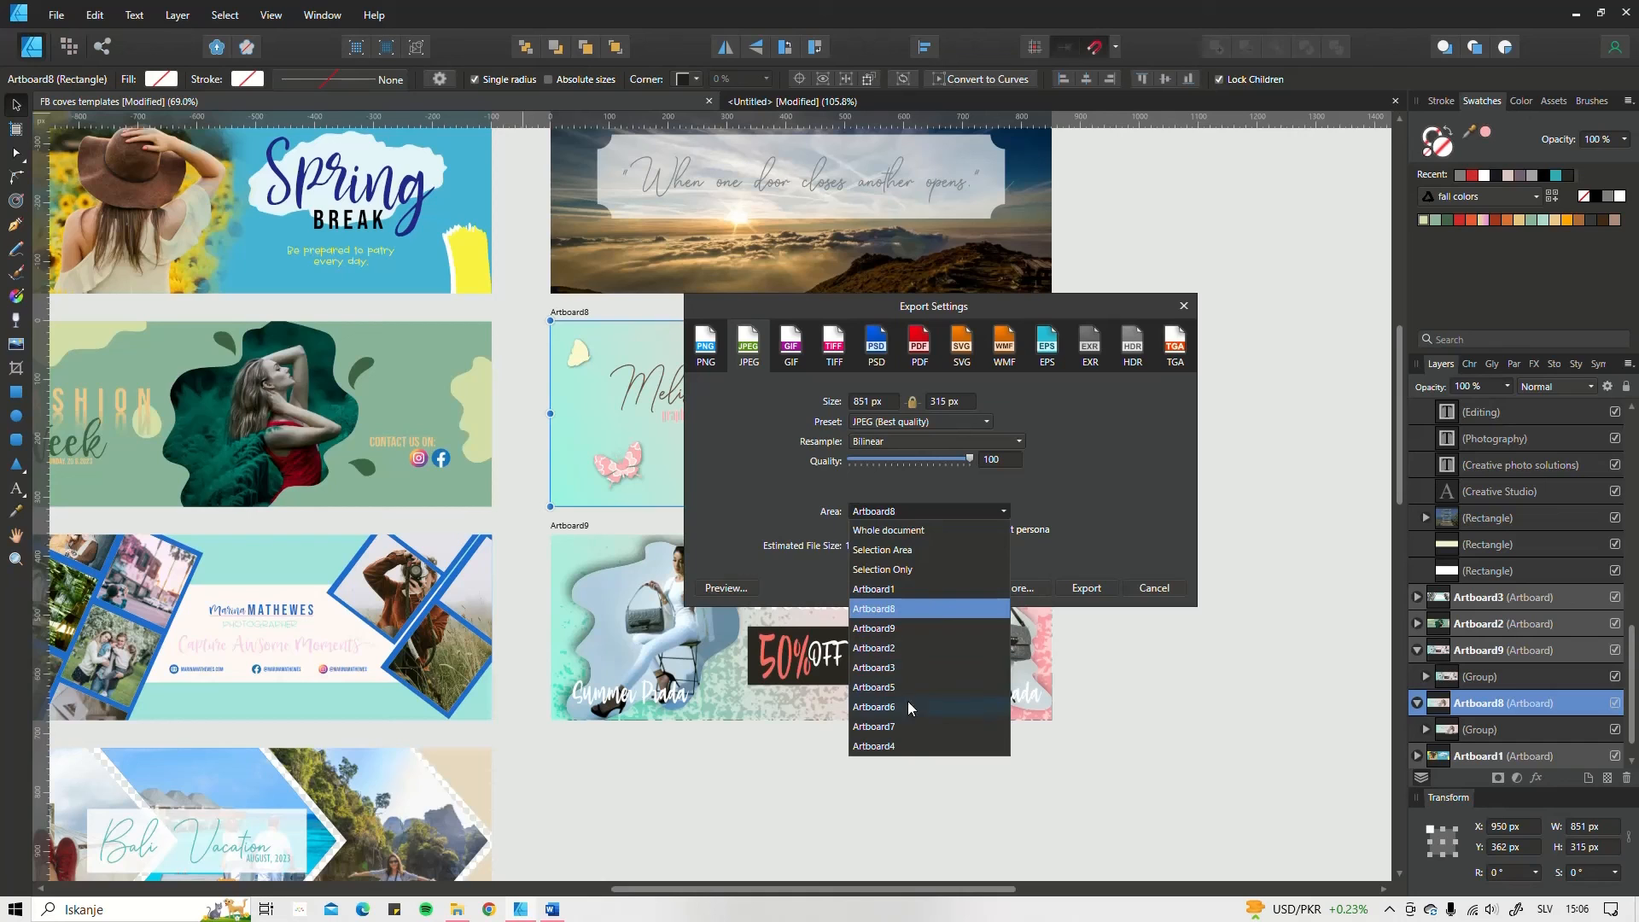
{"action": "left_click", "coordinate": [875, 608]}
{"action": "left_click", "coordinate": [1084, 588]}
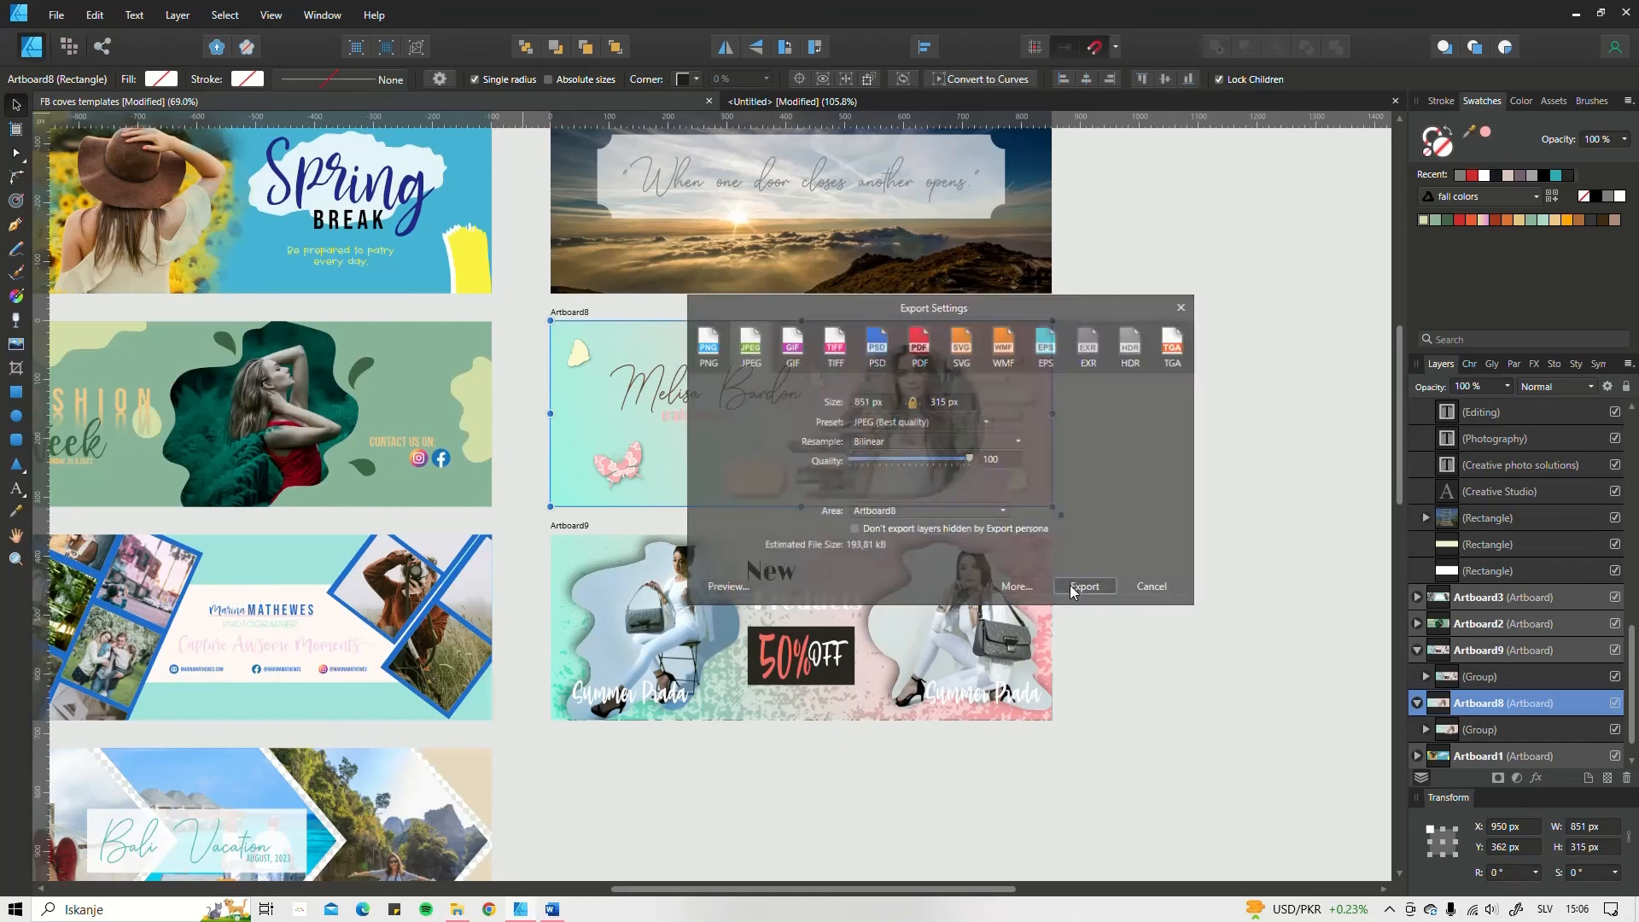
{"action": "key", "text": "Return"}
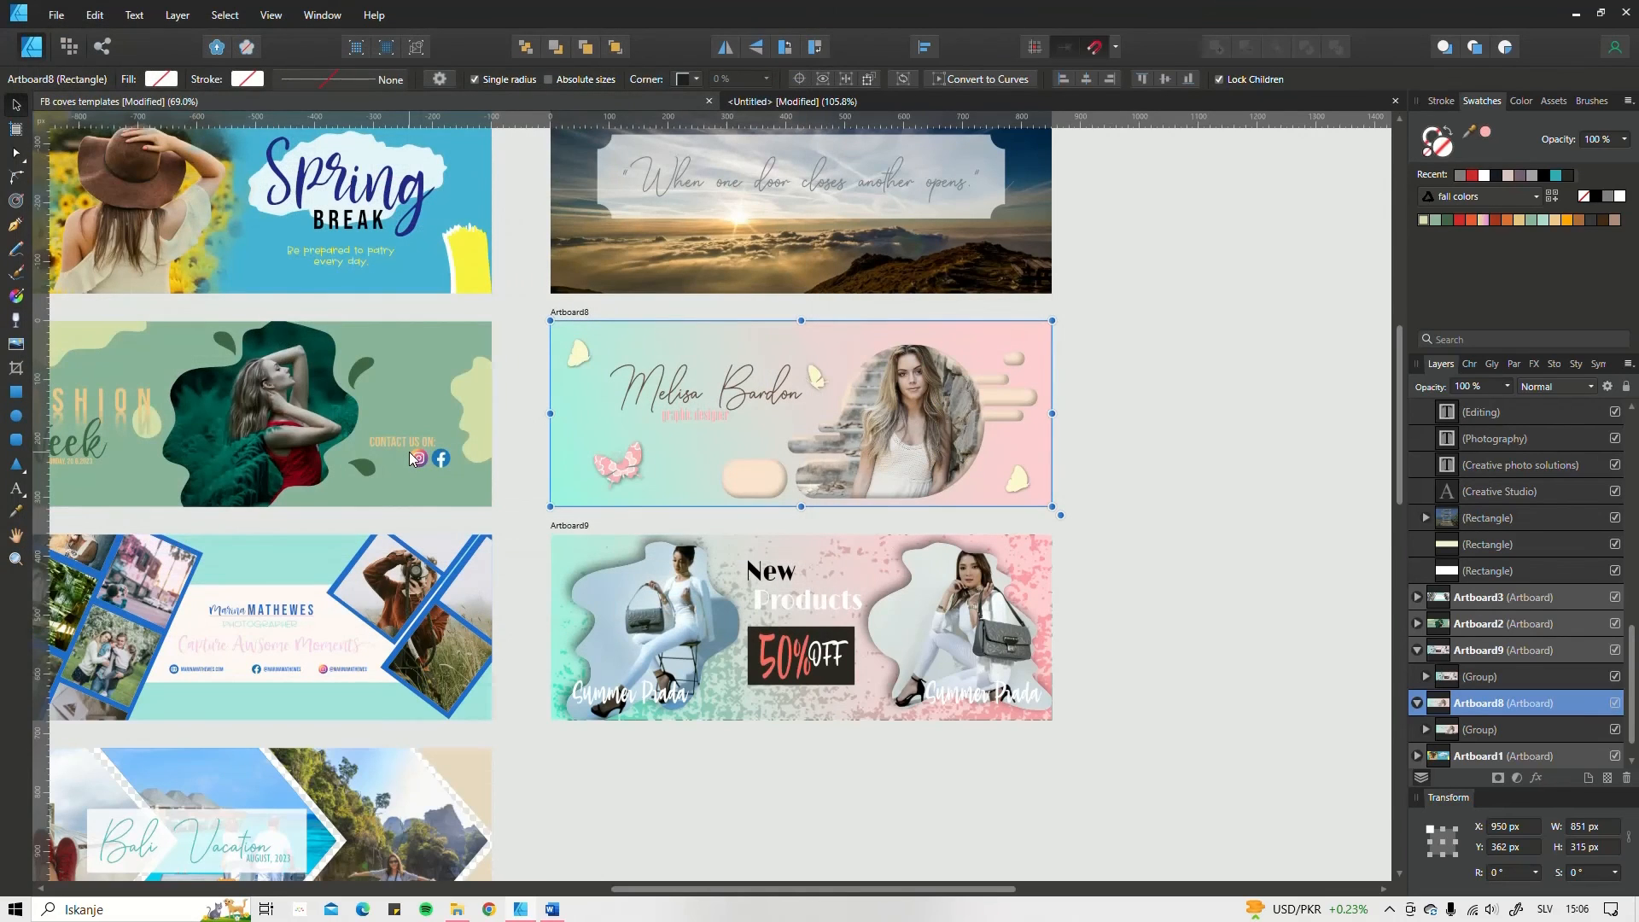
{"action": "scroll", "coordinate": [408, 458], "scroll_direction": "down", "scroll_amount": 2}
{"action": "scroll", "coordinate": [596, 625], "scroll_direction": "down", "scroll_amount": 3}
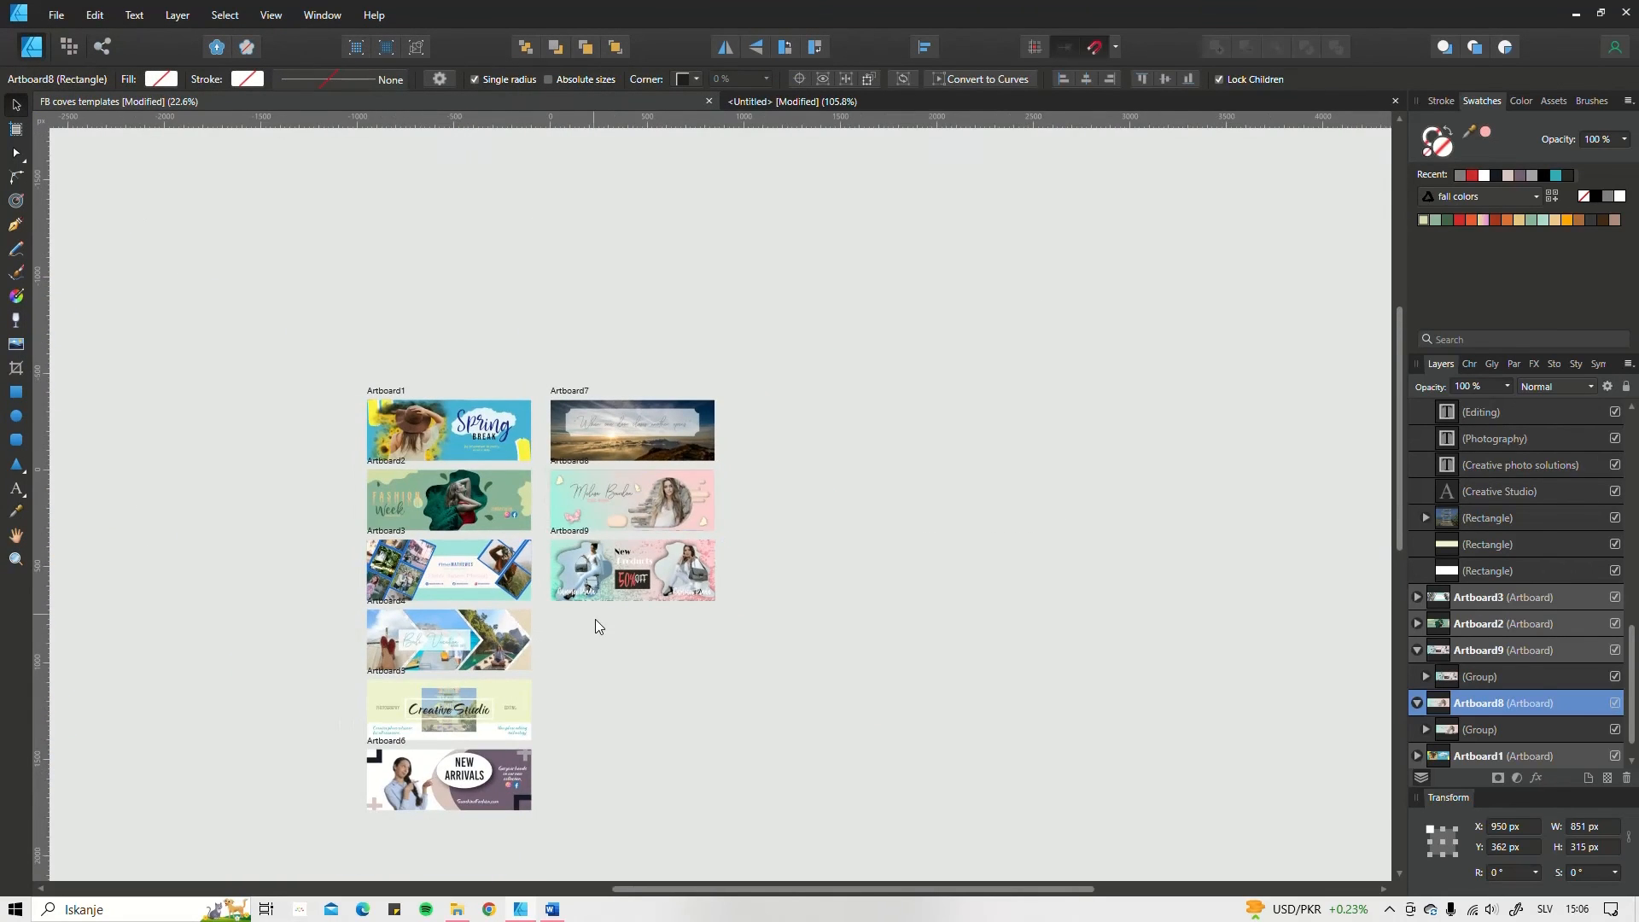
{"action": "left_click_drag", "start_coordinate": [596, 619], "coordinate": [756, 540]}
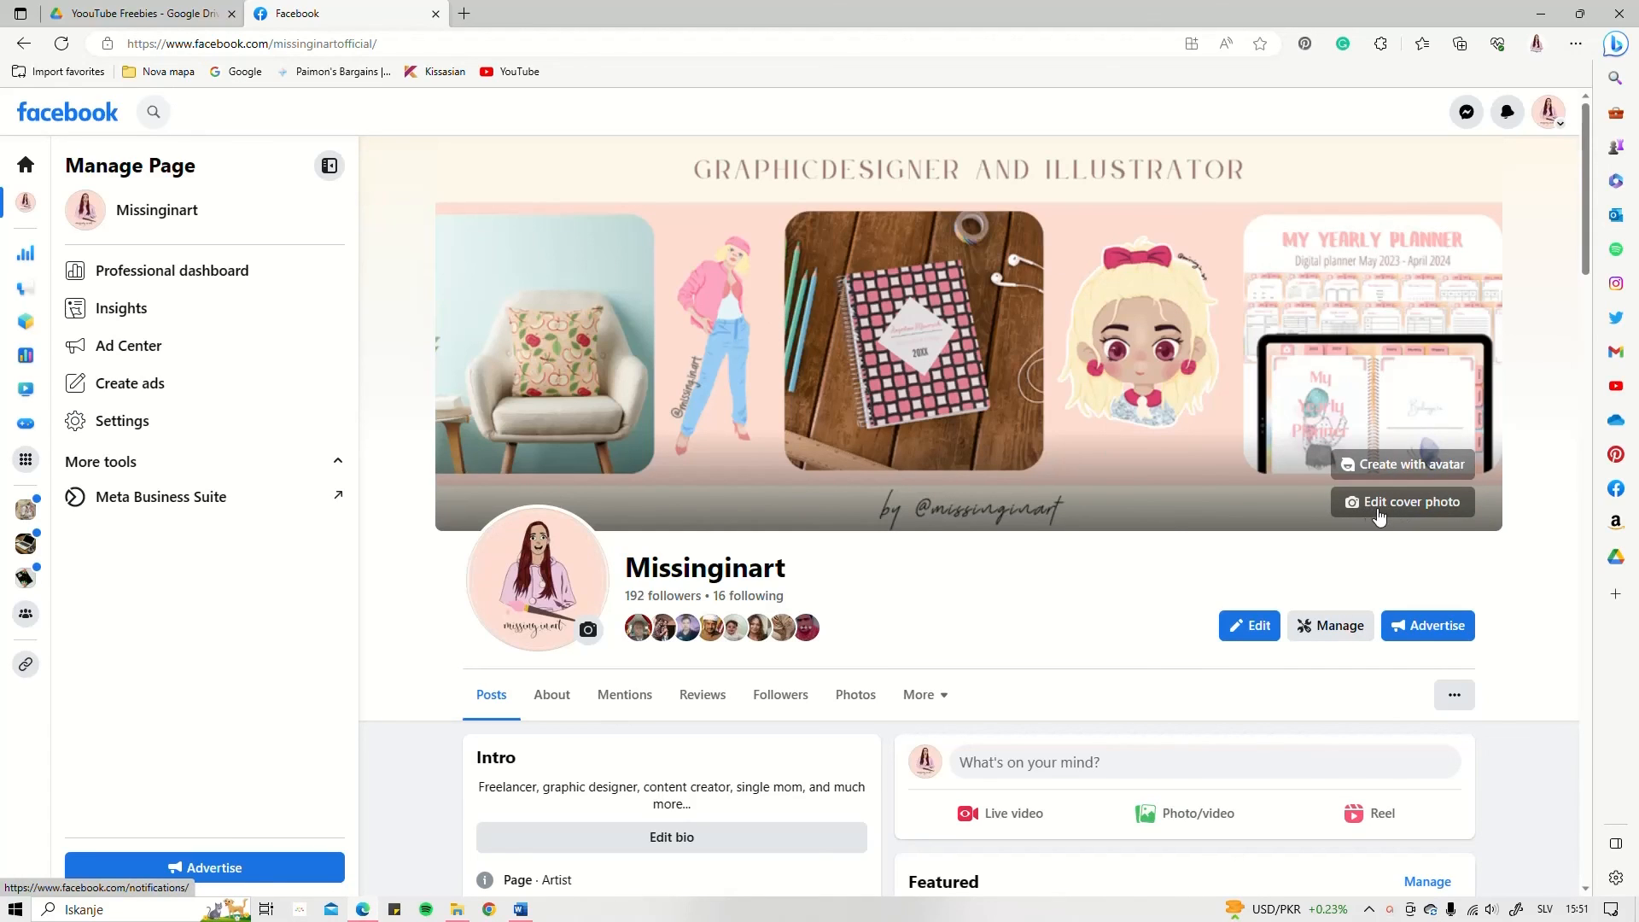
Step: On the Missinginart Facebook page, upload the image "pink blob personal" as the new cover photo
{"action": "left_click", "coordinate": [1406, 512]}
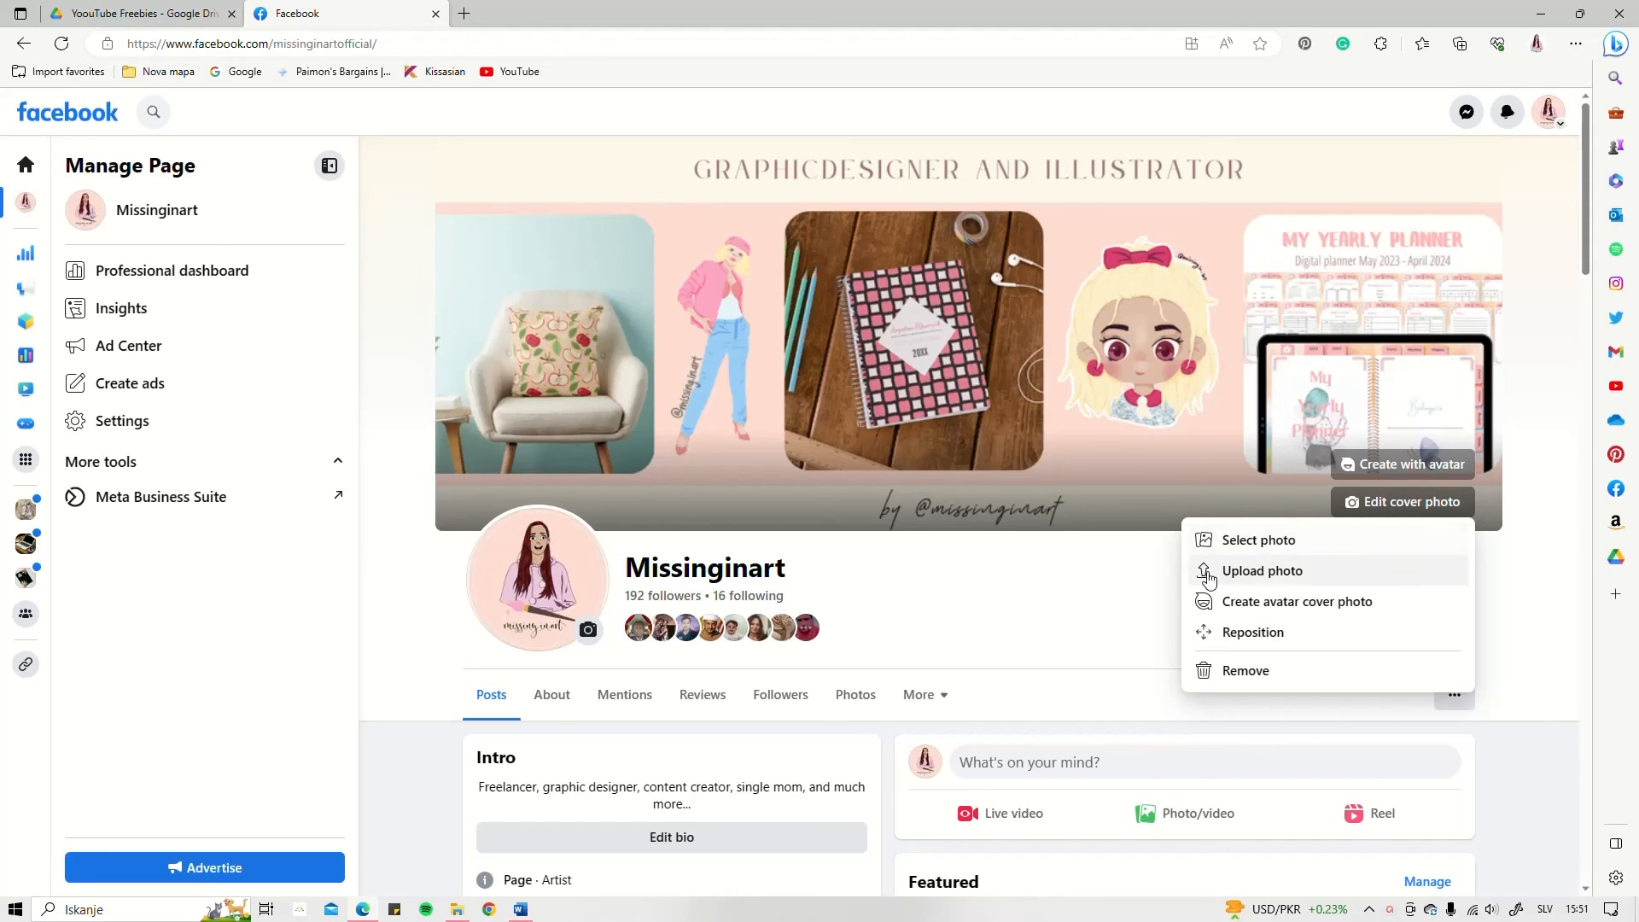
{"action": "left_click", "coordinate": [1242, 572]}
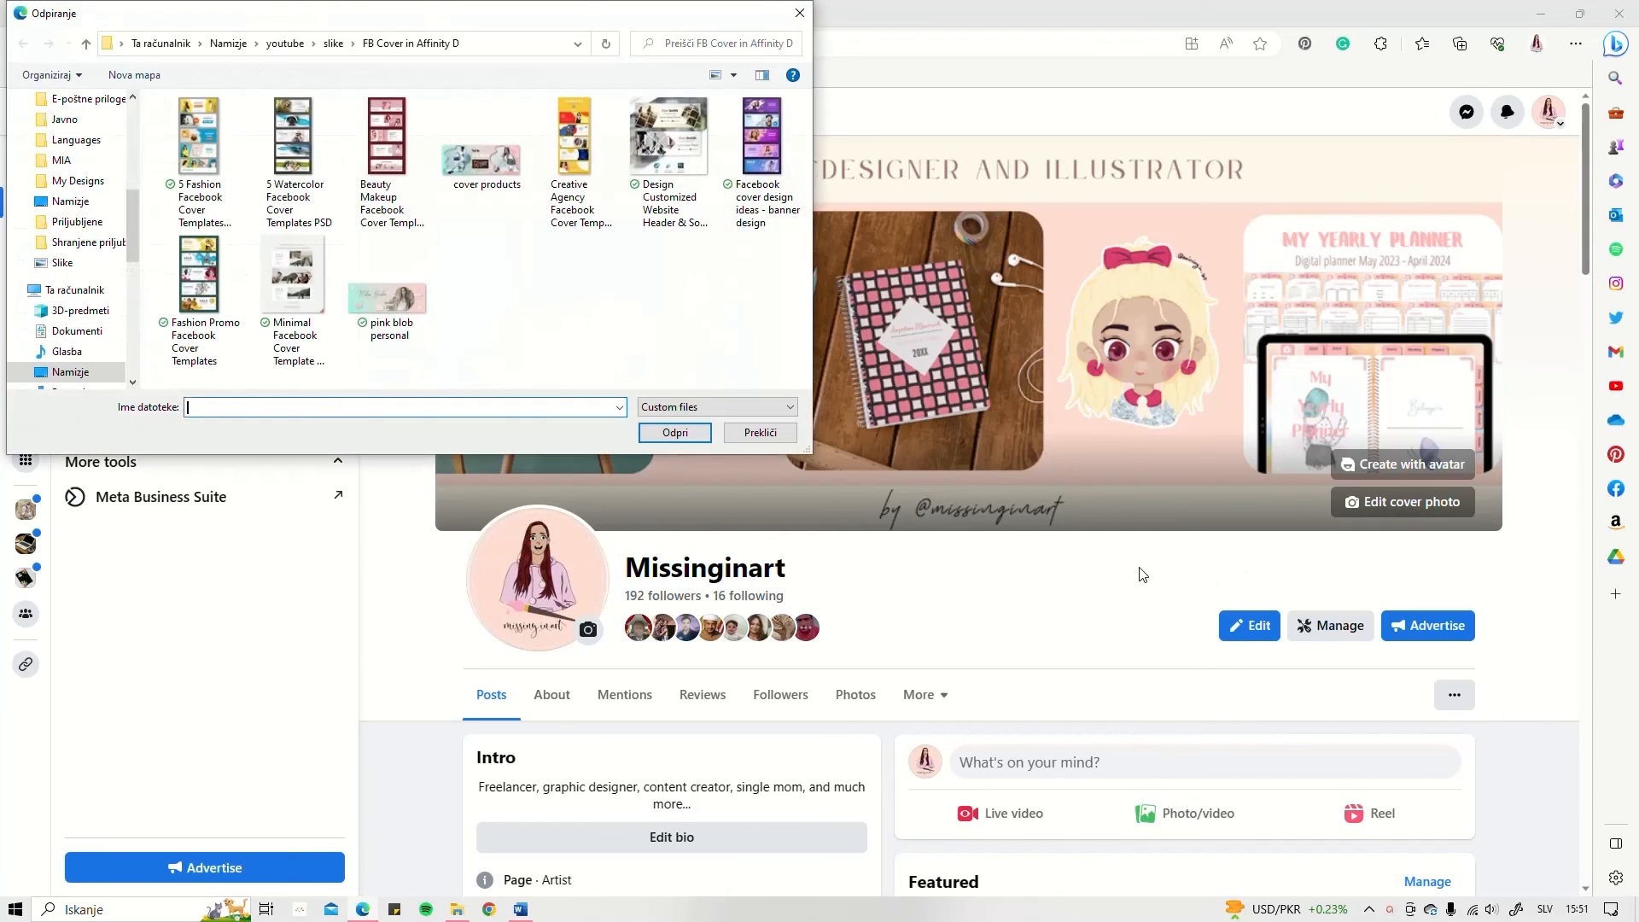
{"action": "left_click", "coordinate": [392, 307]}
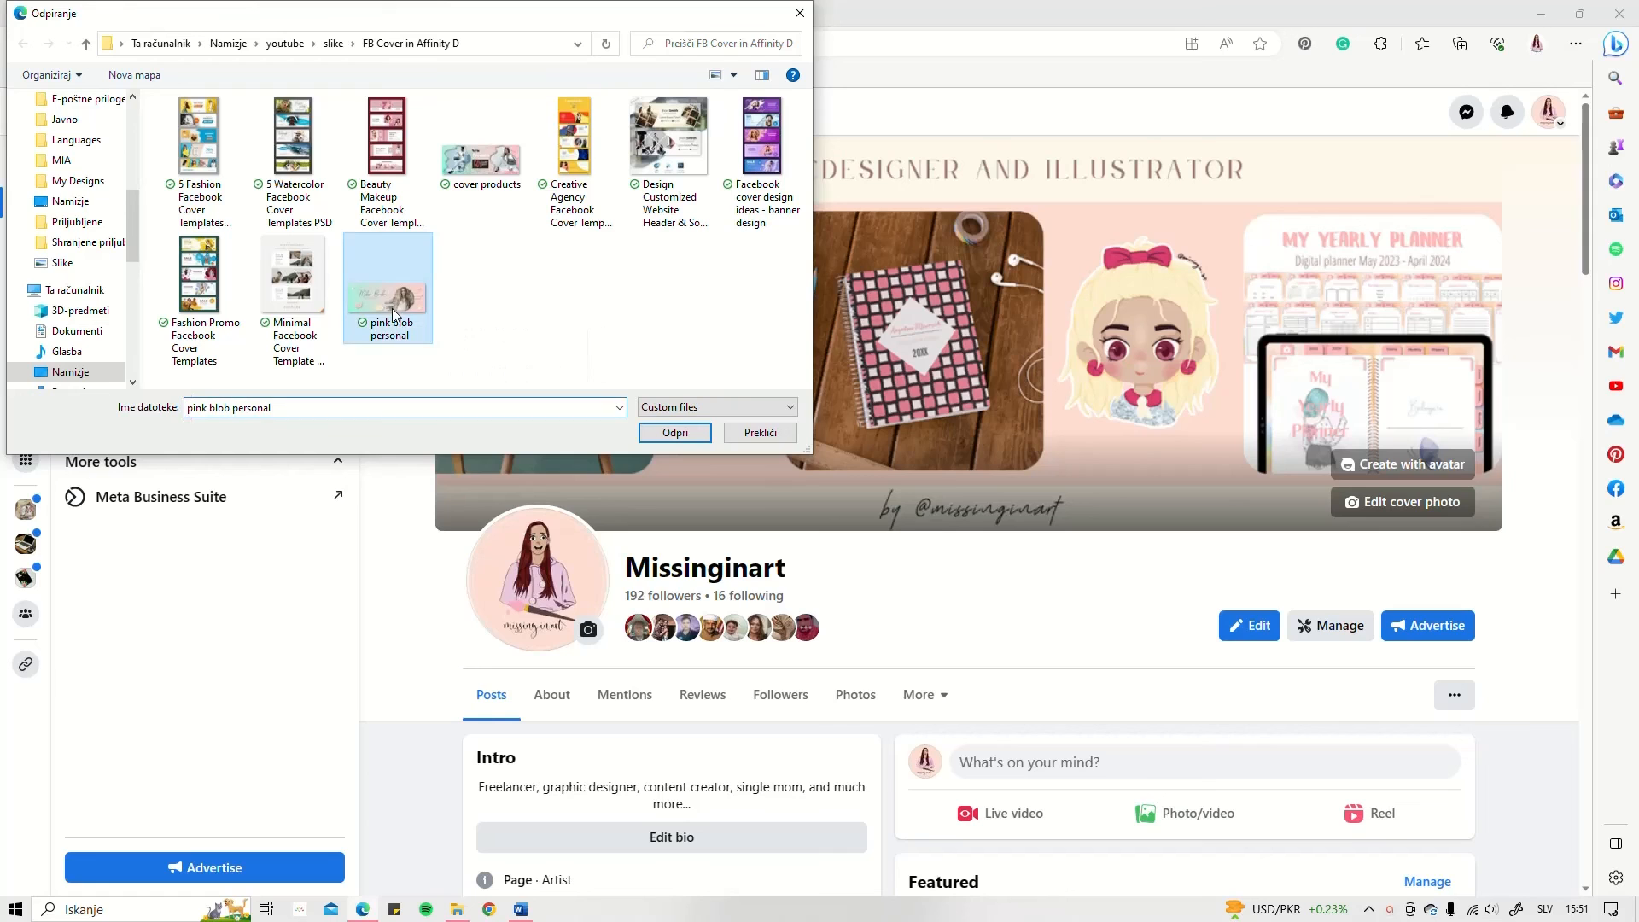
{"action": "left_click", "coordinate": [673, 431]}
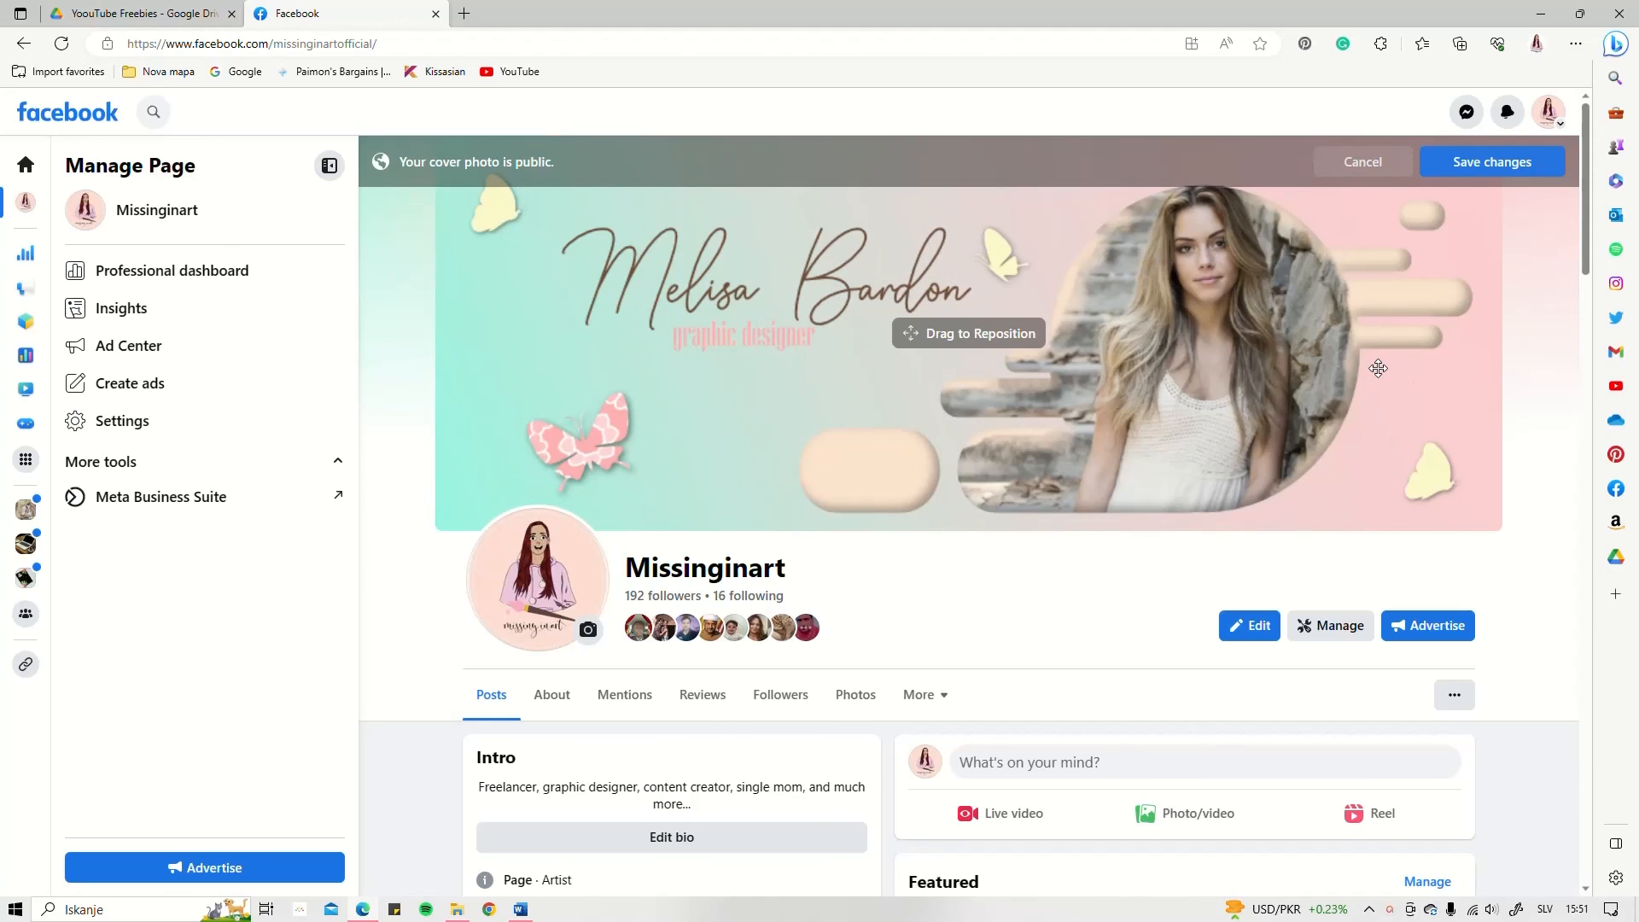
Step: Try to reposition the new cover photo on the Facebook page, and discard the unsaved cover change
{"action": "left_click_drag", "start_coordinate": [1375, 366], "coordinate": [1351, 368]}
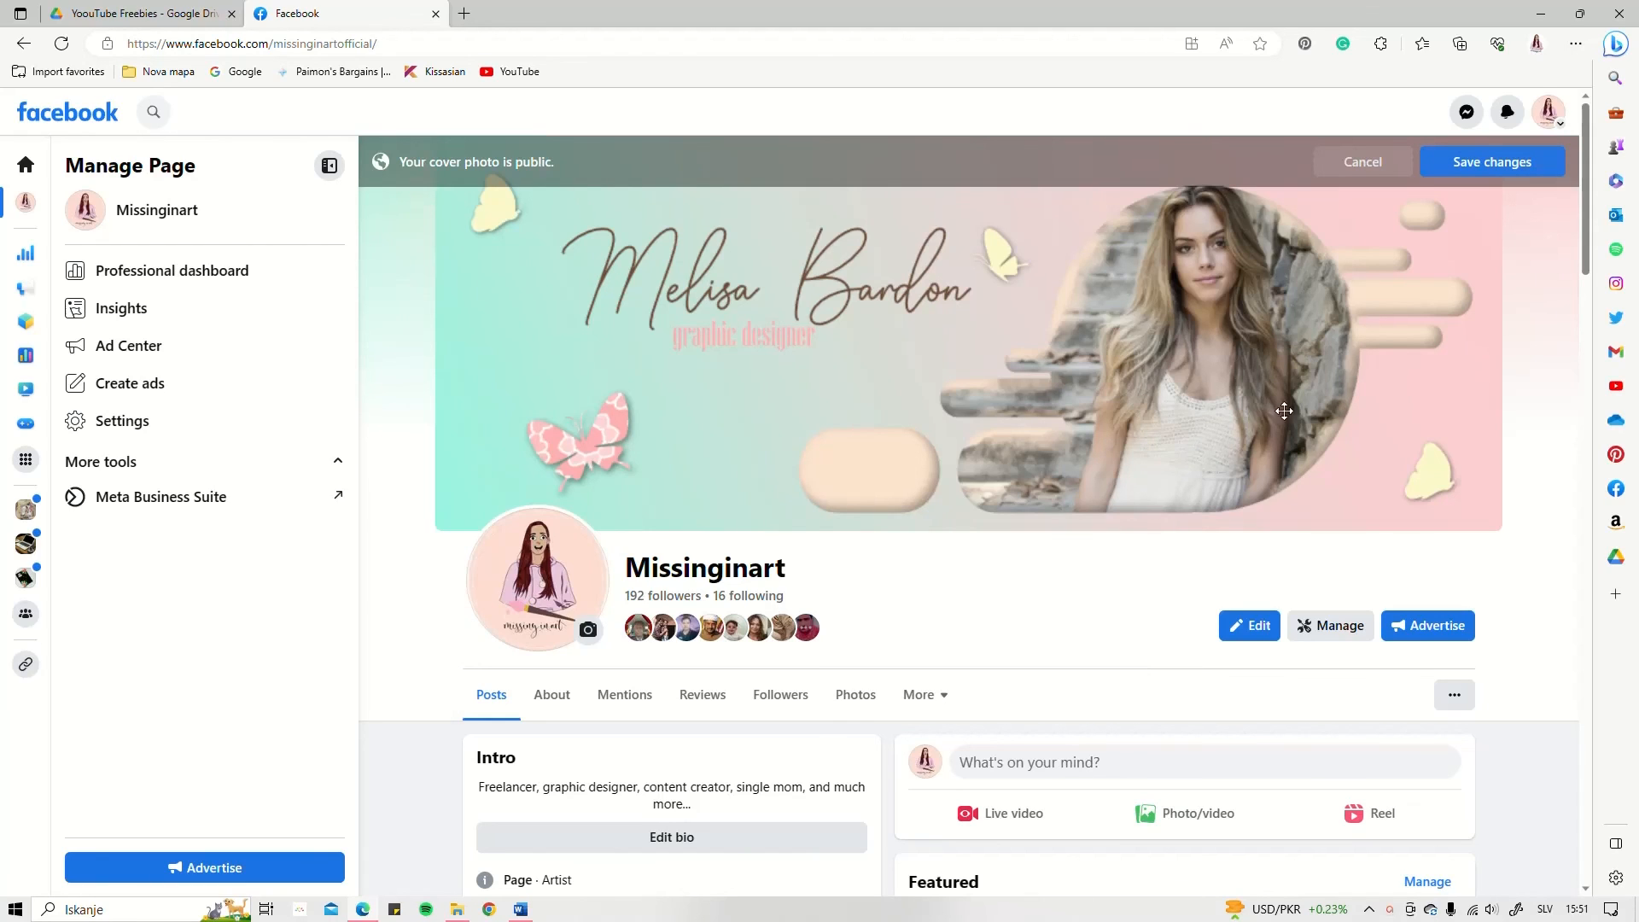
{"action": "left_click", "coordinate": [1349, 165]}
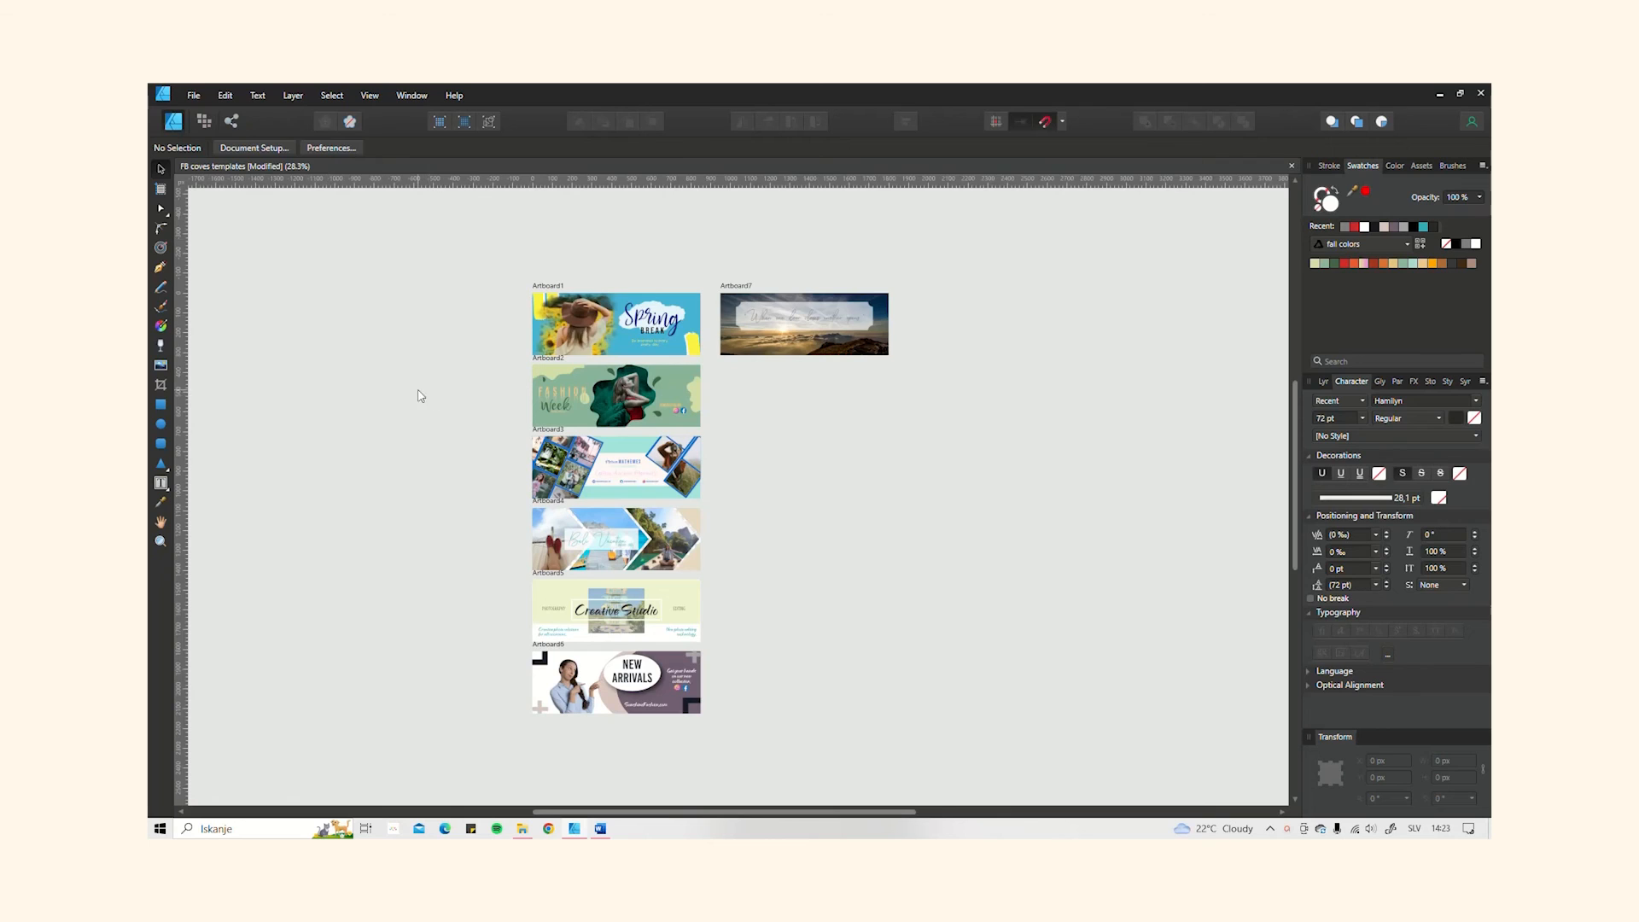
Step: In Affinity Designer, create a new 851 × 315 px document at 72 DPI in pixels, with an artboard and transparent background
{"action": "left_click", "coordinate": [193, 95]}
{"action": "left_click", "coordinate": [207, 112]}
{"action": "left_click", "coordinate": [1184, 268]}
{"action": "type", "text": "851"}
{"action": "left_click", "coordinate": [1186, 290]}
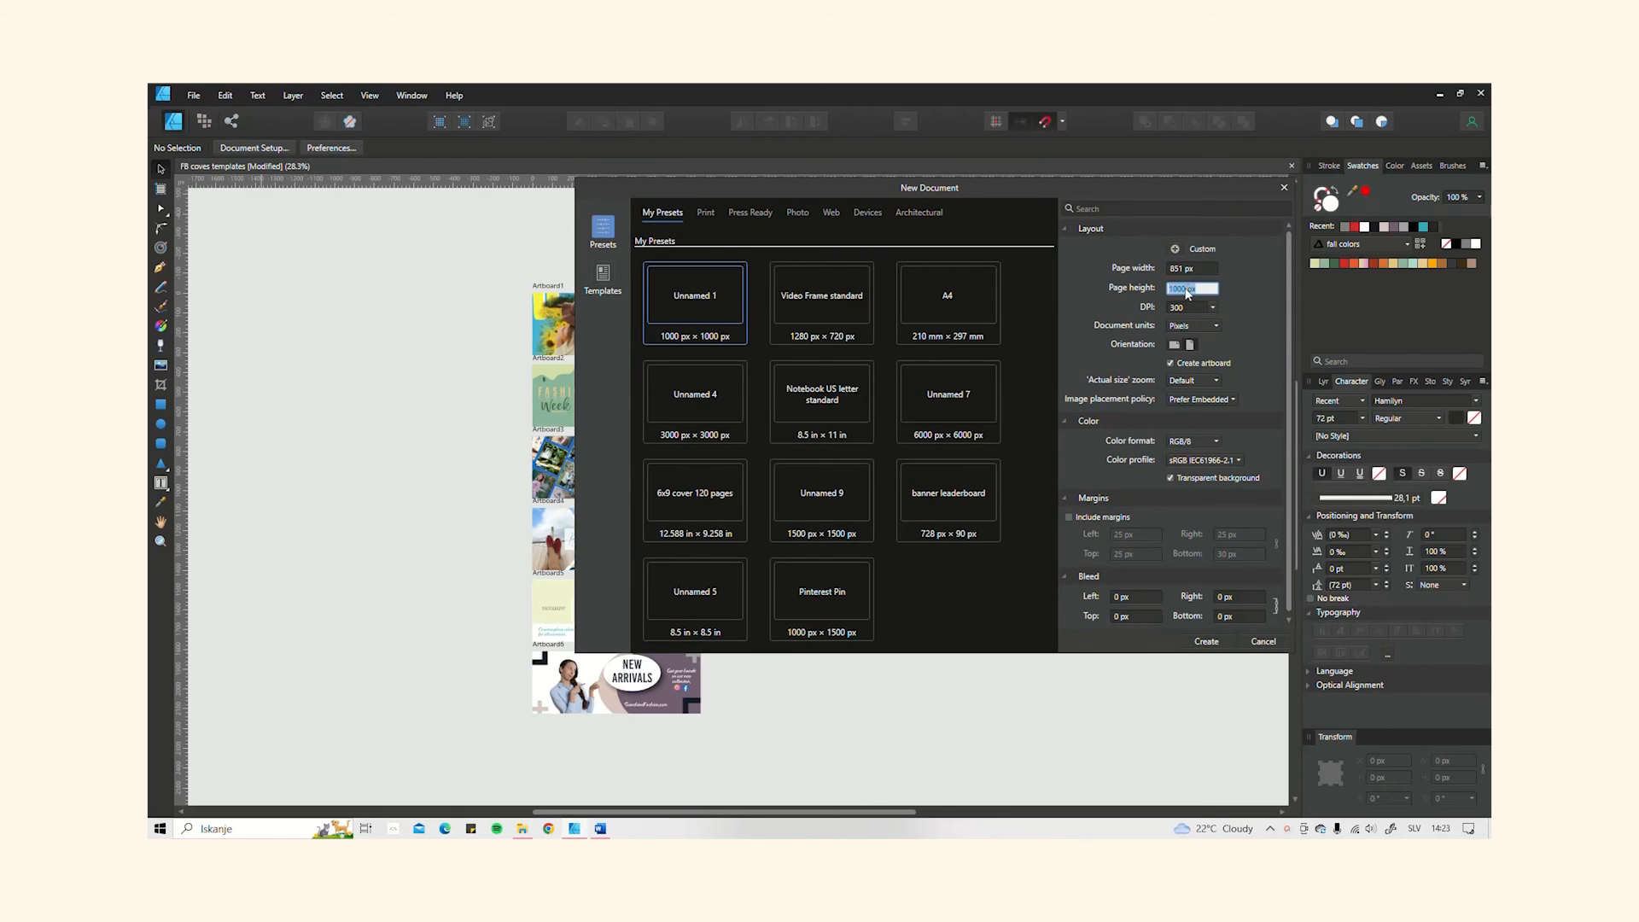
{"action": "type", "text": "315"}
{"action": "left_click", "coordinate": [1212, 308]}
{"action": "left_click", "coordinate": [1177, 317]}
{"action": "left_click", "coordinate": [1187, 326]}
{"action": "left_click", "coordinate": [1183, 337]}
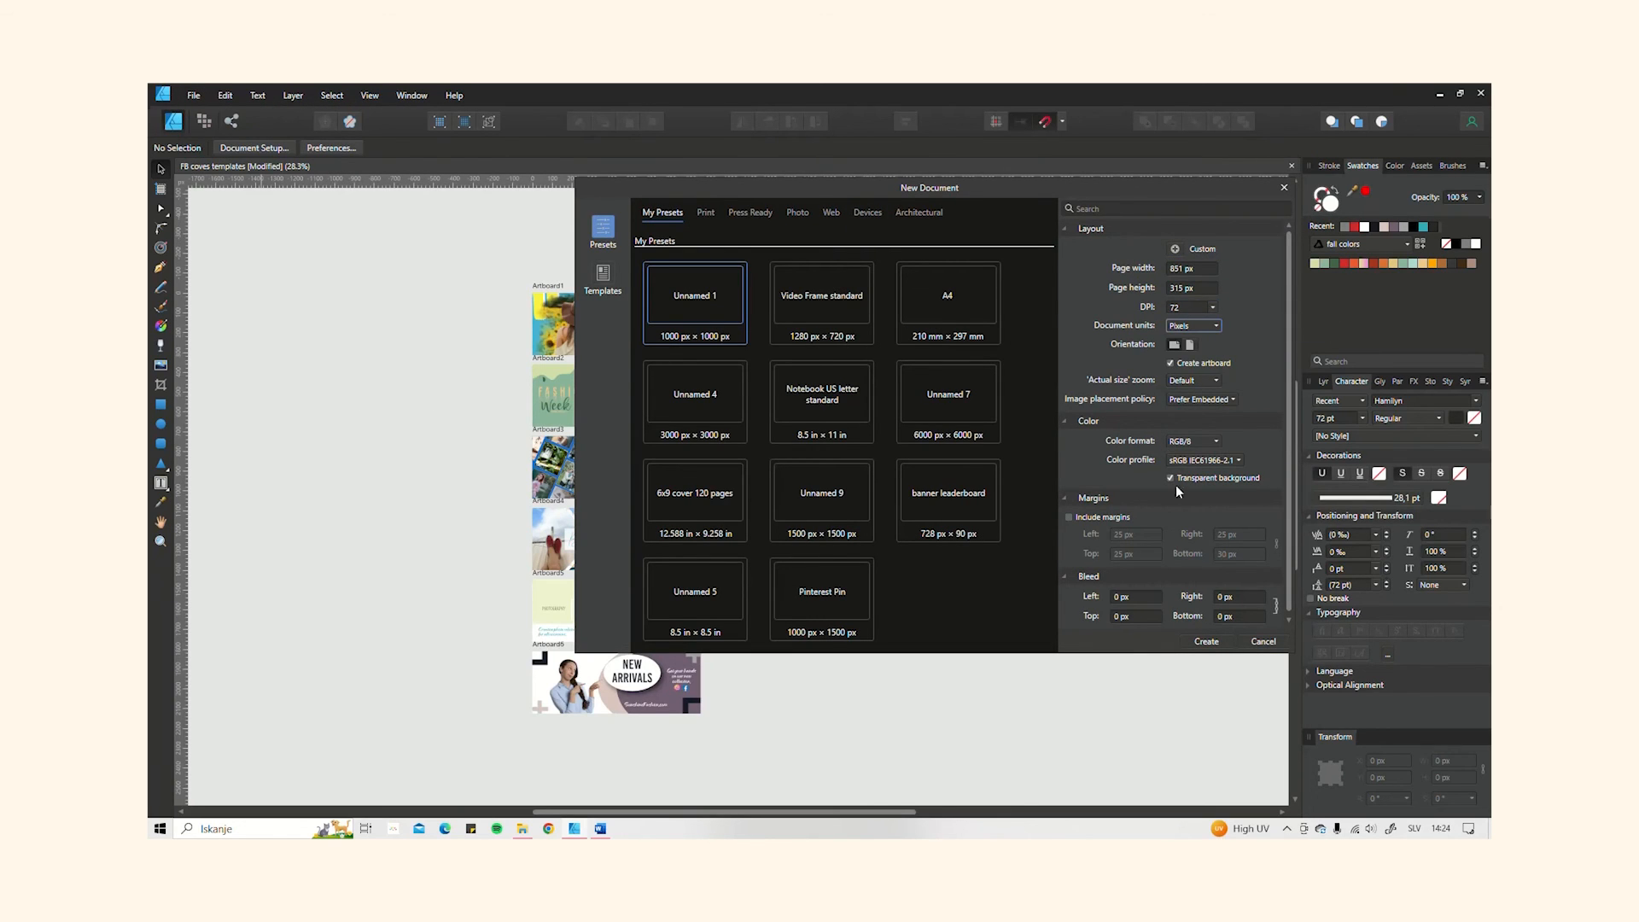
{"action": "left_click", "coordinate": [1207, 641]}
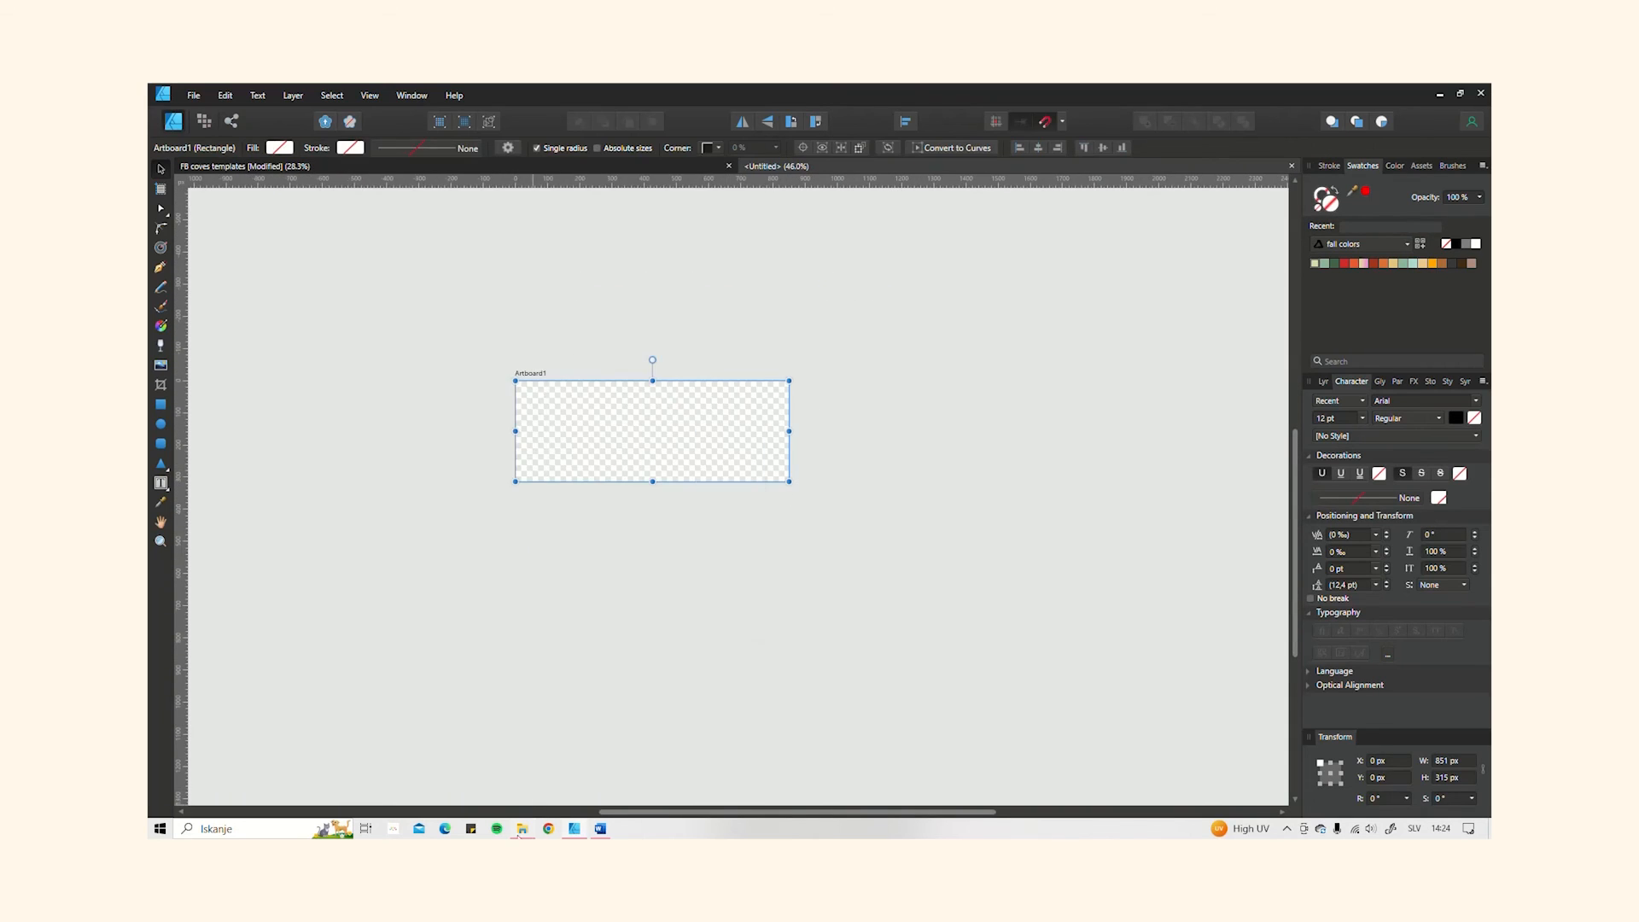
Step: Place the image "Fashion Promo Facebook Cover Templates.jpg" beside the empty artboard, at about X 1180 px and Y -55 px
{"action": "left_click", "coordinate": [519, 833]}
{"action": "left_click_drag", "start_coordinate": [530, 142], "coordinate": [520, 127]}
{"action": "left_click_drag", "start_coordinate": [435, 416], "coordinate": [895, 364]}
{"action": "left_click", "coordinate": [1141, 419]}
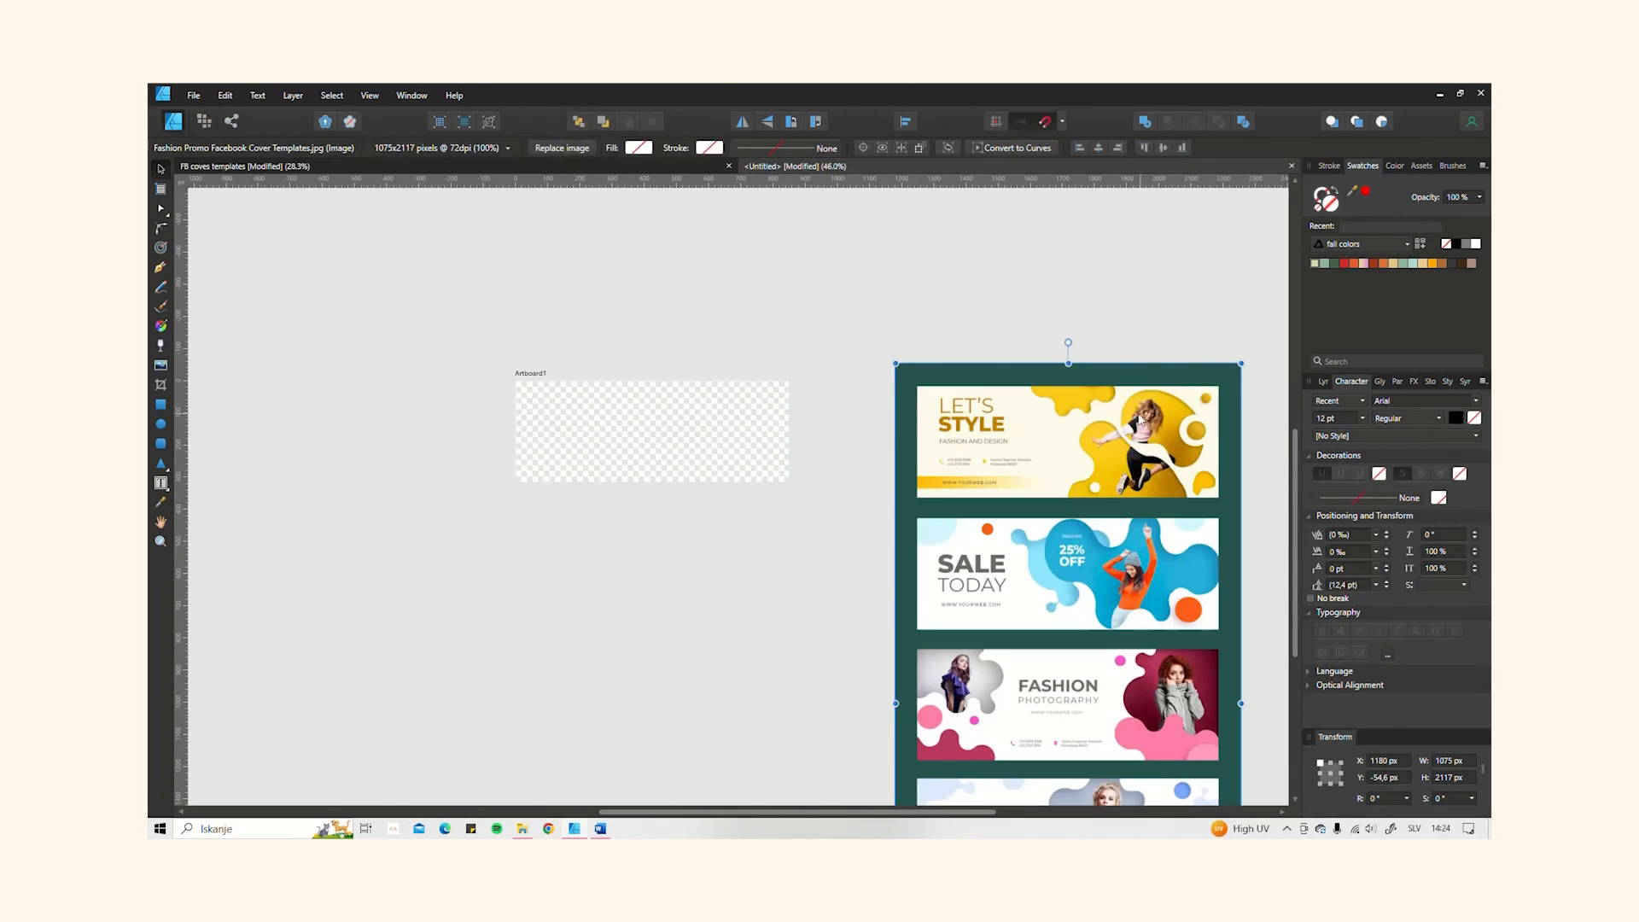
Step: Add a second image file to the untitled document
{"action": "left_click", "coordinate": [519, 833]}
{"action": "left_click_drag", "start_coordinate": [530, 311], "coordinate": [1025, 512]}
{"action": "left_click", "coordinate": [1025, 512]}
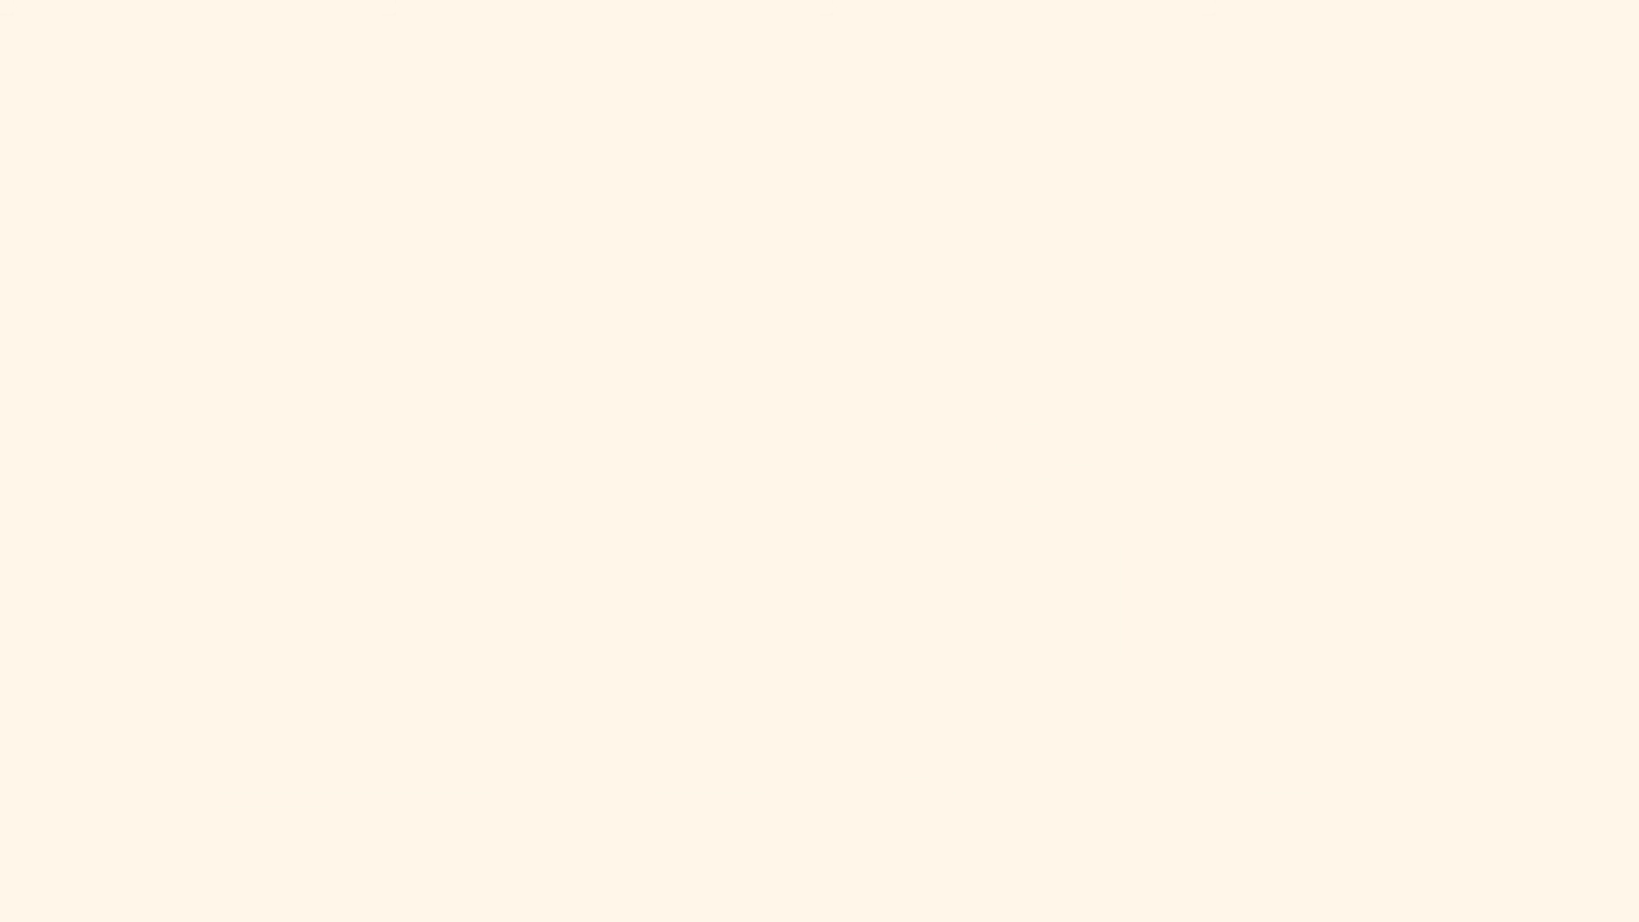